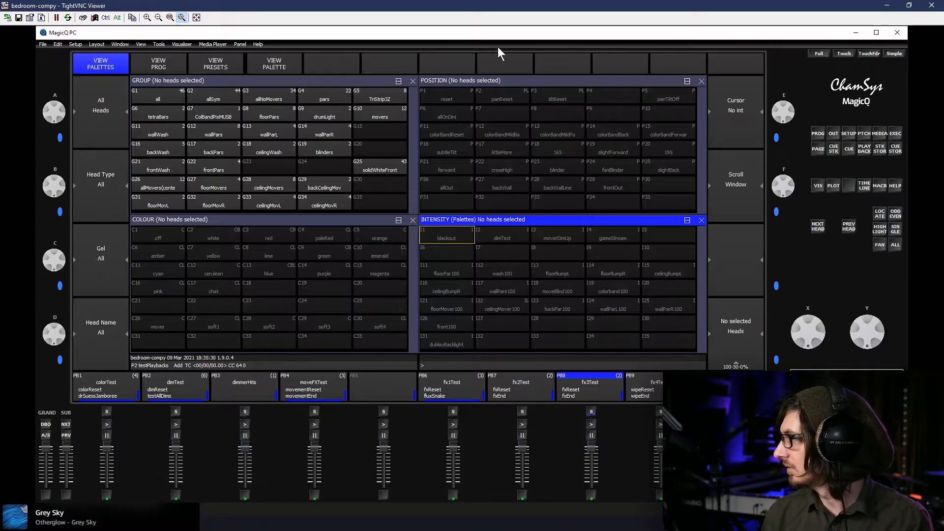
Switch to vMix and add a transparent Colour input to the liveOutputs category
click(886, 5)
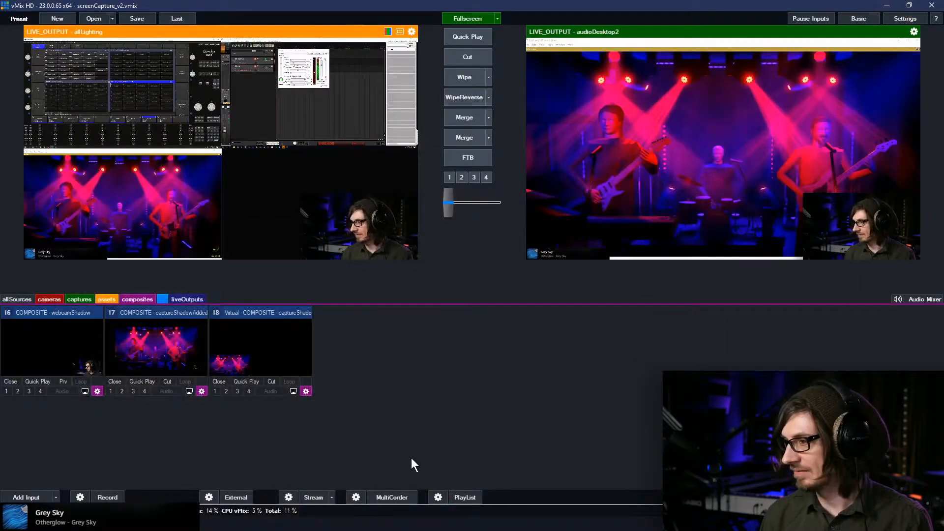
click(181, 300)
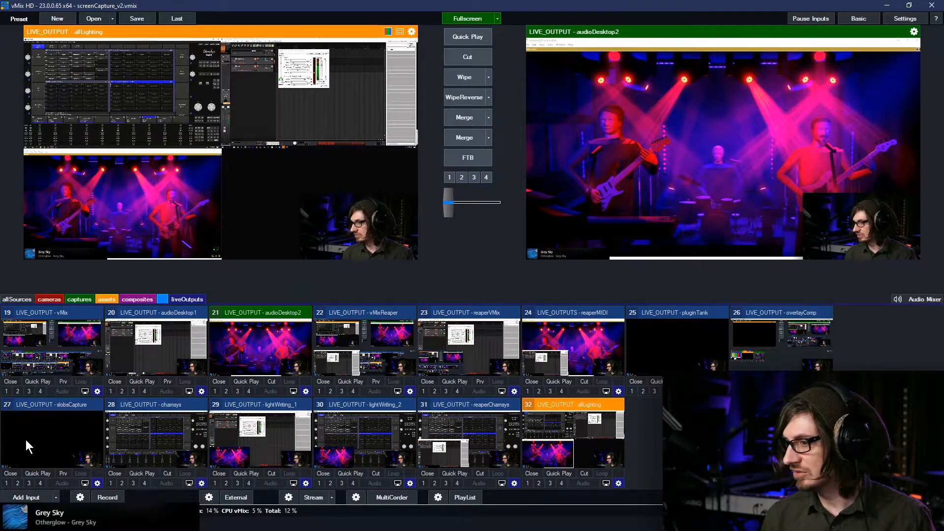
click(36, 494)
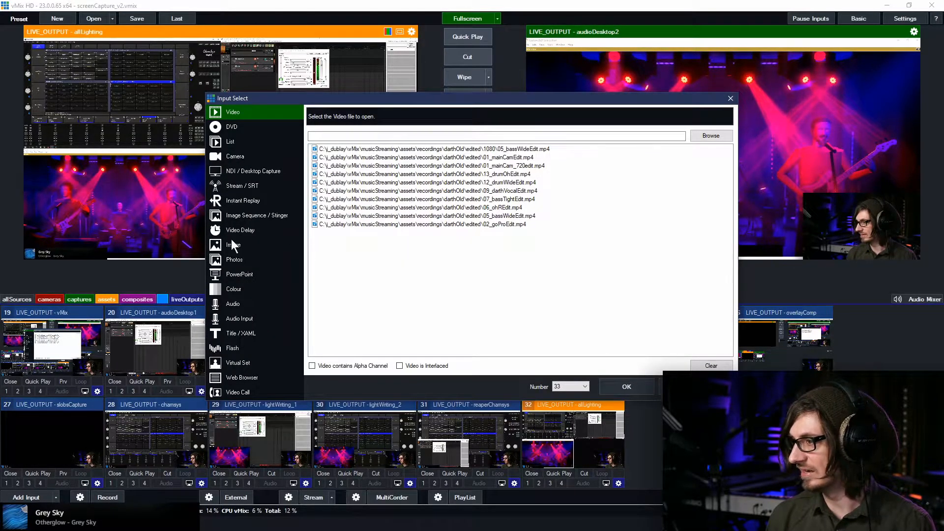
click(247, 290)
click(330, 168)
click(627, 387)
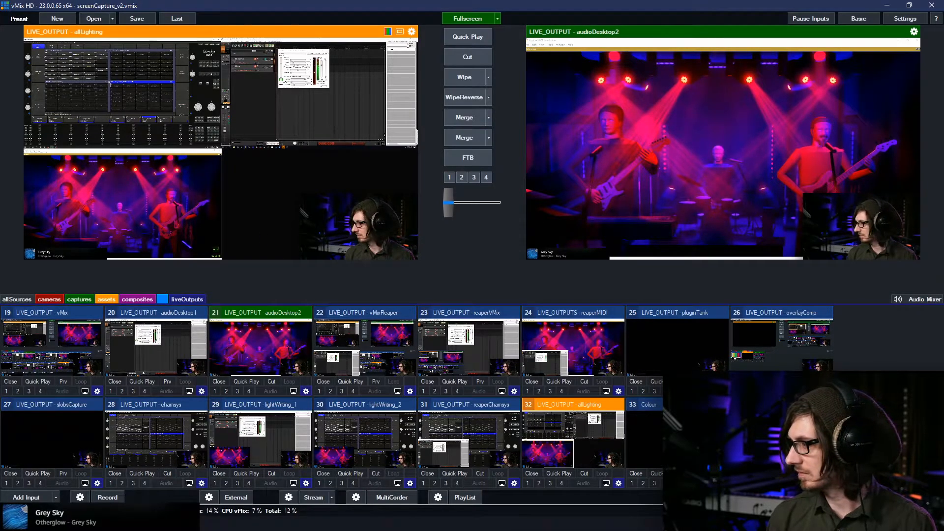
In the new Colour input's Multi View, assign CAMERA - deskCam to layer 1 and CAPTURES - amazonMusic to layer 10
click(723, 483)
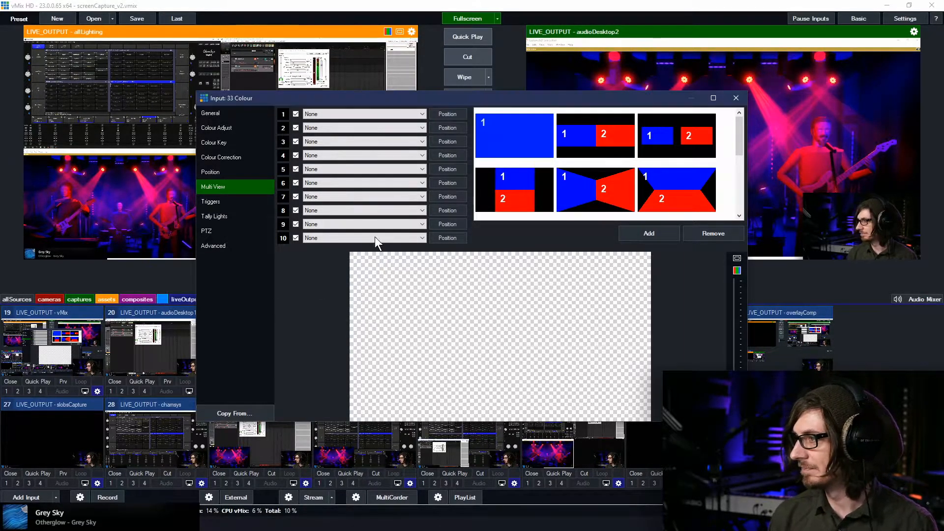
click(341, 116)
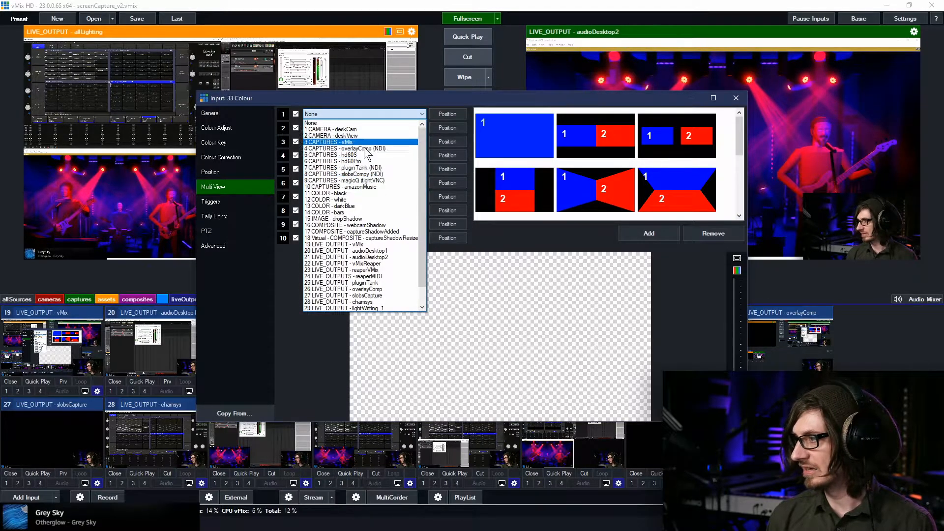
click(374, 128)
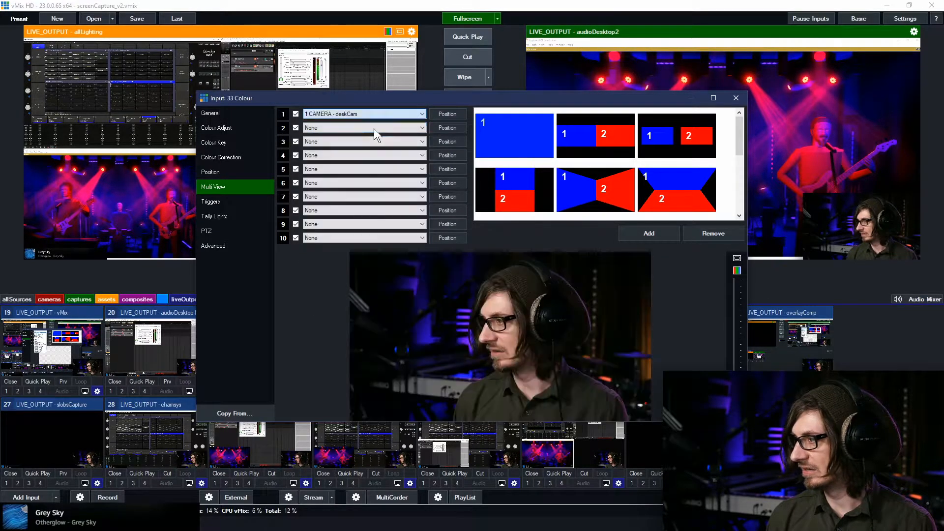
click(322, 238)
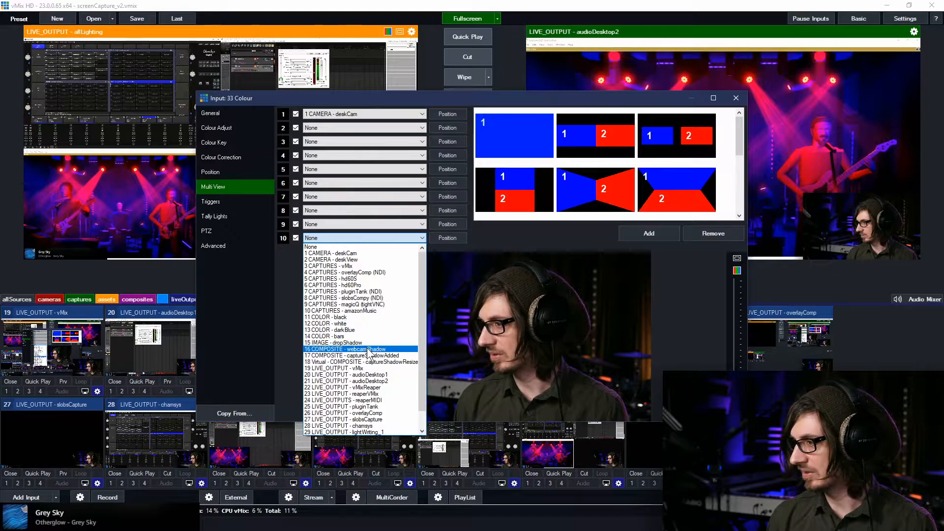
click(354, 311)
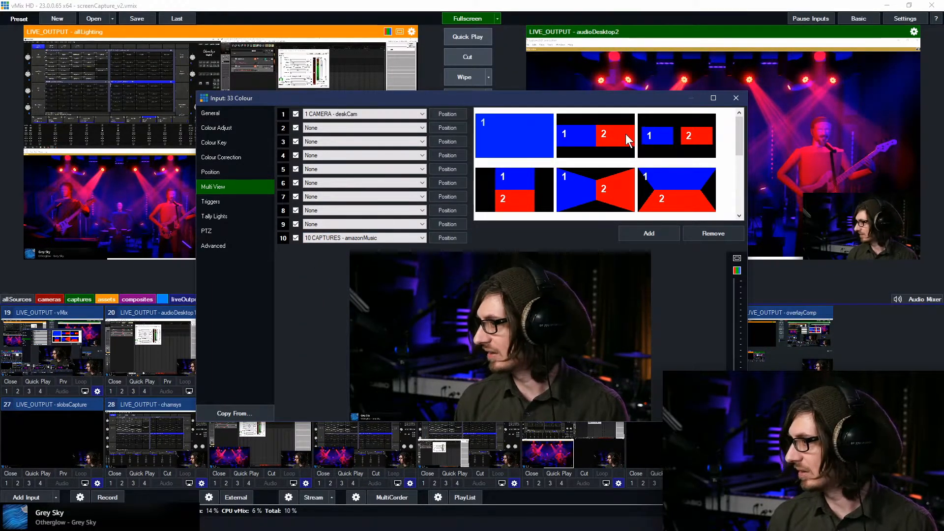
click(735, 98)
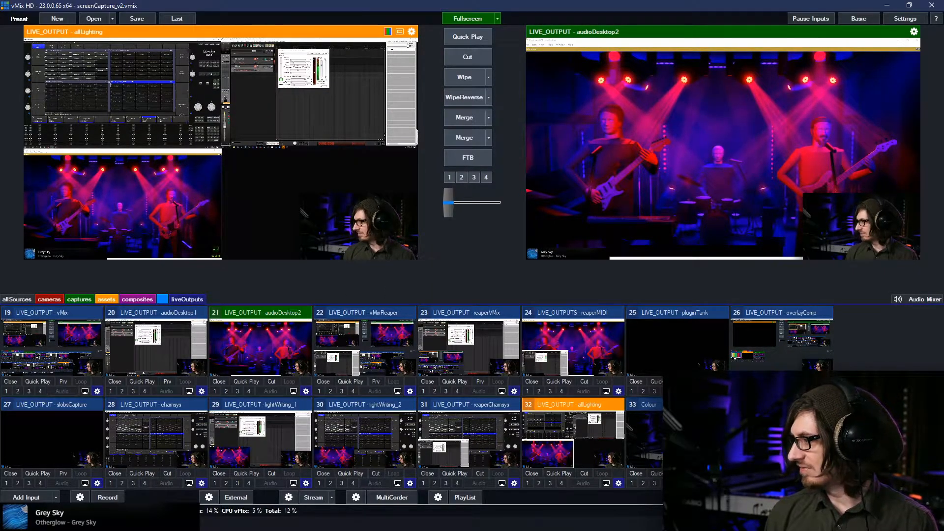
Rename input 33 as "LIVE_OUTPUT - camMusicAdded" and turn off its automatic audio mixing, play and pause options
click(723, 483)
click(228, 114)
click(392, 132)
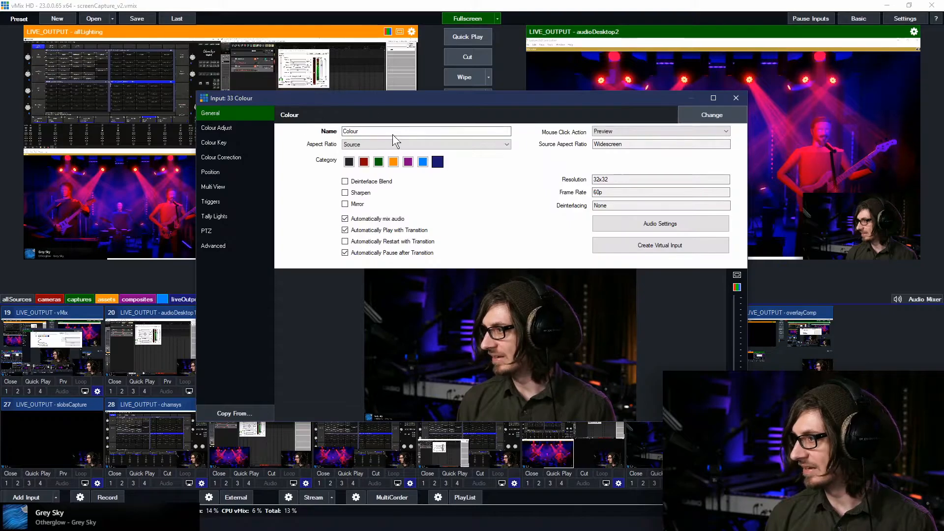
text(LIVE_OUTPUT)
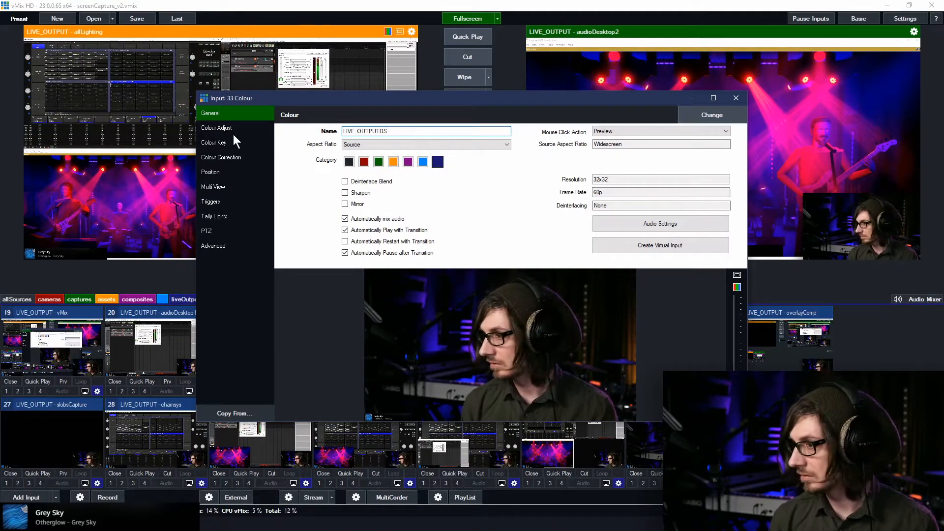
text(D)
key(BackSpace)
text(- cam)
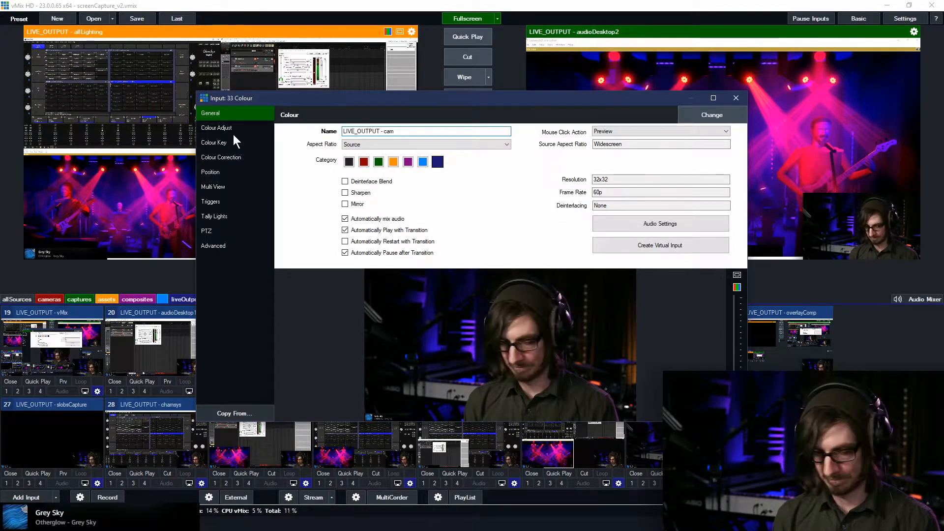
text(MusicAdded)
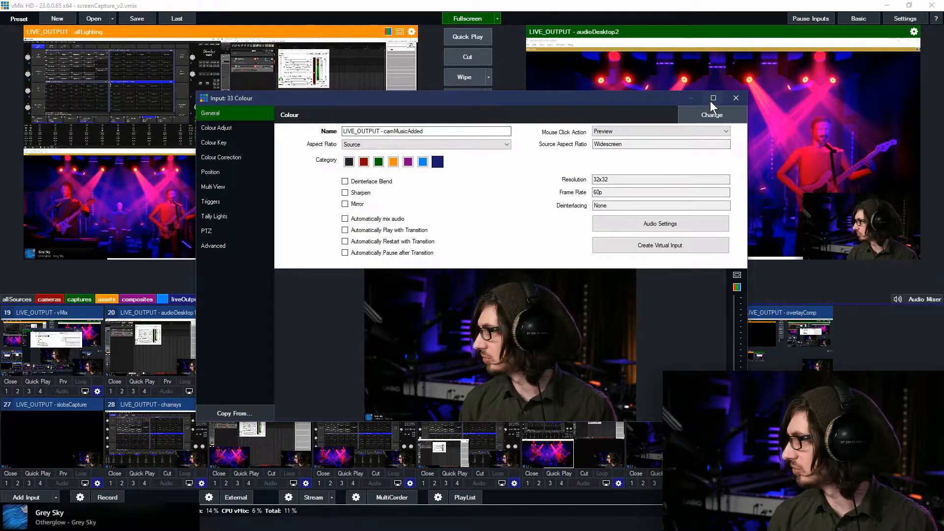
click(736, 97)
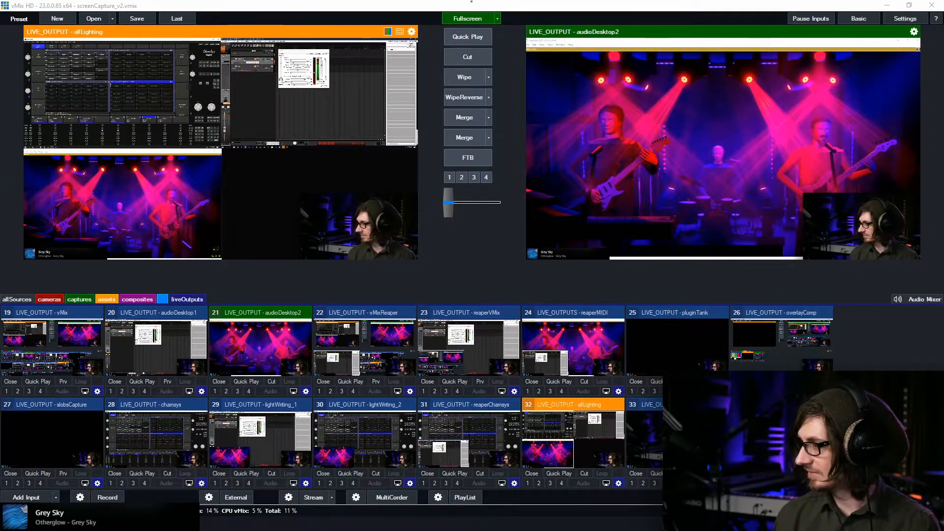
Add a second transparent Colour input as number 34
click(301, 383)
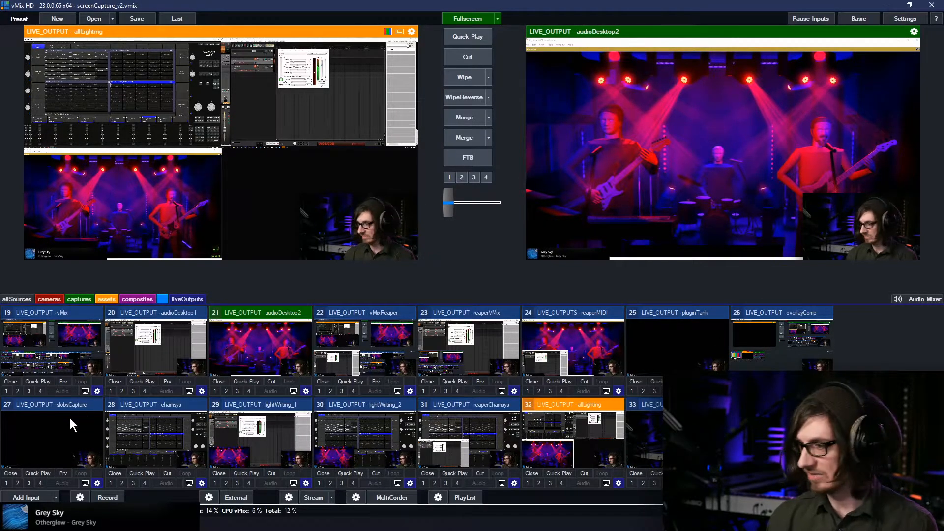
click(23, 497)
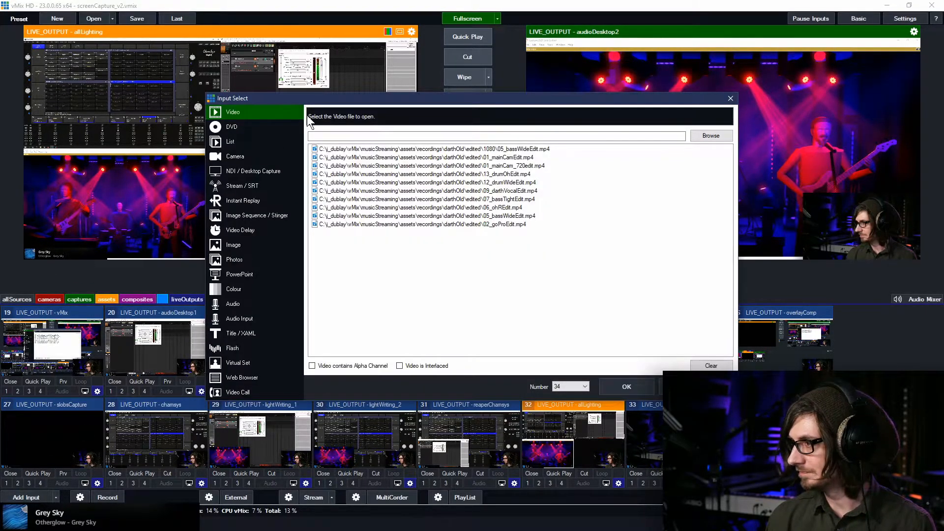
click(246, 291)
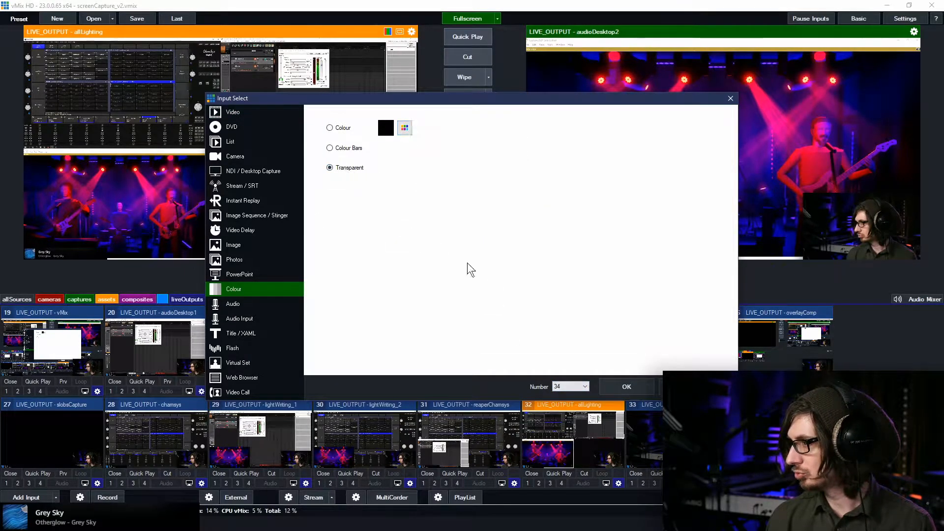
click(619, 391)
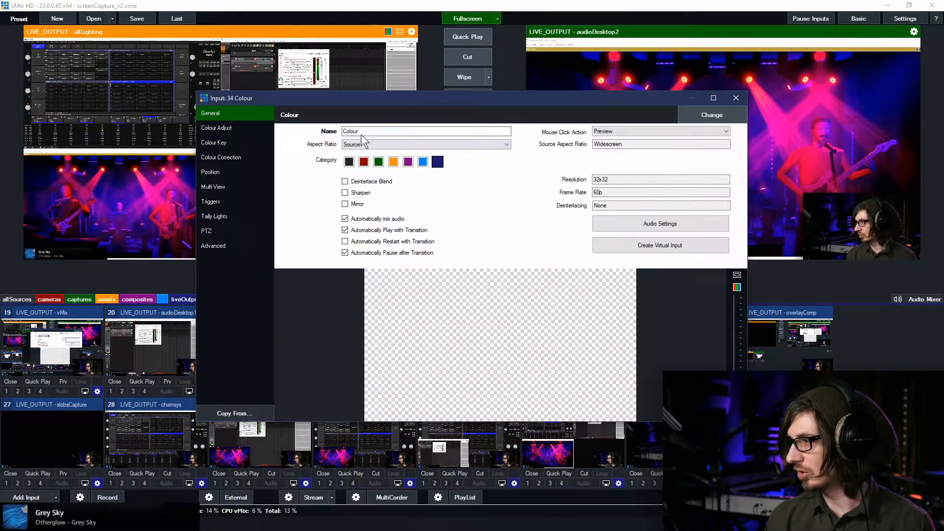
Rename input 34 as "LIVE_OUTPUT - deskViewMusicAdded" and turn off its automatic audio mixing and automatic play with transition
double_click(361, 134)
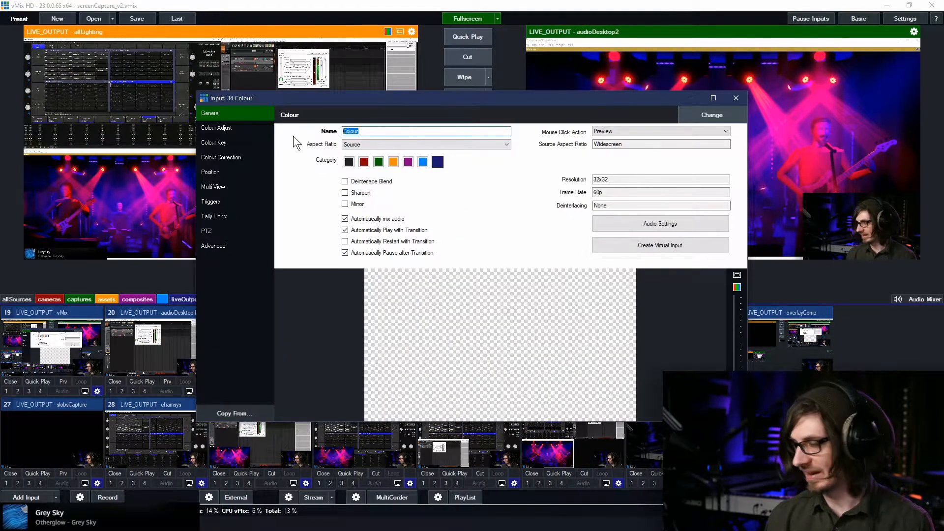
text(LIVE_OUTPUT)
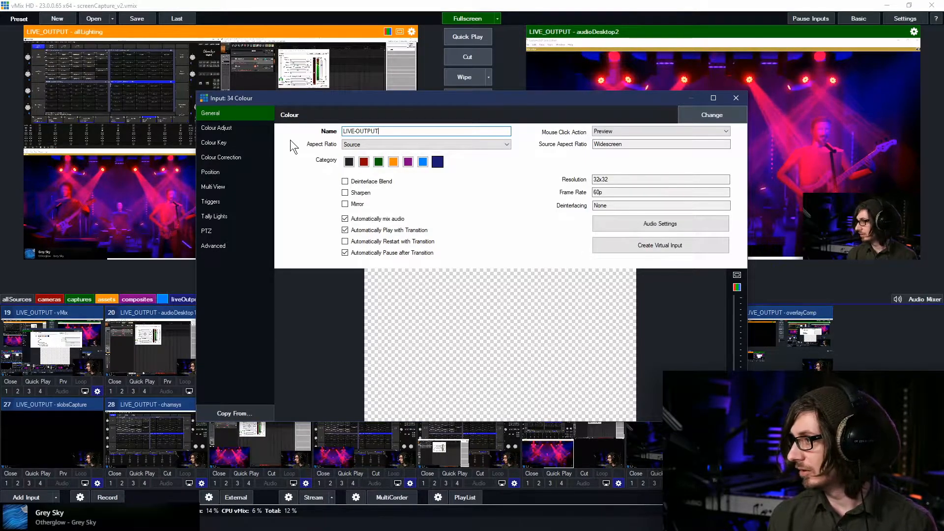
key(BackSpace)
key(BackSpace)
key(BackSpace)
key(BackSpace)
key(BackSpace)
key(BackSpace)
text(_OUTPUT - de)
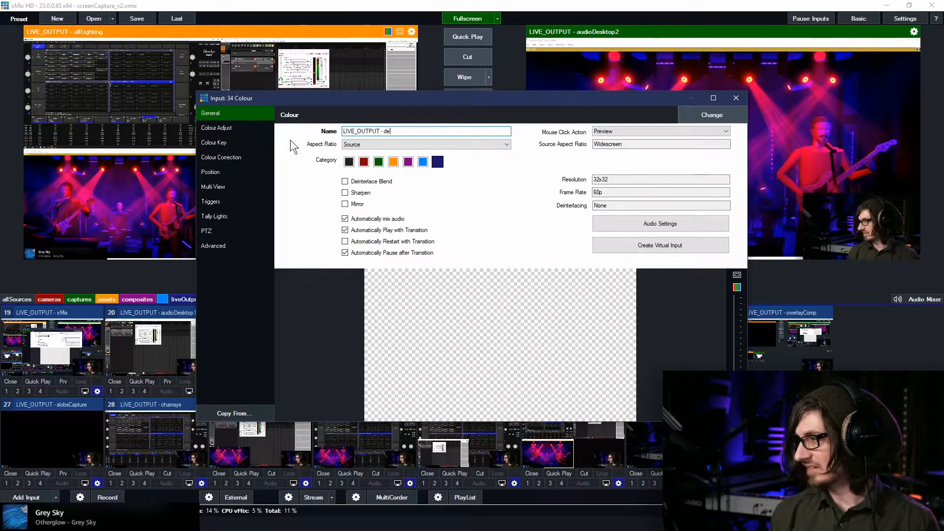
text(skView)
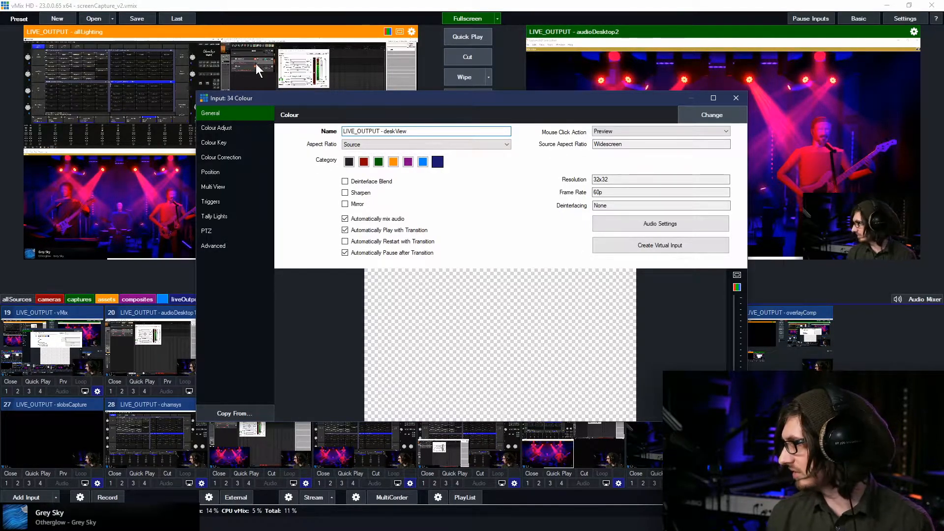
drag(285, 96, 175, 76)
text(Music)
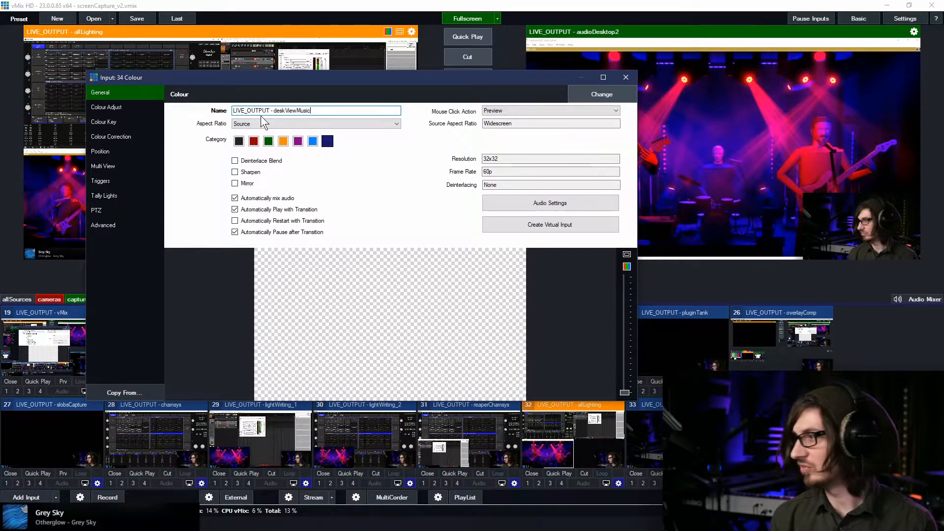
text(Added)
click(268, 199)
click(263, 210)
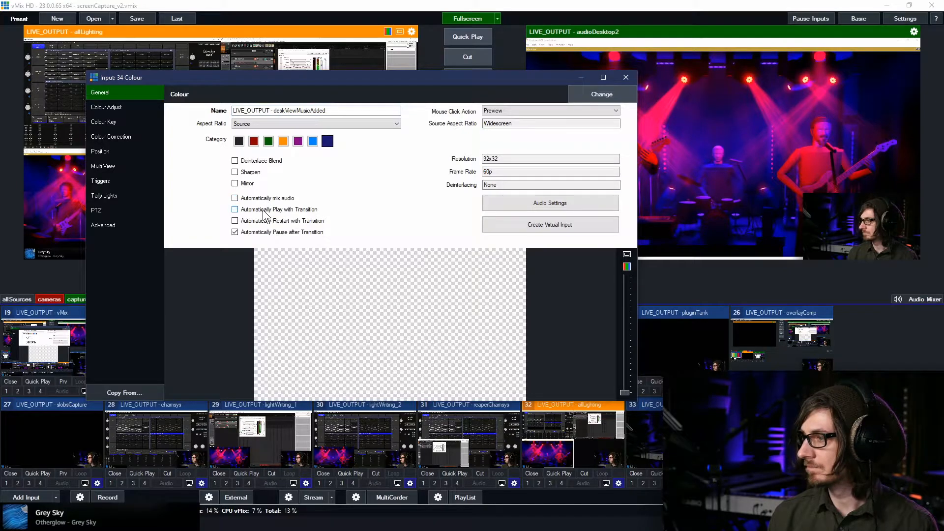
In input 34's Multi View, assign CAMERA - deskView to layer 1 and CAPTURES - amazonMusic to layer 10
click(126, 225)
click(116, 167)
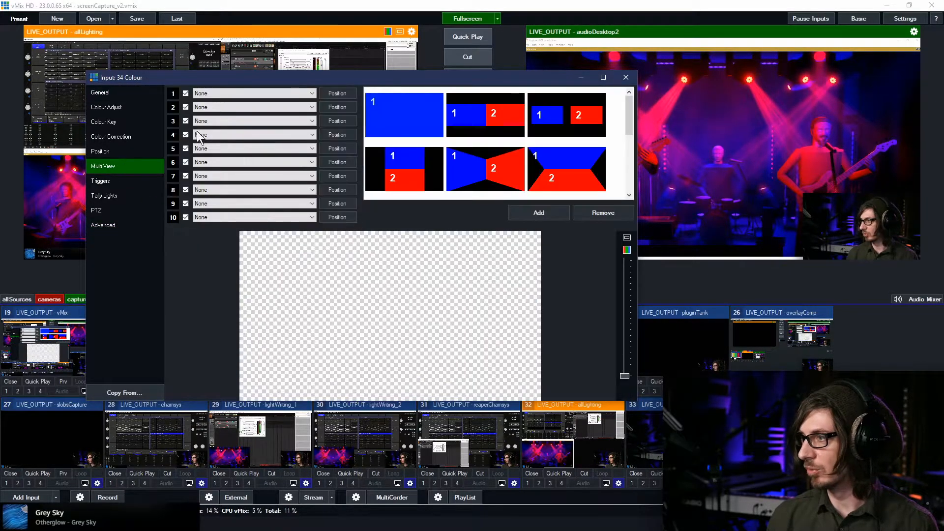
click(196, 92)
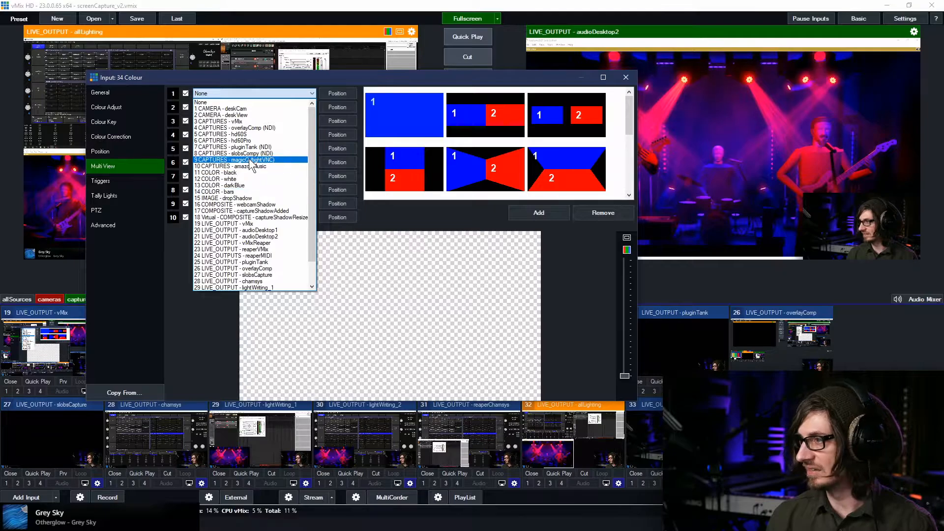
click(244, 115)
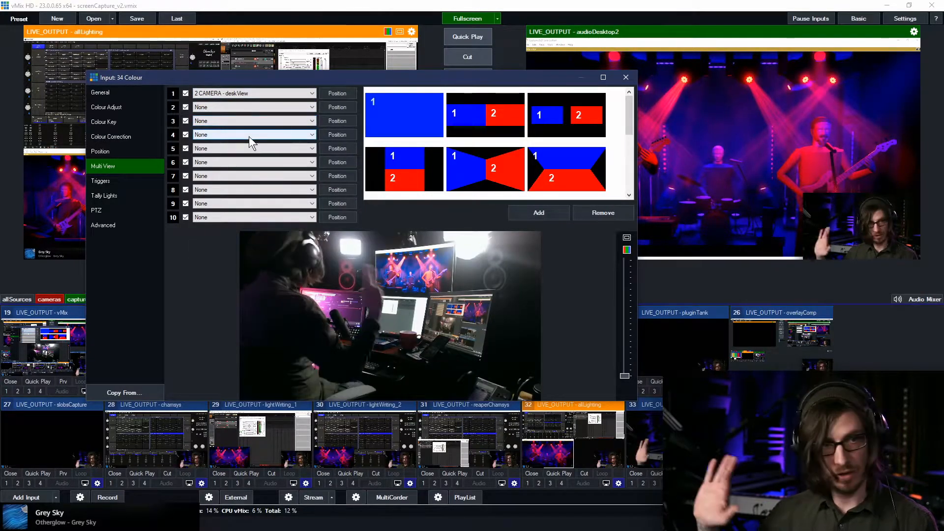
click(206, 216)
click(243, 290)
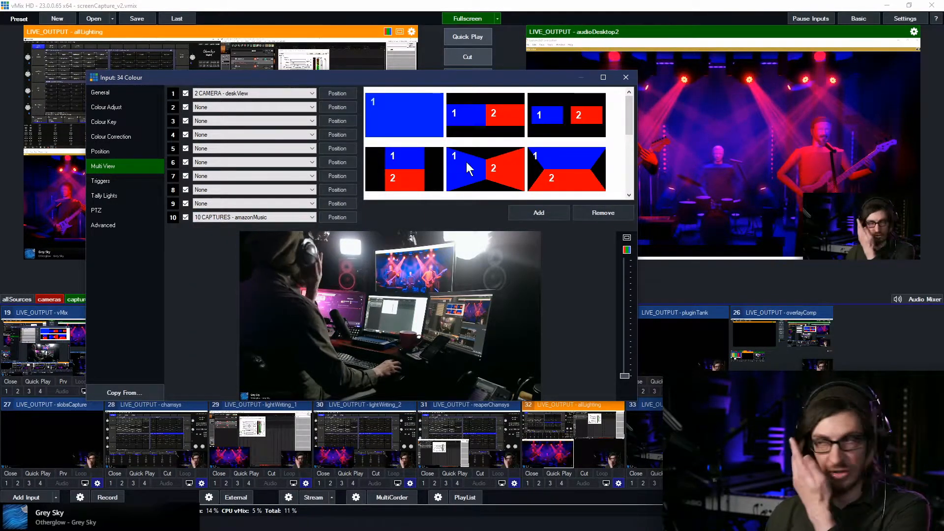
click(626, 77)
Open the vMix settings, and find and launch the Stream Deck application
click(895, 19)
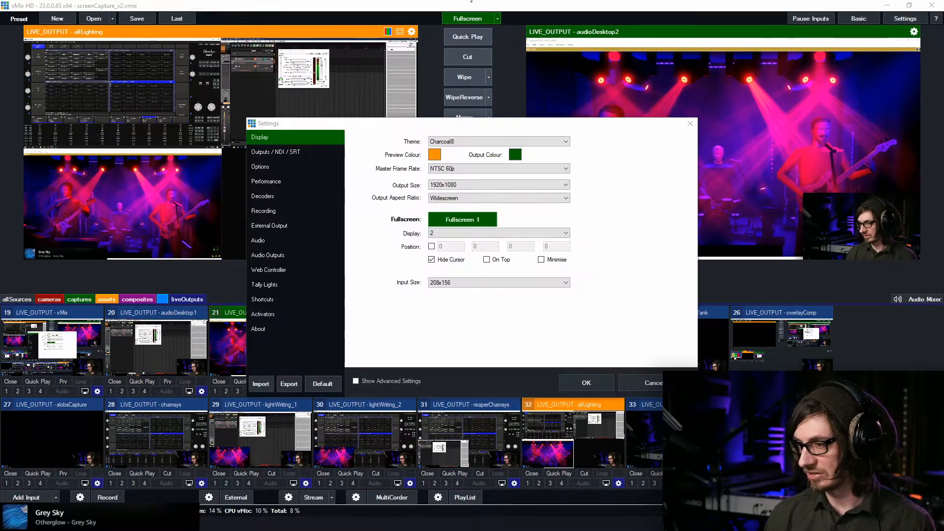
key(super)
text(d)
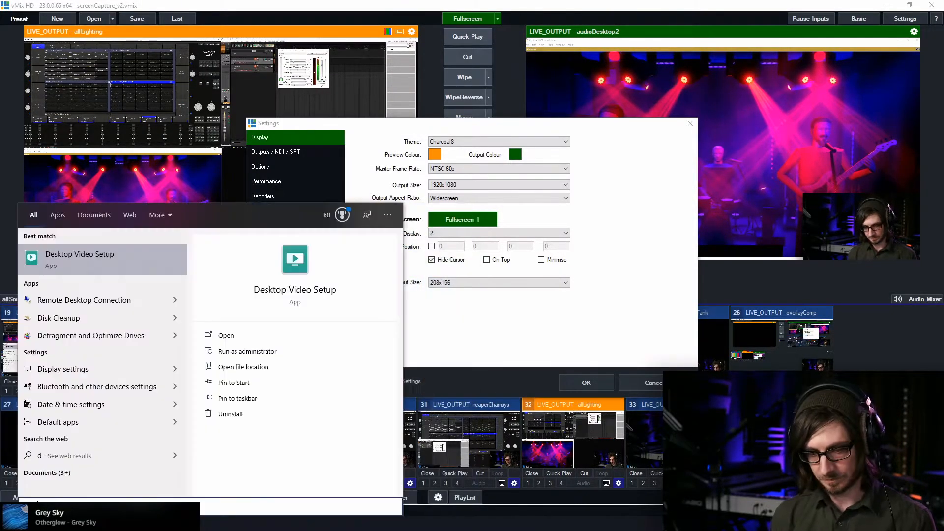
key(BackSpace)
text(st)
key(Escape)
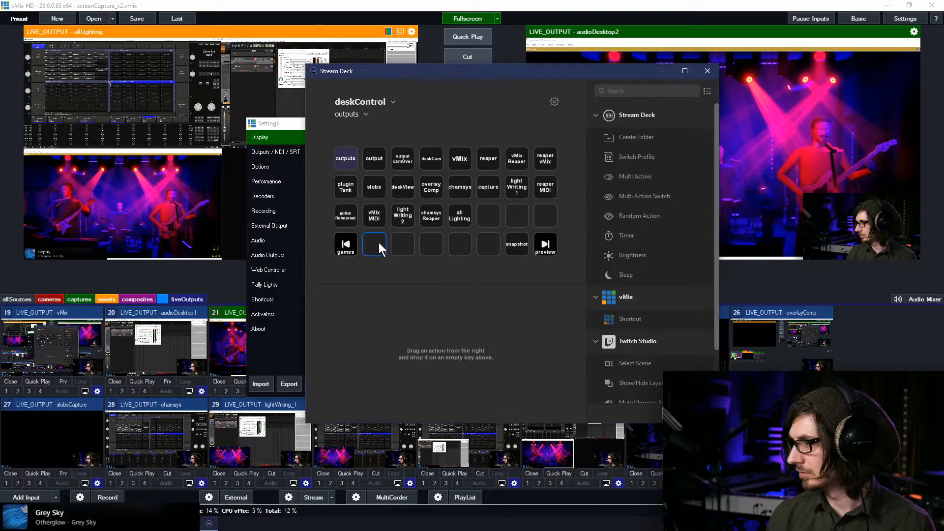
Place vMix Shortcut actions on the two empty keys right after the games key on the outputs page
drag(380, 246, 380, 246)
click(406, 246)
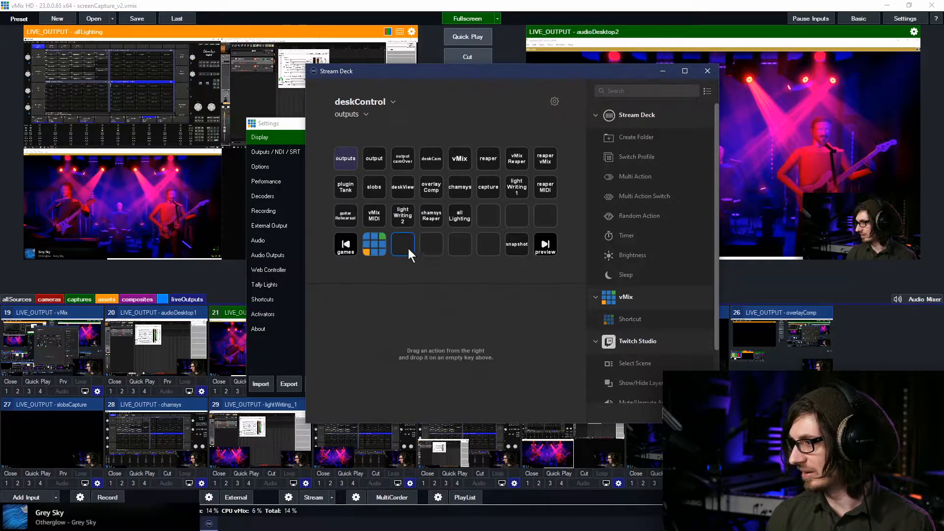
key(ctrl+v)
Title the first new vMix Shortcut key "cam Music Added" on three lines and reduce its title size to 14 pt
click(453, 330)
text(cam)
key(Return)
text(Music)
key(Return)
text(Added)
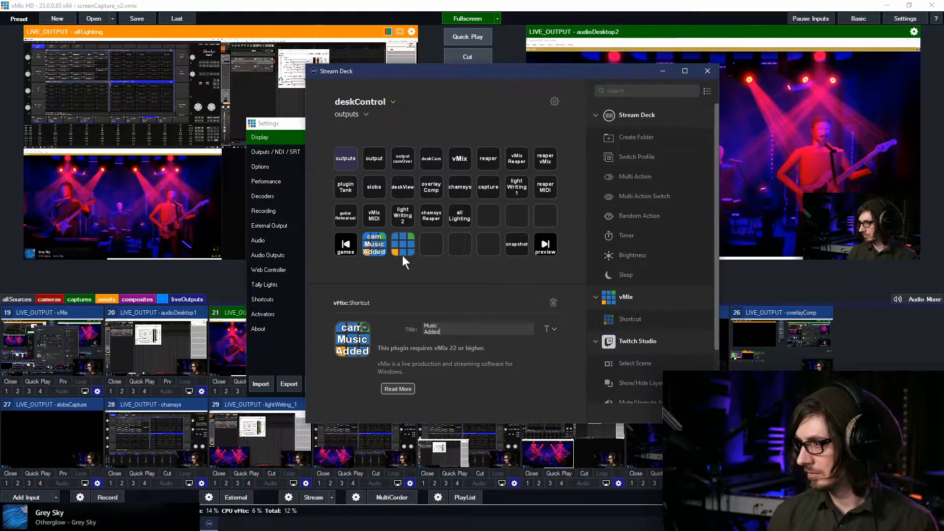
click(552, 329)
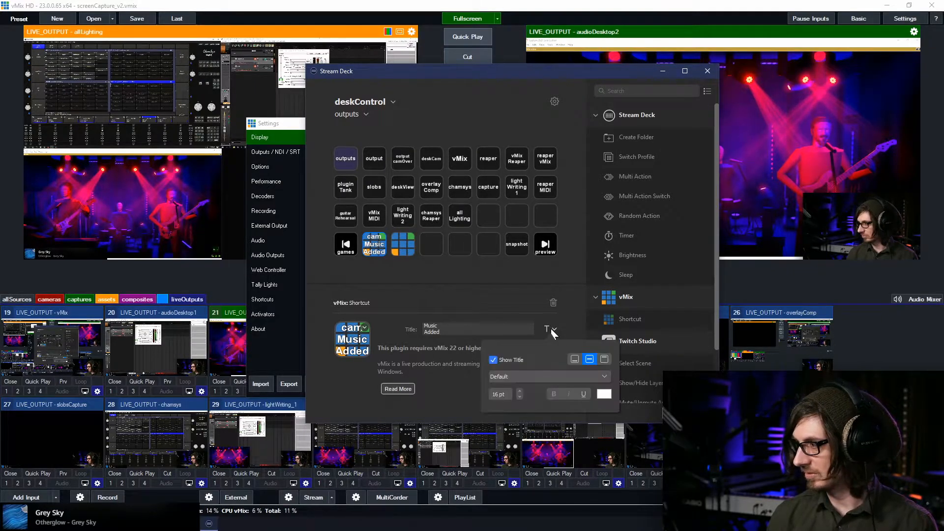
click(517, 397)
click(518, 397)
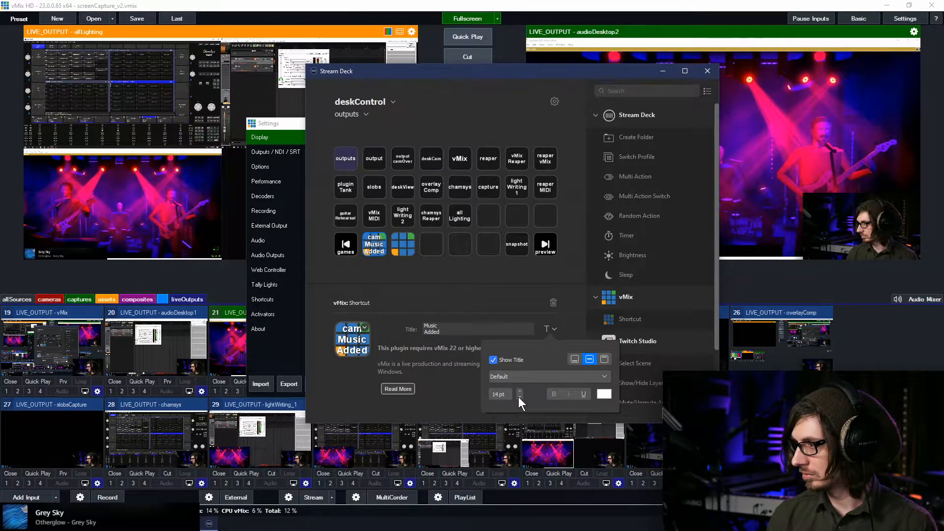
Title the second new vMix Shortcut key "desk Music Added" on three lines and set its title size to 14 pt
click(400, 236)
click(471, 327)
text(desk)
key(Return)
text(mus)
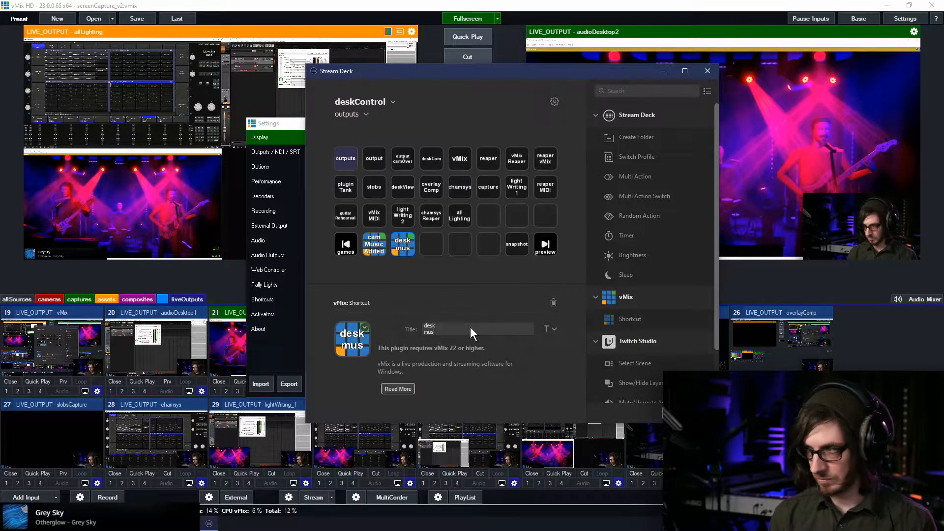
key(BackSpace)
key(BackSpace)
key(BackSpace)
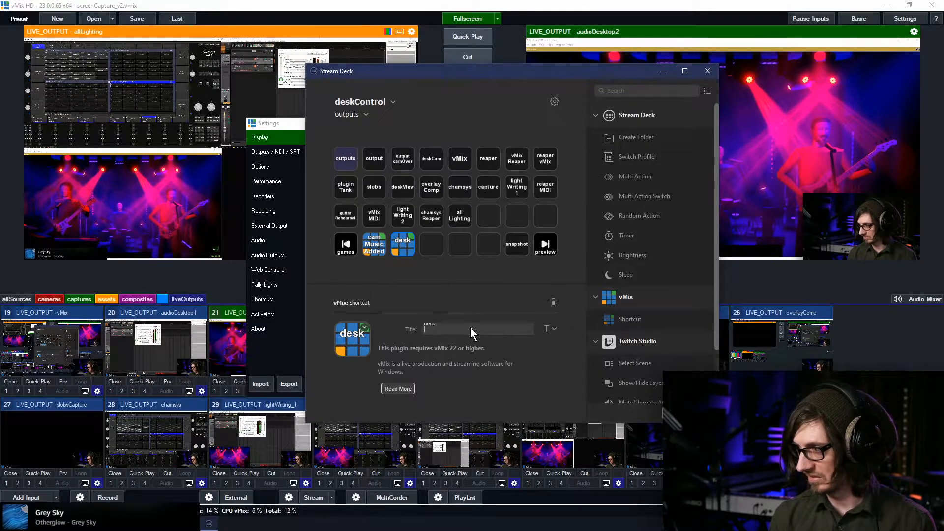
text(Music)
key(Return)
text(Added)
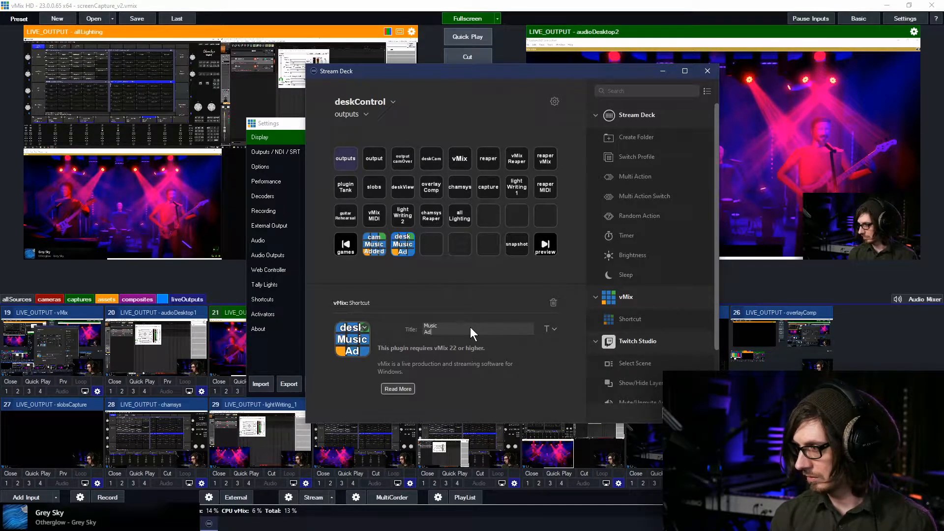
click(554, 330)
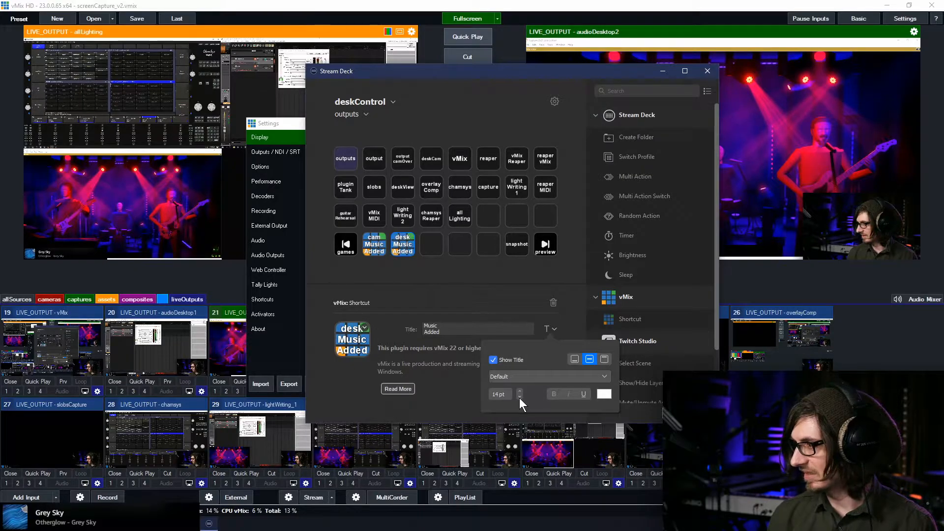
Replace the icons of the cam Music Added and desk Music Added keys with the 0_default.png image
click(365, 329)
click(382, 346)
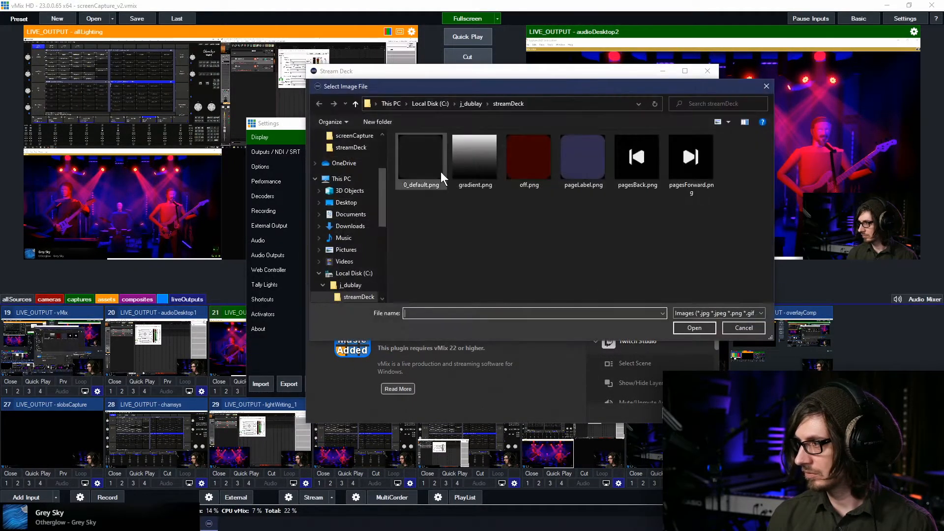
double_click(439, 169)
click(407, 253)
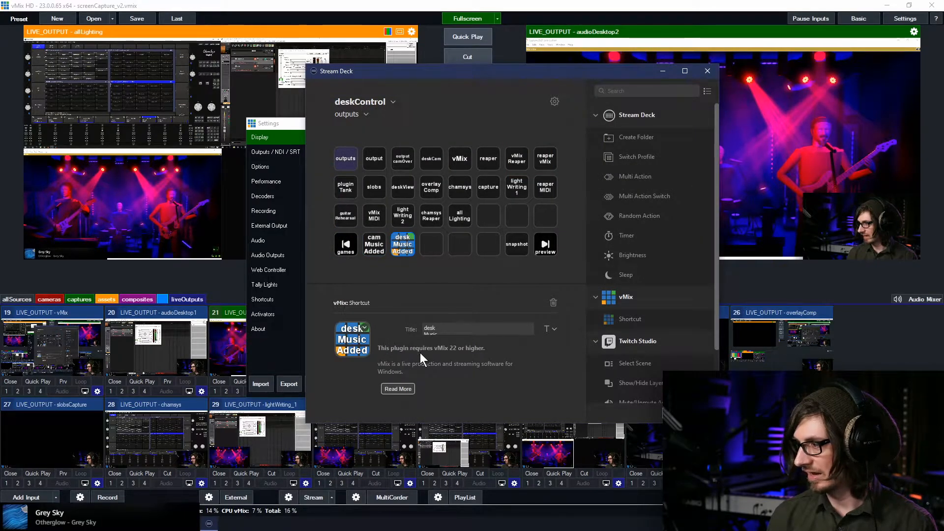
click(365, 329)
click(388, 346)
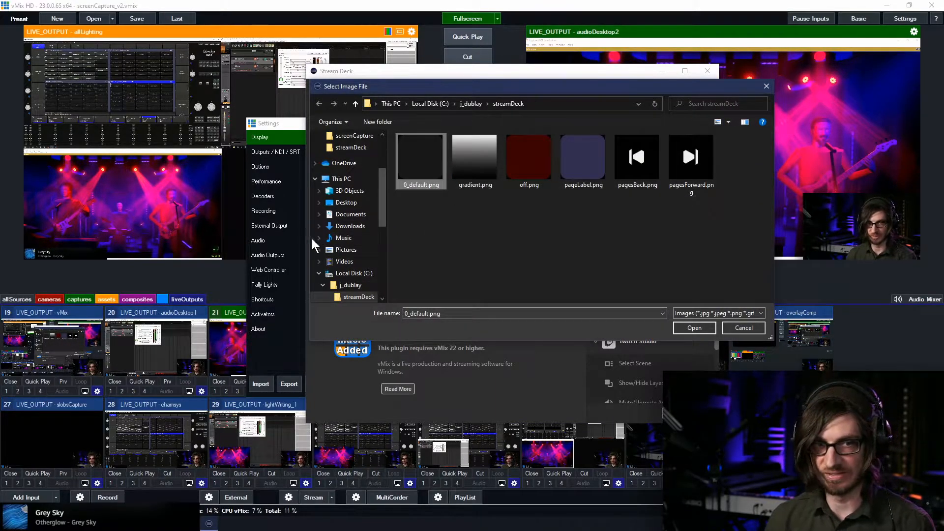
click(684, 328)
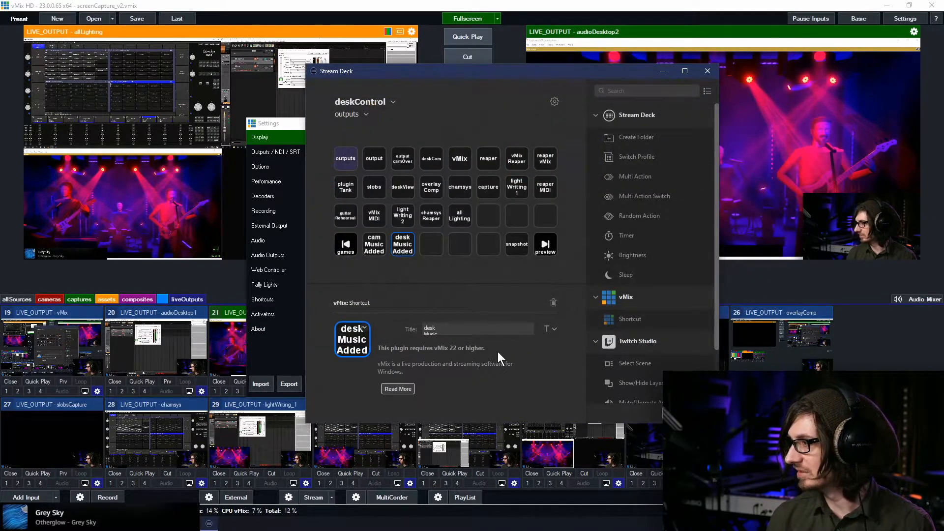
Reduce the title size of the desk and cam Music Added keys to 13 pt and close the Stream Deck window
click(551, 328)
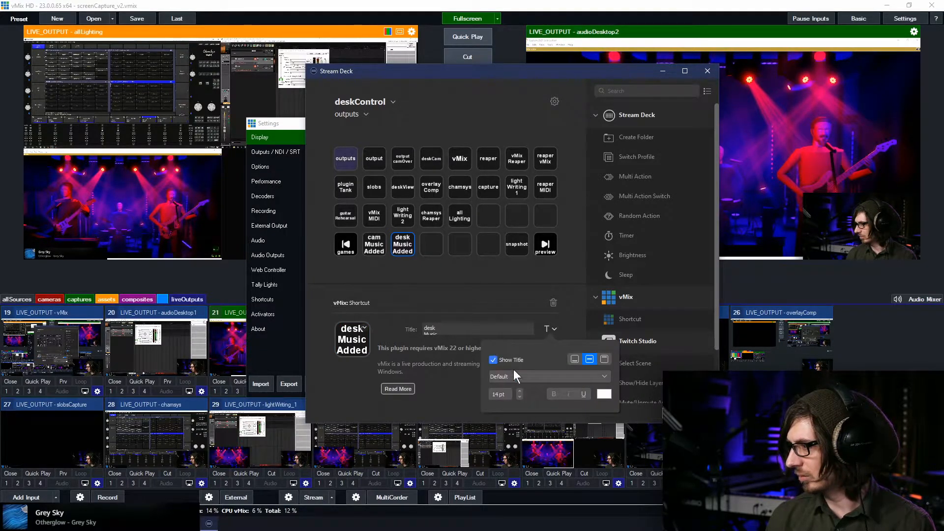
click(520, 397)
click(369, 245)
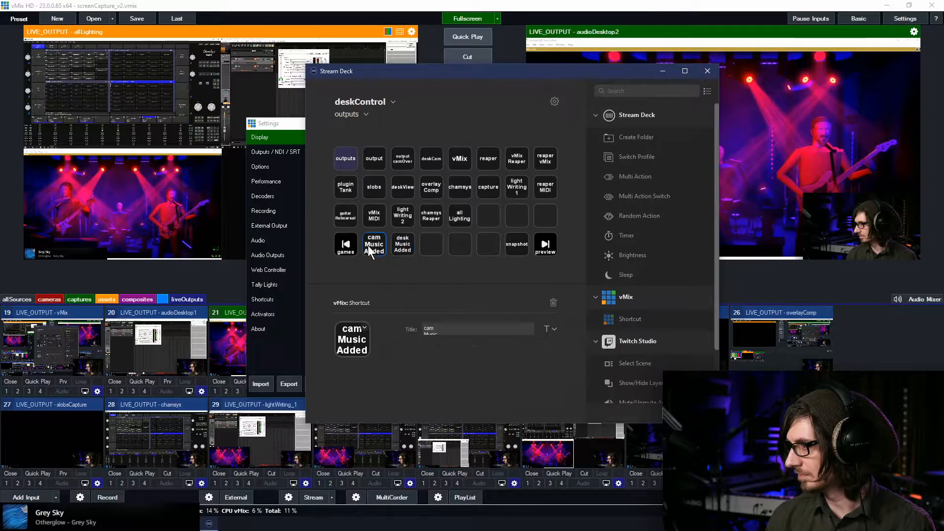
click(553, 329)
click(519, 397)
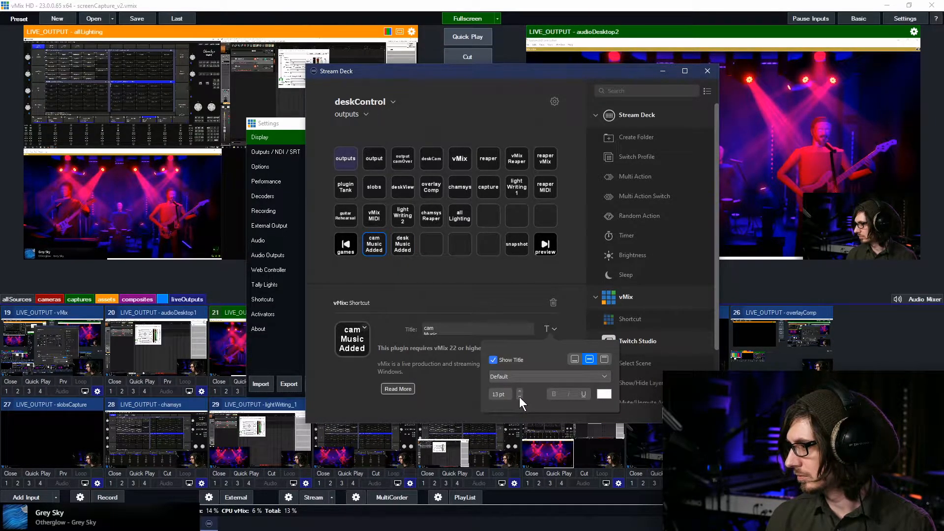
click(475, 298)
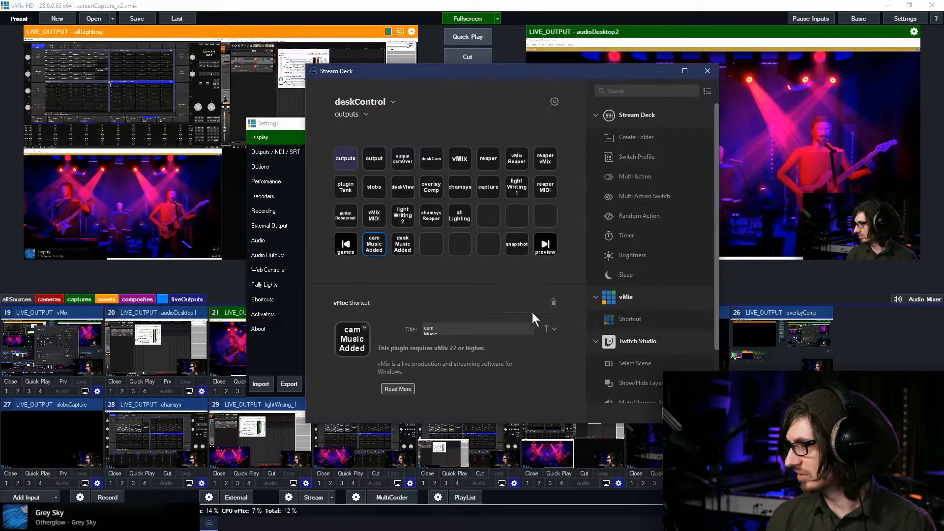
click(703, 73)
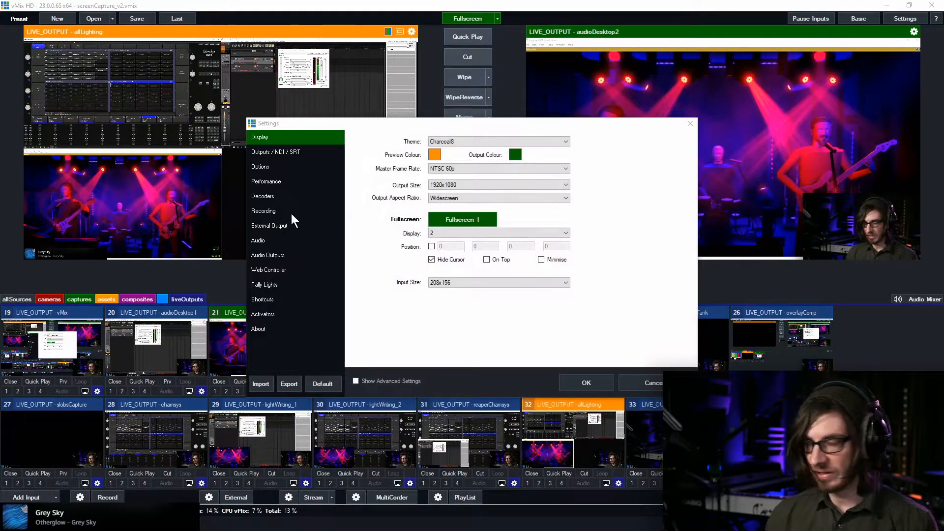
In the vMix shortcut settings, add a shortcut and detect the cam Music Added Stream Deck key as its control
click(269, 299)
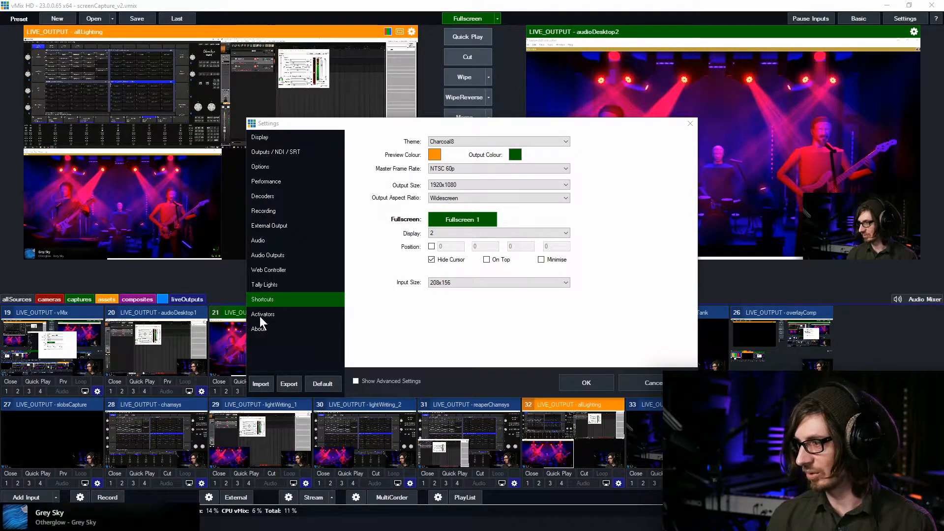
click(269, 302)
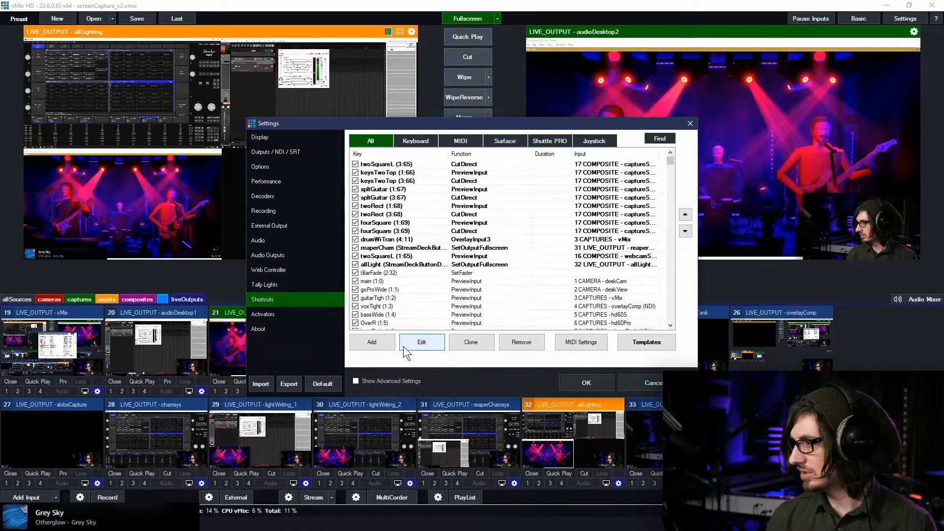
click(371, 342)
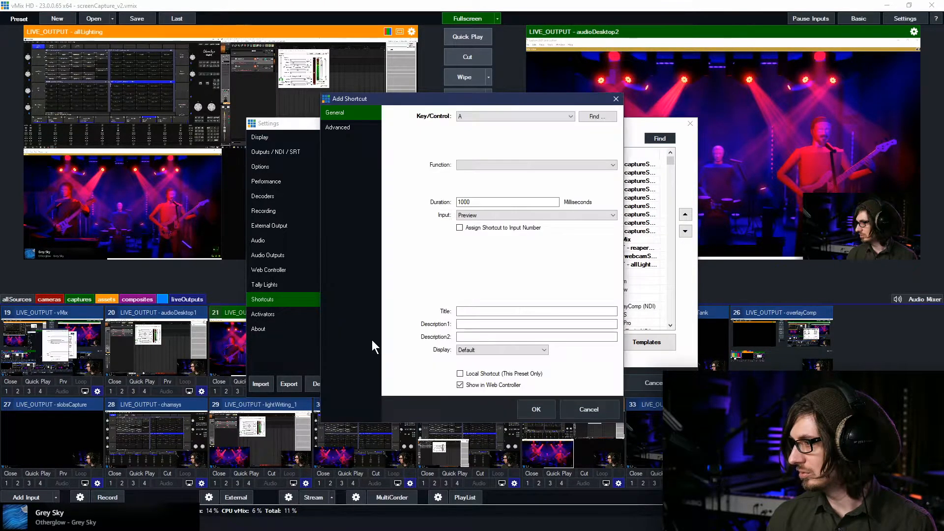
click(592, 116)
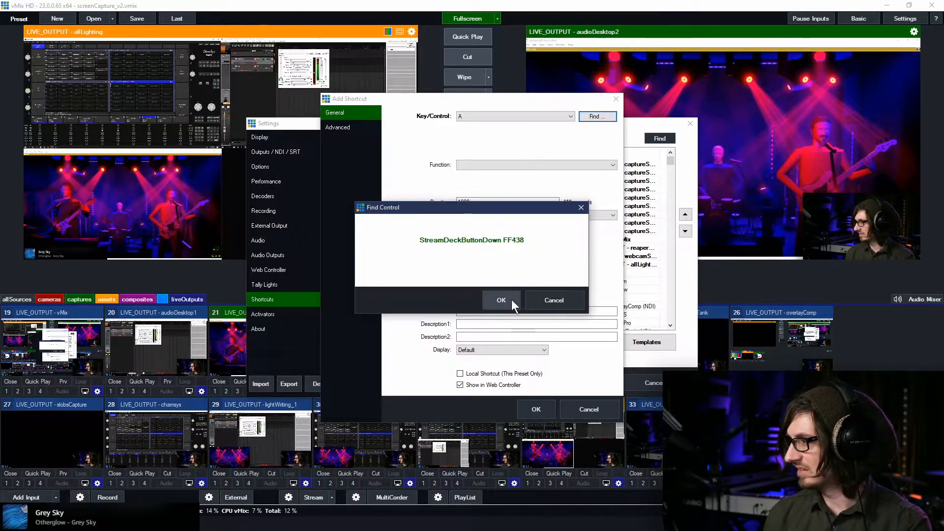
click(491, 298)
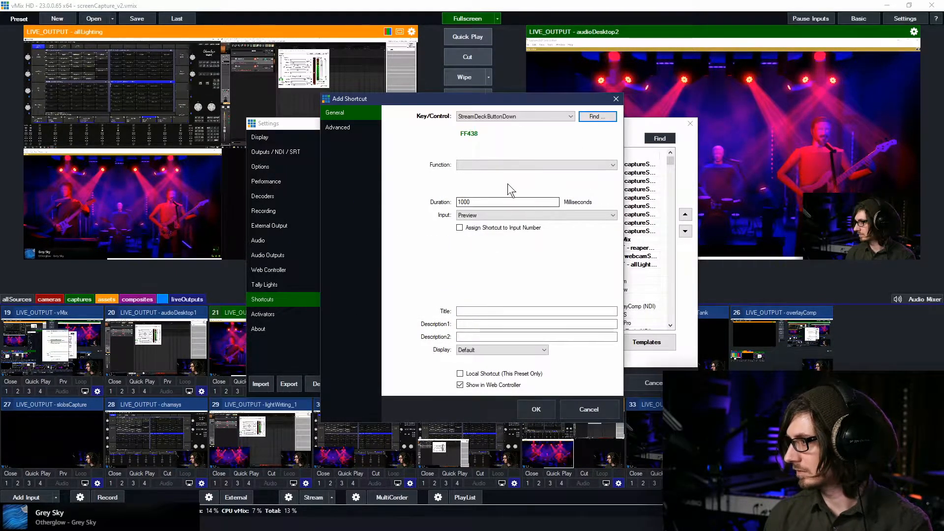
Set the shortcut's function to SetOutputFullscreen and its input to 33 LIVE_OUTPUT - camMusicAdded
click(488, 165)
click(494, 249)
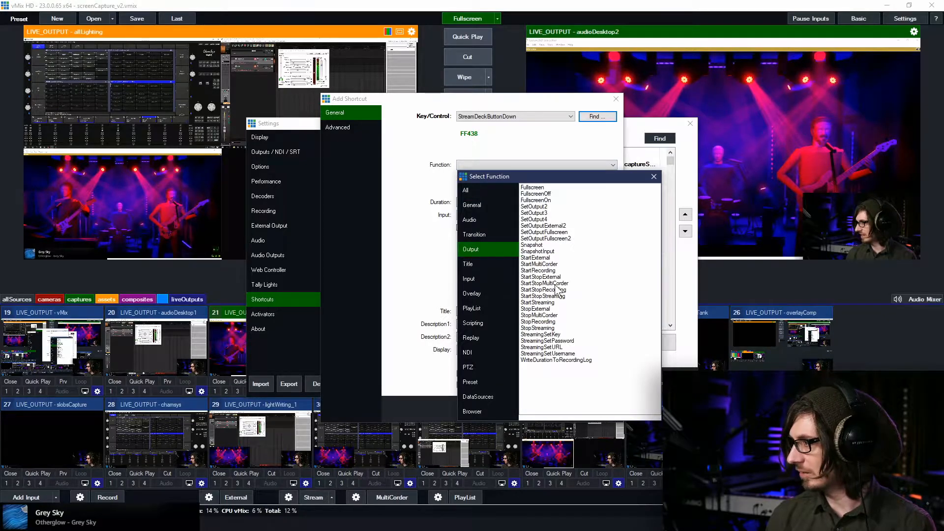
double_click(552, 232)
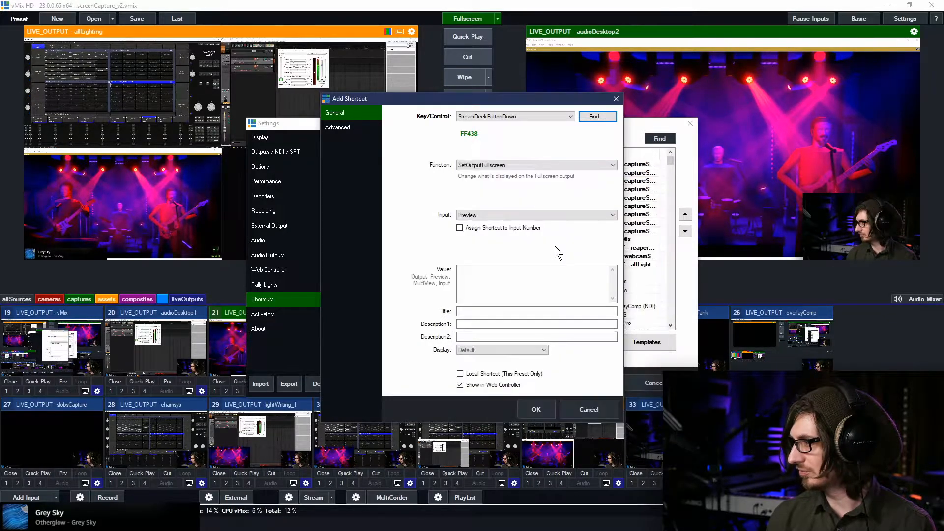
click(476, 215)
scroll(509, 339, down, 5)
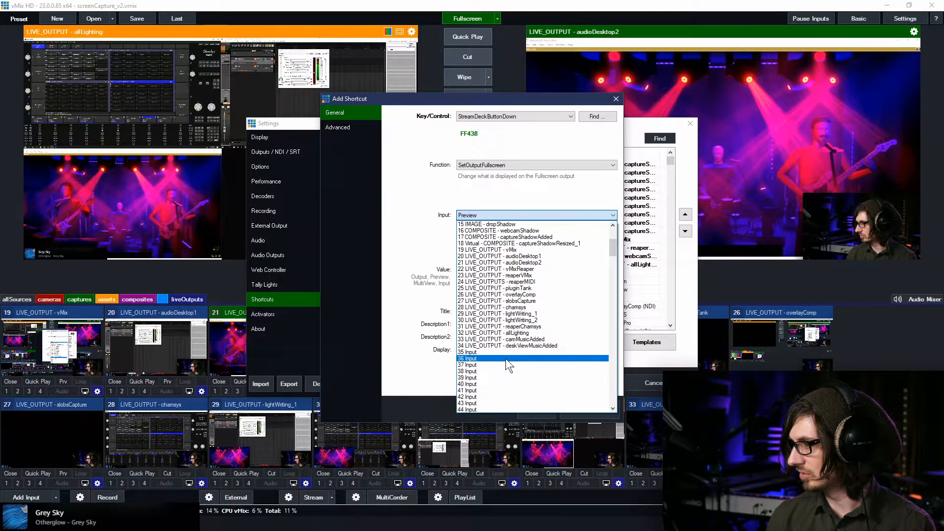
click(514, 339)
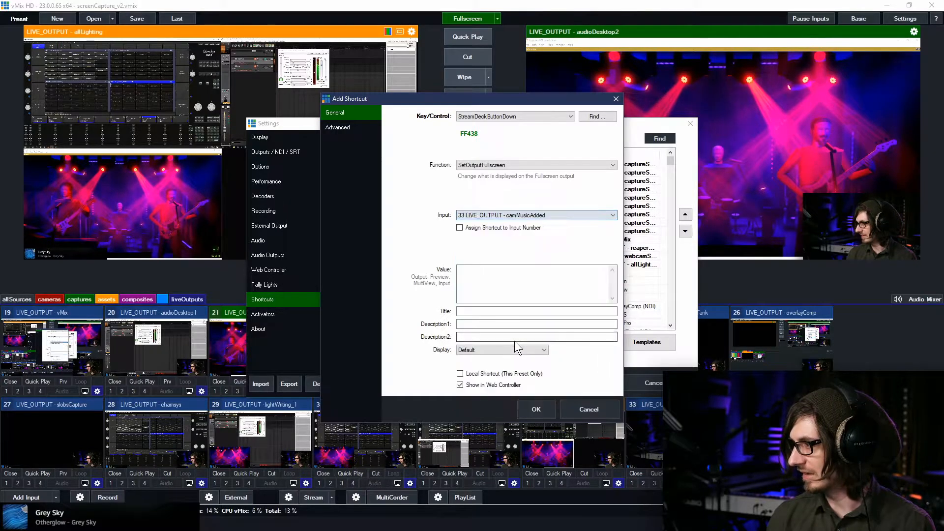
Title the shortcut "camMusicAd", make it local to this preset, and save it
click(475, 314)
text(camMusicAd)
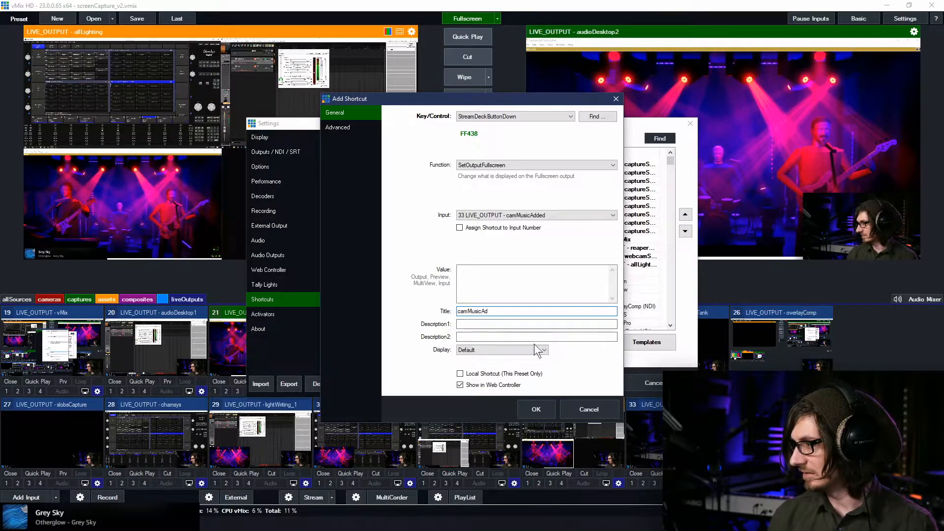
click(495, 375)
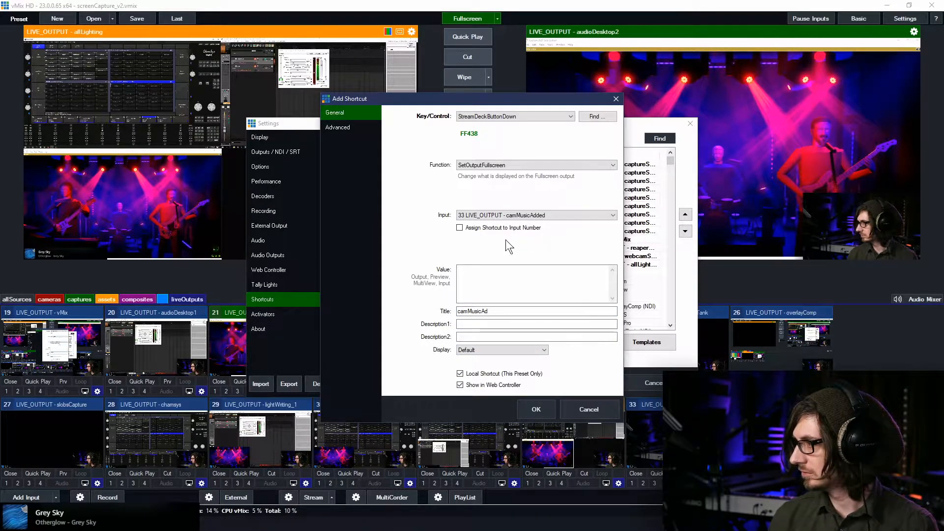
click(542, 416)
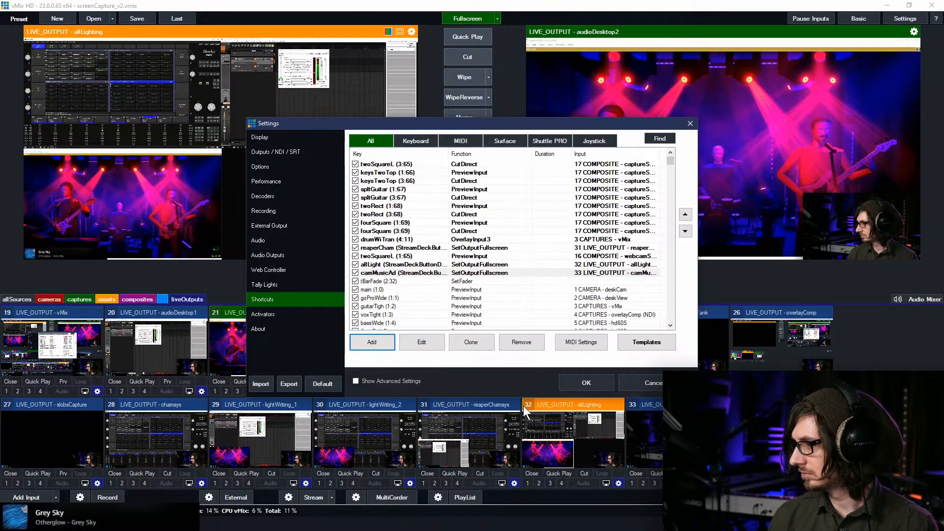
Add another shortcut with the desk Music Added Stream Deck key as its control and SetOutputFullscreen as its function
click(374, 347)
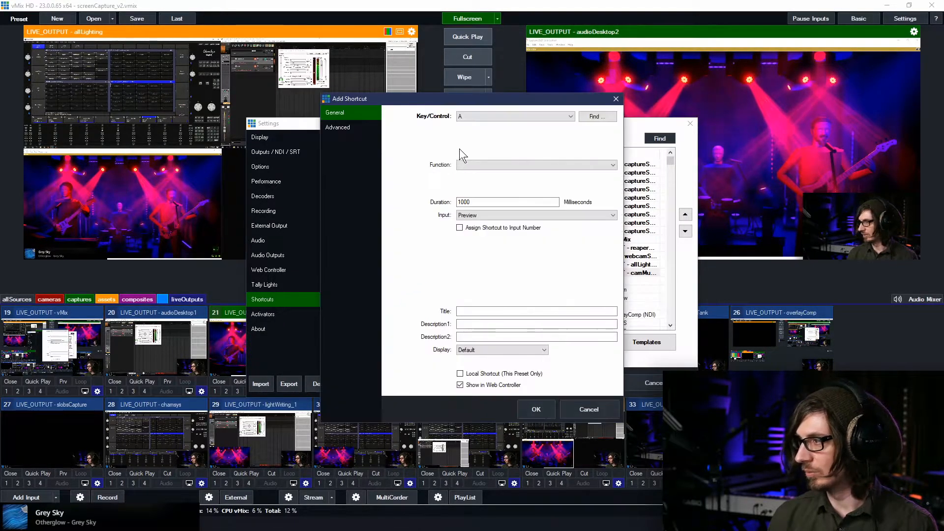
click(598, 118)
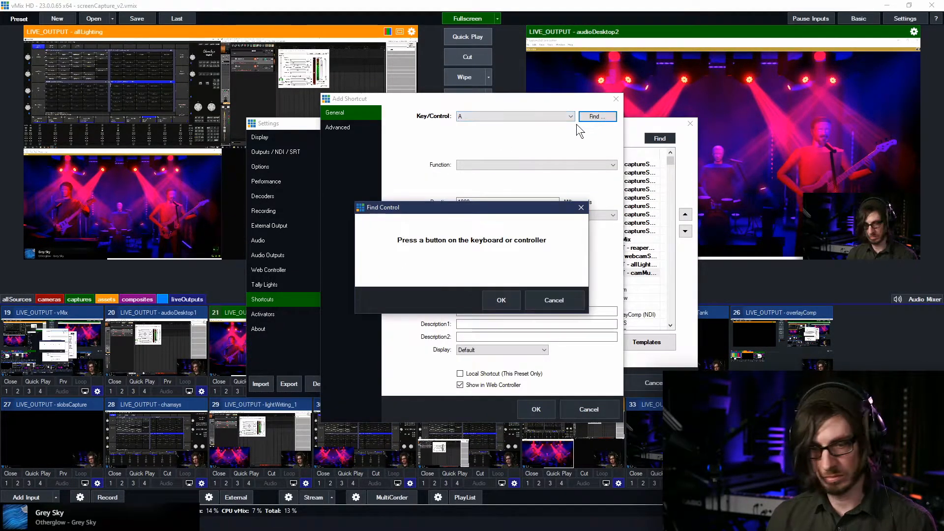
click(502, 300)
click(478, 166)
click(472, 249)
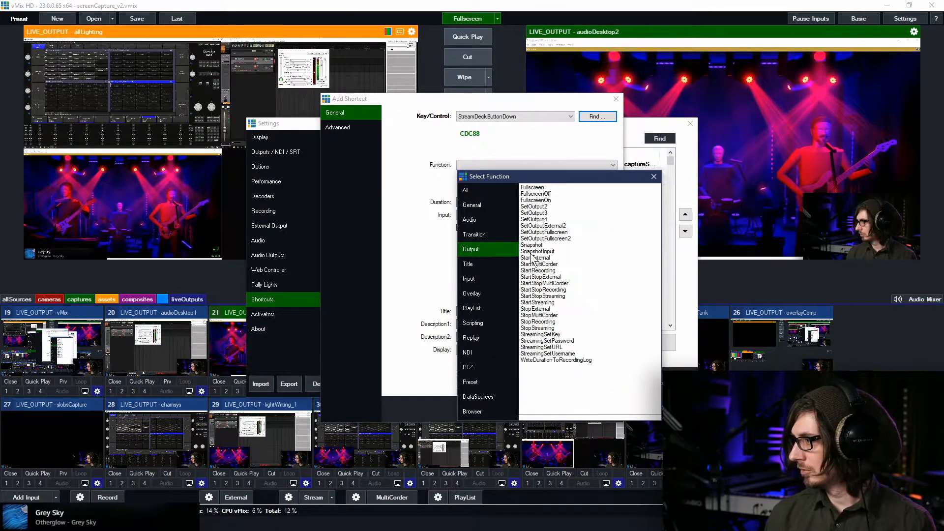
click(544, 233)
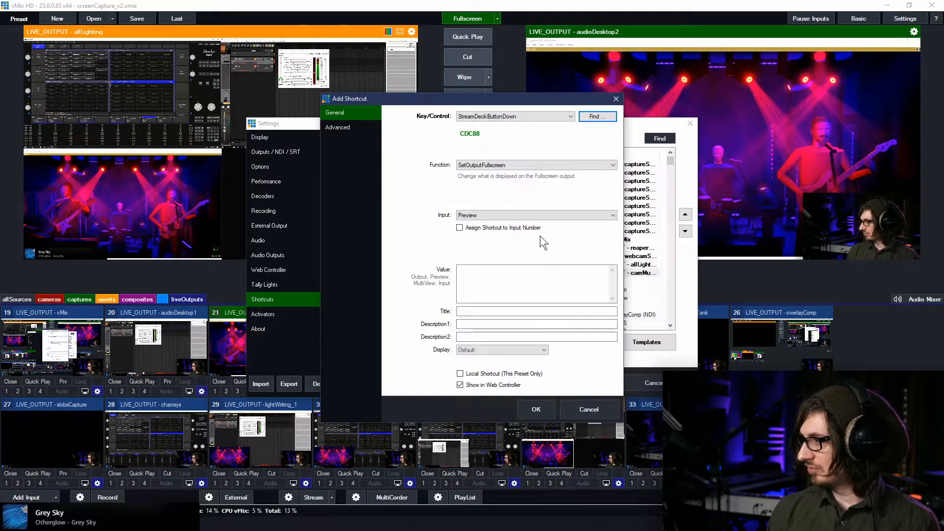
Set the new shortcut's input to 34 LIVE_OUTPUT - deskViewMusicAdded
click(484, 216)
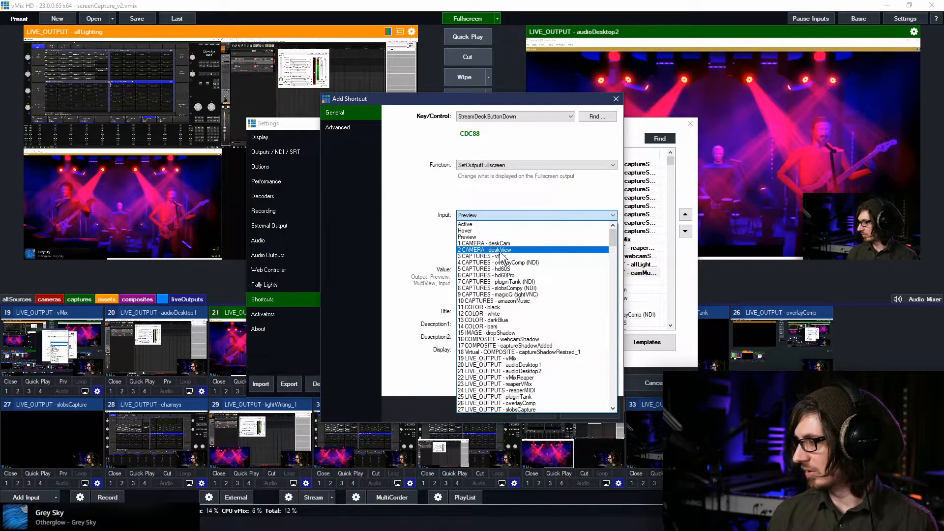
scroll(508, 373, down, 5)
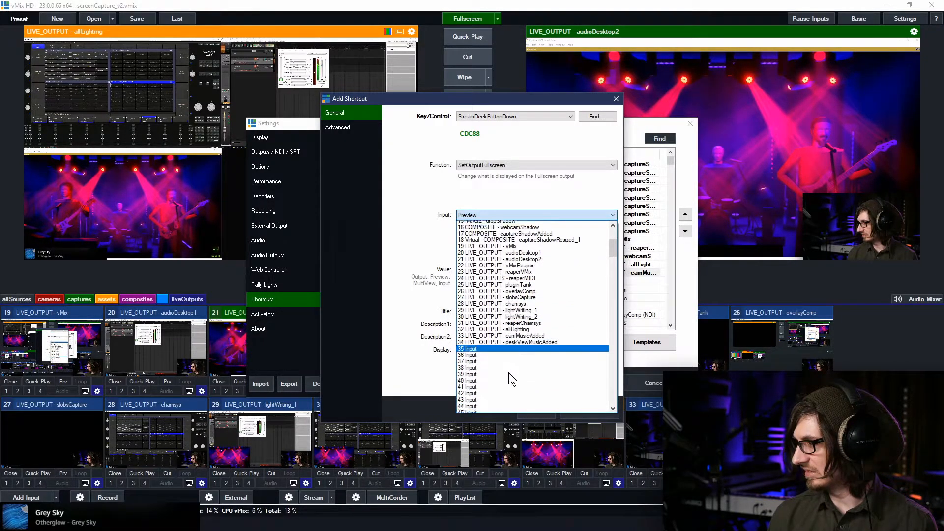
click(514, 339)
Title the shortcut "deskMusicA", make it local to this preset, and save it along with the vMix settings
click(472, 312)
text(deskMusicA)
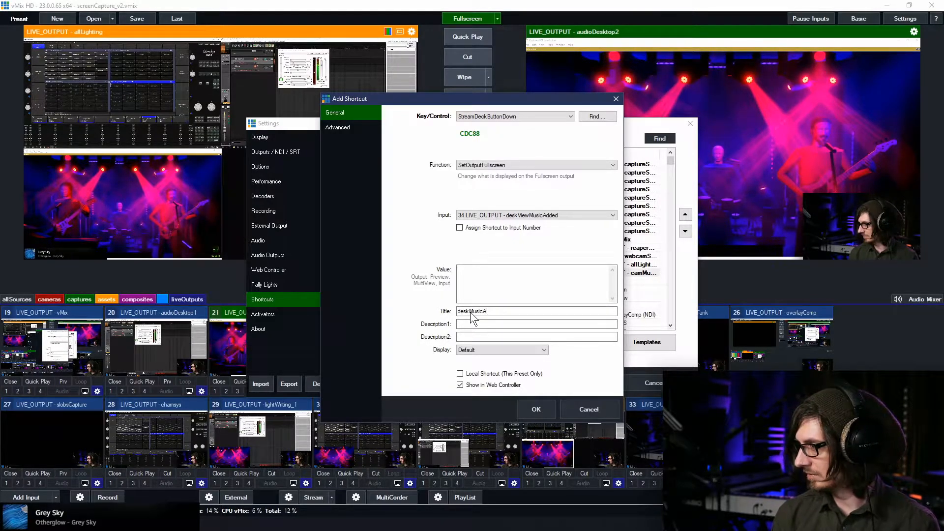
click(469, 374)
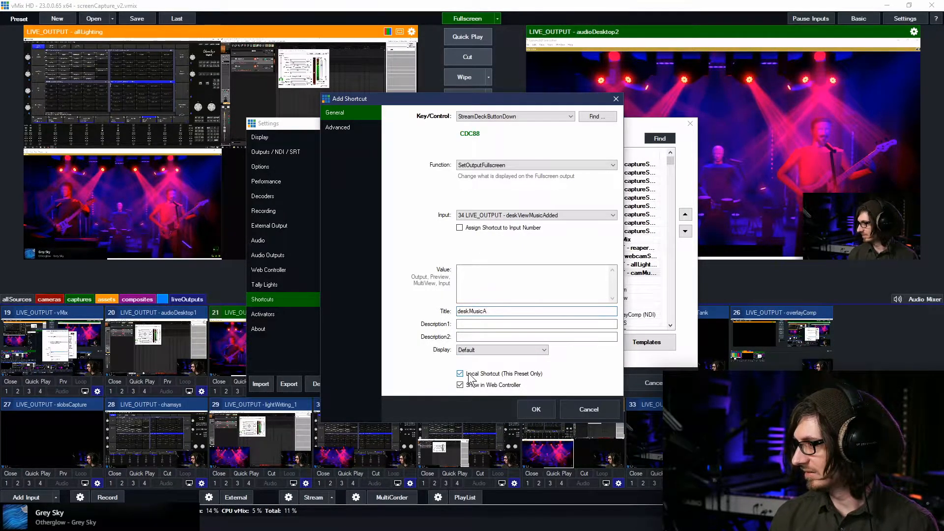
click(528, 410)
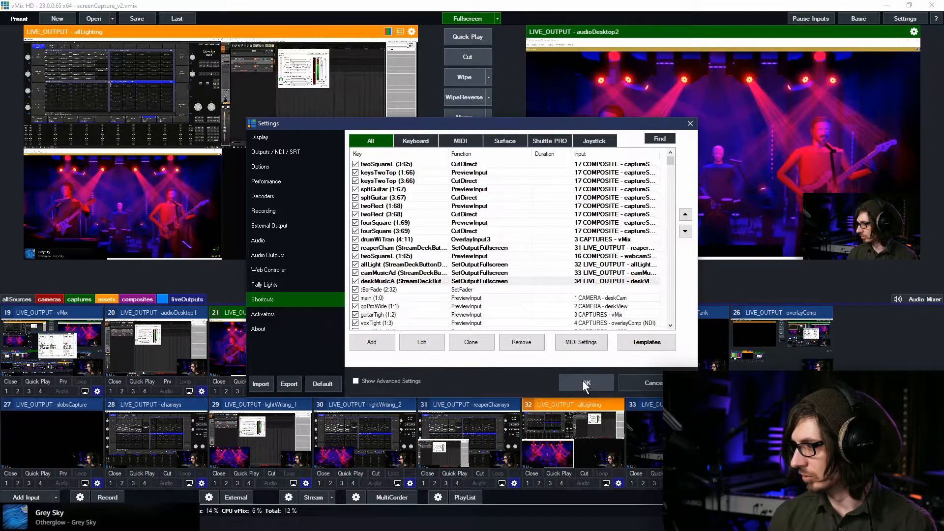
click(583, 381)
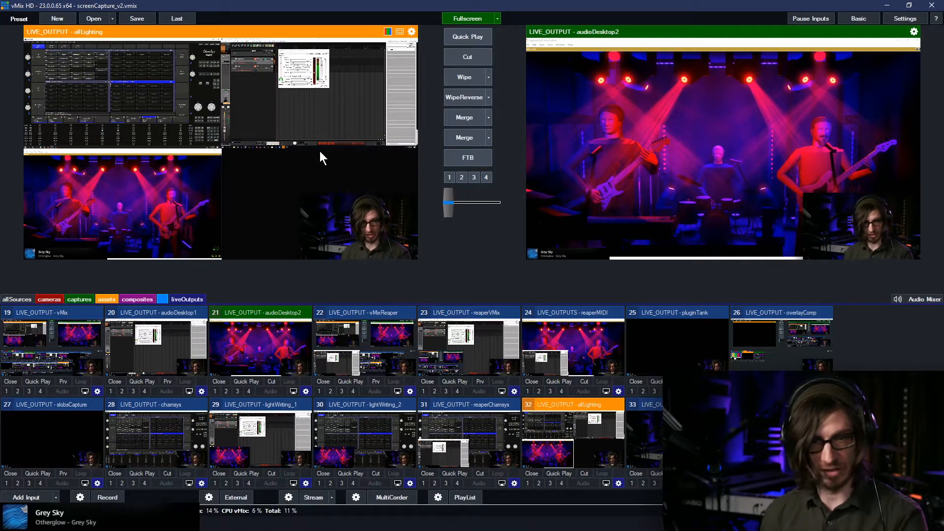
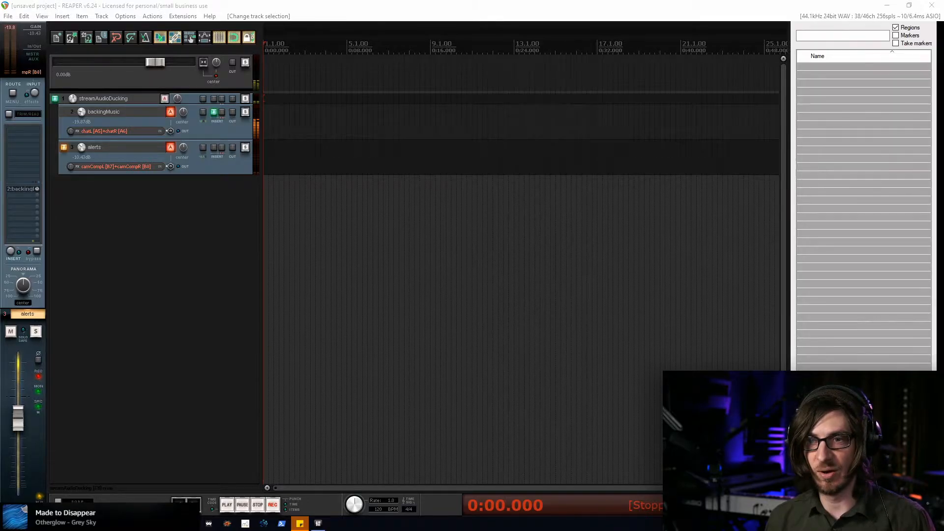
In REAPER, insert the chamsys track template from the StreamAutomation trackTemplates lighting folder
click(146, 149)
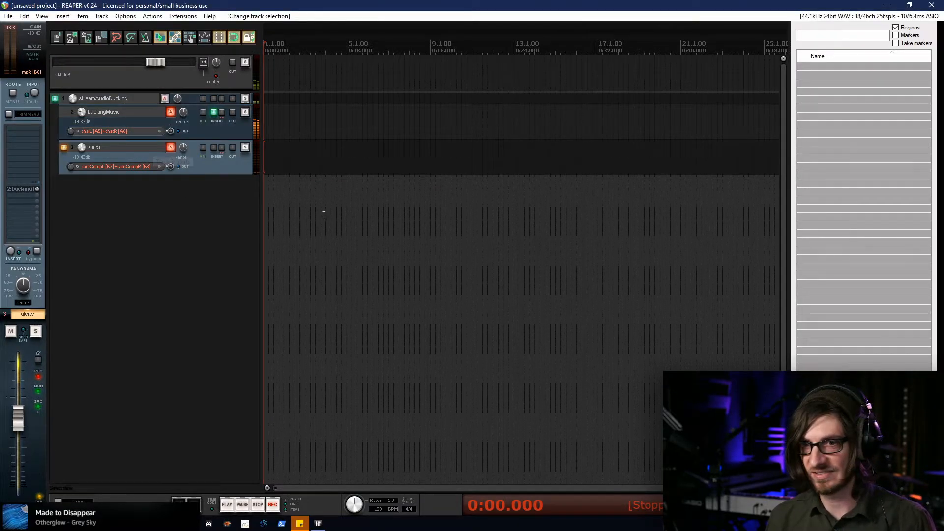
click(196, 197)
right_click(196, 195)
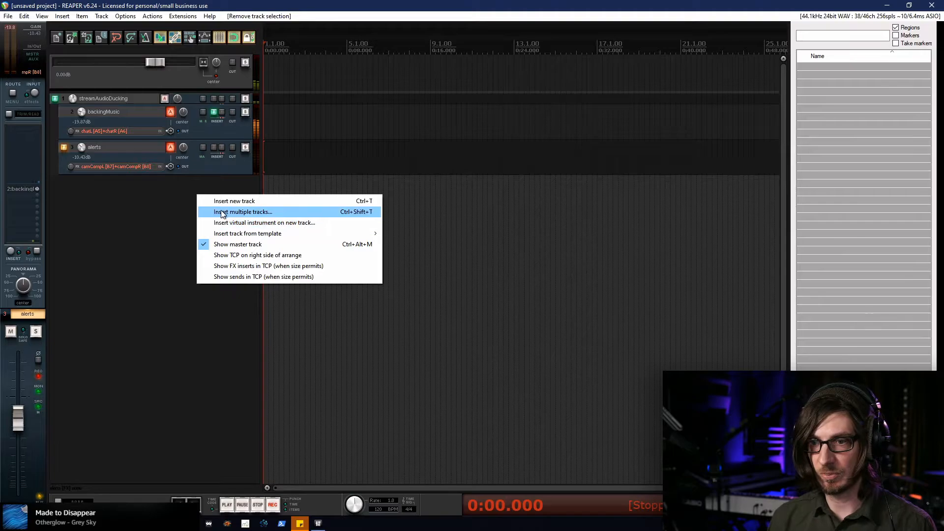
mouse_move(344, 233)
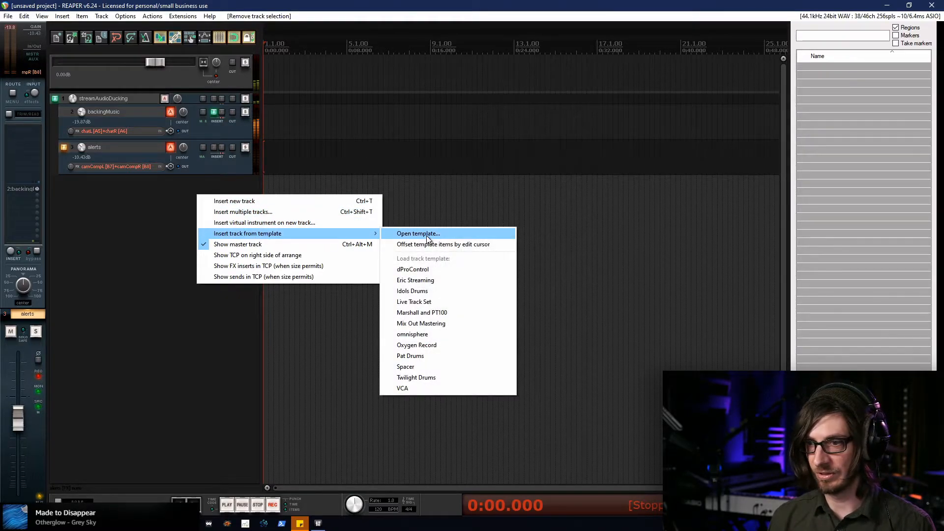
click(427, 235)
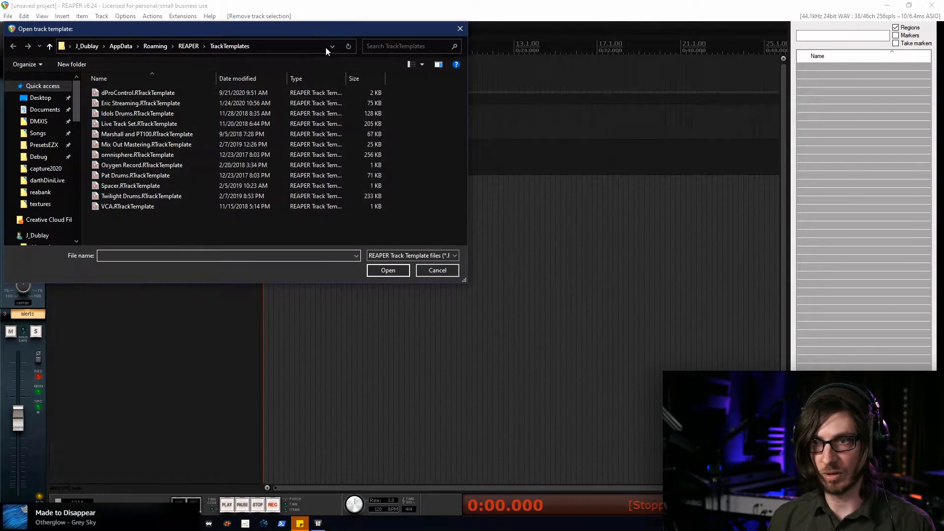
click(327, 46)
click(158, 68)
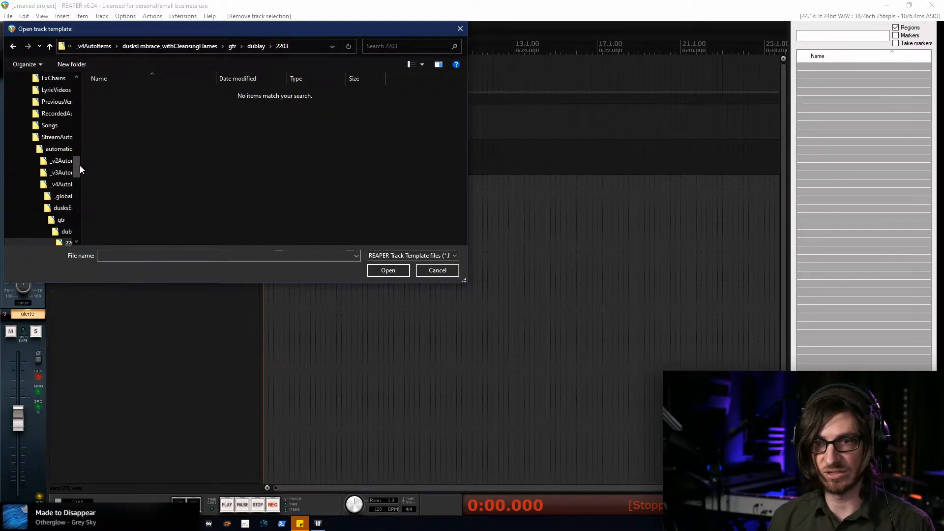
click(57, 137)
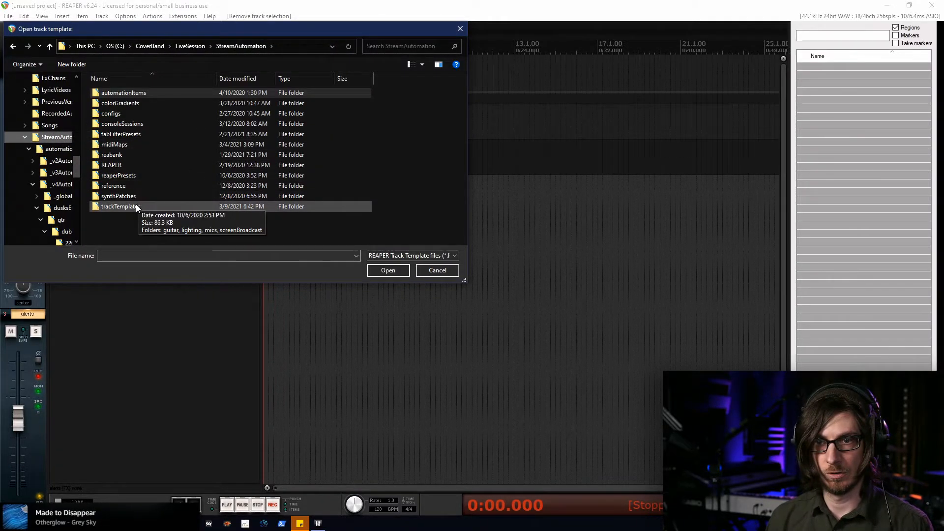
double_click(142, 206)
double_click(120, 99)
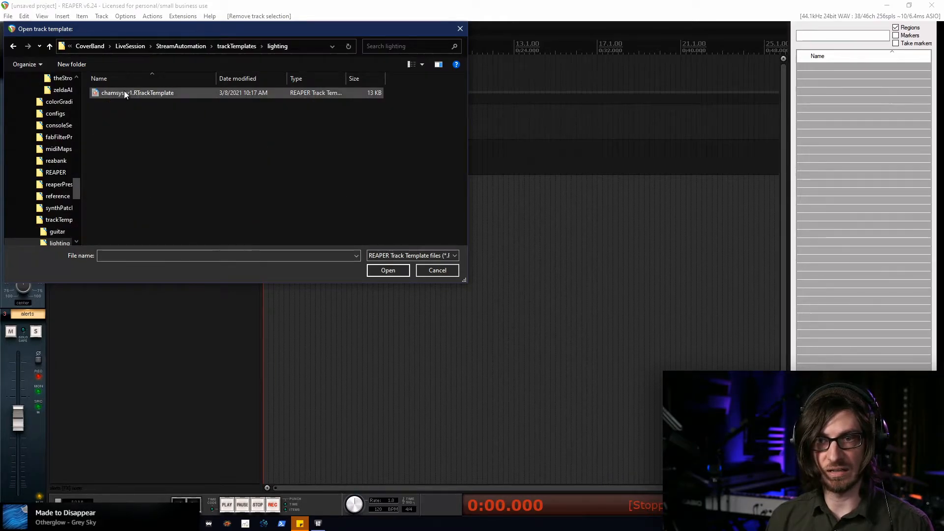
double_click(124, 91)
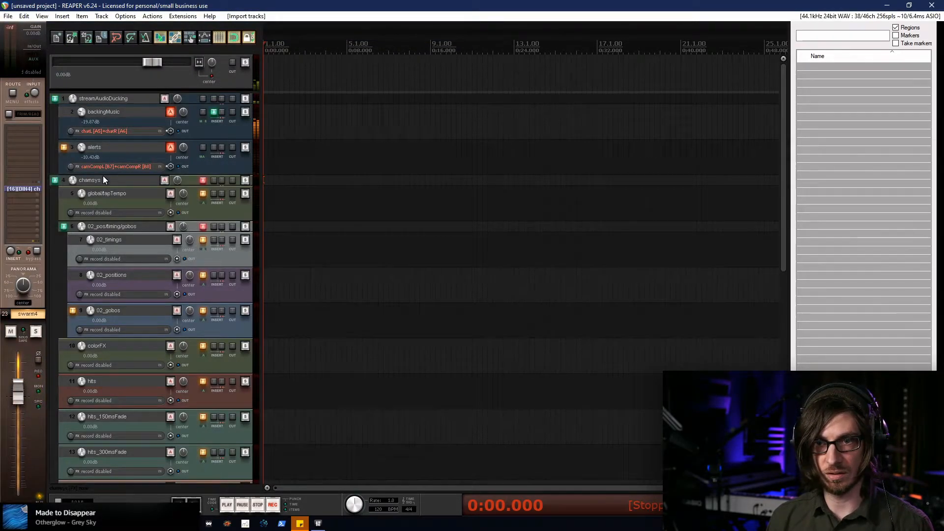
Collapse the streamAudioDucking folder track so its child tracks are hidden
click(102, 177)
click(105, 95)
click(93, 107)
click(93, 107)
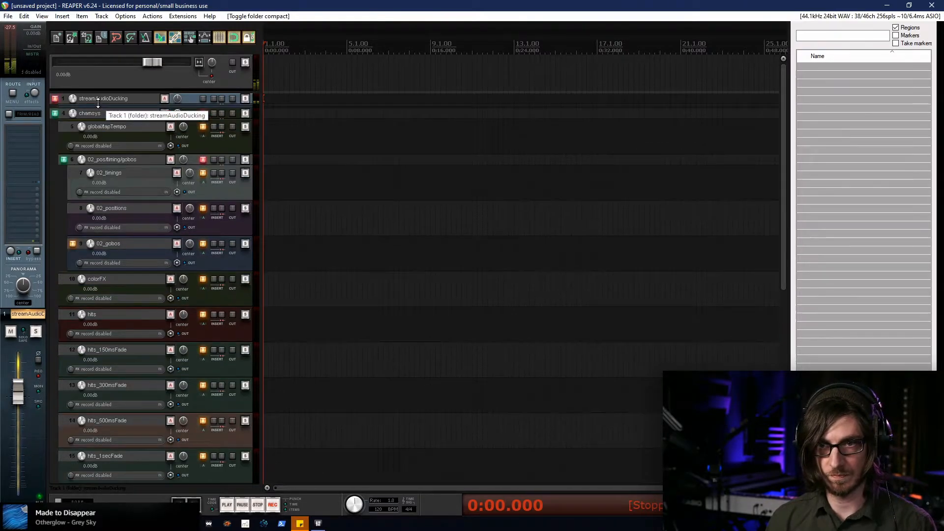
Look through the imported chamsys lighting tracks with reduced track heights and select the 02_timings track
click(86, 113)
scroll(337, 197, down, 3)
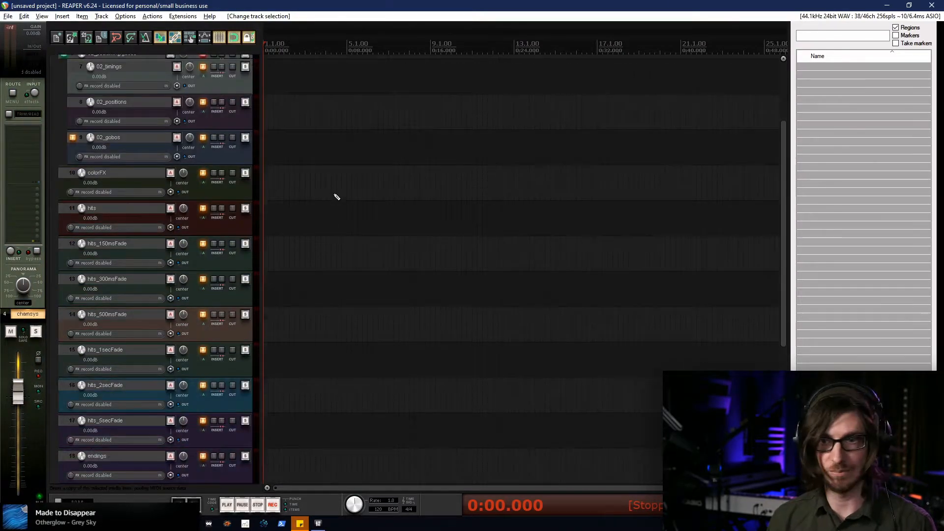
scroll(334, 203, down, 5)
scroll(339, 213, up, 5)
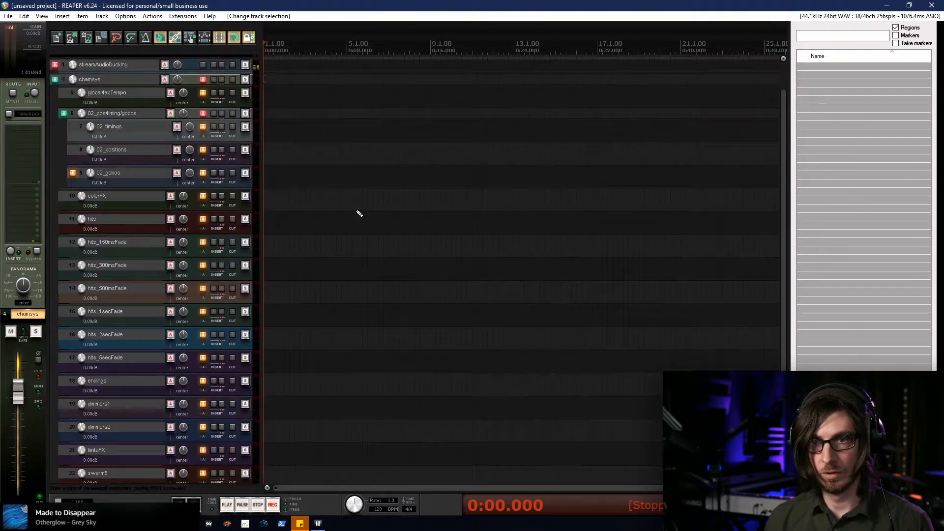
click(131, 156)
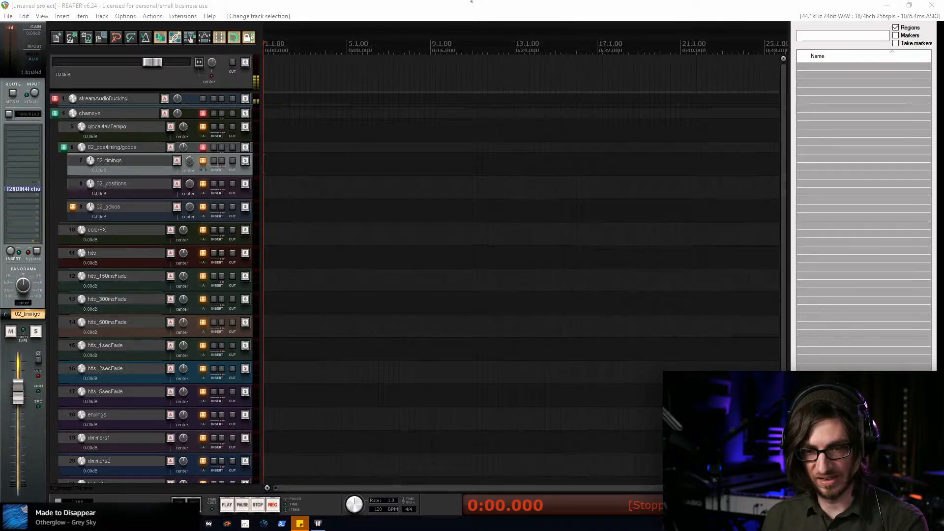
Switch to Capture and examine the drum kit, guitars and floor fixtures up close in the beta view
key(alt+Tab)
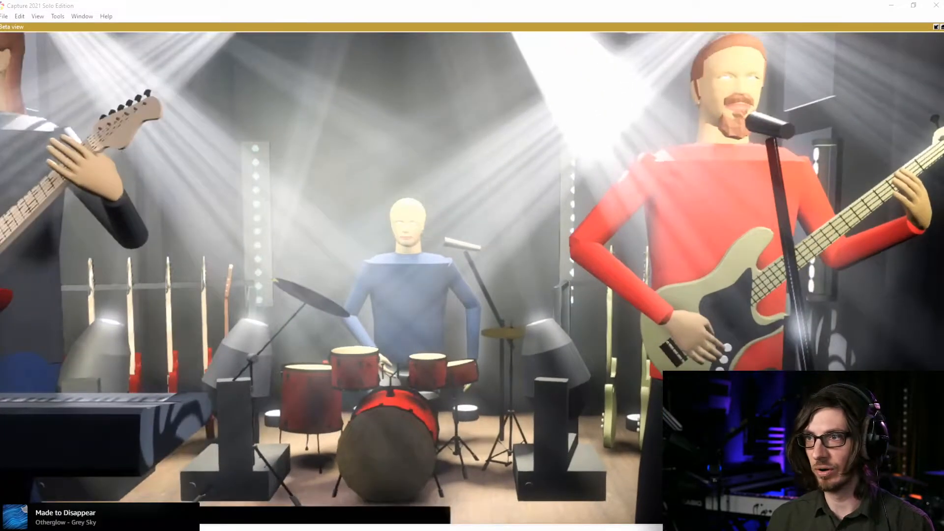
scroll(590, 486, up, 5)
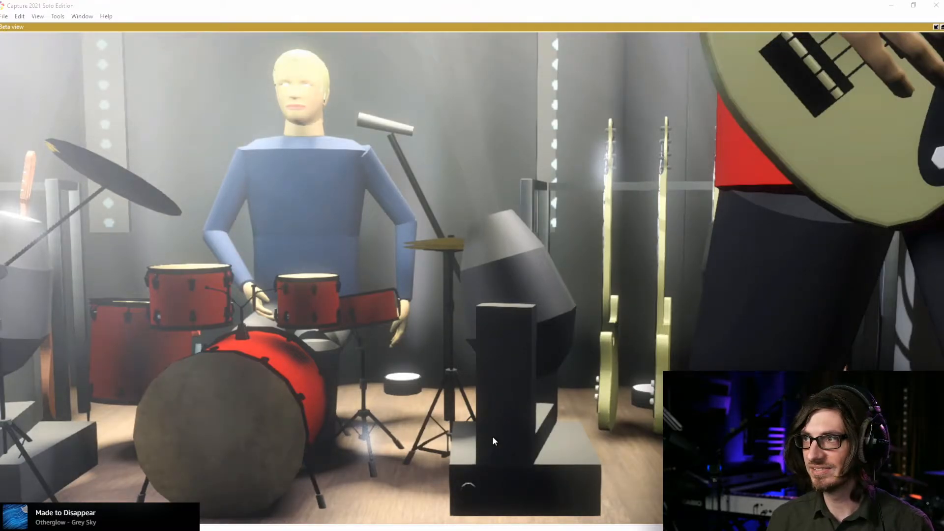
scroll(639, 255, up, 4)
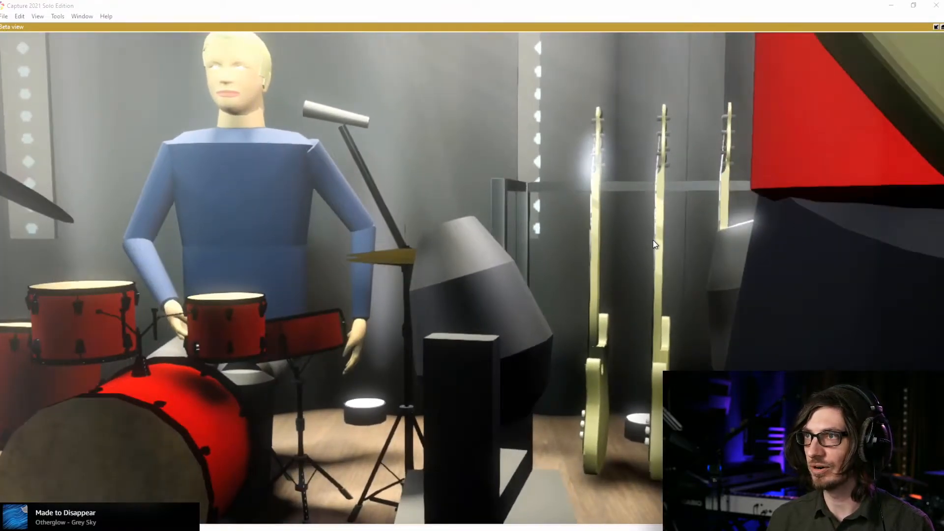
scroll(654, 241, down, 2)
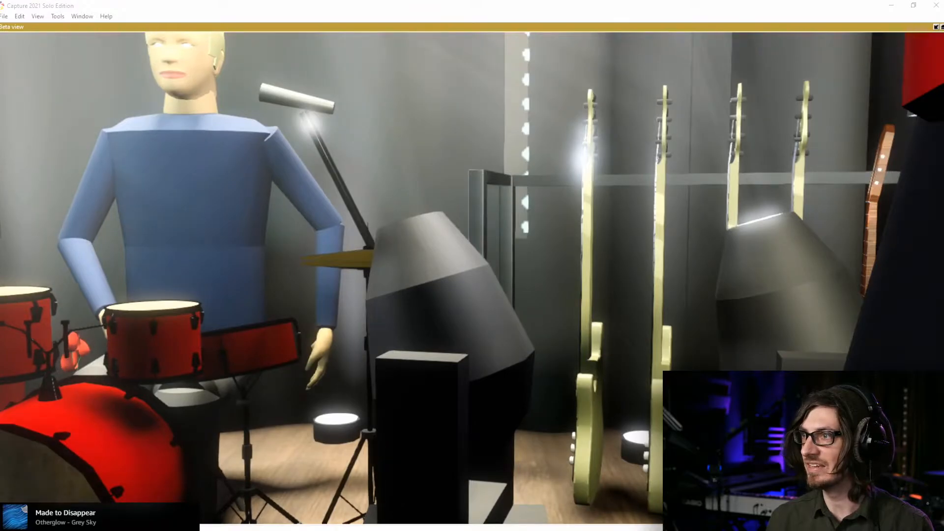
drag(654, 241, 456, 185)
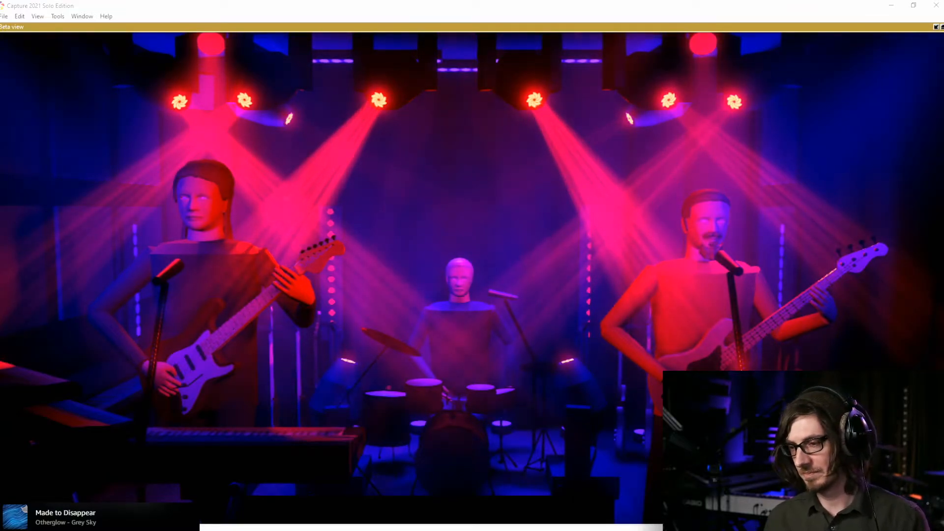
Switch to MagicQ, open the kintaFX page in the Execute window, and trigger the green and blue fixture colours
click(522, 414)
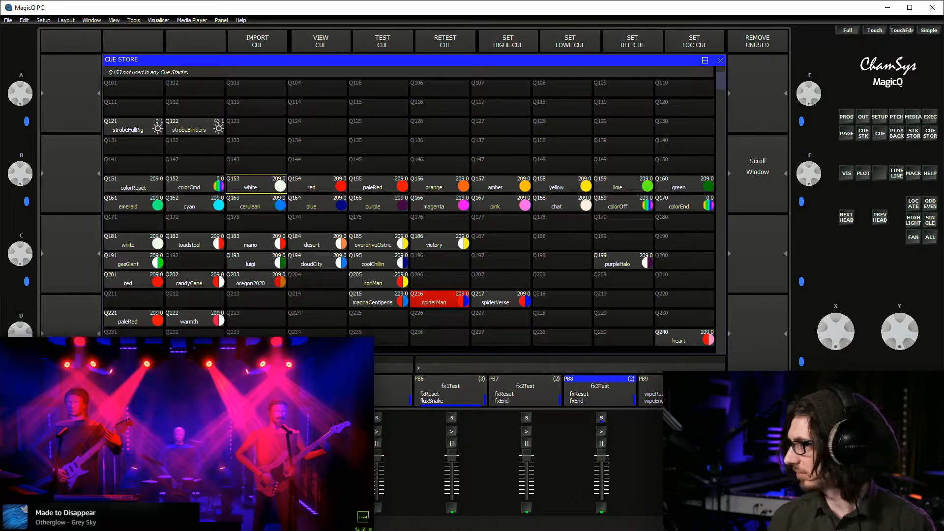
key(alt+e)
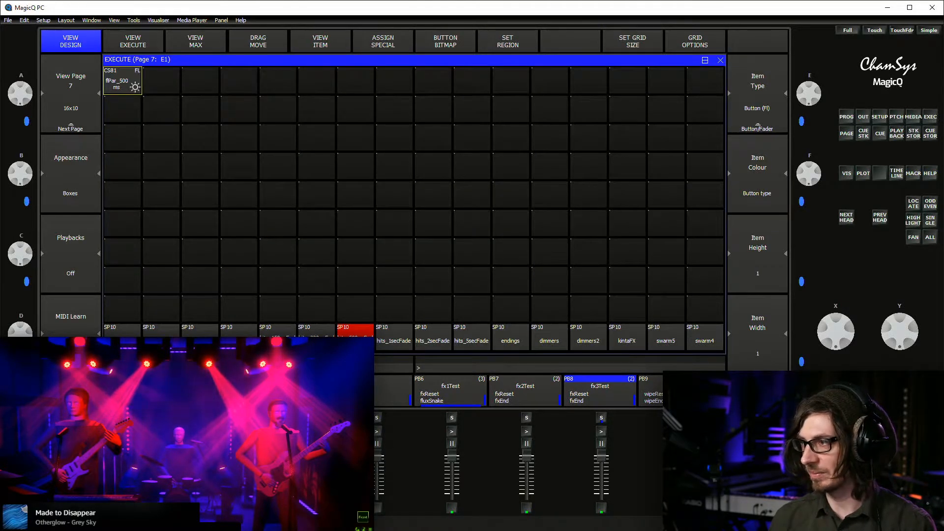
click(627, 337)
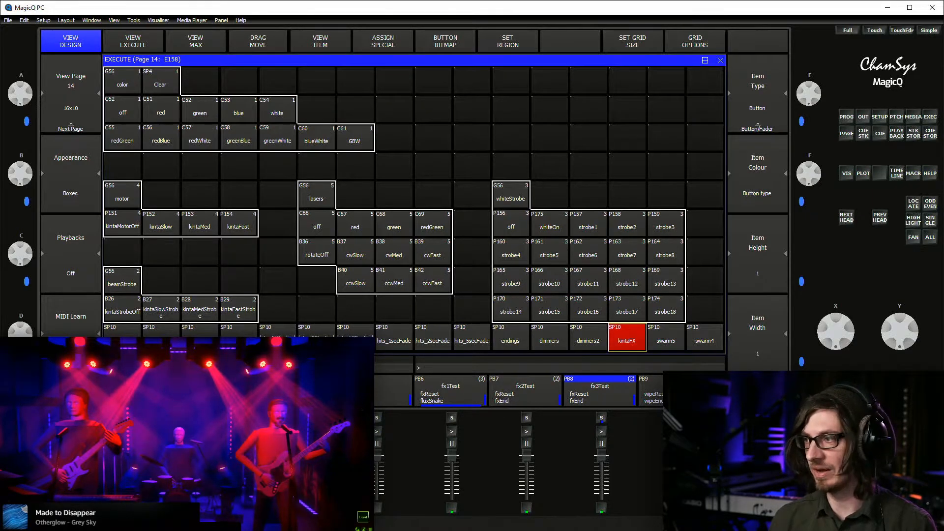
click(200, 109)
click(239, 110)
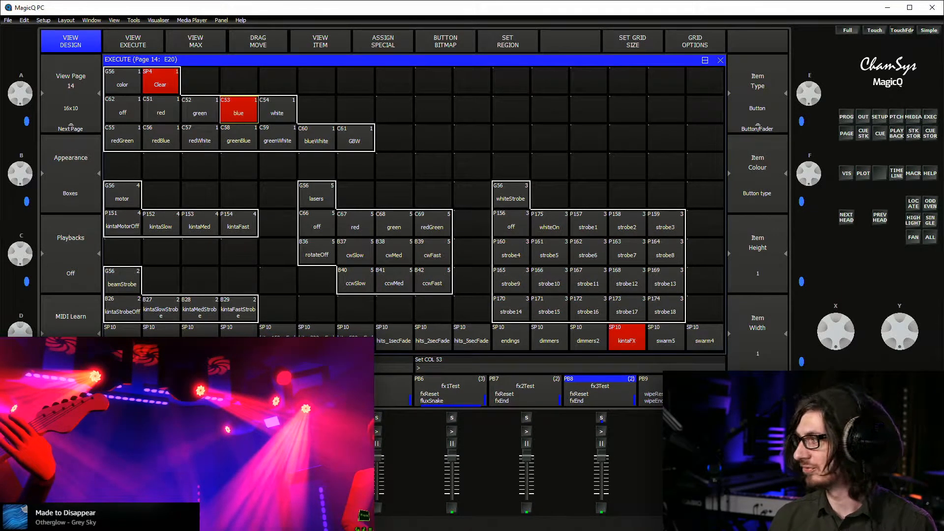
Select the testAllDims cue (Q4) in the Cue Store and return to the Execute window
key(alt+q)
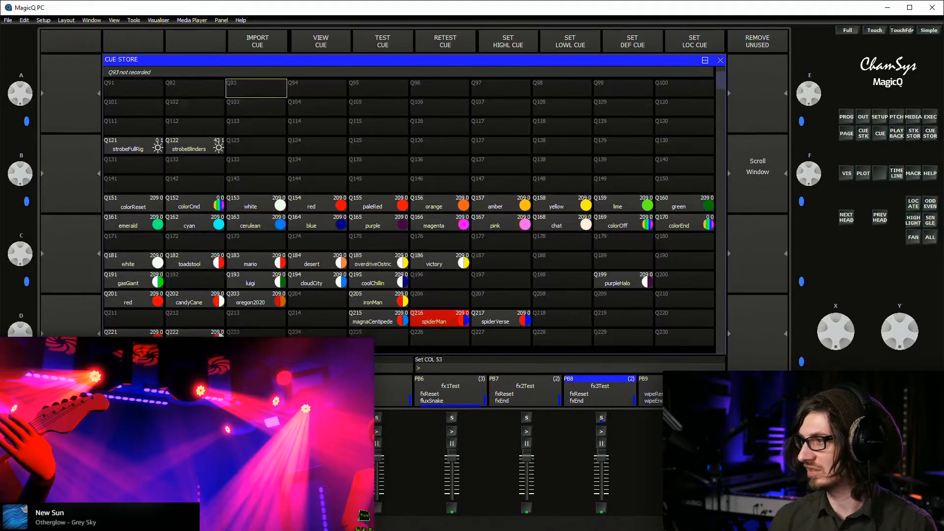
click(317, 89)
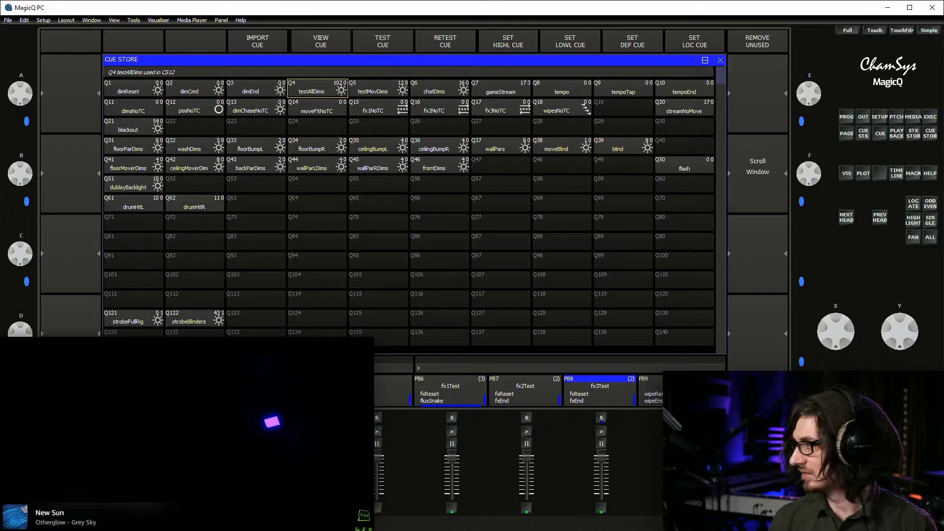
key(alt+e)
Try the Kinta colour combinations redWhite, greenBlue, blueWhite and redGreen, ending on redBlue
click(199, 137)
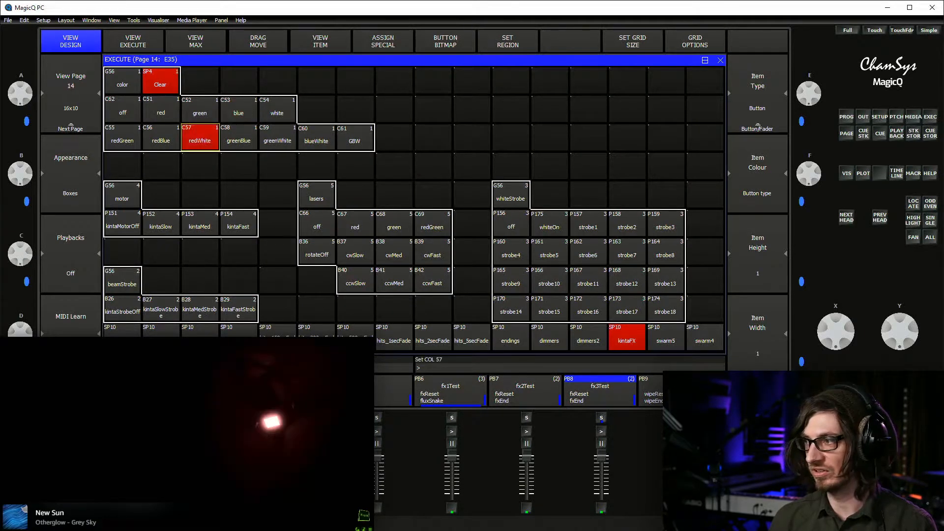
click(239, 138)
click(316, 138)
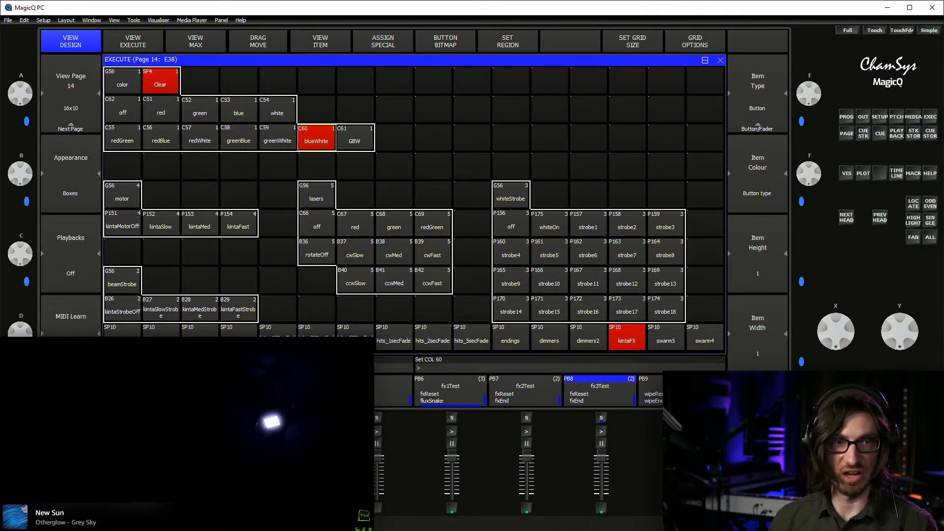
click(122, 137)
click(161, 138)
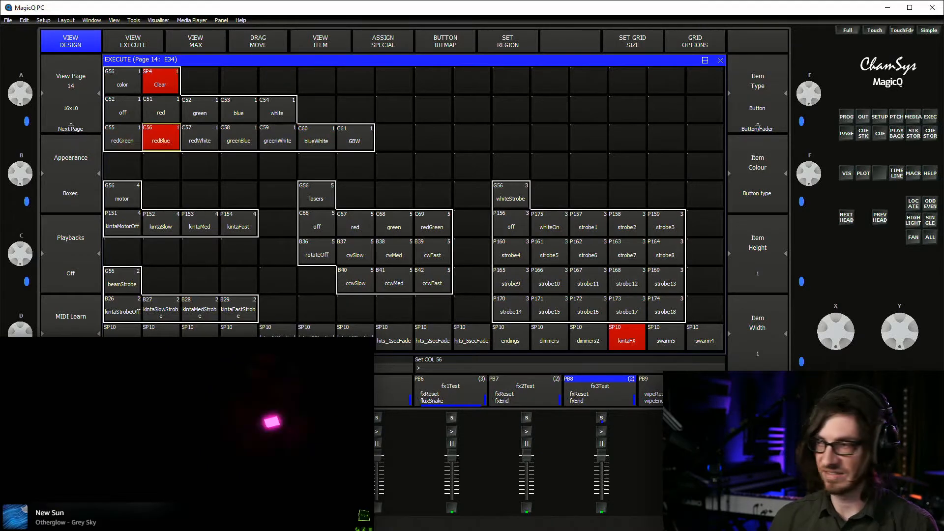
Try the Kinta laser colours green and redGreen, ending on red
click(394, 223)
click(432, 224)
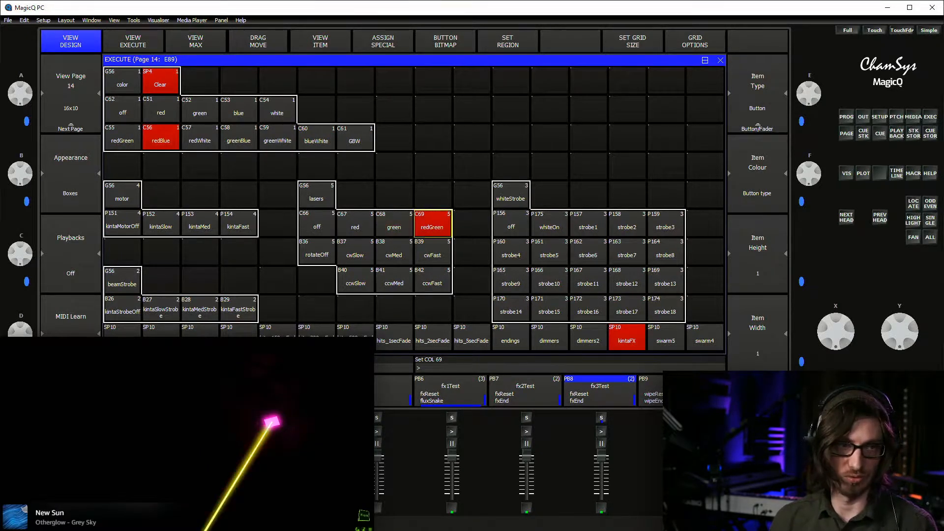
click(393, 224)
click(355, 224)
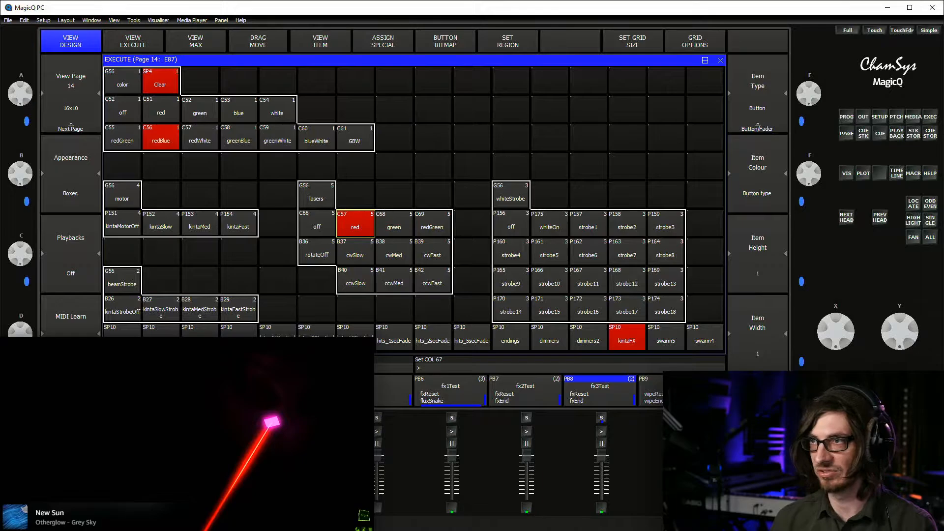
Try the green Kinta laser with the cwSlow, cwMed and cwFast rotations, then stop the rotation and switch the laser off
click(317, 224)
click(394, 224)
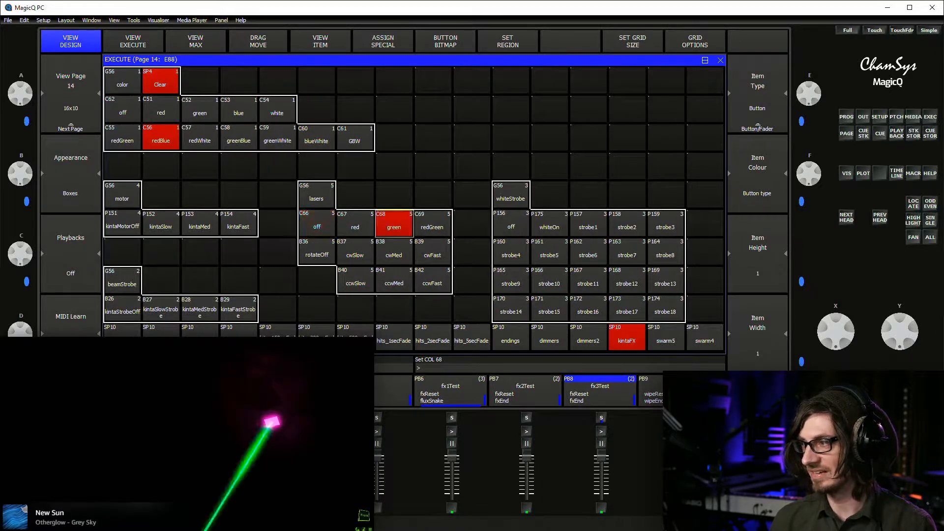
click(394, 251)
click(356, 252)
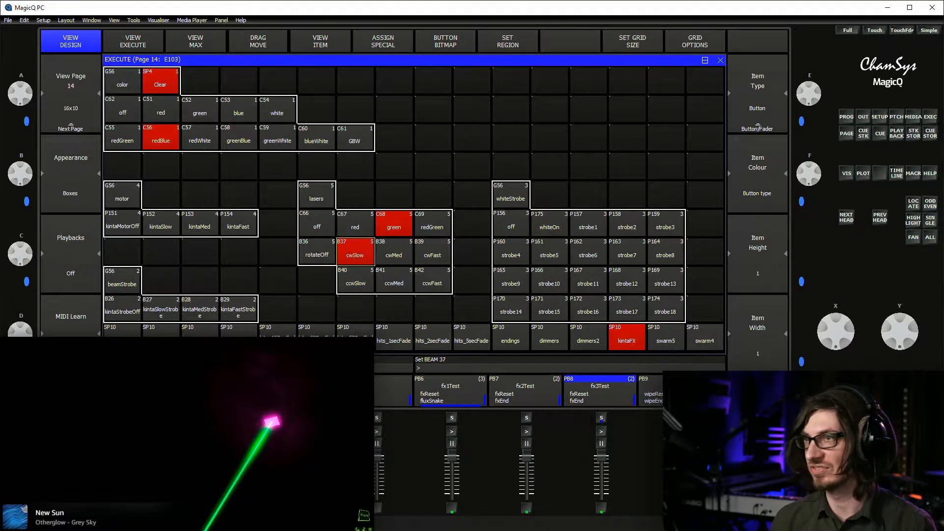
click(394, 252)
click(433, 252)
click(317, 251)
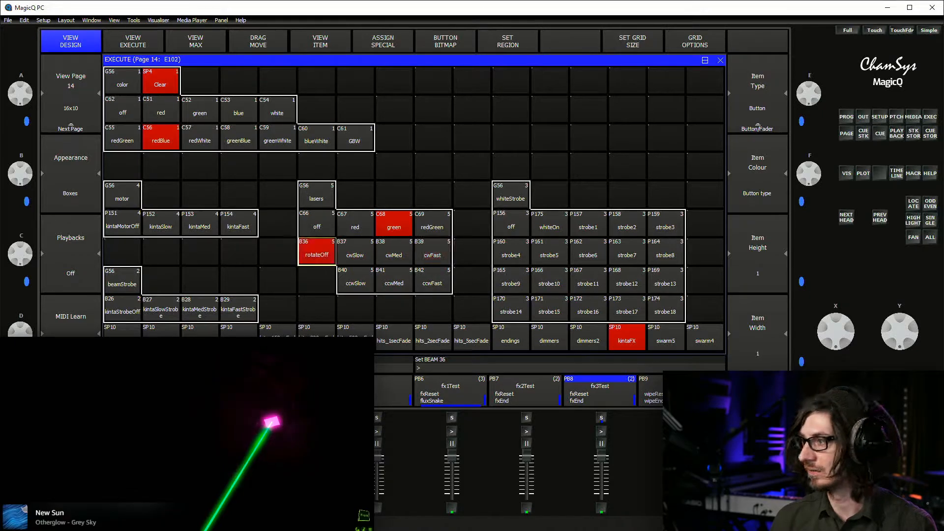
click(317, 224)
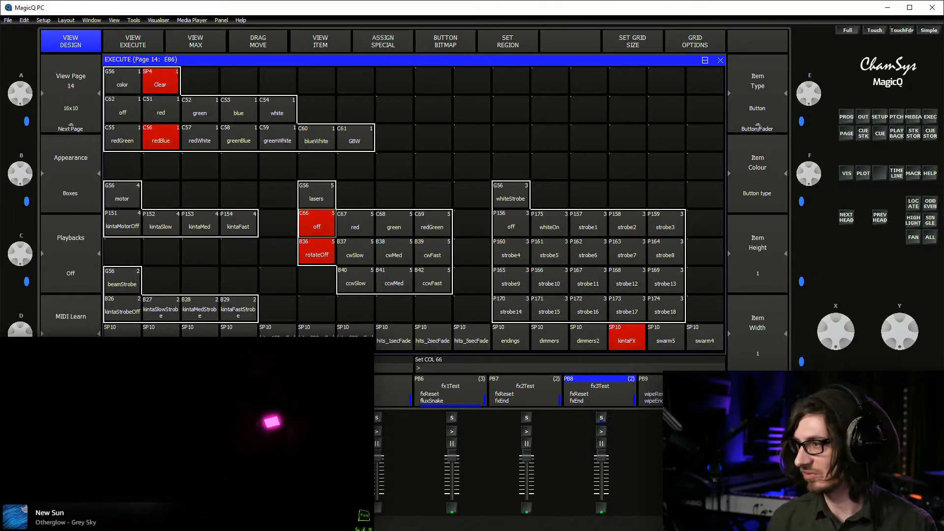
Try the green fixture colour with white strobes strobe5, strobe6 and strobe7, and clear the Kinta selections
click(200, 110)
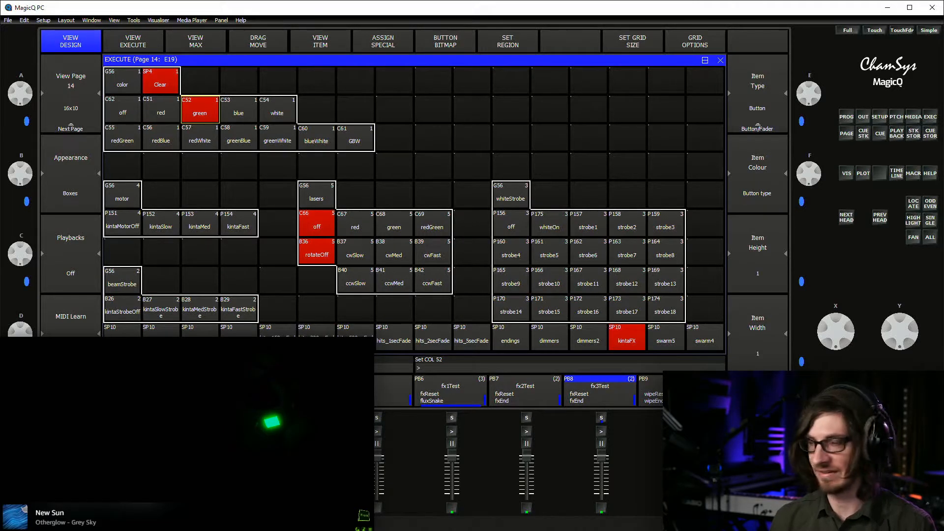
click(549, 252)
click(588, 252)
click(626, 252)
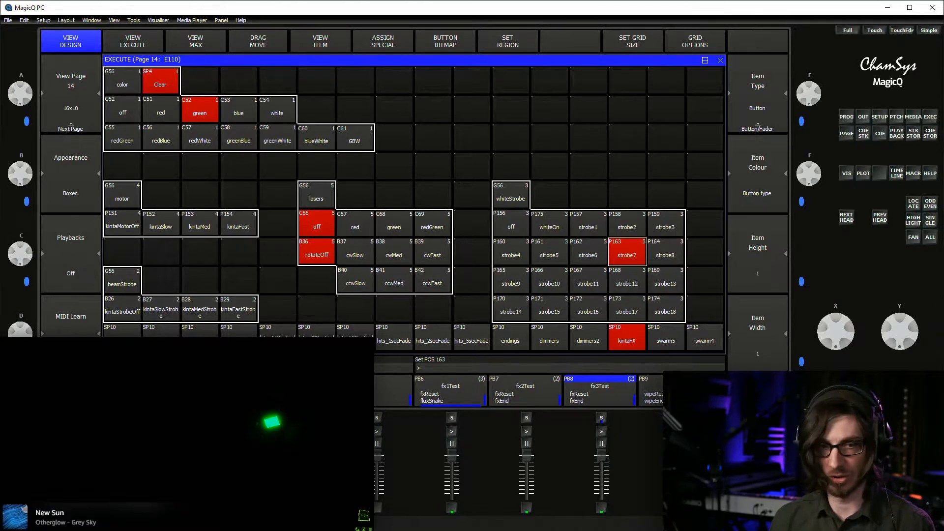
click(160, 82)
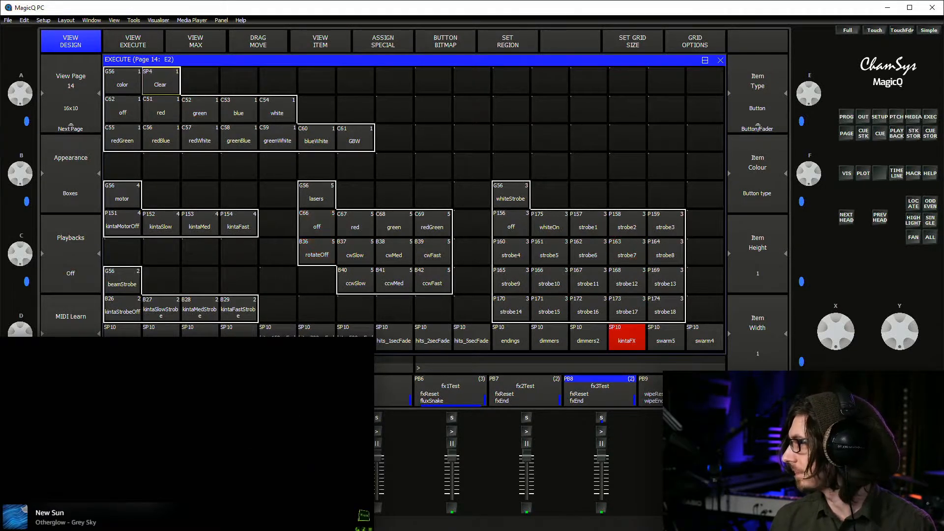
Activate the testAllDims cue (Q4) in the Cue Store and choose an option for the visualiser overlay
key(alt+u)
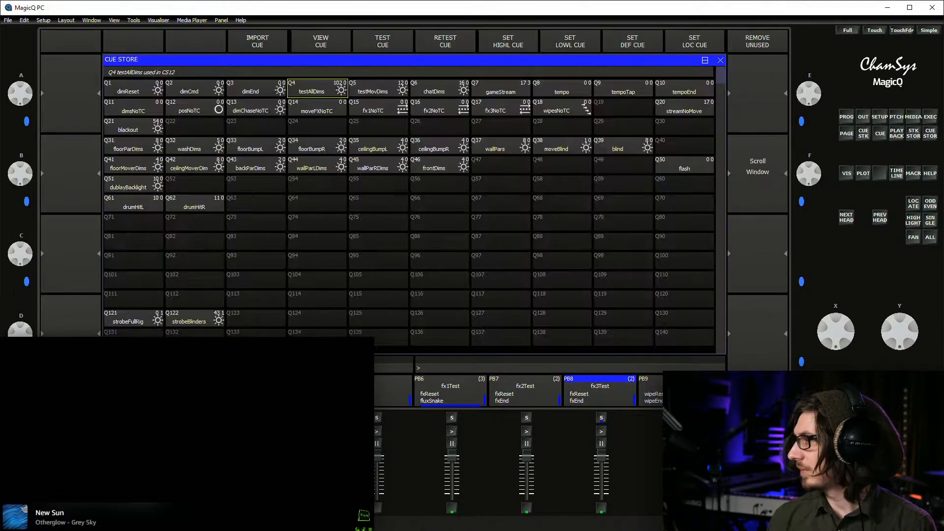
key(Return)
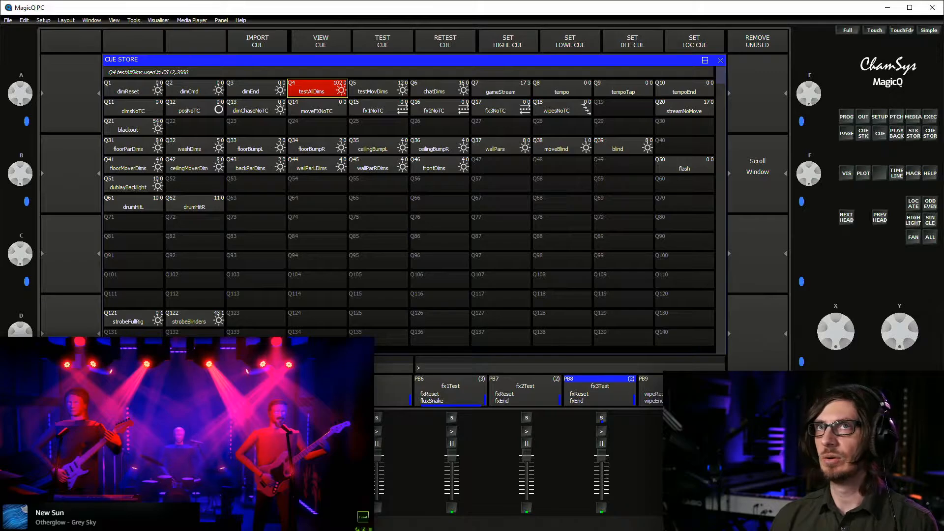
click(28, 337)
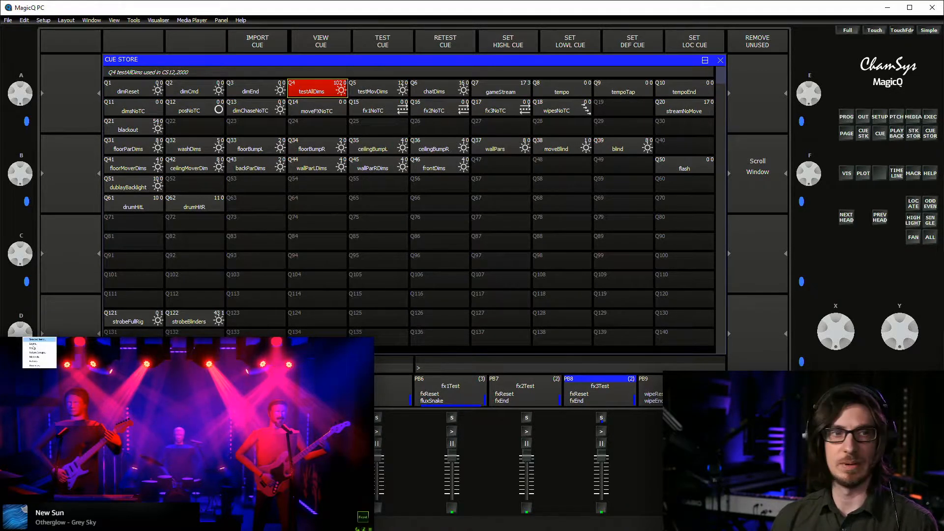
click(39, 358)
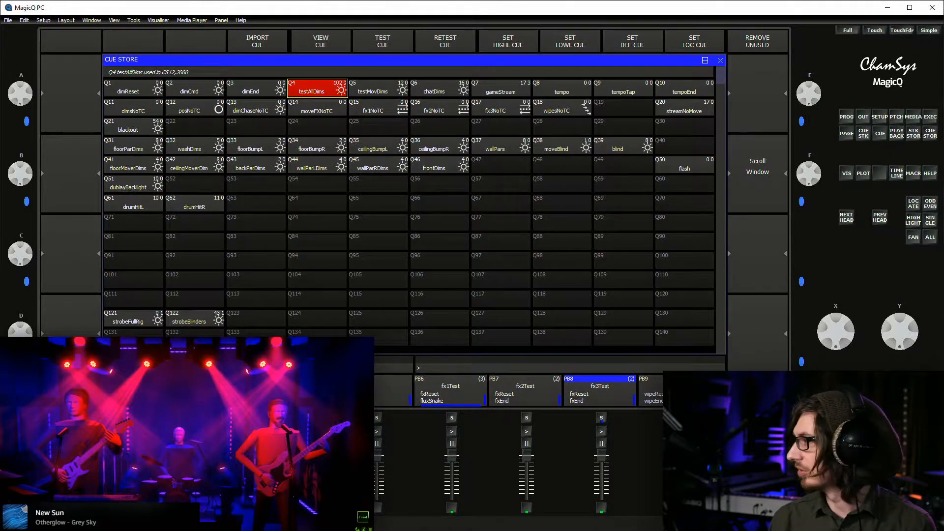
Examine the MIDI note automations for the kinta and swarm5 effects in the Macro window
key(alt+m)
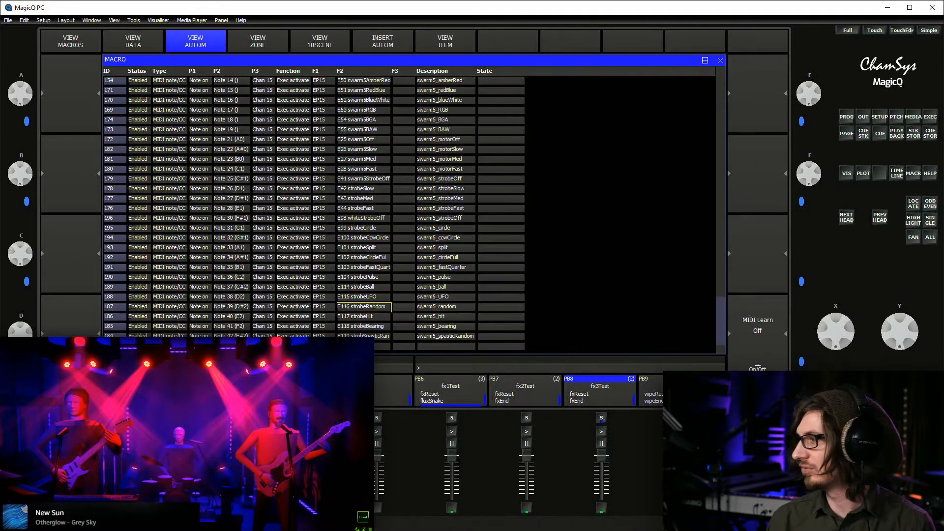
key(Up)
key(Up)
key(Up)
key(Up)
key(Up)
key(Up)
key(Up)
key(Up)
key(Up)
key(Up)
key(Up)
key(Up)
key(Up)
key(Up)
key(Up)
key(Up)
key(Up)
key(Up)
key(Up)
key(Up)
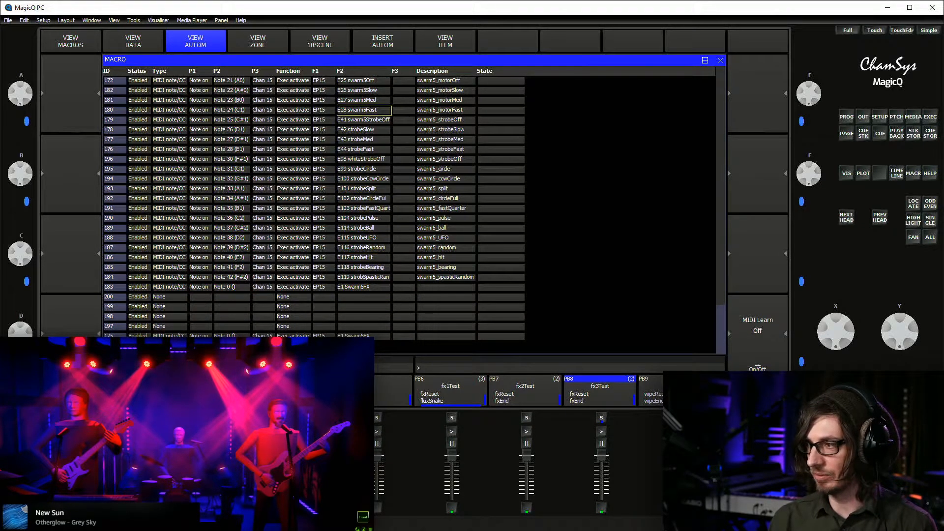
key(Up)
key(Up)
key(Up)
key(Up)
key(Up)
key(Up)
key(Up)
key(Up)
key(Up)
key(Up)
key(Up)
key(Up)
key(Up)
key(Up)
key(Up)
key(Up)
key(Up)
key(Up)
key(Up)
key(Up)
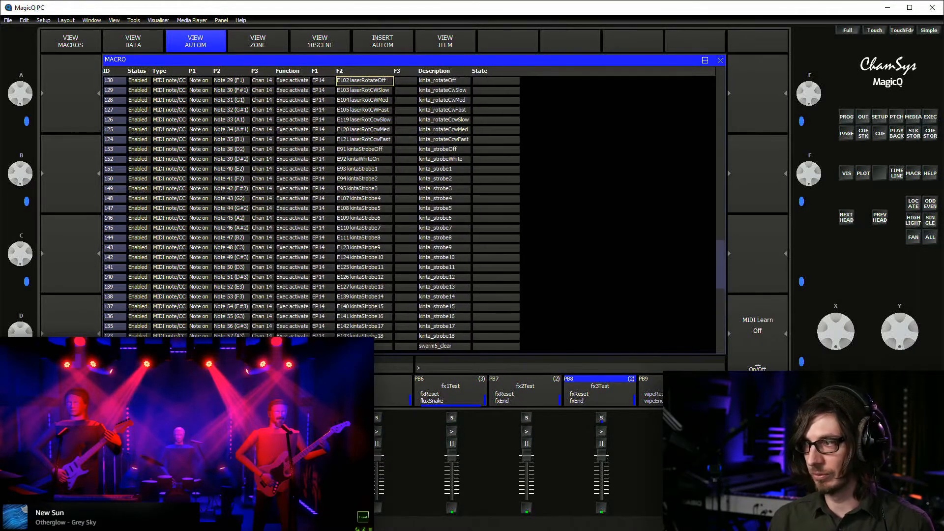
key(Up)
key(Up)
key(Up)
key(Up)
key(Up)
key(Up)
key(Up)
key(Down)
key(Down)
key(Down)
key(Down)
key(Down)
key(Down)
key(Down)
key(Down)
key(Down)
key(Down)
key(Down)
key(Down)
key(Down)
key(Down)
key(Down)
key(Down)
key(Down)
key(Down)
key(Down)
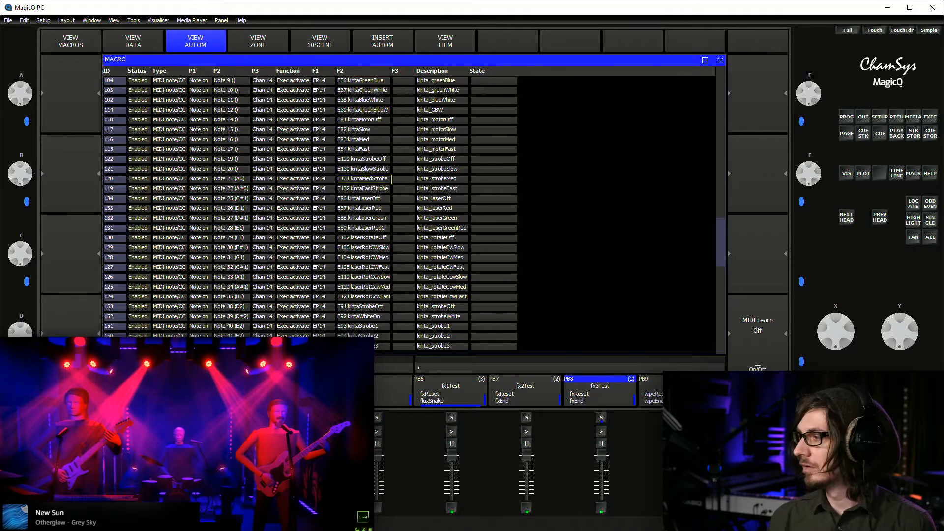
key(Down)
key(Down)
key(Down)
key(Down)
key(Down)
key(Down)
key(Down)
key(Down)
key(Down)
key(Down)
key(Down)
key(Down)
key(Down)
key(Down)
key(Down)
key(Down)
key(Down)
key(Down)
key(Down)
key(Down)
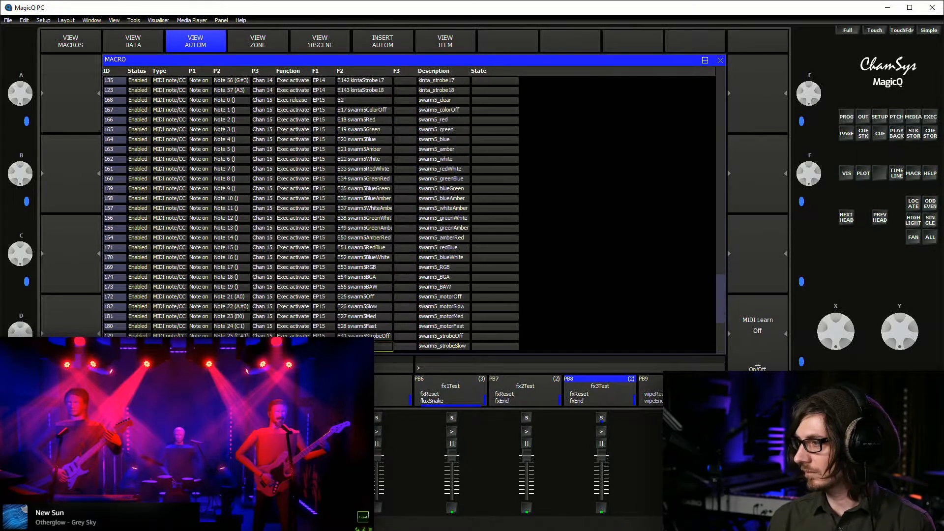
key(Down)
key(Down)
key(Down)
key(Down)
key(Down)
key(Down)
key(Down)
key(Down)
key(Down)
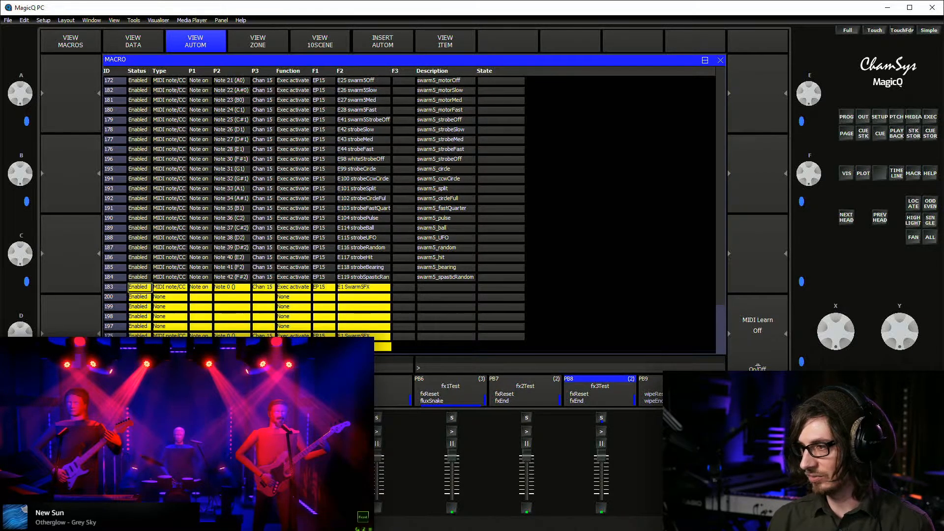
Insert eleven empty automations directly above entry 175 in the automation list
click(138, 336)
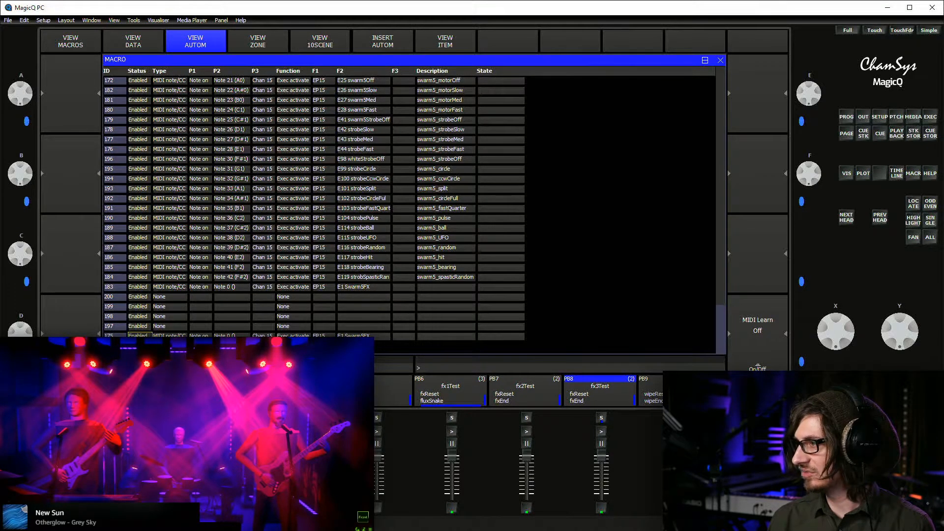
key(Insert)
key(Insert)
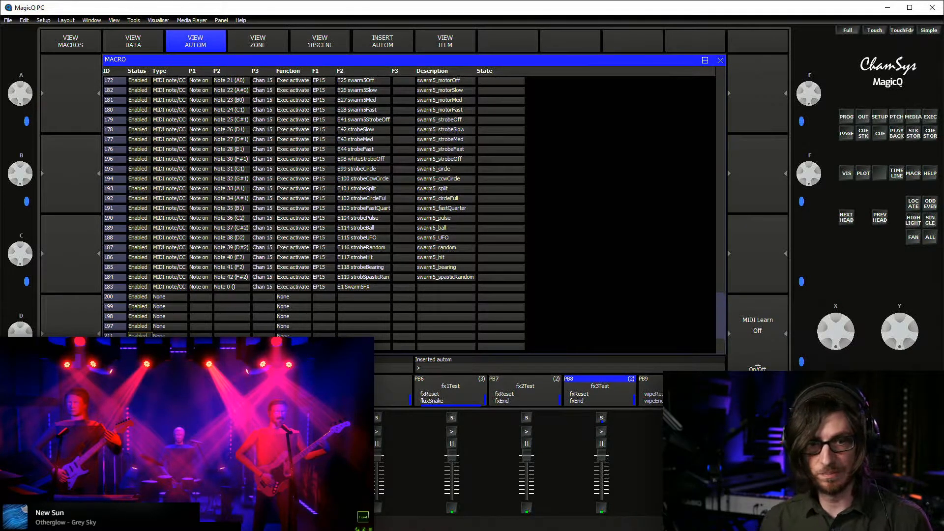
key(Insert)
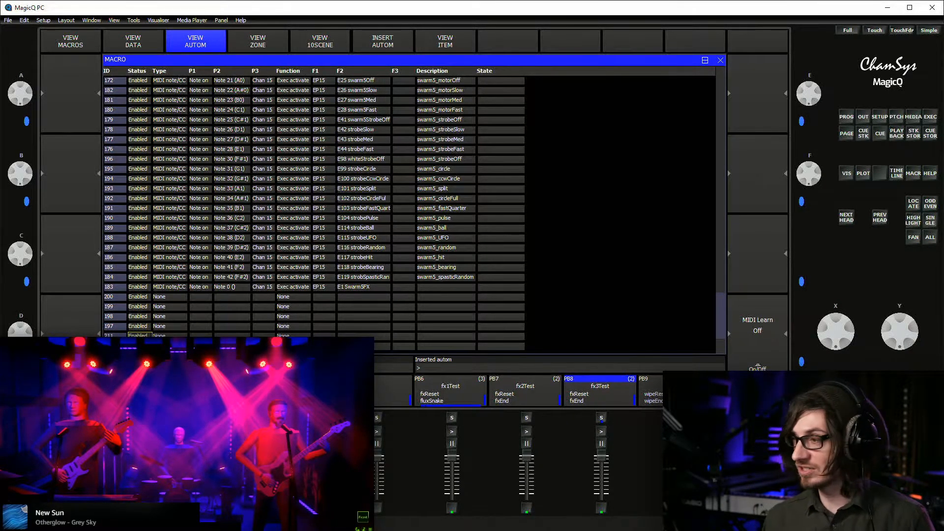
Set the type of all empty automations between entries 183 and 175 to MIDI note/CC
scroll(411, 206, down, 5)
scroll(410, 207, down, 1)
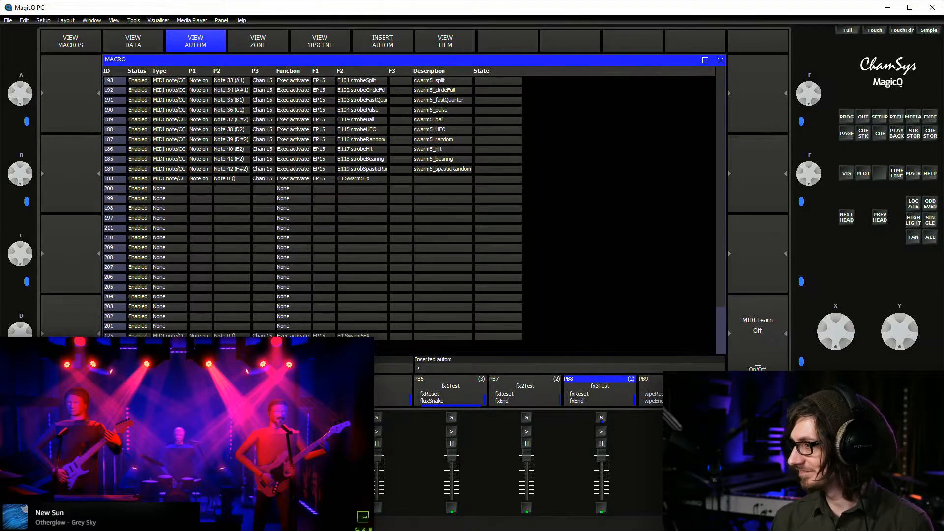
drag(170, 188, 170, 336)
click(169, 336)
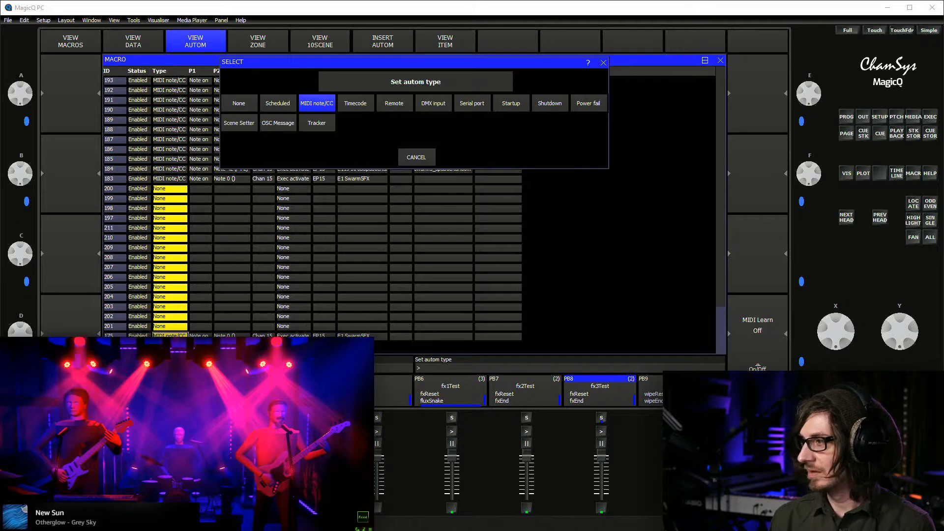
click(312, 101)
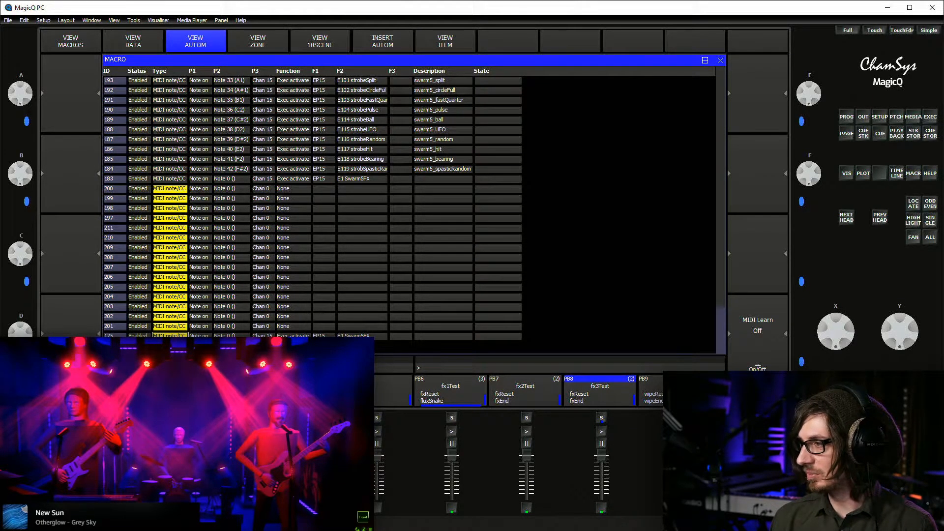
Set the MIDI channel of the new automations to 15
drag(260, 188, 260, 335)
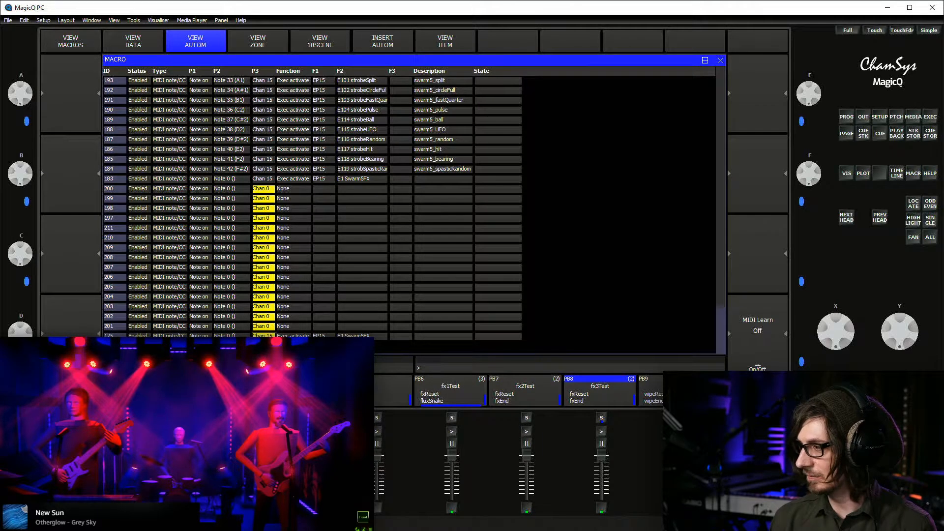
key(Return)
text(15)
key(Return)
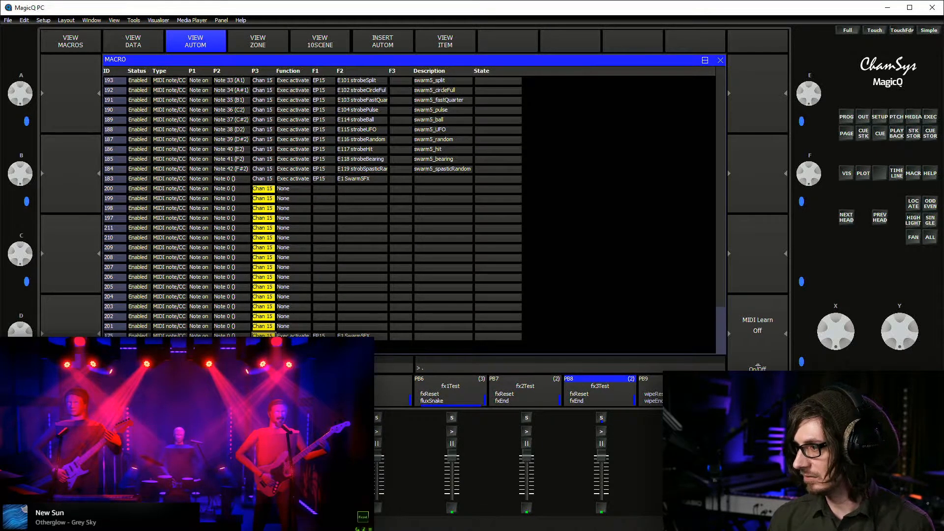
Give the new automations the Exec activate function on execute page EP15
drag(293, 188, 293, 336)
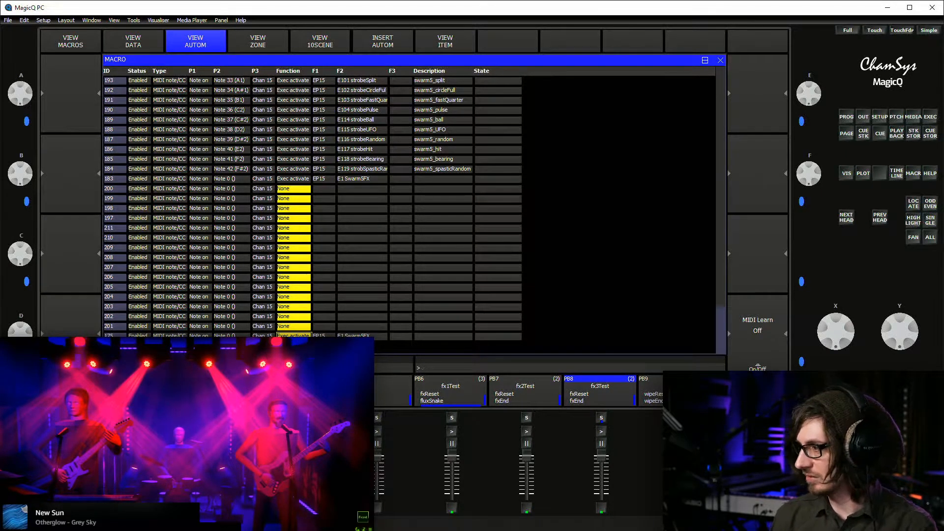
key(Return)
click(355, 142)
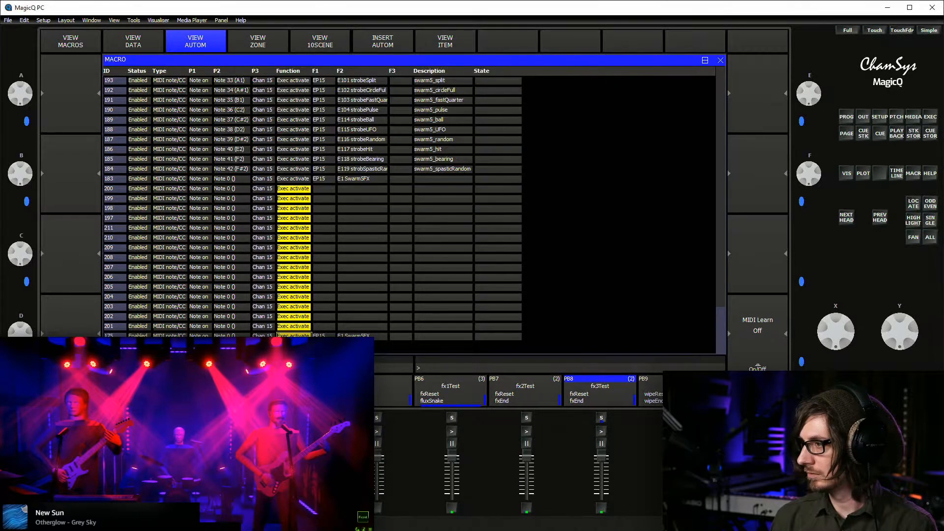
drag(324, 188, 324, 336)
key(Return)
key(Return)
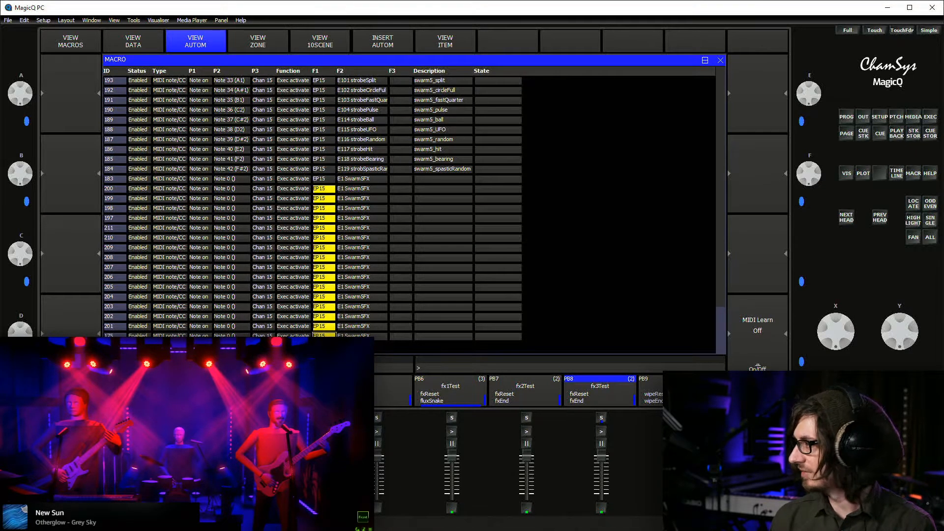
Check the swarm5 exec assignments in the automation list against the Execute window and the Cue Store
key(ctrl+e)
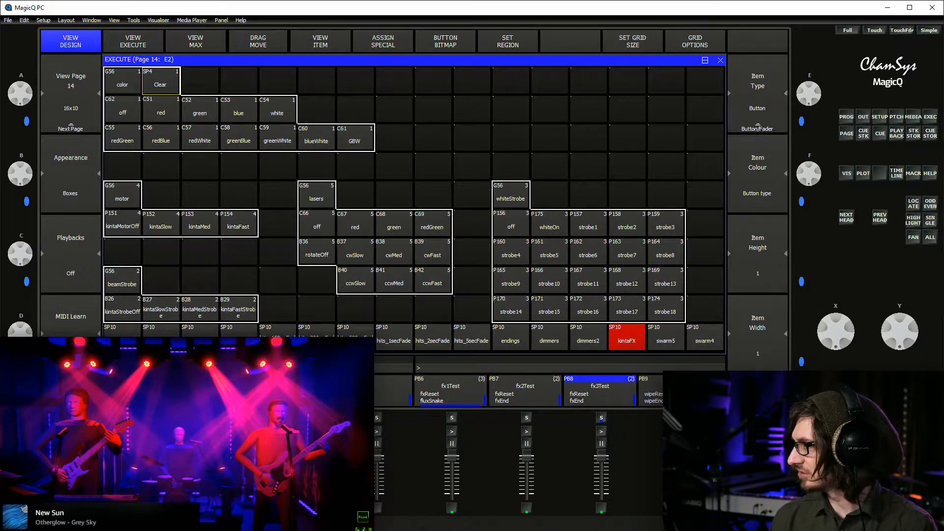
key(alt+m)
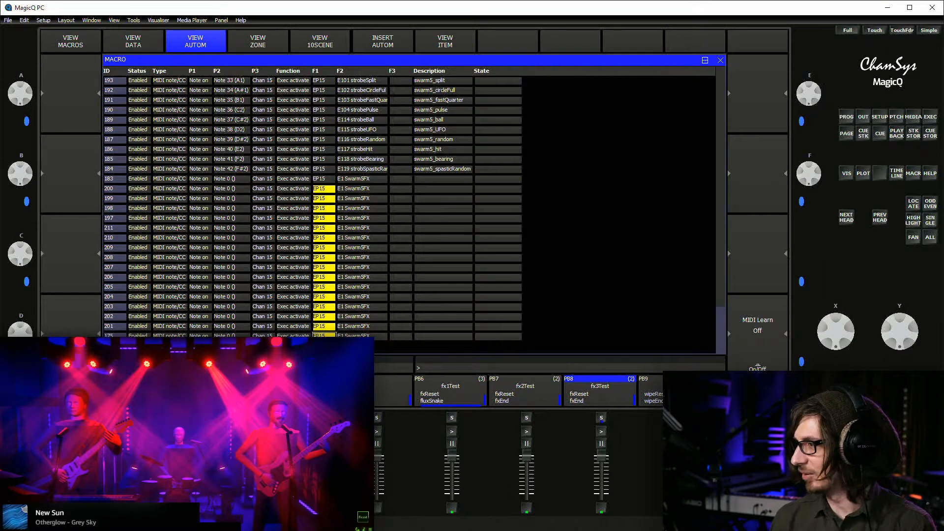
click(362, 168)
click(363, 119)
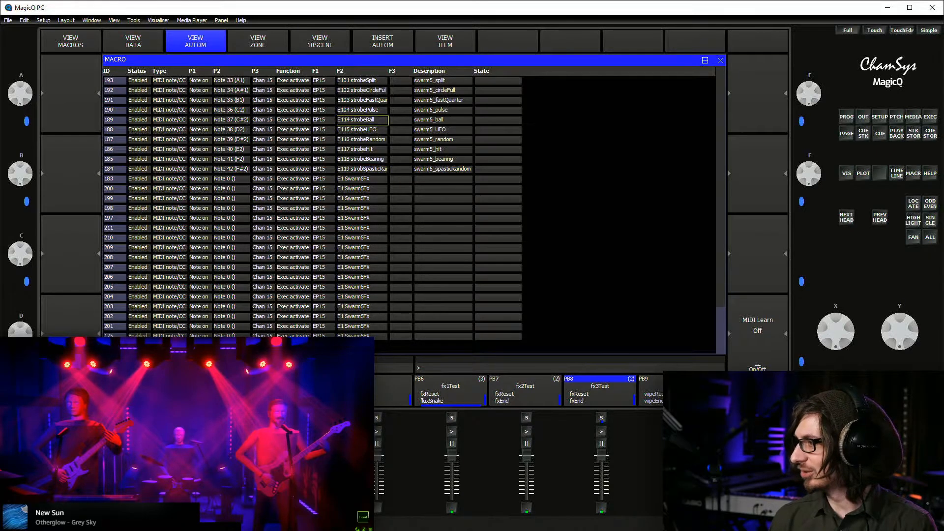
key(Up)
key(Up)
key(Up)
key(Up)
key(Up)
key(Up)
key(Up)
key(Up)
key(Up)
key(Up)
key(Up)
key(Up)
key(Up)
key(Up)
key(Up)
key(Up)
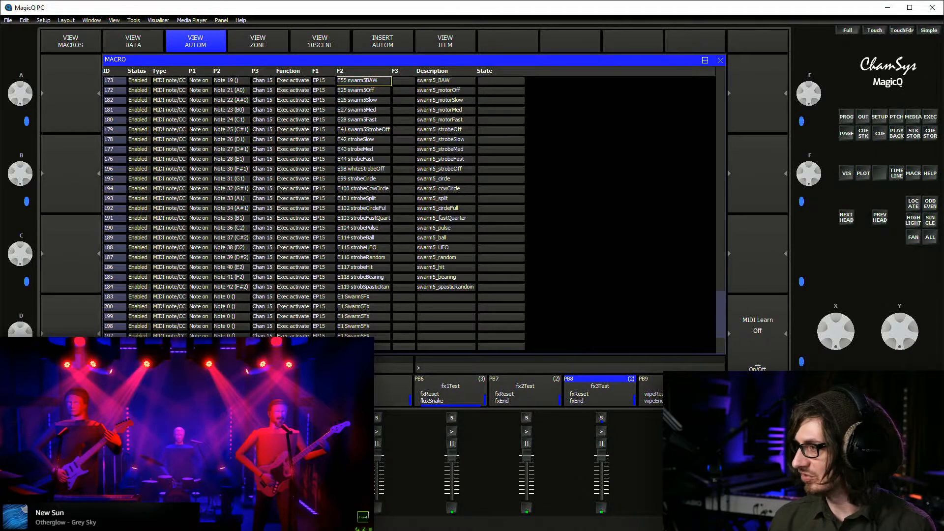
key(alt+e)
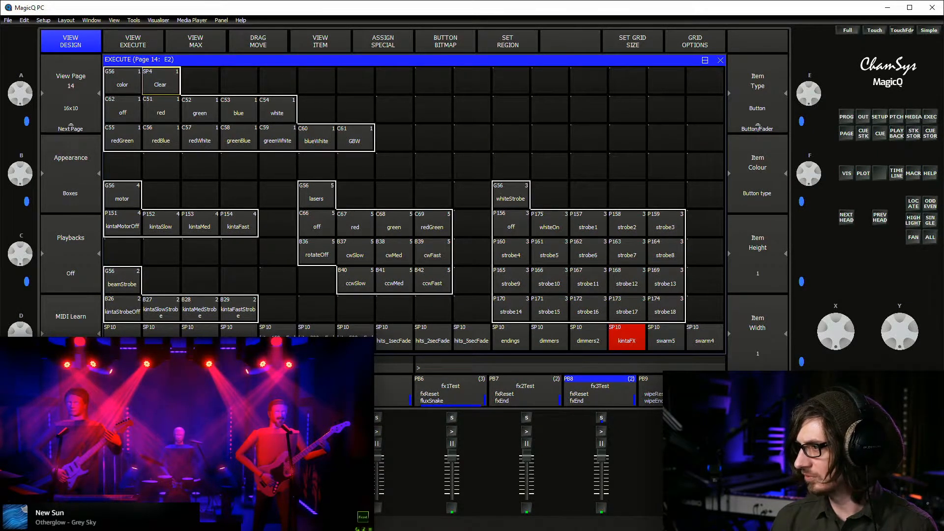
key(alt+q)
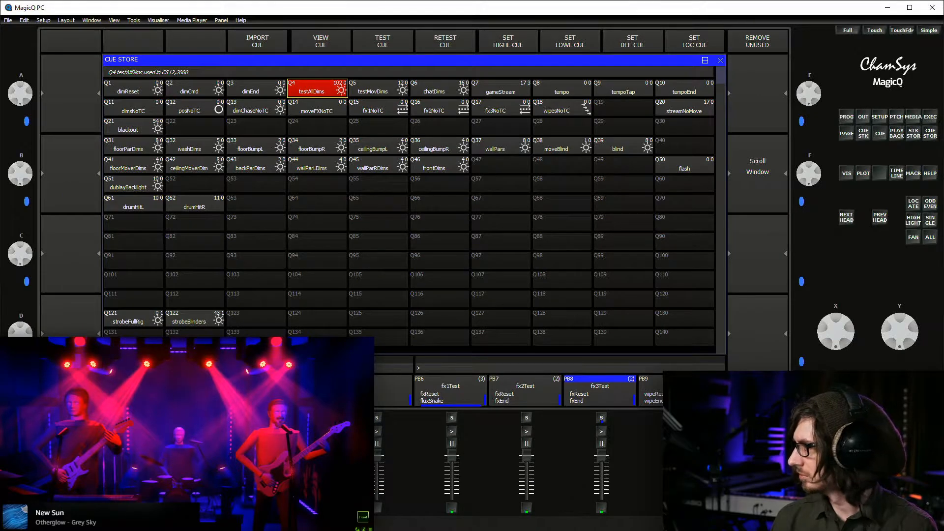
key(alt+e)
key(alt+m)
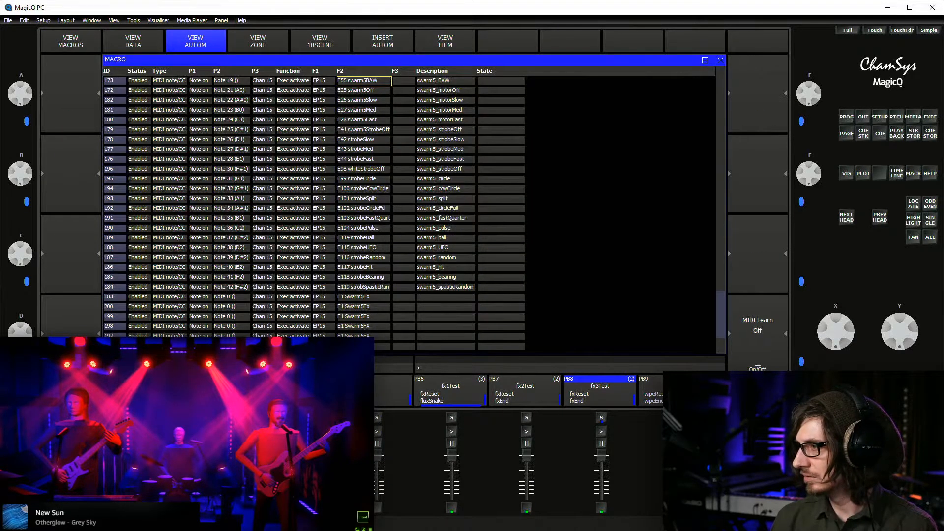
Compare the swarm5 motor and strobe descriptions in the automation list with the buttons on Execute page 15
click(445, 90)
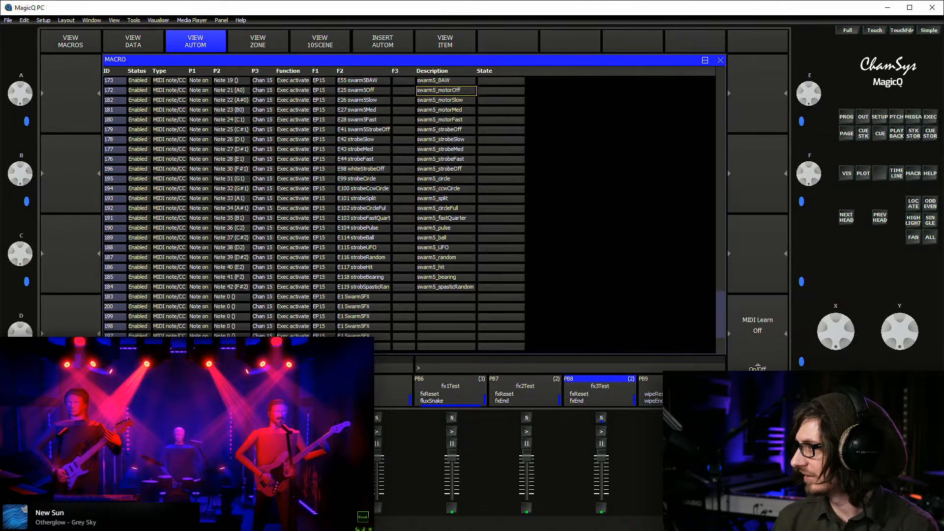
key(alt+e)
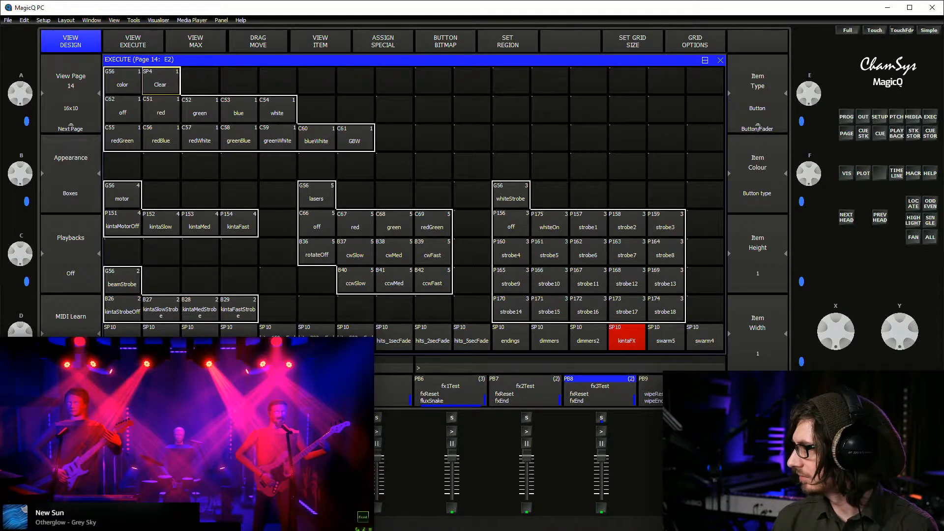
click(913, 174)
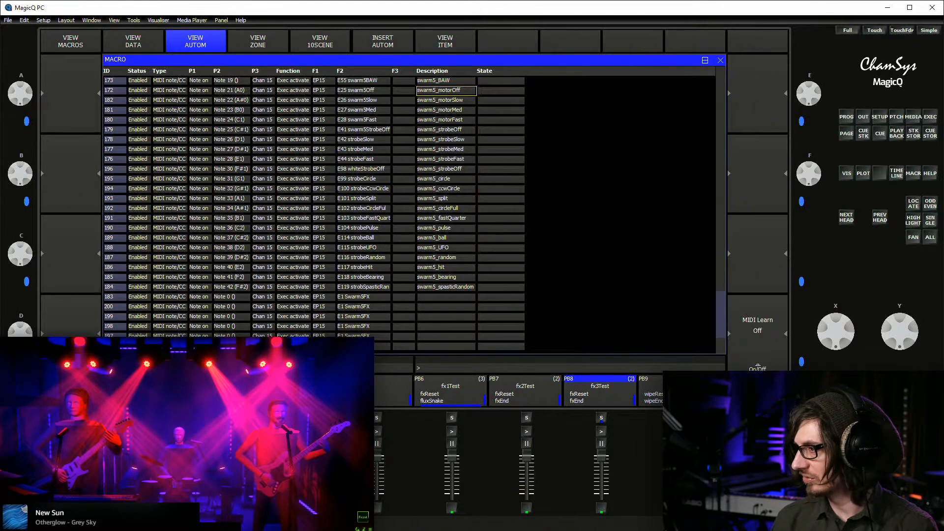
click(446, 139)
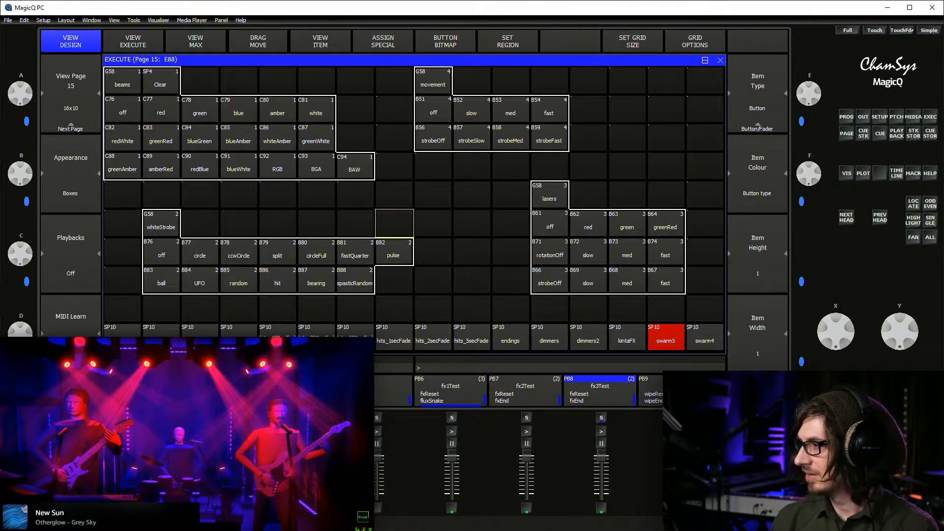
click(278, 195)
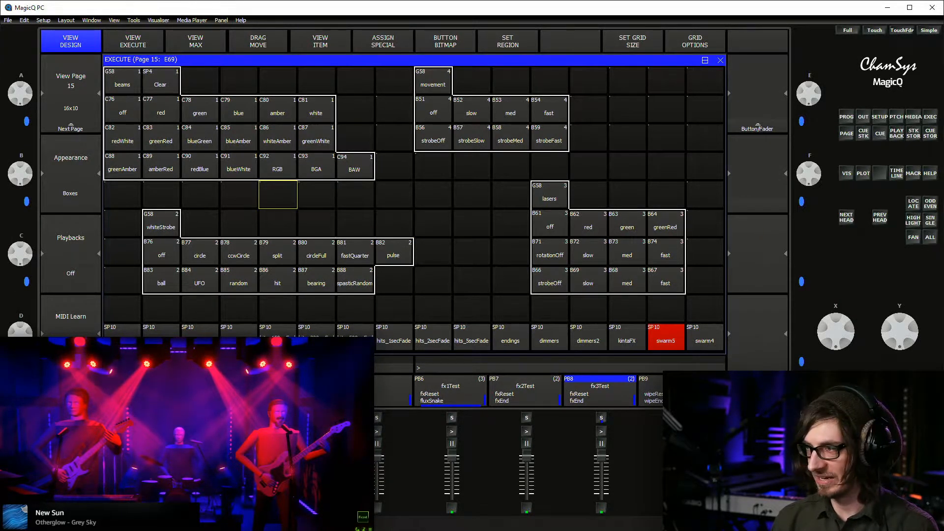
Test the swarm5 beam colours green, blue, amber, whiteAmber, blueAmber and blueGreen on Execute page 15, finishing with off
click(200, 109)
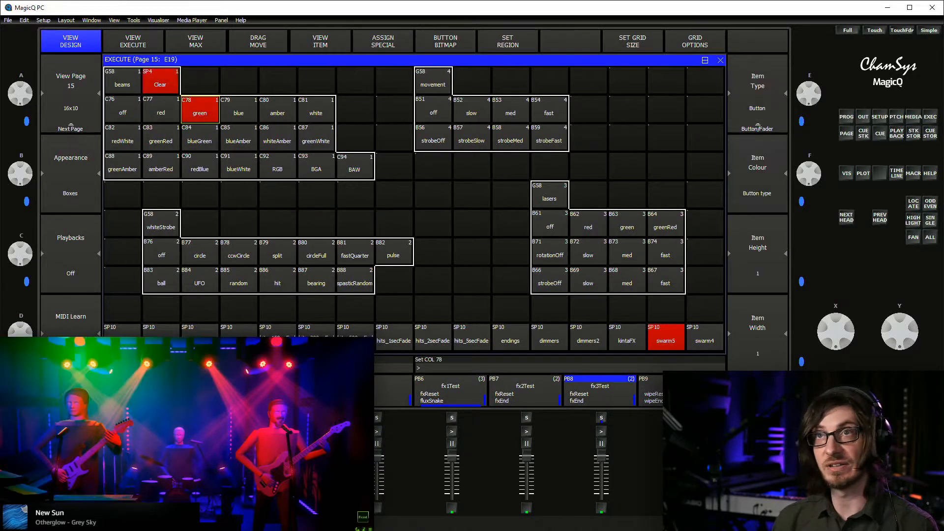
click(239, 109)
click(278, 110)
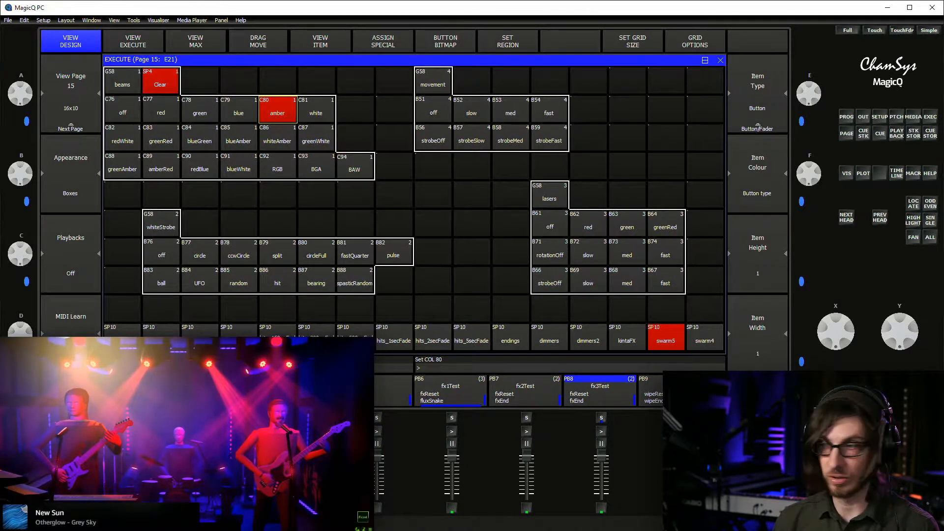
click(278, 138)
click(239, 137)
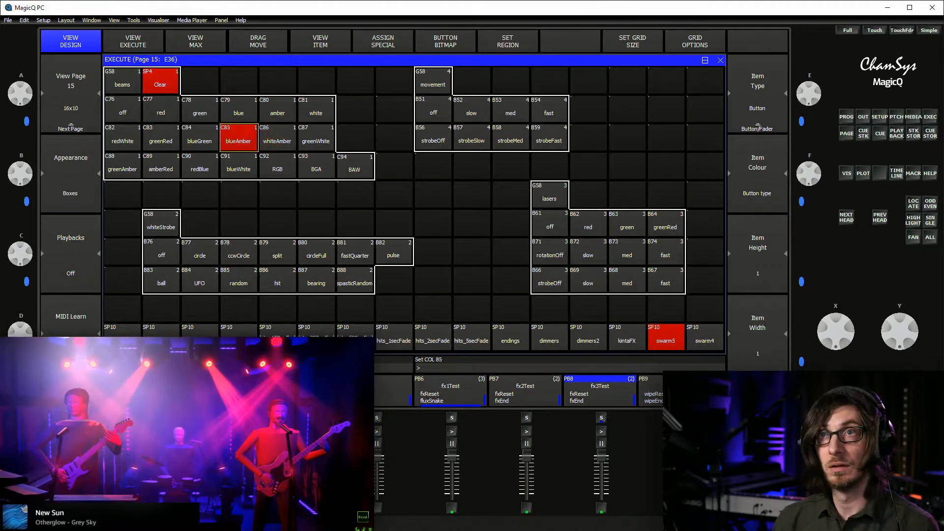
click(200, 138)
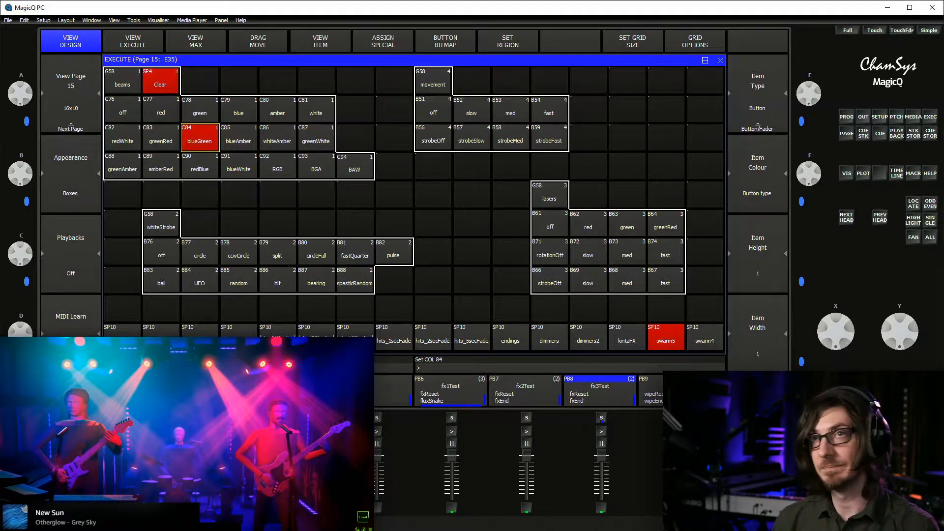
click(122, 110)
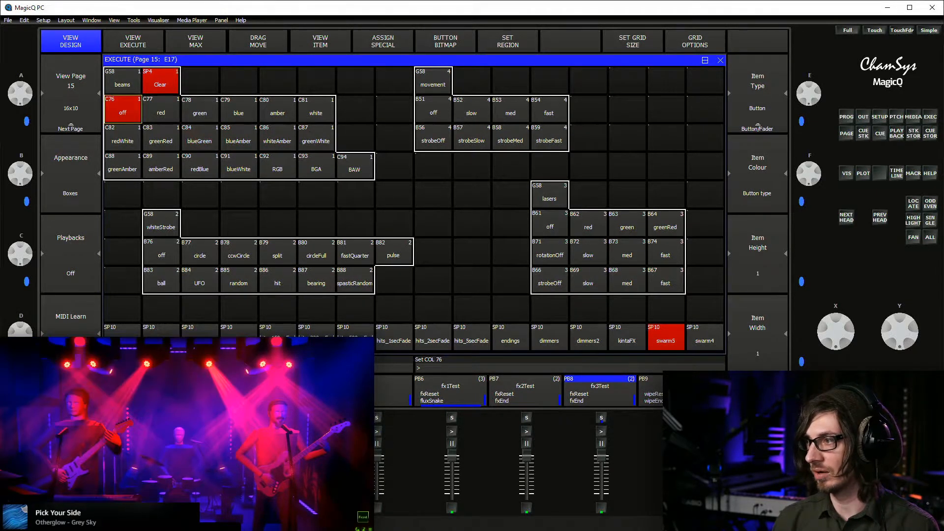
Test amber beams with medium movement and green lasers at medium rotation, then turn the lasers off and clear the programmer
click(277, 110)
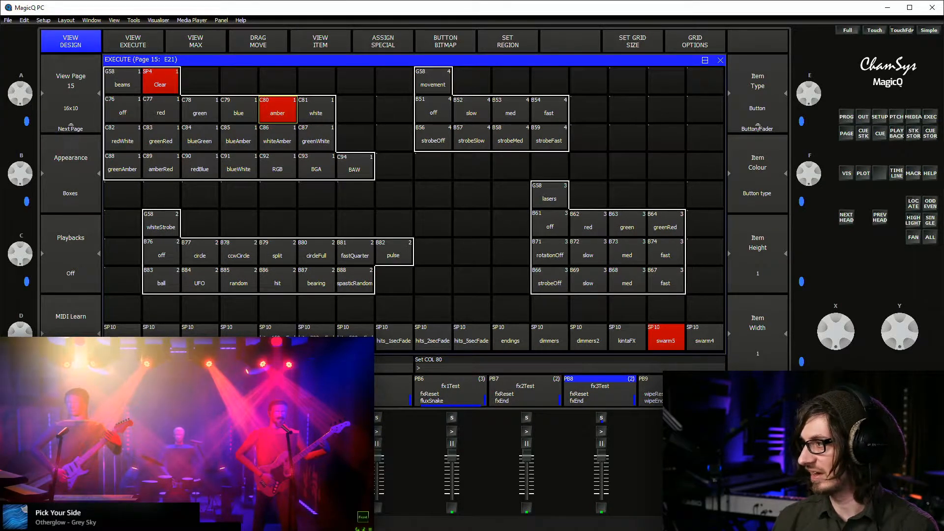
click(511, 110)
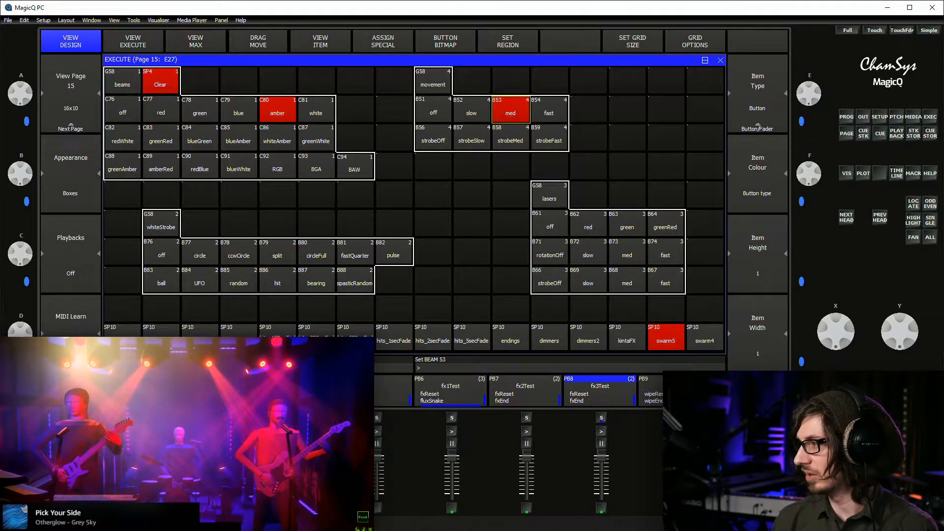
click(627, 253)
click(627, 225)
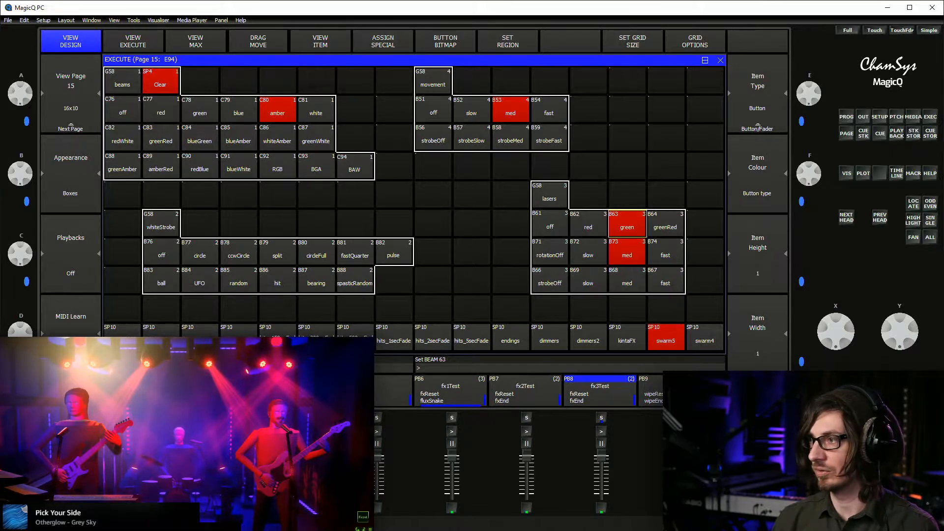
click(160, 81)
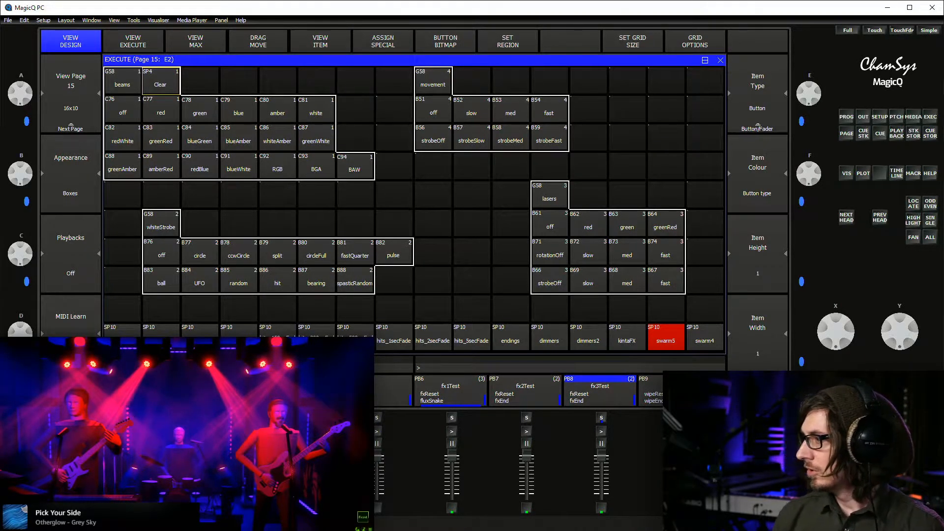
click(550, 224)
click(160, 81)
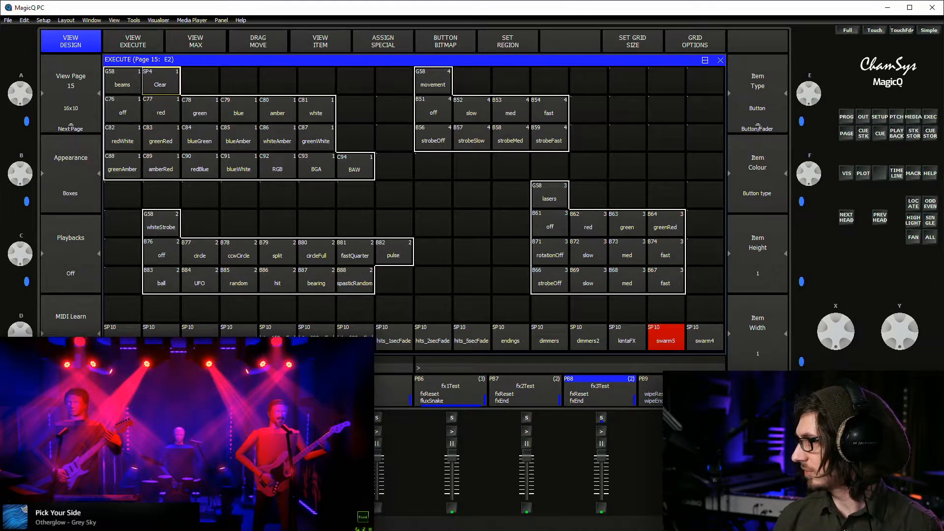
Find the unfinished swarm5 automations starting at entry 183 in the automation list
click(913, 173)
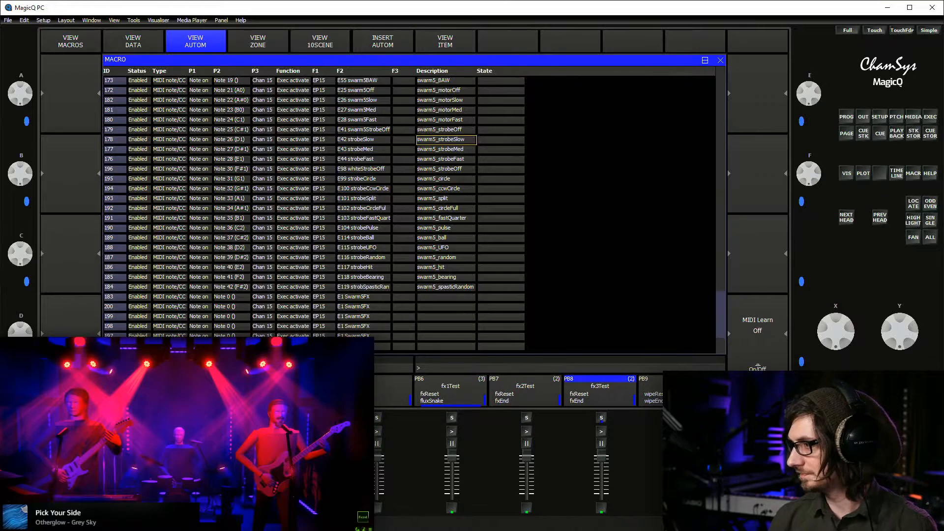
key(Down)
key(Down)
key(Down)
key(Down)
key(Down)
key(Down)
key(Down)
key(Down)
key(Down)
key(Down)
key(Down)
key(Down)
key(Down)
key(Down)
key(Down)
key(Down)
key(Down)
key(Down)
key(Down)
key(Down)
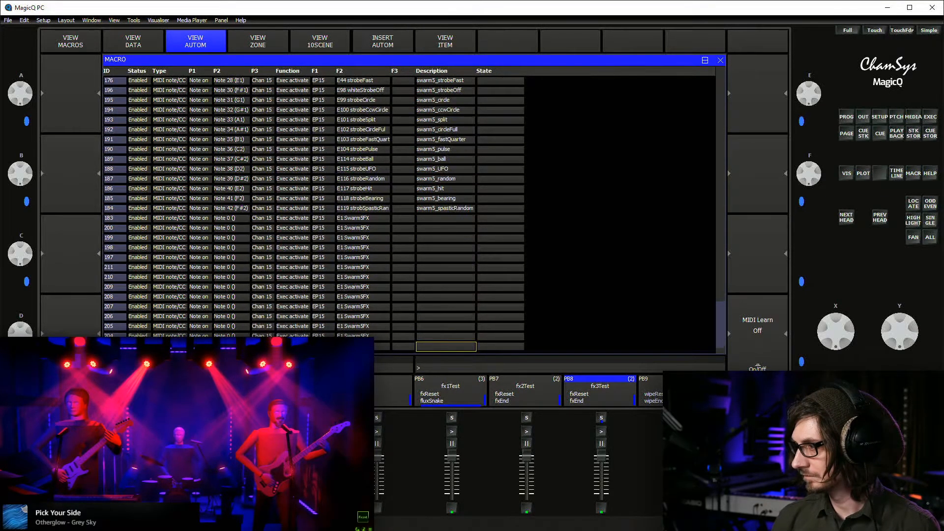
double_click(446, 218)
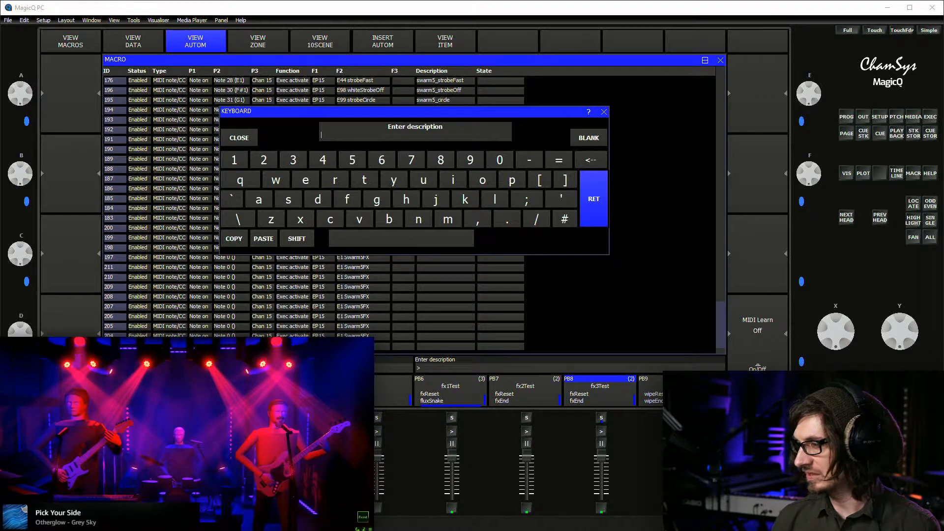
key(Escape)
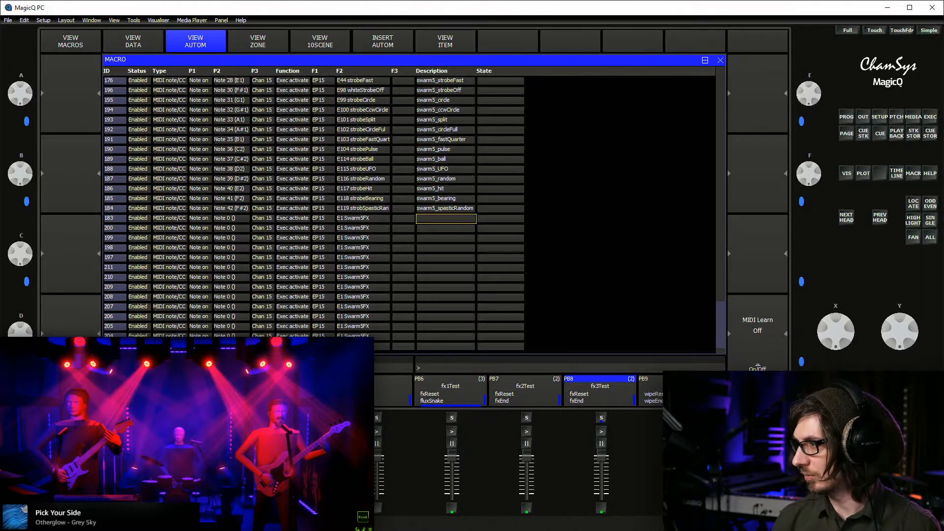
Set the exec page item of automation 183 to 120
double_click(363, 218)
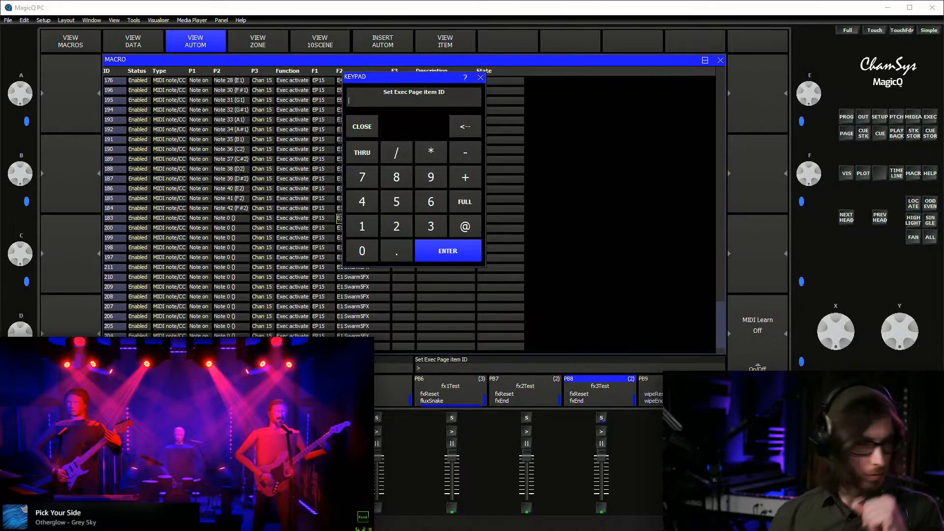
text(100)
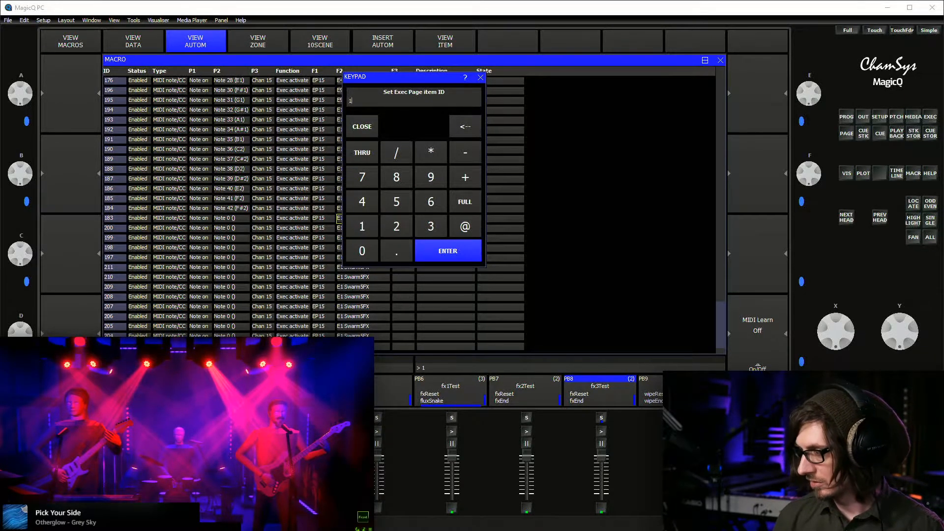
key(Return)
key(Return)
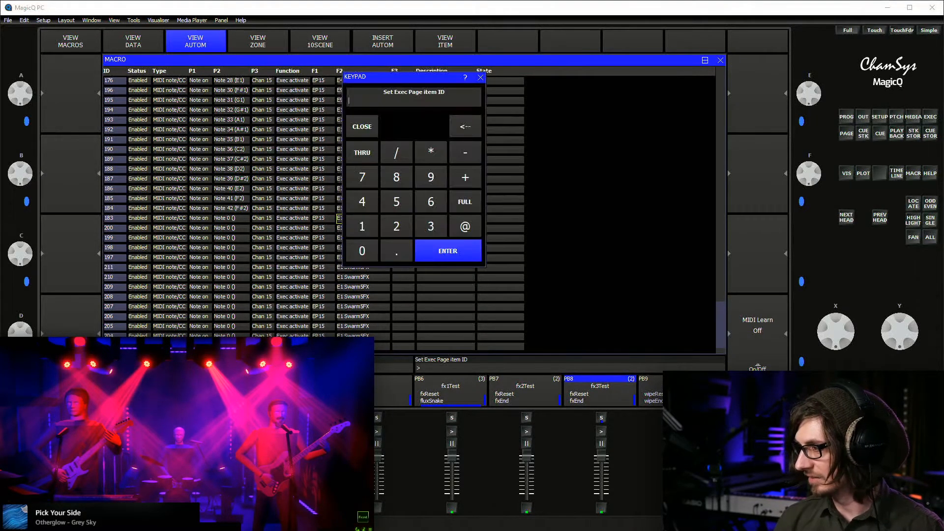
text(120)
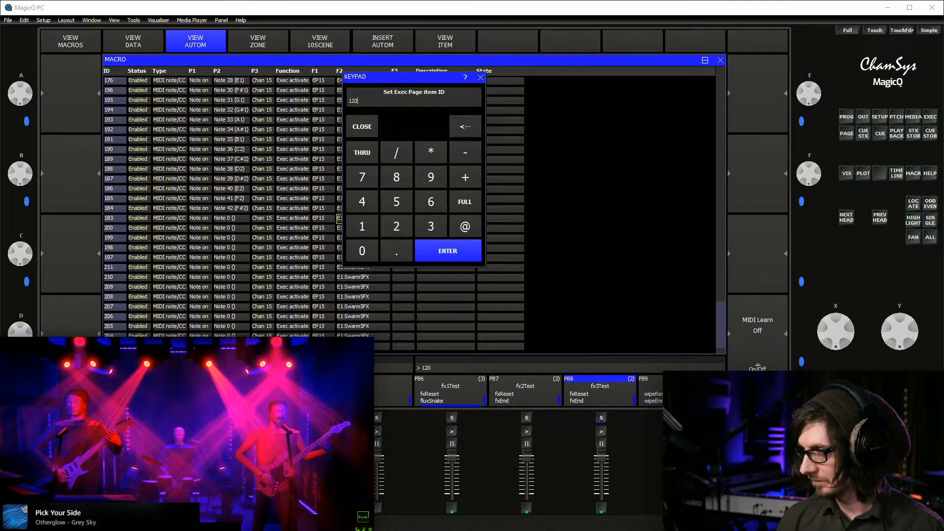
key(Return)
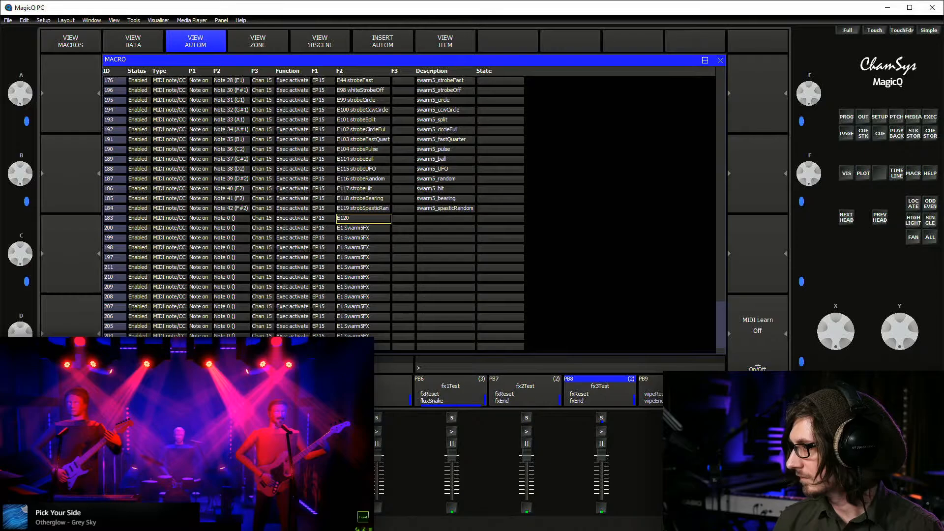
Check the layout of Execute page 15 against the white strobe exec items in the automation list
key(Escape)
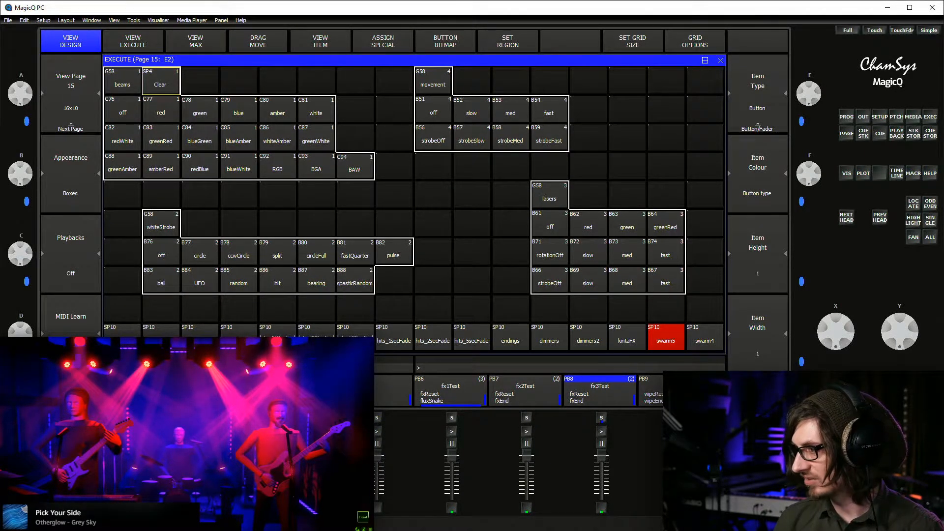
click(930, 133)
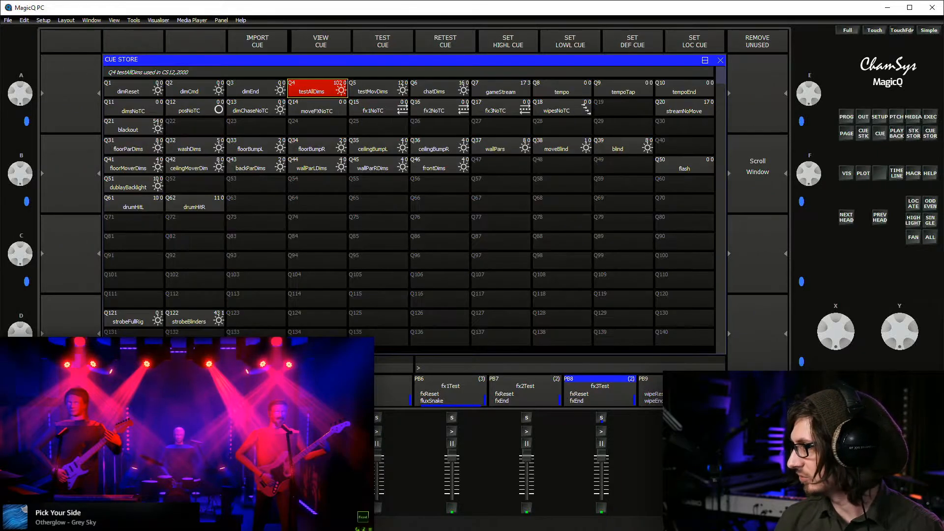
key(alt+m)
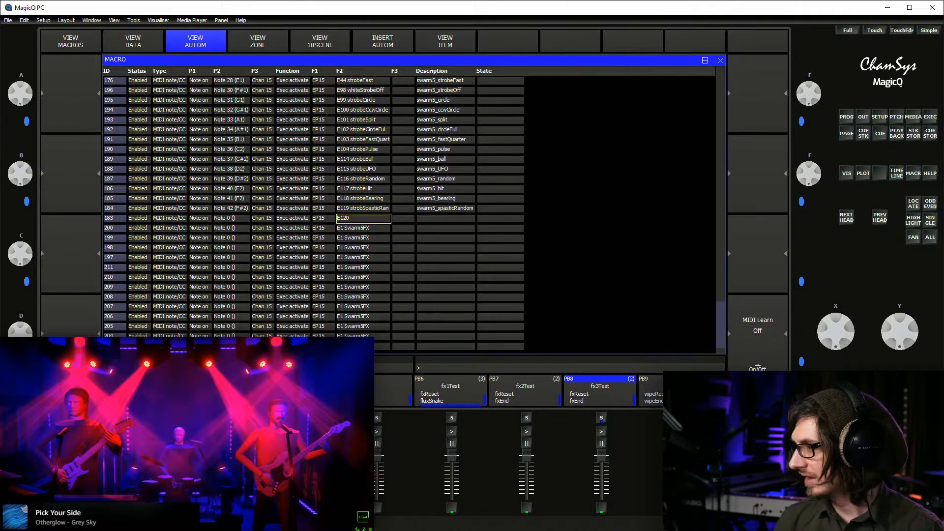
click(363, 109)
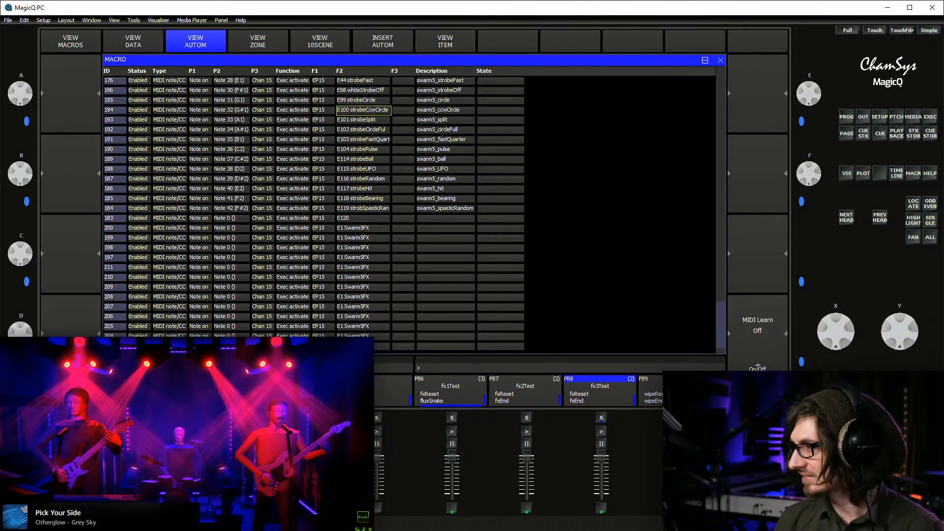
click(362, 90)
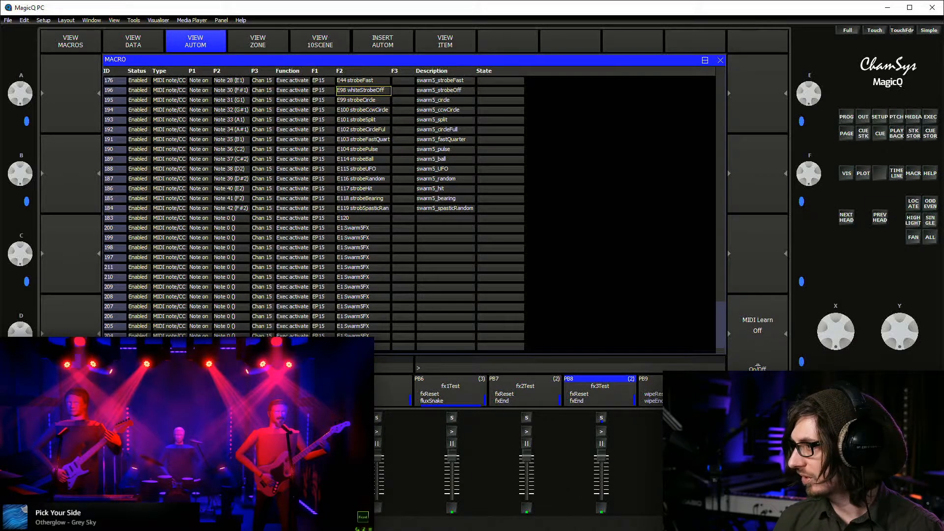
Set the exec page item of automation 183 to 95, laserGreenRed
click(363, 217)
text(1)
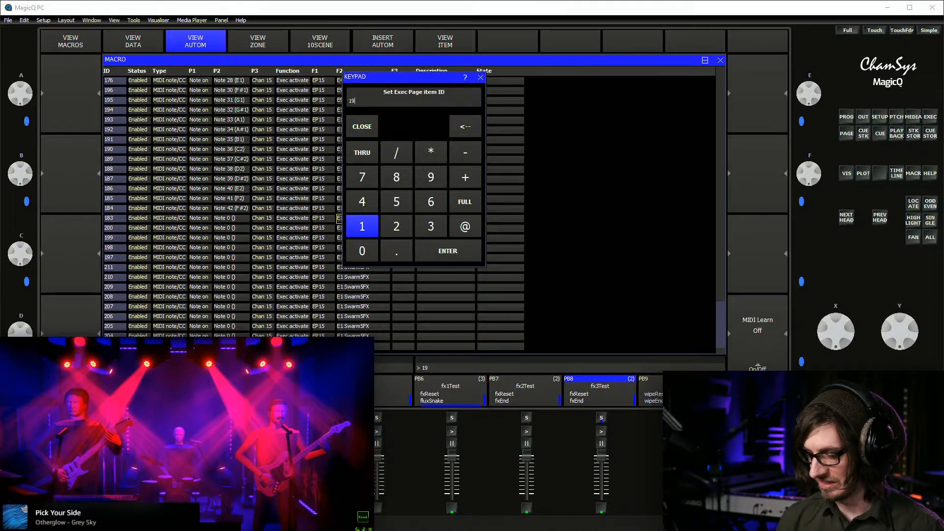
text(9)
key(Return)
key(Return)
key(Return)
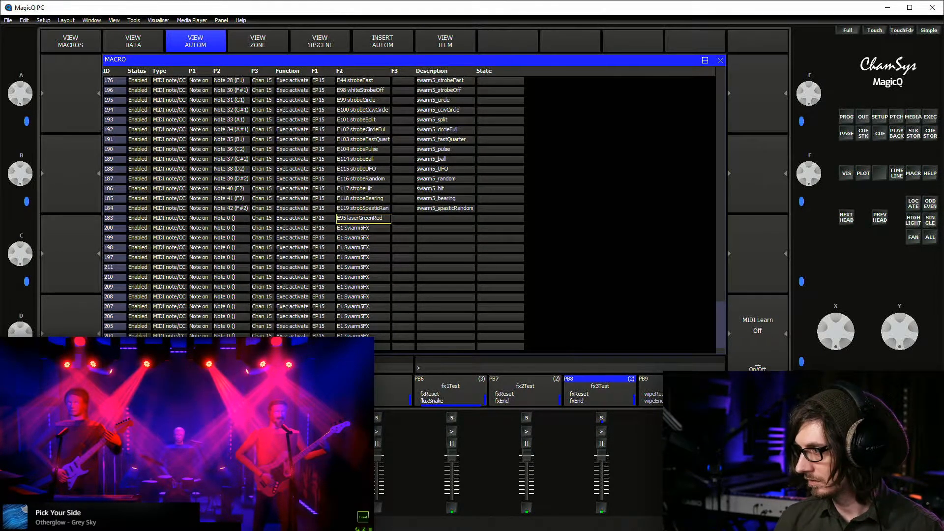
Change the exec page item of automation 183 to 92, laserOff
key(Return)
key(Return)
text(92)
key(Return)
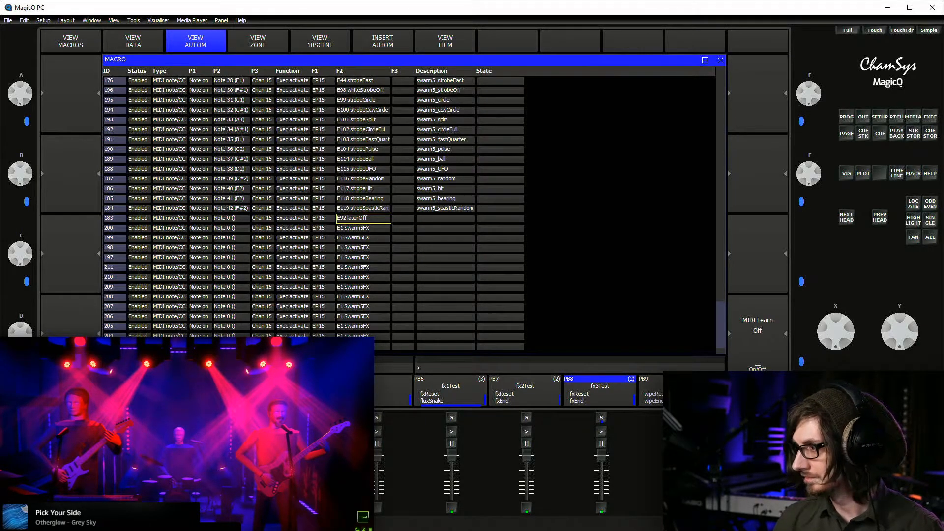
Set the exec page item of automation 200 to 93, laserRed, and of automation 199 to 94, laserGreen
key(Down)
key(Return)
text(93)
key(Return)
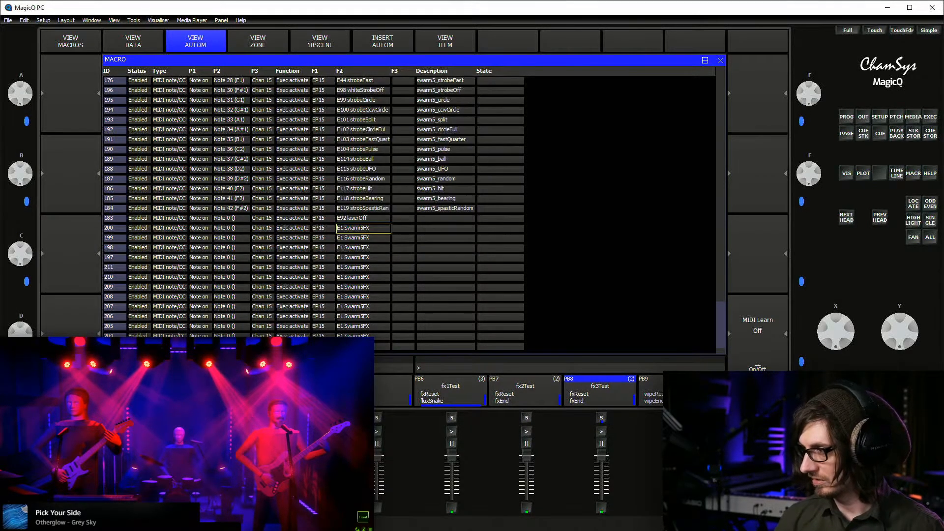
key(Down)
key(Return)
text(94)
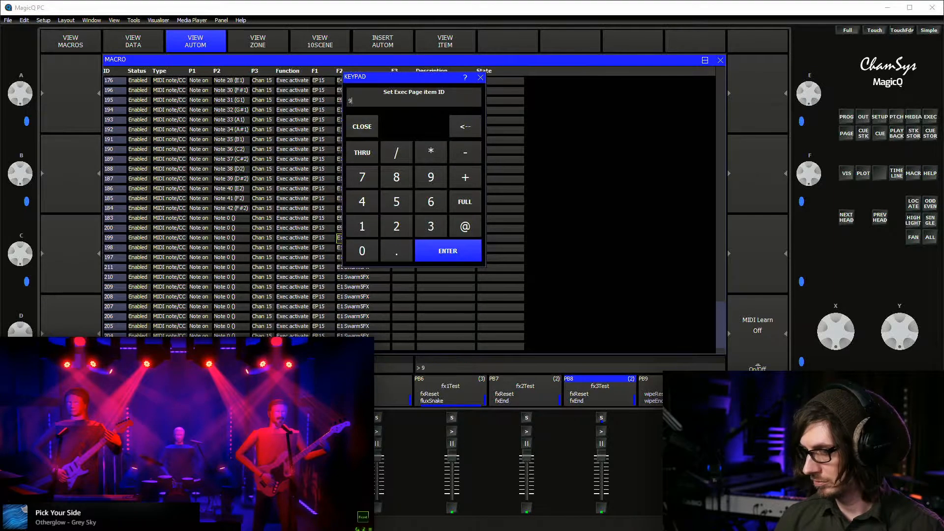
key(Return)
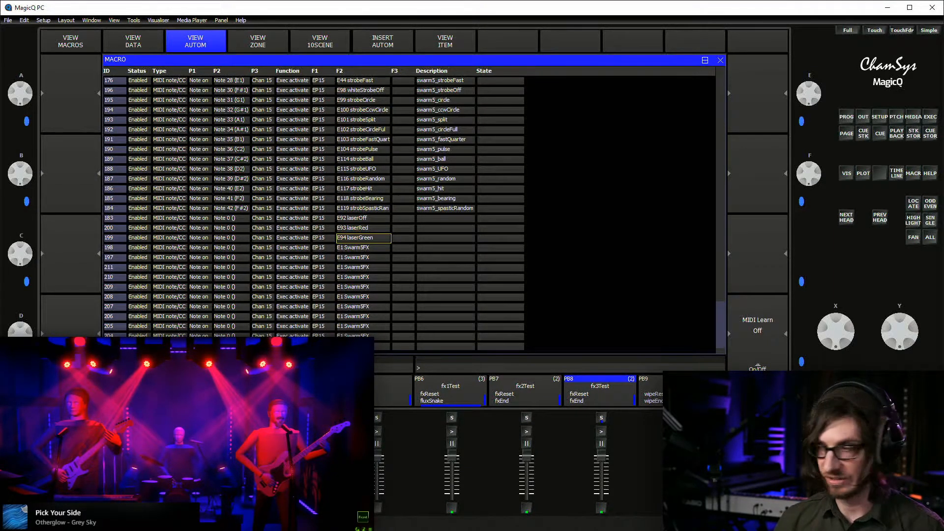
Set the exec page item of automation 198 to 95, laserGreenRed
key(Down)
key(Return)
text(95)
key(Return)
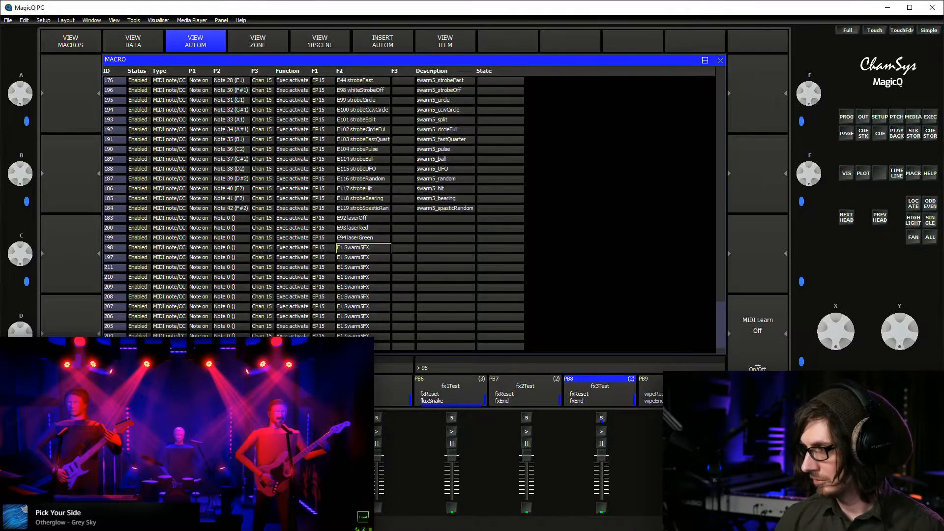
Try exec page items 96, 100 and 101 for automation 197
key(Down)
key(Return)
text(96)
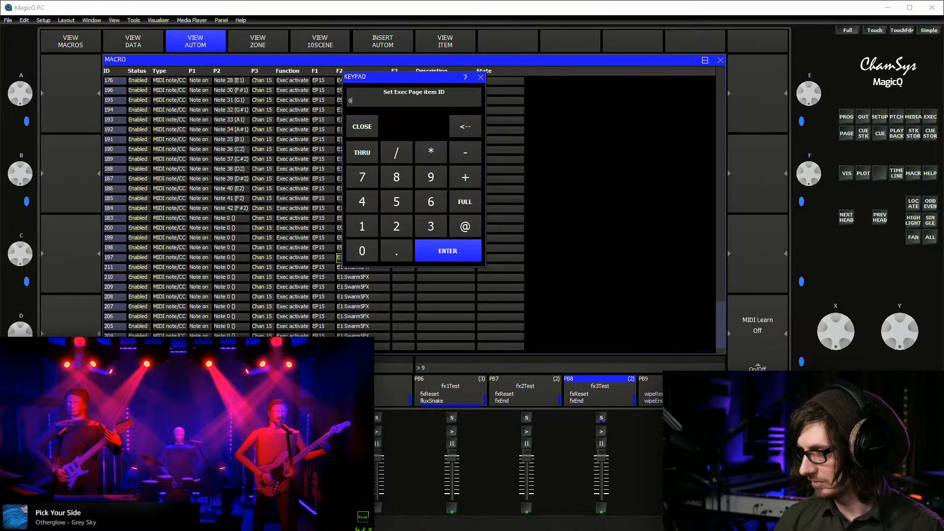
key(Return)
key(Return)
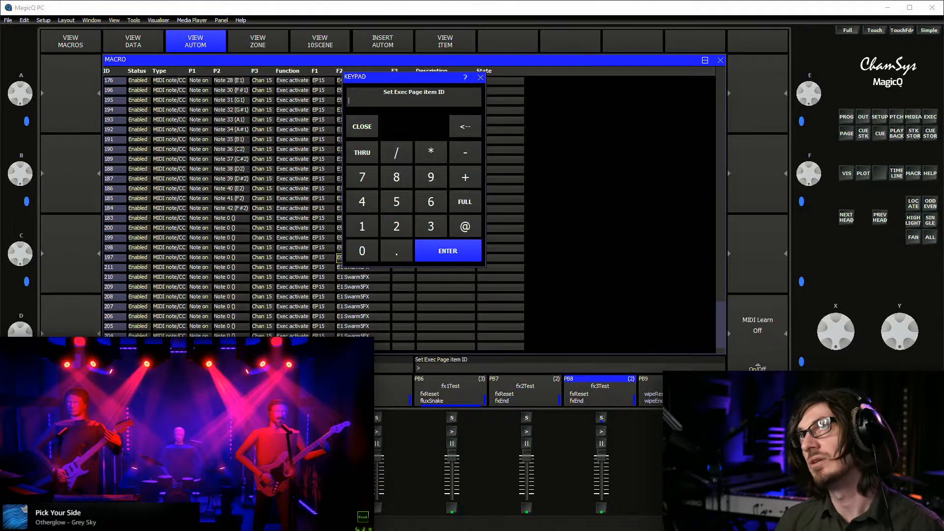
text(100)
key(Return)
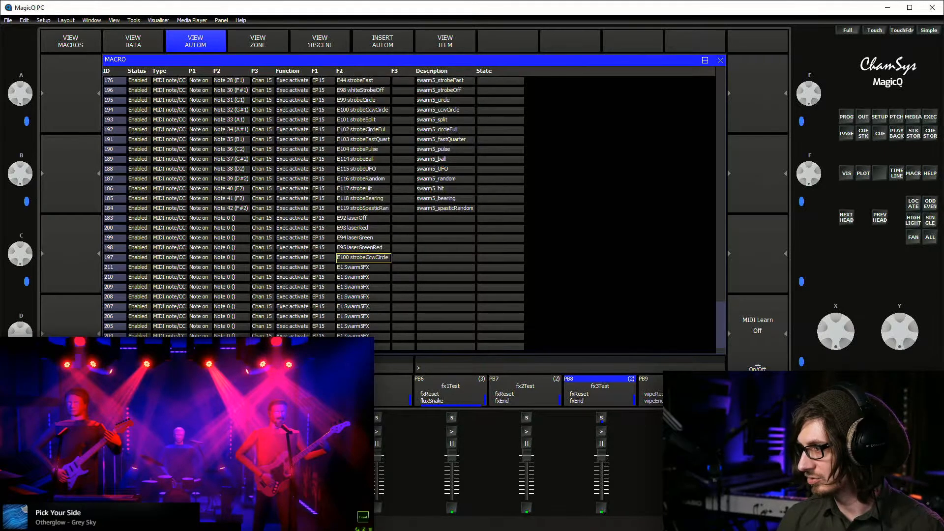
key(Return)
text(101)
key(Return)
Set the exec page item of automation 197 to 108, laserRotOff, and of automation 211 to 109, laserRotSlow
key(Return)
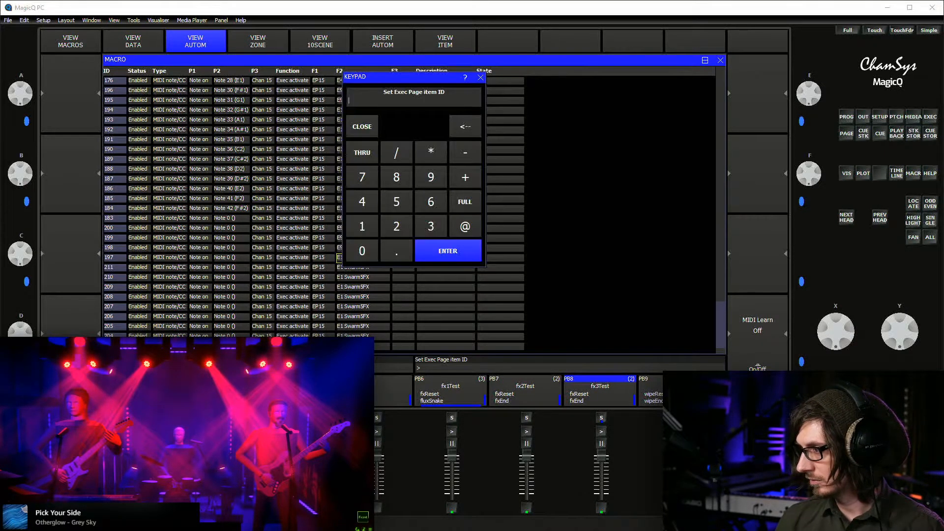
text(108)
key(Return)
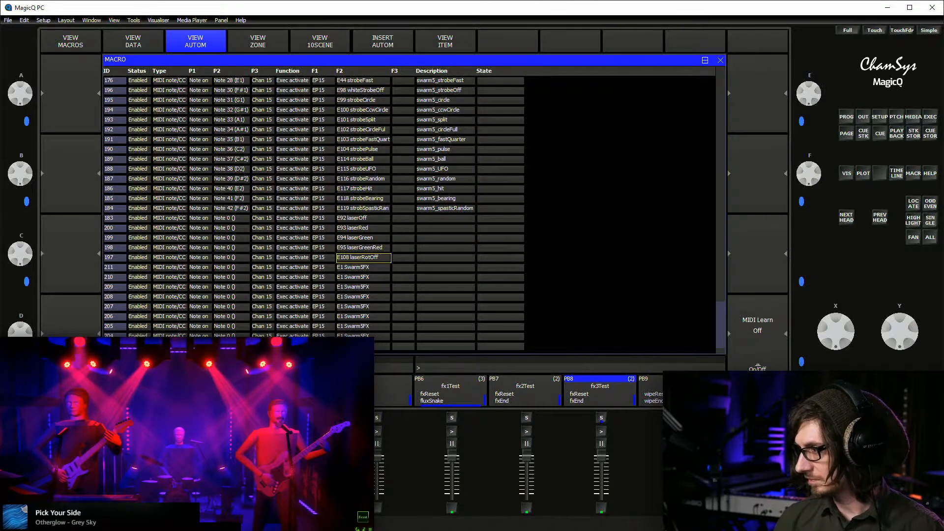
key(Down)
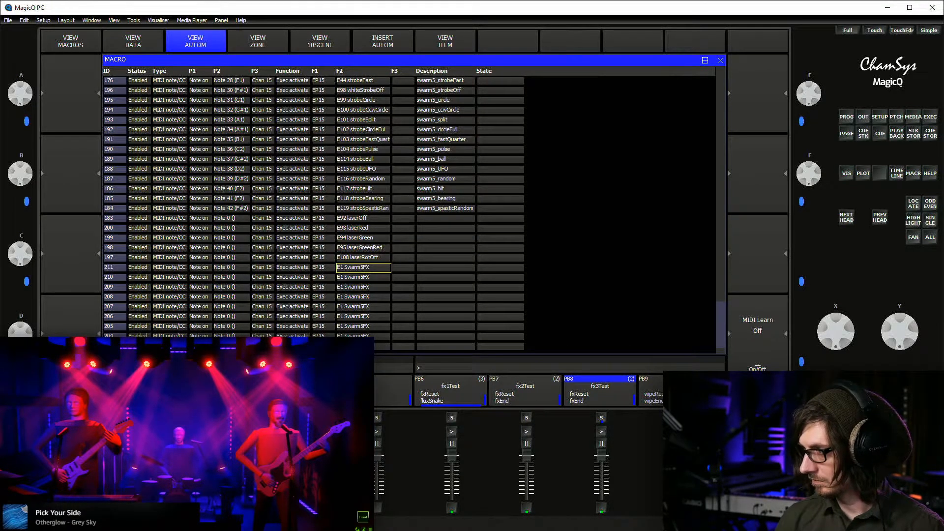
key(Return)
text(109)
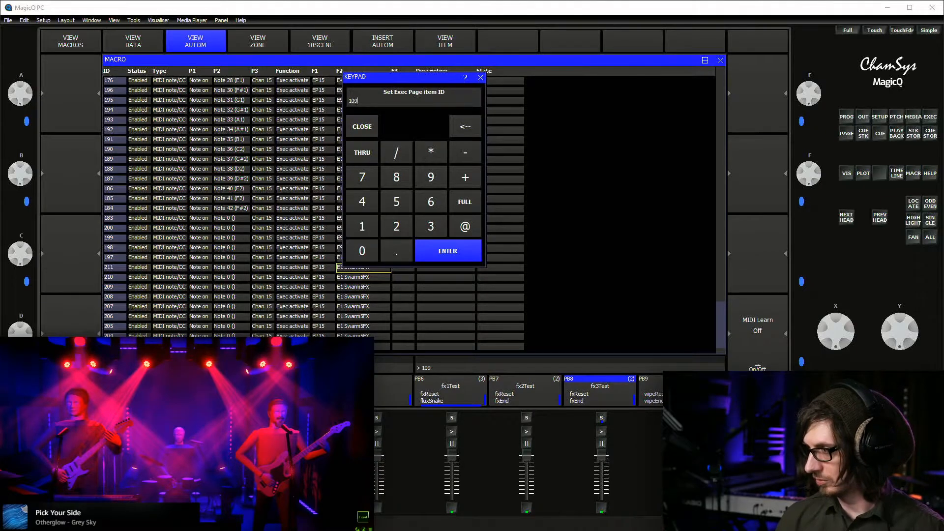
key(Return)
Set the exec page item of automation 210 to 110, laserRotMed, and of automation 209 to 111, laserRotFast
key(Down)
key(Return)
text(110)
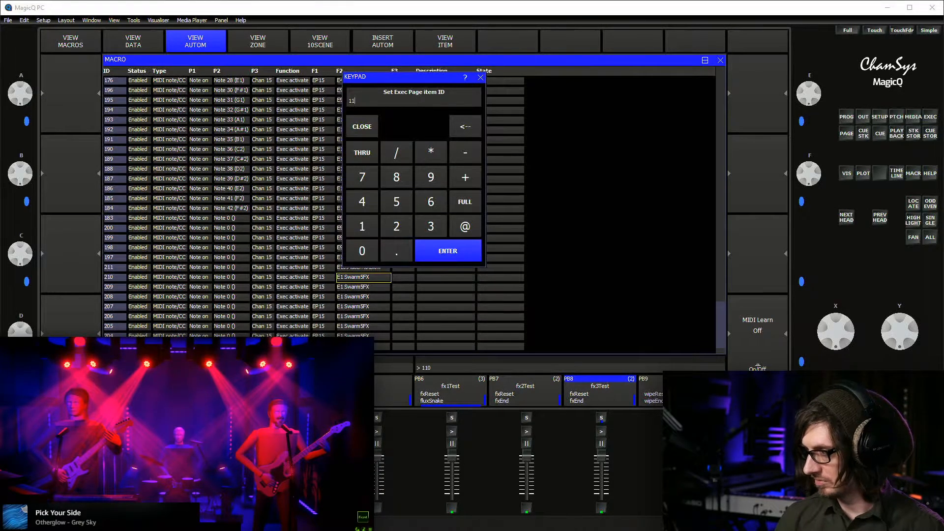
key(Return)
key(Down)
key(Return)
text(111)
key(Return)
Check the positions of the laser strobe items on Execute page 15 and return to the automation list
key(Down)
key(alt+e)
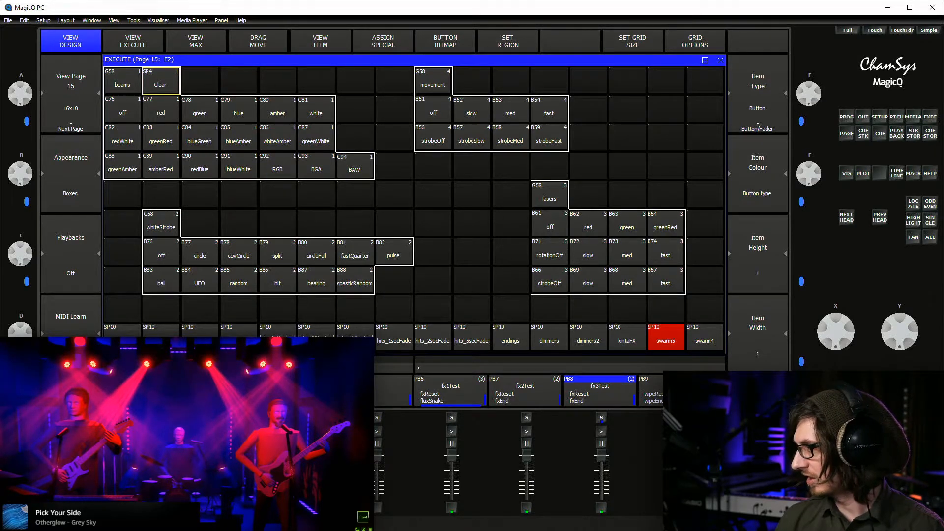
key(alt+m)
key(Down)
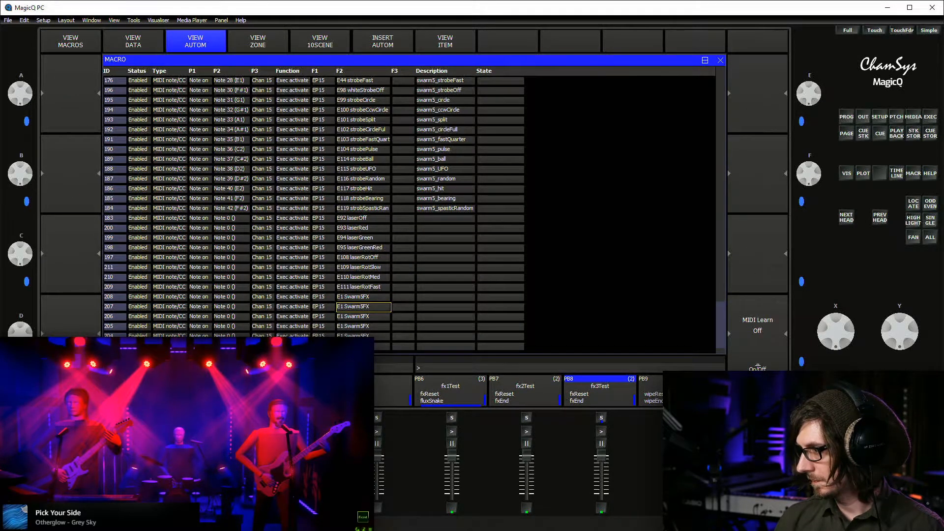
Try exec page items 127, laserStrobeSlow, and 126 for automation 208
click(363, 296)
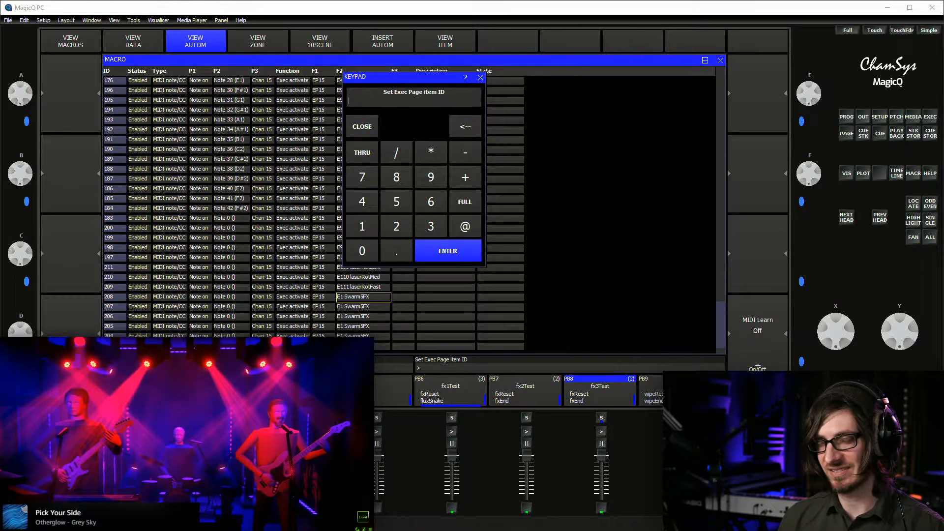
text(127)
key(Return)
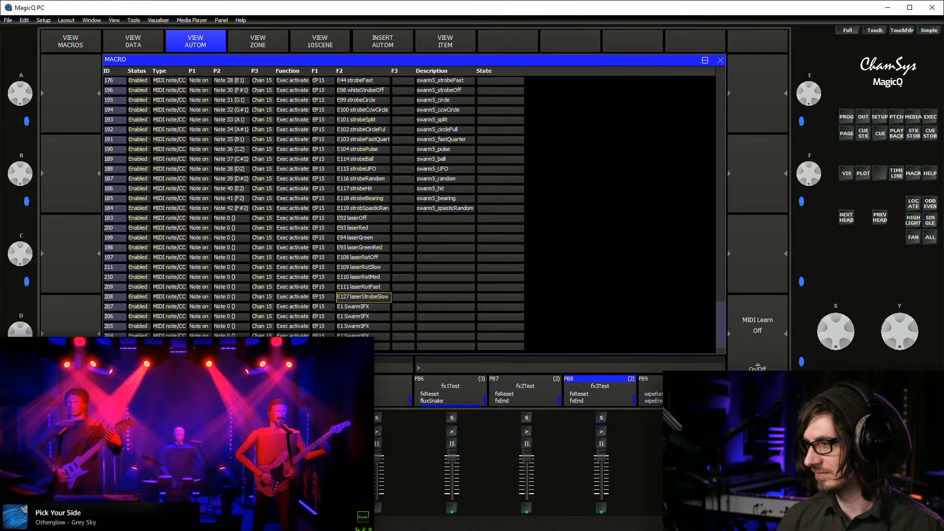
text(126)
key(Return)
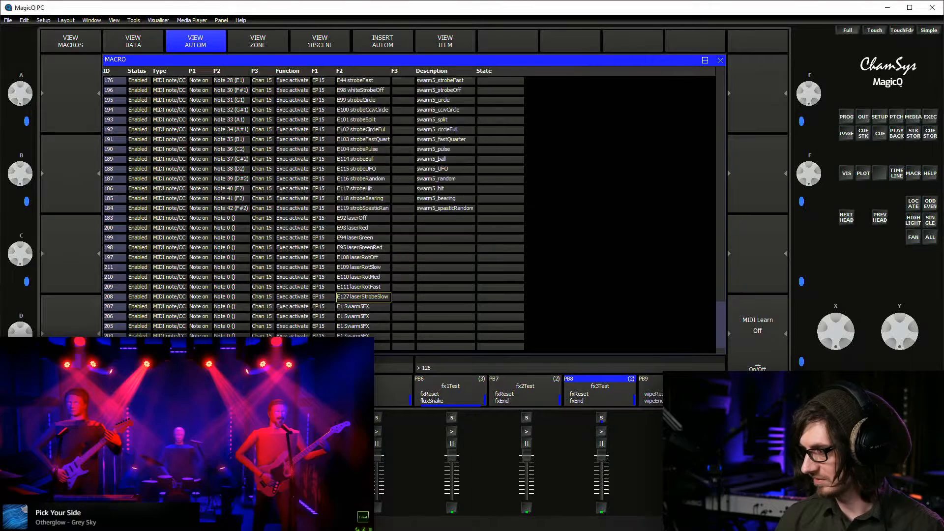
Set the exec page item of automation 208 to 124, laserStrobeOff, and of automation 207 to 125, laserStrobeFast
key(Return)
text(124)
key(Return)
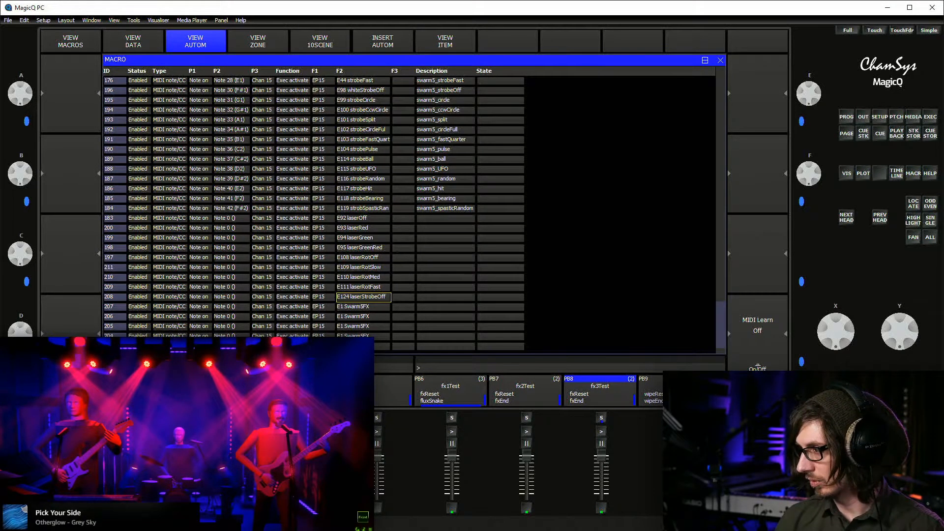
key(Down)
key(Return)
text(125)
key(Return)
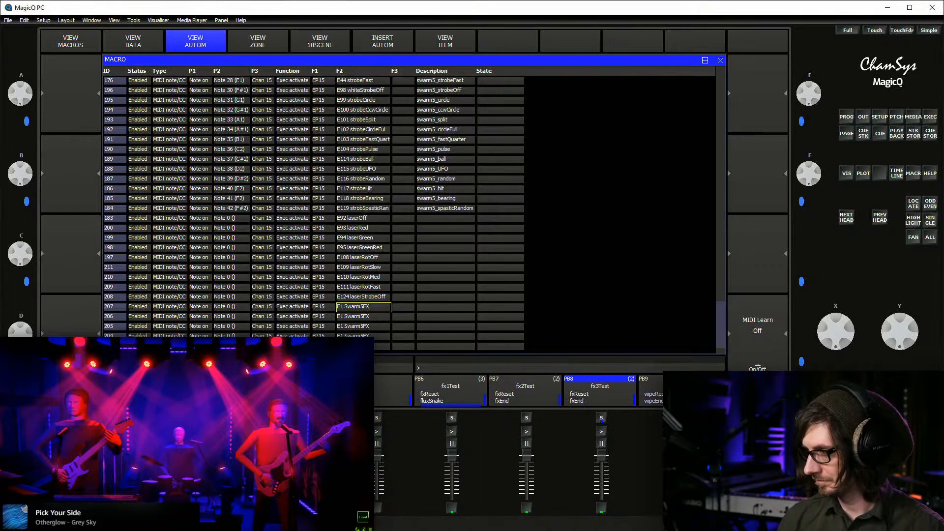
Set the exec page item of automation 206 to 126, laserStrobeMed, and of automation 205 to 127, laserStrobeSlow
key(Down)
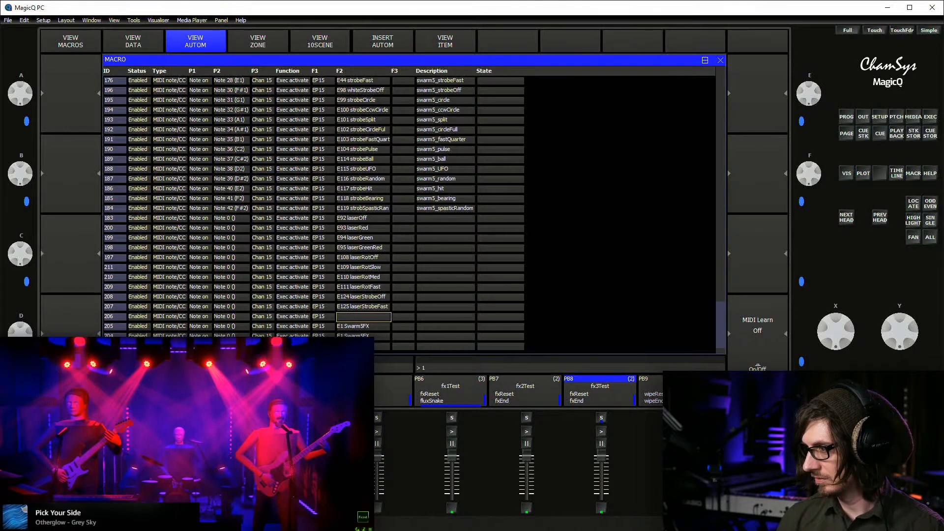
text(12)
key(BackSpace)
key(BackSpace)
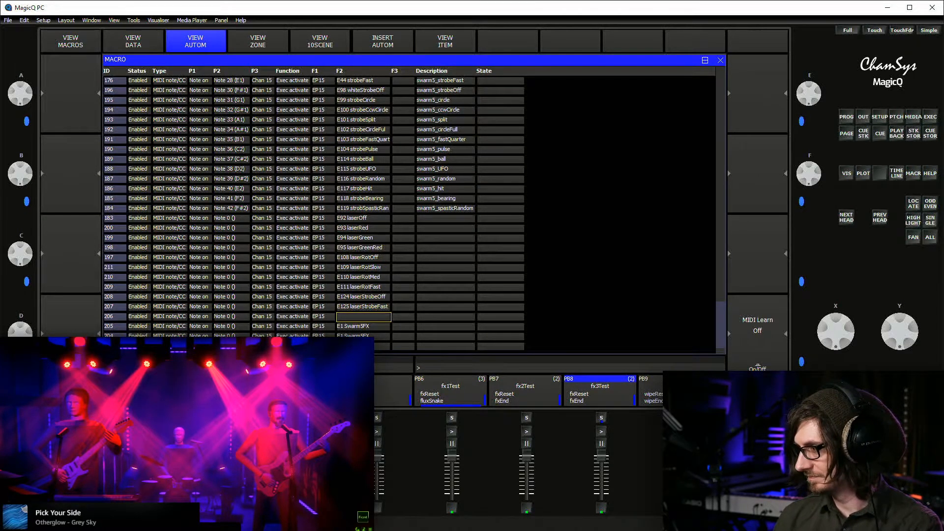
key(Return)
text(126)
key(Return)
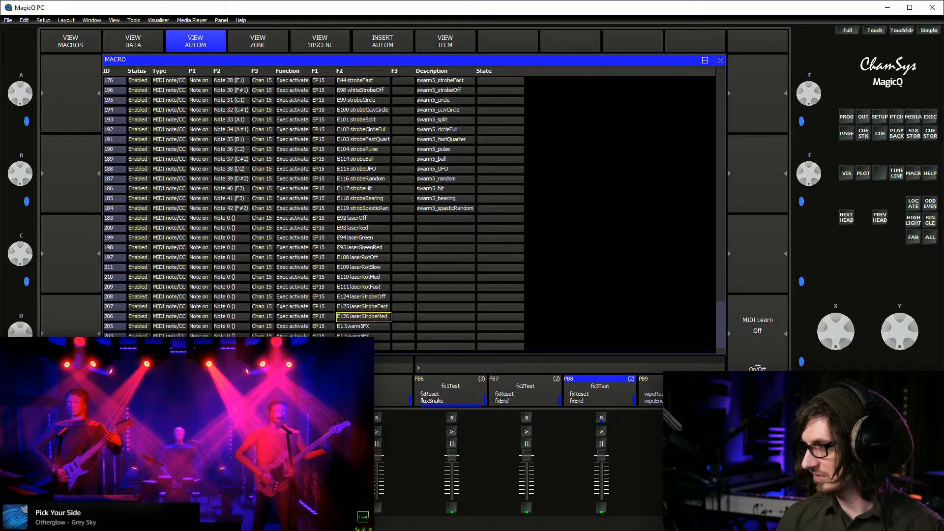
key(Down)
key(Return)
text(127)
key(Return)
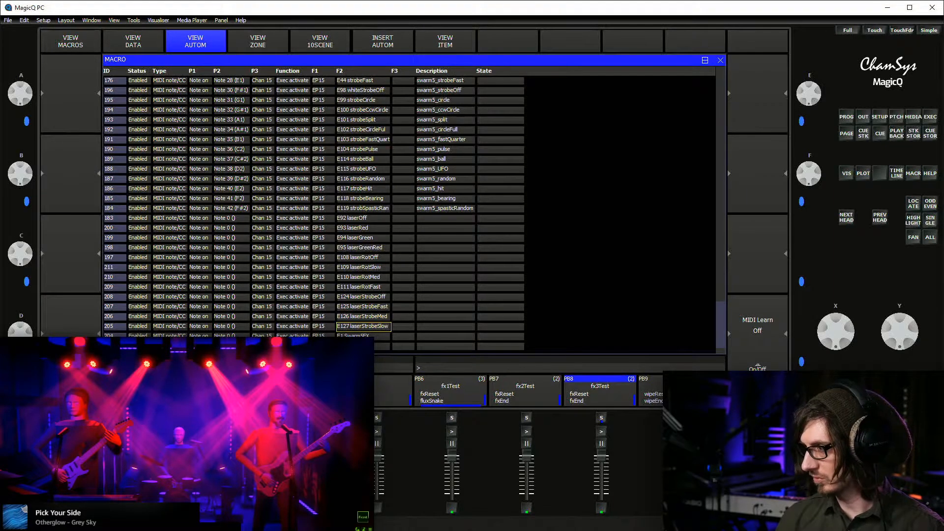
Try exec page item 128 for automation 204
key(Down)
key(Return)
text(128)
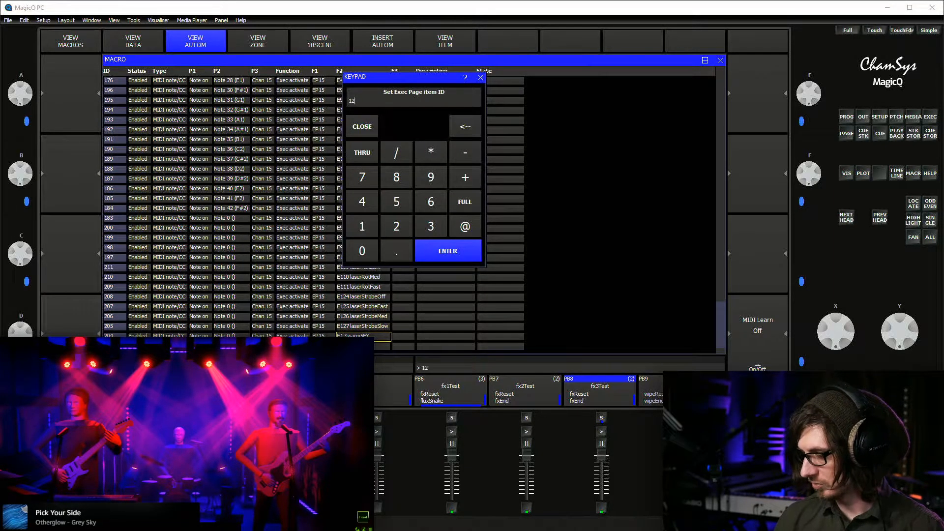
key(Return)
key(Return)
text(128)
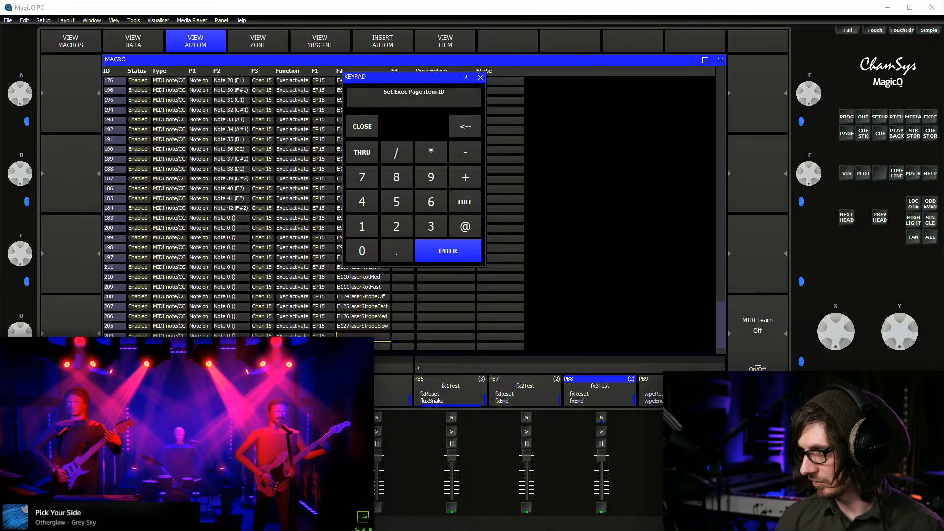
key(Return)
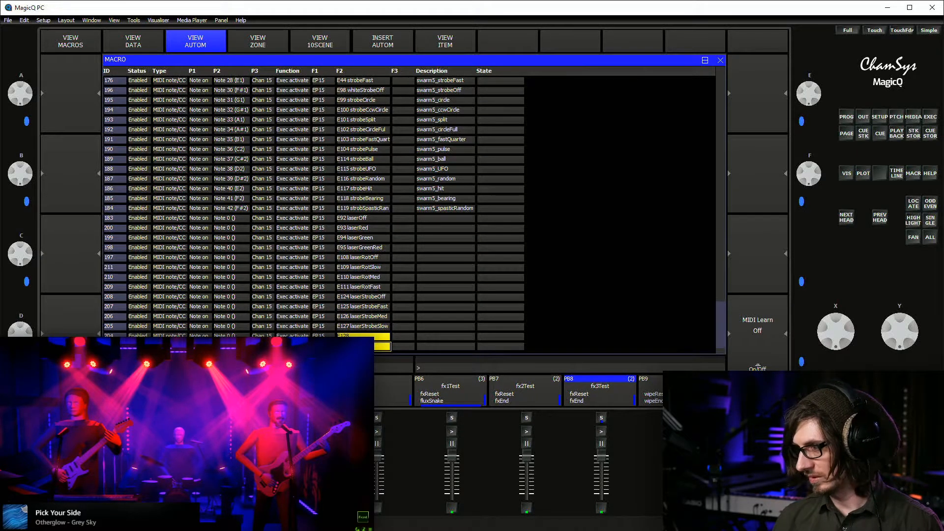
Delete the surplus automations listed below automation 205, including 204, 202, 201 and 175
click(116, 336)
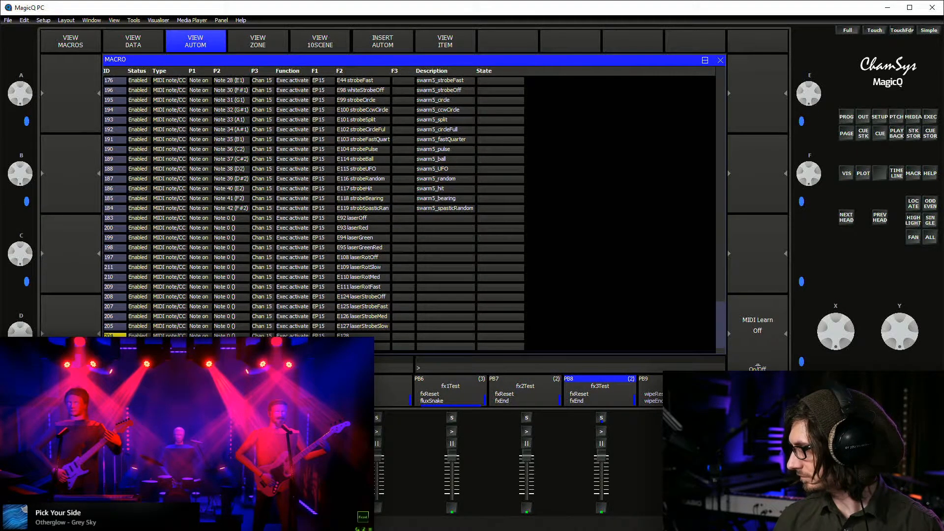
scroll(409, 206, down, 1)
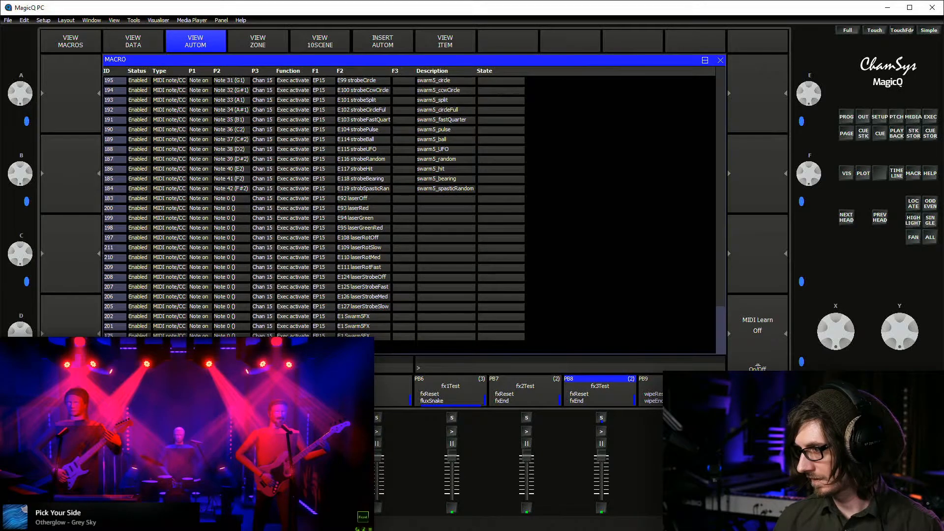
drag(108, 316, 108, 335)
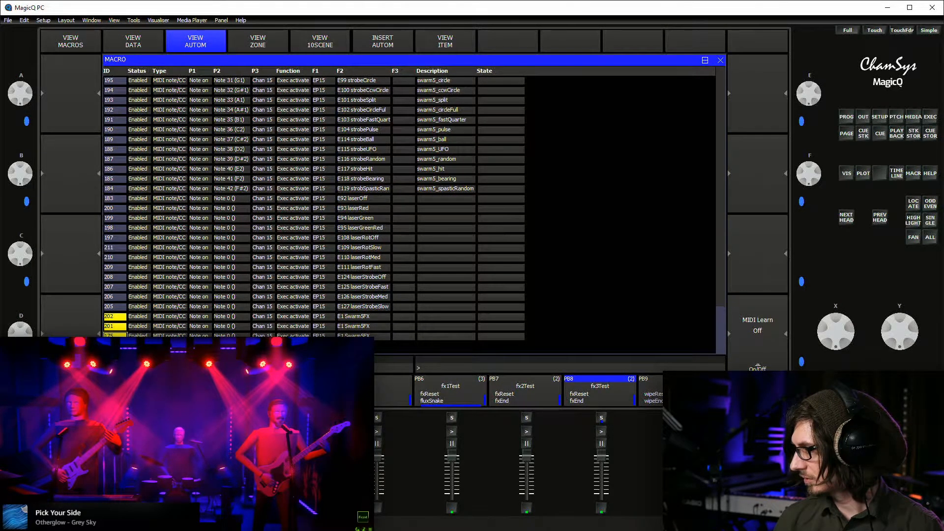
key(Delete)
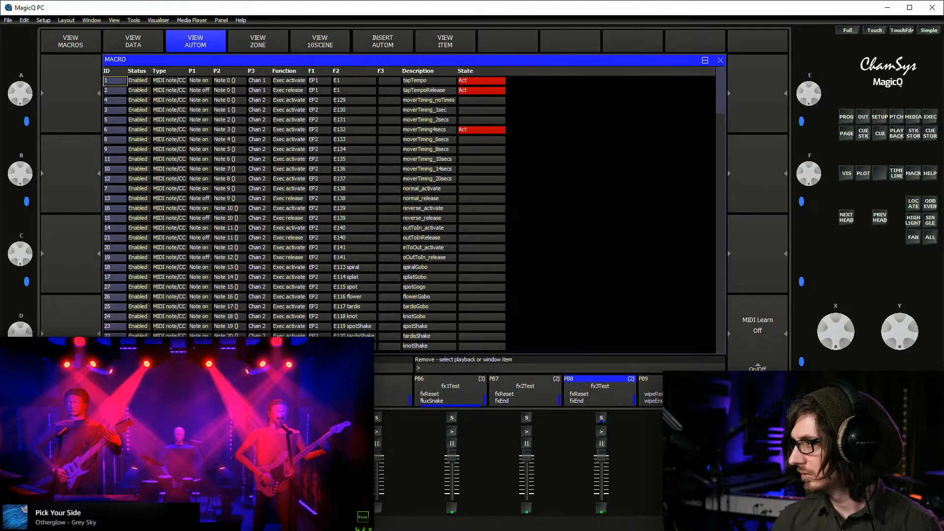
click(482, 80)
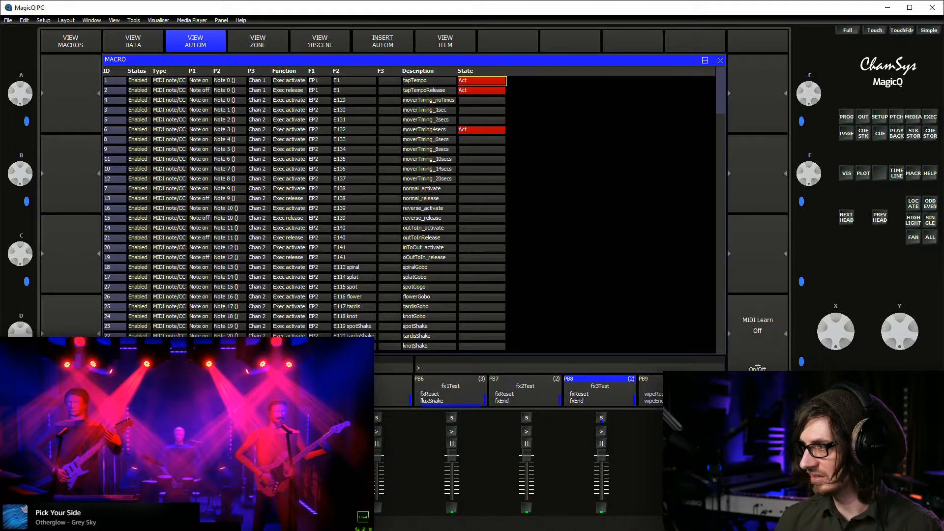
key(Return)
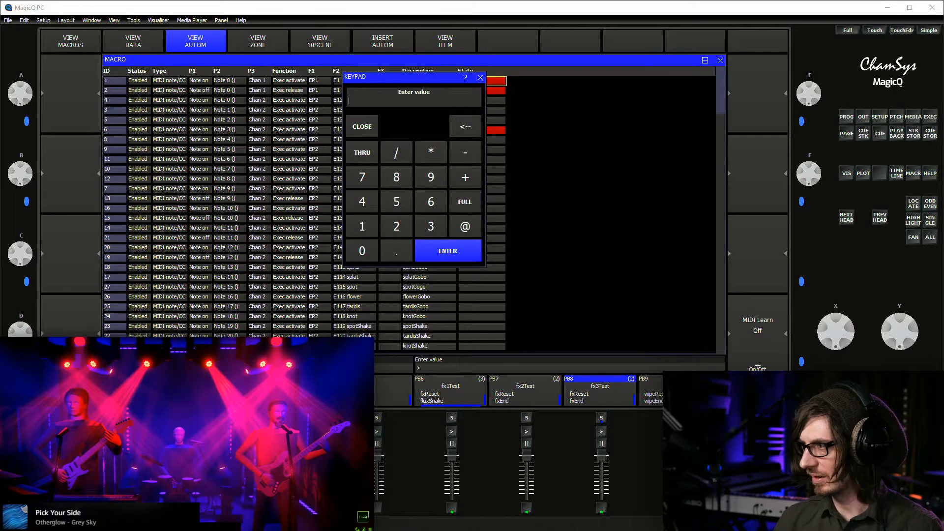
key(Escape)
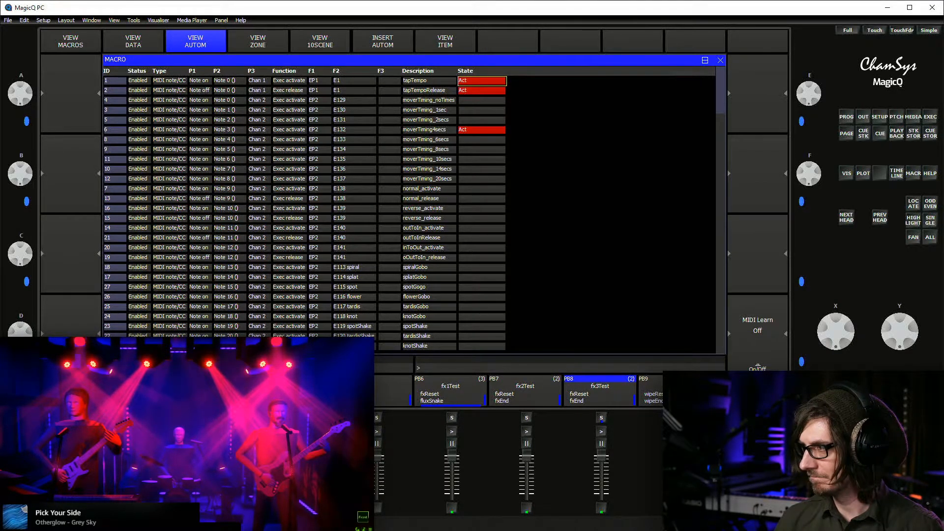
Look through the automation list from the mover timing entries through the position and kinta entries to the Swarm5 laser entries
key(Down)
key(Down)
key(Down)
key(Down)
key(Down)
key(Down)
key(Down)
key(Down)
key(Down)
key(Down)
key(Down)
key(Down)
key(Down)
key(Down)
key(Down)
key(Down)
key(Down)
key(Down)
key(Down)
key(Down)
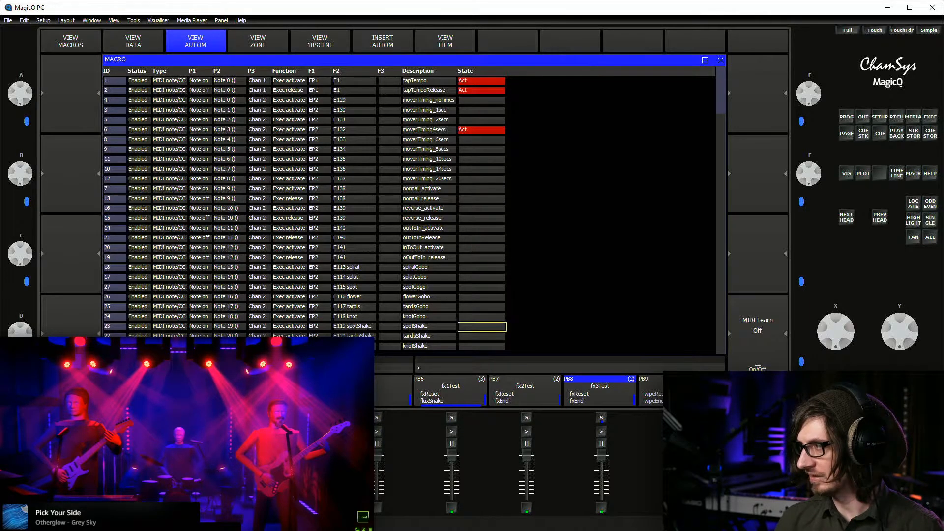
key(Page_Down)
key(Page_Down)
key(Page_Down)
key(Page_Down)
key(Page_Down)
key(Page_Down)
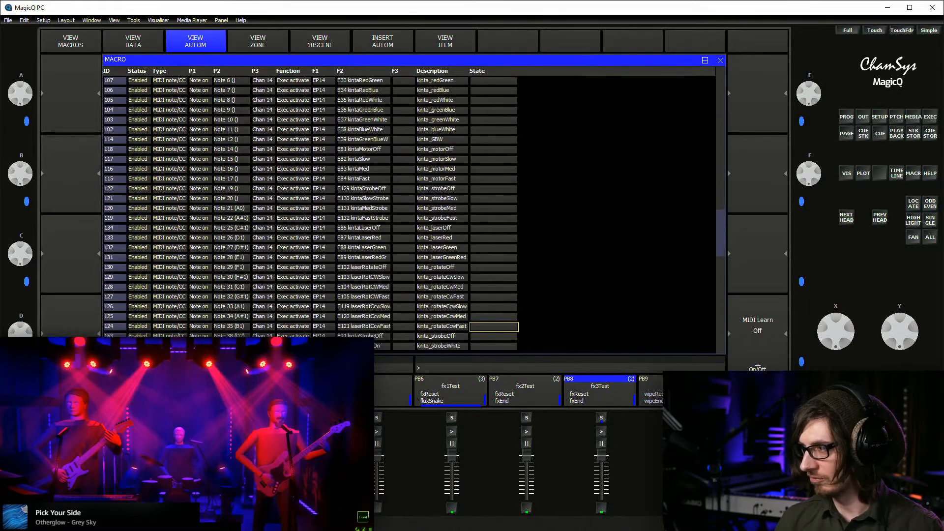
key(Page_Up)
key(Page_Up)
key(Page_Up)
key(Page_Up)
key(Page_Up)
key(Page_Up)
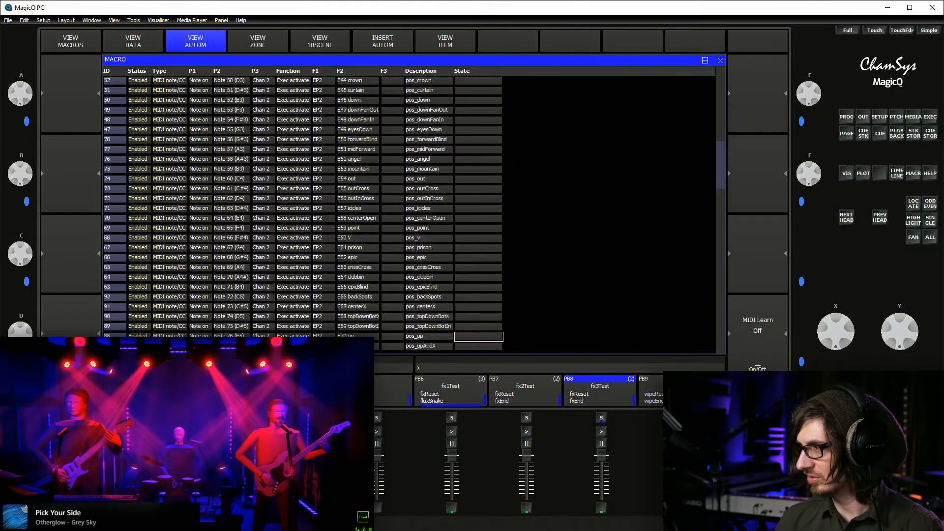
key(Page_Down)
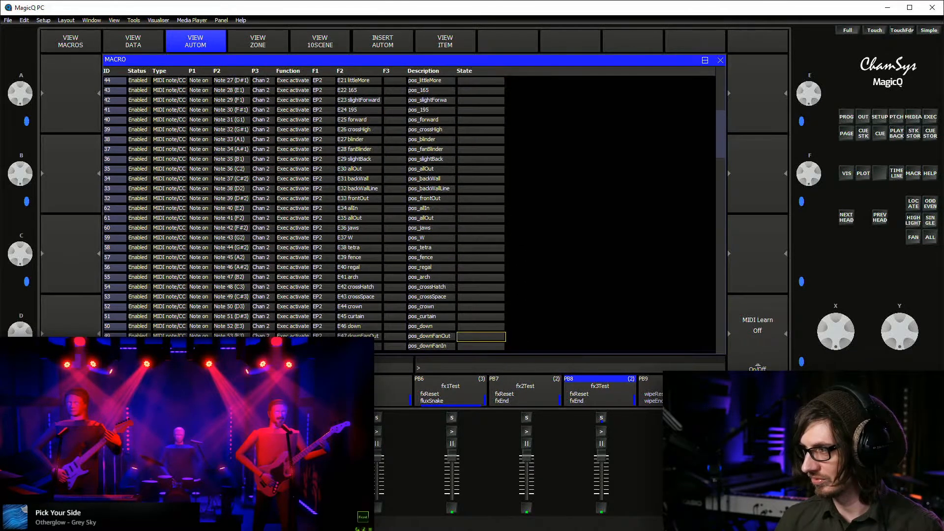
key(Down)
key(Down)
key(Down)
key(Down)
key(Down)
key(Down)
key(Down)
key(Down)
key(Down)
key(Down)
key(Down)
key(Down)
key(Down)
key(Down)
key(Down)
key(Down)
key(Down)
key(Down)
key(Down)
key(Down)
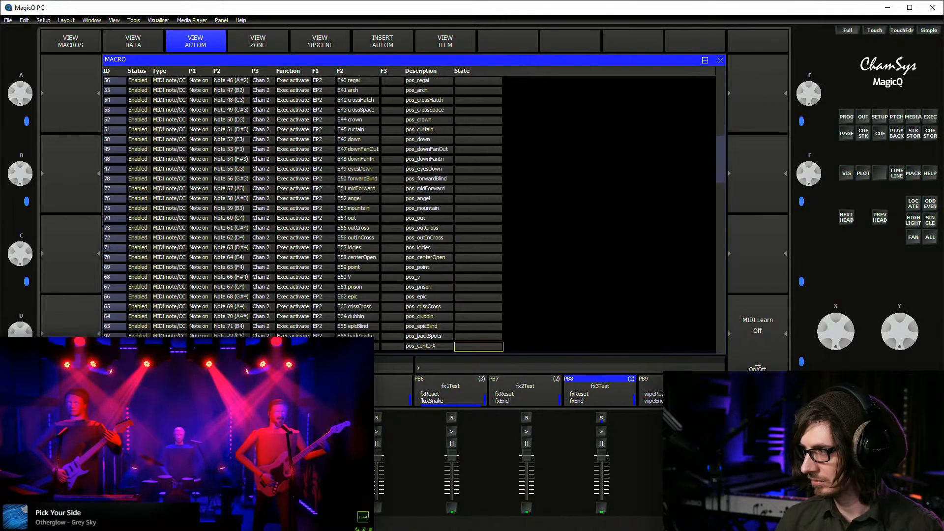
key(Page_Down)
key(Page_Down)
key(Page_Down)
key(Page_Down)
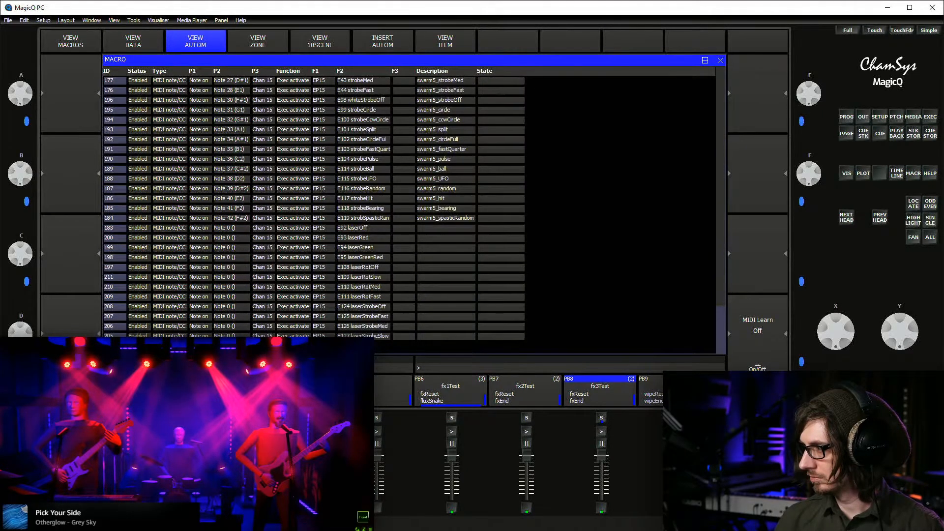
Enter the descriptions swarm5_laserOff for automation 183 and swarm5_laserRed for automation 200
click(445, 228)
key(Return)
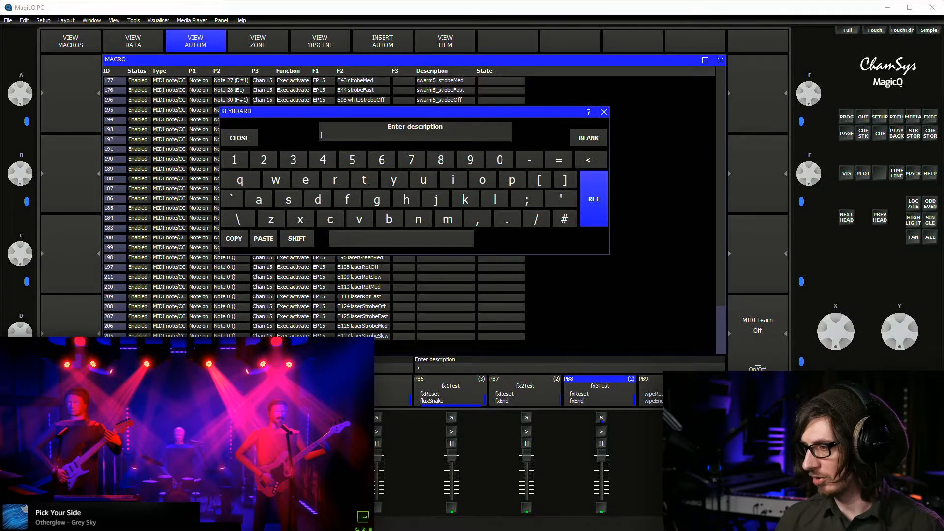
text(swarm5)
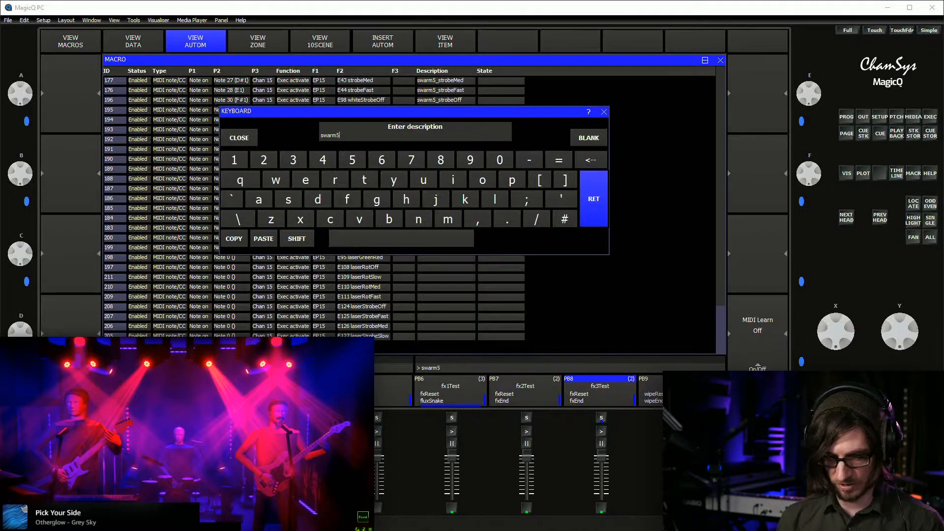
text(_laserOff)
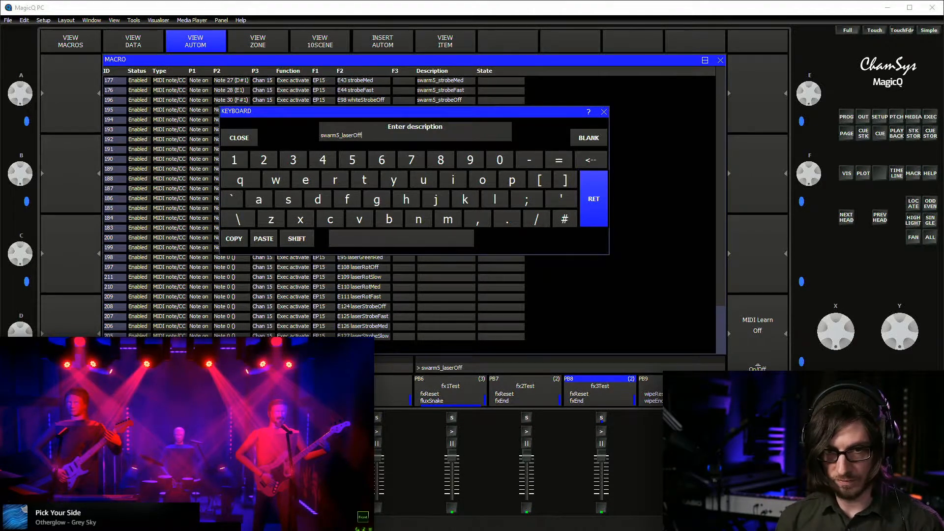
key(Return)
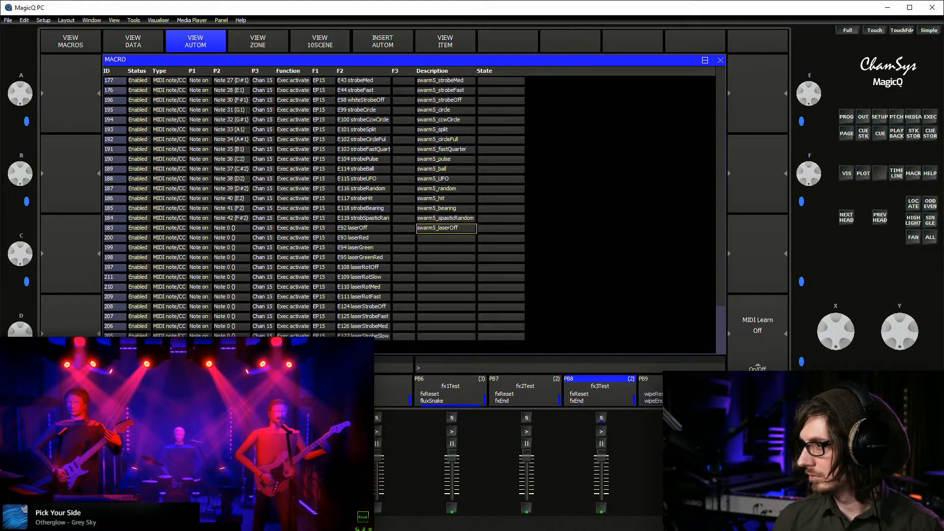
click(446, 237)
key(Return)
text(swarm5_laserRed)
key(Return)
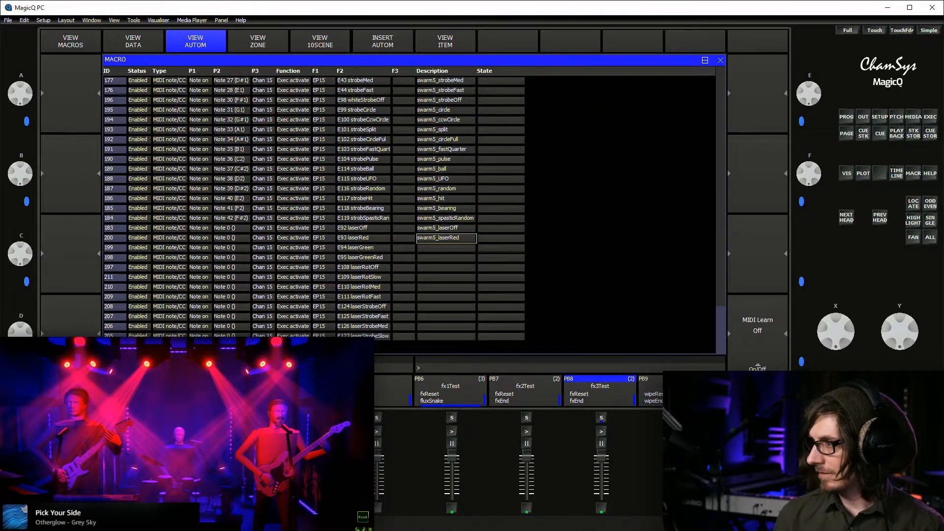
Enter the description swarm5_laserGreen for automation 199
key(Down)
key(Return)
text(swa)
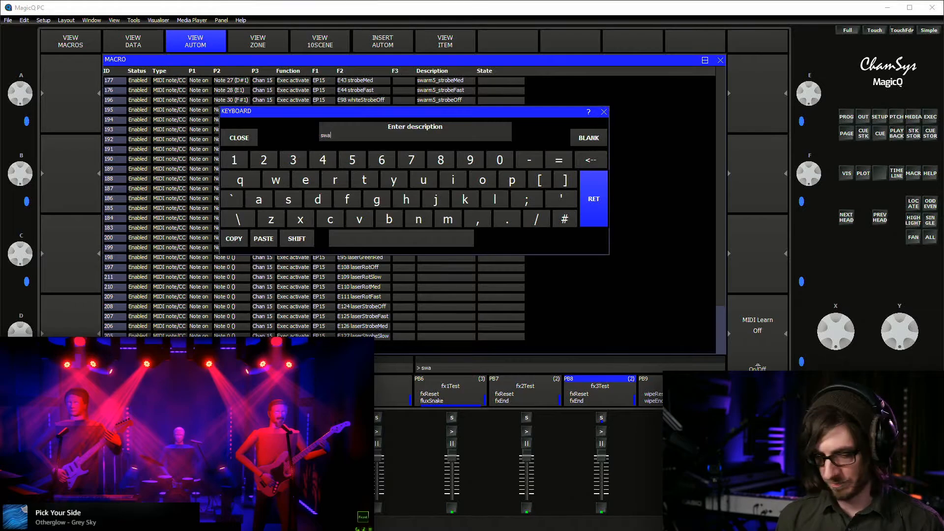
text(rm5_laserGreen)
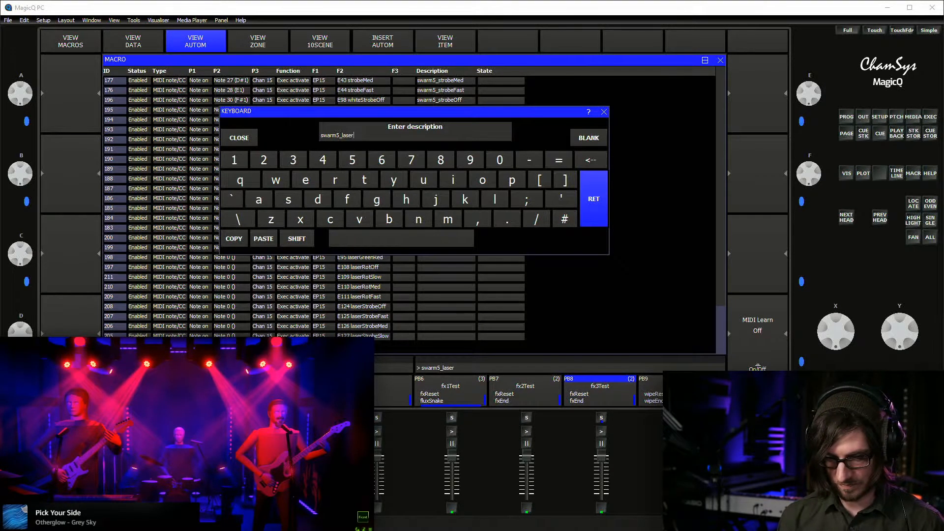
key(Return)
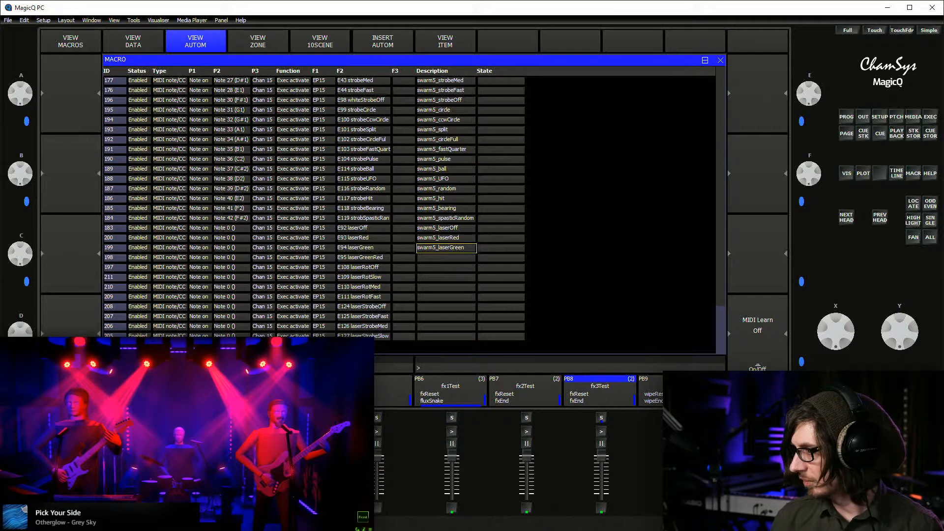
Describe automation 198 as swarm5_laserGreenRed, correcting the capitalisation of the first entry
key(Down)
key(Return)
text(swarm5_laserGreenred)
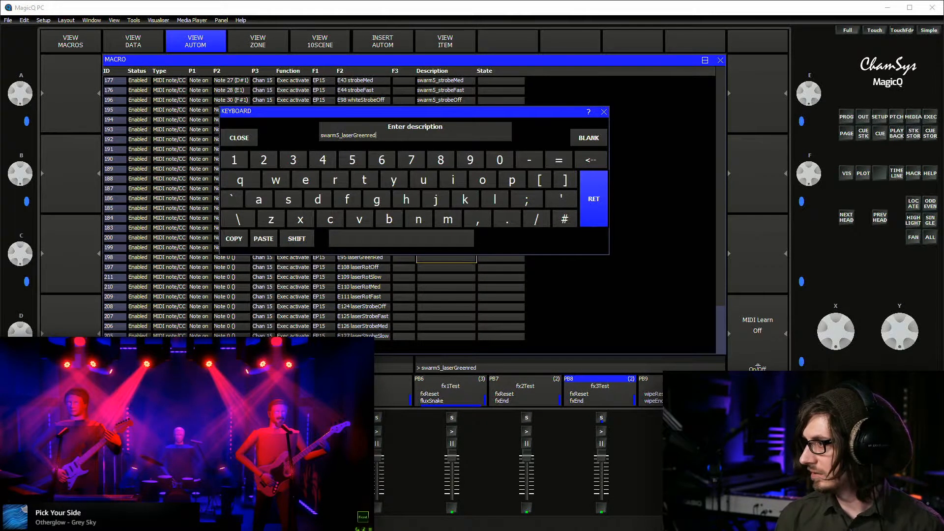
key(Return)
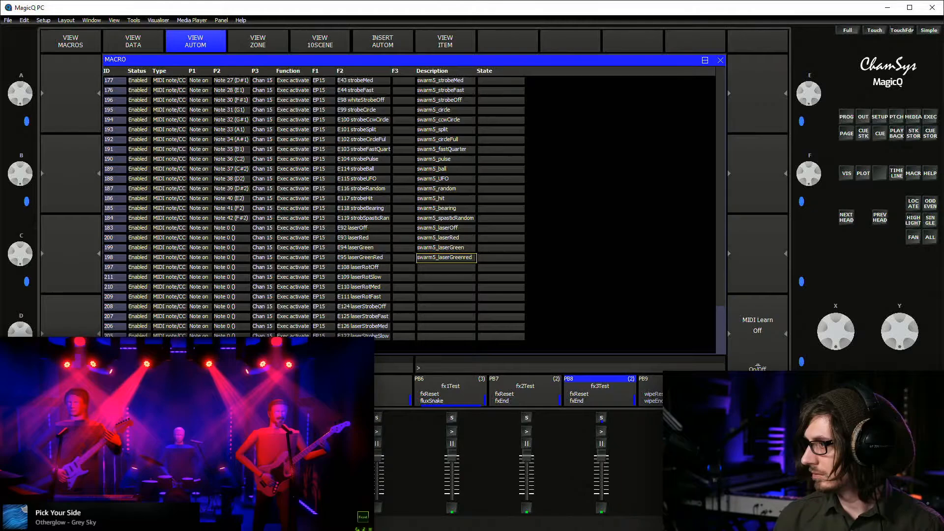
key(Return)
text(war)
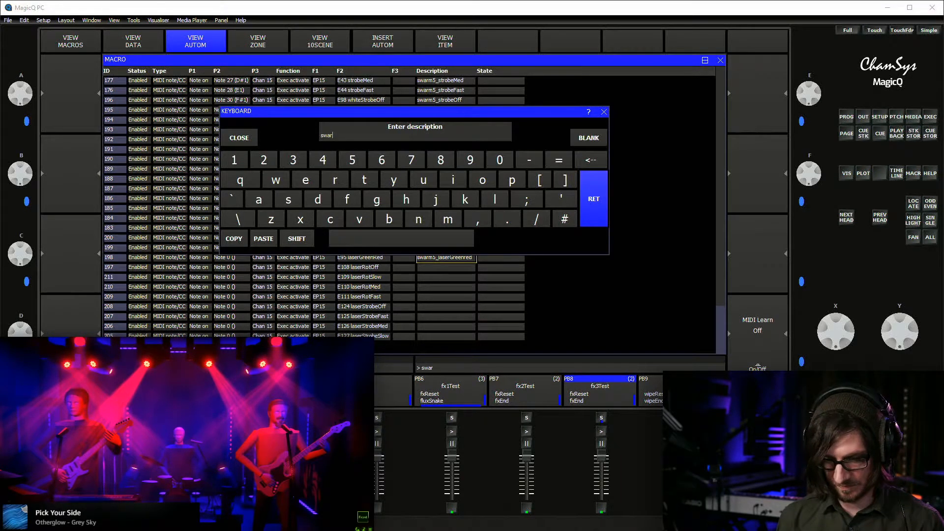
text(m5_laserGreenRed)
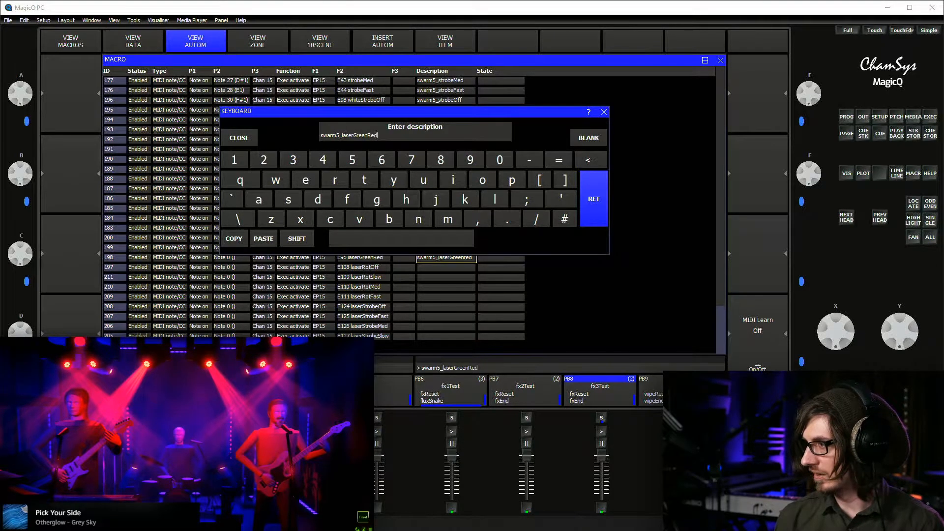
key(Return)
Enter the descriptions swarm5_laserRotOff for automation 197 and swarm5_laserRotSlow for automation 211
key(Down)
key(Return)
text(swarm5_laserRotOff)
key(Return)
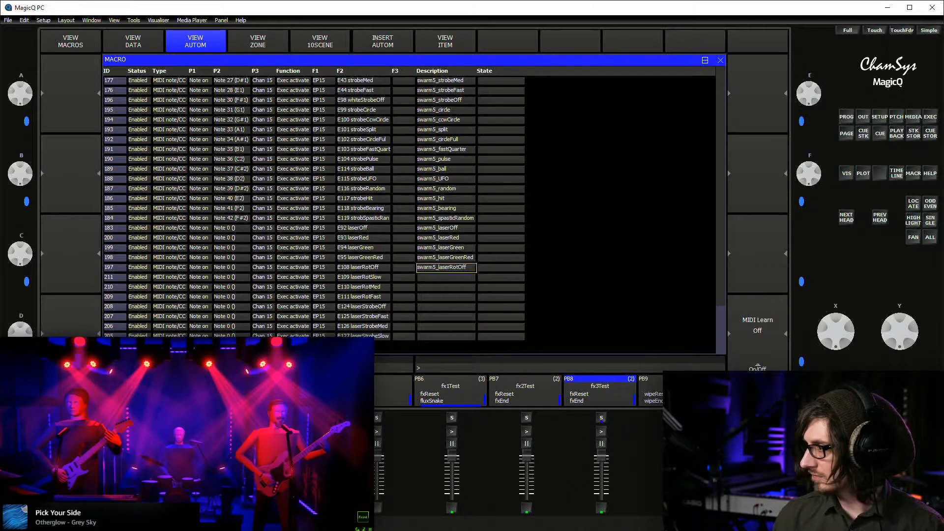
key(Down)
key(Return)
text(swarm)
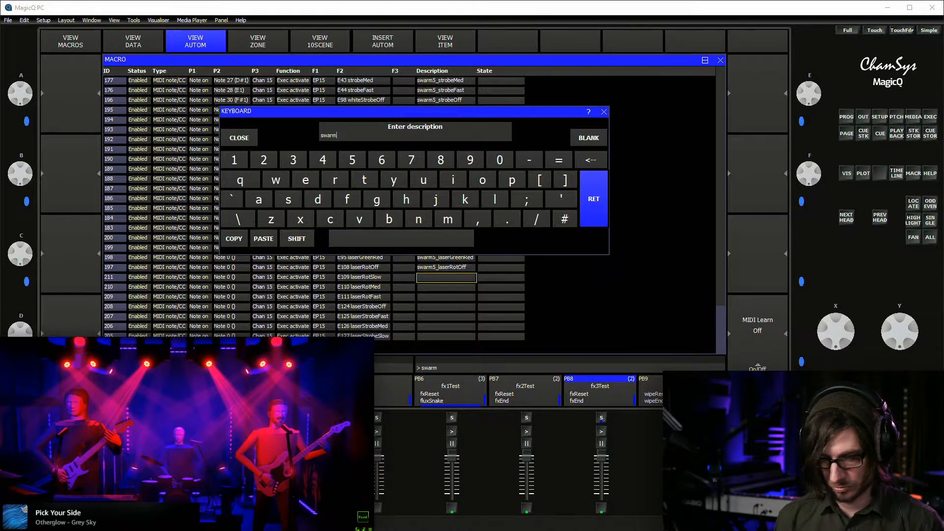
text(5_laser)
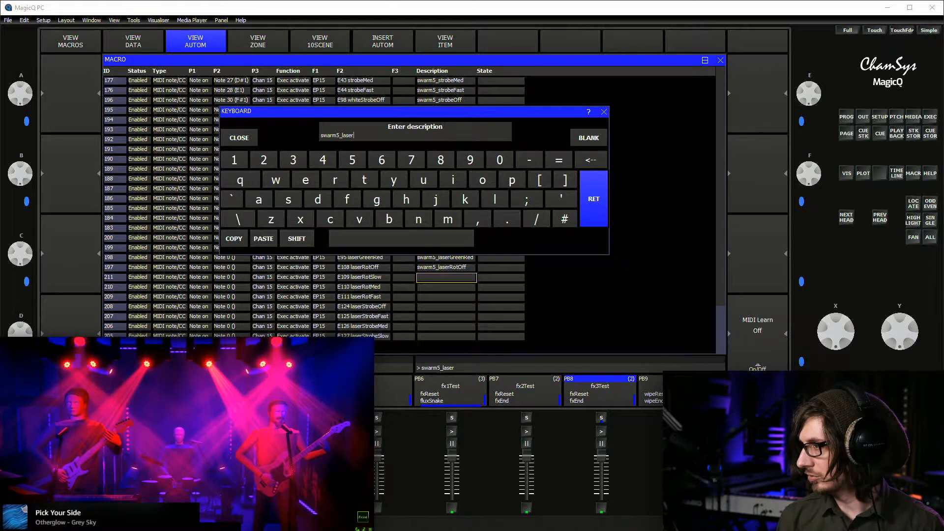
text(TorRotSlow)
key(Return)
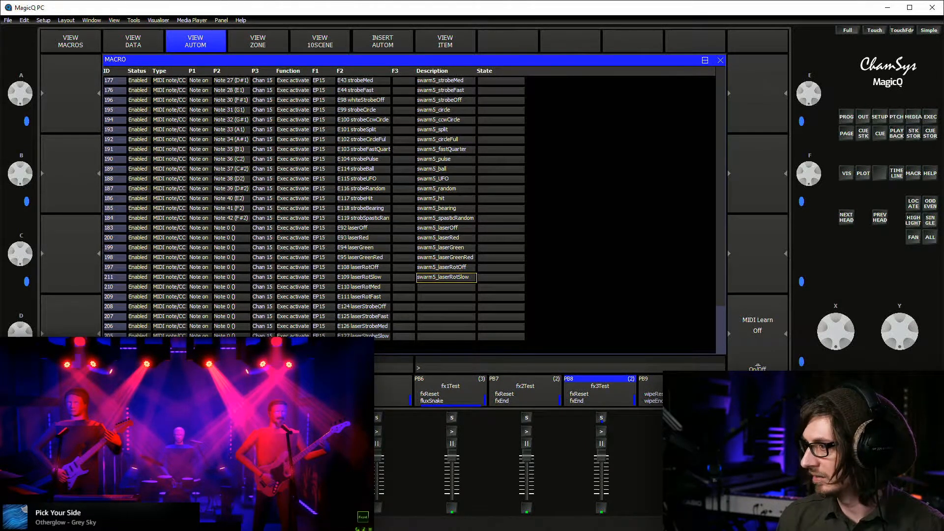
key(Down)
key(Return)
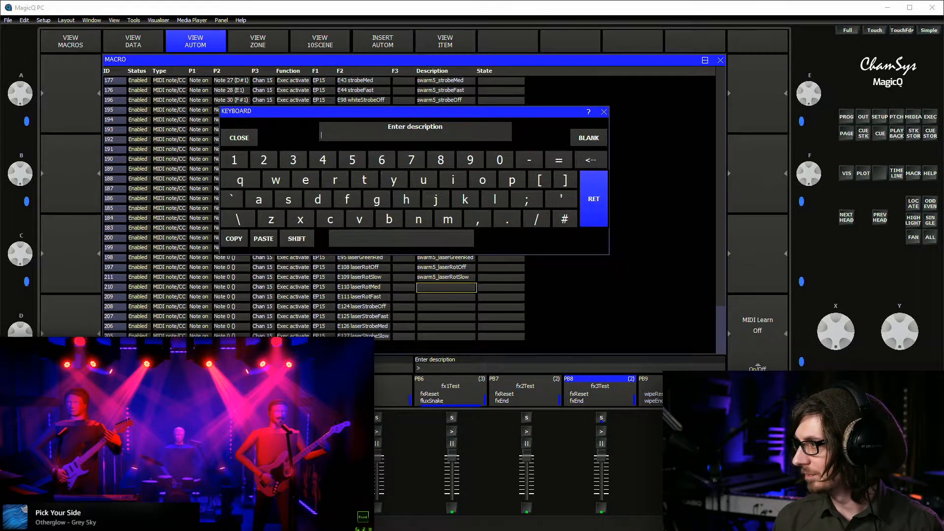
key(Escape)
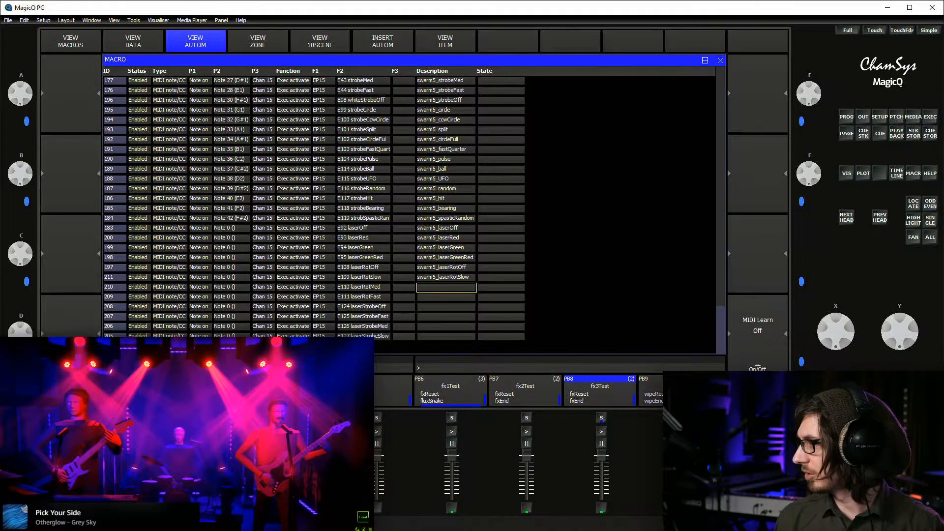
key(Escape)
On execute page 2, set the mover timing to 6.0 secs and recall the out position followed by W
click(239, 338)
click(161, 337)
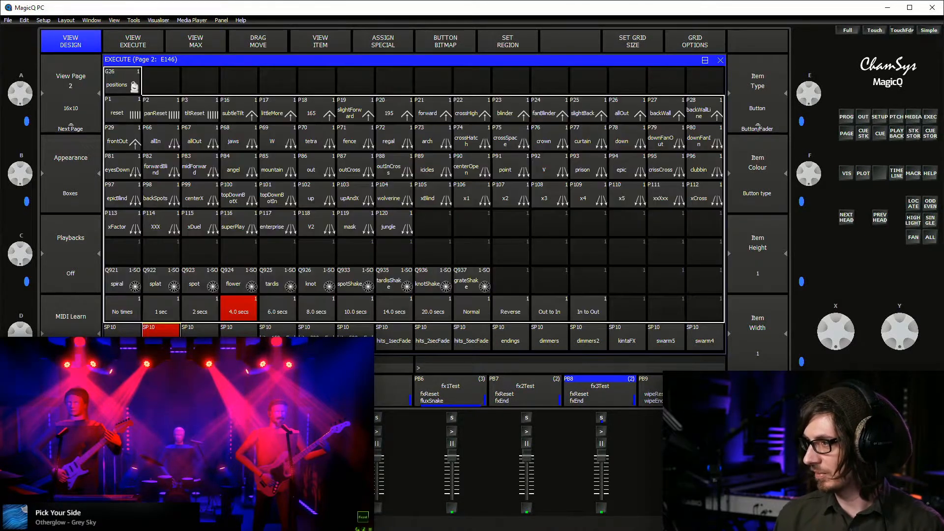
click(278, 309)
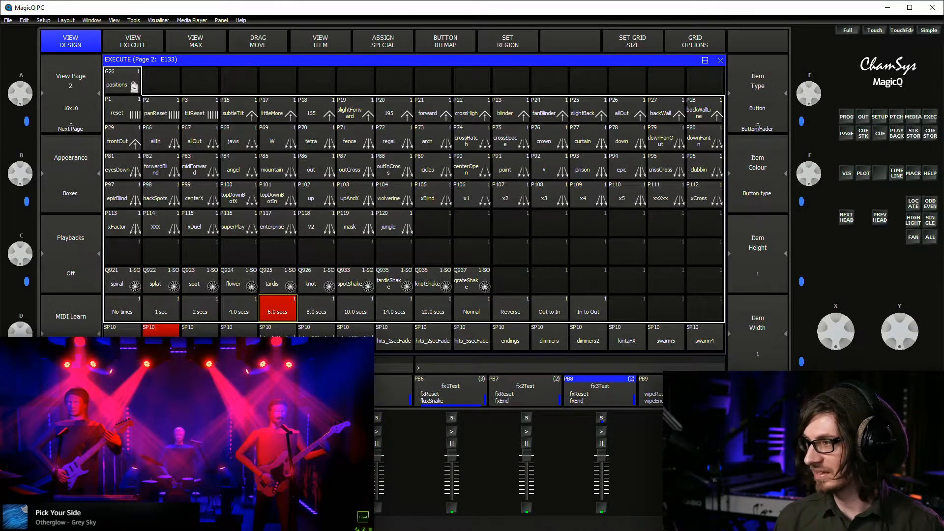
click(316, 166)
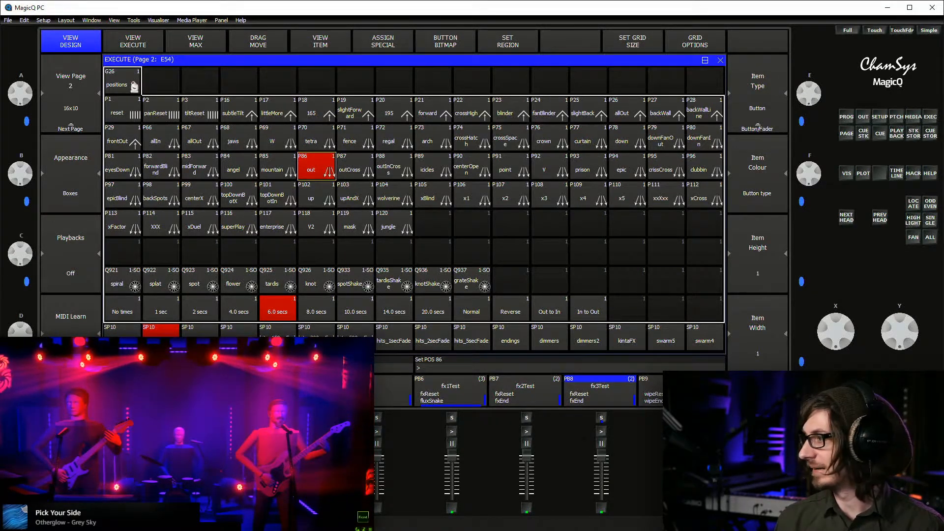
click(277, 139)
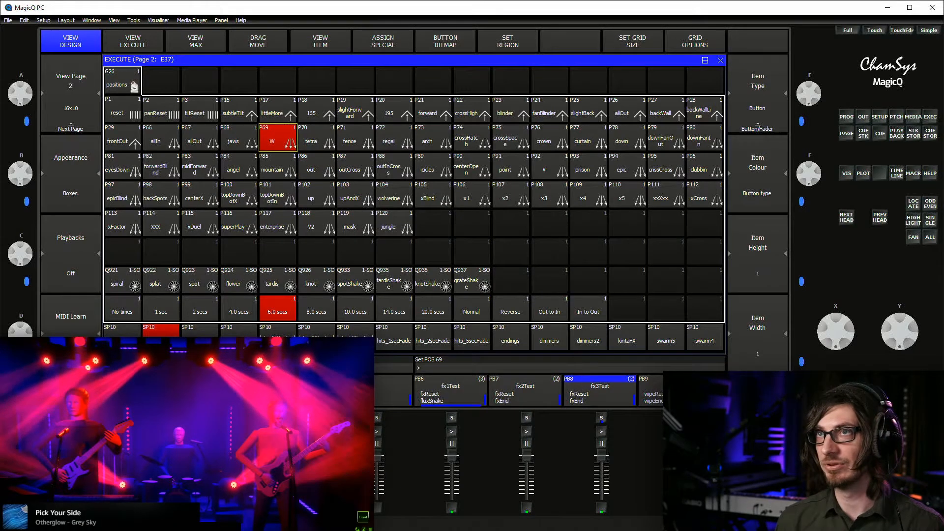
Recall the arch position with a 10.0 secs timing, followed by crossSpace with an 8.0 secs timing
click(356, 309)
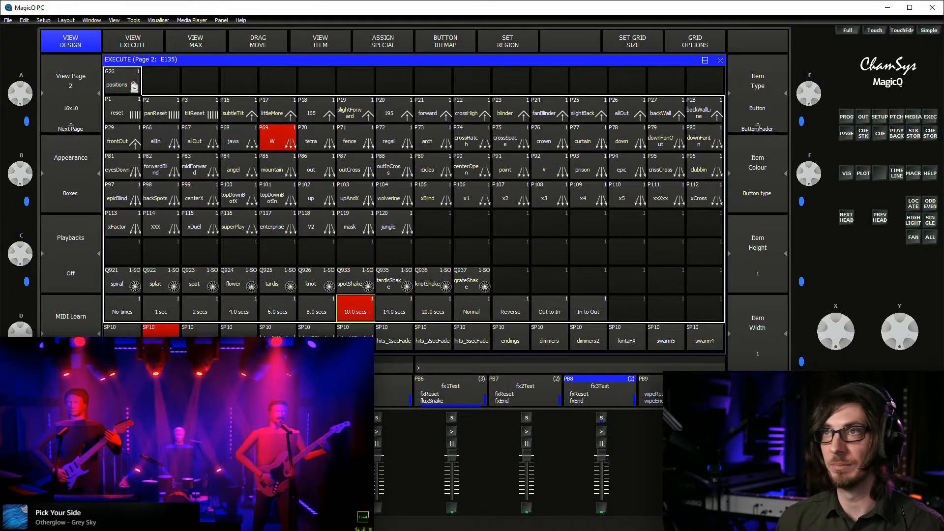
click(433, 139)
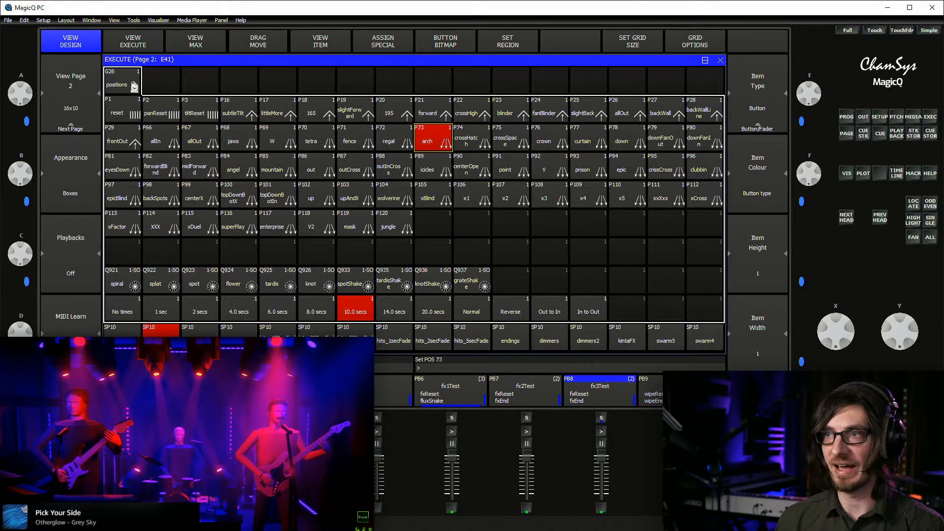
click(317, 309)
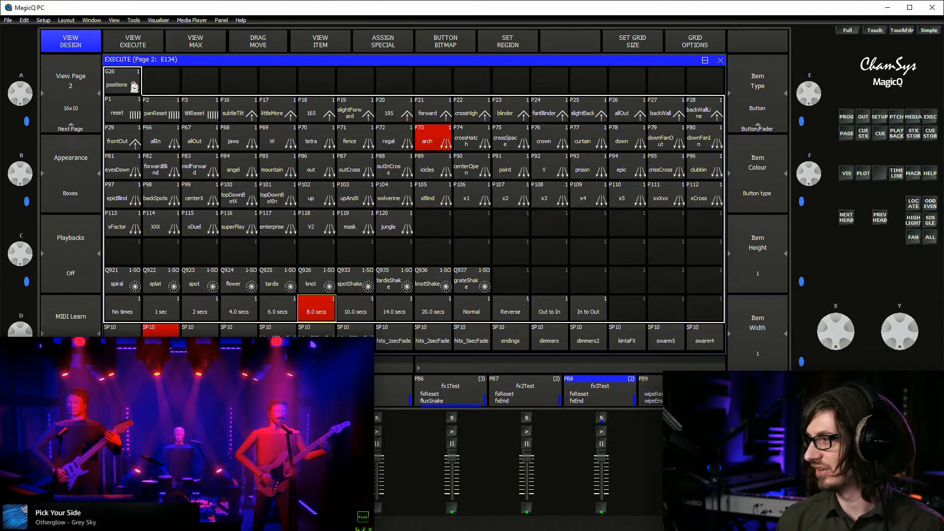
click(510, 139)
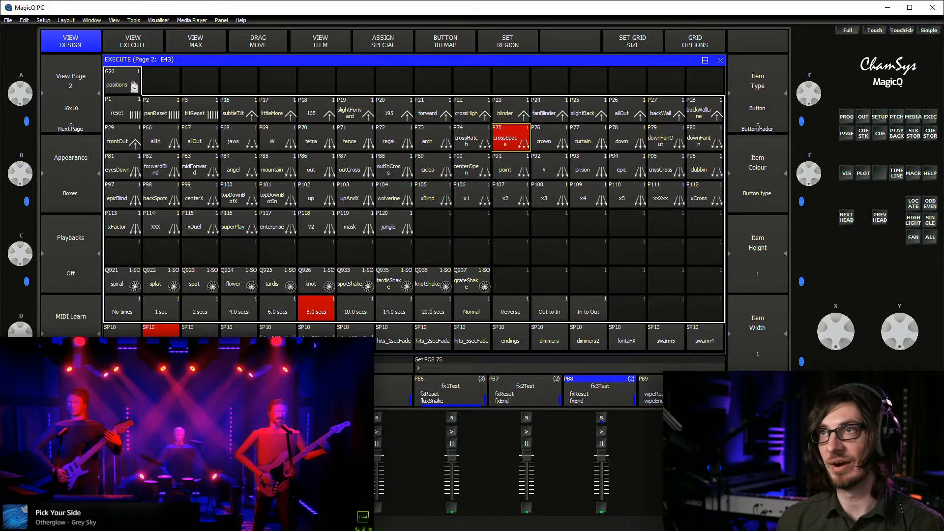
Recall the mover positions curtain, topDownBotIn, fence and tetra in turn
click(588, 140)
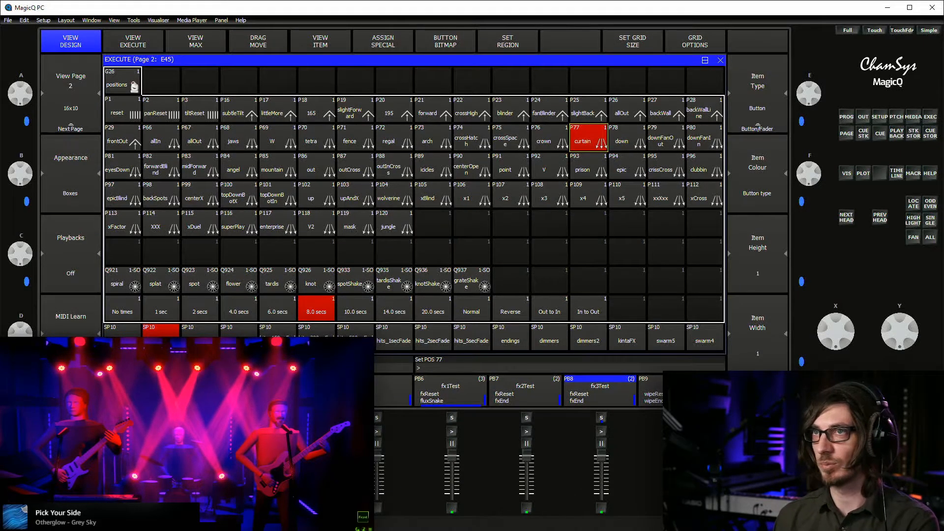
click(278, 194)
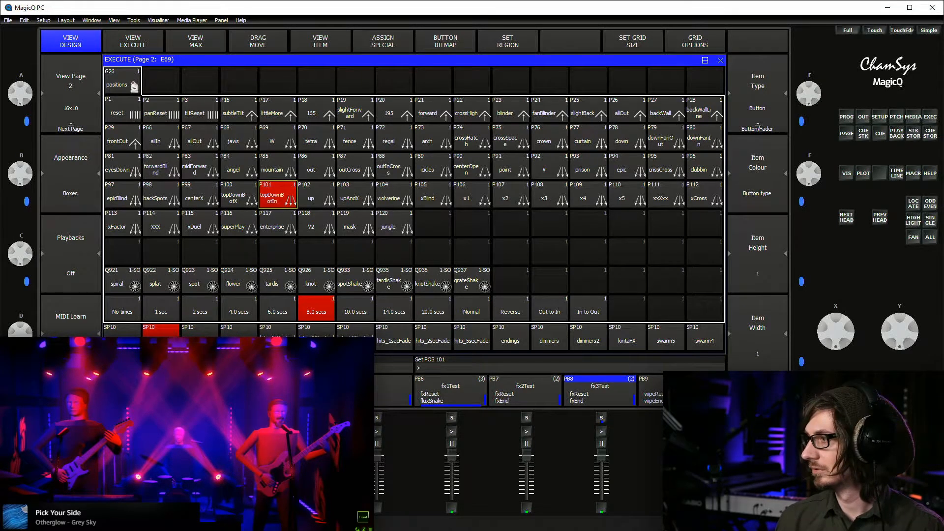
click(355, 140)
click(317, 139)
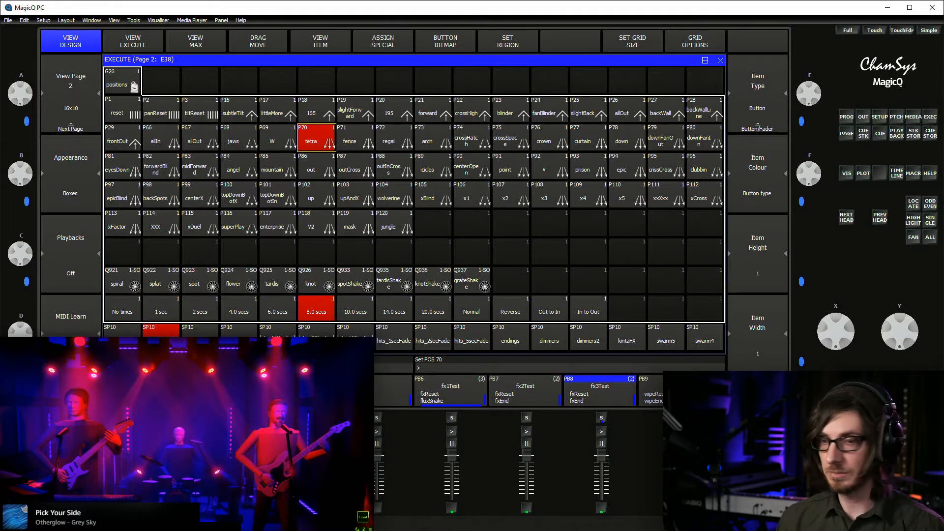
Return to the automation list and enter the description swarm5_laserRotMed for automation 210
key(alt+m)
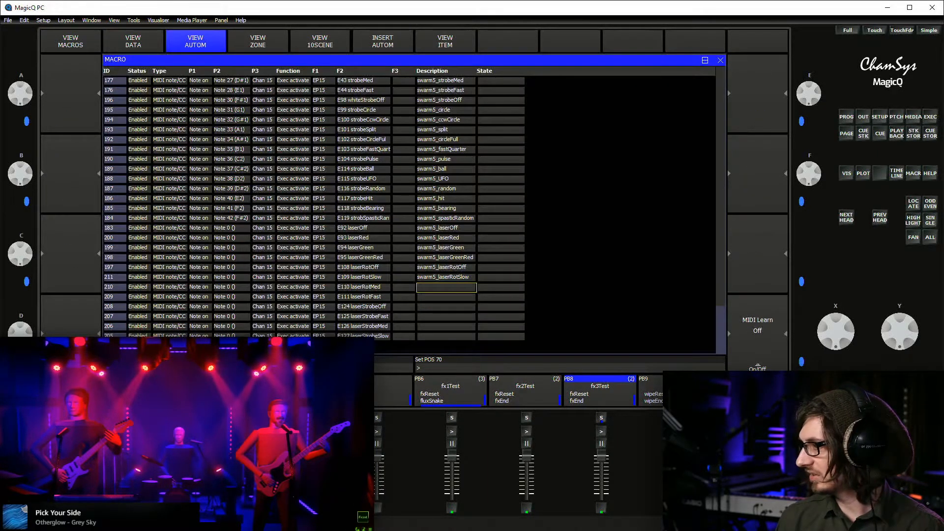
key(Return)
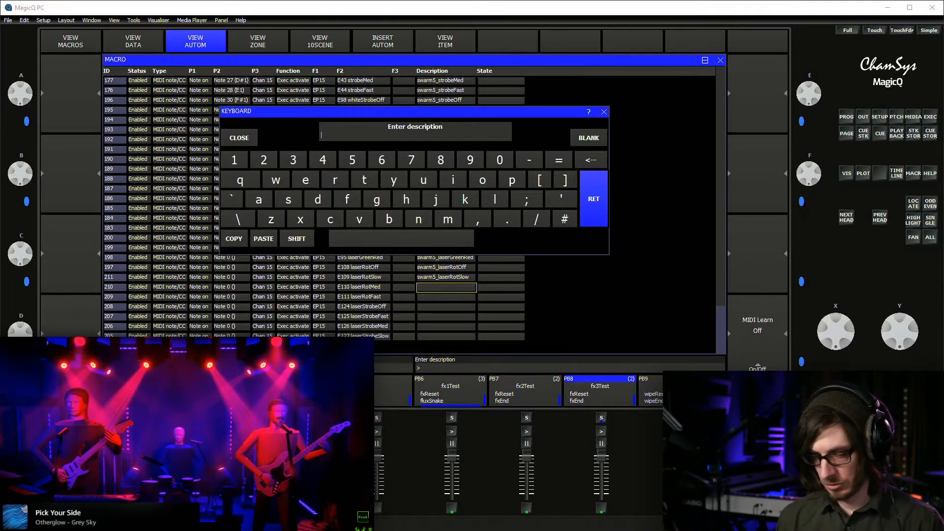
text(swarm5_laserTot)
key(BackSpace)
key(BackSpace)
key(BackSpace)
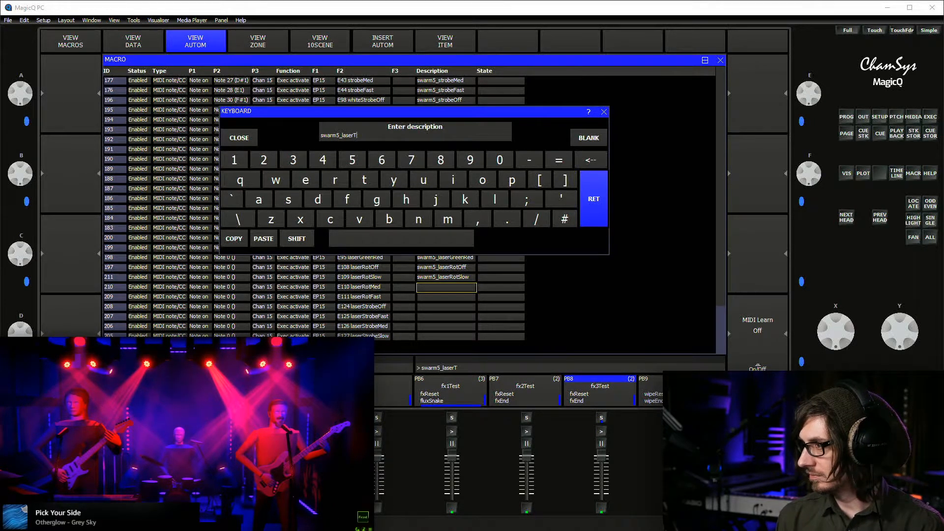
text(RotMed)
key(Return)
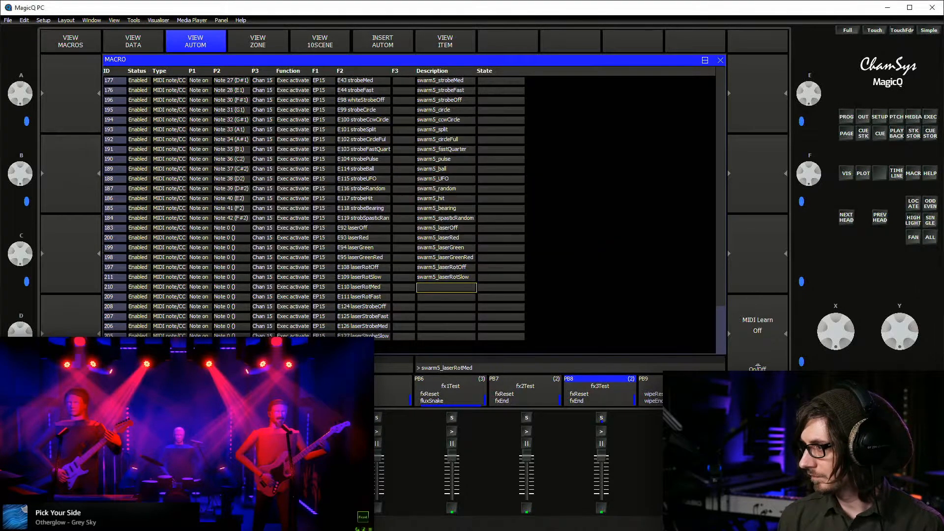
Enter the description swarm5_laserRotFast for automation 209
key(Down)
key(Return)
text(swarm5L)
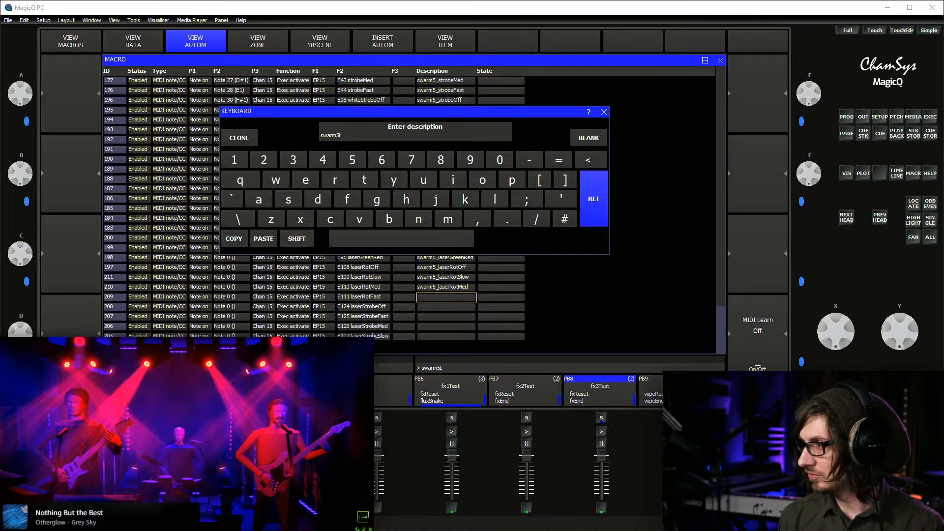
text(as5_)
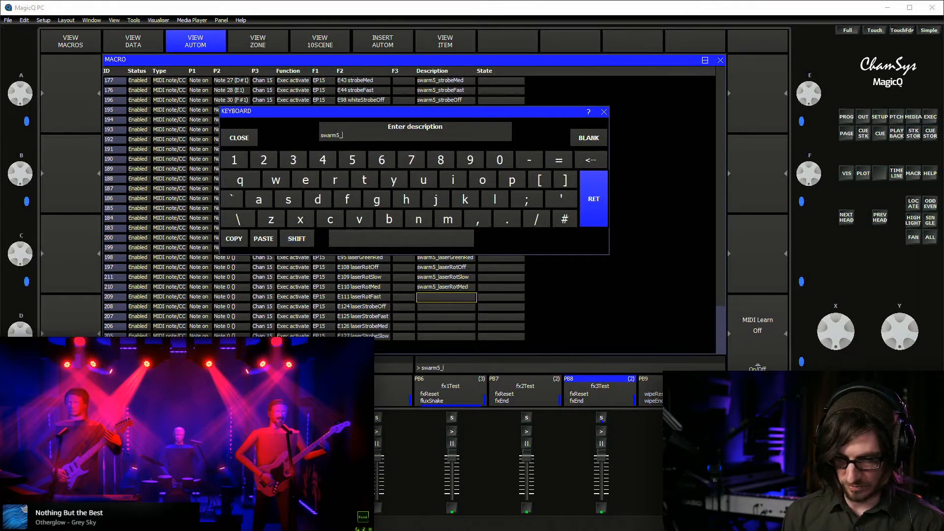
text(laserRotFast)
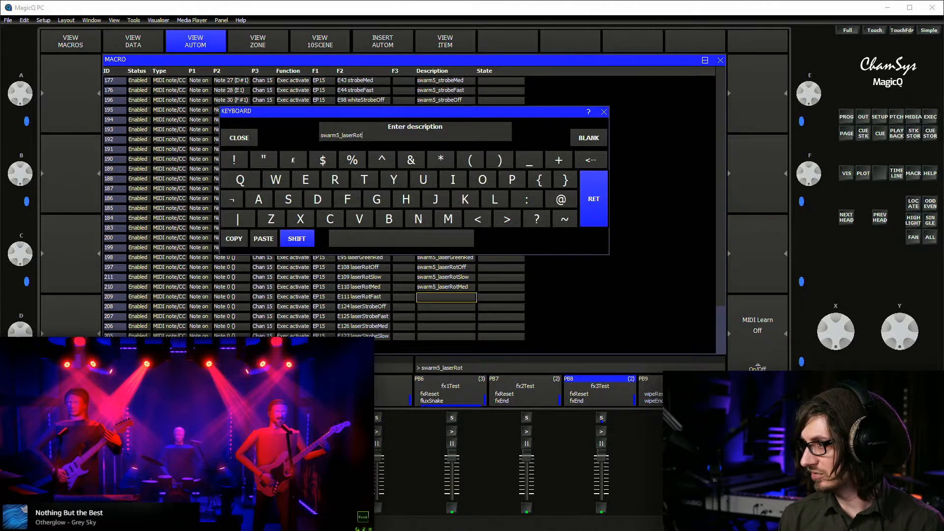
key(Return)
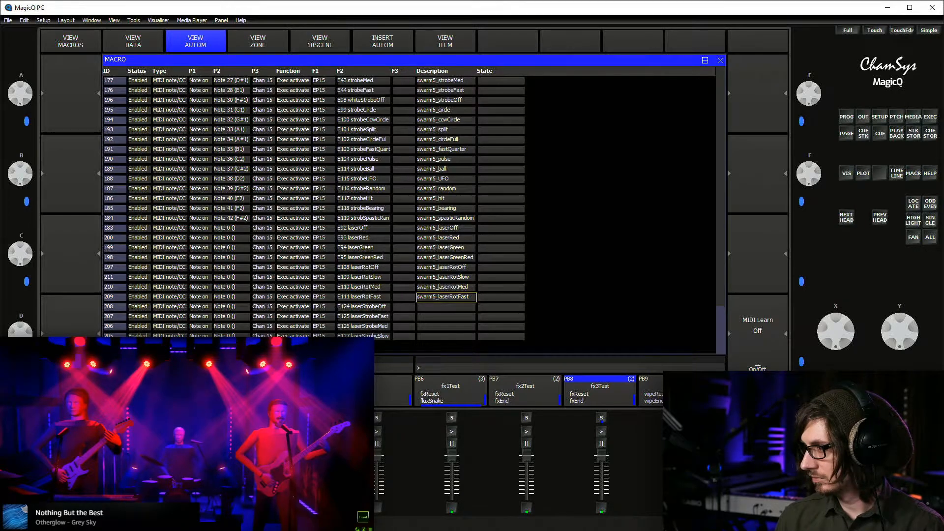
Enter the description swarm5_laserStrobeOff for automation 208
key(Down)
key(Return)
text(swarm)
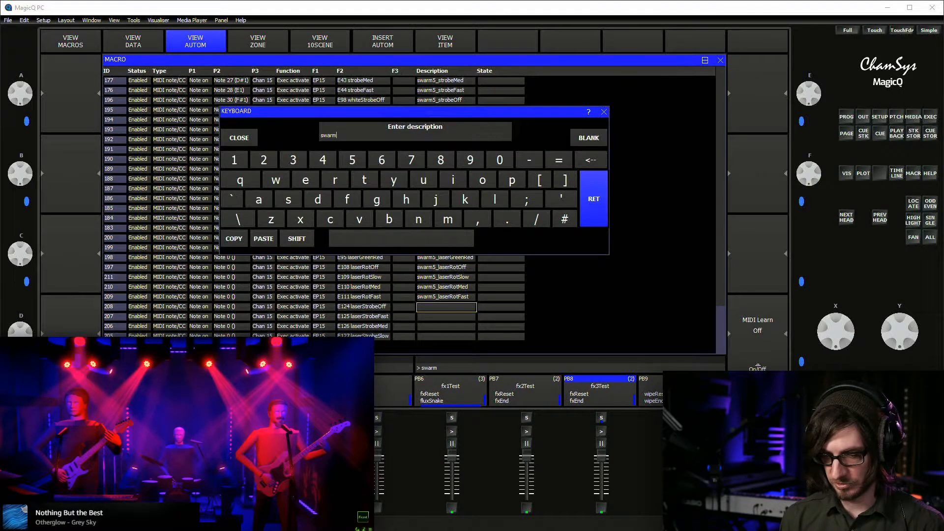
text(5_laserStrobe)
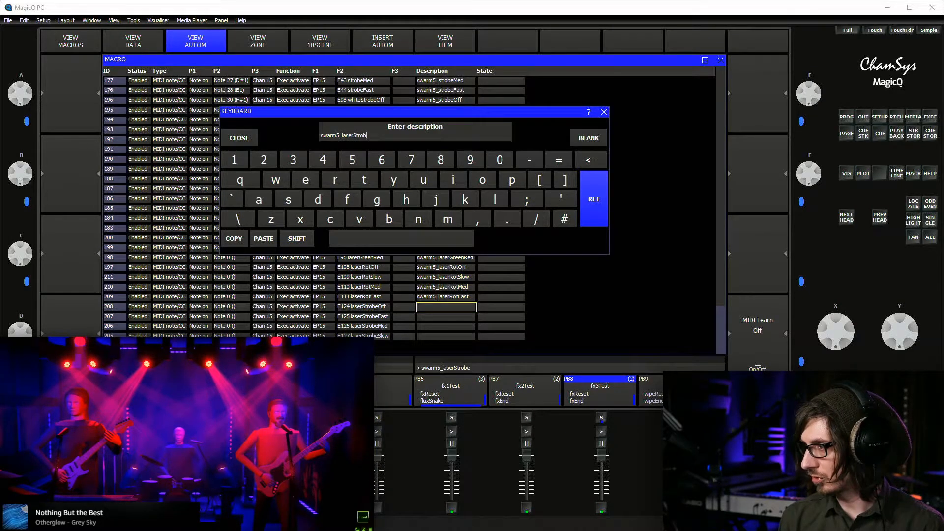
text(Off)
key(Return)
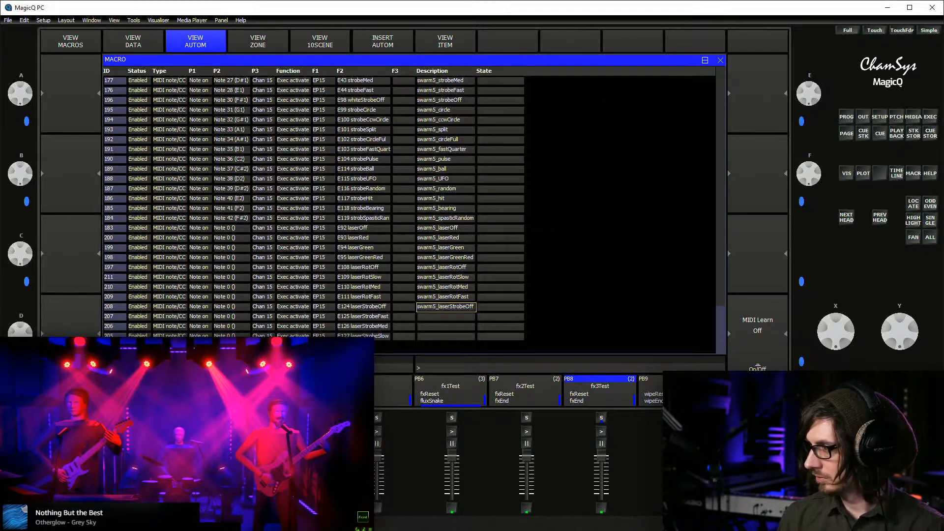
Enter the description swarm5_laserStrobeSlow for automation 207
key(Down)
key(Return)
text(swa)
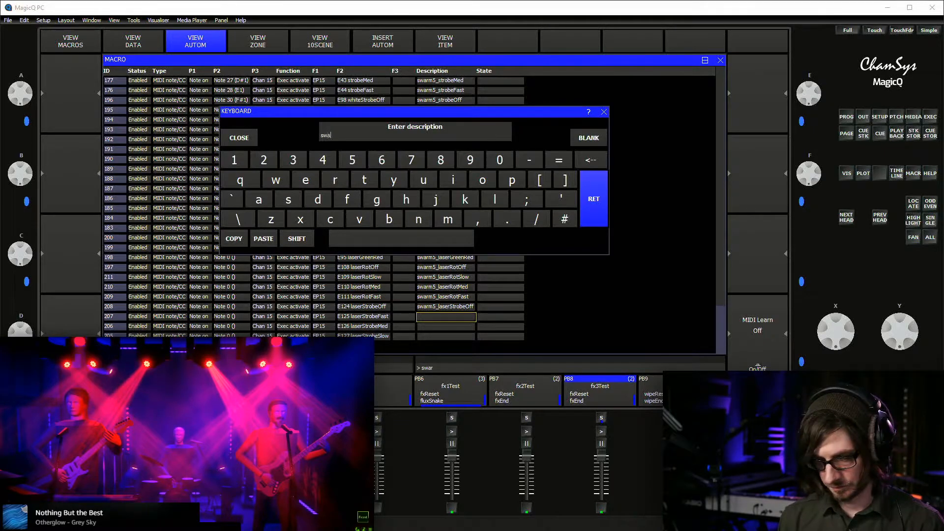
text(rm5_laser)
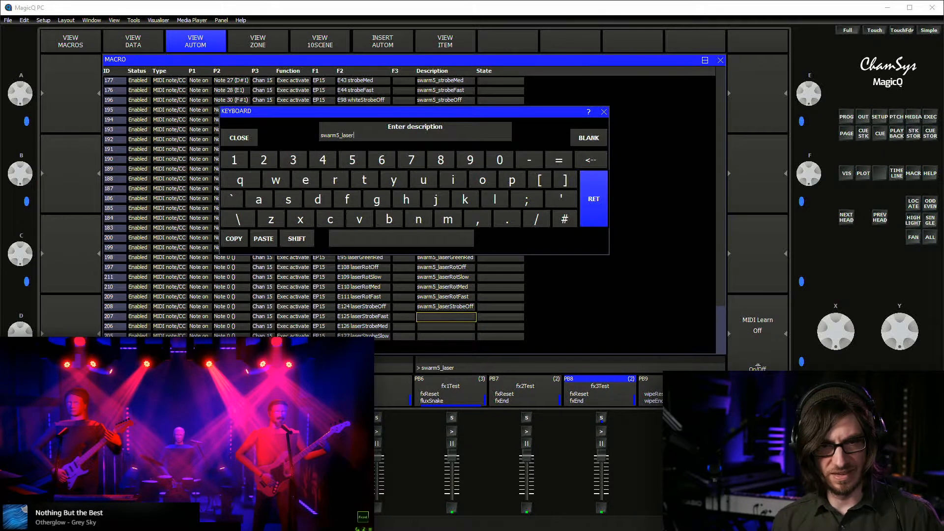
text(StrobeSlow)
key(Return)
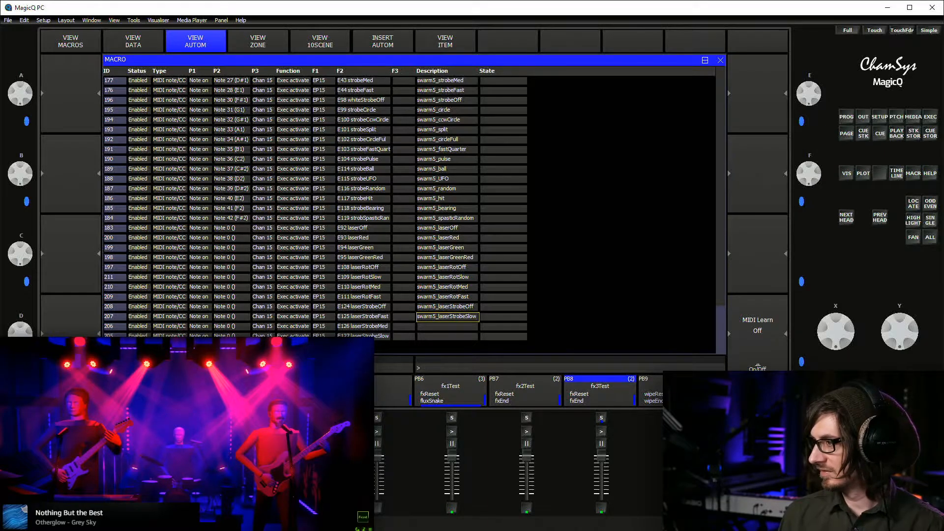
Enter the description swarm5_laserStrobeMed for automation 206
key(Down)
text(swar)
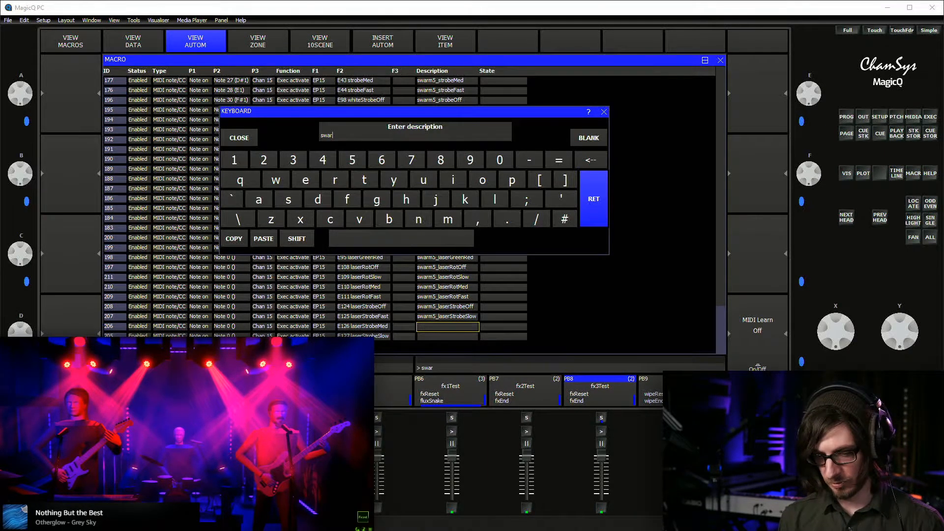
text(m5_laser)
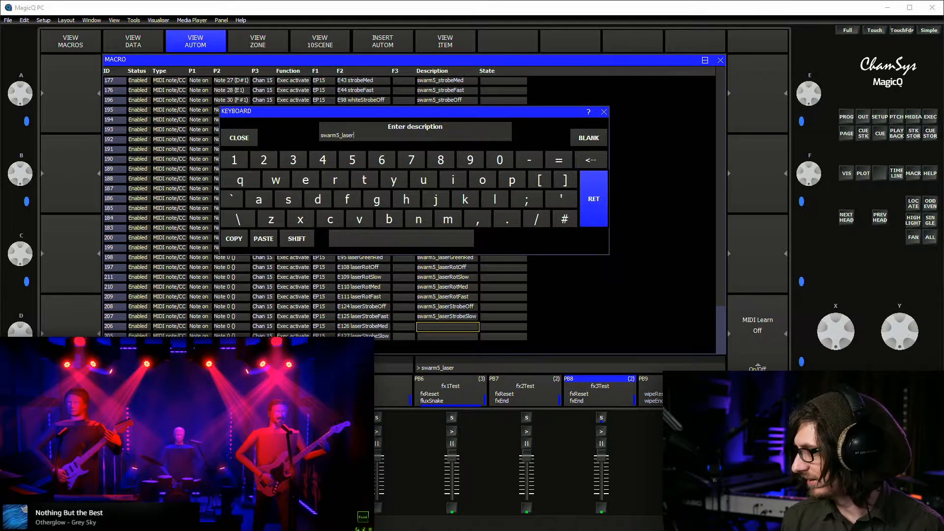
text(Stroe)
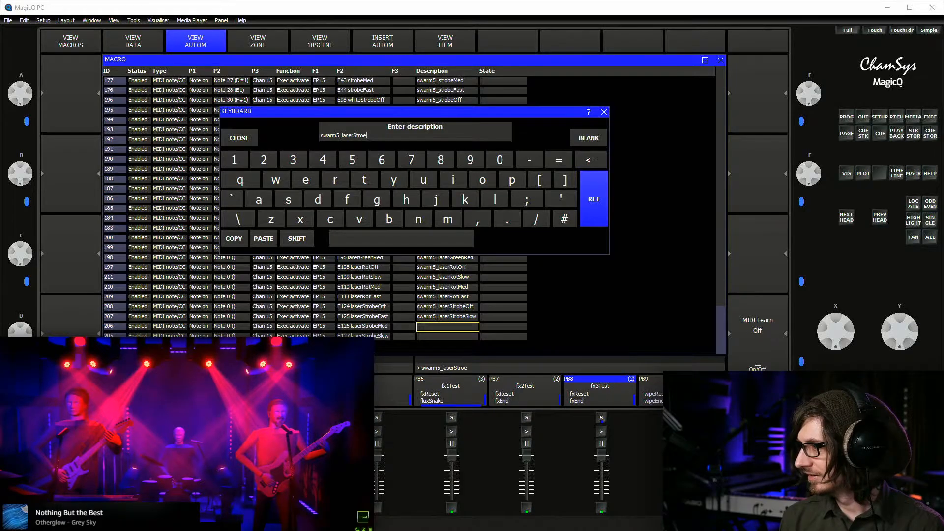
key(BackSpace)
key(BackSpace)
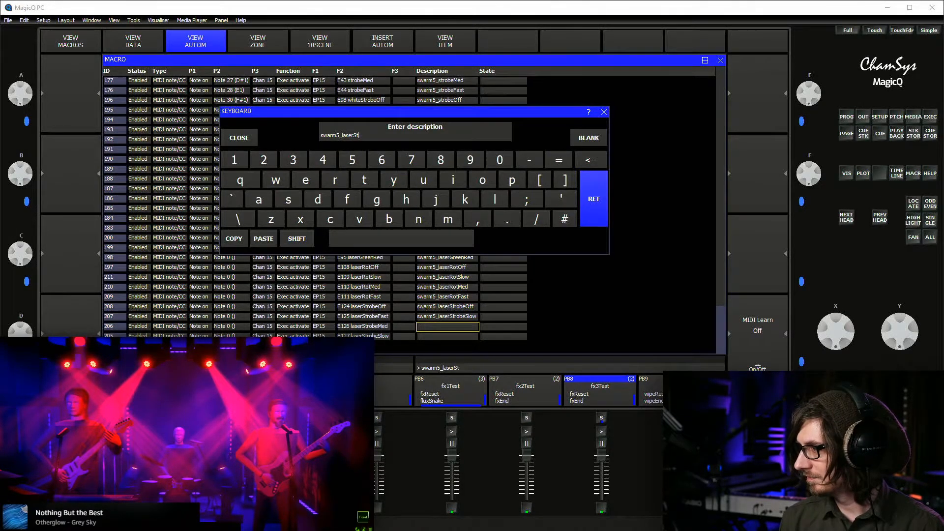
text(StrobeMed)
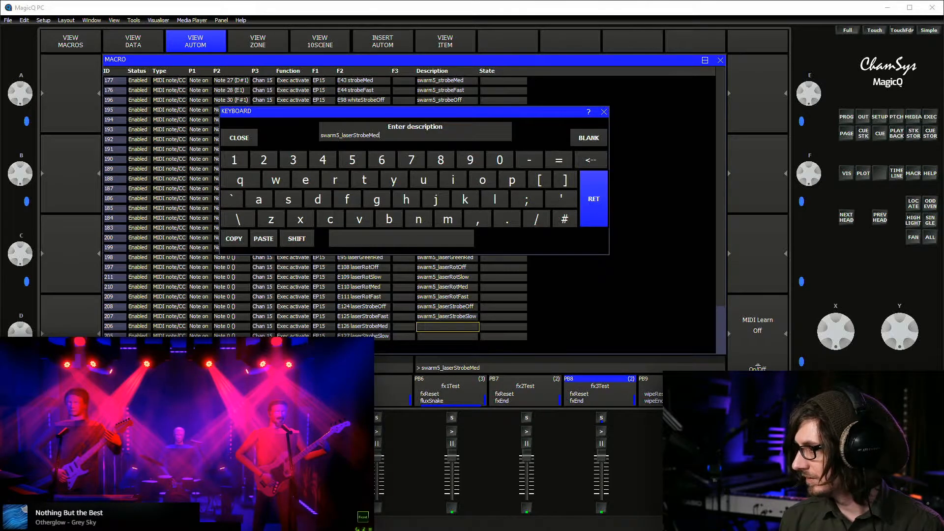
key(Return)
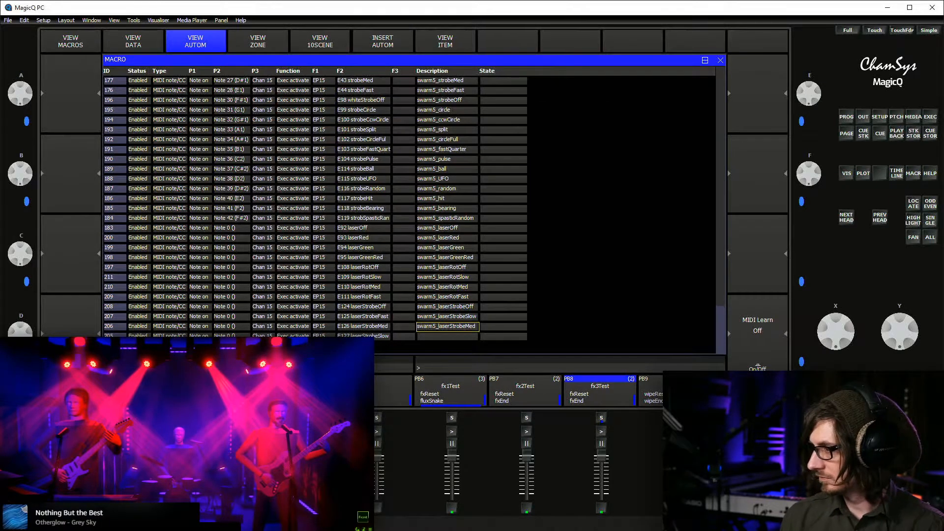
Enter the description swarm5_laserStrobeFast for automation 205
key(Down)
text(swarm5_laser)
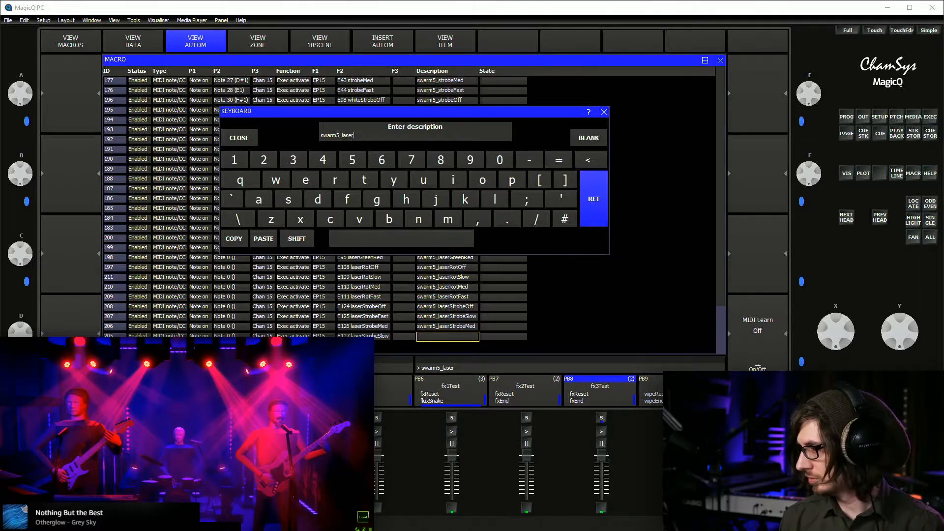
text(StrobeFast)
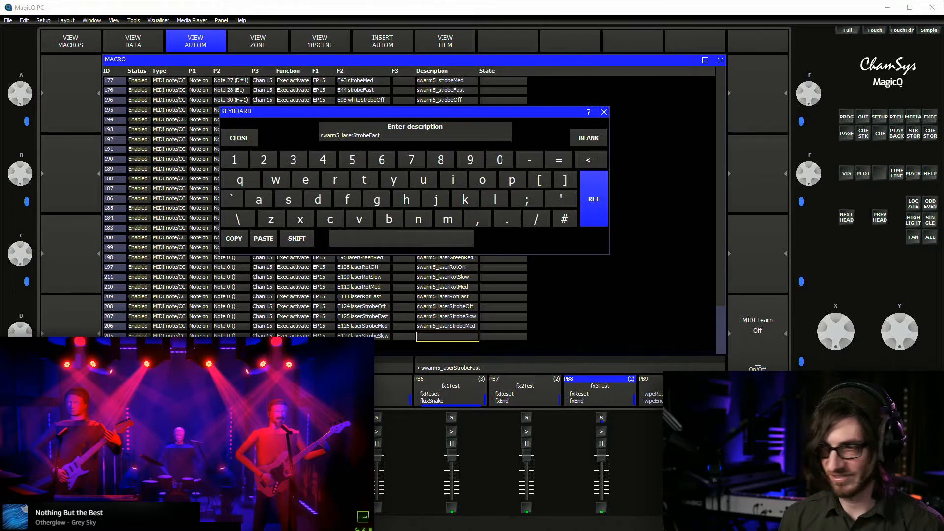
key(Return)
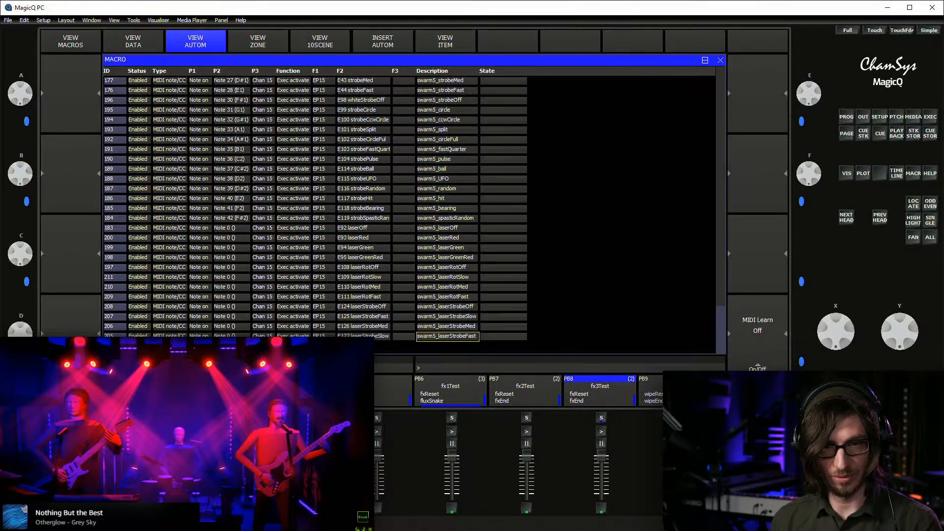
Switch to REAPER and make a time selection from the project start to 0:16.000
key(alt+Tab)
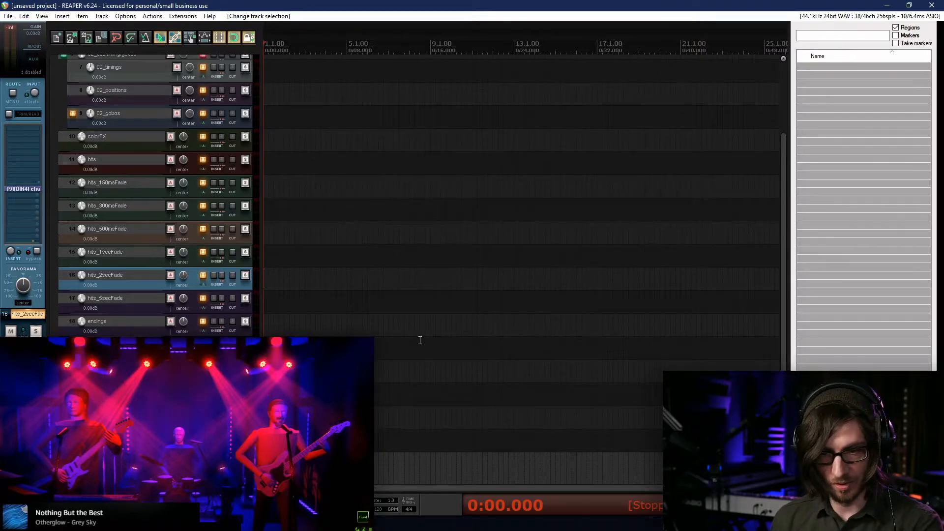
key(alt+Tab)
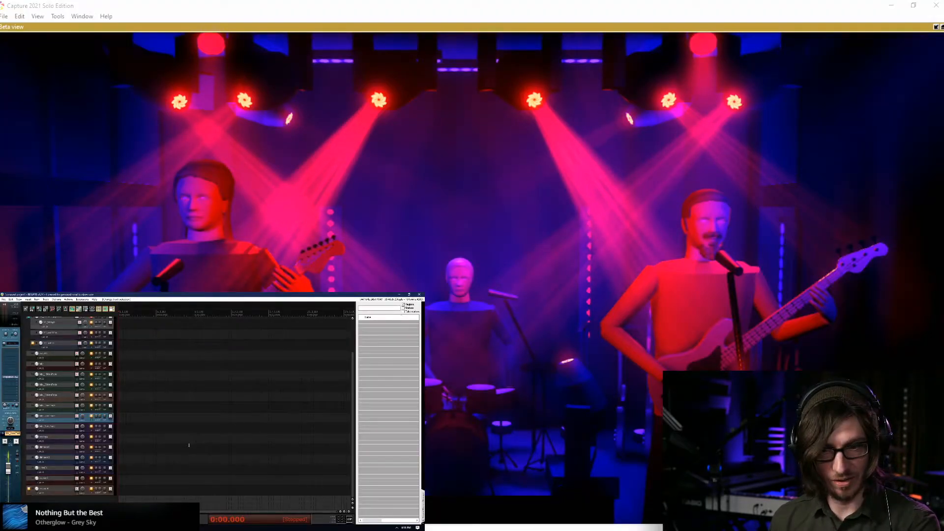
key(alt+Tab)
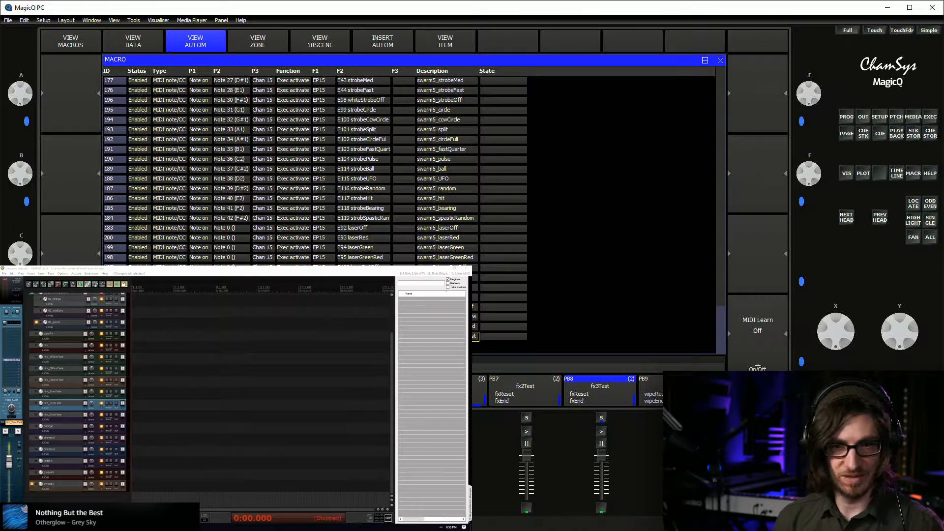
click(48, 397)
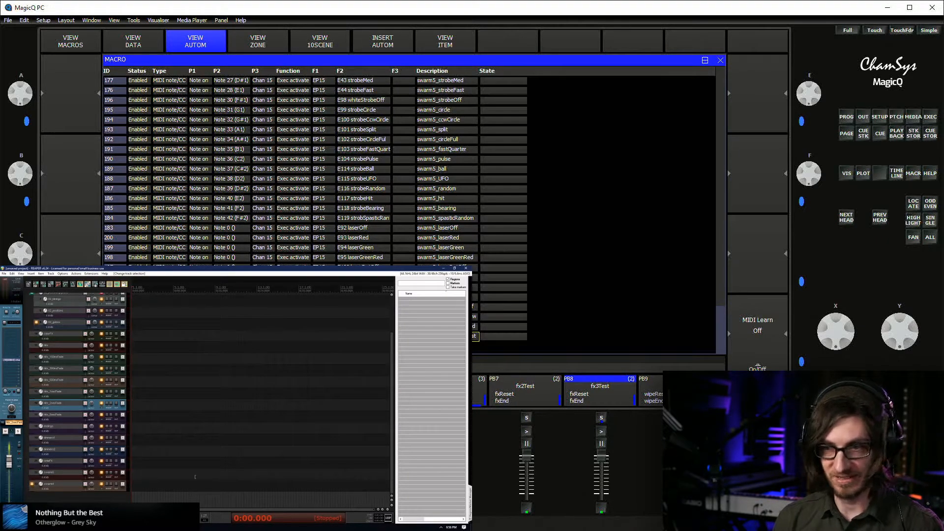
drag(217, 474, 166, 443)
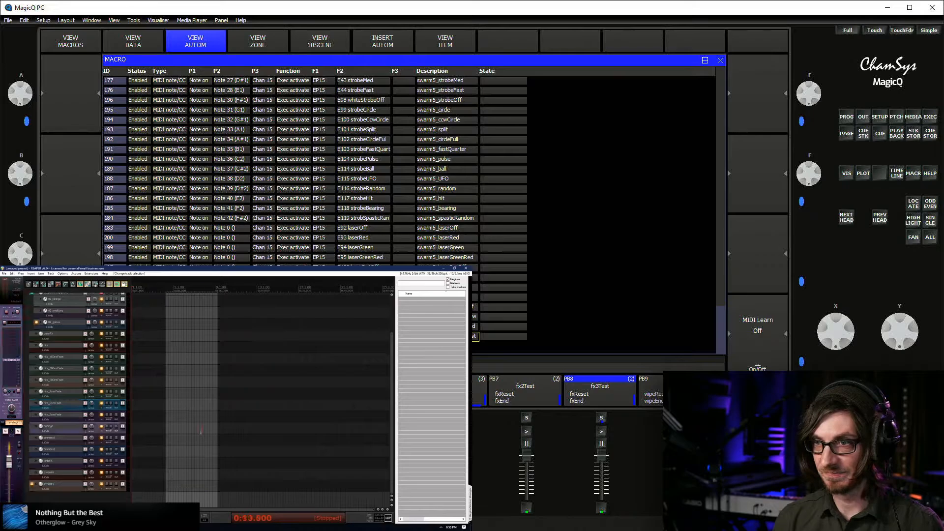
click(214, 384)
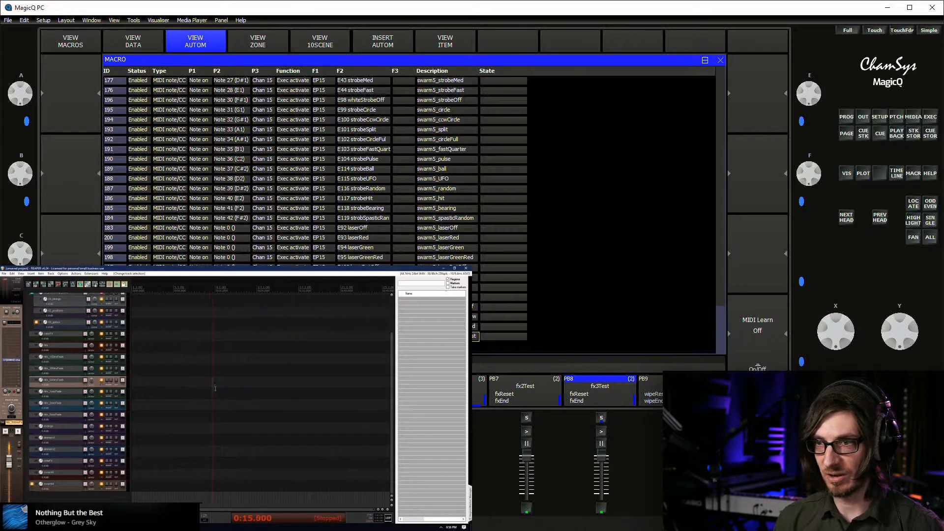
click(216, 390)
drag(214, 390, 87, 421)
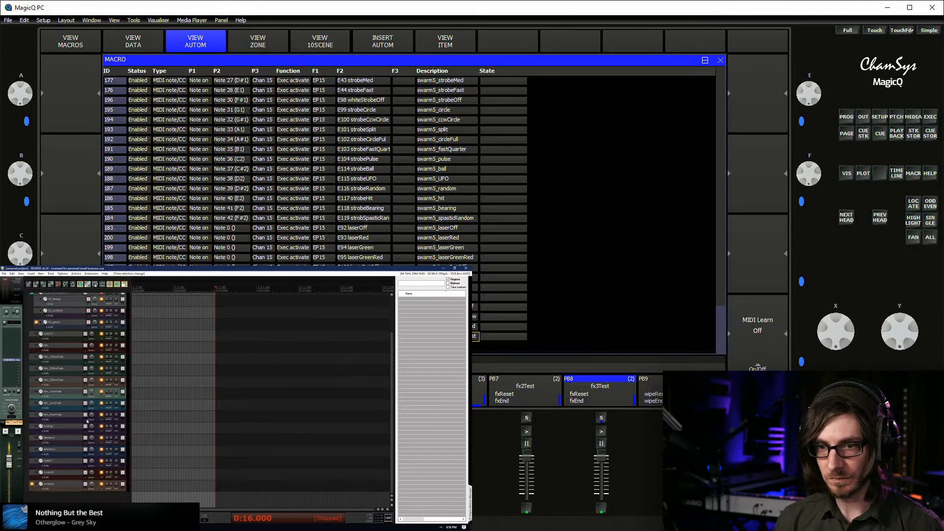
Insert an empty MIDI item on the swarm5 track over the time selection and open it in the MIDI editor
click(55, 476)
key(Insert)
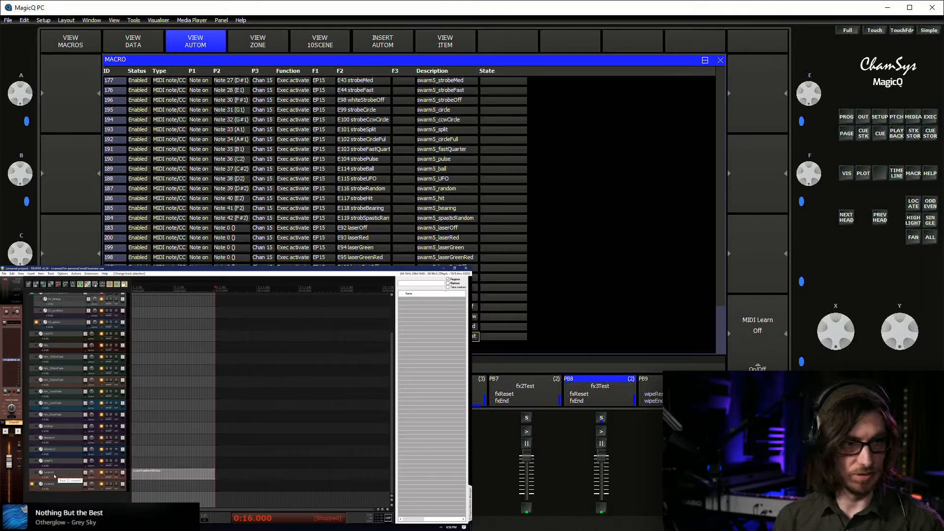
double_click(145, 475)
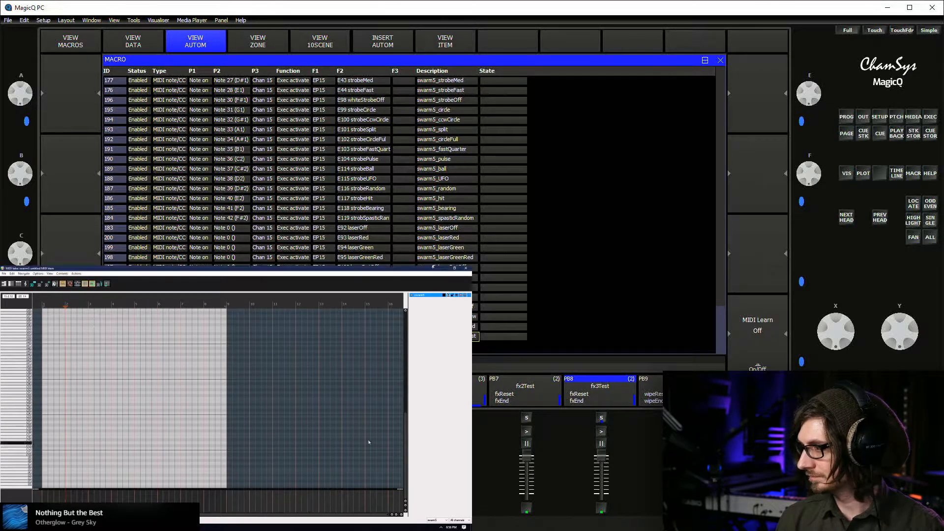
Load the swarm5 note name file into the MIDI editor of the swarm5 item
click(447, 228)
click(233, 228)
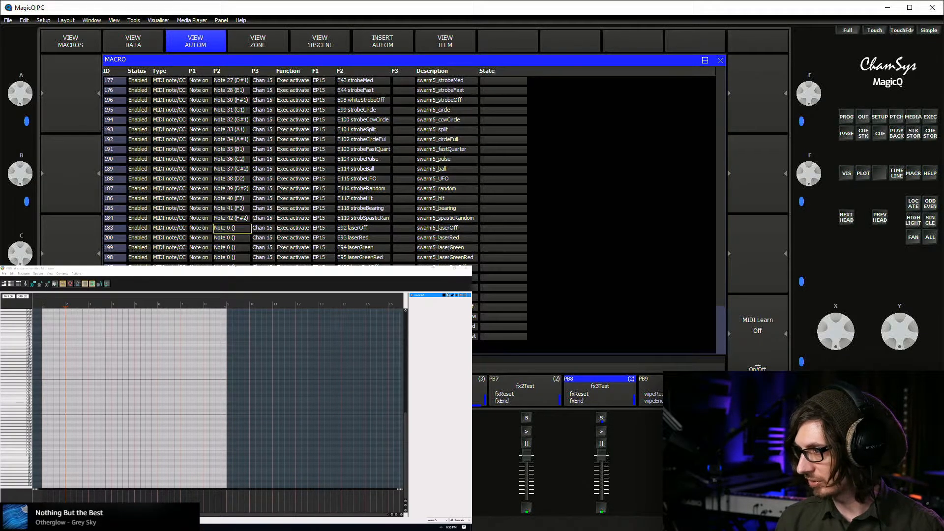
click(4, 274)
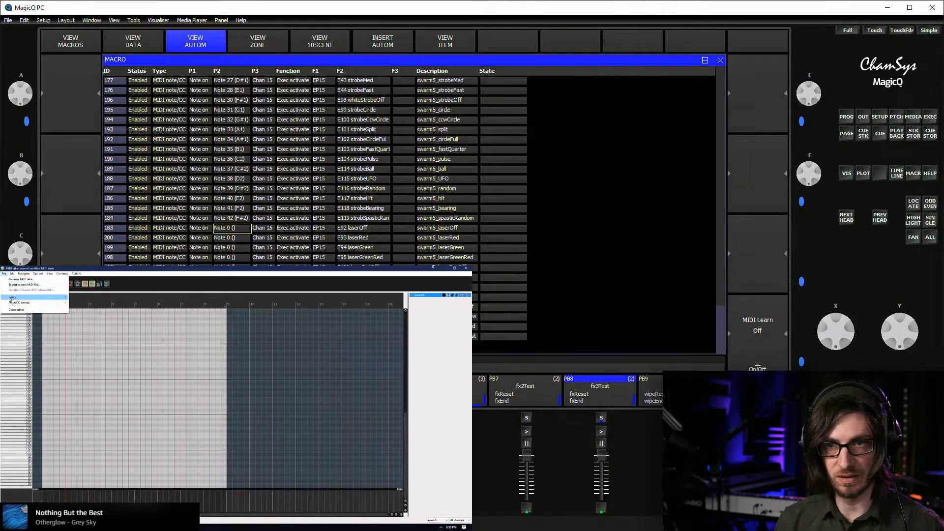
mouse_move(20, 303)
mouse_move(104, 308)
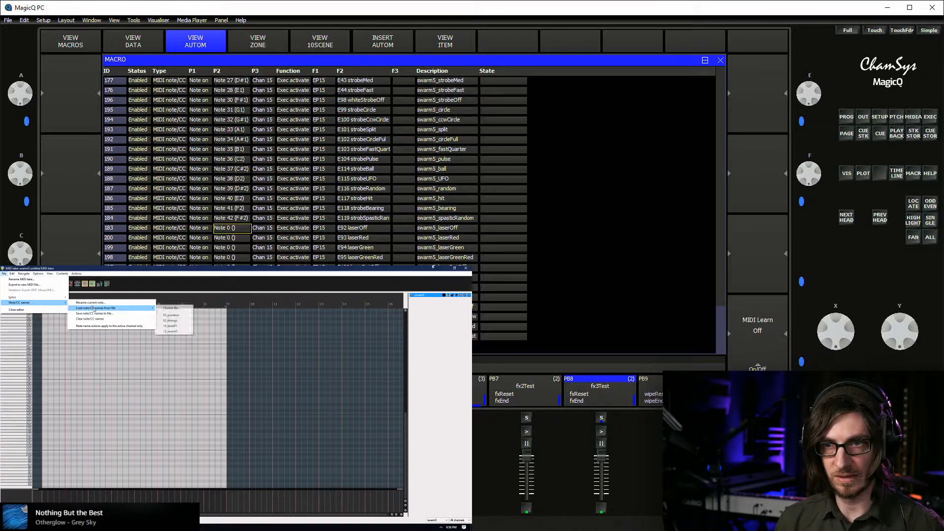
click(172, 332)
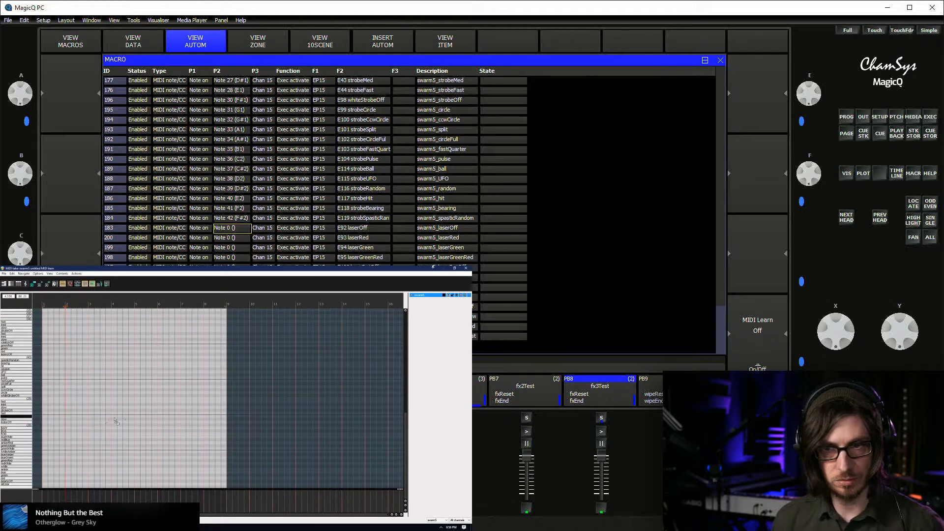
scroll(110, 426, up, 1)
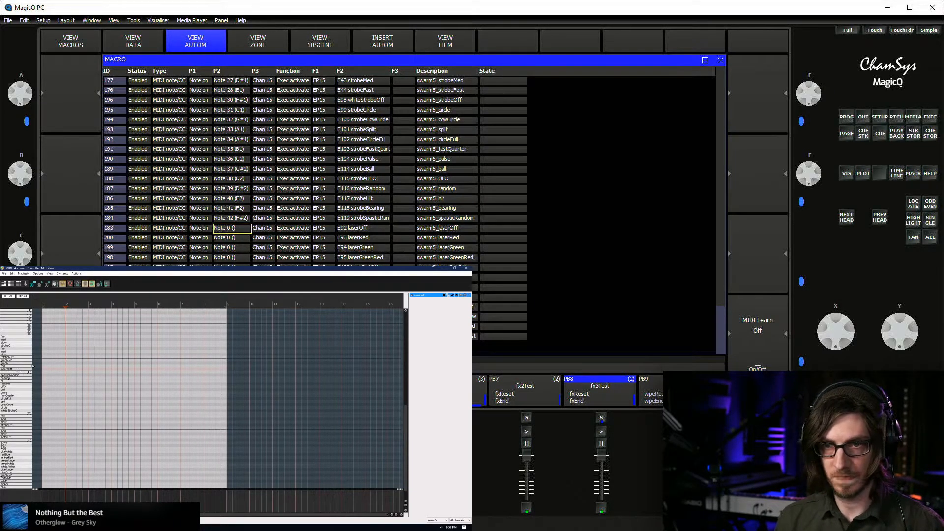
Set the MIDI note of automation 183 (swarm5_laserOff) to 44 and of automation 200 (swarm5_laserRed) to 45
click(232, 228)
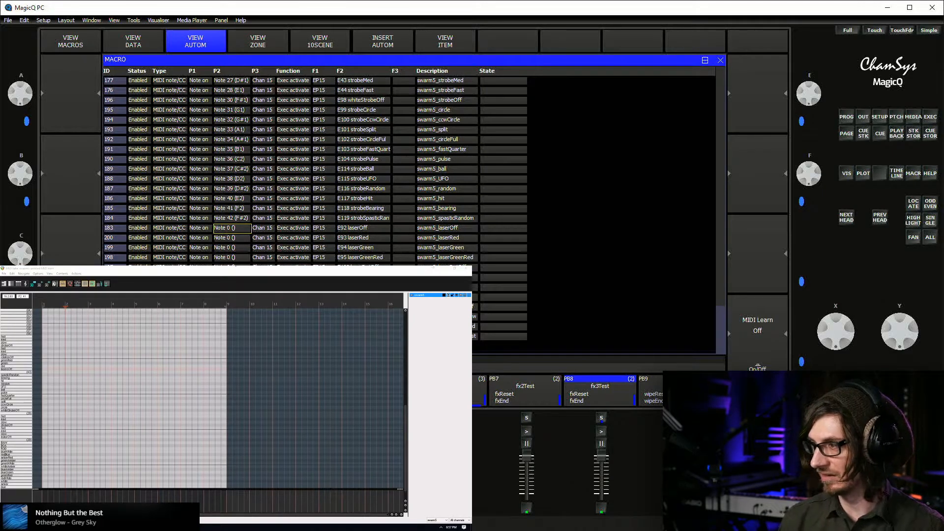
key(Return)
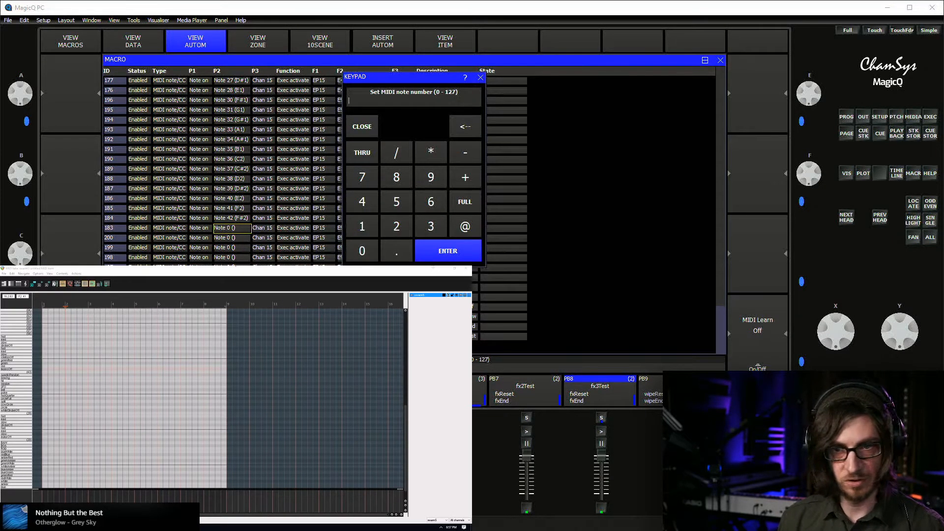
text(44)
key(Return)
key(Down)
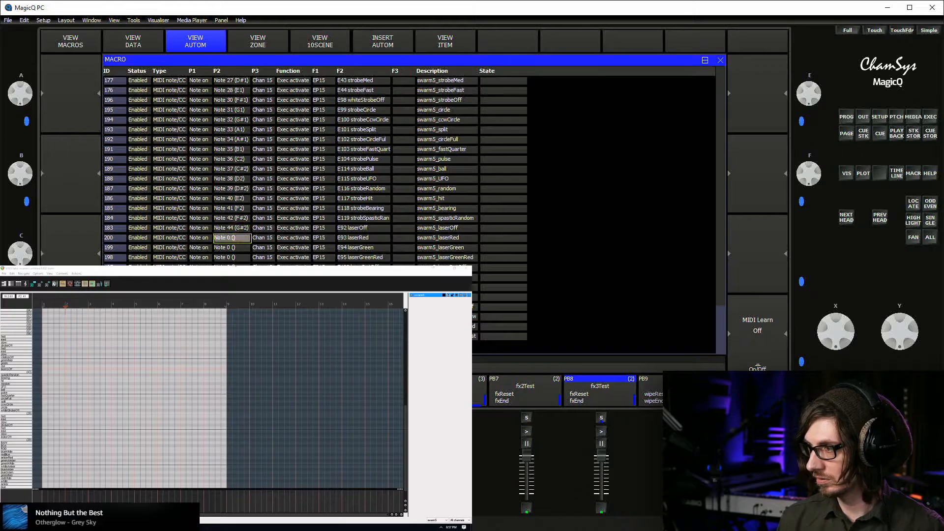
key(Return)
text(45)
key(Return)
Set the MIDI note of automation 199 (swarm5_laserGreen) to 46 and of automation 198 (swarm5_laserGreenRed) to 47
key(Down)
key(Return)
text(46)
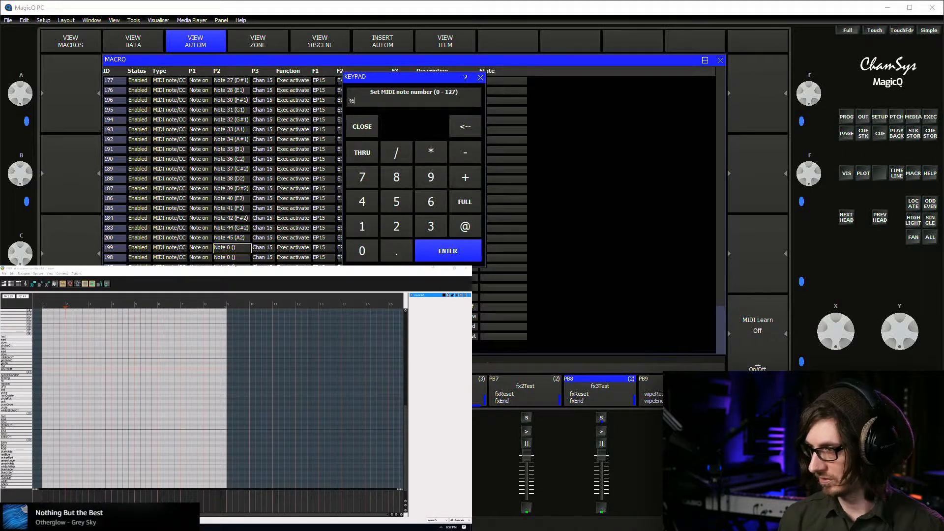
key(Return)
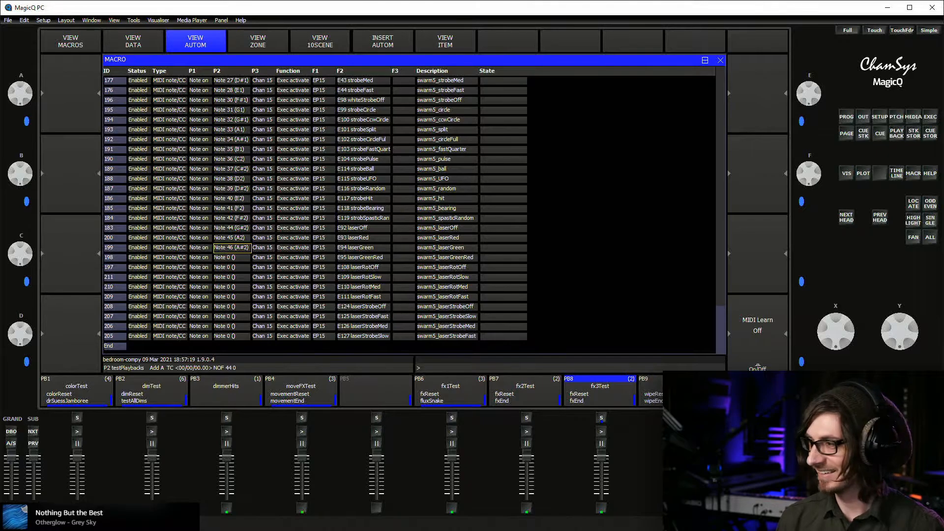
key(Down)
key(Return)
text(47)
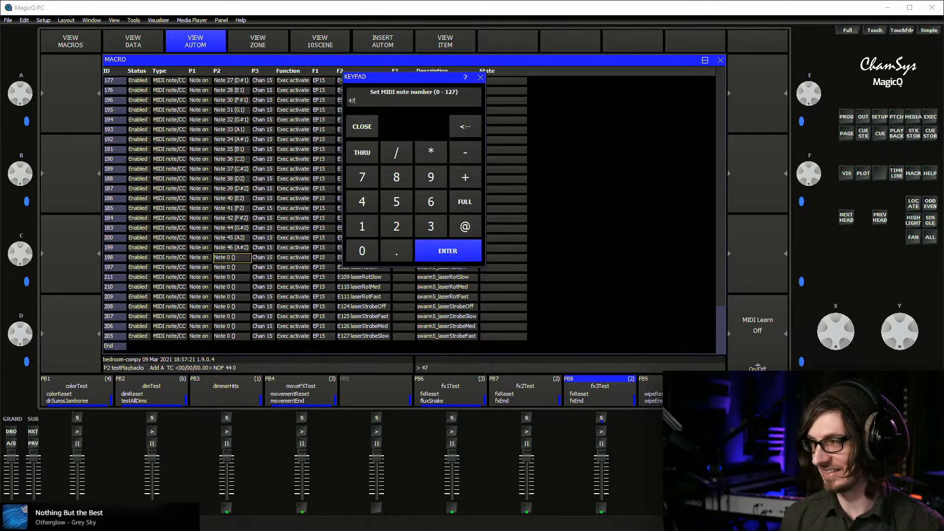
key(Return)
Set the MIDI note of automation 197 (swarm5_laserRotOff) to 48 and of automation 211 (swarm5_laserRotSlow) to 49
key(Down)
key(Return)
text(48)
key(Return)
key(Down)
key(Return)
text(49)
key(Return)
Set the MIDI note of automation 210 (swarm5_laserRotMed) to 50 and of automation 209 (swarm5_laserRotFast) to 51
key(Down)
key(Return)
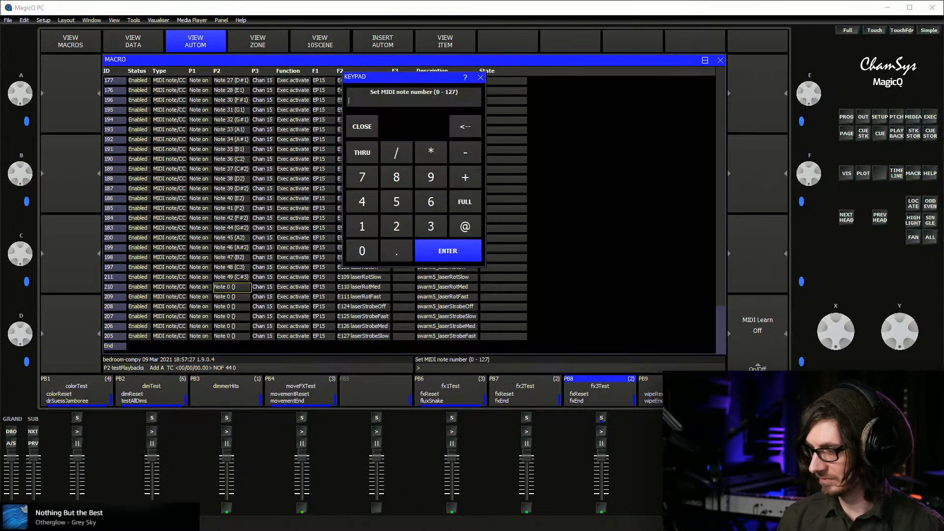
text(50)
key(Return)
key(Down)
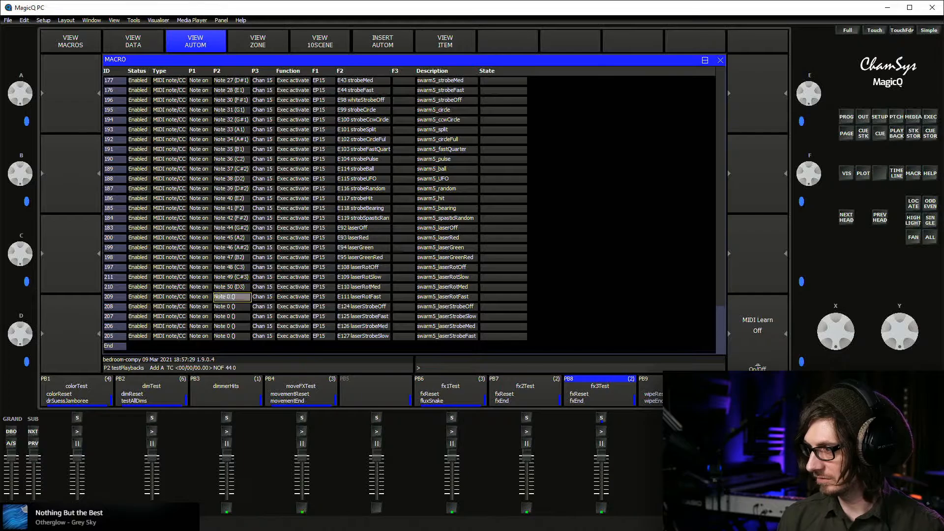
key(Return)
text(51)
key(Return)
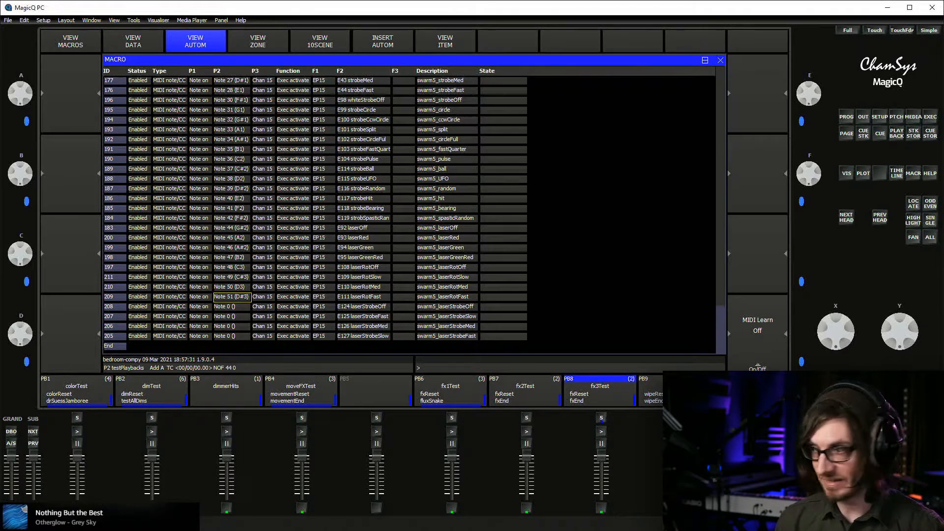
Set the MIDI note of automation 208 (swarm5_laserStrobeOff) to 52 and of automation 207 (swarm5_laserStrobeSlow) to 53
key(Down)
key(Return)
text(52)
key(Return)
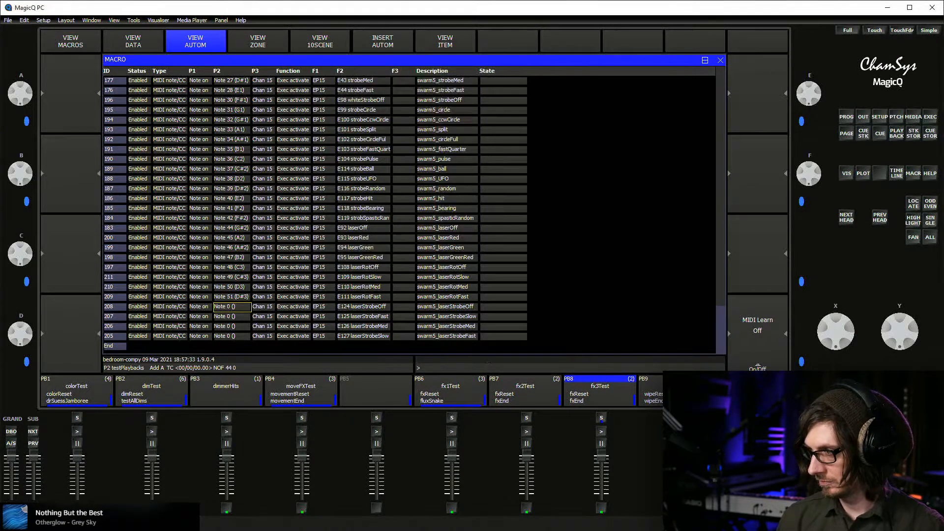
key(Down)
key(Return)
text(53)
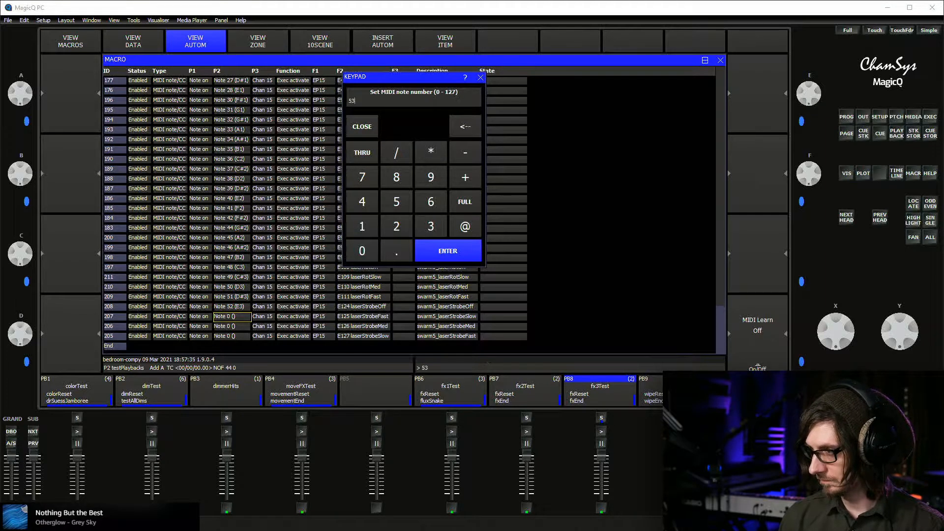
key(Return)
Set the MIDI note of automation 206 (swarm5_laserStrobeMed) to 54 and of automation 205 (swarm5_laserStrobeFast) to 55
key(Down)
key(Return)
text(54)
key(Return)
key(Down)
key(Return)
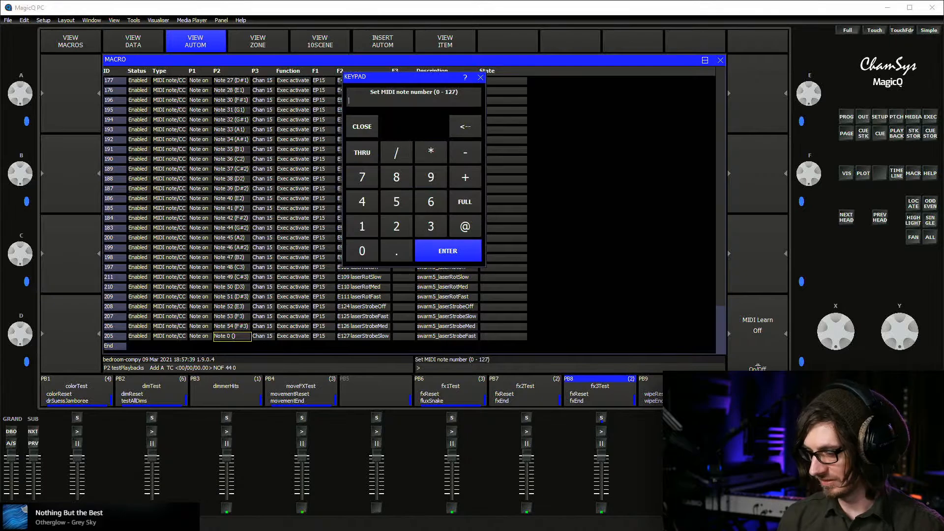
text(55)
key(Return)
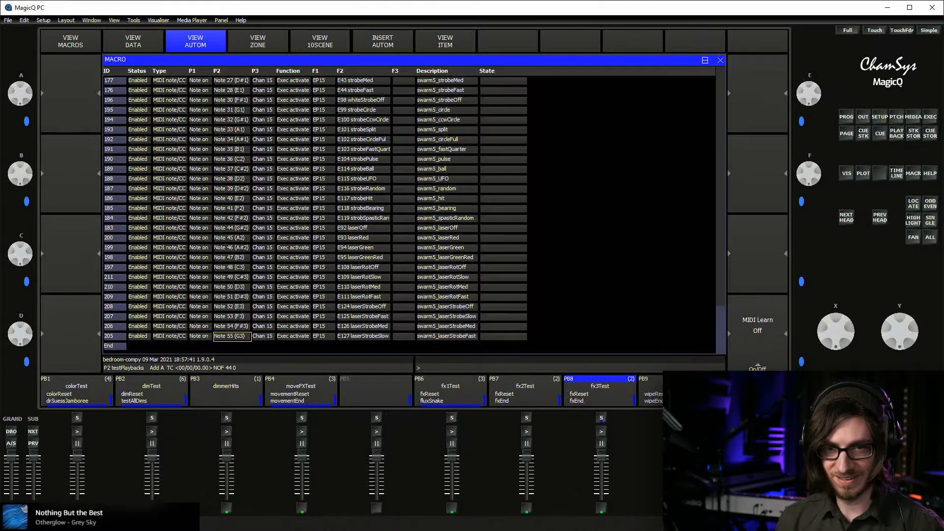
Show the swarm5 execute page and test the laser colours with a REAPER note moved from the off row up to greenRed
key(alt+e)
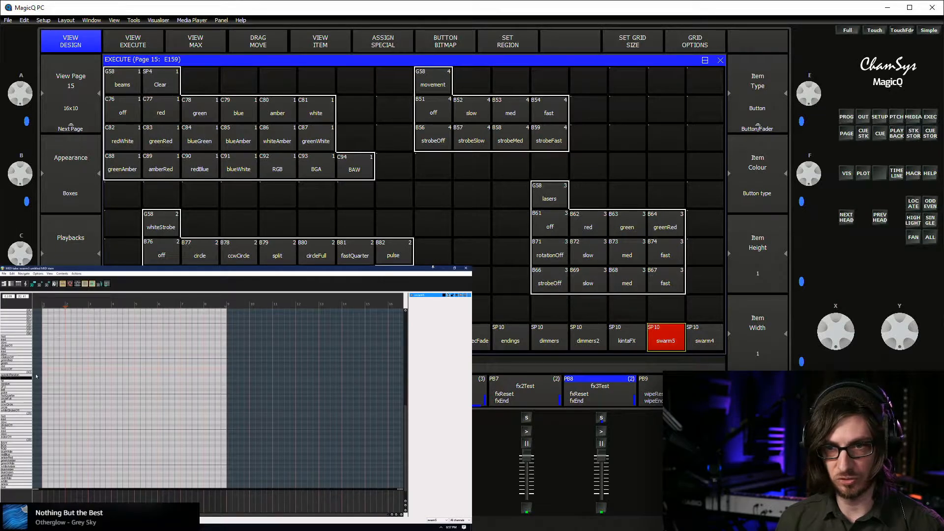
drag(44, 370, 60, 369)
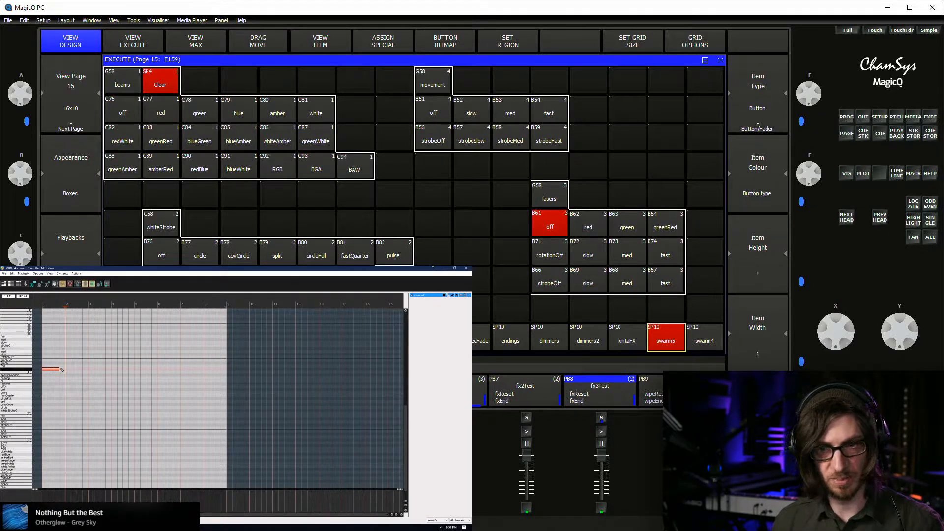
drag(58, 370, 58, 366)
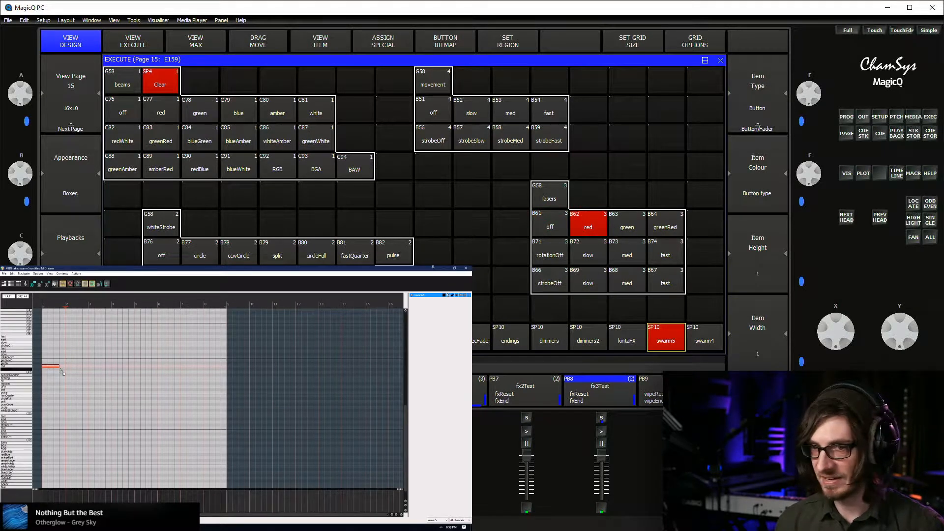
key(Up)
key(Up)
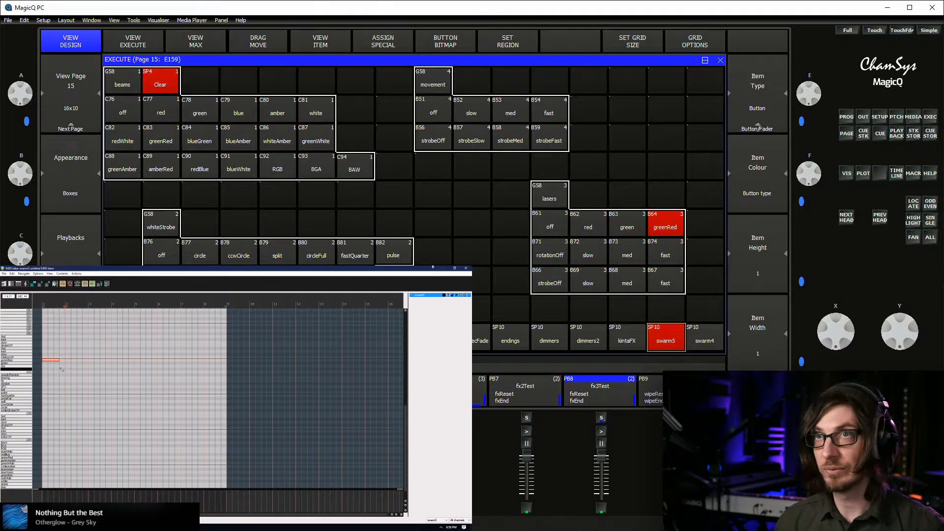
Test the laser rotation and strobe triggers by moving the note up row by row to the fast strobe
key(Up)
key(Up)
key(Up)
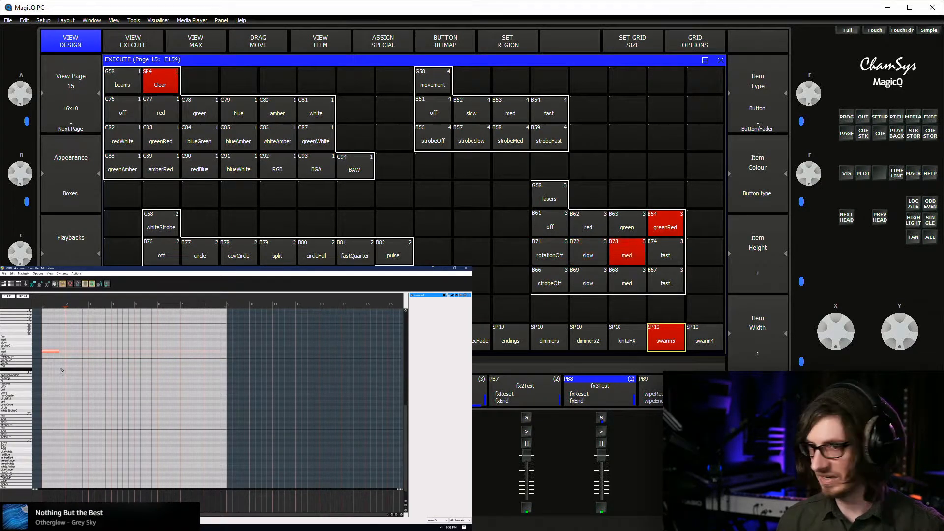
key(Up)
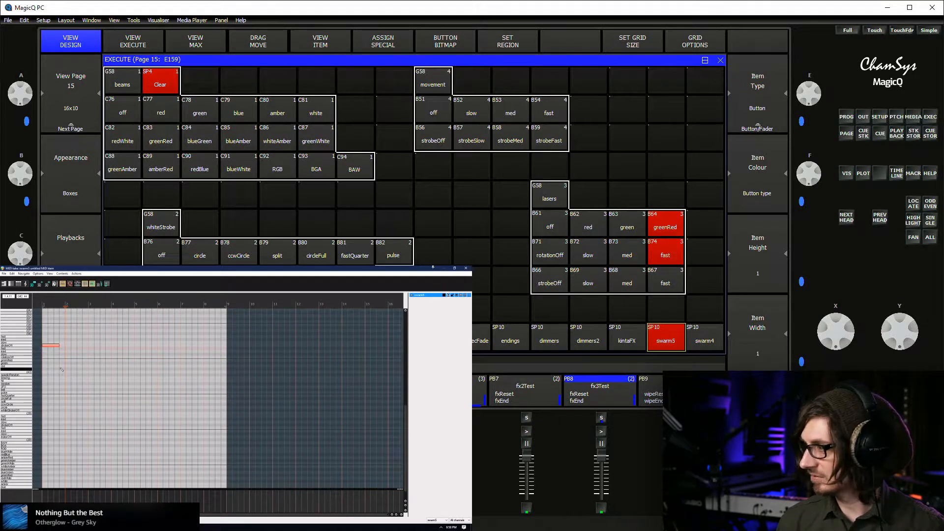
key(Up)
key(Up)
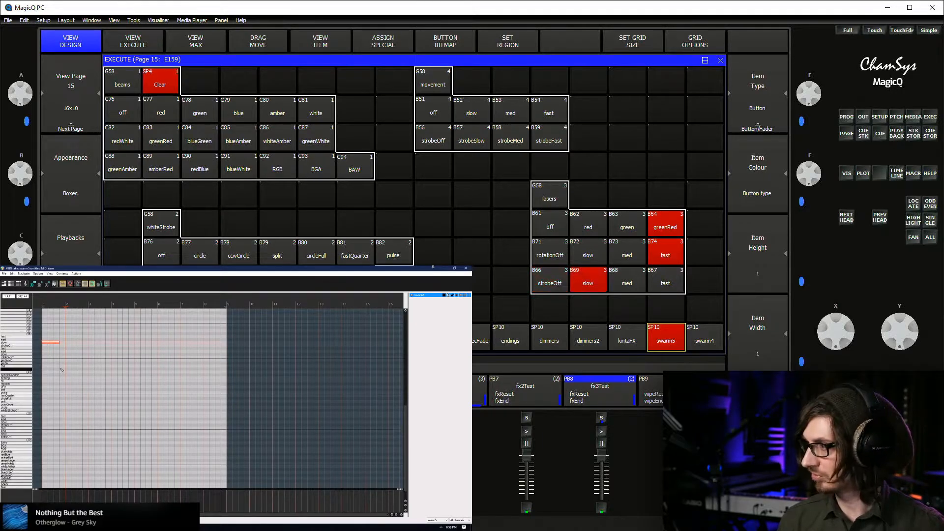
key(Up)
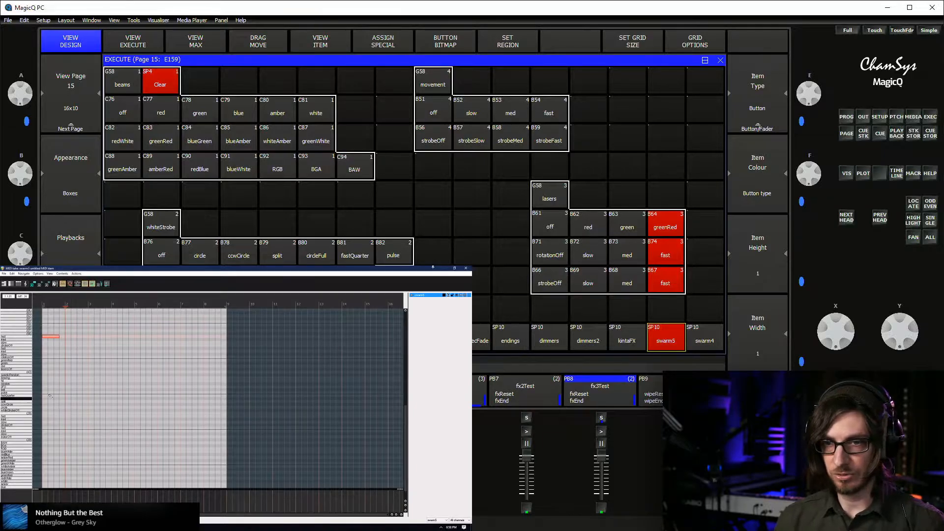
scroll(64, 427, down, 1)
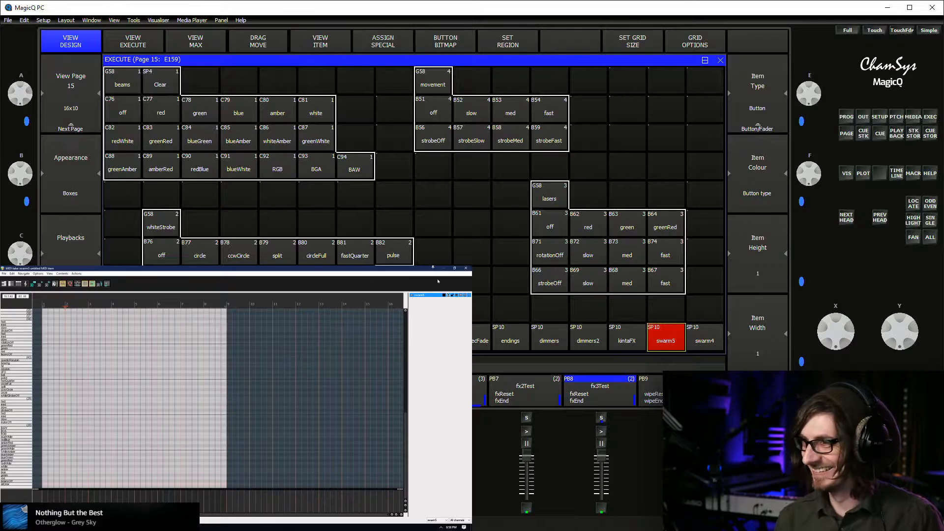
Close the MIDI editor and expand the collapsed folder track at the start of the REAPER track list
click(466, 268)
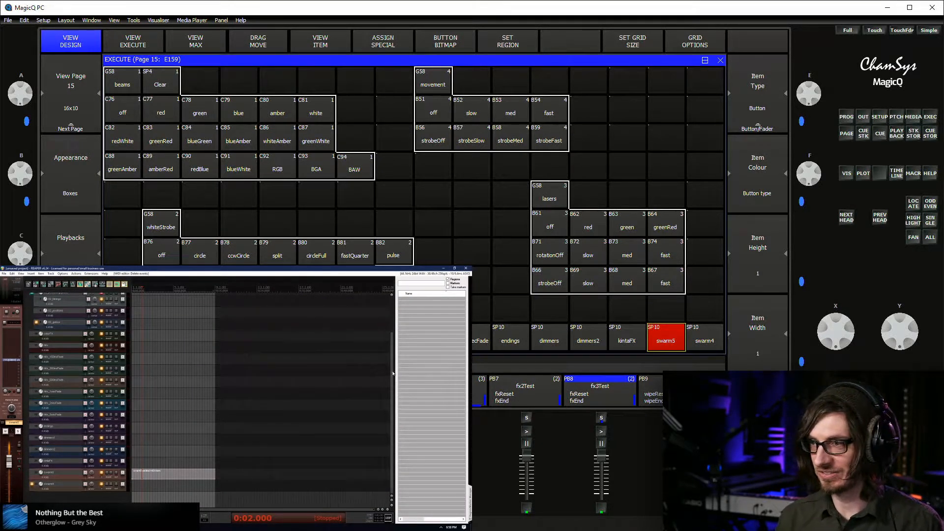
scroll(77, 317, up, 4)
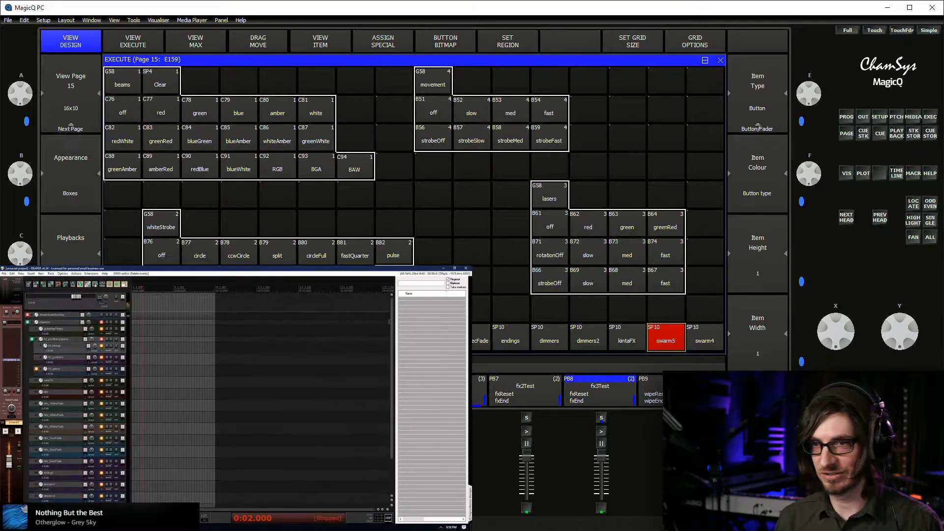
click(75, 317)
Adjust the volume of the first track inside the expanded folder
click(43, 327)
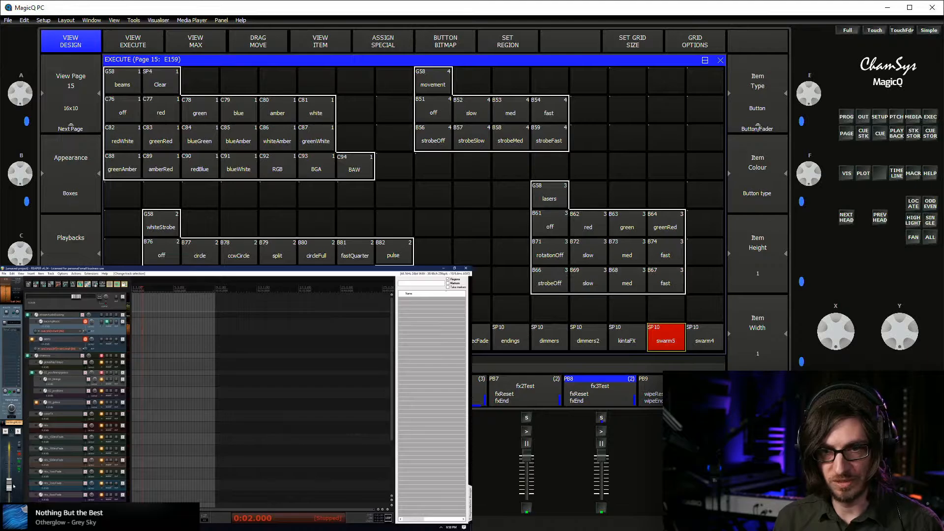
mouse_move(9, 485)
drag(10, 486, 10, 486)
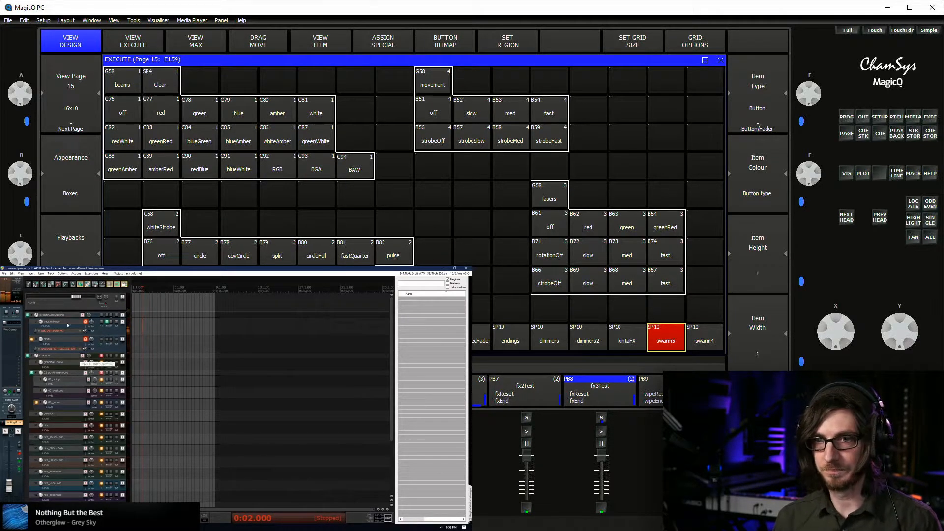
right_click(31, 343)
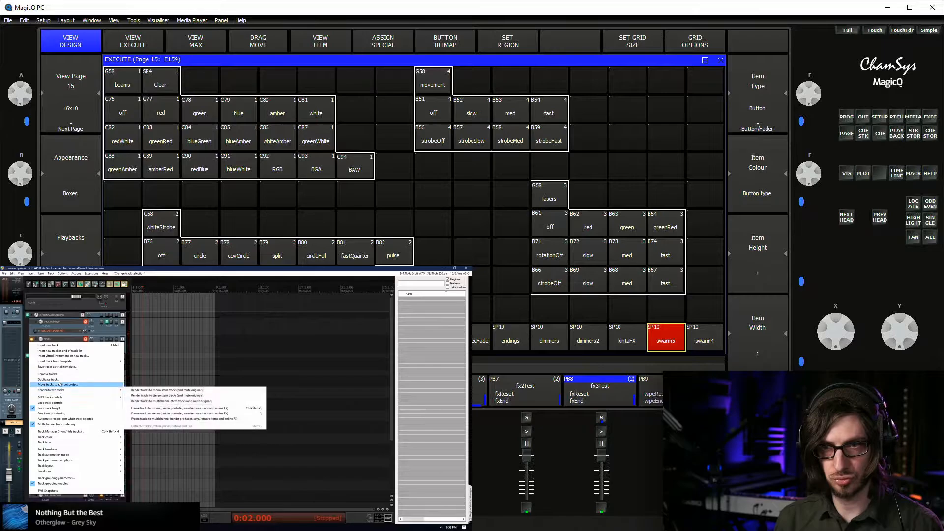
click(60, 367)
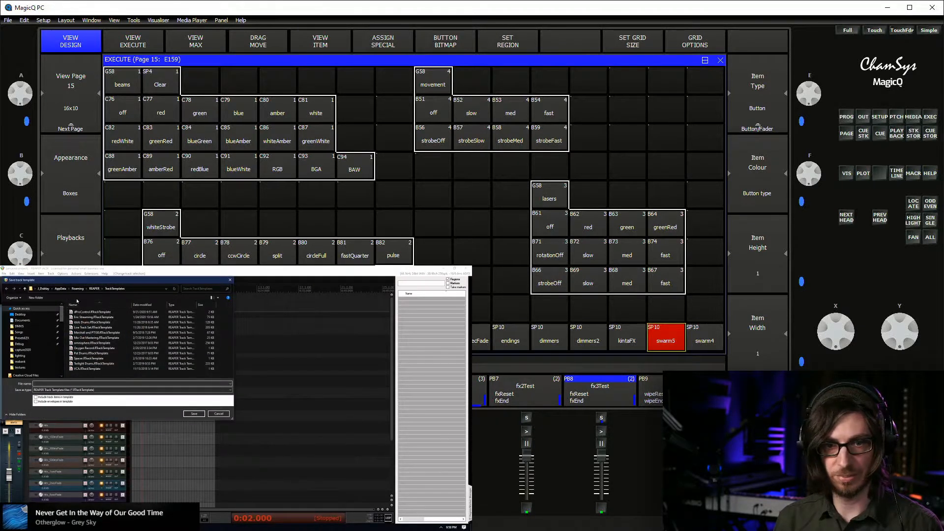
click(167, 288)
click(63, 294)
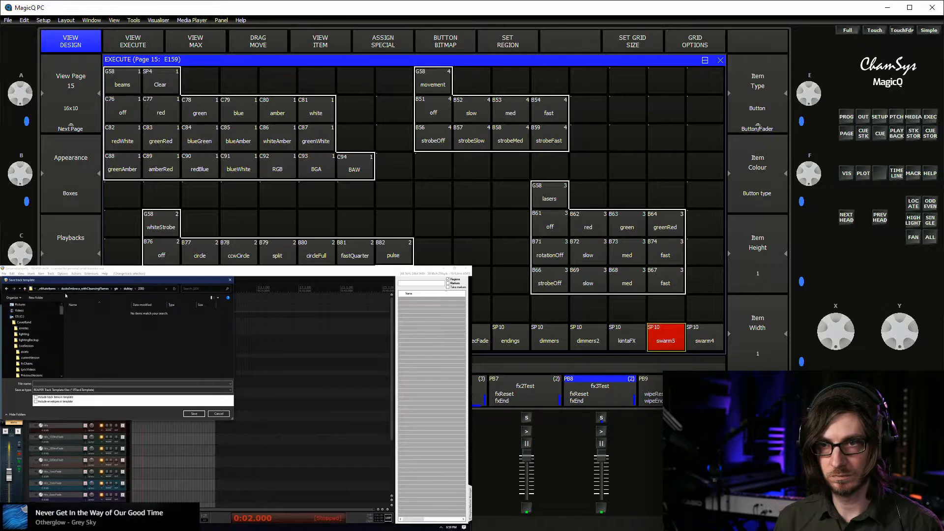
click(174, 289)
click(150, 297)
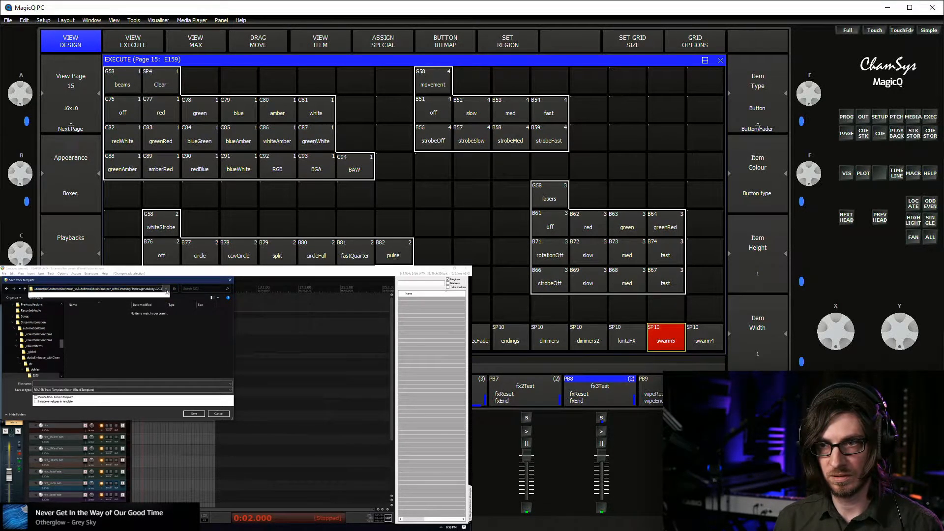
click(167, 292)
click(105, 299)
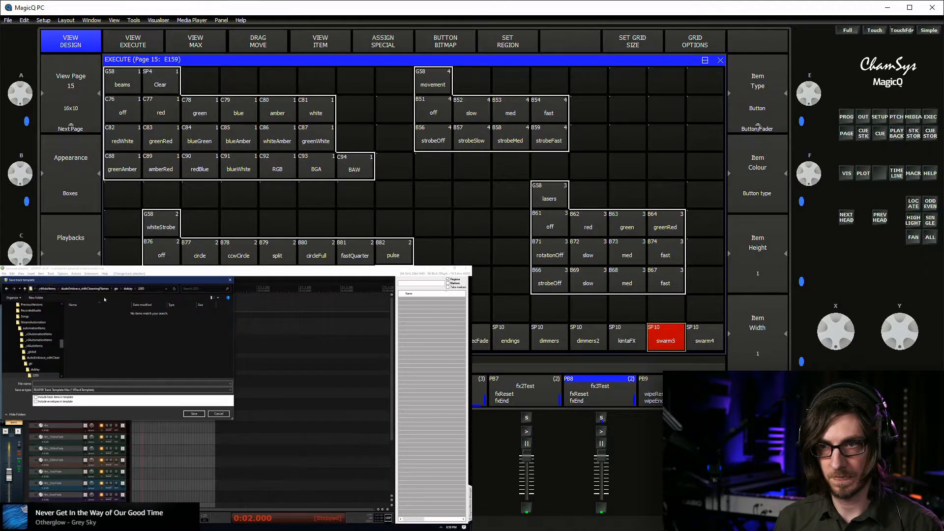
click(33, 328)
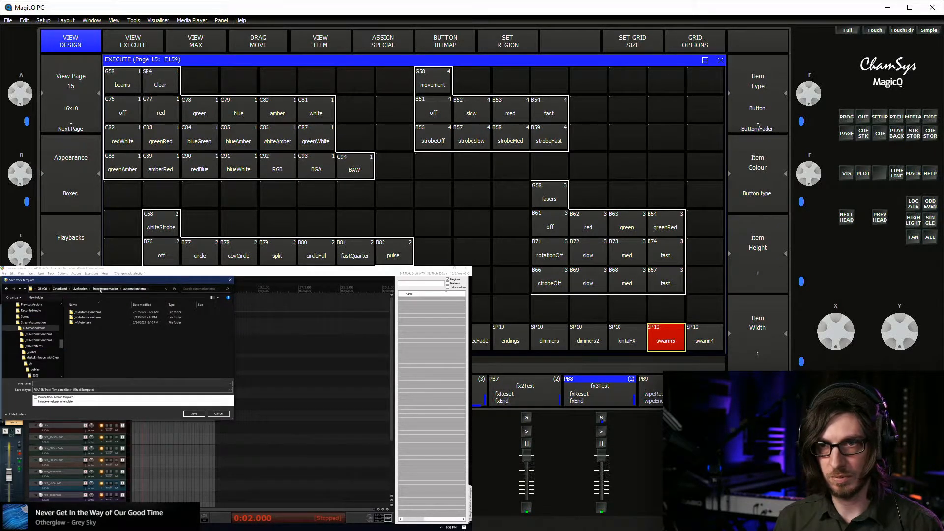
click(73, 290)
click(93, 351)
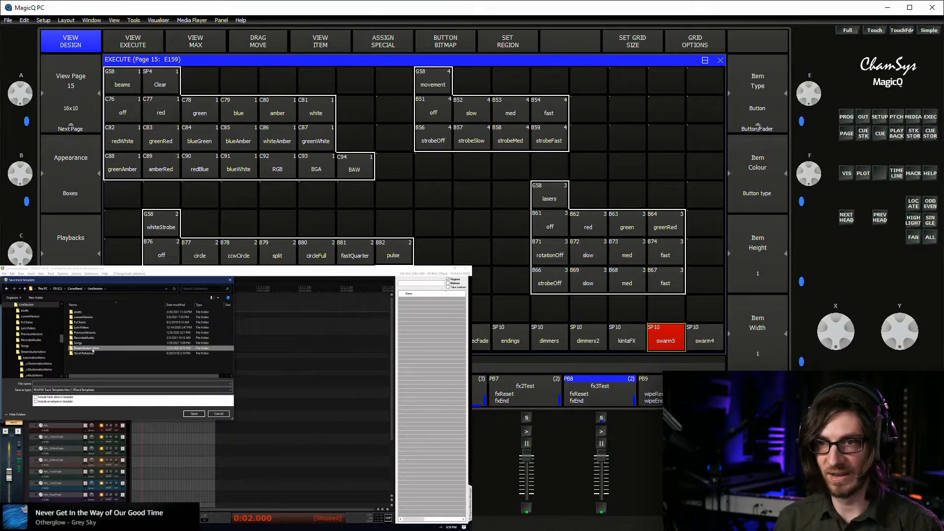
key(Escape)
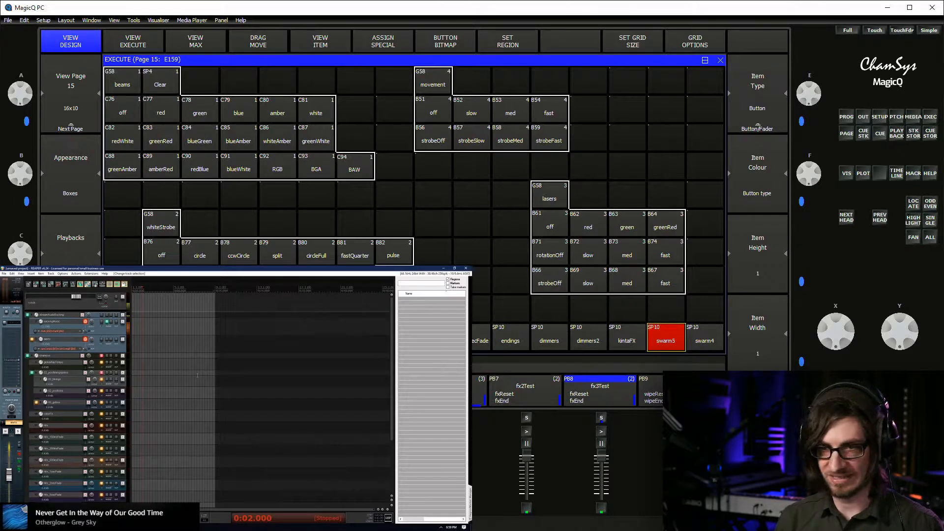
Delete the test MIDI item from the swarm5 track and show the kintaFX execute page
key(grave)
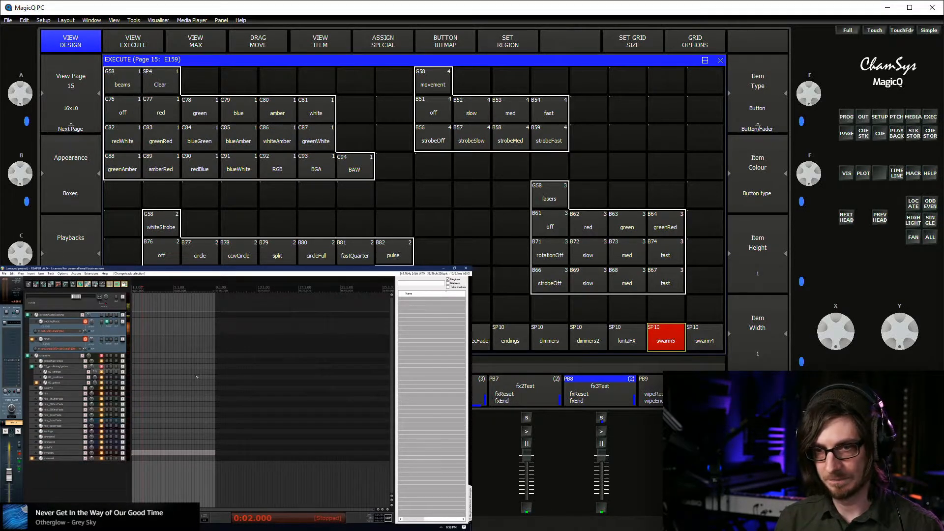
scroll(197, 377, down, 3)
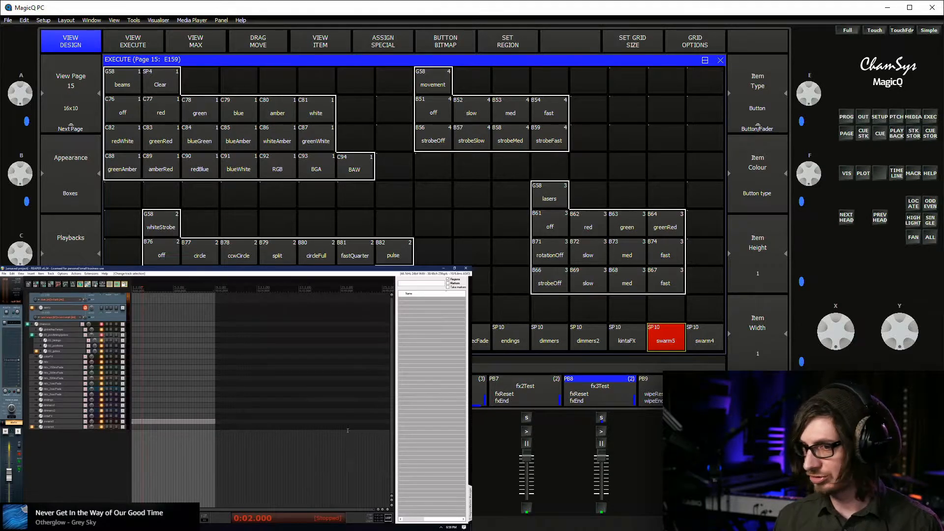
key(Delete)
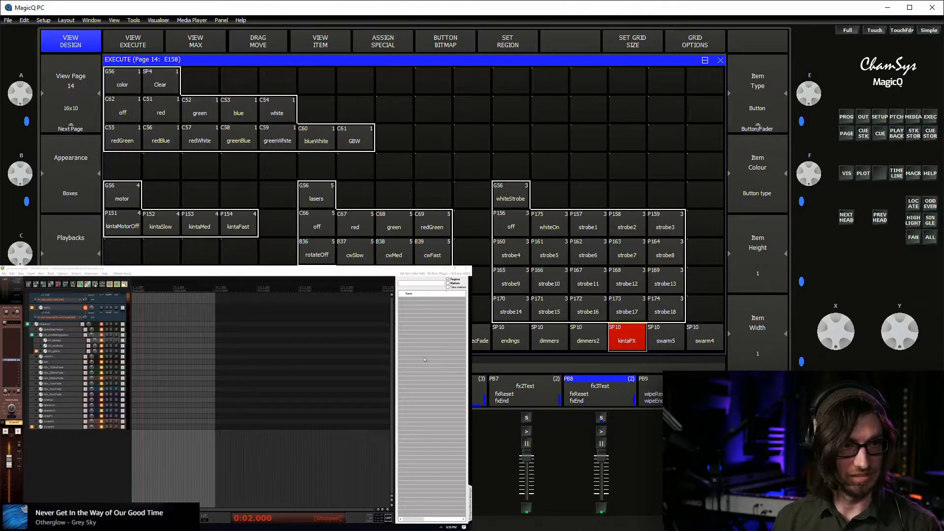
Add a MIDI item spanning a shorter time selection on the kintaFX track and open it in the MIDI editor
click(250, 359)
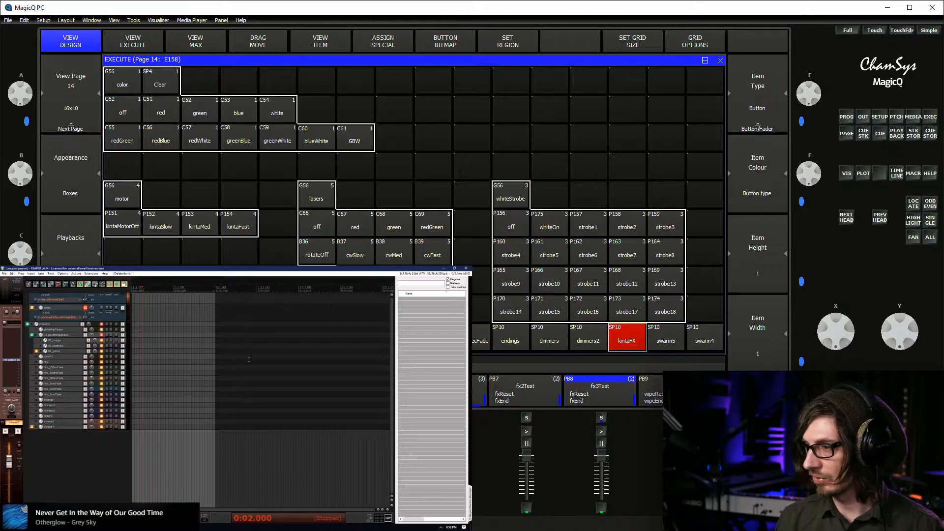
scroll(152, 349, down, 2)
click(55, 418)
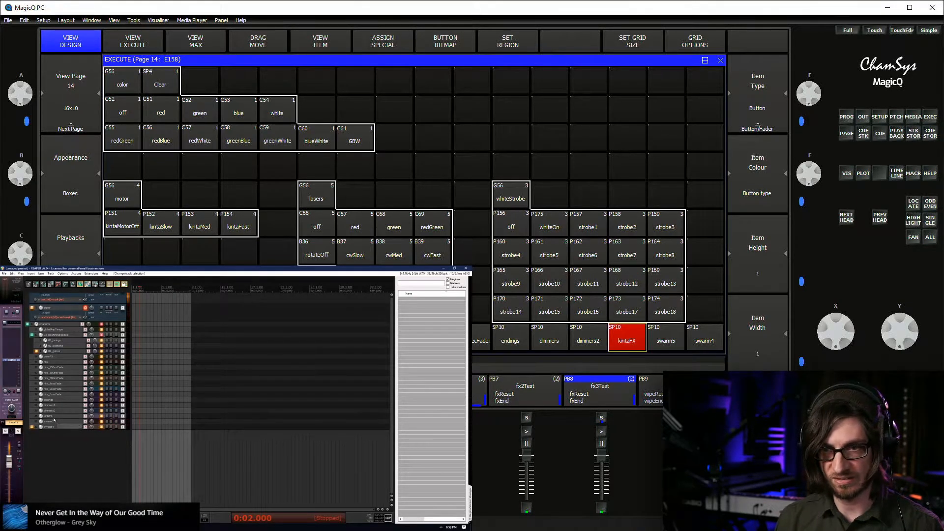
key(ctrl+v)
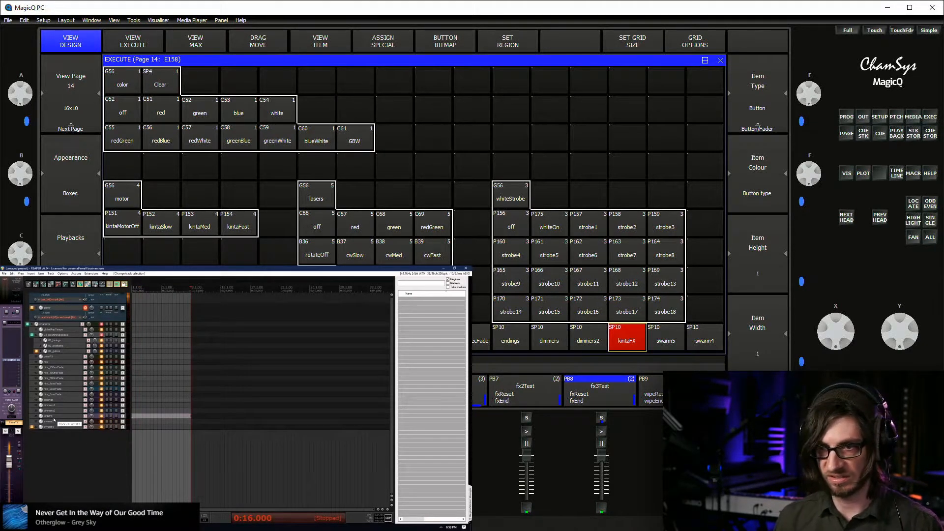
click(135, 417)
Move the note at the start of the kintaFX item up to the red row to test the red trigger
scroll(113, 339, up, 3)
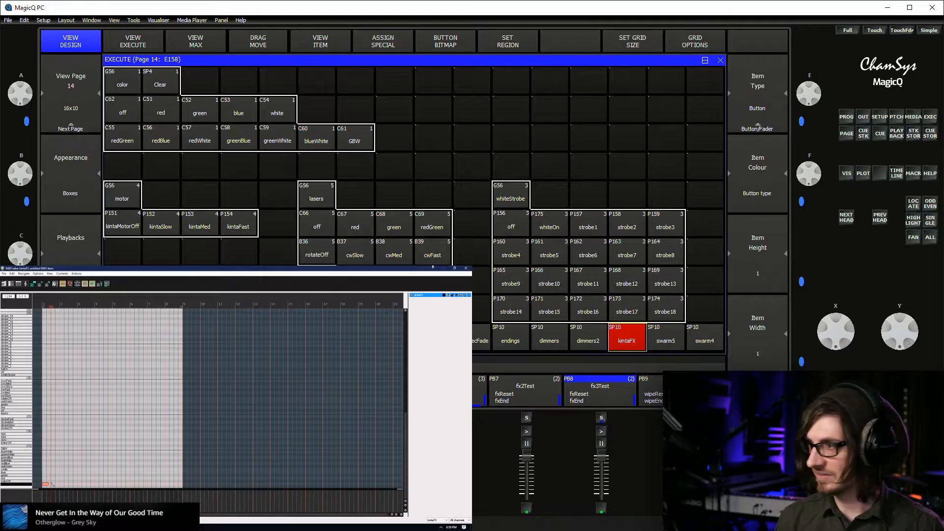
scroll(52, 485, up, 3)
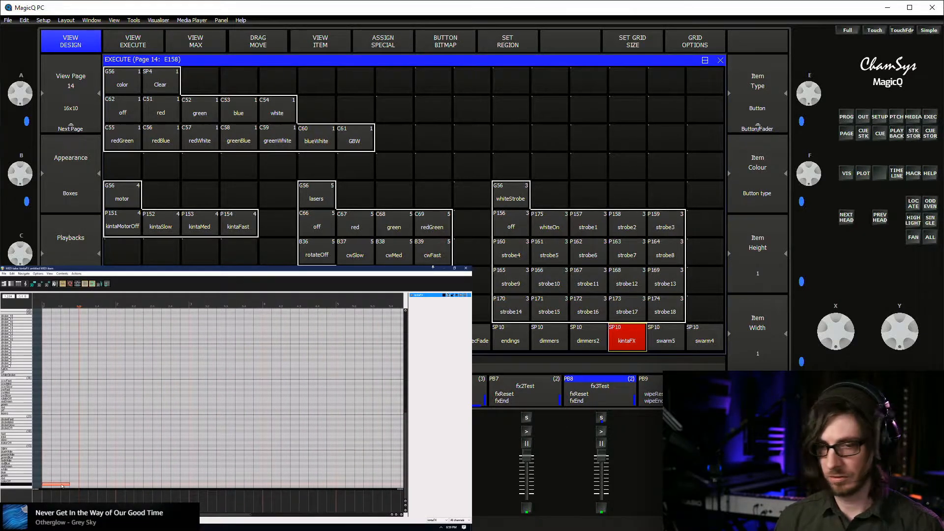
drag(63, 486, 62, 483)
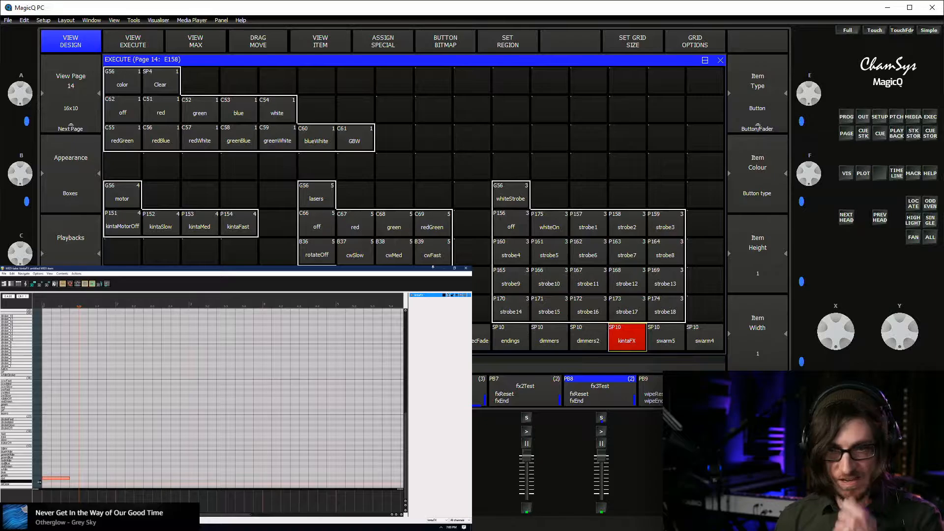
key(ctrl+z)
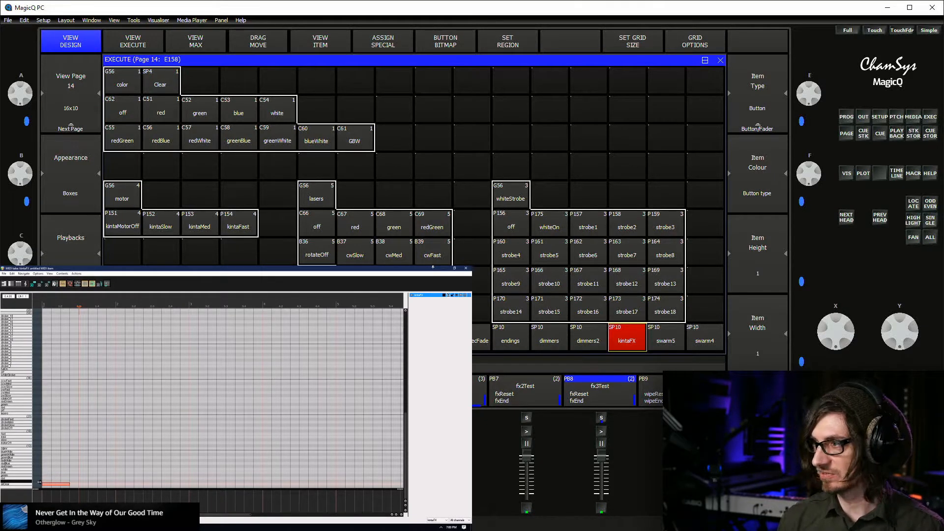
key(Up)
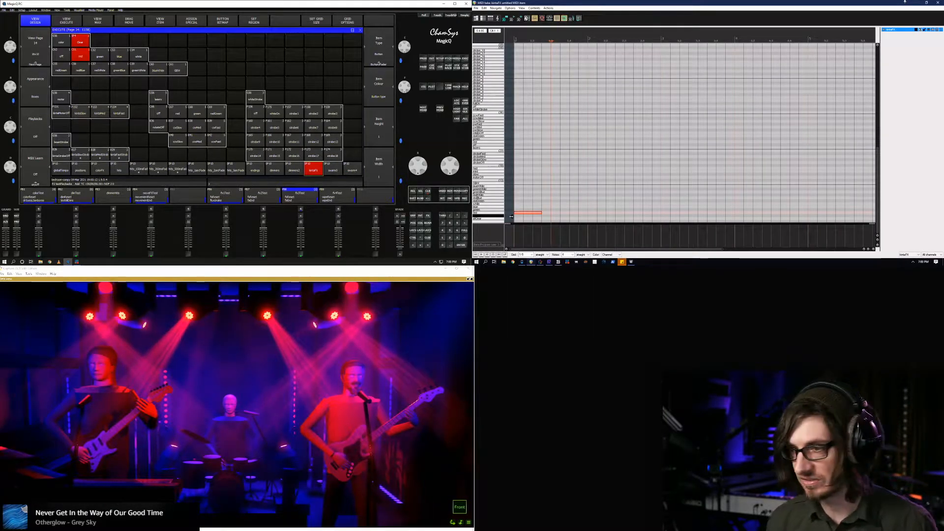
Black out the rest of the rig from the cue store and retrigger the red kintaFX note
click(465, 67)
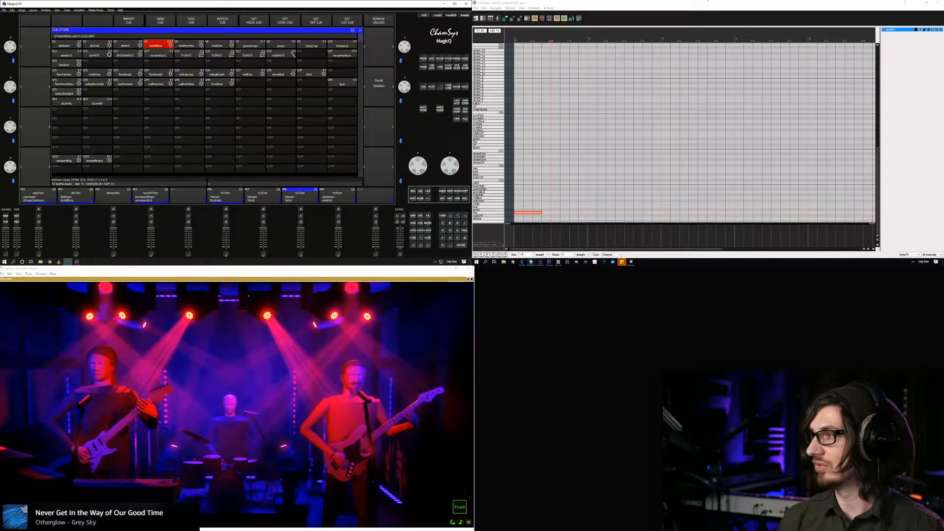
click(527, 214)
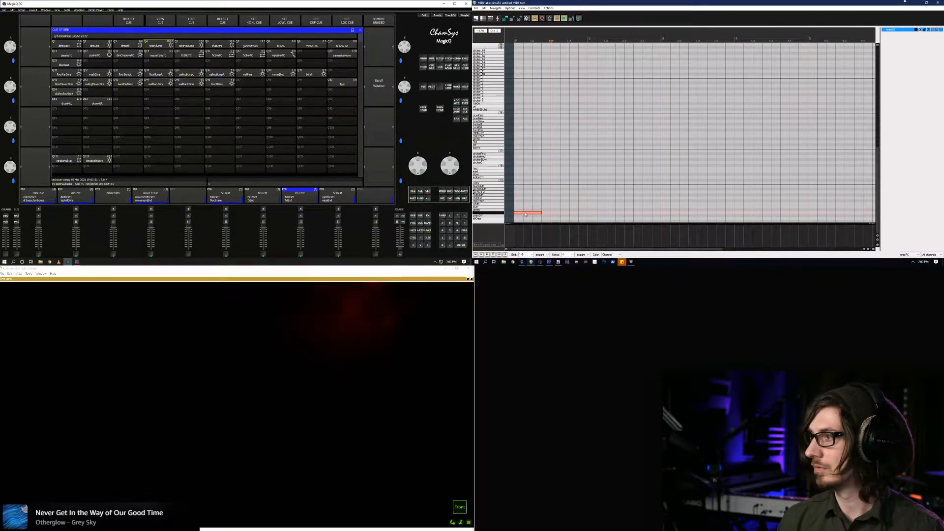
key(Up)
key(Down)
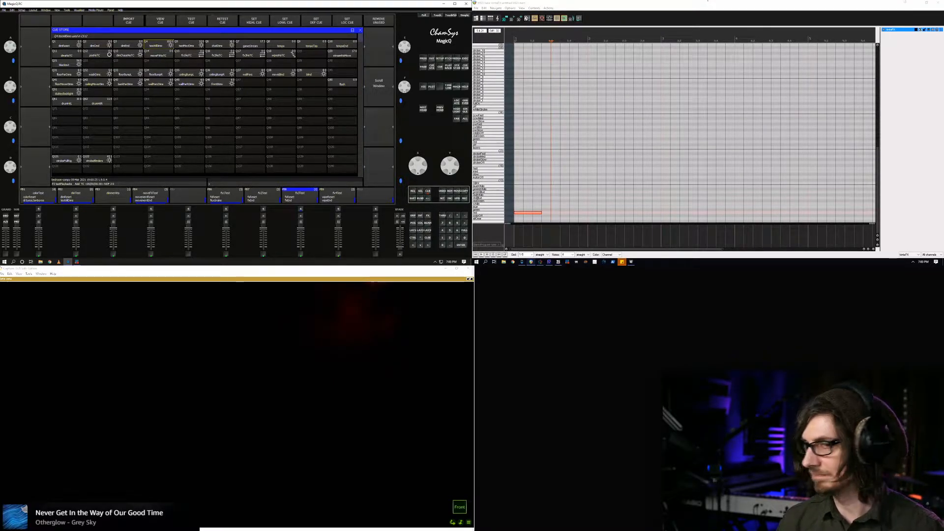
click(701, 3)
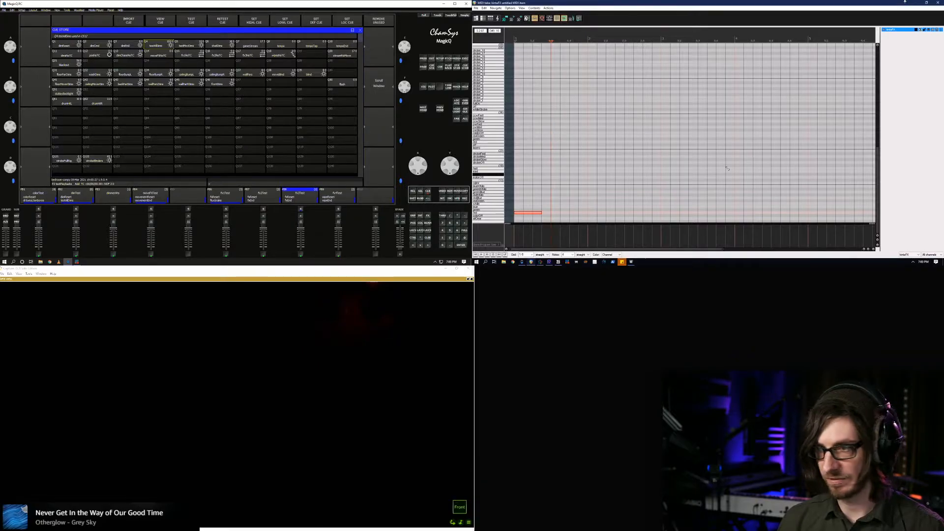
Return to the kintaFX execute page and test the green, blue and greenBlue colour buttons
click(465, 58)
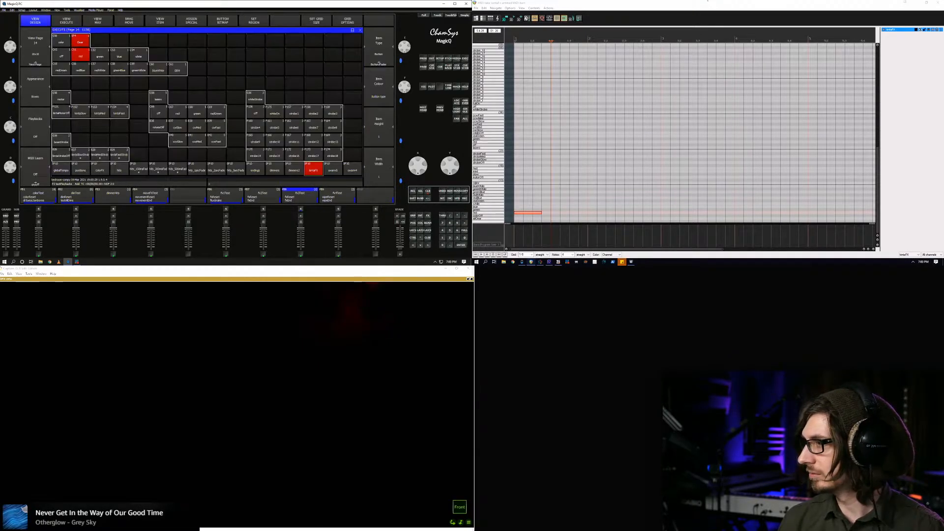
click(100, 56)
click(119, 55)
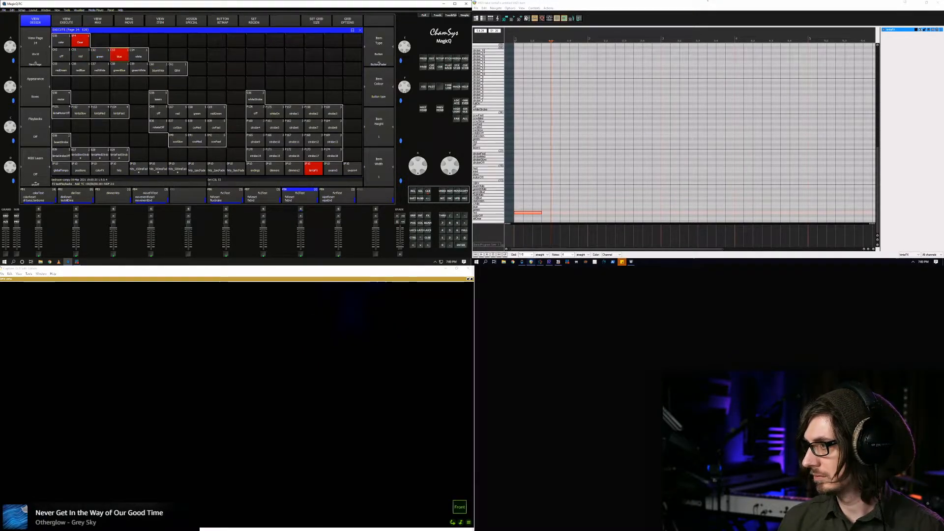
click(119, 69)
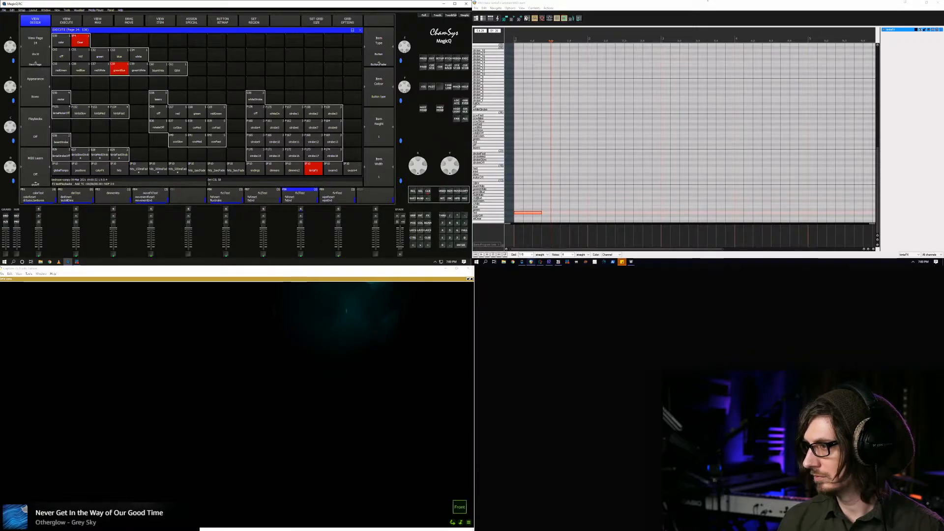
Test the kintaFX red, green and redGreen laser buttons, ending with the lasers off
click(178, 113)
click(197, 113)
click(216, 113)
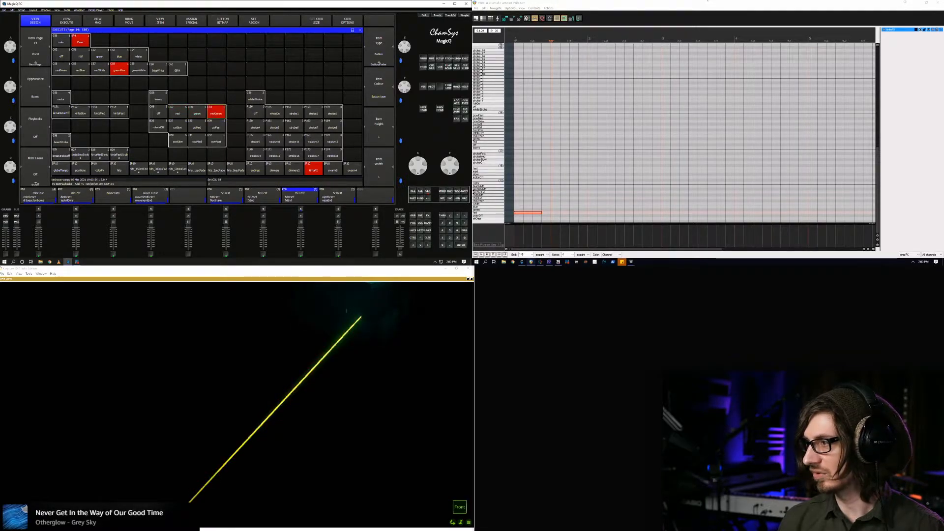
click(158, 113)
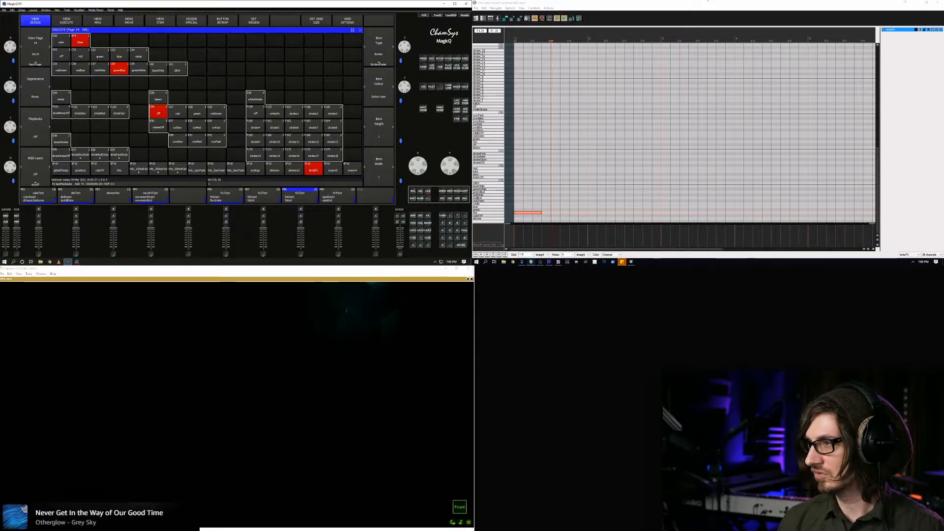
Set the kintaFX colour to white and bring the visualiser camera close to the lit fixture
click(119, 56)
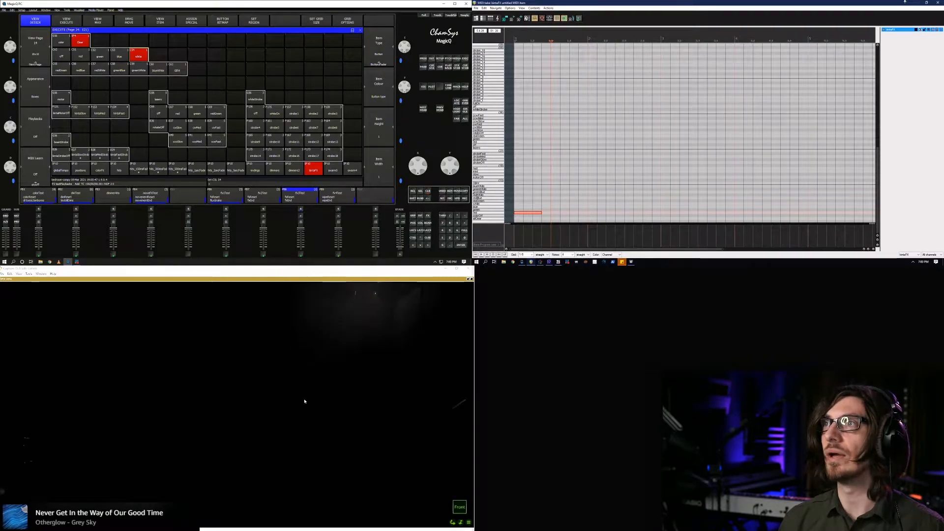
click(454, 522)
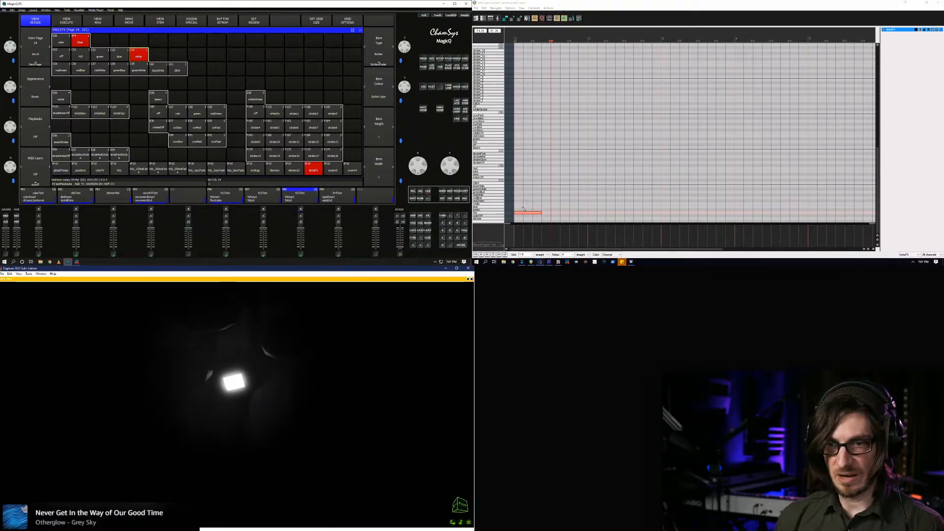
Test the kintaFX colour triggers by moving the note to colorOff and up through red, green and blue to white
click(520, 214)
key(Down)
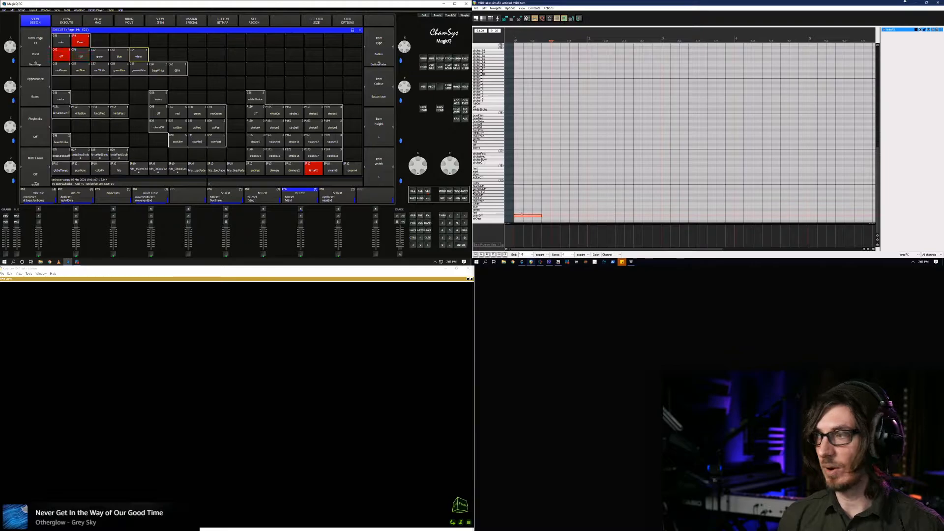
key(Up)
key(Up)
key(Up)
key(Up)
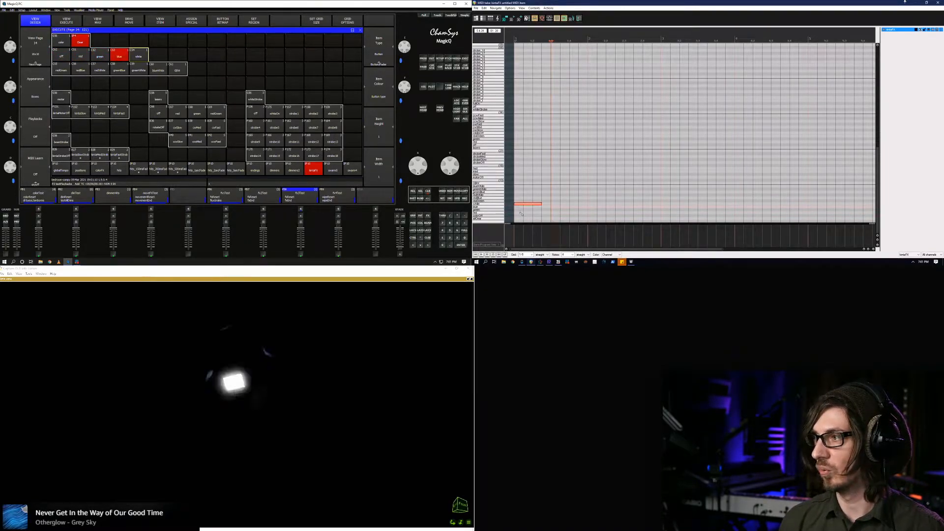
Test the two-colour triggers by moving the note up through redGreen and redBlue to redWhite
key(Up)
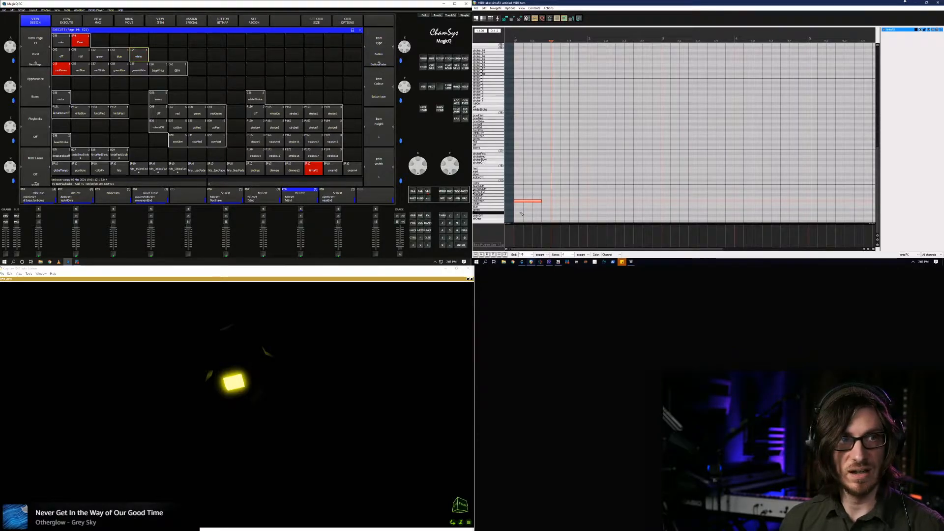
key(Up)
key(Up)
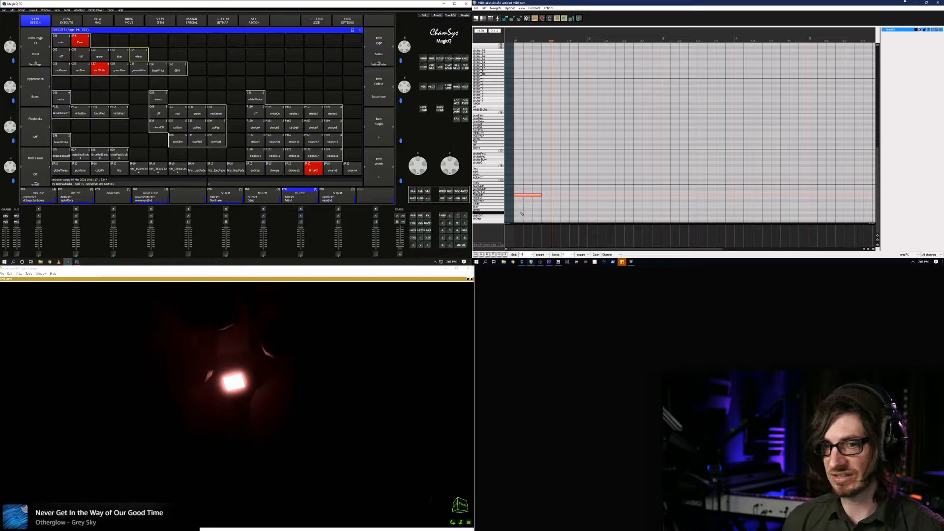
scroll(525, 196, down, 3)
scroll(524, 196, up, 3)
scroll(531, 182, up, 2)
scroll(541, 168, up, 2)
scroll(550, 151, down, 2)
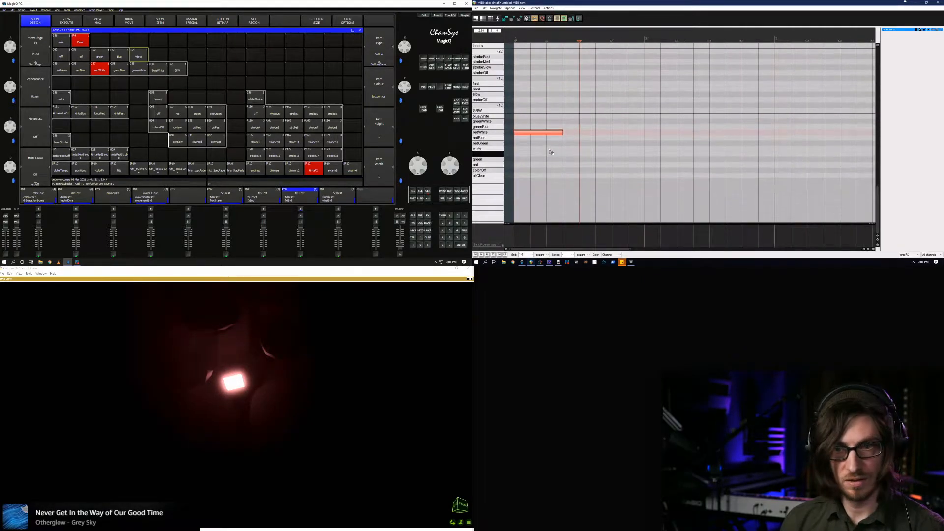
Test the remaining colour triggers by moving the kintaFX note up through greenBlue, greenWhite and blueWhite to GBW
scroll(551, 147, up, 3)
scroll(550, 149, up, 2)
scroll(549, 151, down, 1)
key(Up)
key(Up)
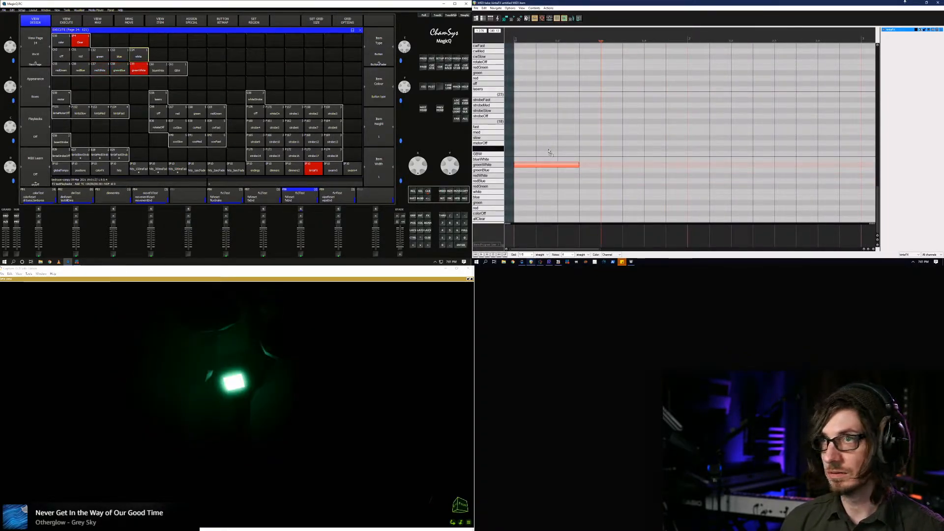
key(Up)
key(Up)
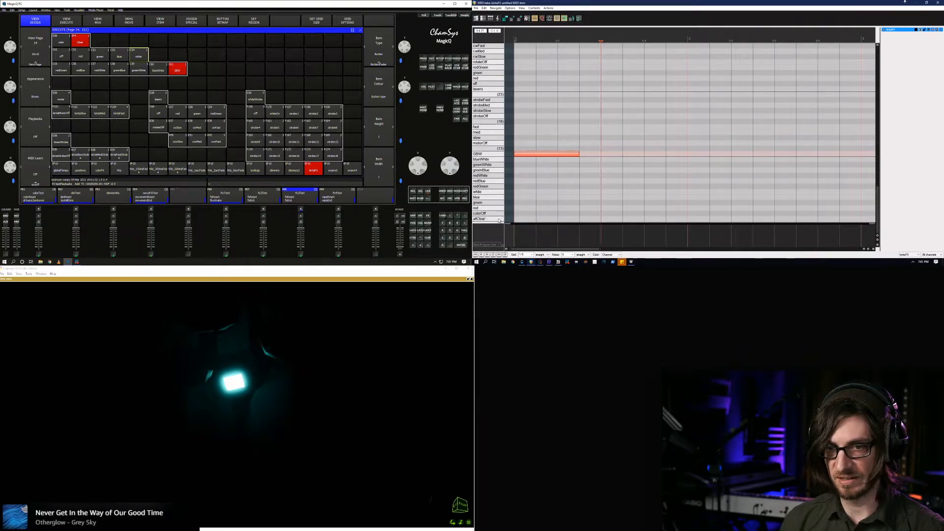
Test the motor triggers by moving the note to motorOff and up through slow and med to fast
key(Up)
key(Up)
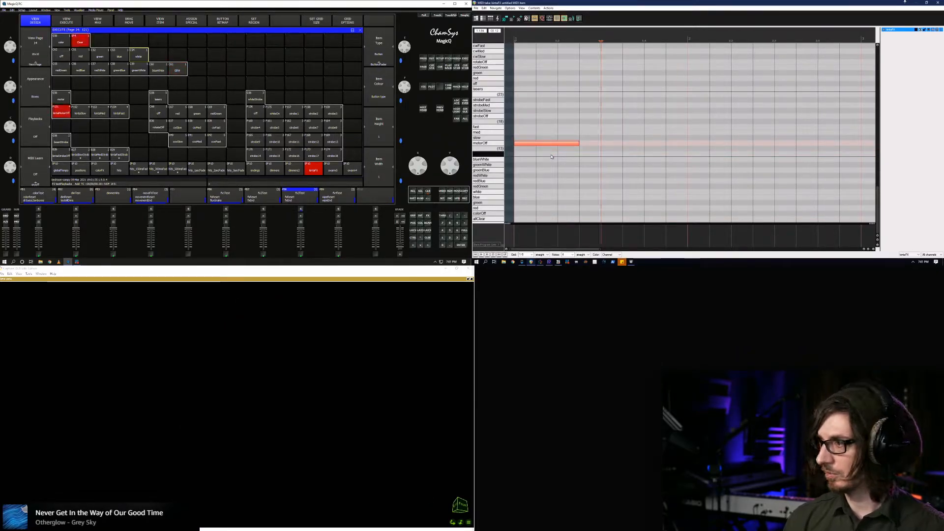
key(Up)
key(Up)
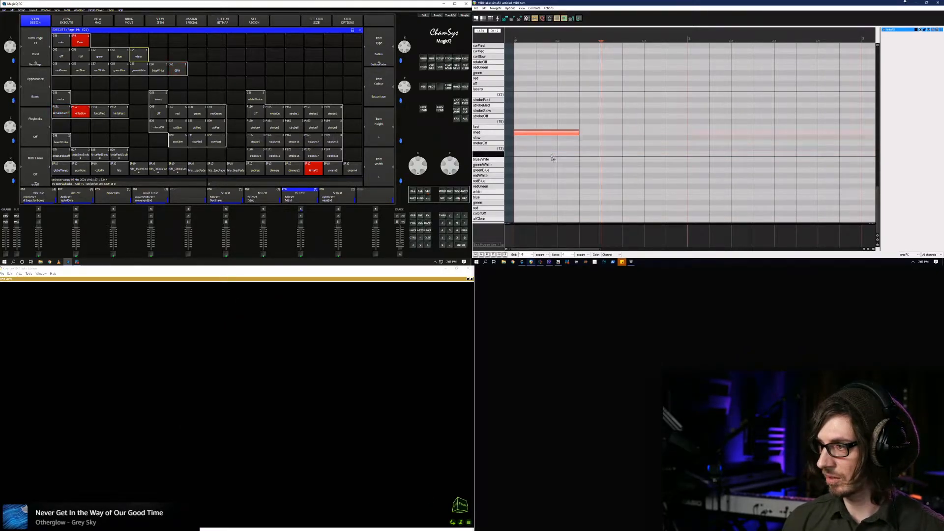
key(Up)
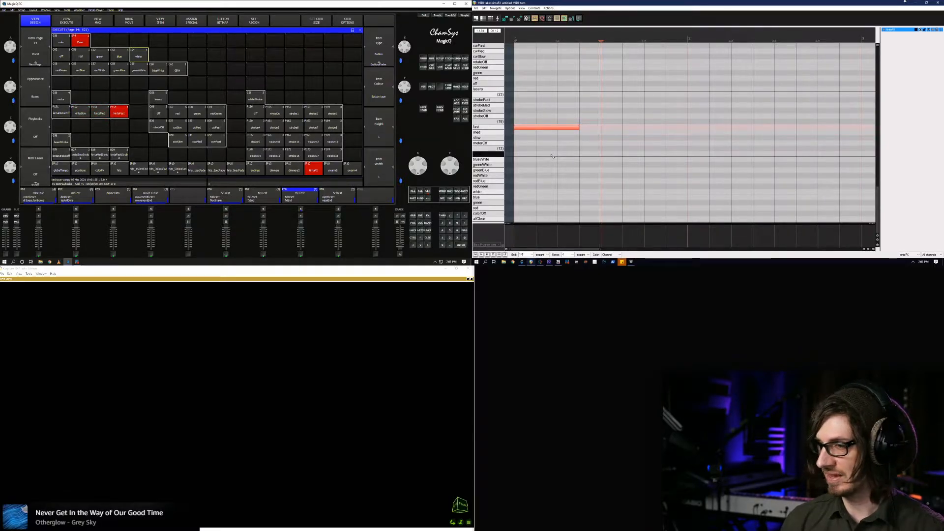
Test the strobe triggers by moving the note to strobeOff and up through strobeSlow and strobeMed to strobeFast
key(Up)
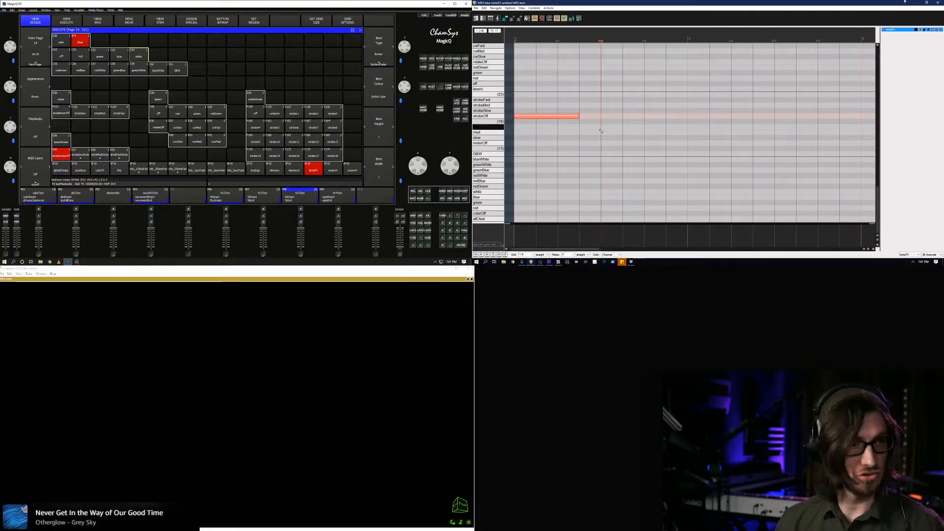
key(Up)
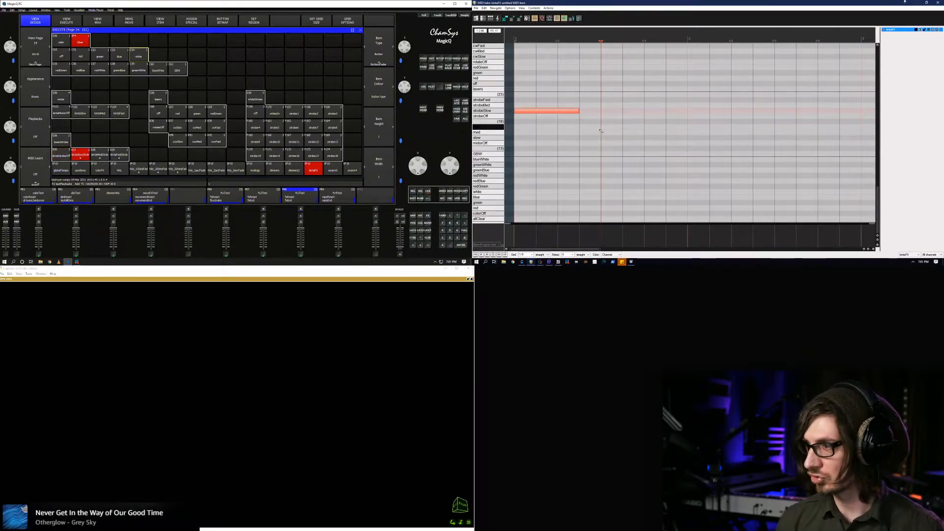
scroll(601, 131, up, 1)
key(Up)
key(Up)
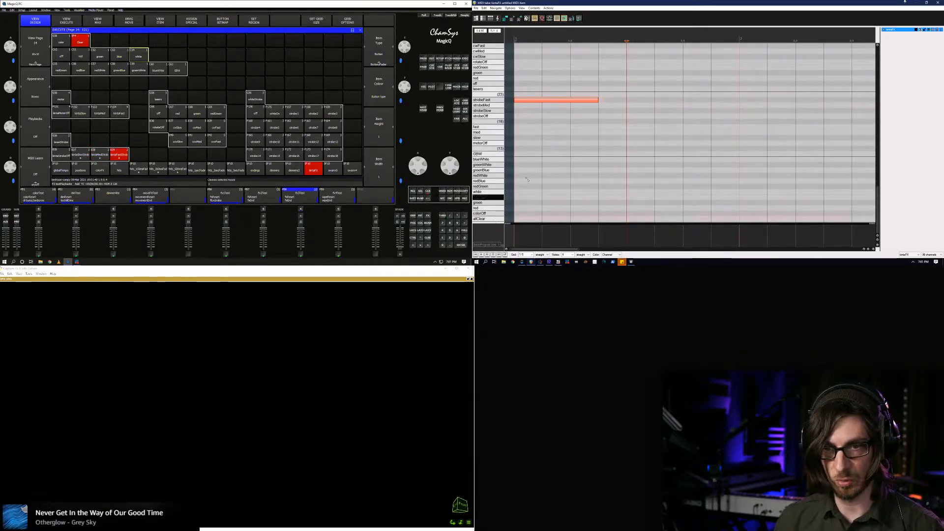
Test the first laser triggers by moving the note up to lasers and on to the laser off note
key(Up)
key(Up)
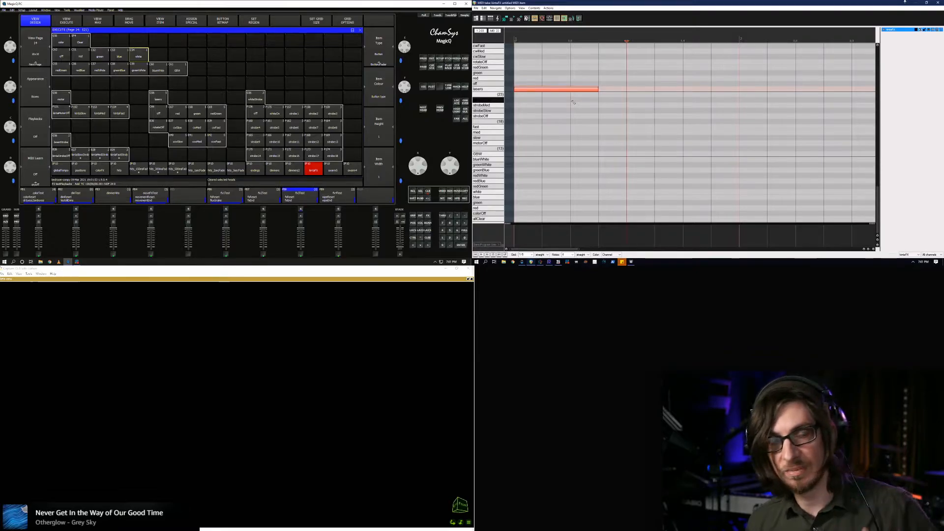
key(Up)
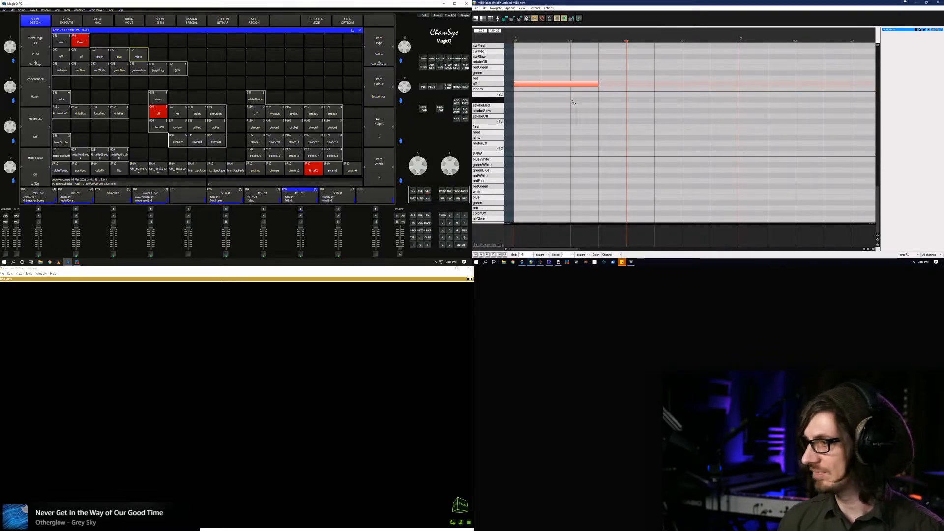
Audition the kintaFX laser colours by raising the test note through the red, green and redGreen rows
key(Up)
key(Up)
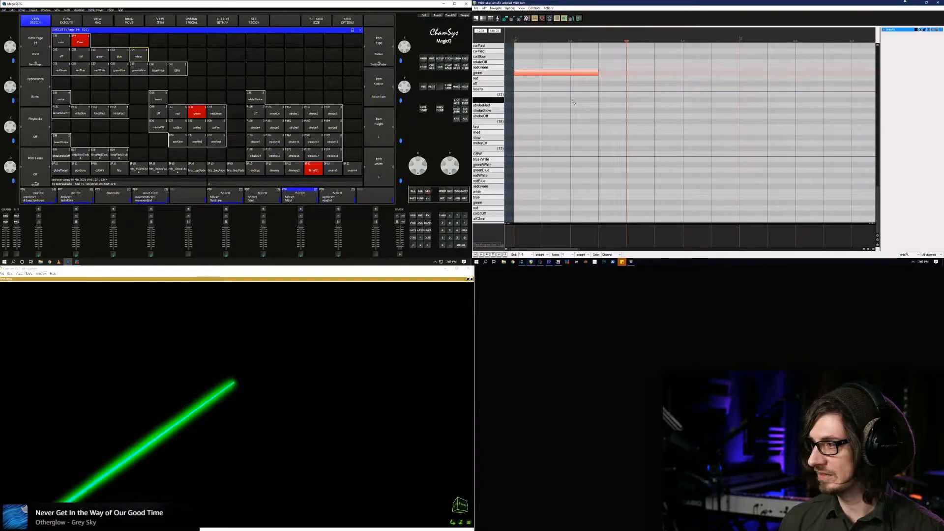
key(Up)
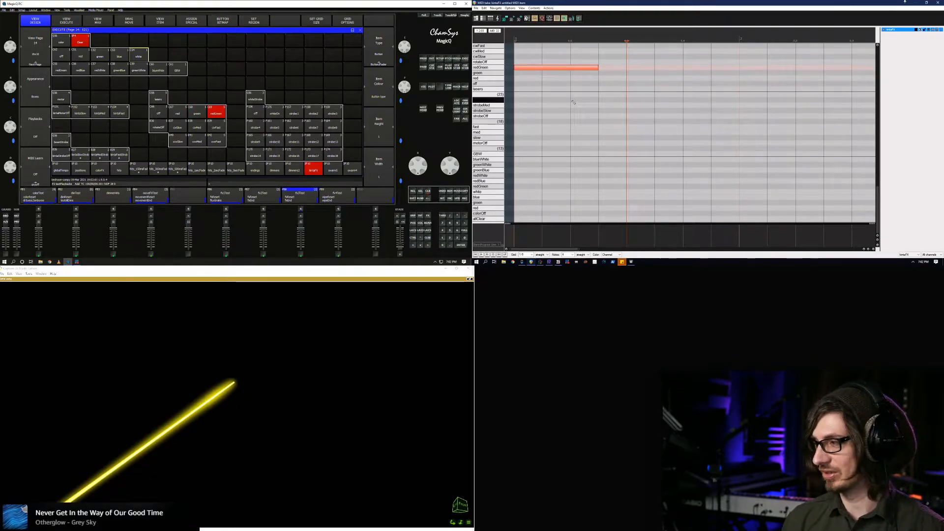
Audition the laser rotation cues by raising the test note through rotateOff, cwSlow, cwMed, cwFast, ccwSlow and ccwMed
key(Up)
key(Up)
key(Up)
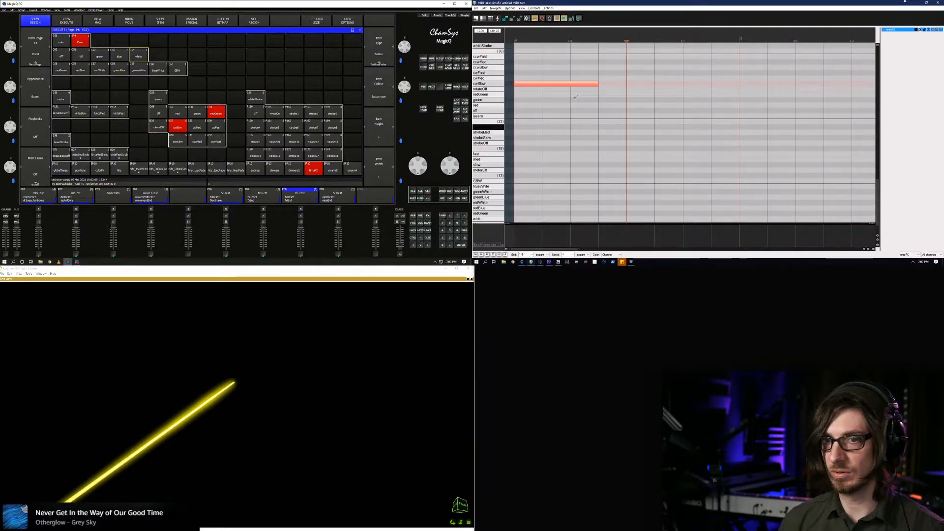
key(Up)
key(Up)
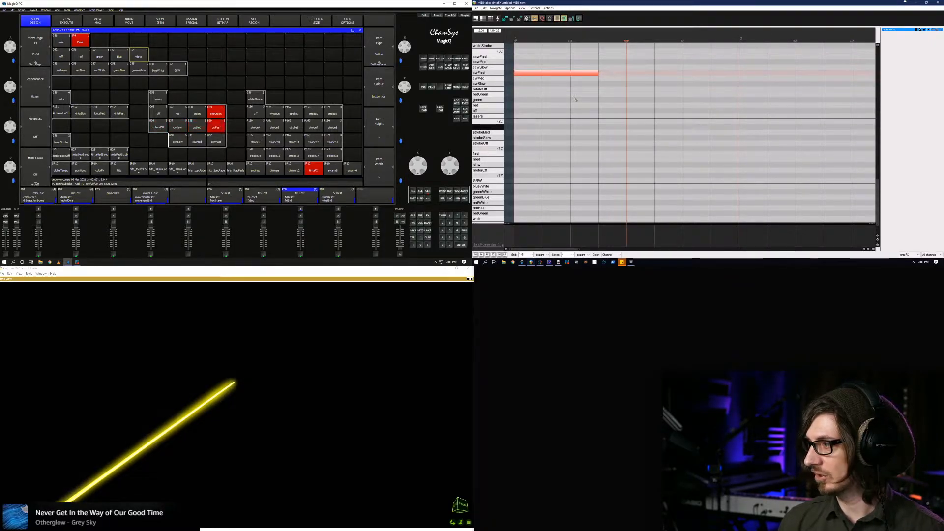
key(Up)
key(Up)
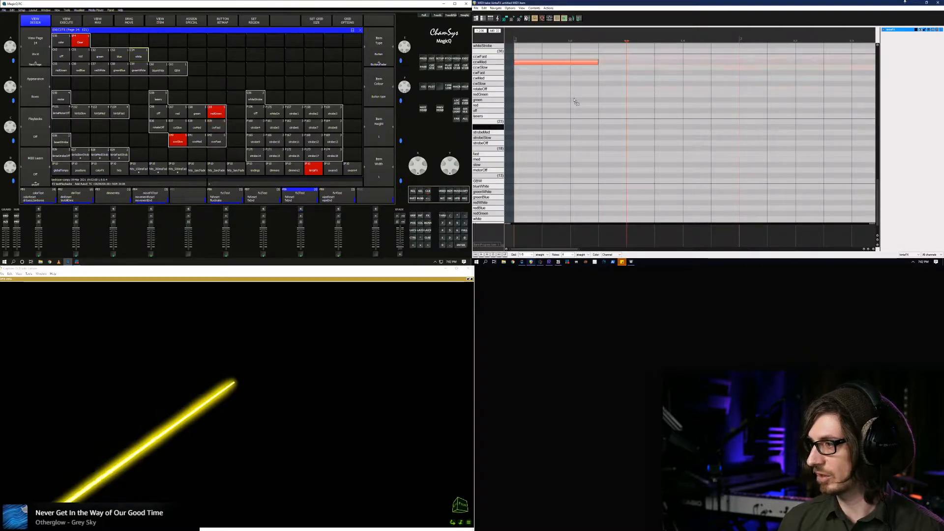
Trigger the allClear cue to release the active kintaFX playbacks
scroll(490, 148, down, 2)
scroll(493, 220, down, 2)
click(492, 220)
scroll(528, 132, up, 6)
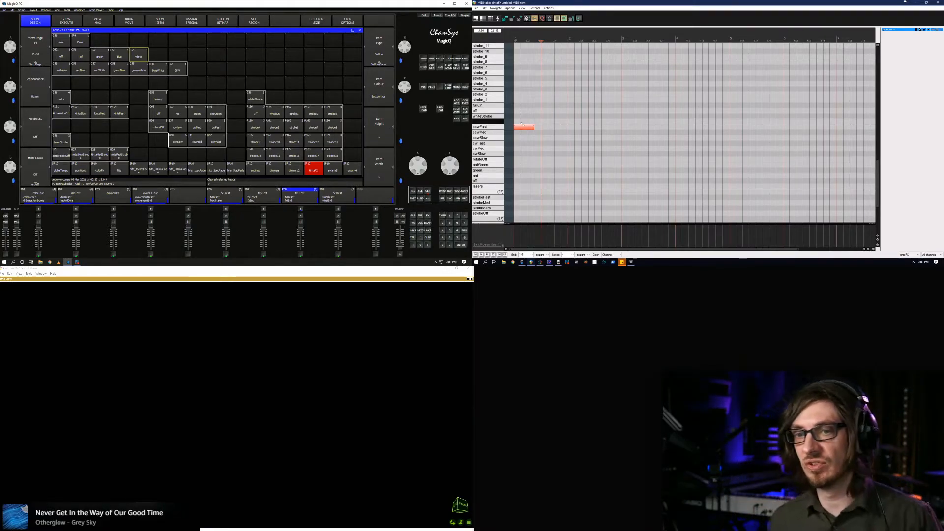
Raise the test note through the whiteStrobe section's off and fullOn rows to strobe_1
key(Up)
key(Up)
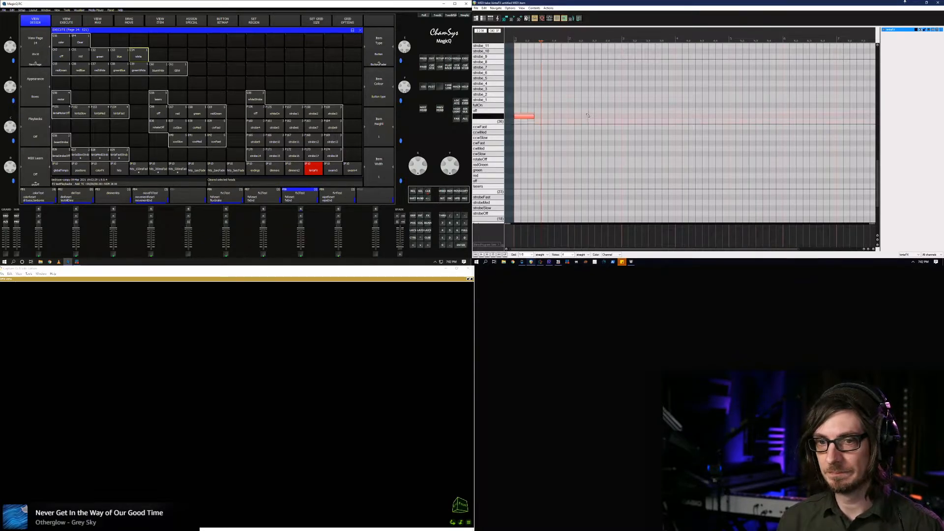
key(Up)
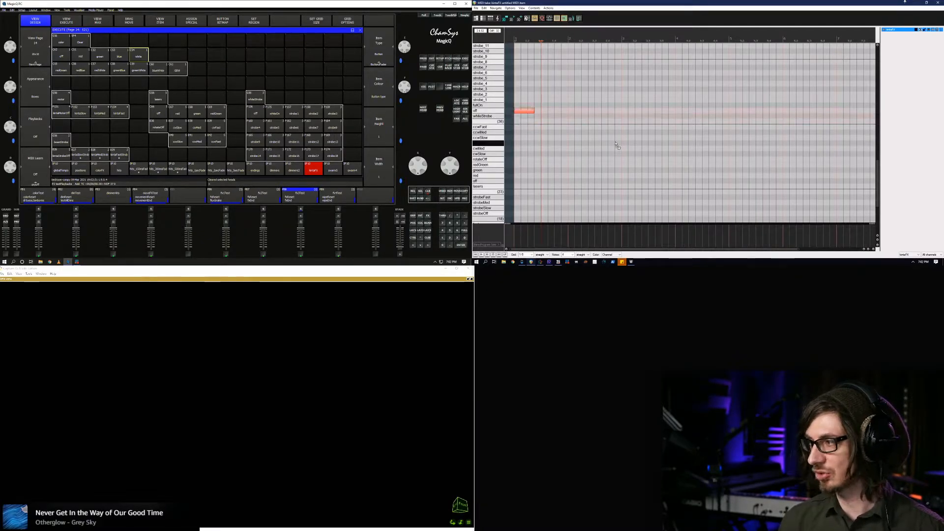
key(Up)
key(Up)
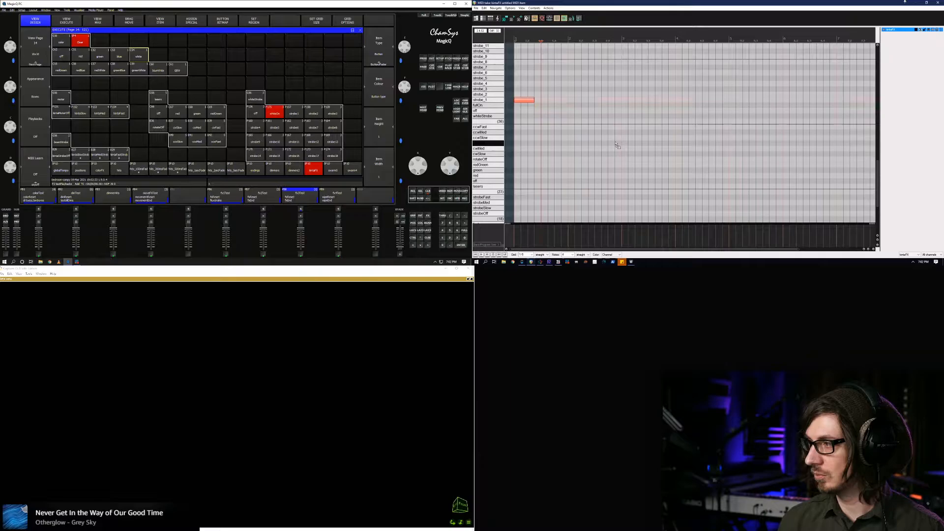
Audition the white strobe cues by raising the test note row by row from strobe_2 to strobe_10
key(Up)
key(Up)
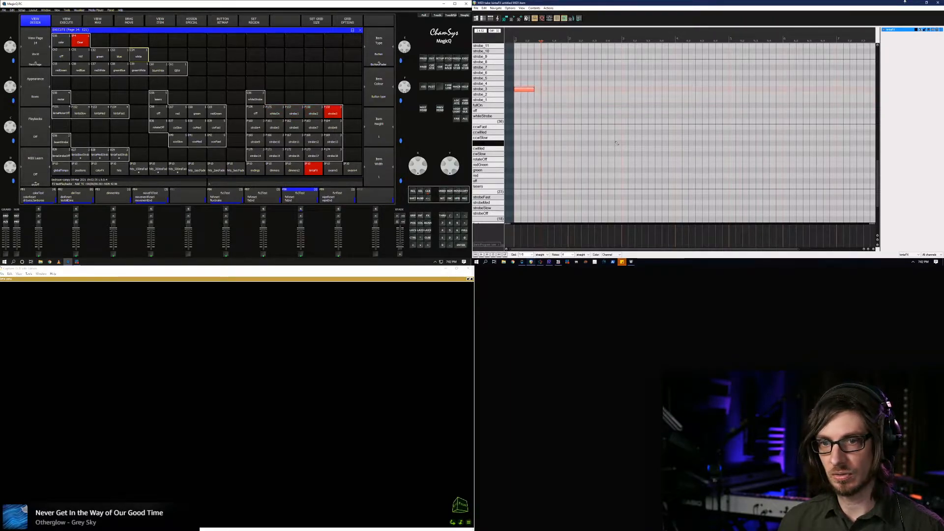
key(Up)
key(Up)
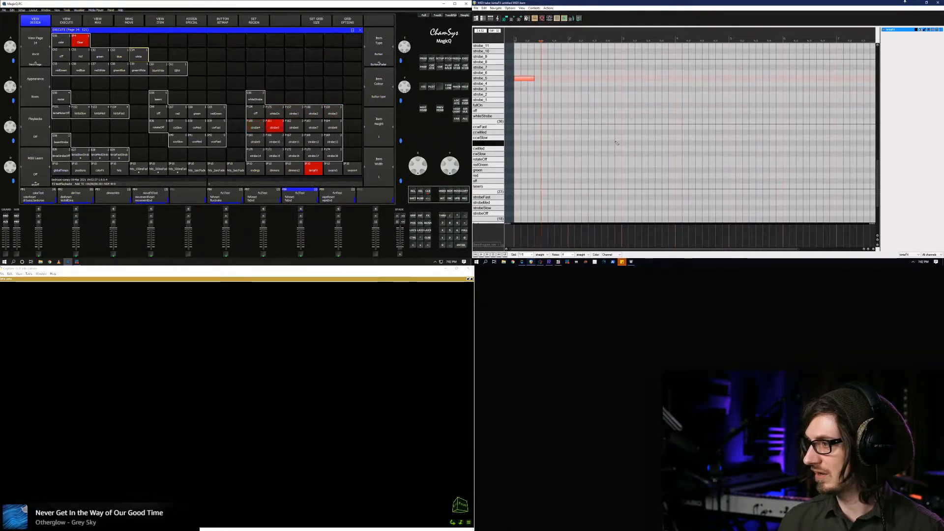
key(Up)
key(Up)
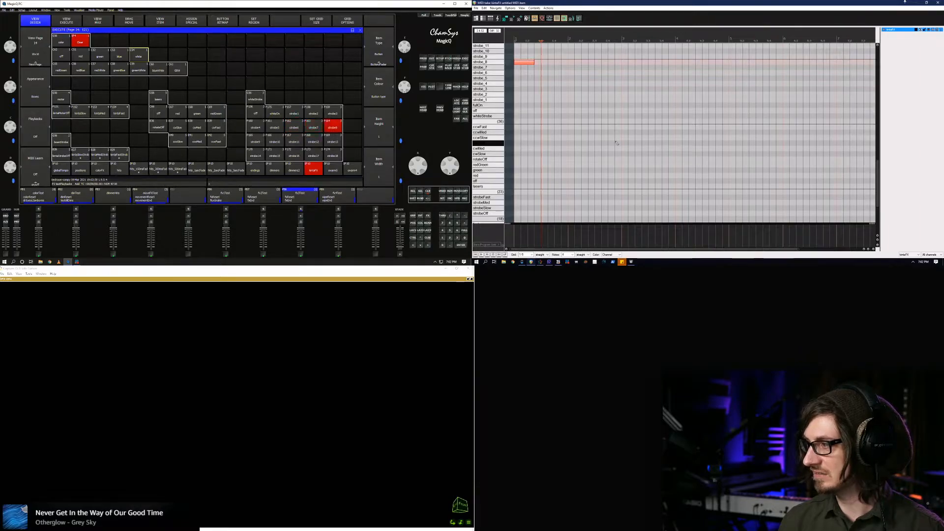
key(Up)
key(Up)
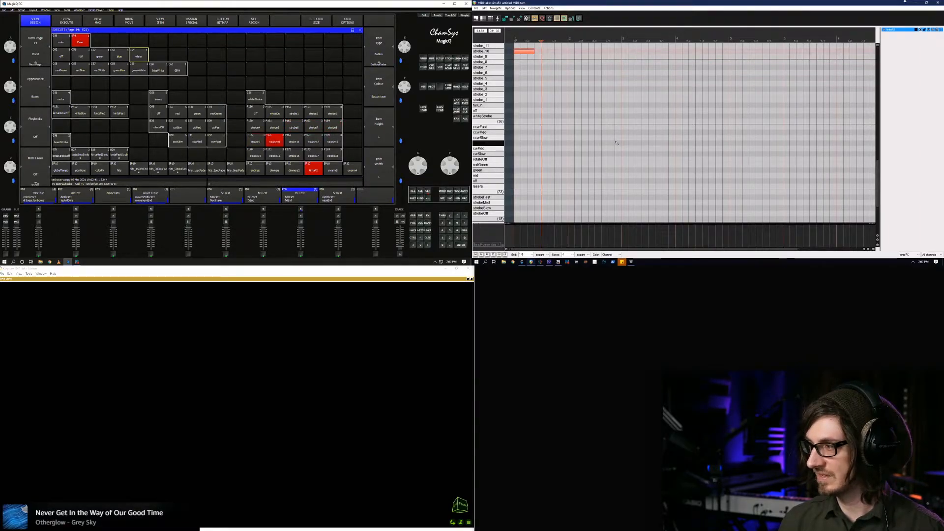
Audition the remaining white strobe cues by raising the test note up to strobe_18
key(Delete)
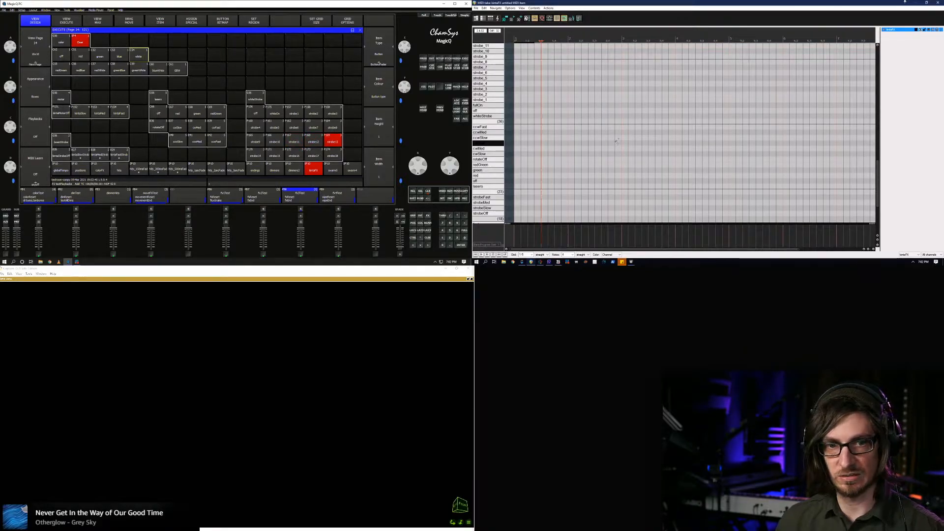
key(Up)
scroll(616, 142, up, 3)
key(Up)
key(Up)
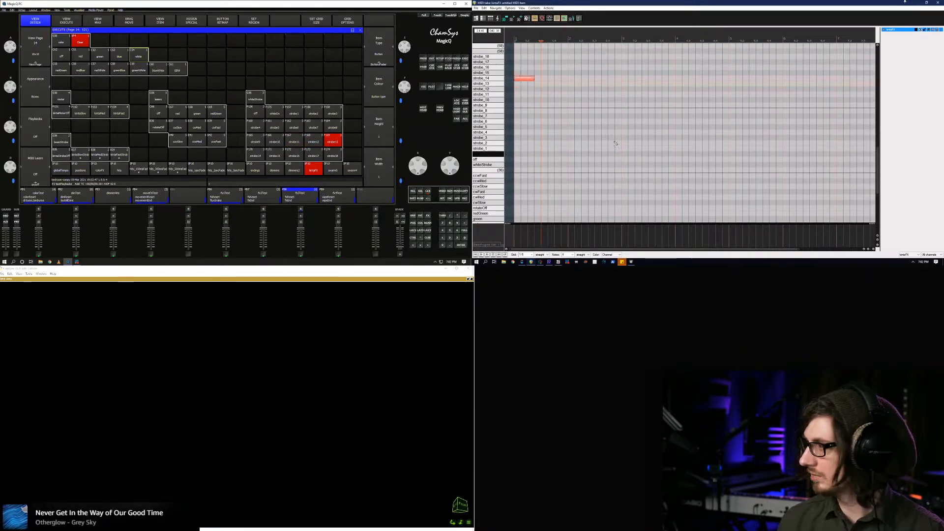
key(Up)
key(Up)
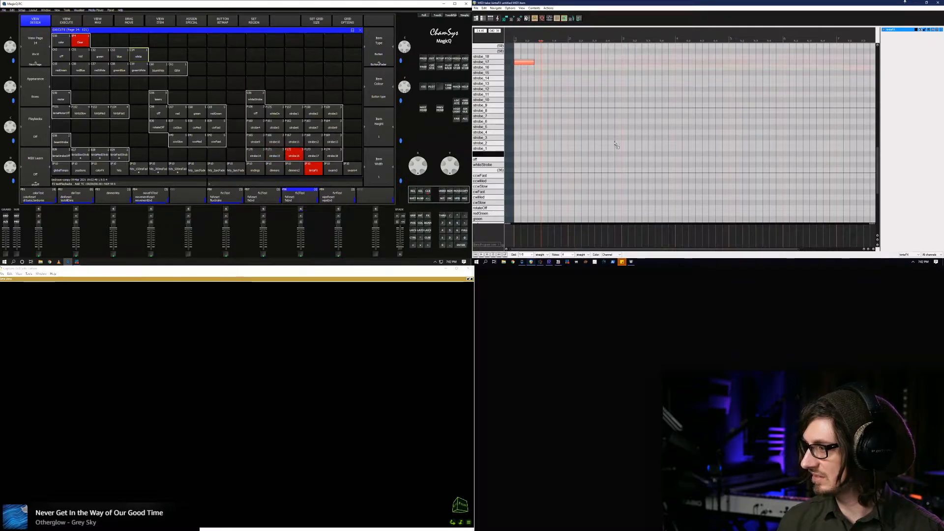
key(Up)
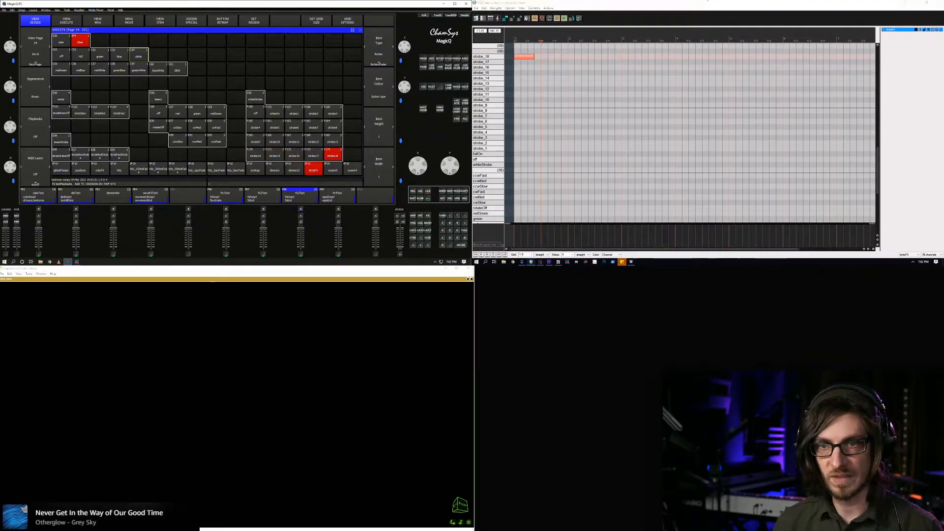
Trigger the allClear cue for kintaFX and close its MIDI editor
scroll(633, 68, down, 9)
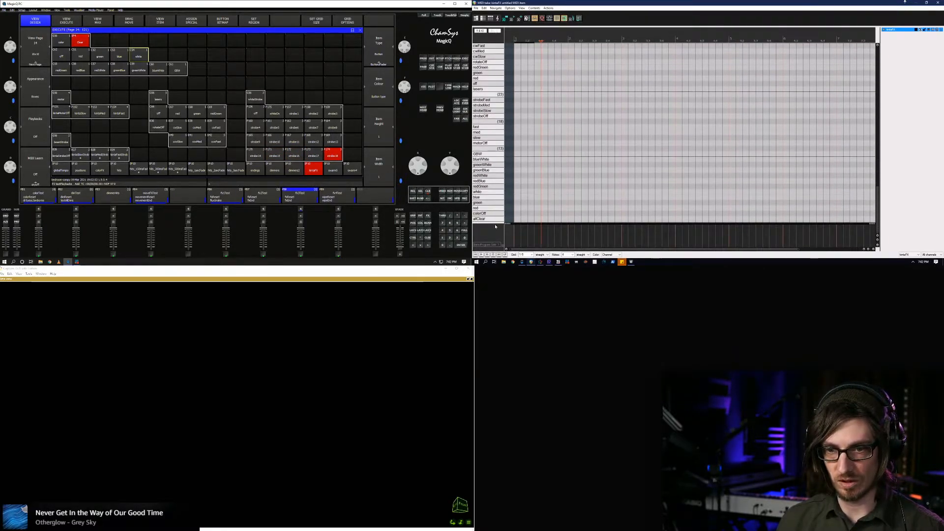
click(494, 220)
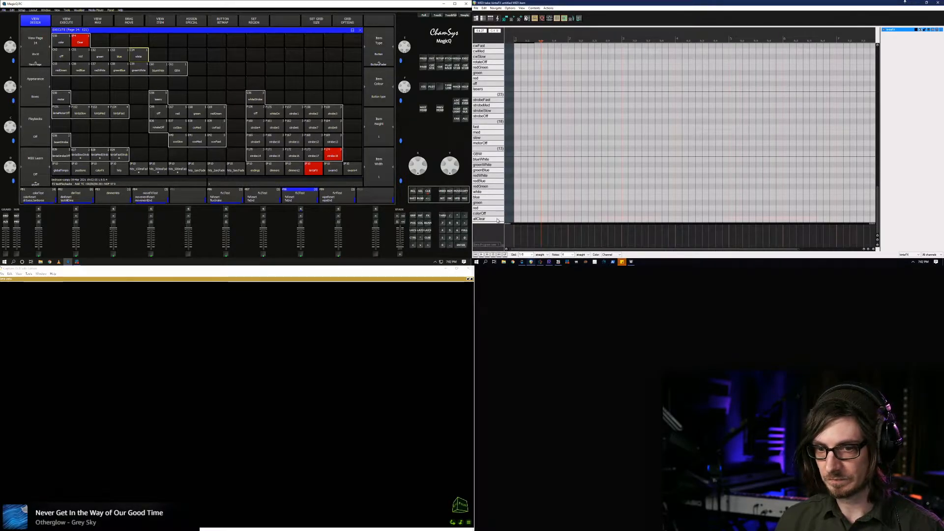
click(938, 3)
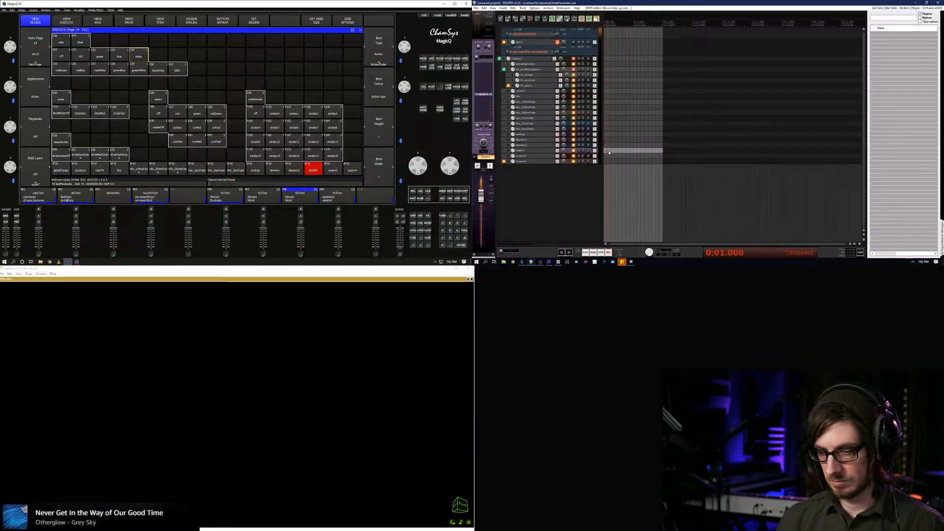
Transfer the MIDI item from the kintaFX track to the swarm track directly beneath it and open it for editing
key(Delete)
click(524, 157)
key(ctrl+v)
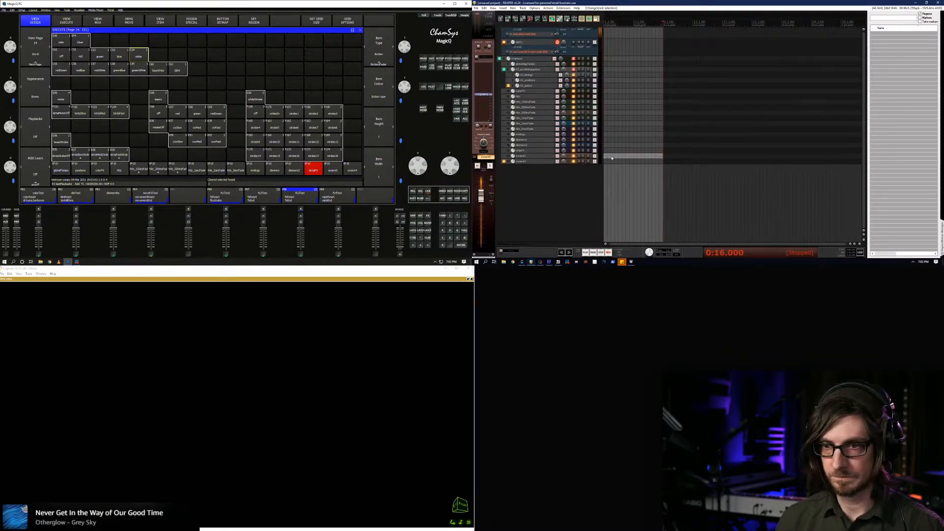
double_click(612, 158)
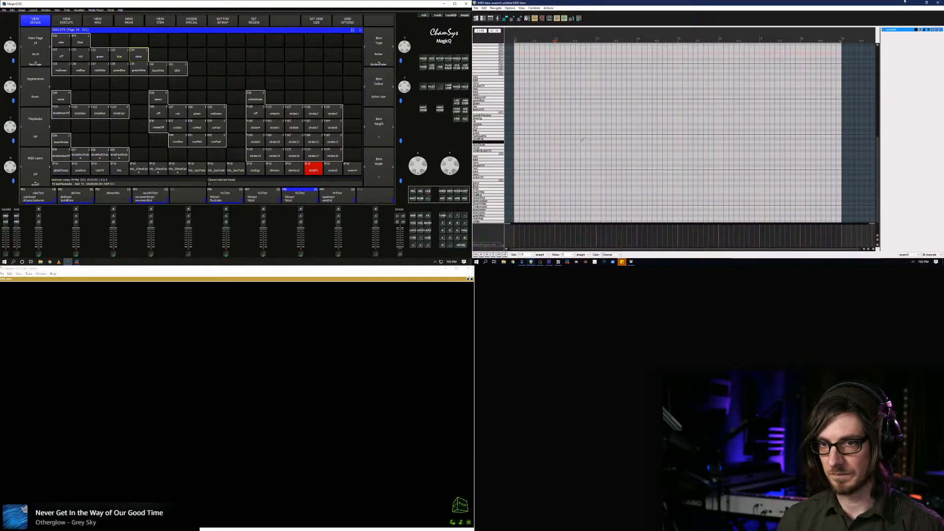
Show the execute page for the first swarm fixture in MagicQ and draw a short note in the MIDI item's allClear row
scroll(583, 140, down, 1)
click(333, 169)
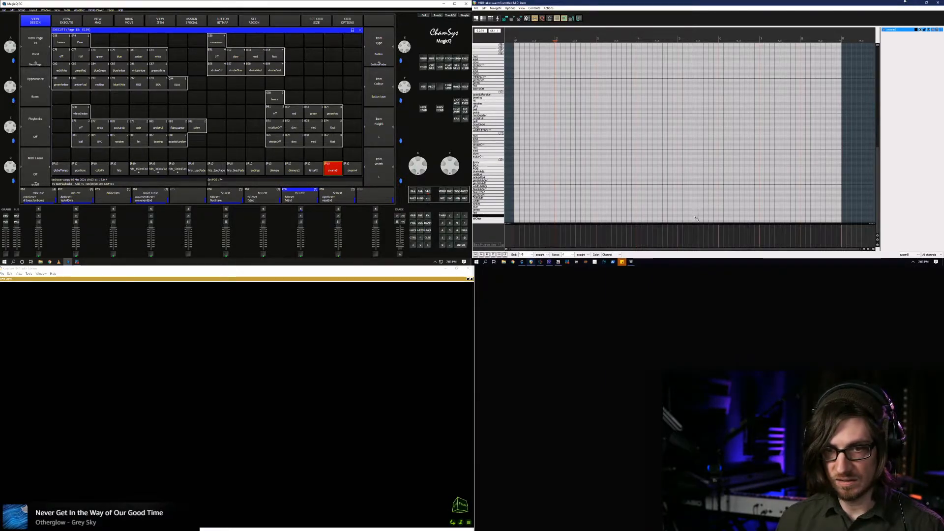
click(521, 219)
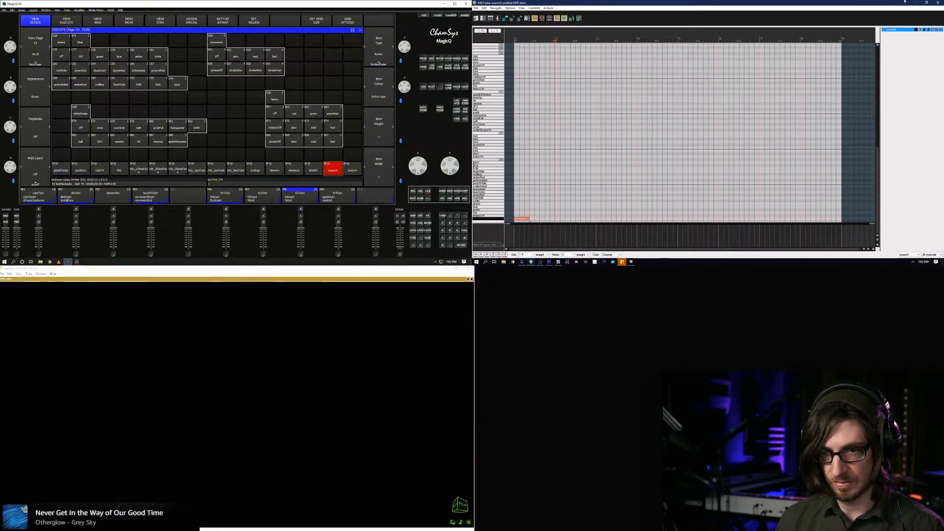
Audition the swarm beam colours by raising the note from allClear through beamsOff, red, green, blue and amber
drag(516, 218, 516, 215)
scroll(570, 184, up, 5)
scroll(571, 185, up, 6)
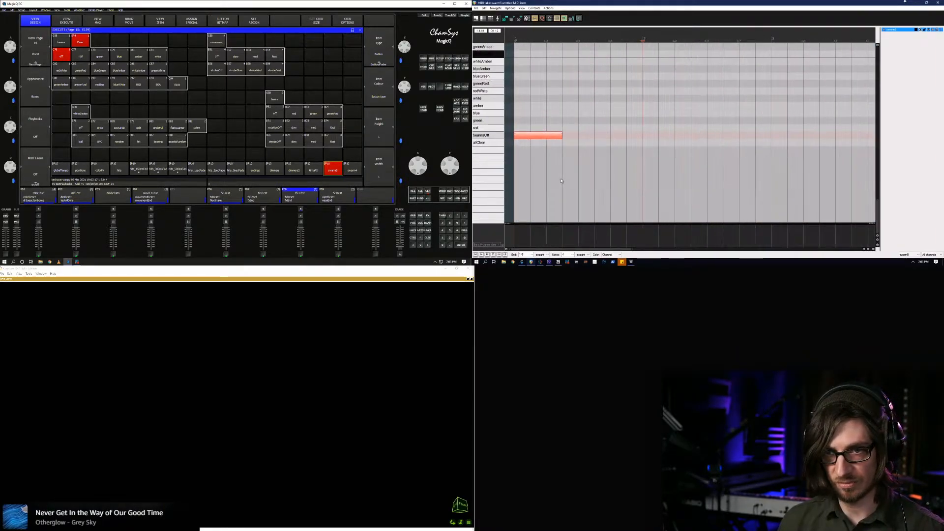
scroll(559, 187, down, 2)
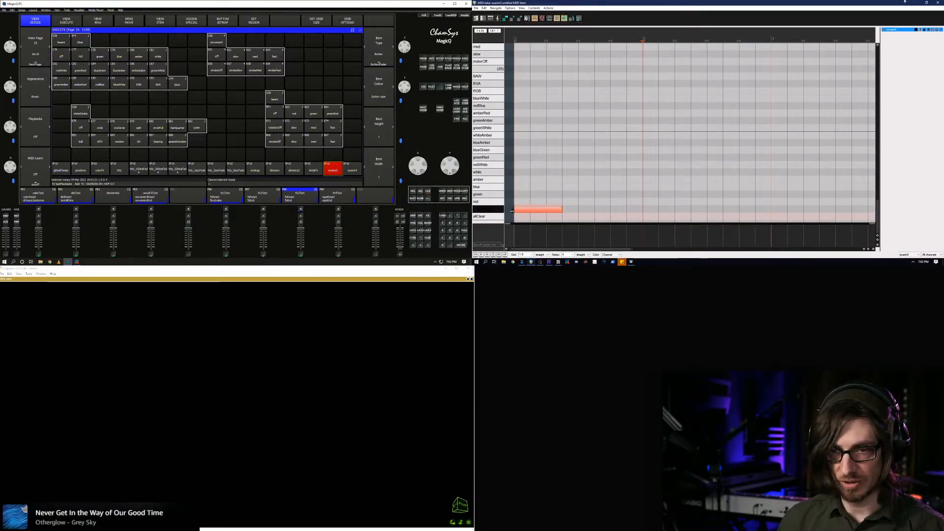
key(Up)
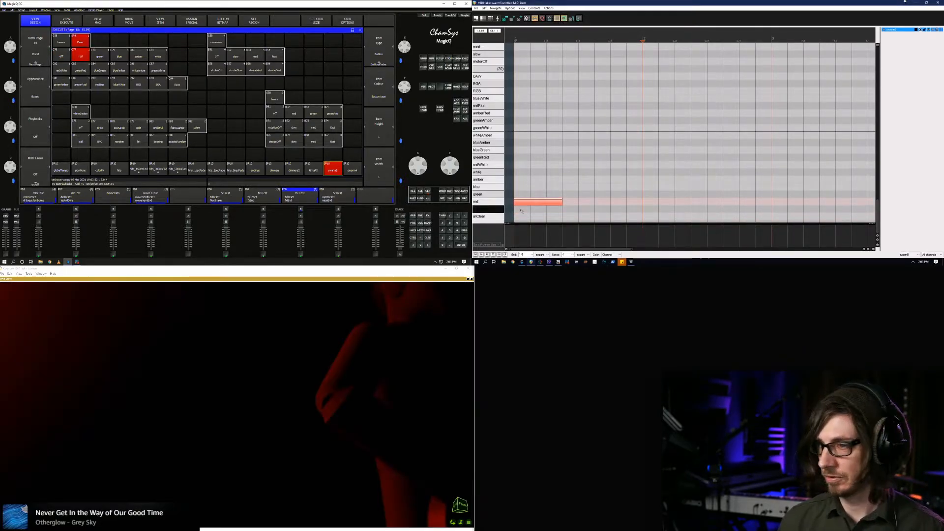
key(Up)
key(Up)
key(Up)
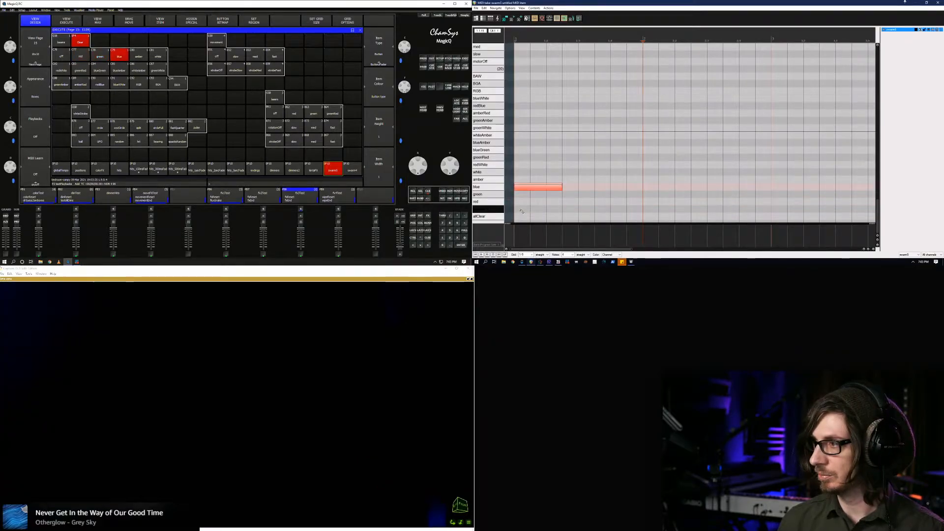
Switch to the Capture visualiser and reframe the 3D view on the performers lit by the swarm beams
click(414, 516)
mouse_move(425, 529)
mouse_down()
mouse_move(436, 529)
mouse_move(411, 520)
mouse_move(420, 527)
mouse_up()
scroll(215, 466, down, 8)
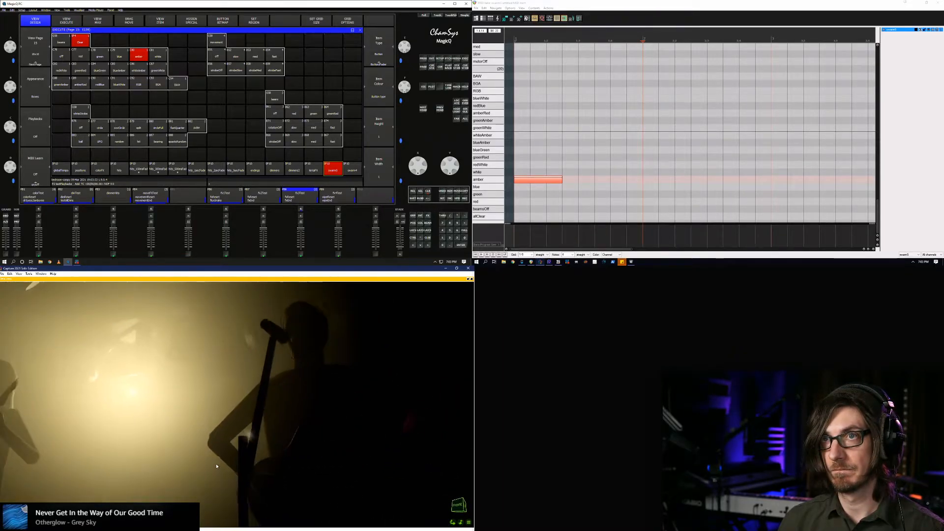
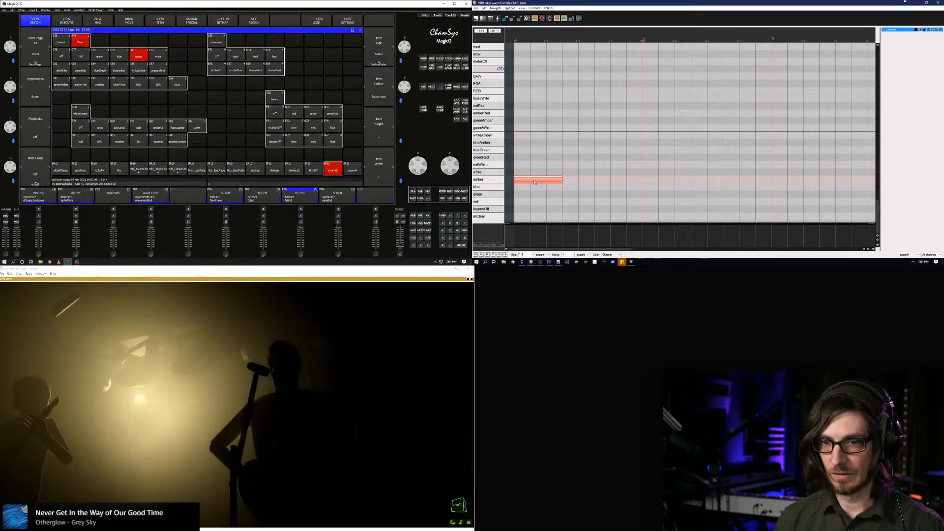
Audition the next swarm beam colours by raising the note from amber through white, redWhite, greenRed, blueGreen and blueAmber
key(Up)
key(Up)
key(Up)
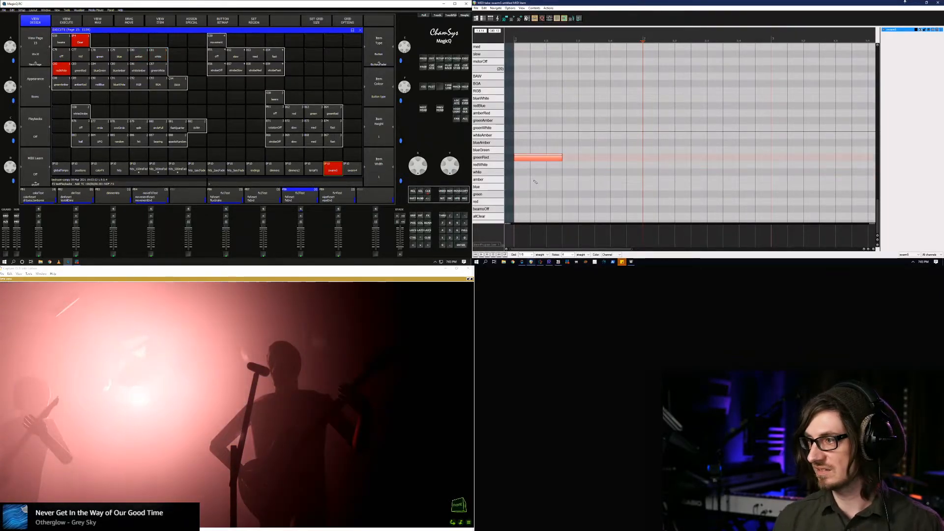
key(Up)
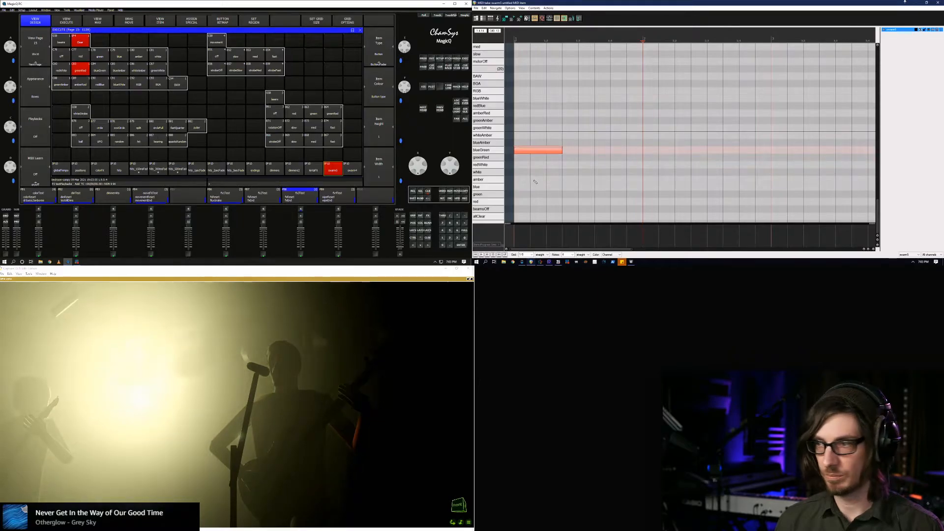
key(Up)
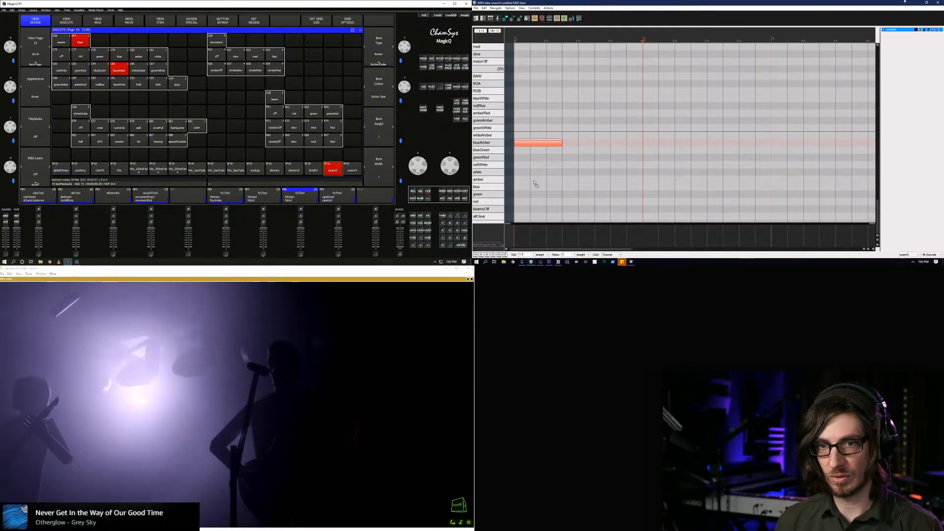
Audition the remaining two-colour beams by raising the note through whiteAmber, greenWhite, greenAmber, amberRed, redBlue and blueWhite
key(Up)
key(Up)
key(Up)
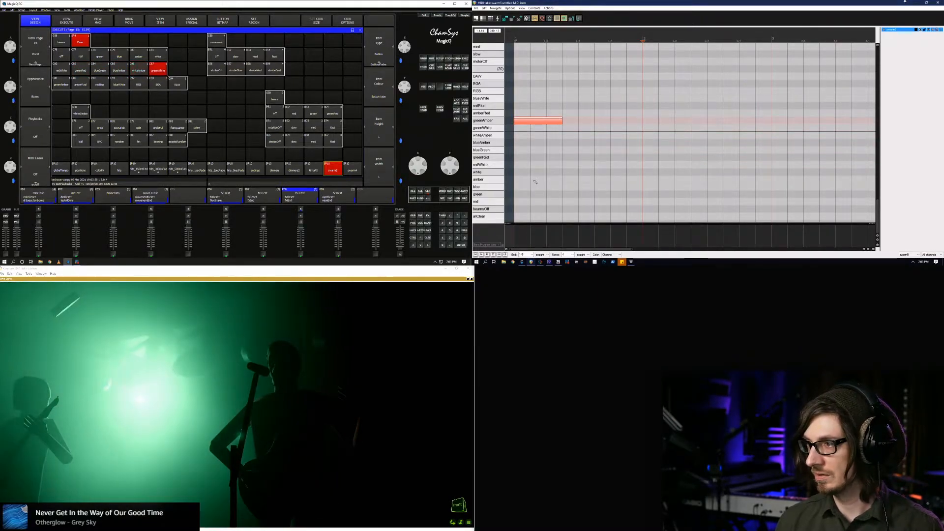
key(Up)
key(Up)
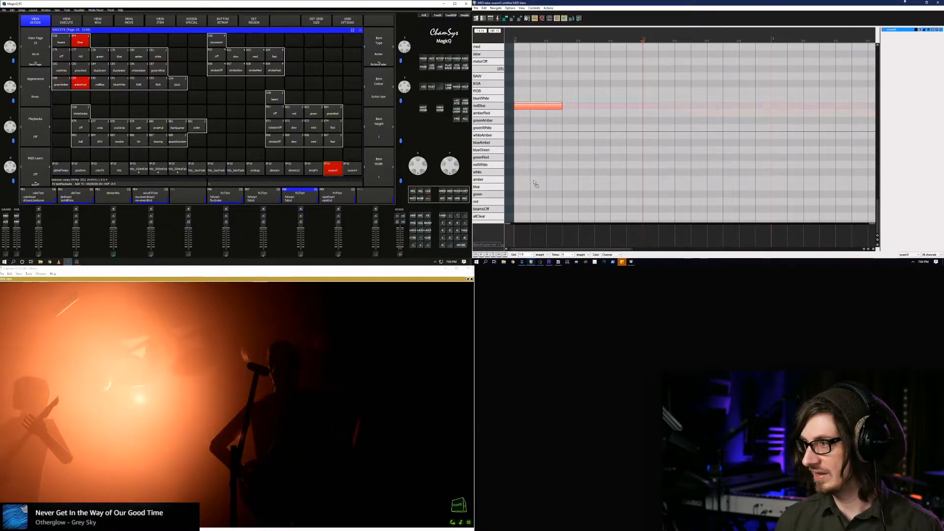
key(Up)
Audition the three-colour swarm beams by raising the note through RGB, BGA and BAW
key(Up)
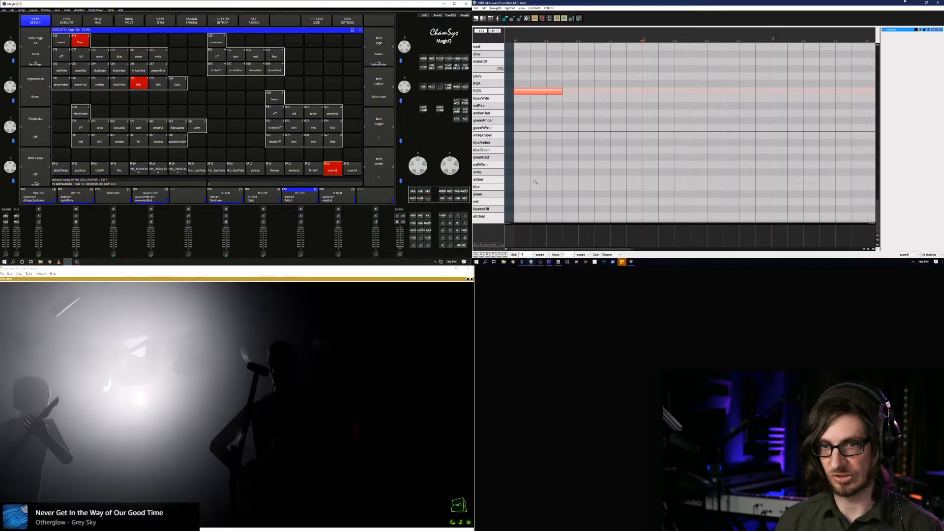
key(Up)
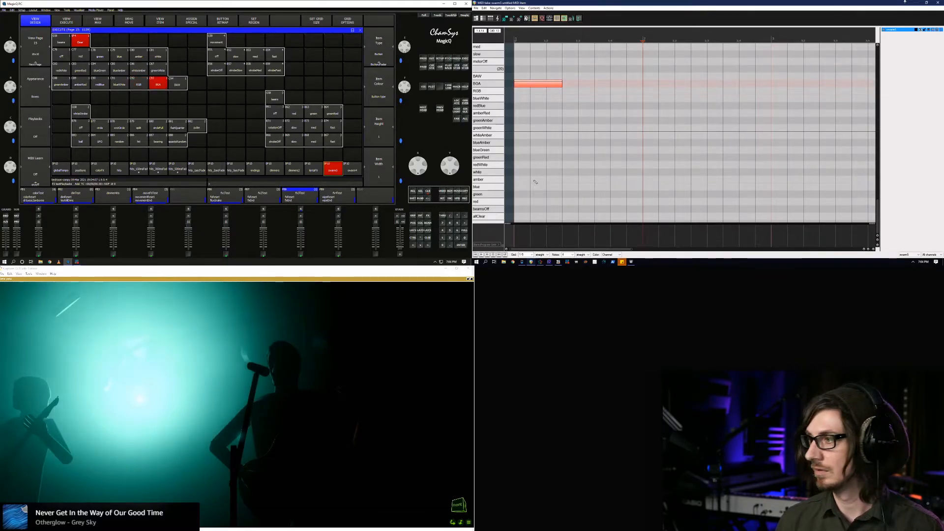
key(Up)
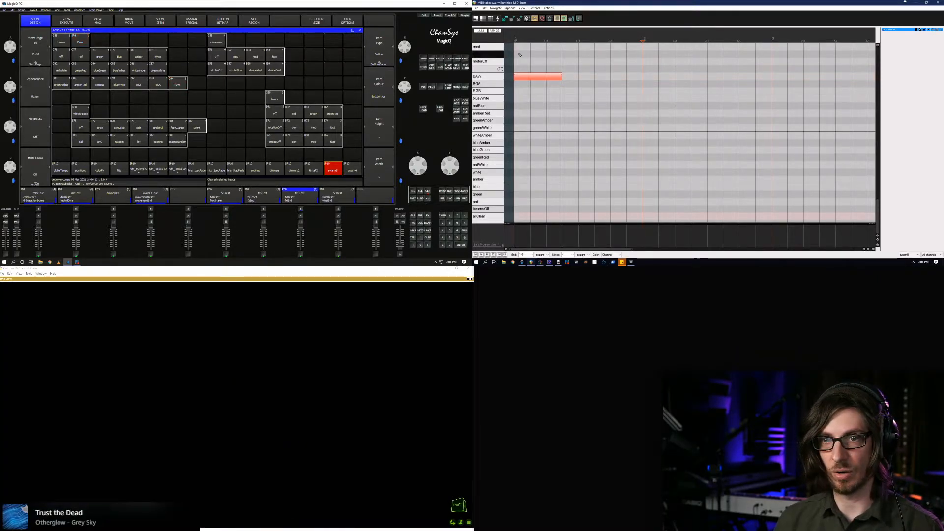
Test the swarm motor cues by raising the note to motorOff and on through slow, med and fast
key(Up)
key(Up)
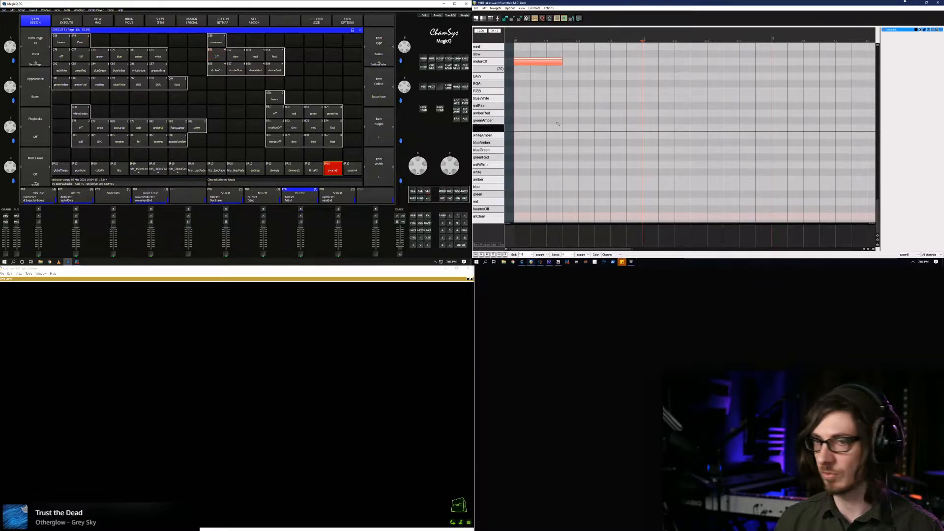
scroll(490, 148, up, 1)
key(Up)
key(Down)
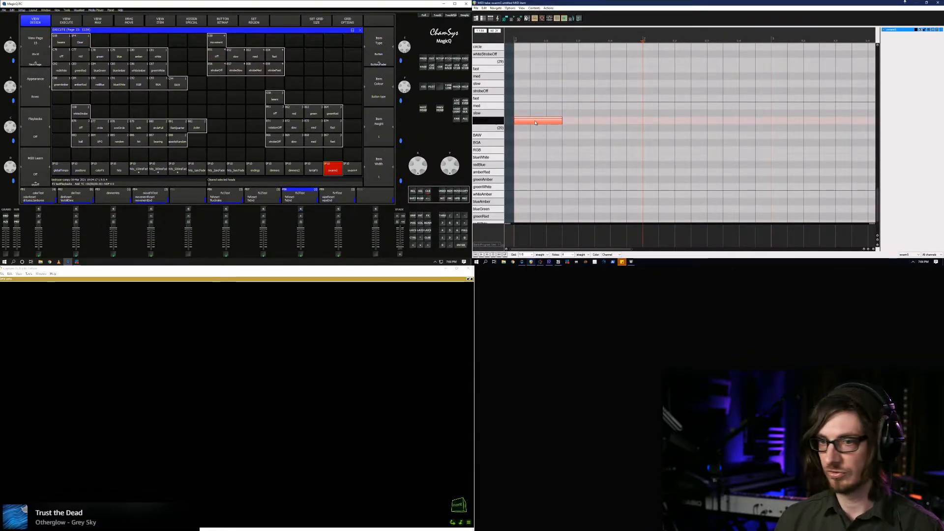
key(Up)
key(Up)
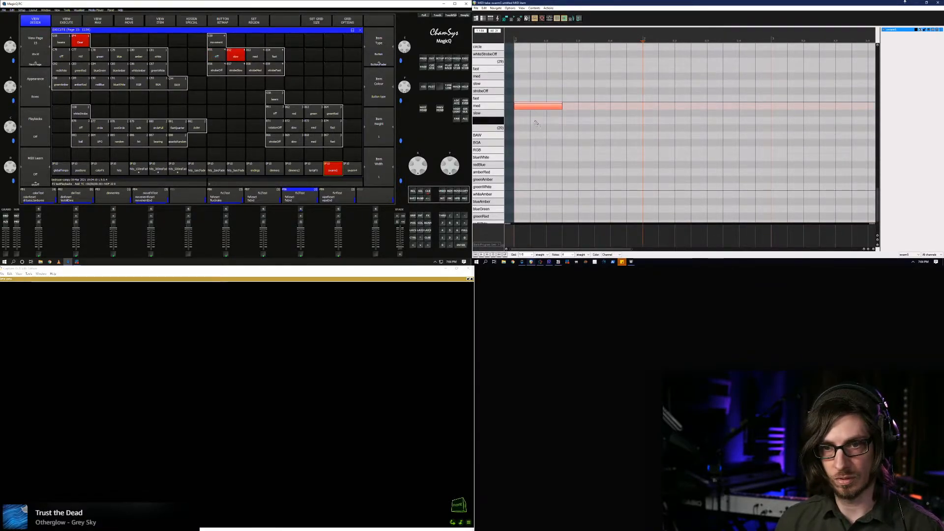
key(Up)
Test the strobe cues by raising the note from strobeOff through slow and med to fast, and return it to slow
key(Up)
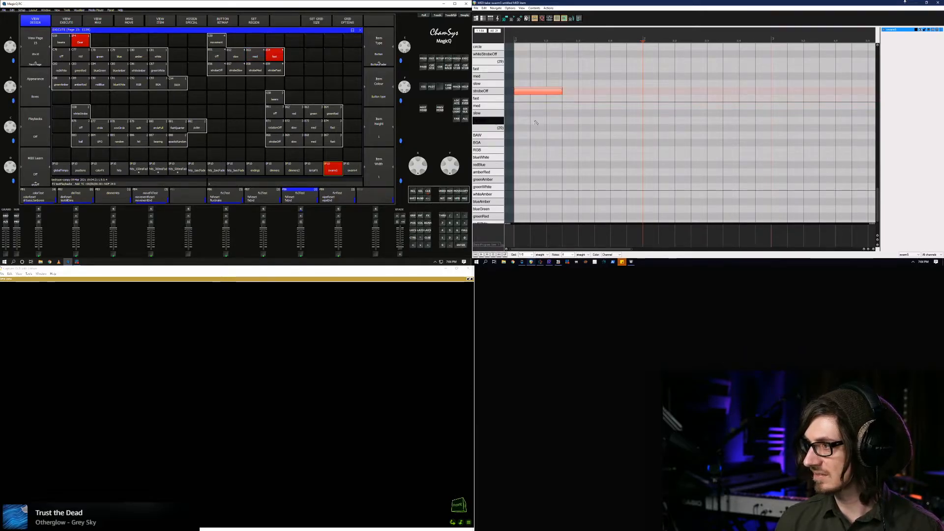
key(Up)
key(Up)
key(Up)
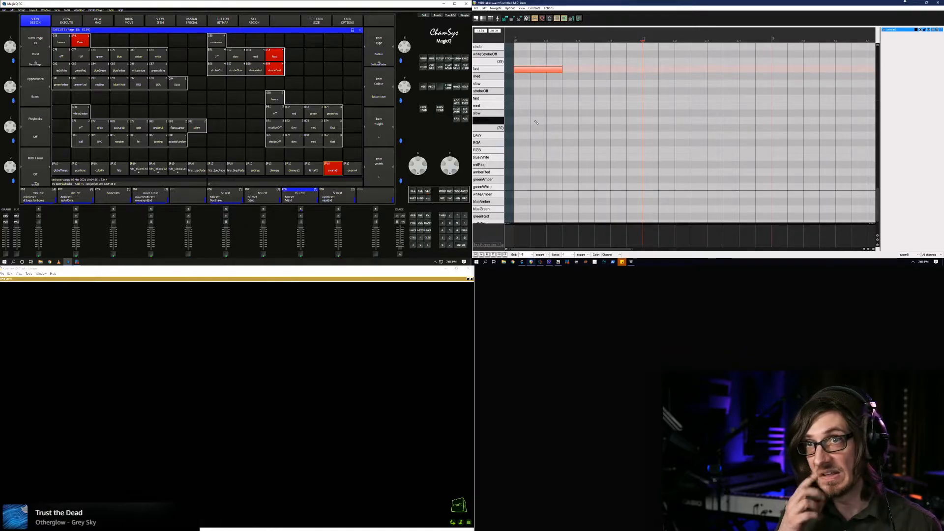
key(Down)
key(Down)
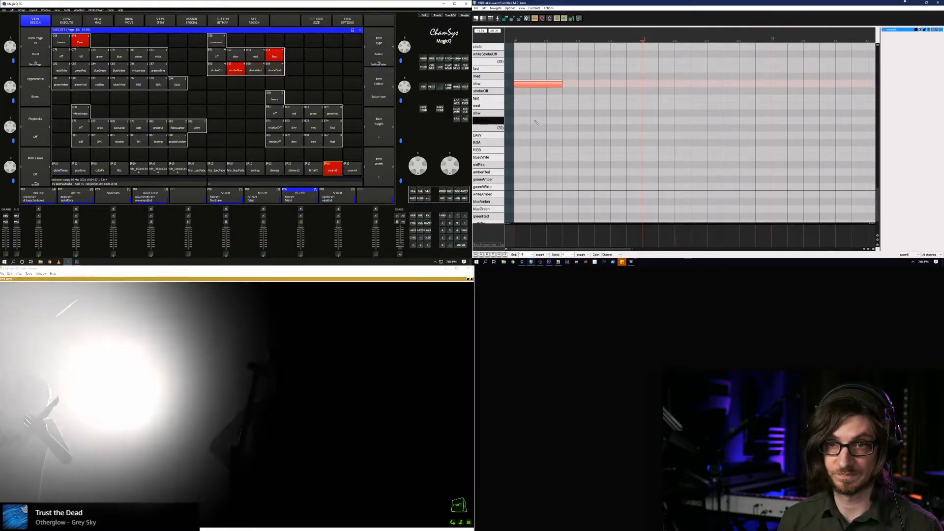
Draw a second note in the whiteStrobeOff row, raise it through circle to ccwCircle, and reframe the Capture 3D view
scroll(521, 98, up, 2)
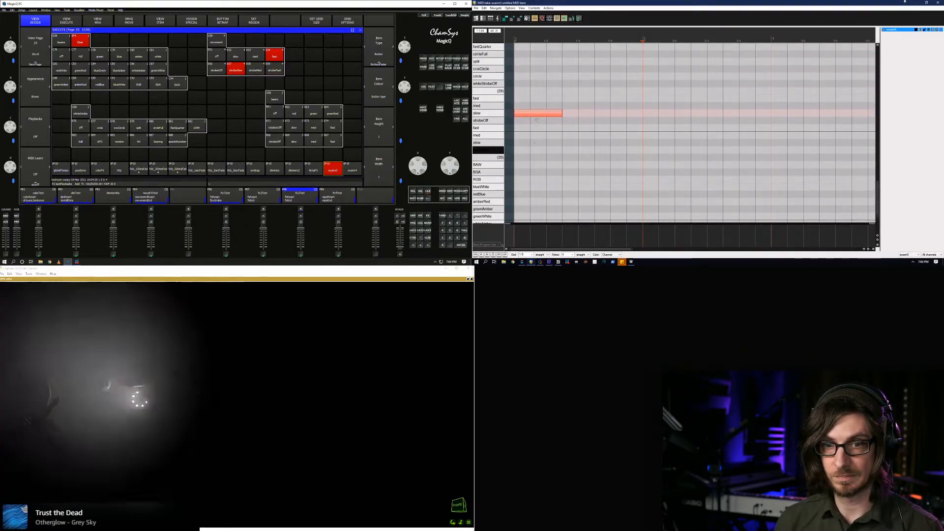
click(517, 91)
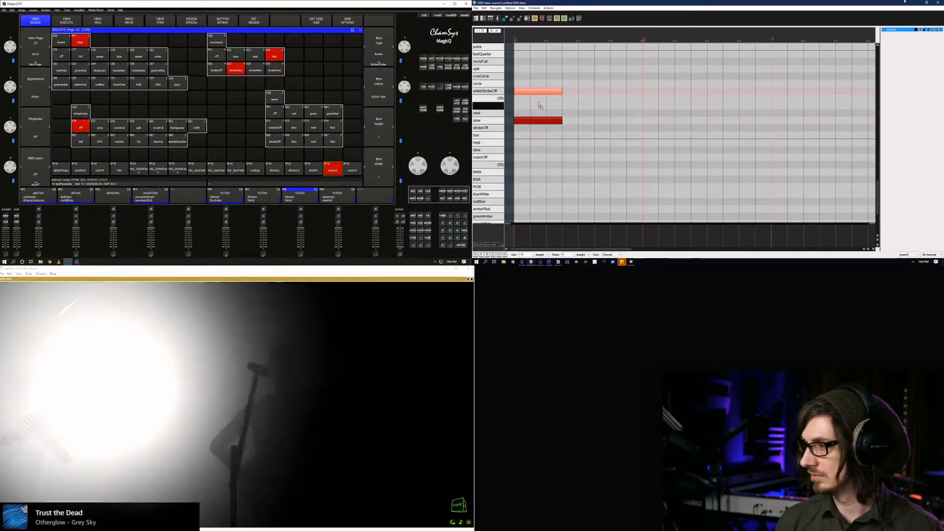
key(Up)
key(Up)
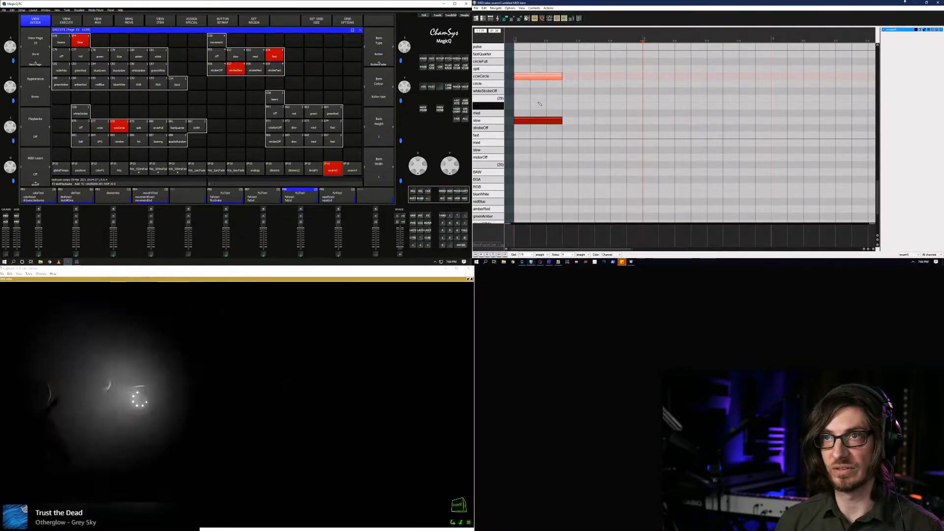
click(343, 525)
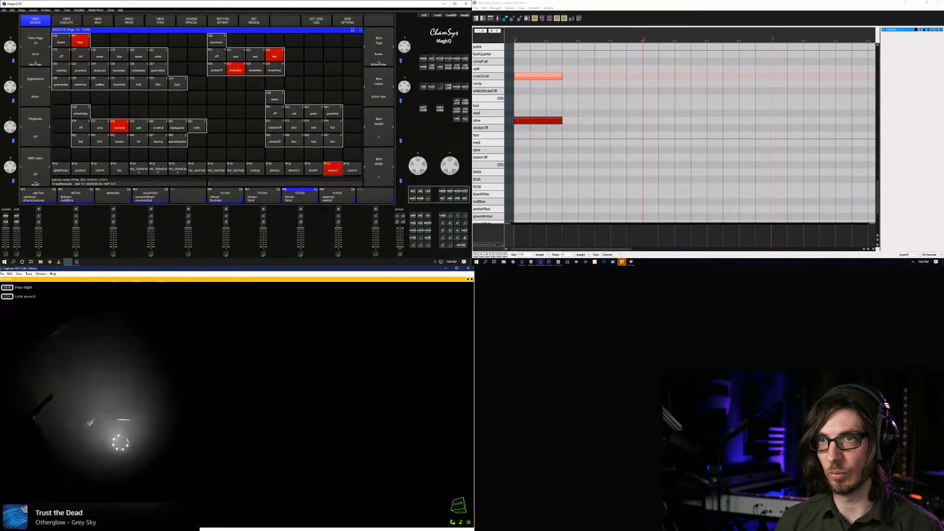
Lower the slow strobe note to strobeOff, and reduce the MIDI item to a single note in the whiteStrobeOff row
click(528, 122)
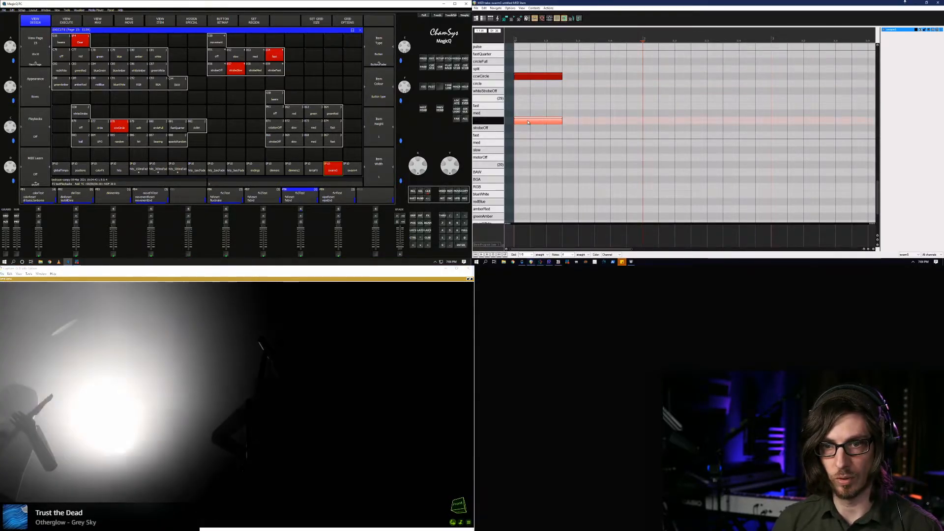
key(Down)
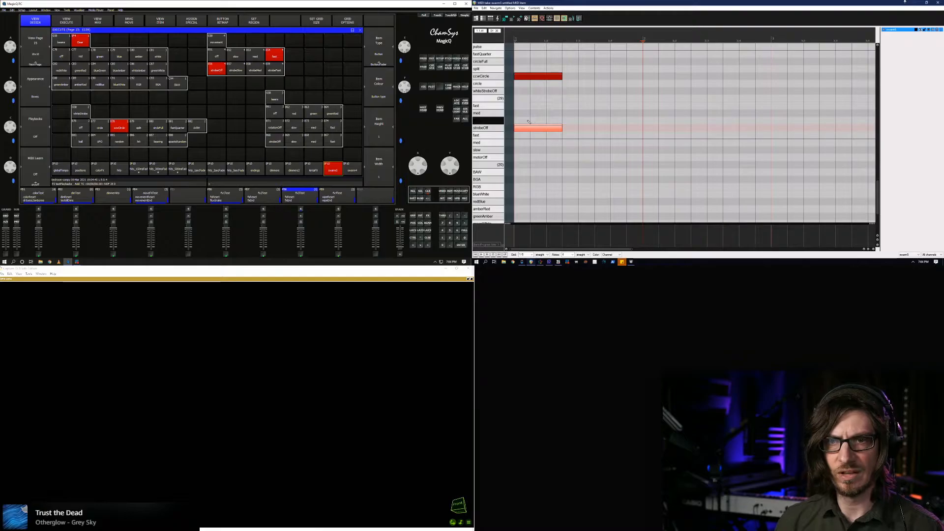
click(517, 76)
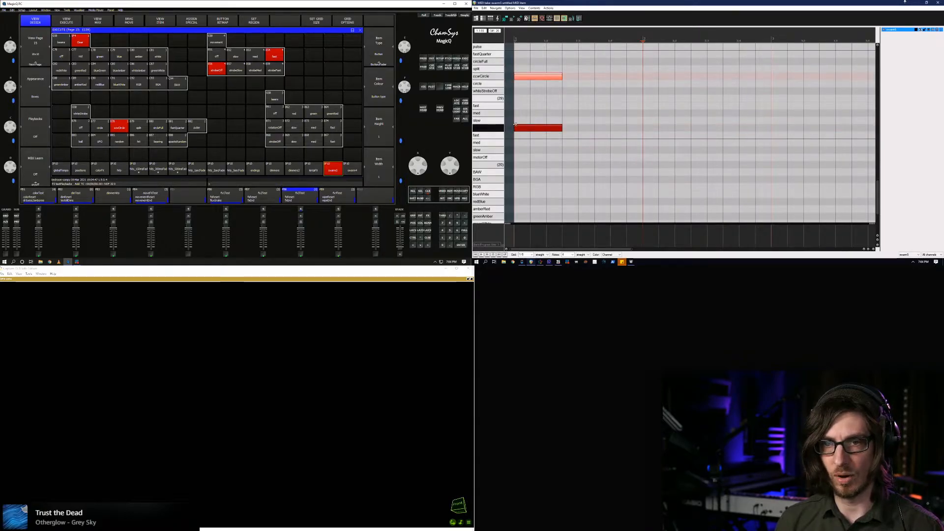
click(523, 127)
drag(523, 128, 528, 82)
key(Down)
key(Down)
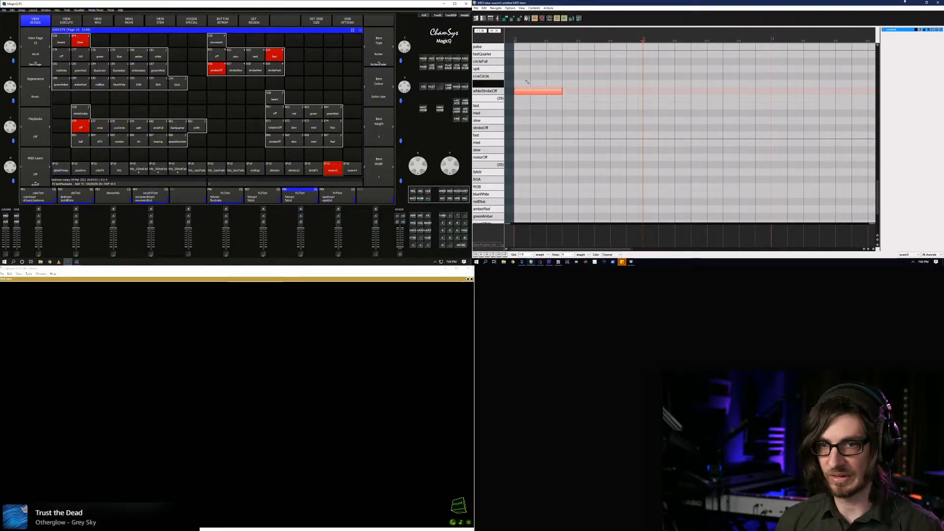
Test the white strobe patterns by raising the note through circle, ccwCircle, split, circleFull and fastQuarter
key(Up)
key(Up)
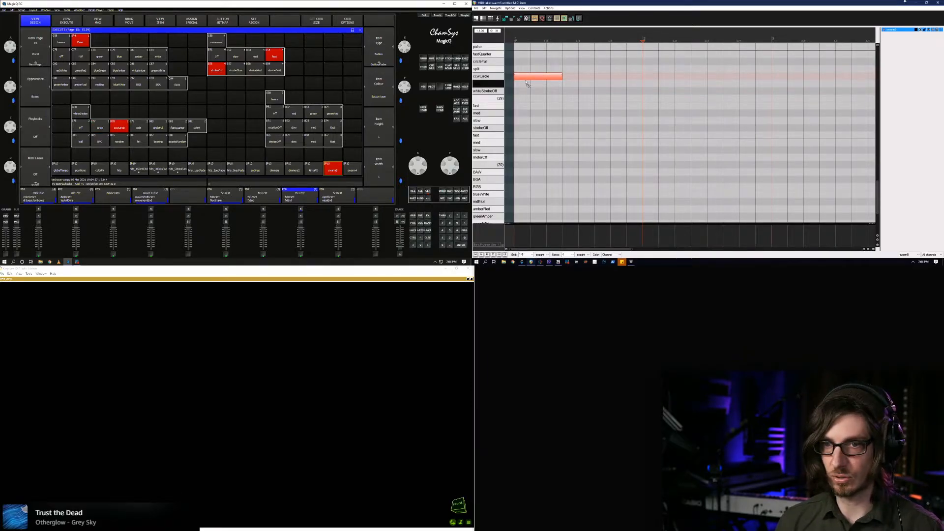
key(Up)
key(Up)
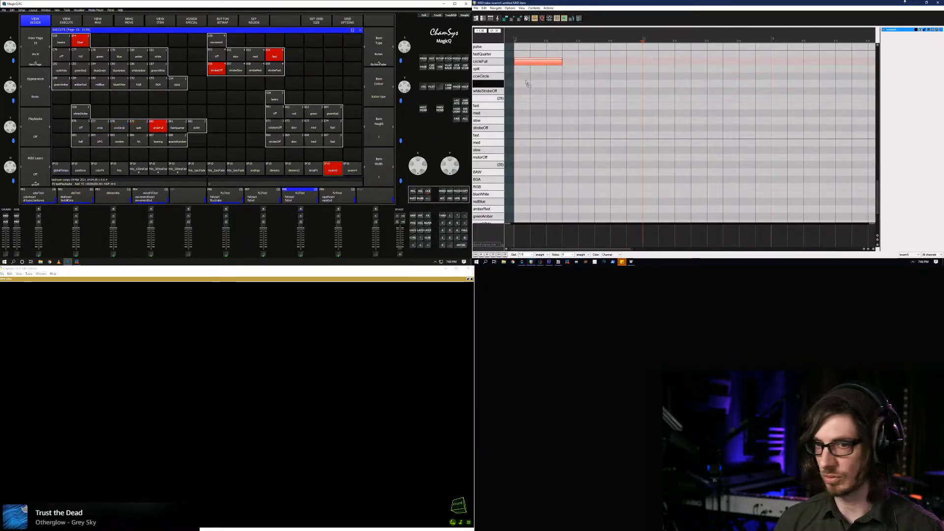
key(Up)
Test the remaining white strobe patterns by raising the note from pulse through ball, UFO, random and bearing up to spasticRandom
scroll(527, 83, up, 3)
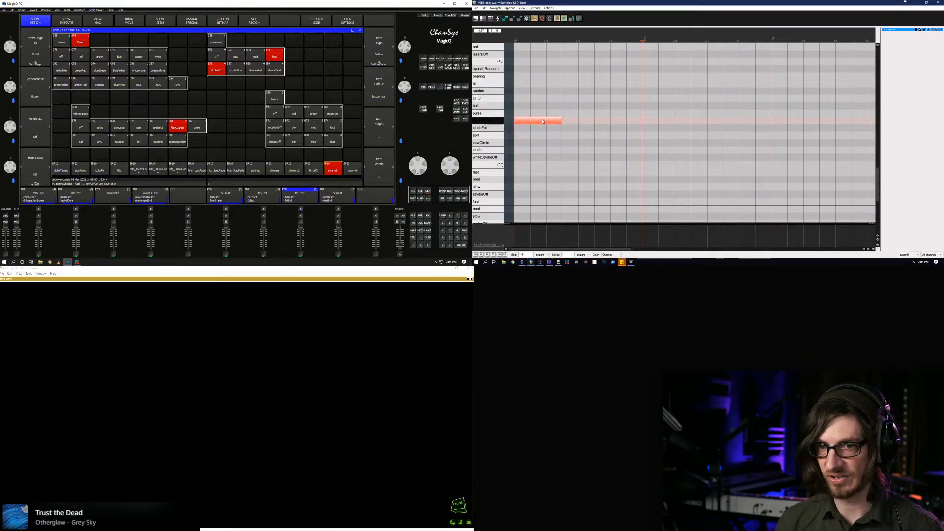
key(Up)
key(Up)
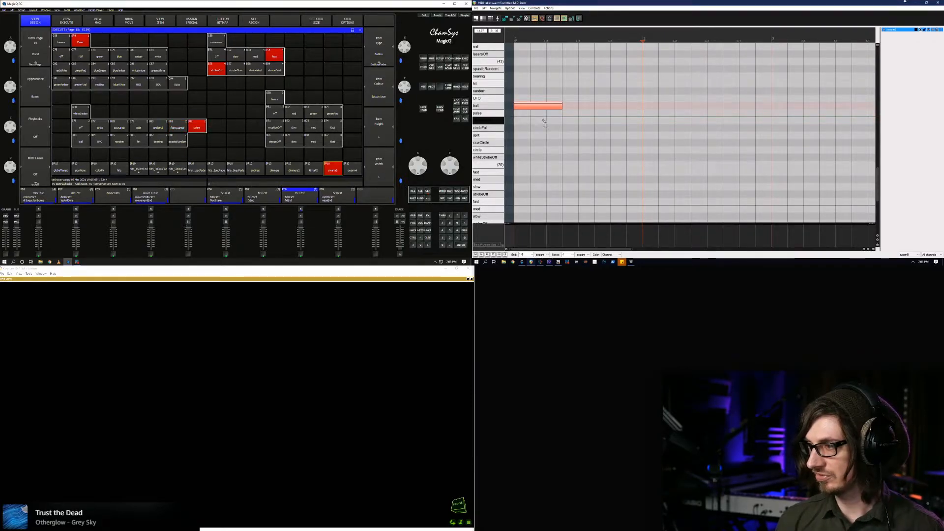
key(Up)
key(Up)
key(Up)
key(Up)
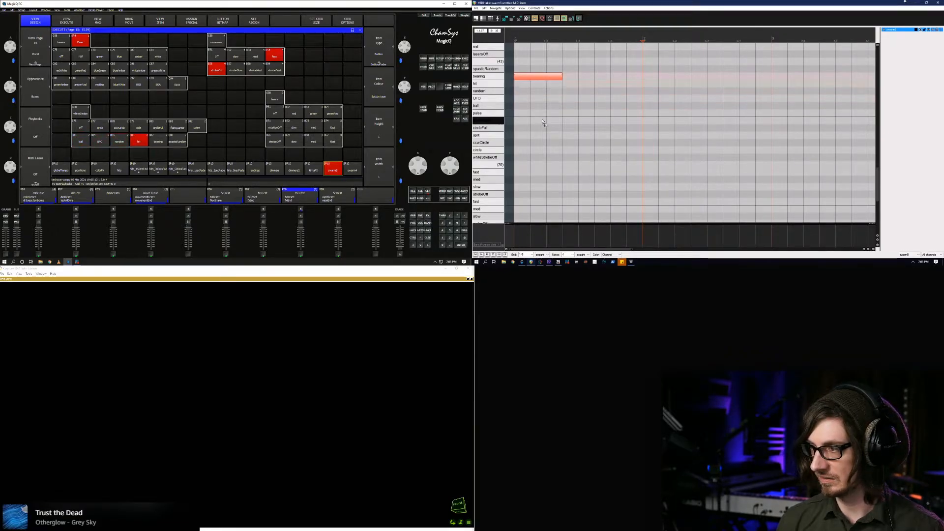
key(Up)
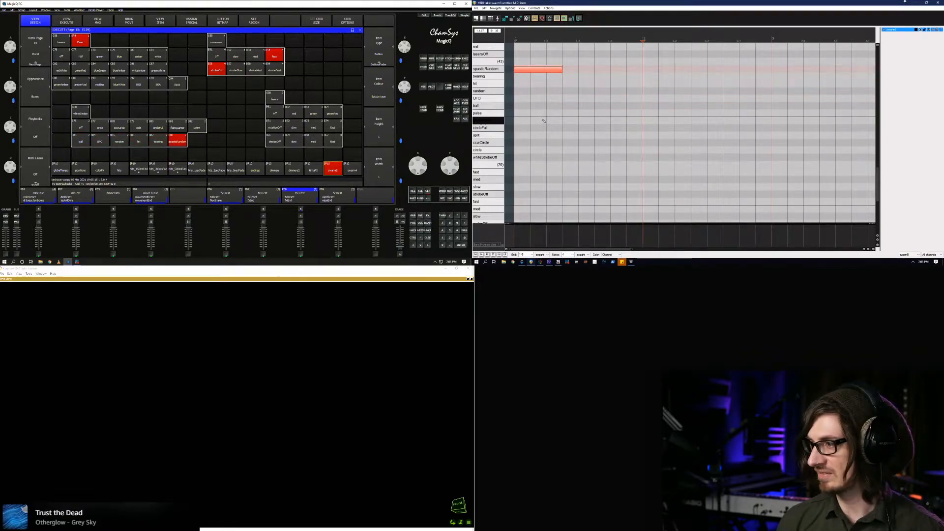
Test the swarm laser colours by raising the spasticRandom note through lasersOff, red and green to greenRed
scroll(536, 190, down, 3)
scroll(522, 189, down, 3)
scroll(536, 147, up, 5)
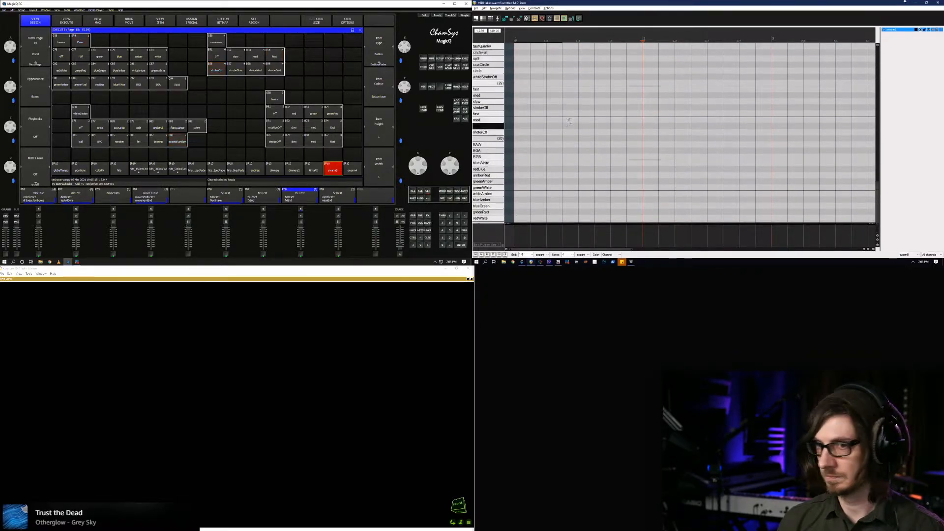
click(540, 119)
key(Up)
key(Up)
key(Up)
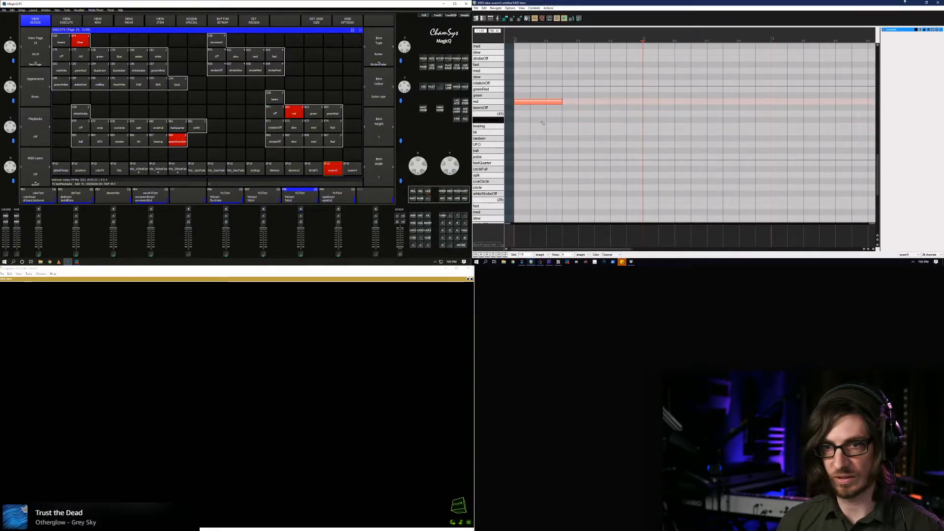
scroll(543, 124, up, 2)
key(Up)
key(Up)
key(Up)
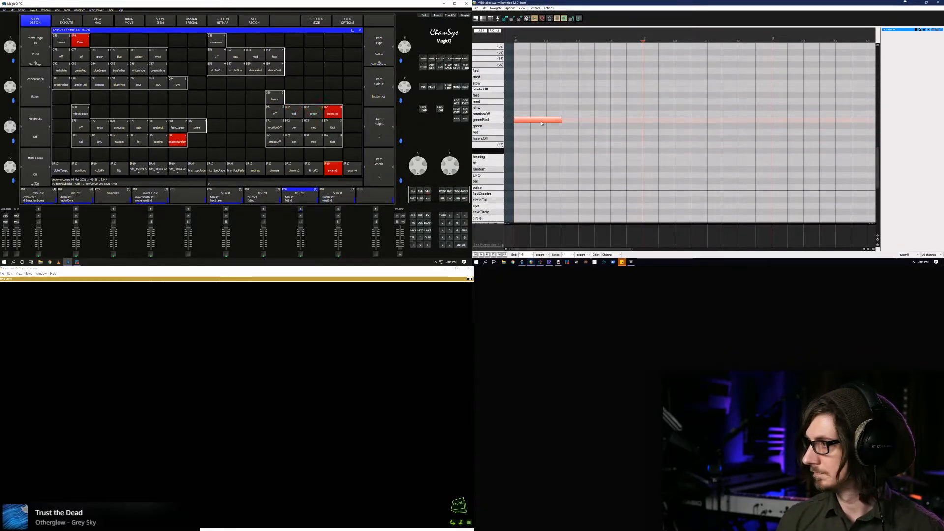
Test the laser rotation cues by raising the note through rotationOff, slow, med and fast to strobeOff
key(Up)
key(Up)
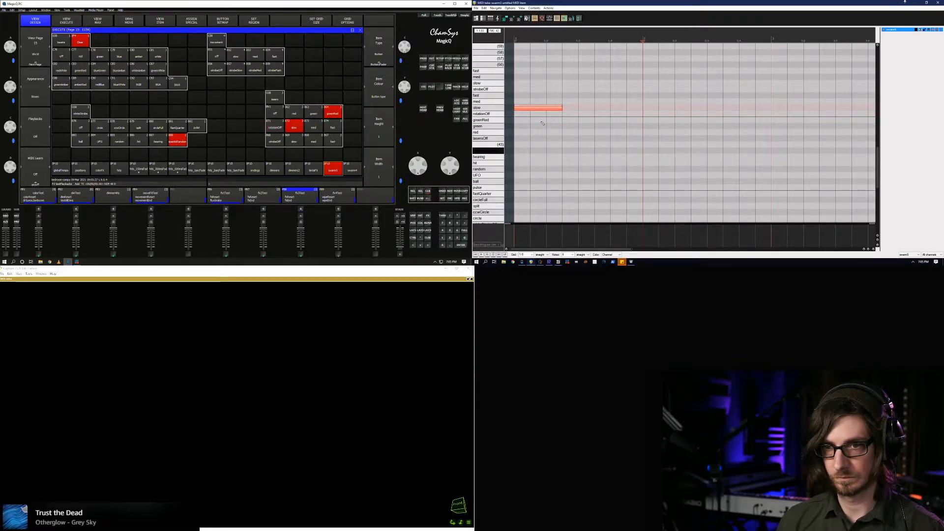
key(Up)
key(Up)
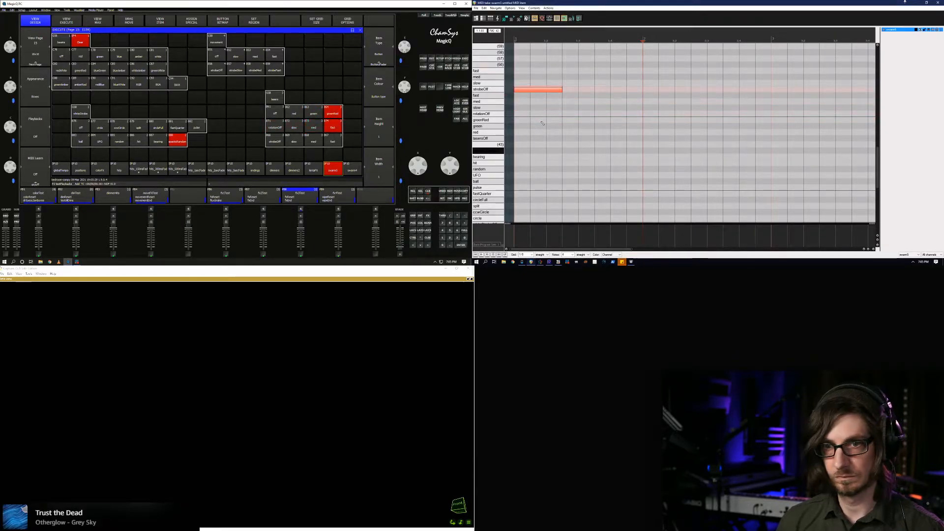
Test the laser strobe speeds by raising the note through slow, med and fast, and delete the note
key(Up)
key(Up)
key(Up)
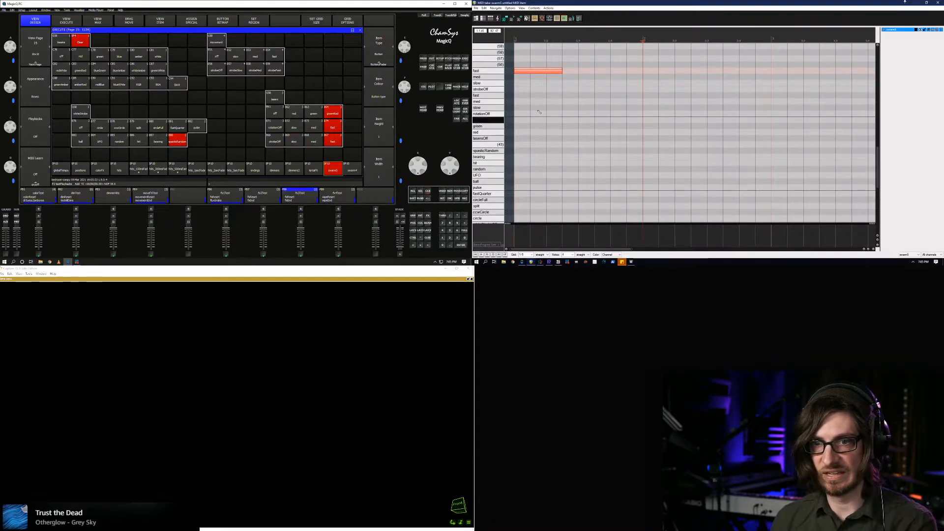
key(Delete)
scroll(520, 88, down, 10)
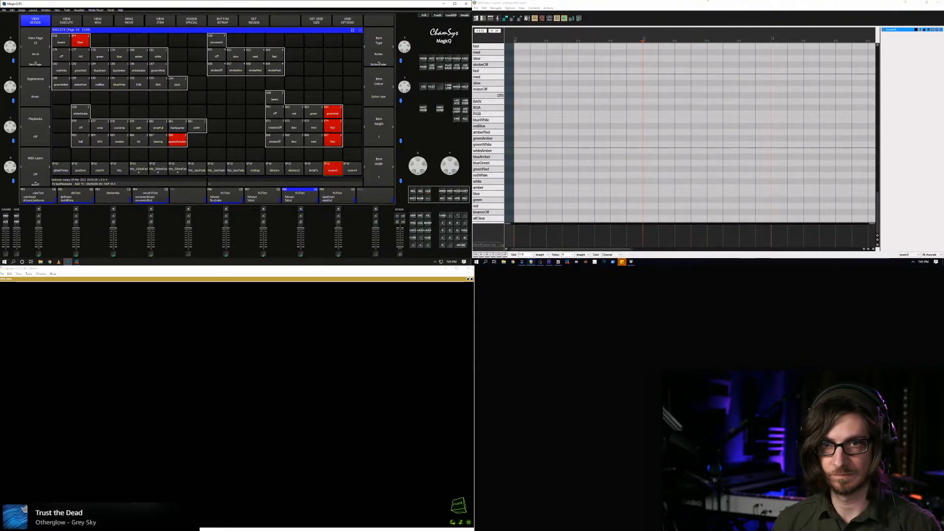
Clear the active swarm cues by triggering the allClear note, and close the MIDI editor
click(487, 127)
click(482, 217)
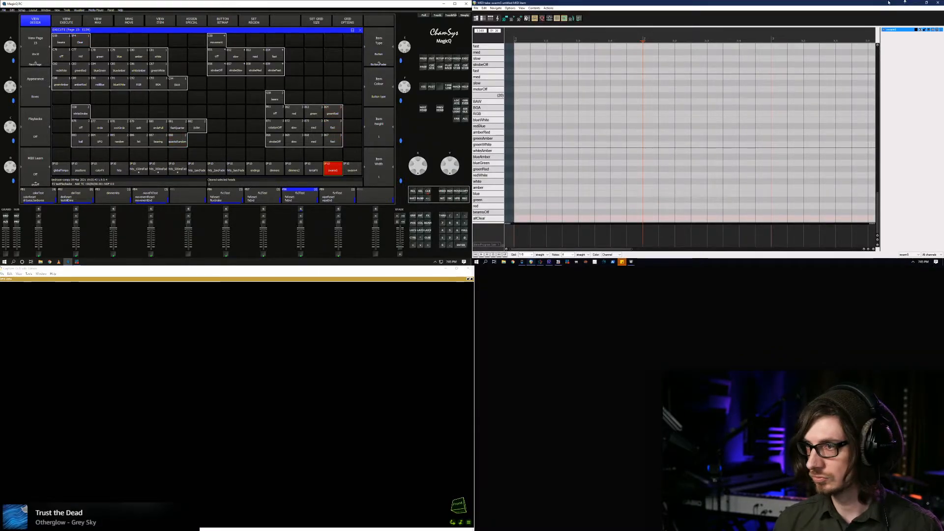
click(933, 3)
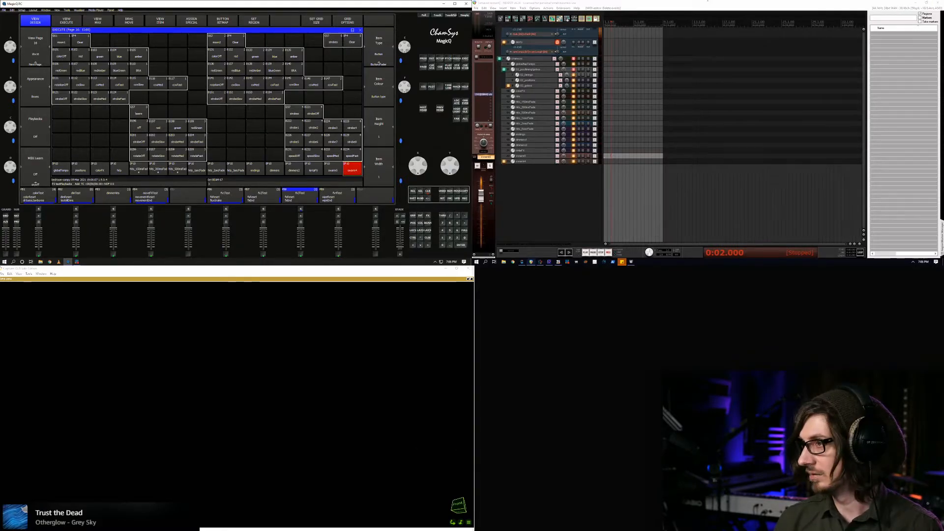
Light the stage from the MagicQ cue store, and cycle the Capture visualiser through the front and back cameras to the right-side view
key(alt+u)
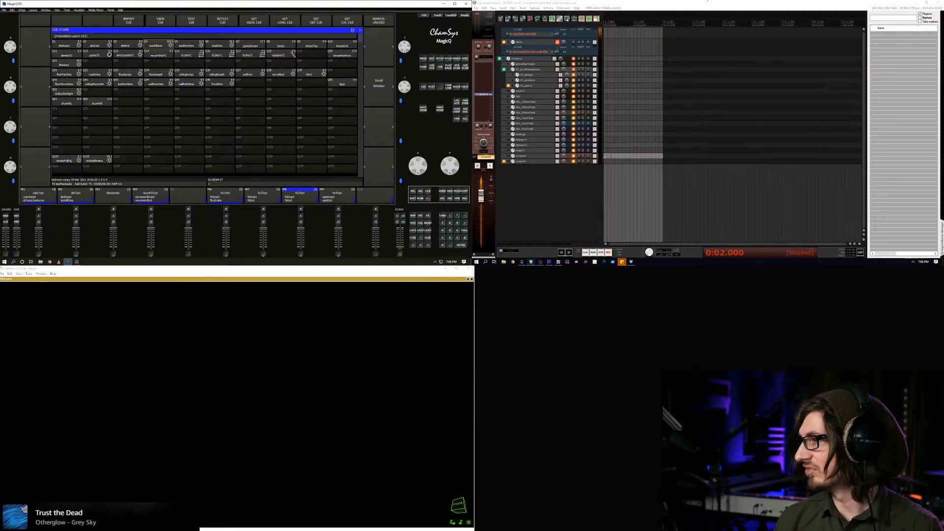
key(Return)
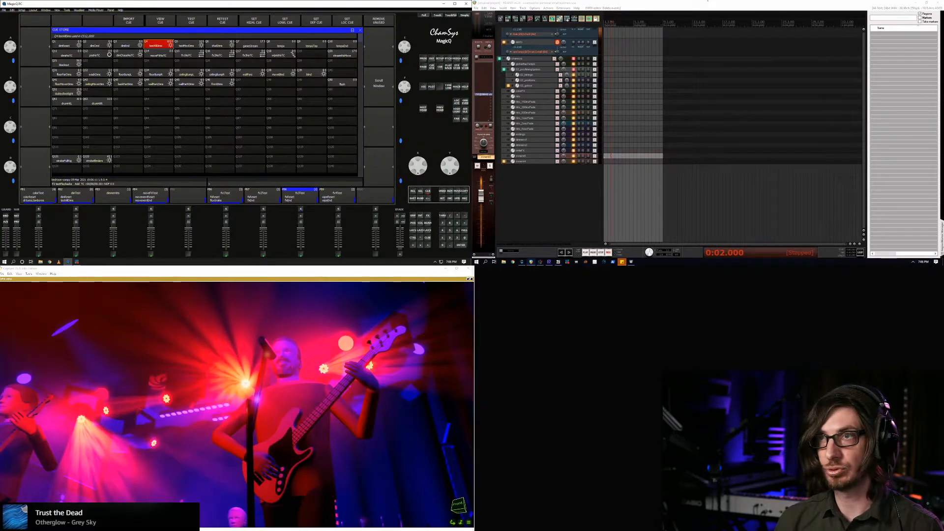
click(313, 283)
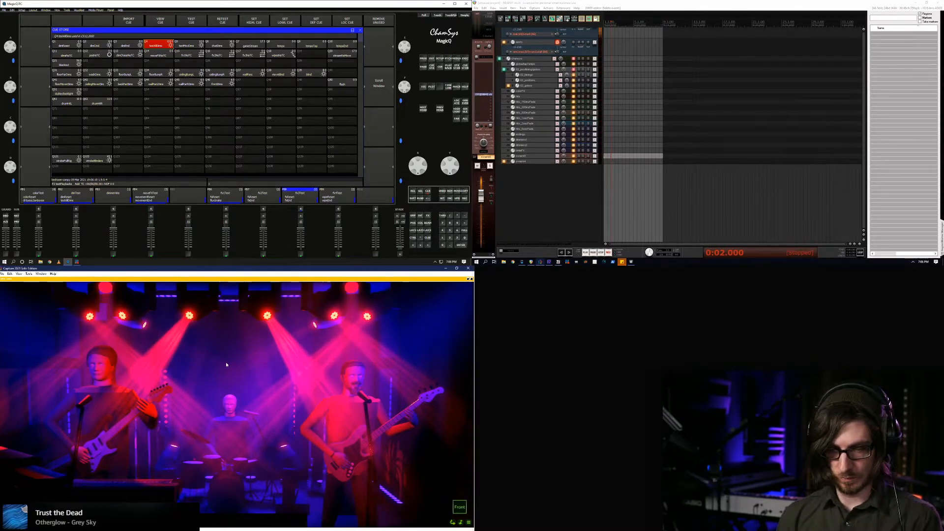
key(2)
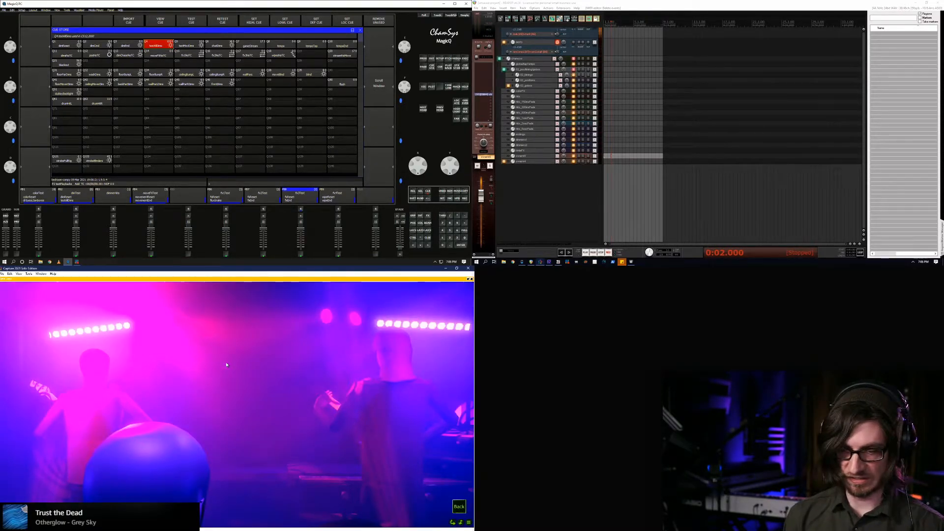
key(3)
key(4)
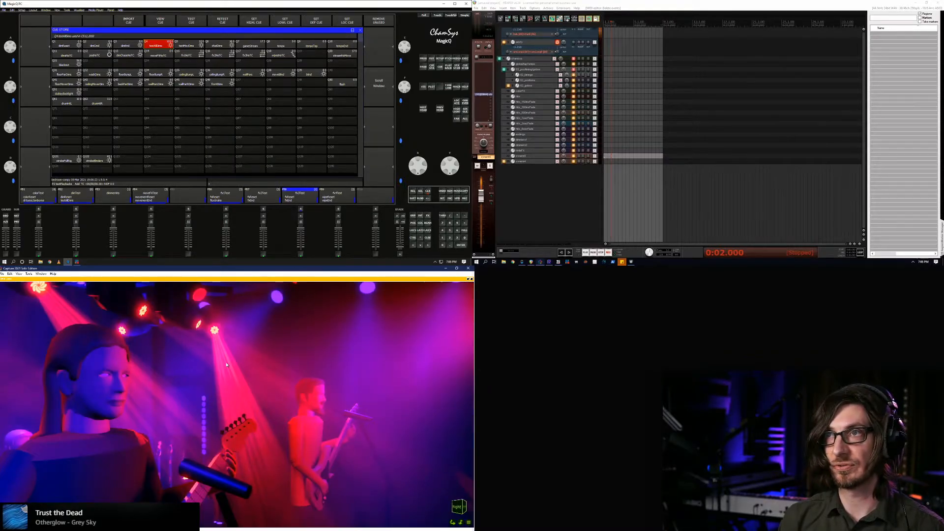
Open the positions page in the MagicQ execute window, choose the 1 sec time and trigger the arch position
click(708, 3)
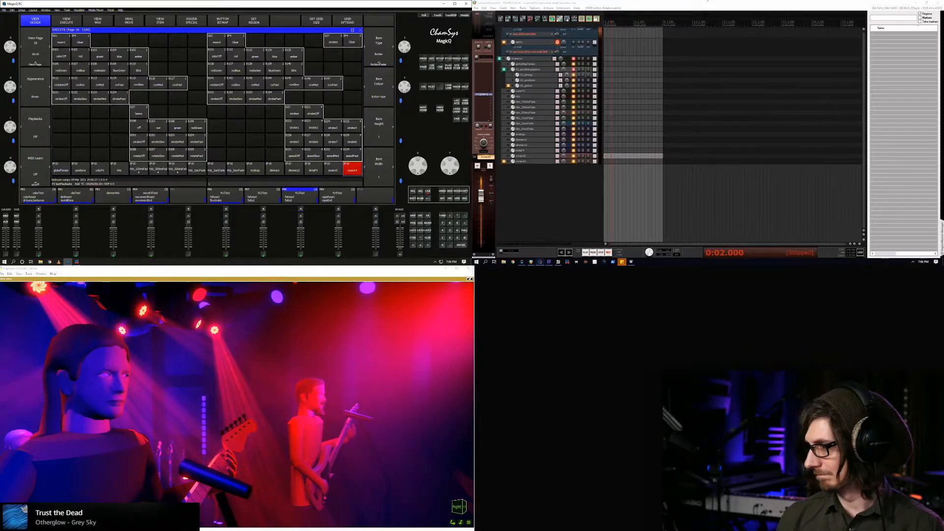
click(80, 169)
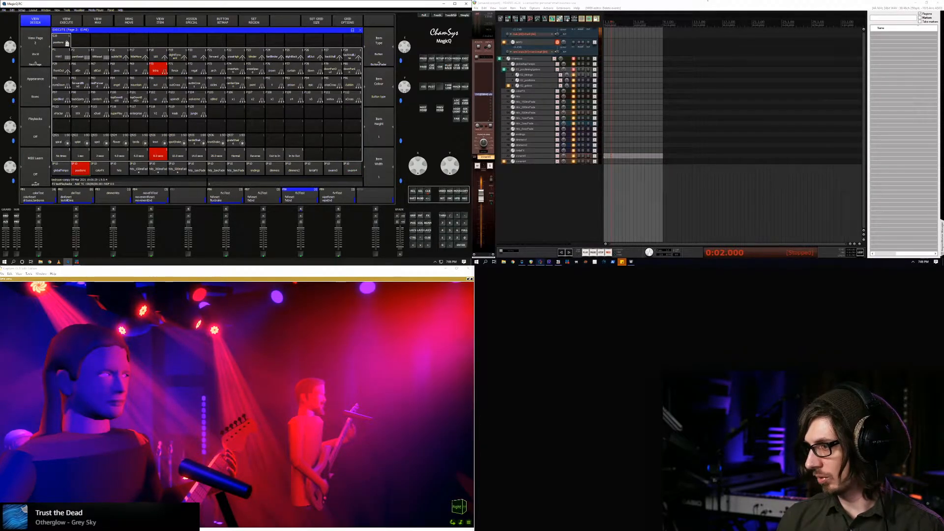
click(81, 155)
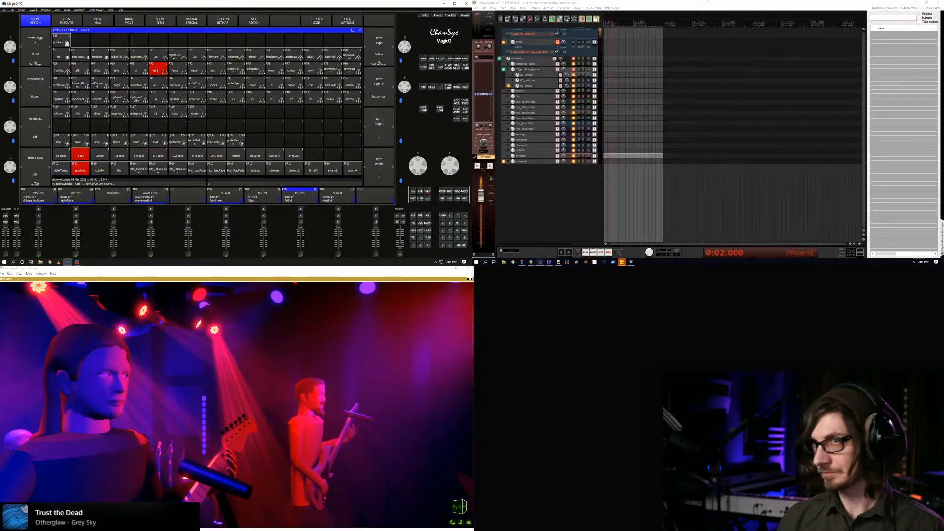
click(217, 69)
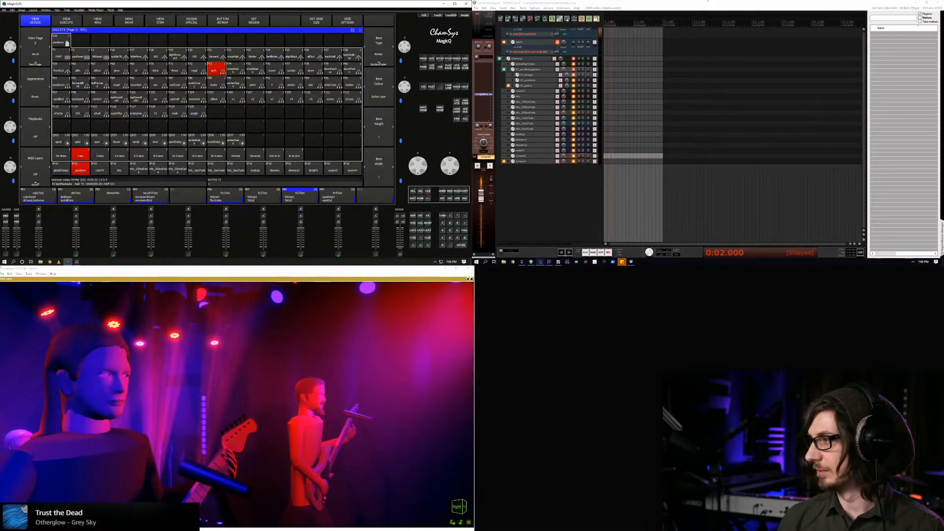
Try the crossHigh, subtleTilt, littleMore, allIn and angel positions one after another, and return the fixtures to reset
click(234, 56)
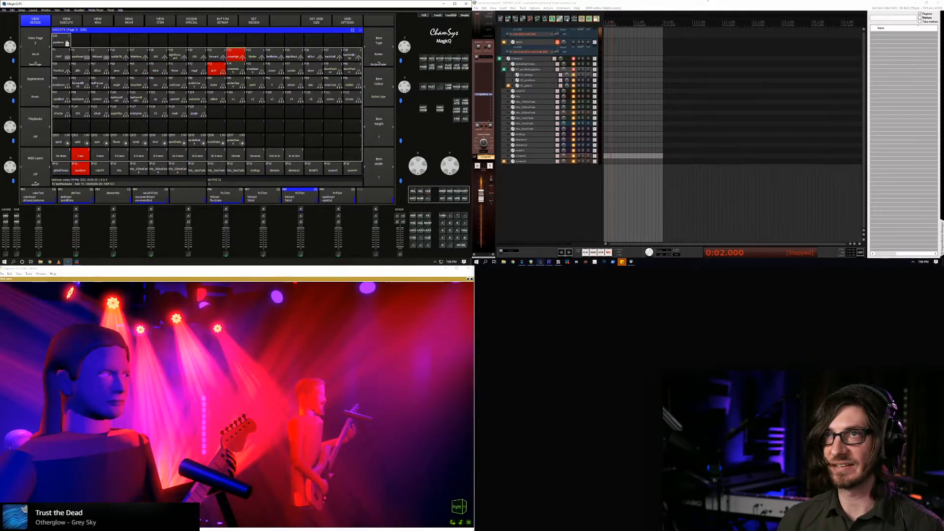
click(118, 56)
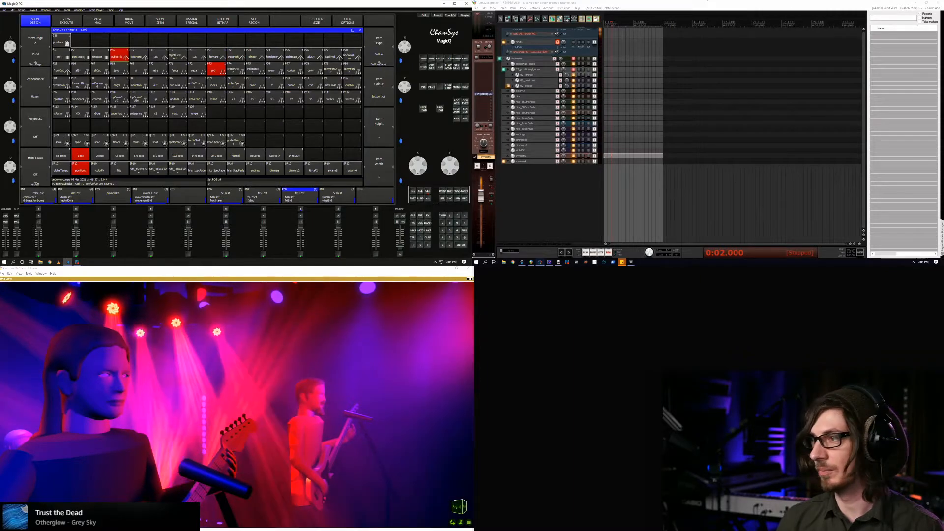
click(138, 57)
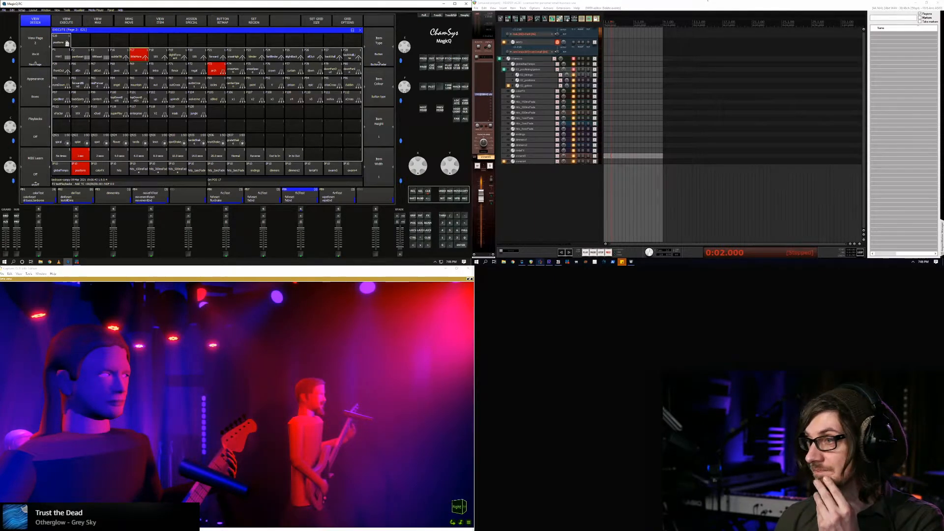
click(76, 70)
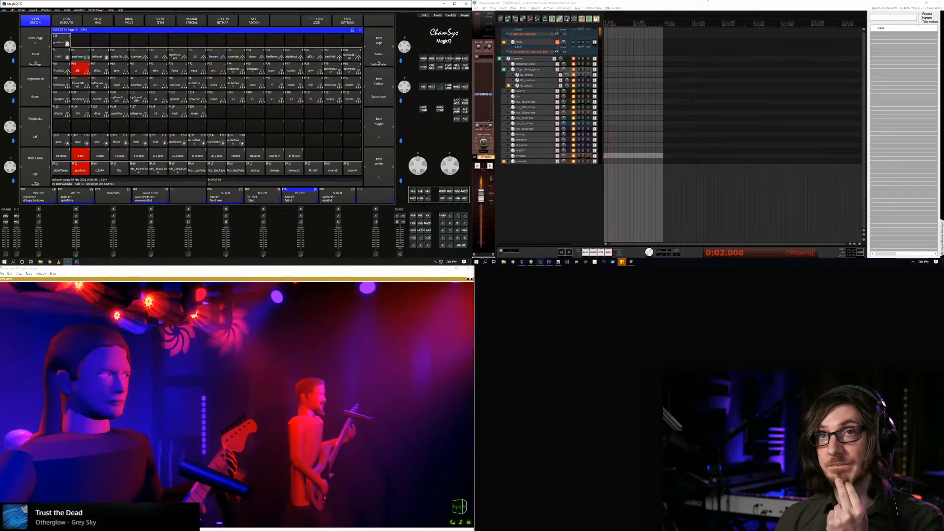
click(116, 85)
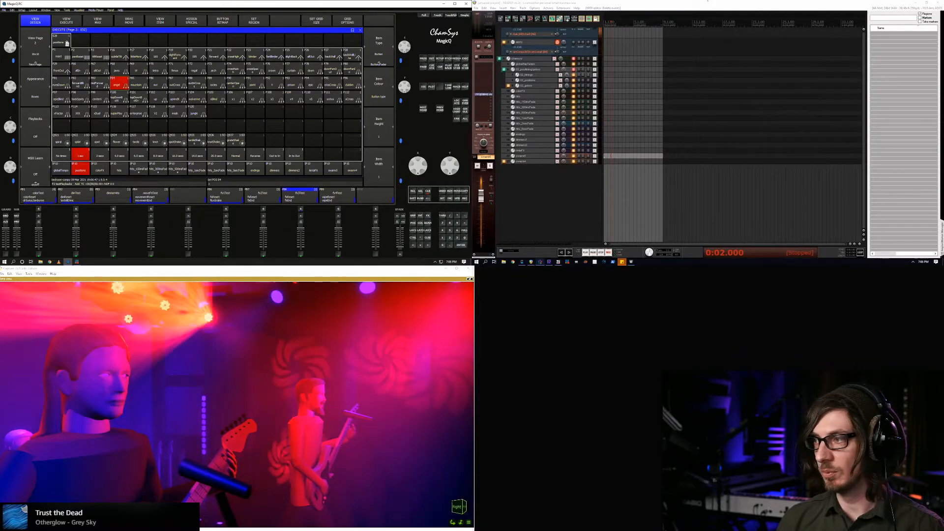
click(61, 56)
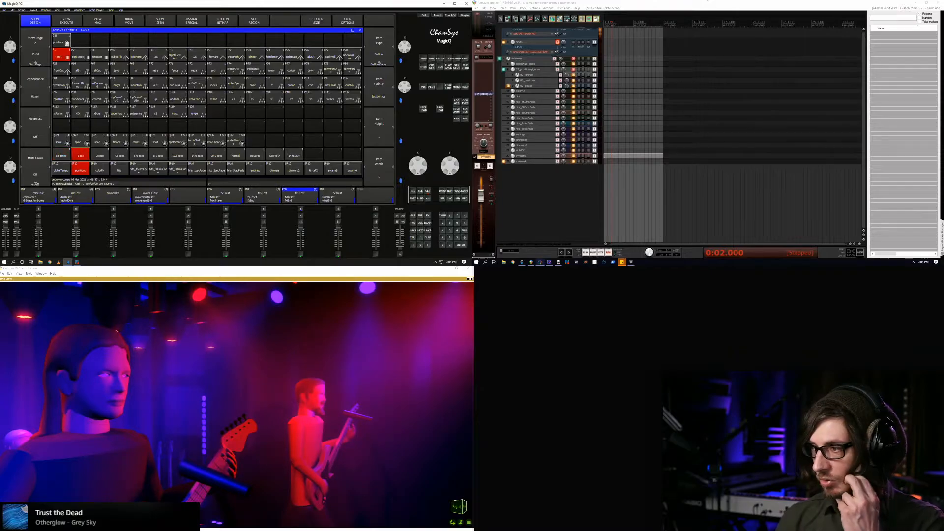
Delete the leftover test MIDI item from the swarm track in REAPER, and set the Capture visualiser to the front view
click(437, 461)
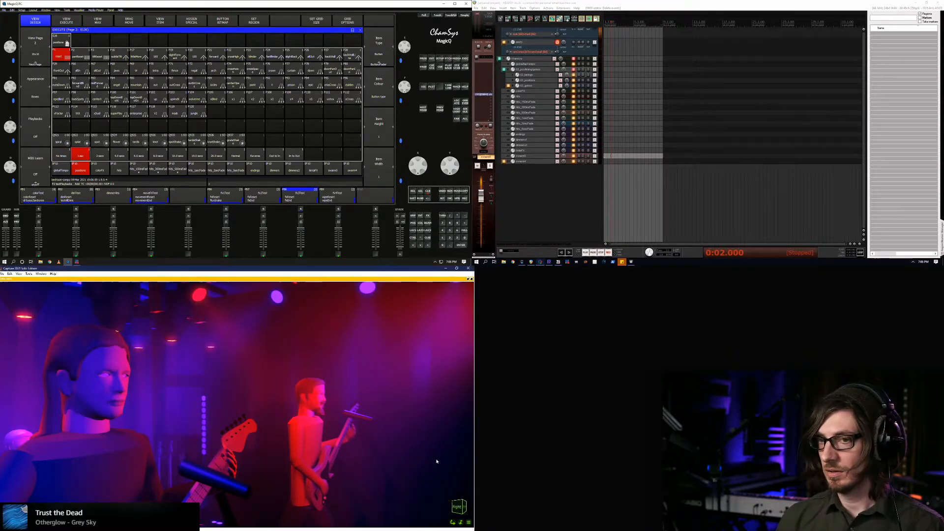
click(624, 159)
key(Delete)
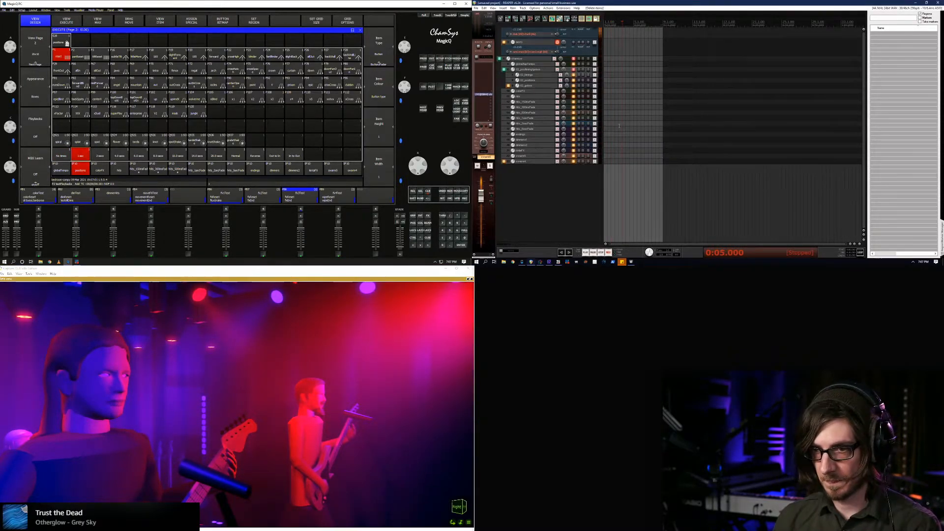
click(121, 286)
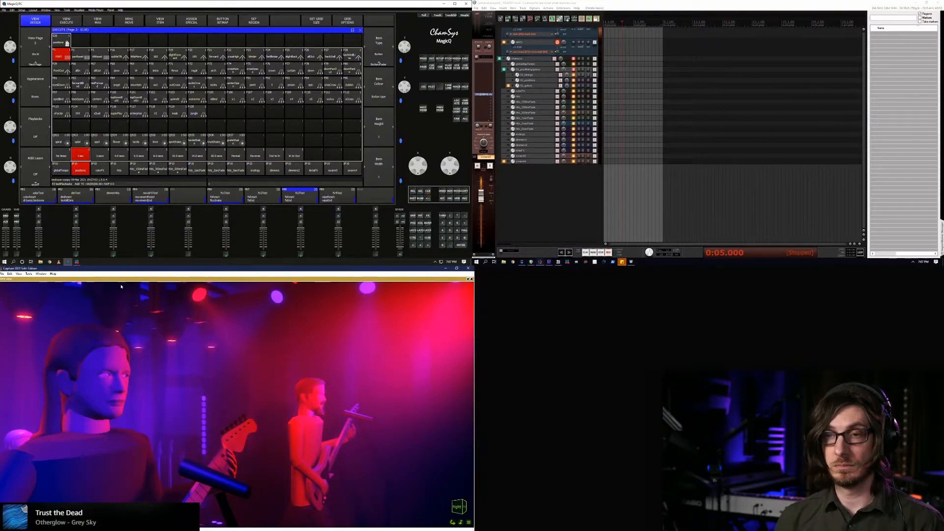
key(1)
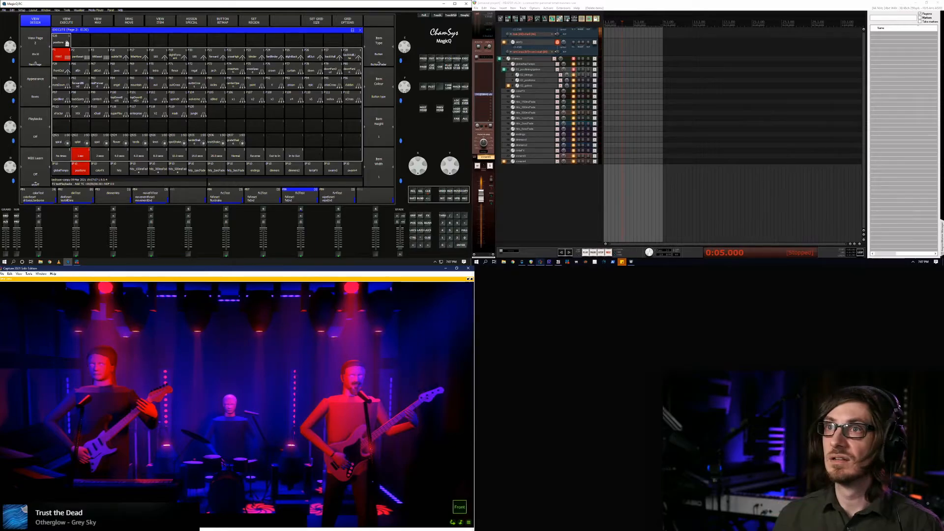
Create a MIDI item on the 02_positions track in REAPER and open it in the MIDI editor
click(531, 76)
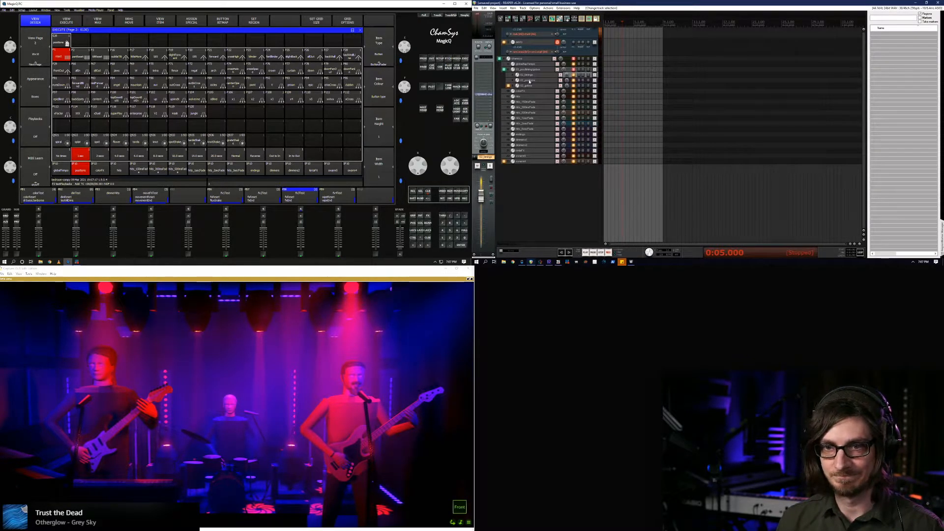
click(529, 80)
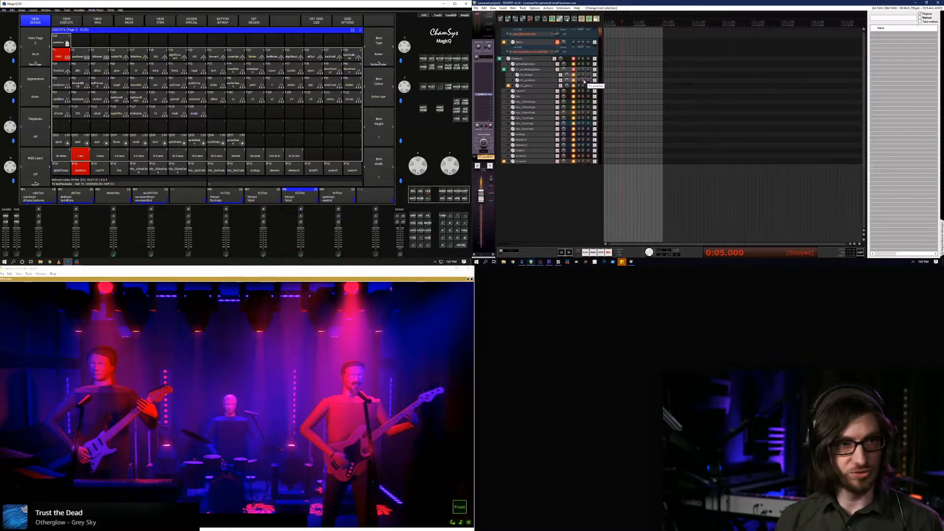
double_click(622, 114)
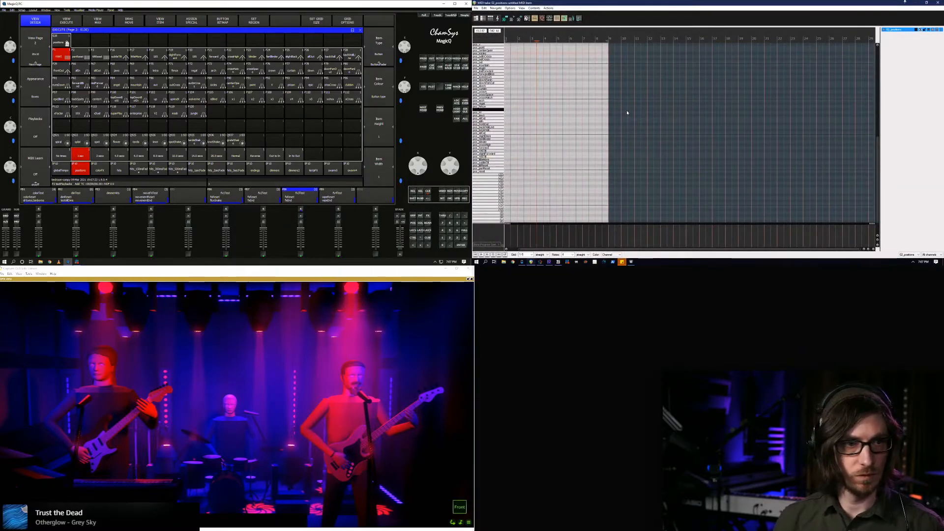
Audition the pos_155Tilt cue, and place a one-bar test note on pos_reset at the start of the item
scroll(653, 134, up, 5)
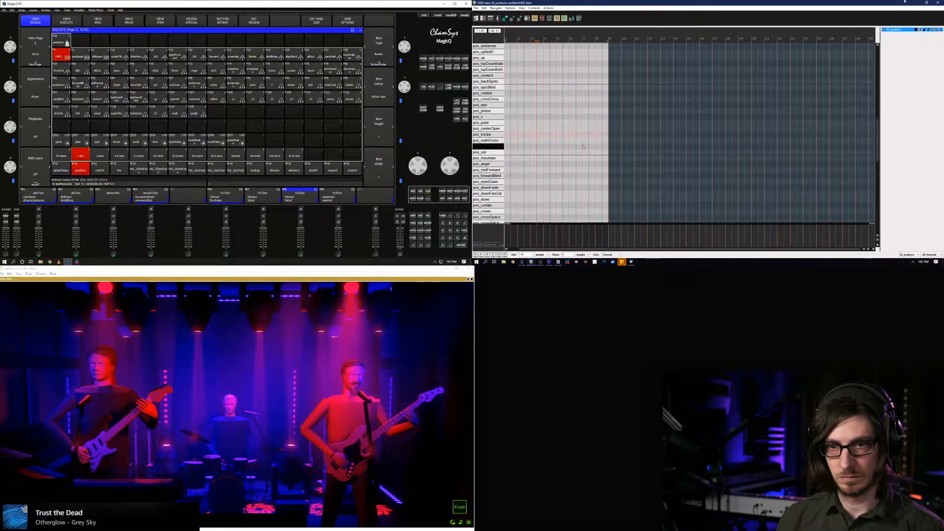
scroll(581, 145, down, 8)
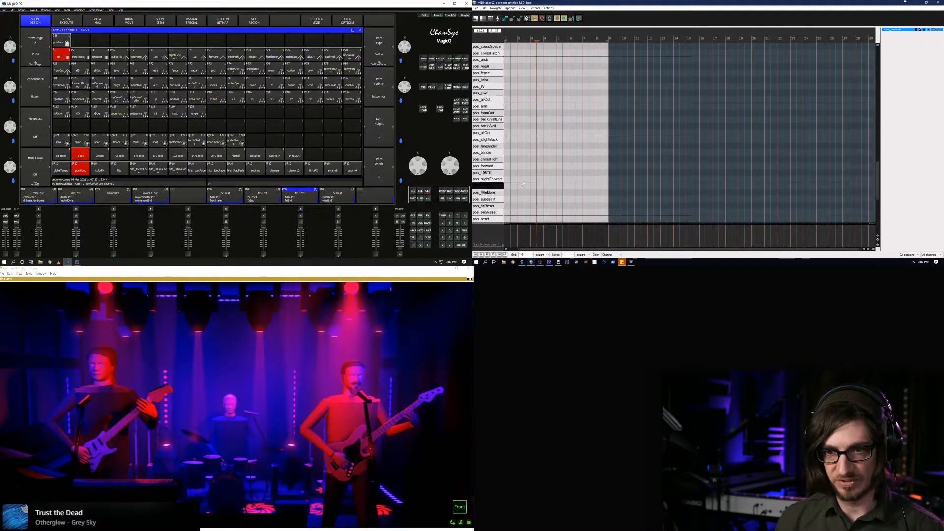
scroll(524, 186, down, 2)
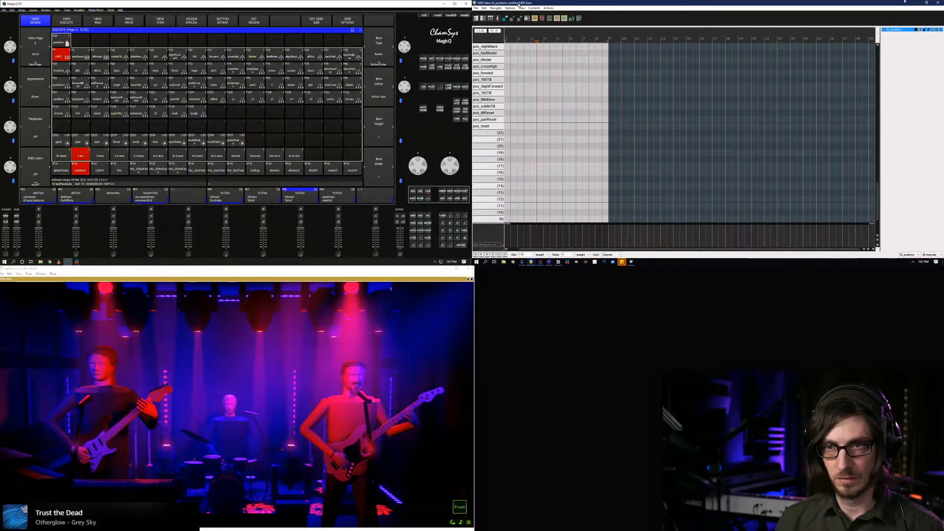
click(522, 8)
click(483, 94)
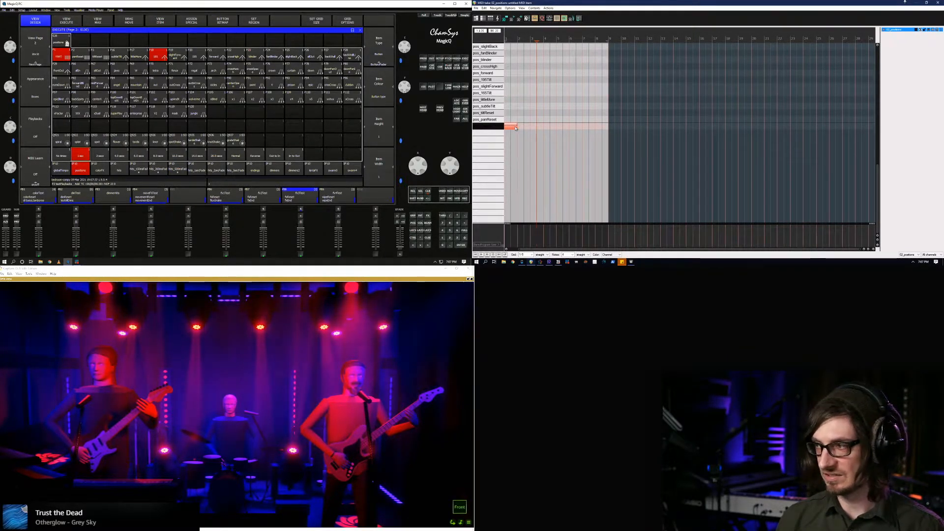
scroll(491, 129, up, 5)
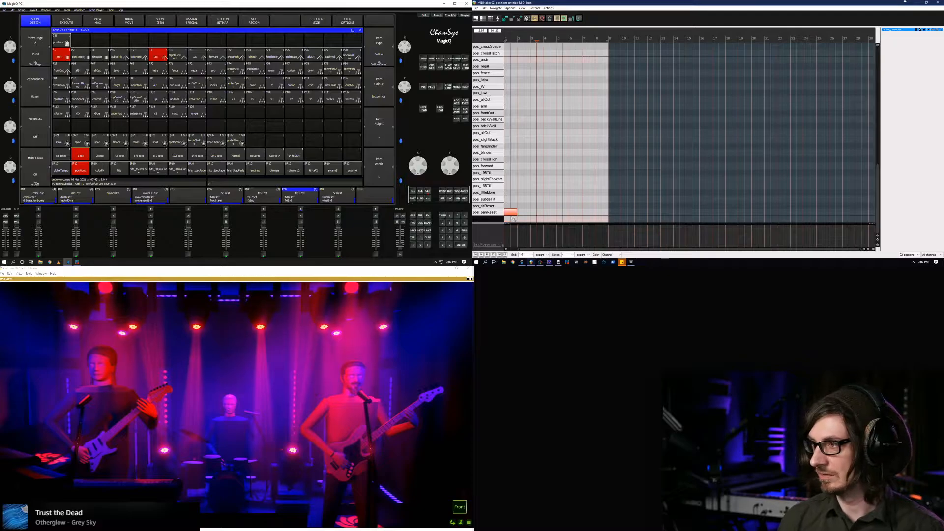
drag(512, 215, 514, 219)
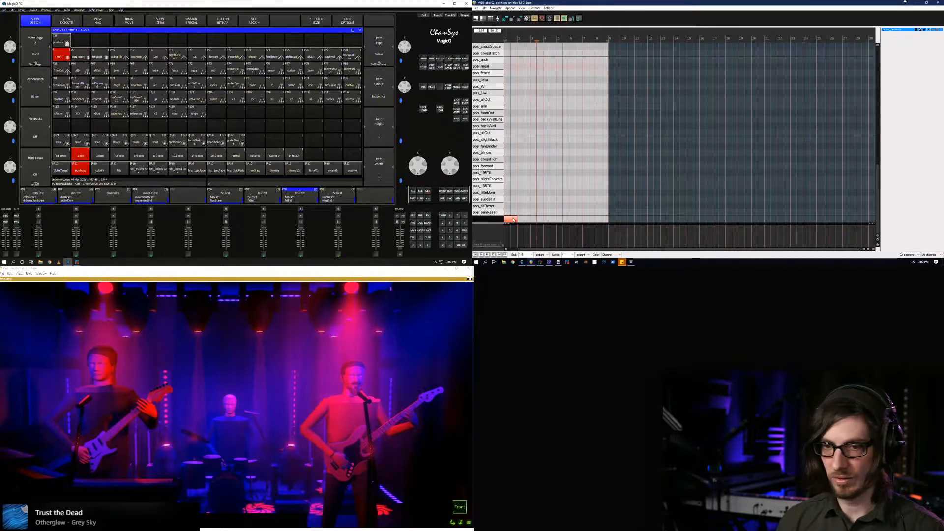
Move the test note up through pos_panReset, pos_tiltReset and pos_littleMore to pos_155Tilt, auditioning each position cue
scroll(544, 185, up, 3)
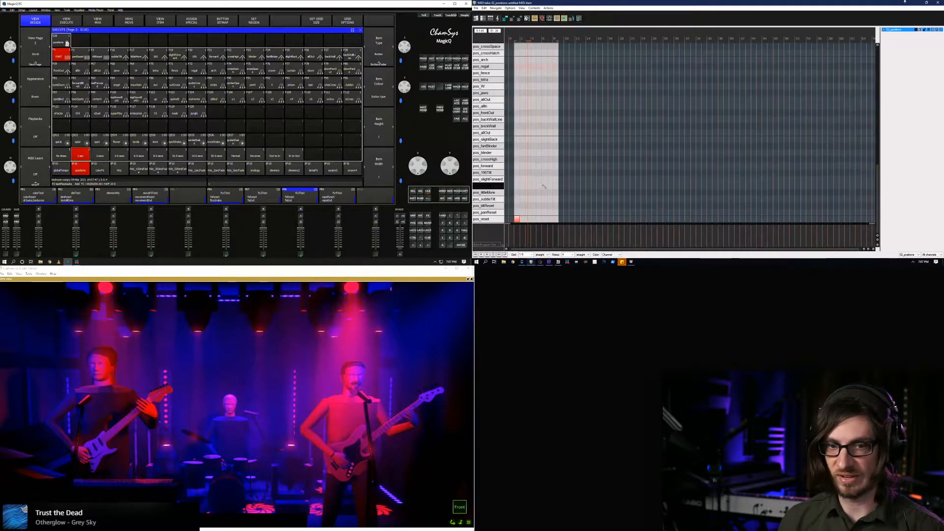
key(ctrl+z)
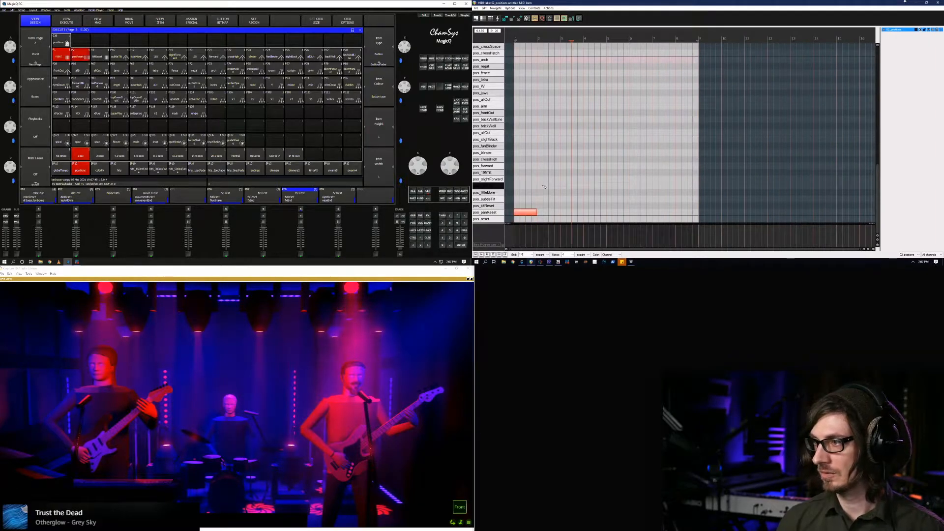
key(Up)
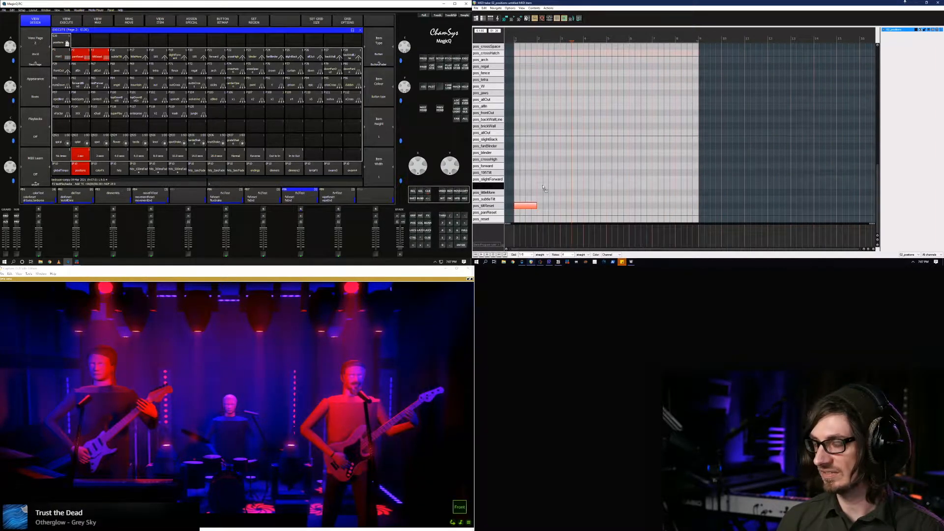
key(Up)
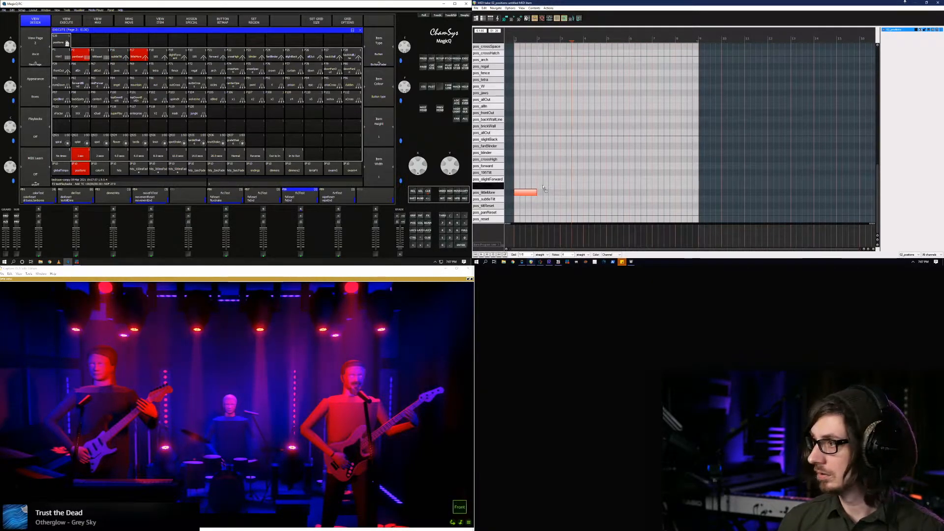
key(Up)
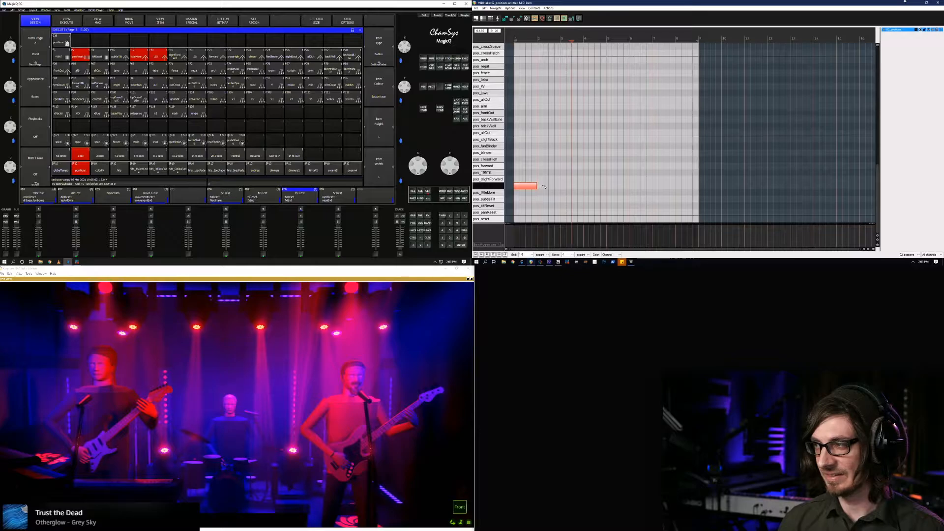
Audition the higher position cues with the test note, moving through pos_slightForward, pos_forward and pos_crossHigh up to pos_blinder
key(Up)
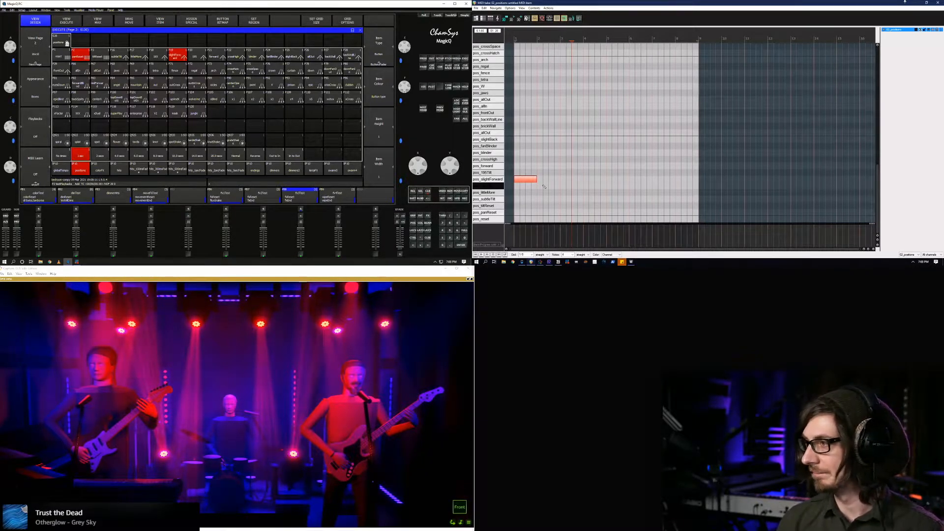
key(Up)
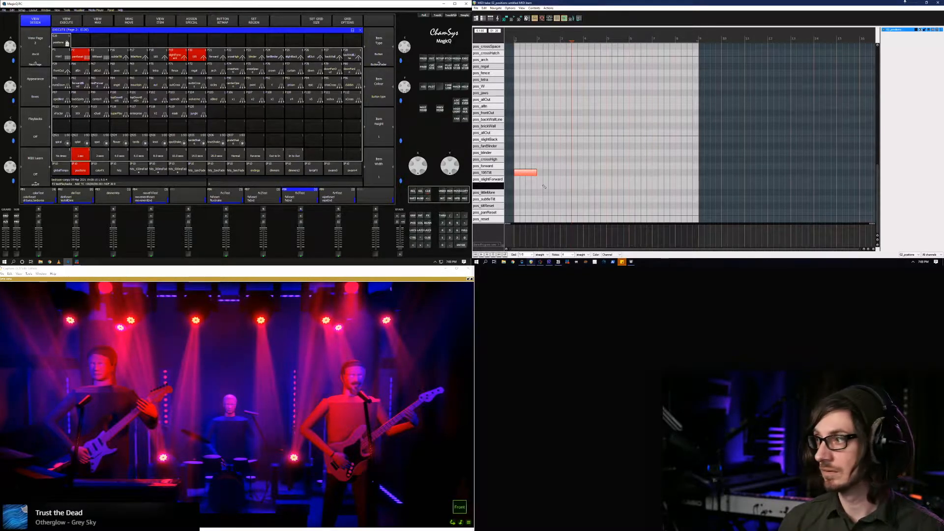
key(Up)
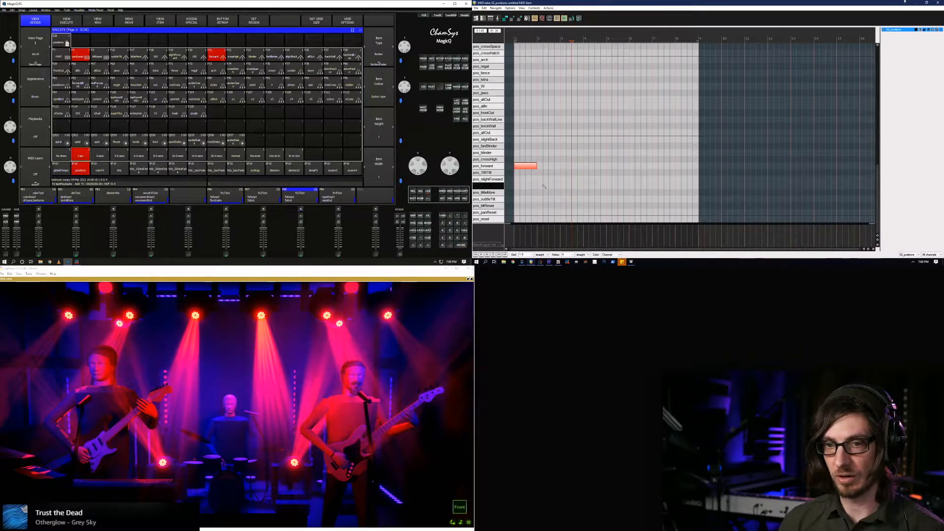
key(Up)
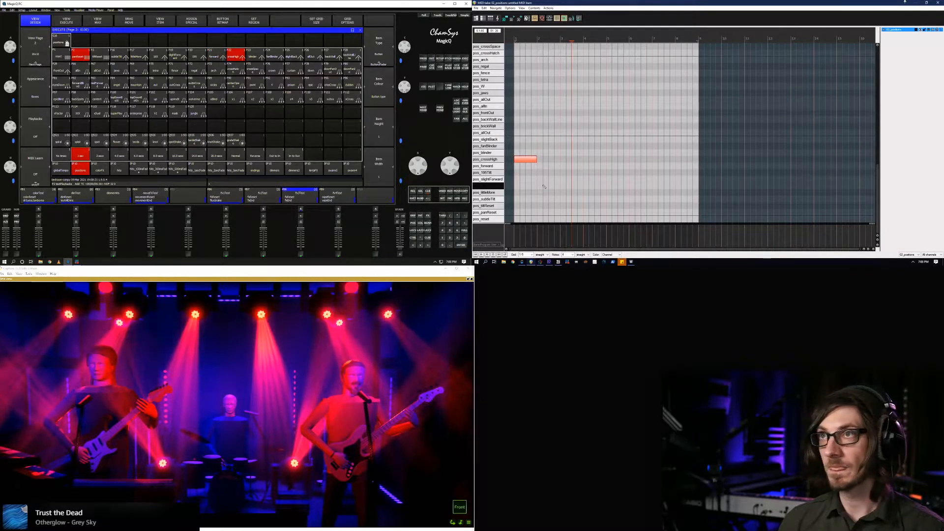
key(Up)
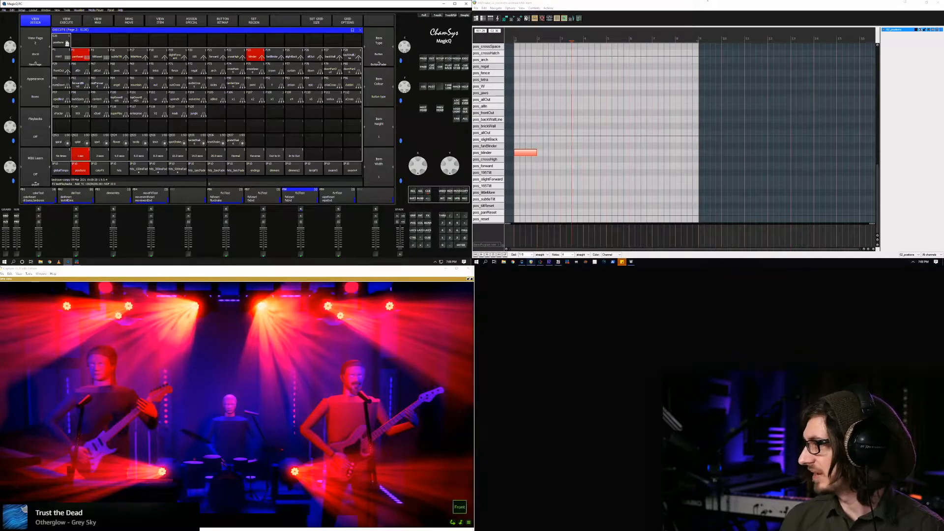
Switch to MagicQ and open the cue store at the red and orange colour cues
key(alt+q)
key(Down)
key(Down)
key(Down)
key(Down)
key(Down)
key(Down)
key(Down)
key(Down)
key(Down)
key(Down)
key(Down)
key(Down)
key(Down)
key(Down)
key(Down)
key(Down)
key(Down)
key(Down)
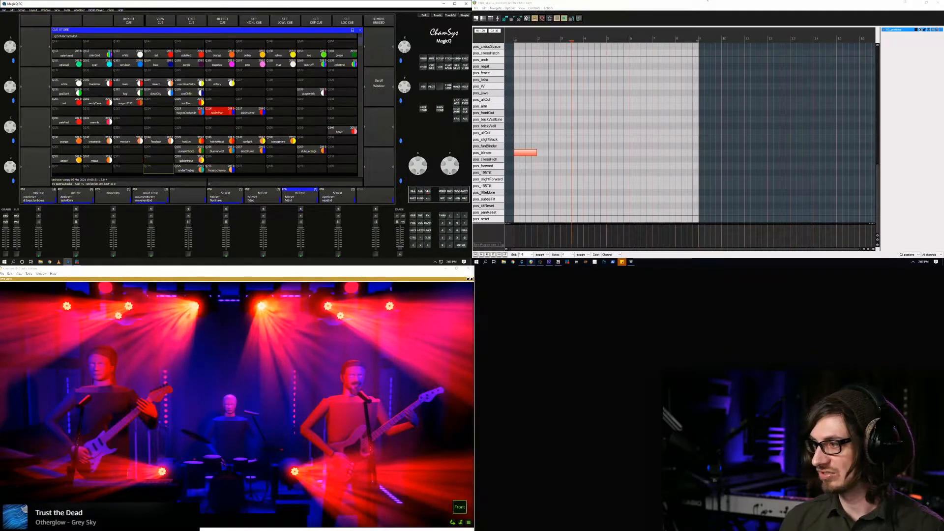
click(216, 65)
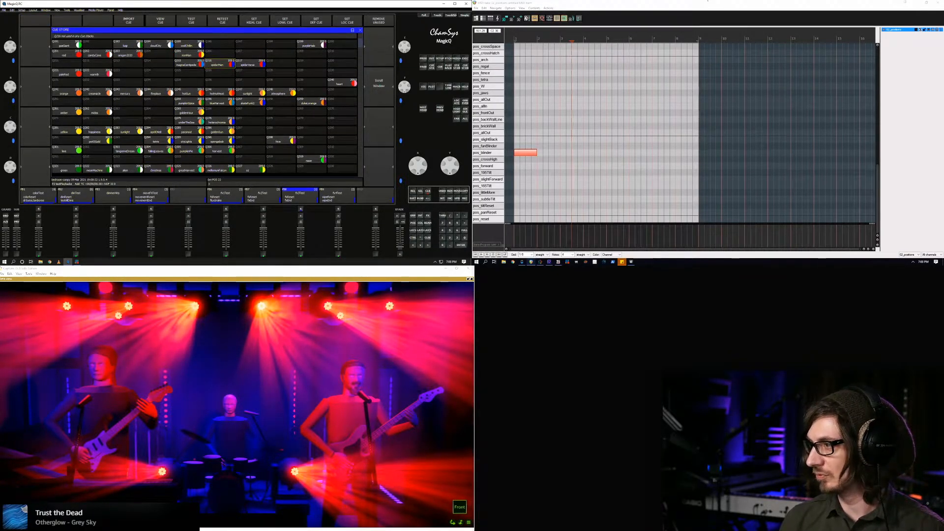
Try several multicolour cues from the orange and yellow rows of the cue store on the blinder position
key(Down)
key(Down)
key(Down)
key(Down)
key(Right)
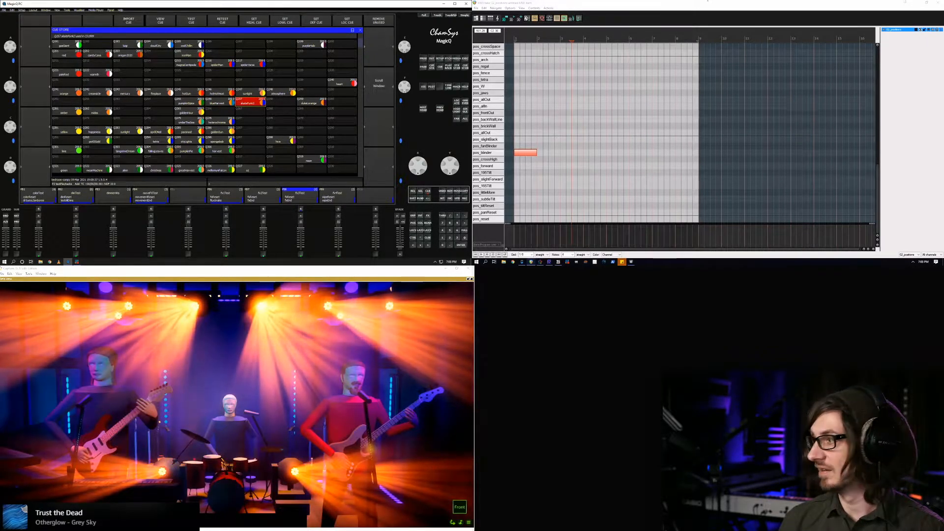
key(Escape)
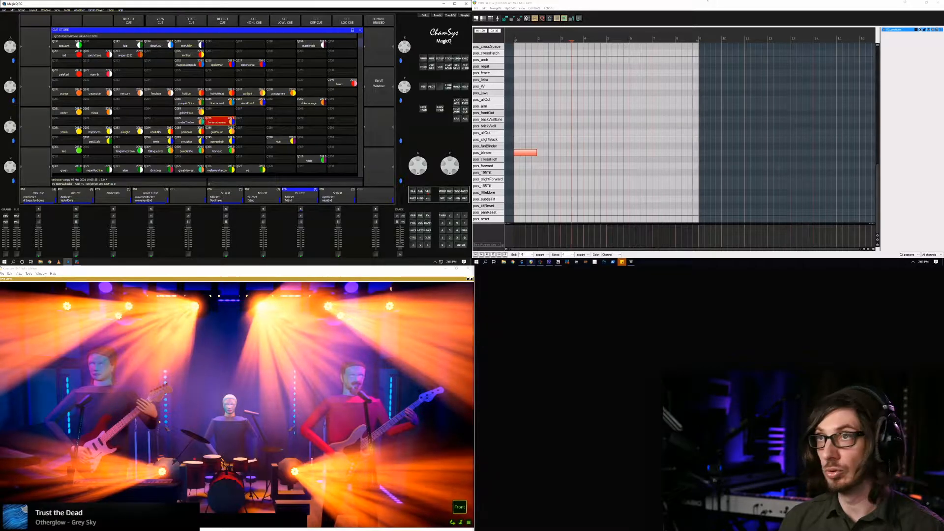
click(217, 122)
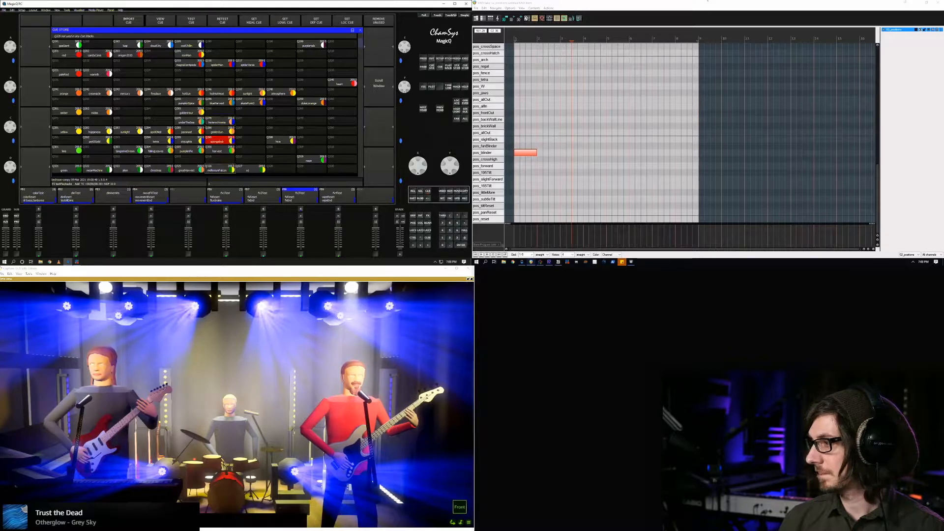
Try several green, cyan and blue colour cues further down the cue store, and look through the purple and pink ones
scroll(219, 168, down, 2)
click(189, 140)
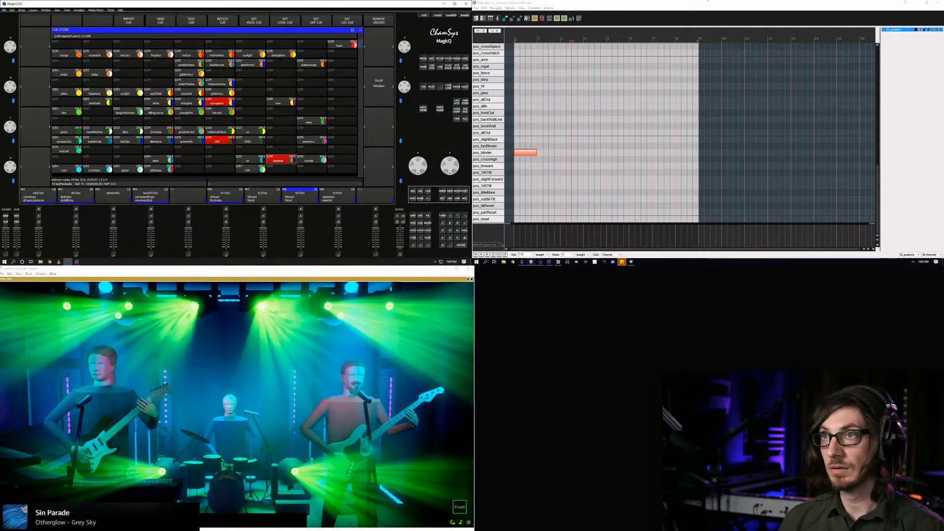
click(250, 159)
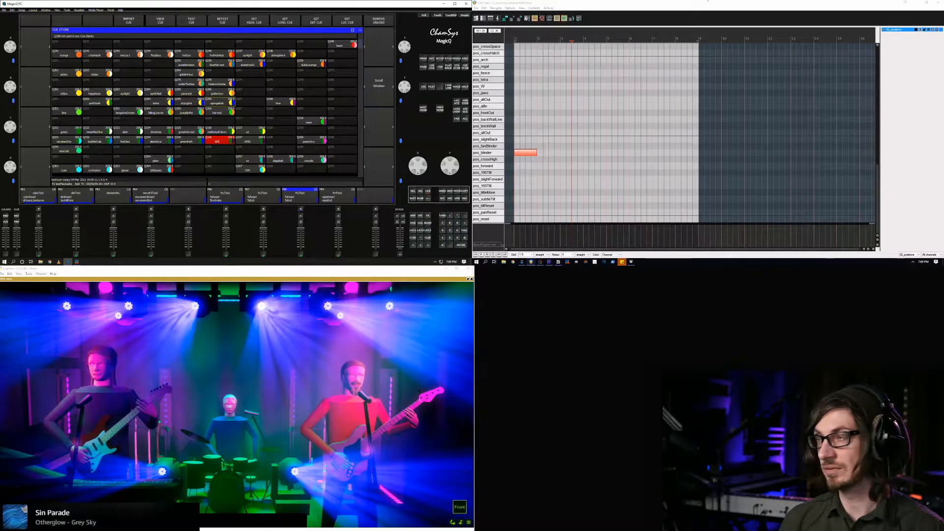
click(220, 159)
scroll(220, 159, down, 3)
click(157, 130)
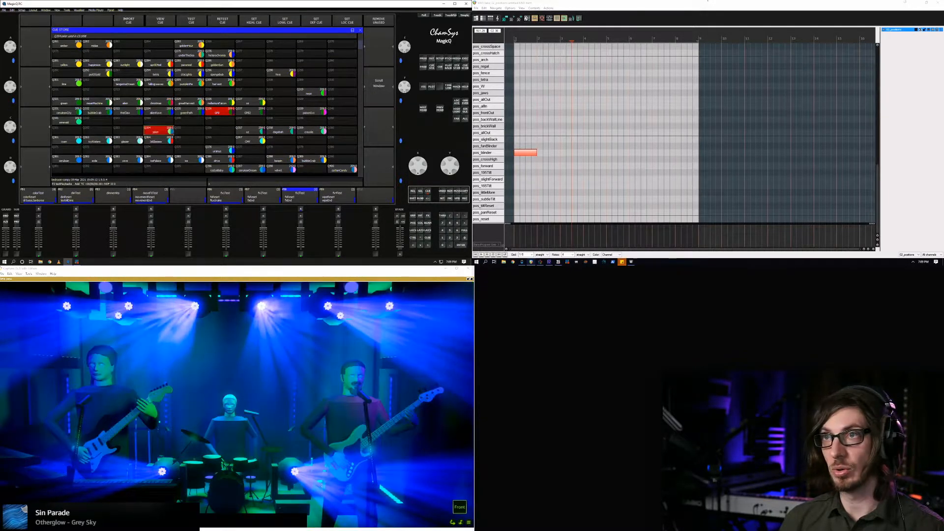
click(217, 150)
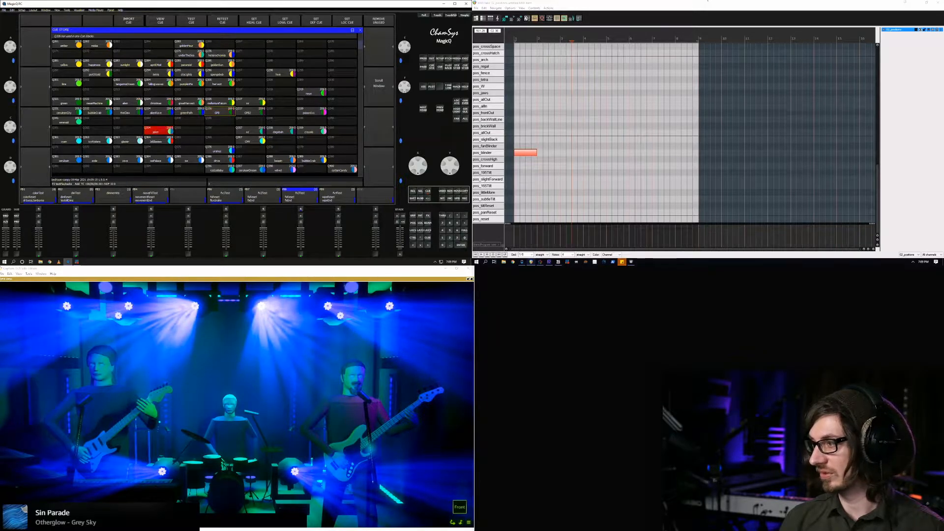
scroll(217, 149, down, 3)
scroll(216, 150, down, 4)
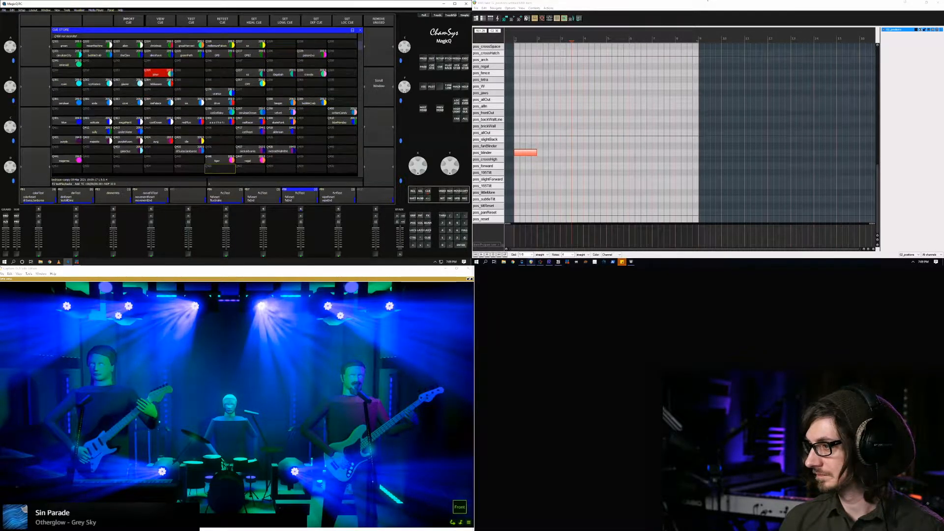
click(219, 168)
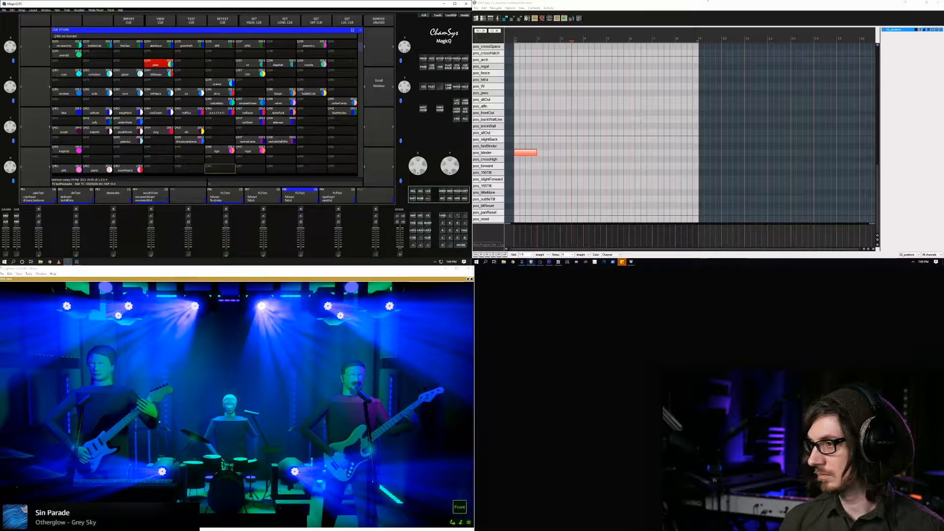
click(94, 120)
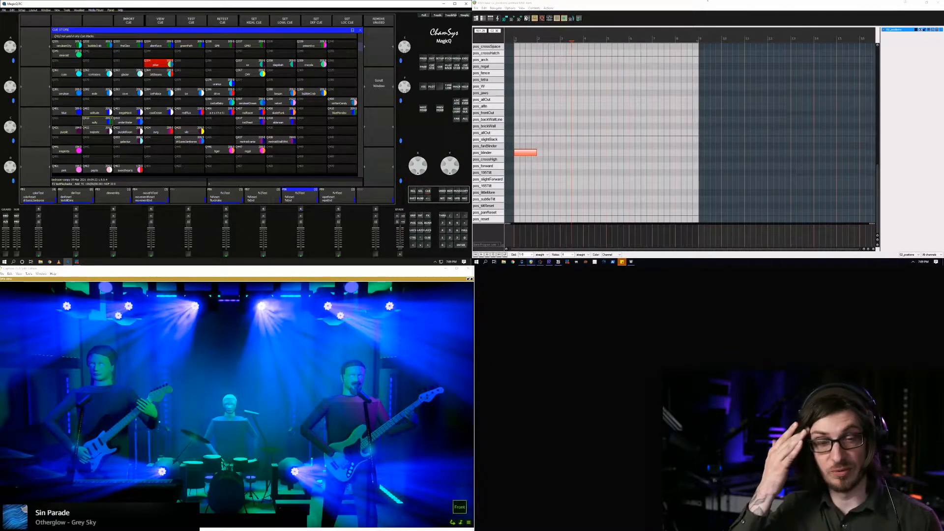
Return to the REAPER MIDI editor and move the test note up through pos_fanBlinder and pos_slightBack to pos_allOut
click(761, 138)
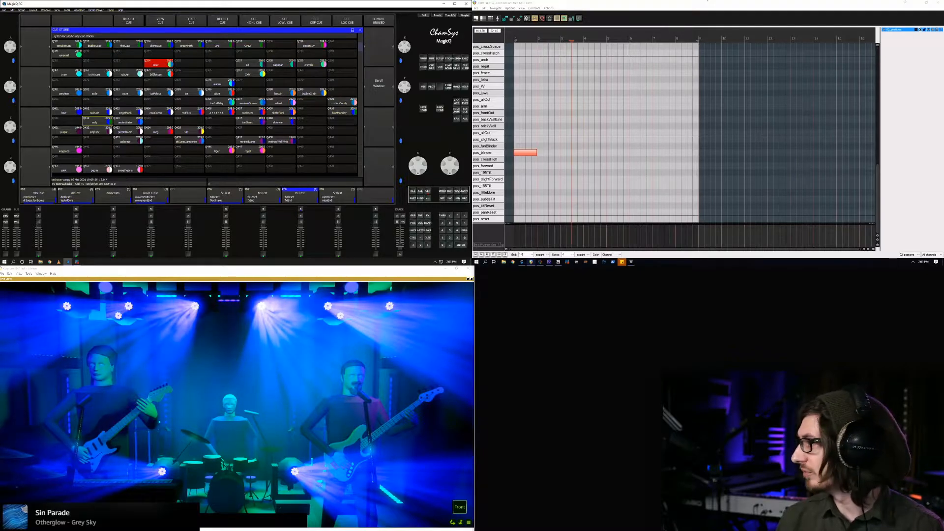
click(815, 121)
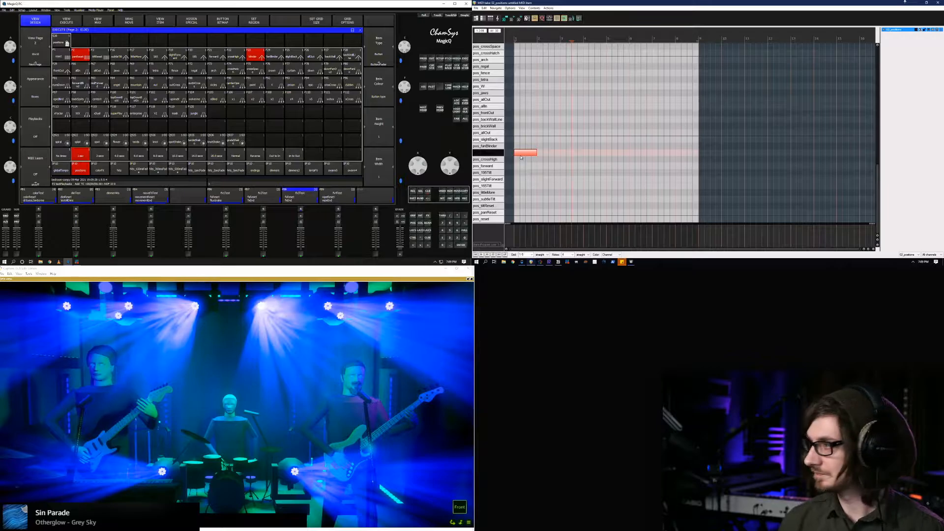
key(Up)
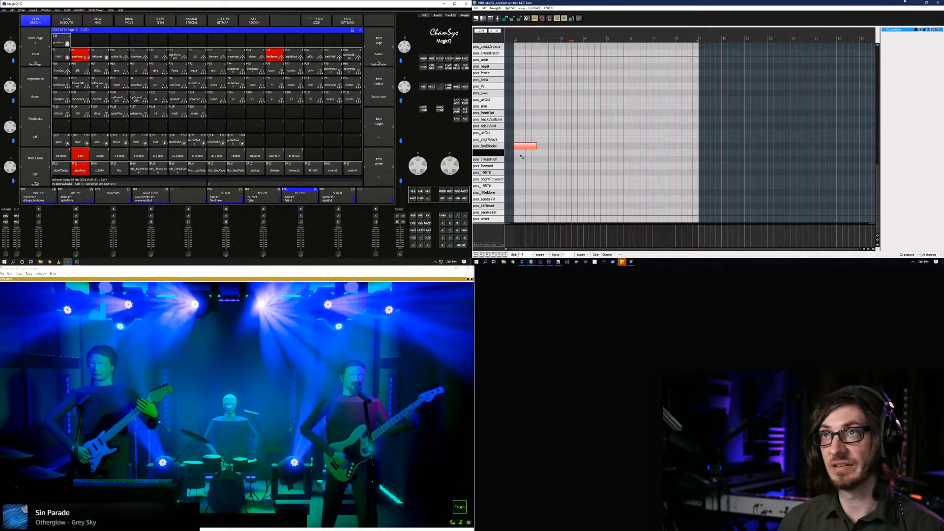
key(Up)
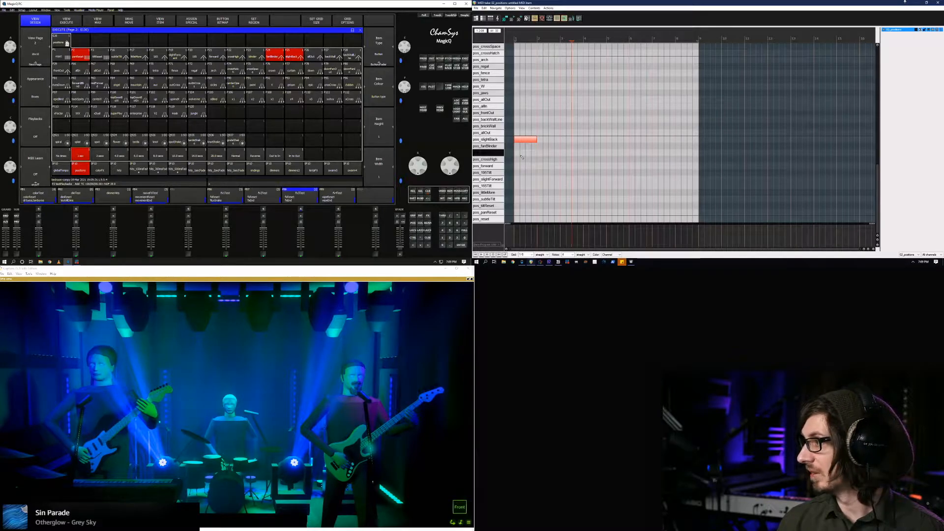
key(Up)
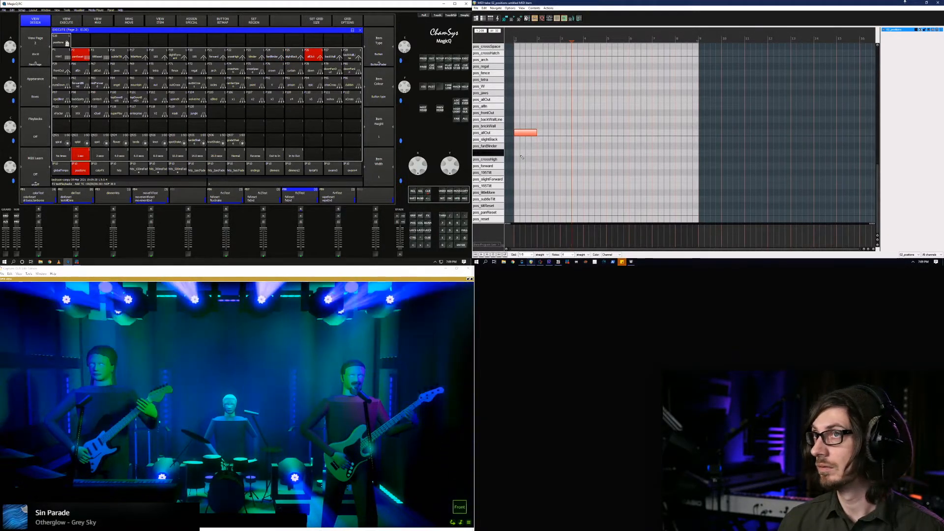
Continue auditioning positions by moving the test note through pos_brickWall and pos_backWallLine up to pos_W
key(Up)
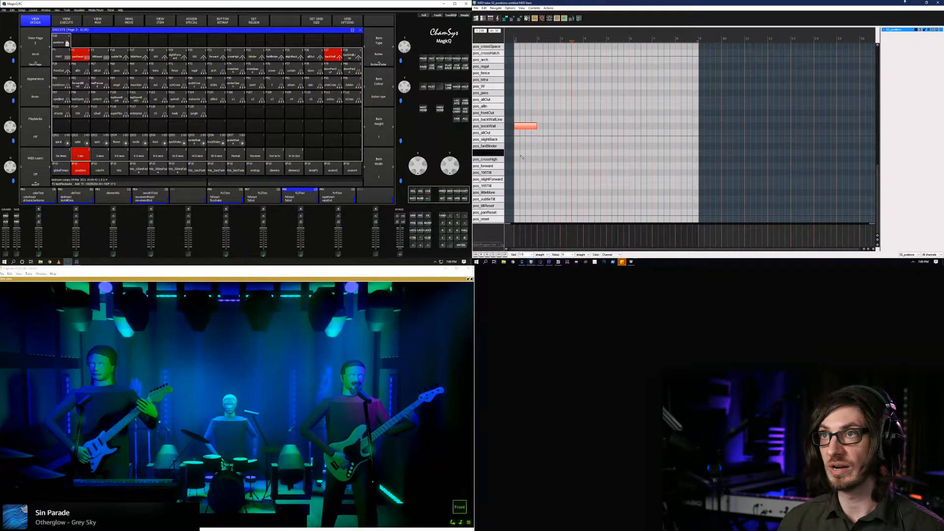
key(Up)
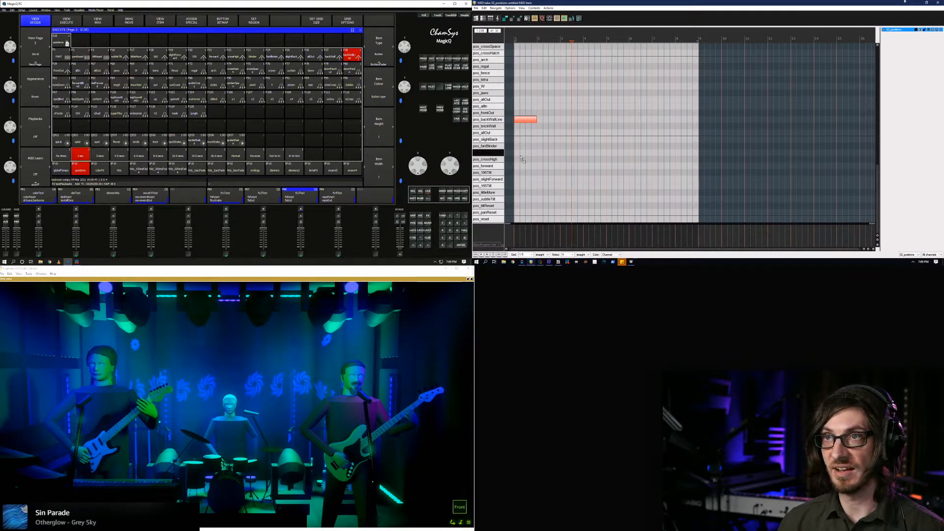
key(Up)
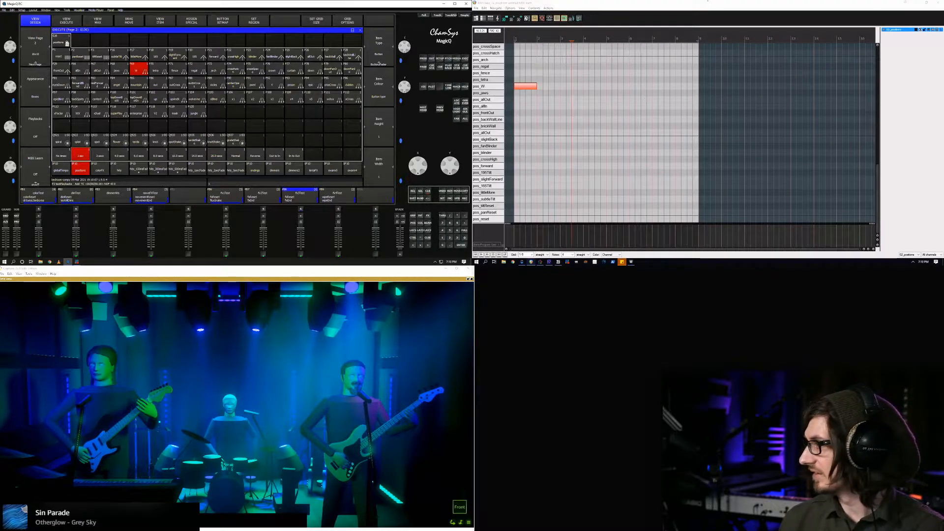
Switch from the execute page to the MagicQ cue store and activate the fifth dimmer cue in its first row
key(Escape)
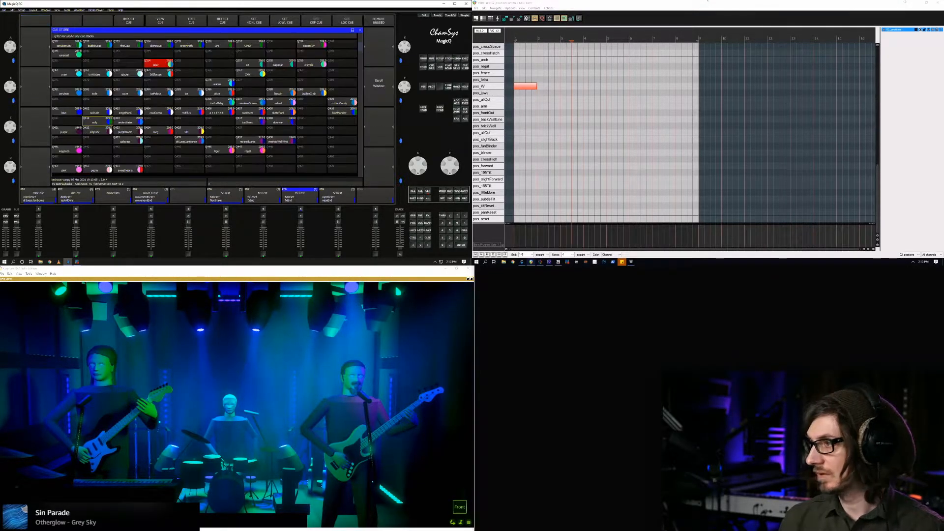
scroll(205, 108, up, 11)
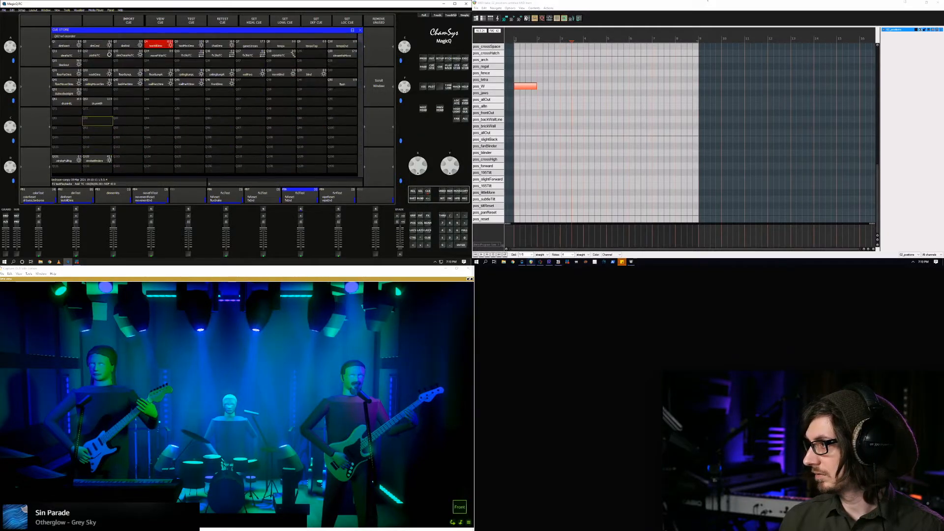
click(190, 44)
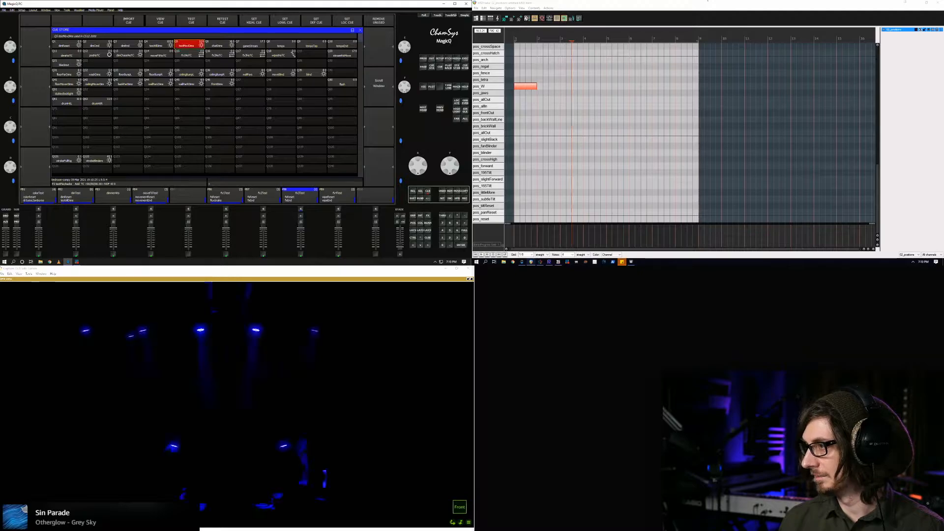
click(856, 11)
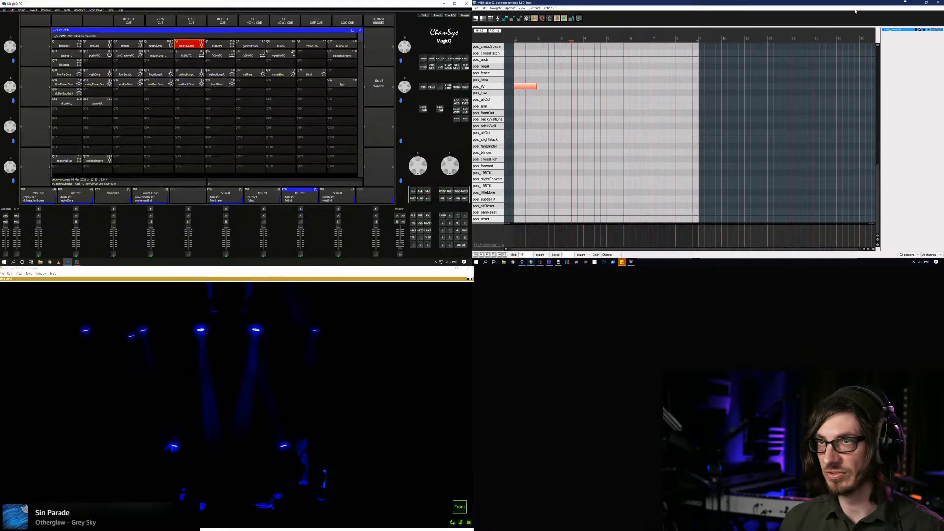
click(707, 0)
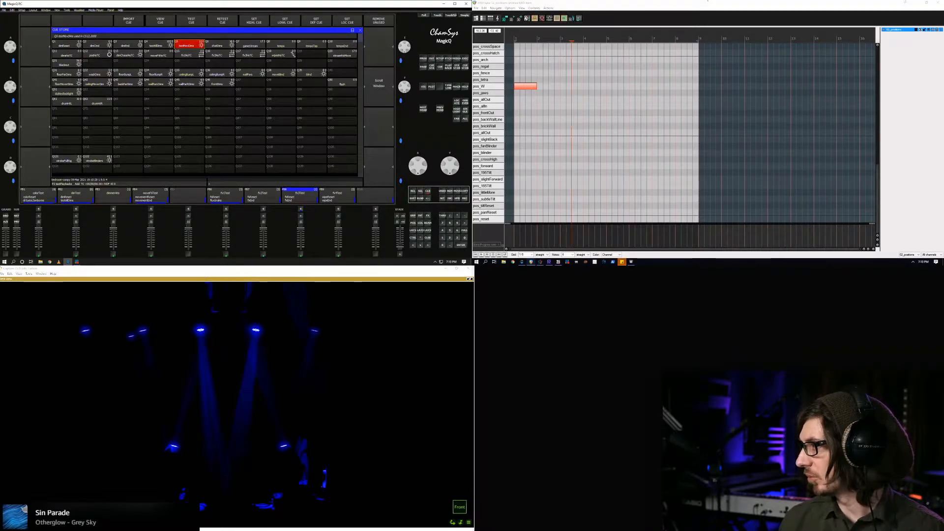
Go down the cue store to the colour cues and activate the plain white colour cue
key(Down)
key(Down)
key(Down)
key(Down)
key(Down)
key(Down)
key(Down)
key(Down)
key(Down)
key(Down)
key(Down)
key(Down)
key(Down)
key(Down)
key(Down)
key(Down)
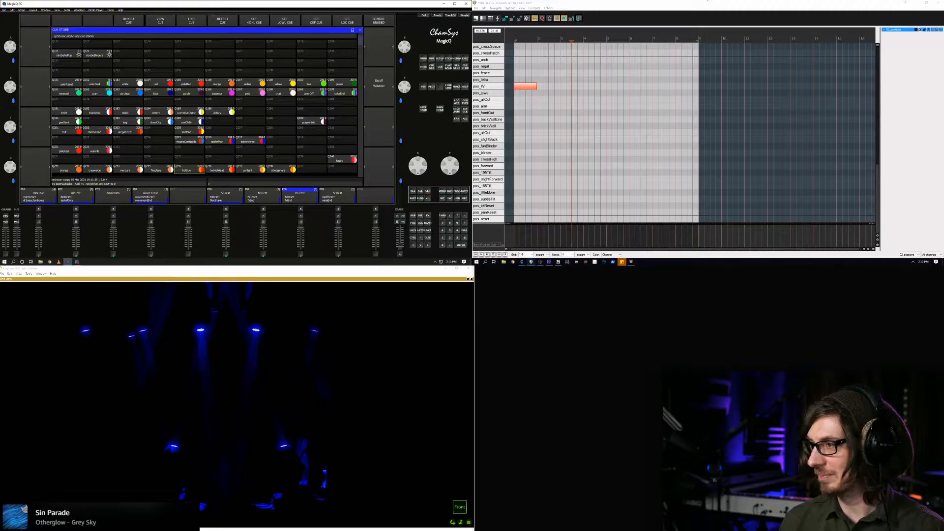
click(127, 84)
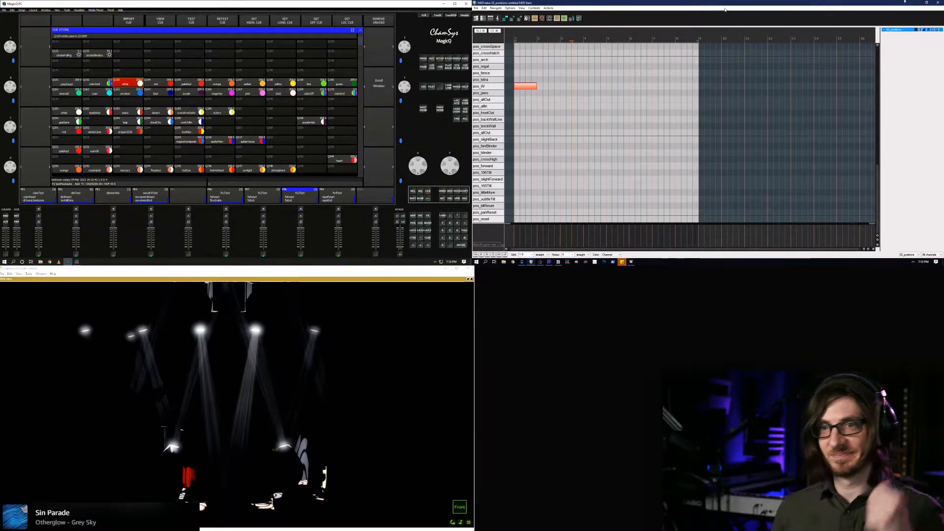
click(102, 289)
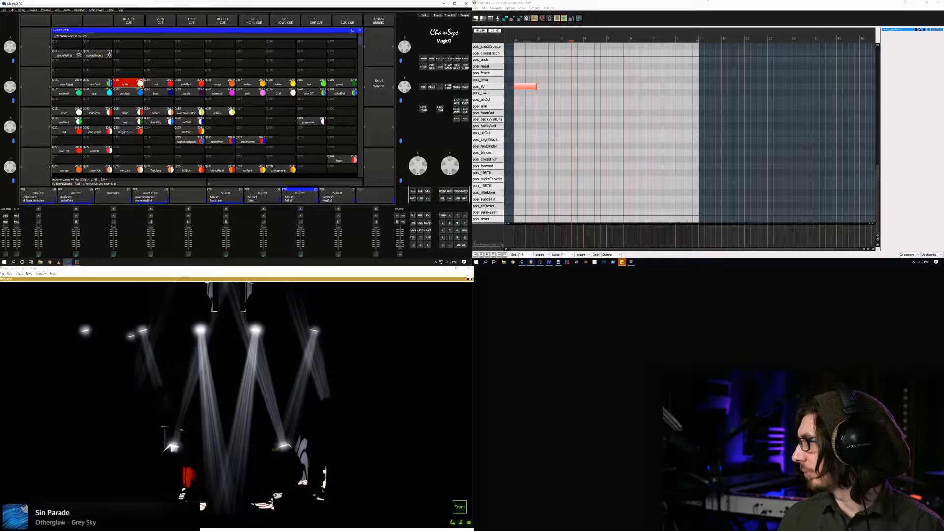
Return to the REAPER MIDI editor and move the test note up through pos_tetra, pos_fence, pos_regal and pos_crossHatch to pos_crossSpace
click(528, 88)
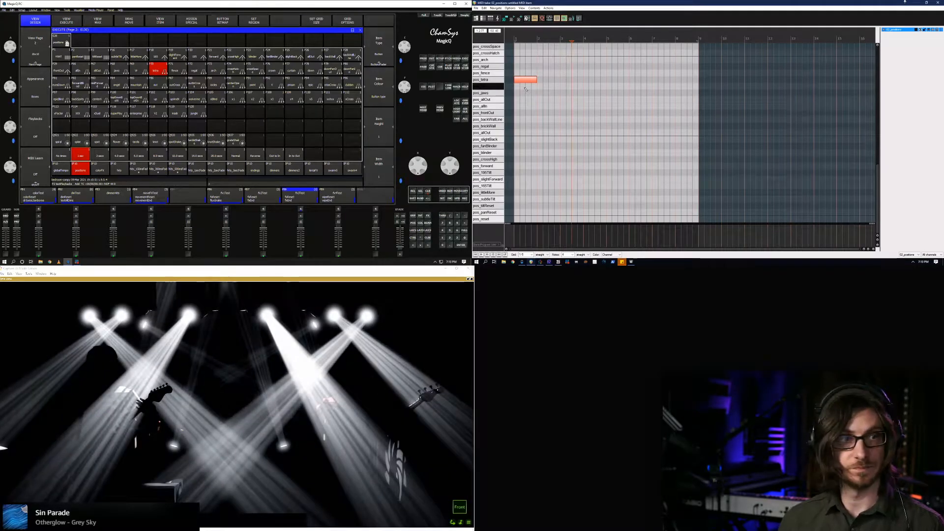
key(Up)
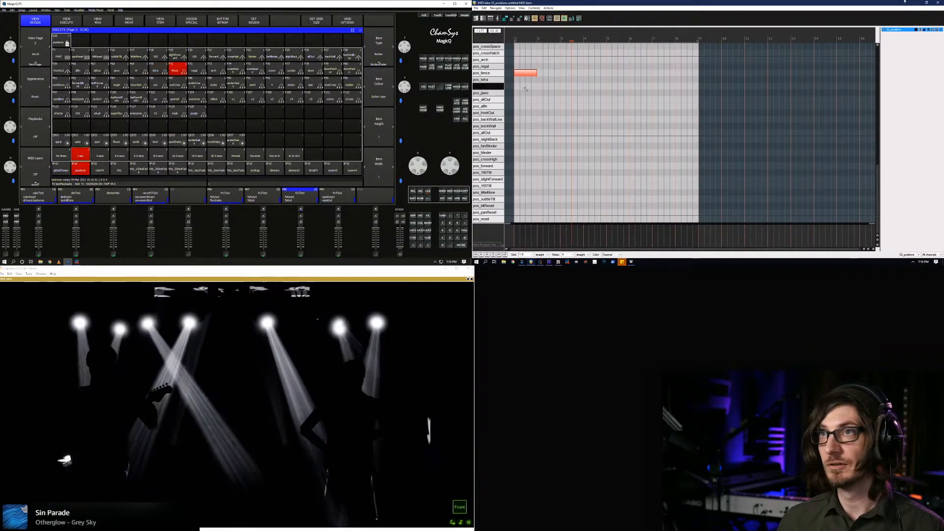
key(Up)
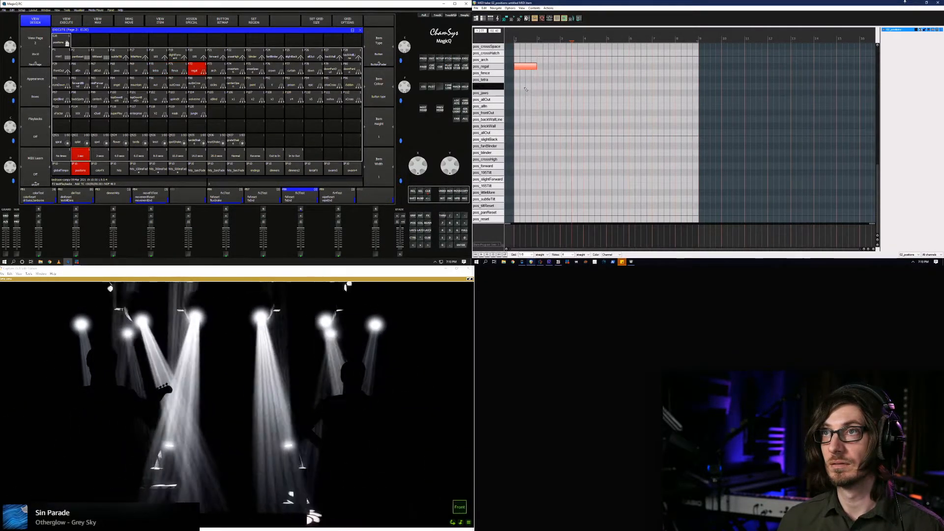
key(Up)
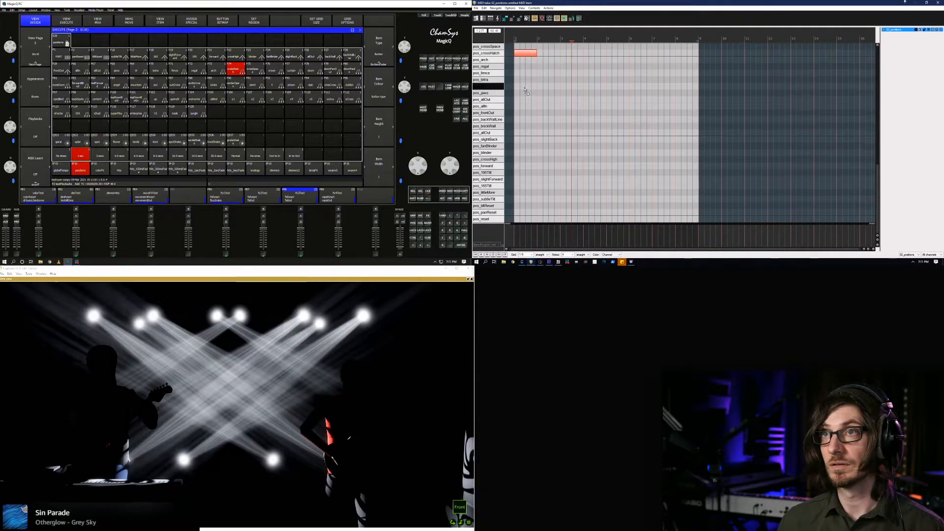
key(Up)
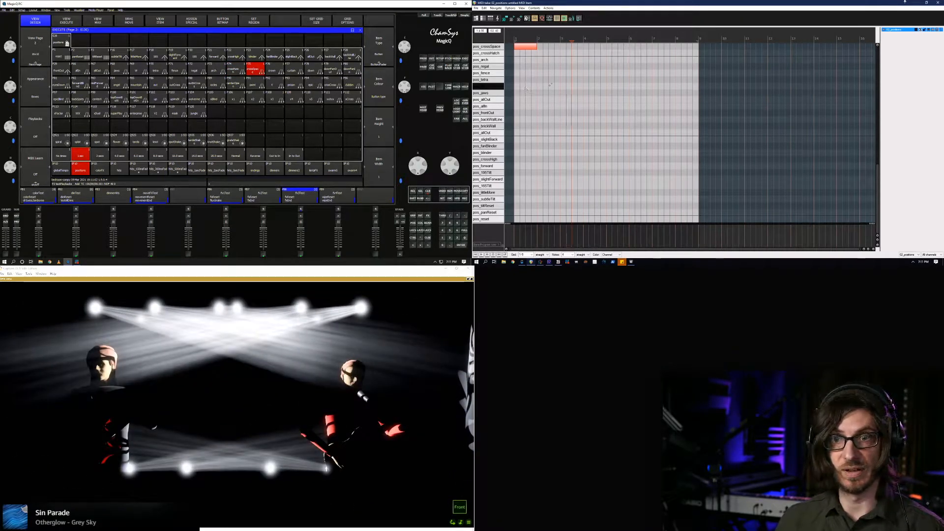
Continue auditioning positions by moving the test note from pos_crown through pos_curtain, pos_down, pos_downFanOut and pos_downFanIn up to pos_eyesDown
scroll(541, 84, up, 4)
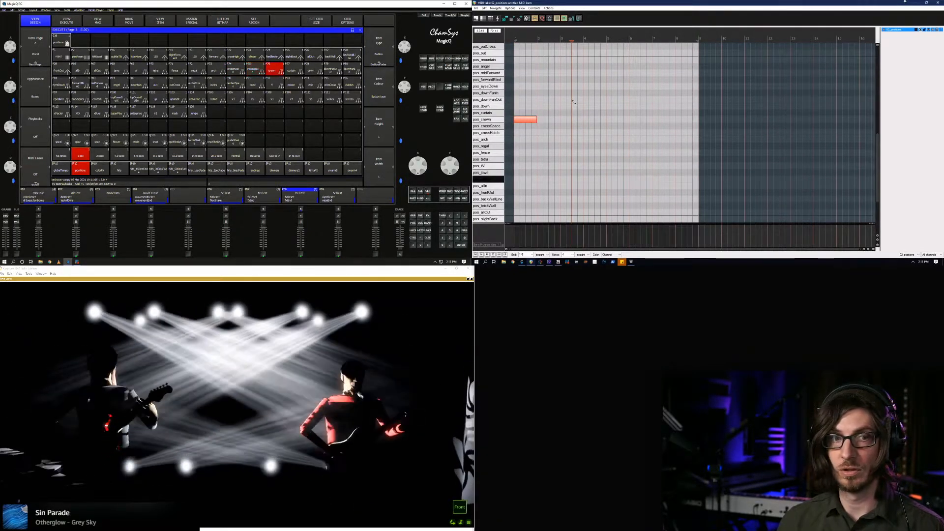
scroll(574, 104, up, 2)
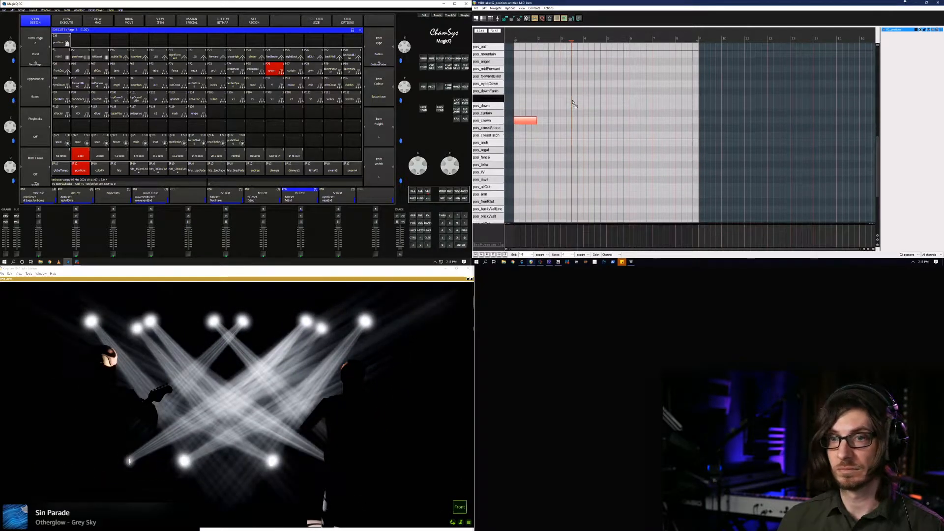
key(Up)
key(Up)
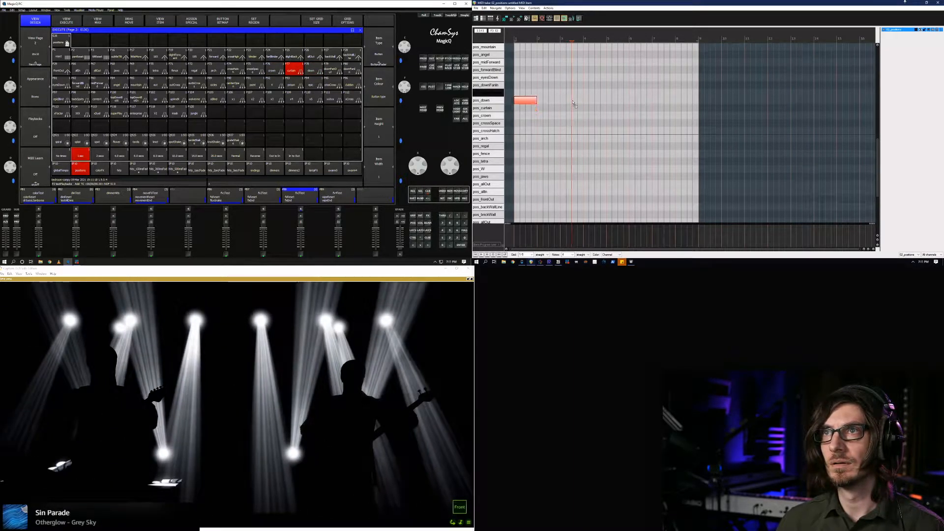
key(Up)
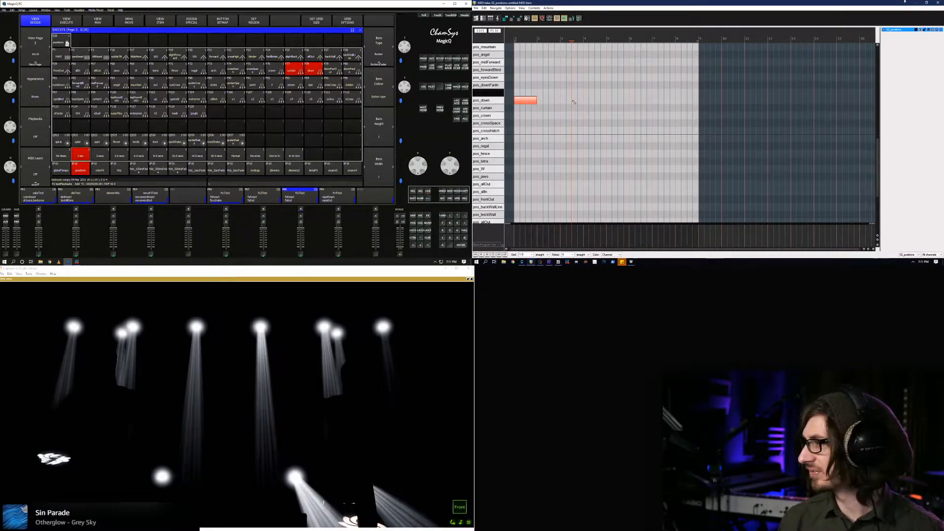
key(Up)
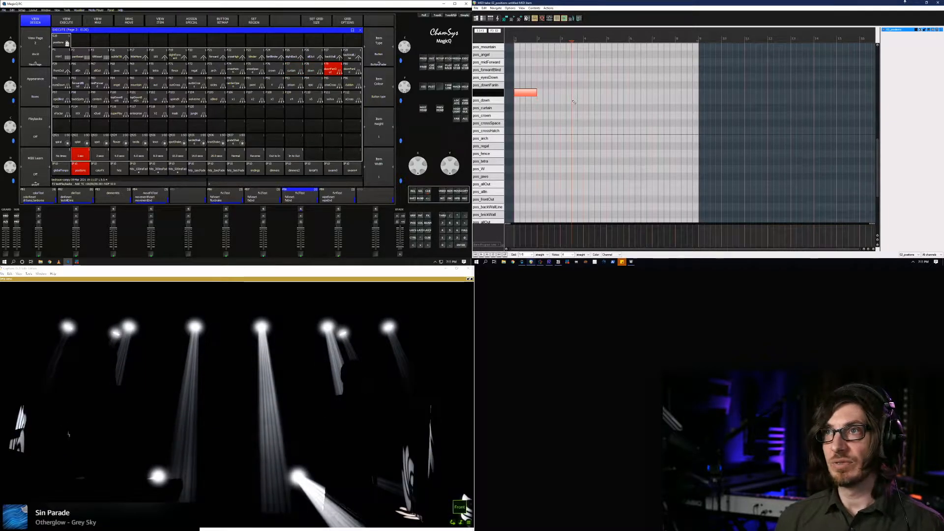
key(Up)
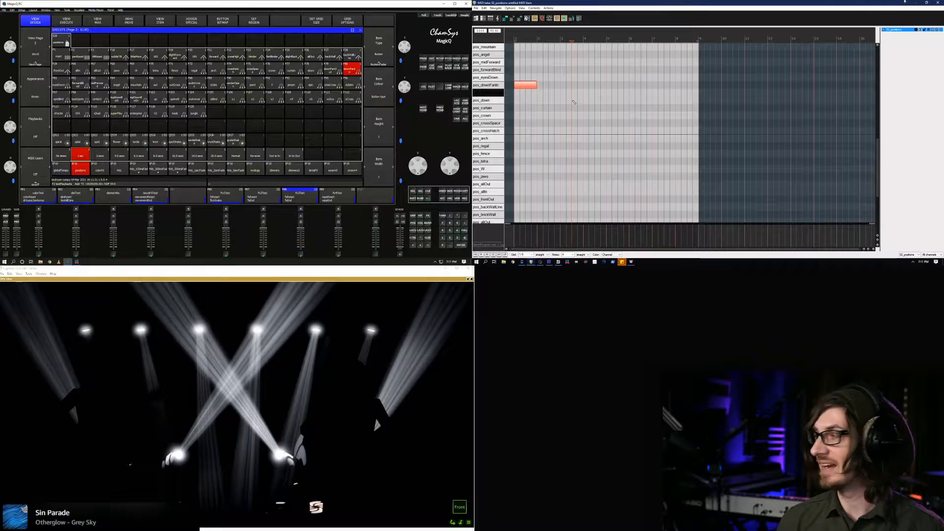
key(Up)
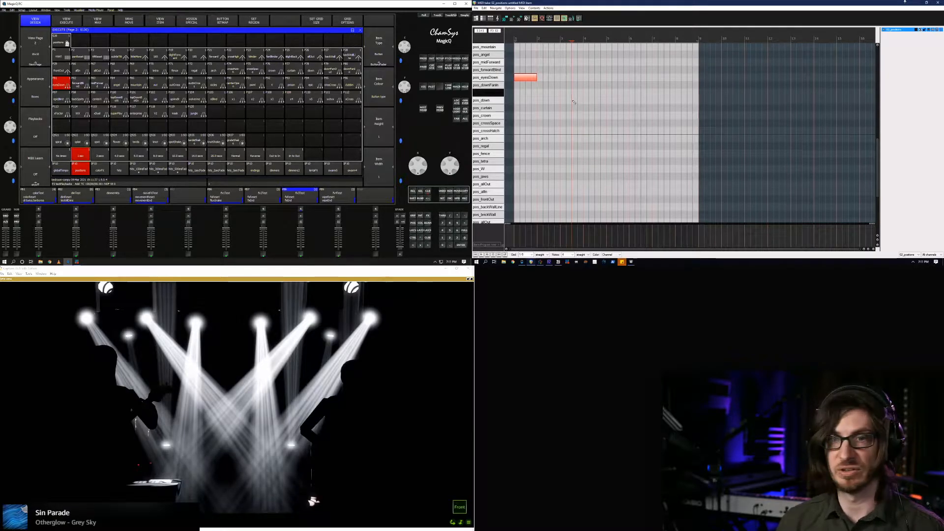
Move the test note up through pos_forwardBlind and pos_midForward to pos_mountain, and bring it back down to pos_angel
scroll(574, 102, up, 3)
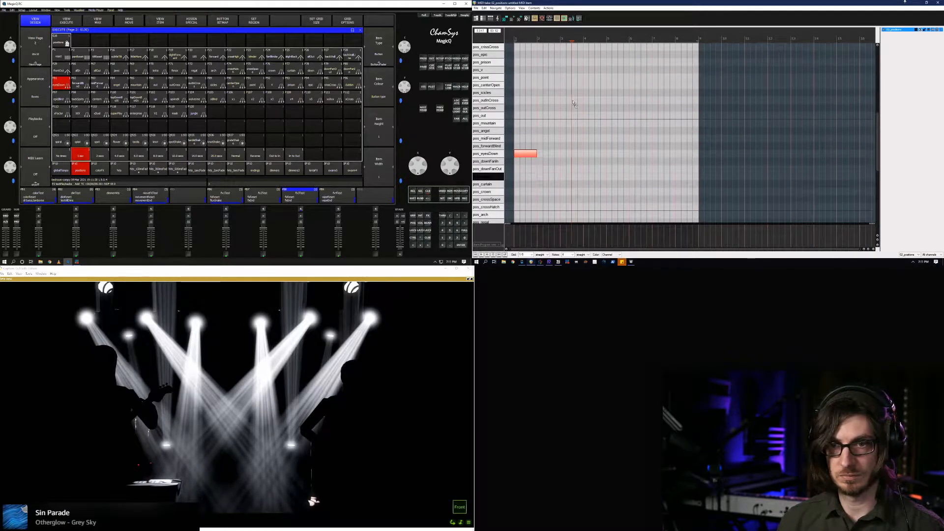
key(Up)
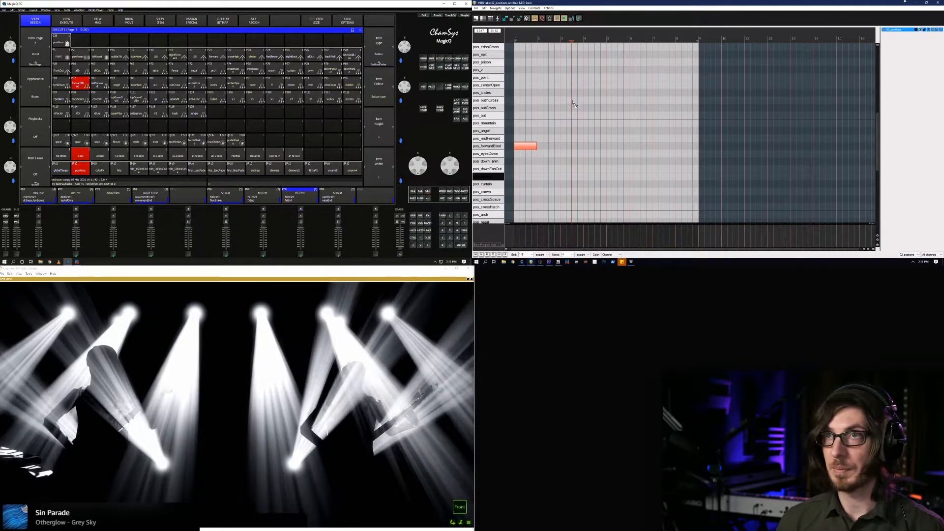
key(Up)
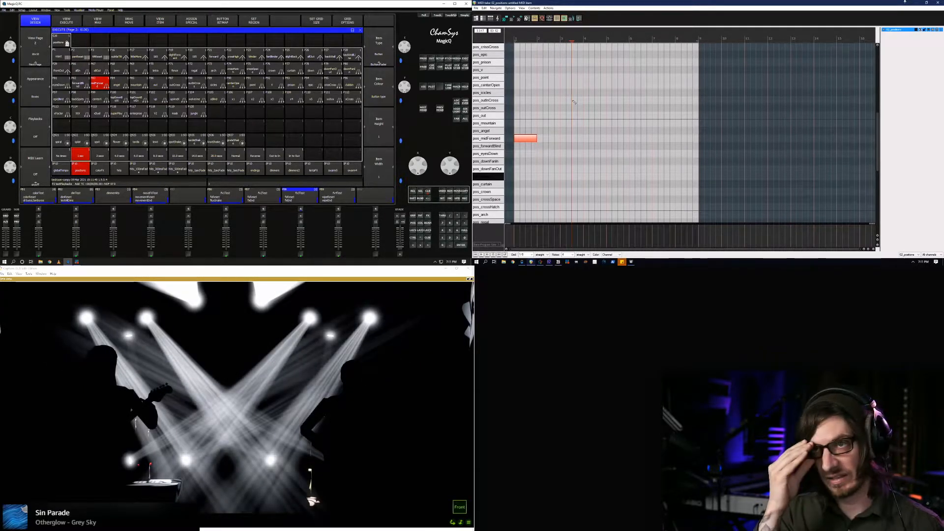
key(Up)
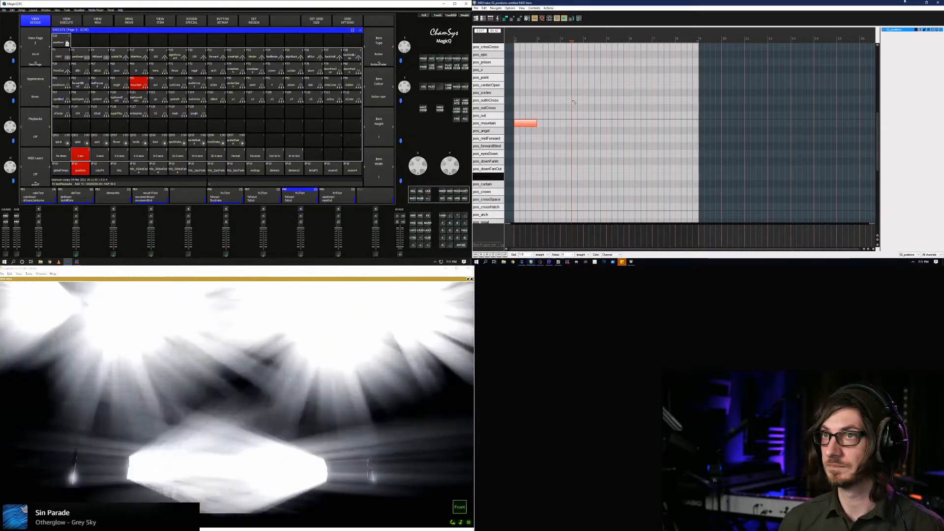
key(Down)
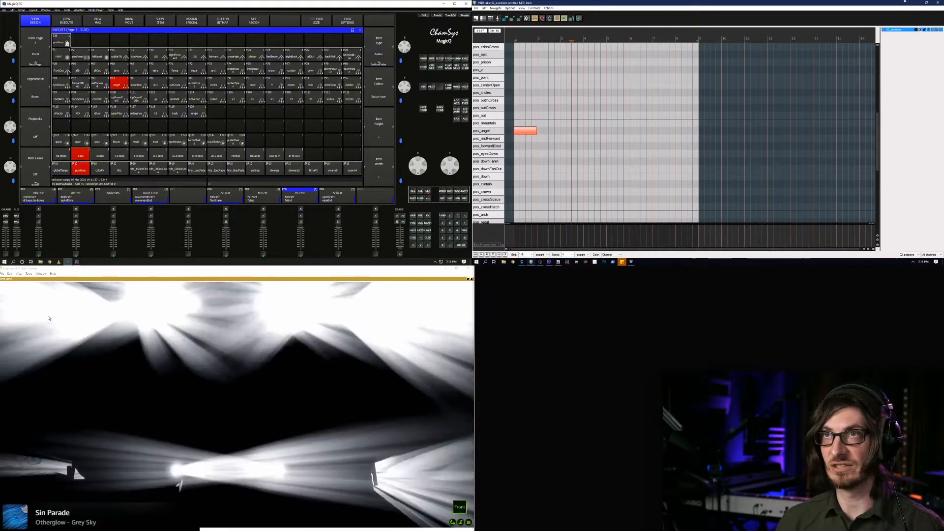
Switch to Capture and examine the angel position from the right and back camera views, finishing on the front view
click(200, 281)
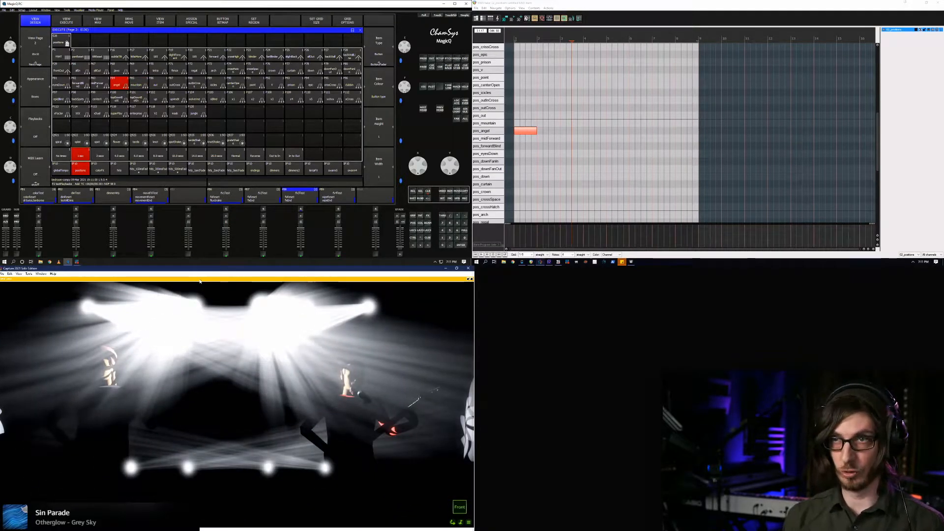
key(2)
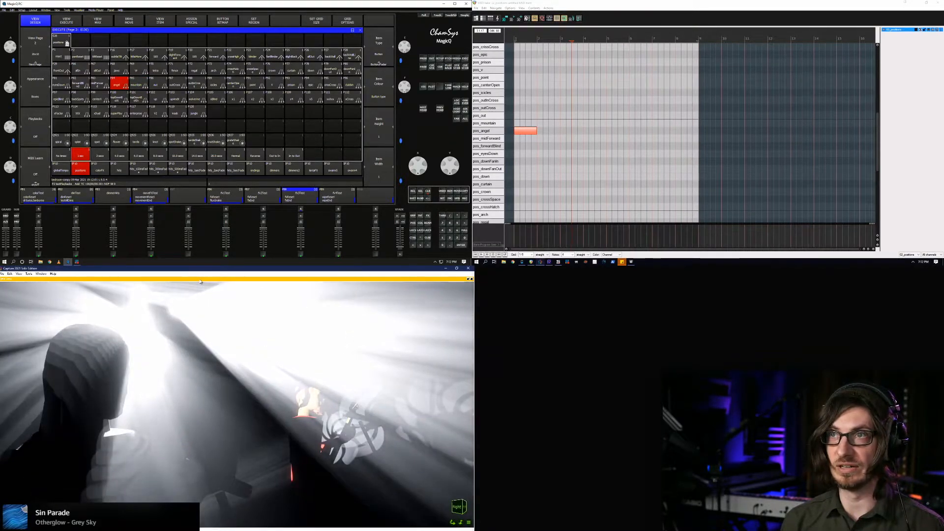
key(3)
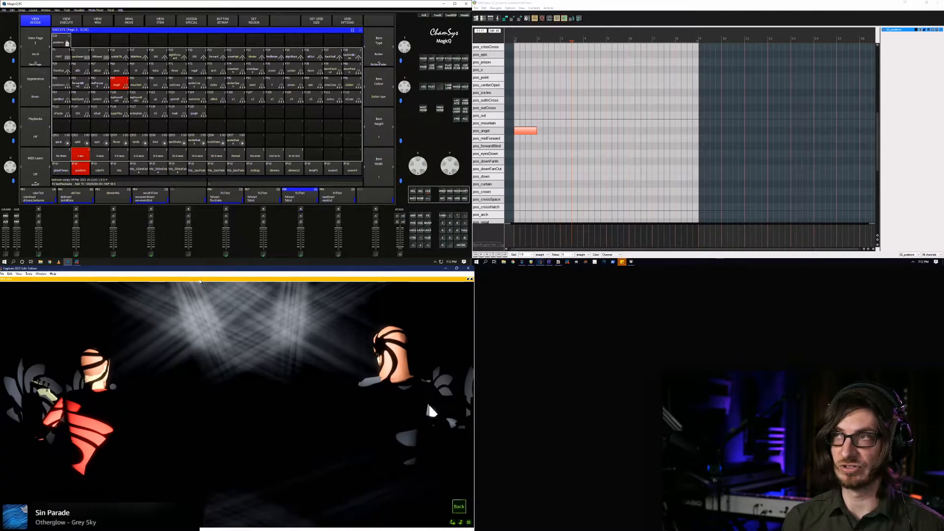
key(1)
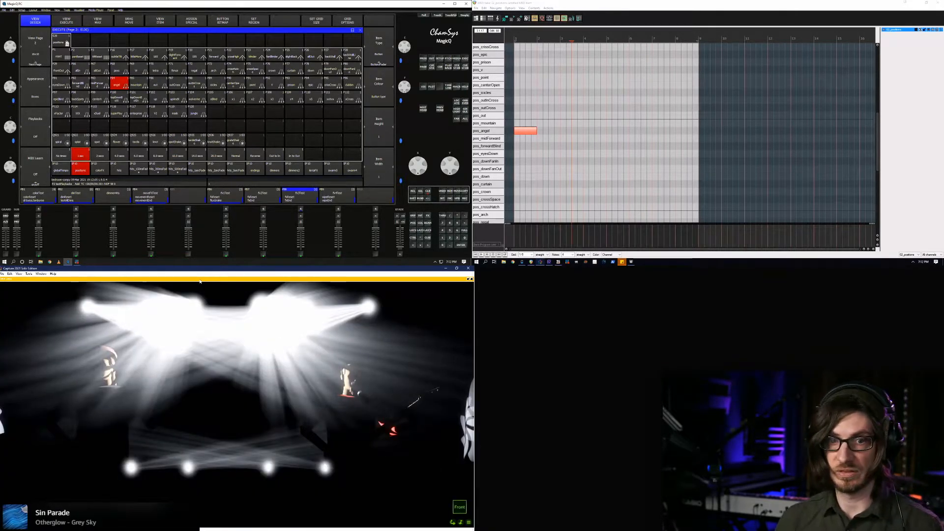
Select the test note in REAPER again and move it up through pos_mountain, pos_out and pos_outCross to pos_outInCross
click(526, 134)
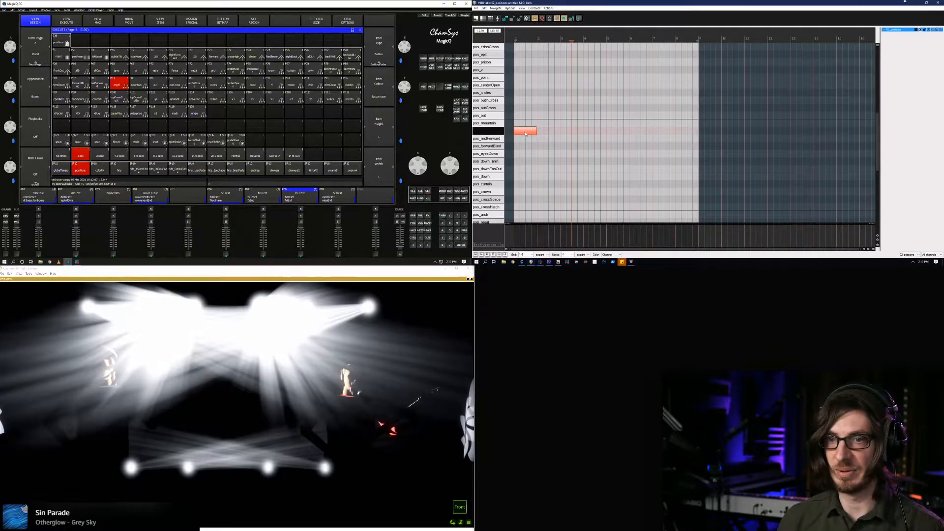
key(Up)
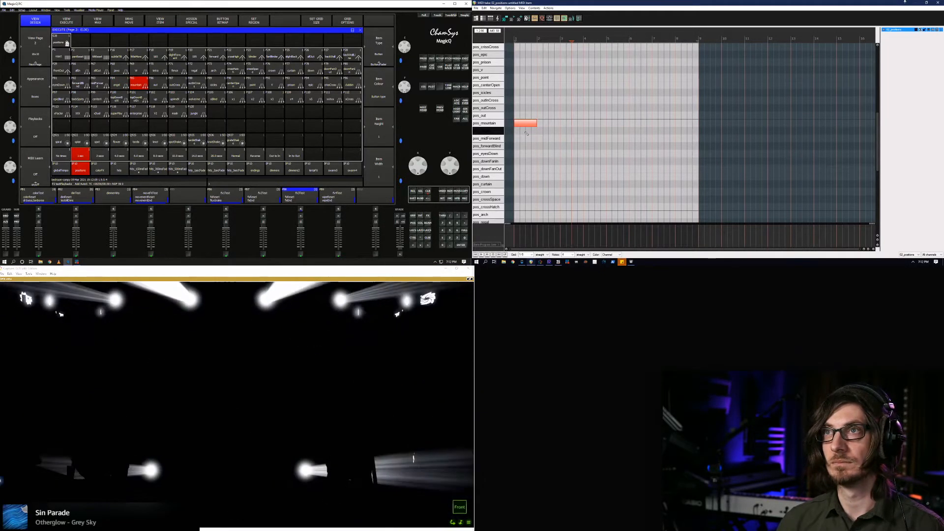
key(Up)
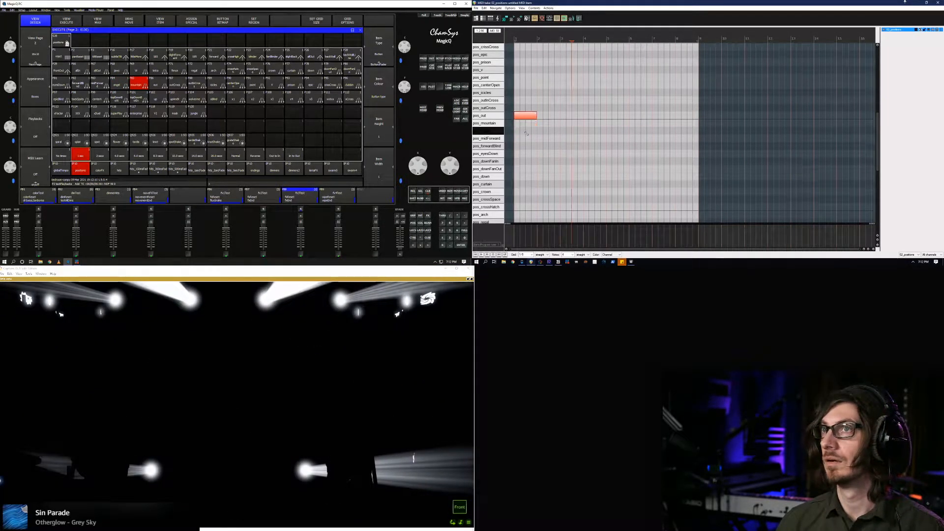
key(Up)
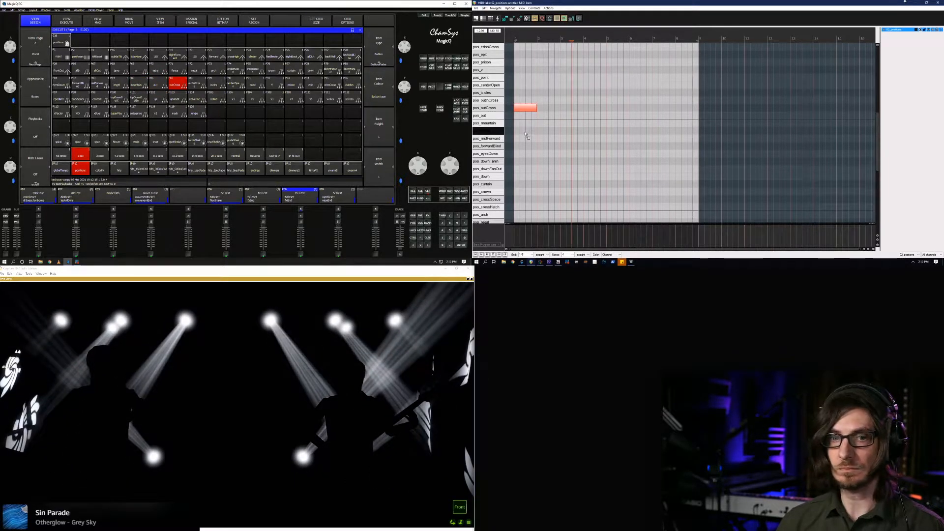
key(Up)
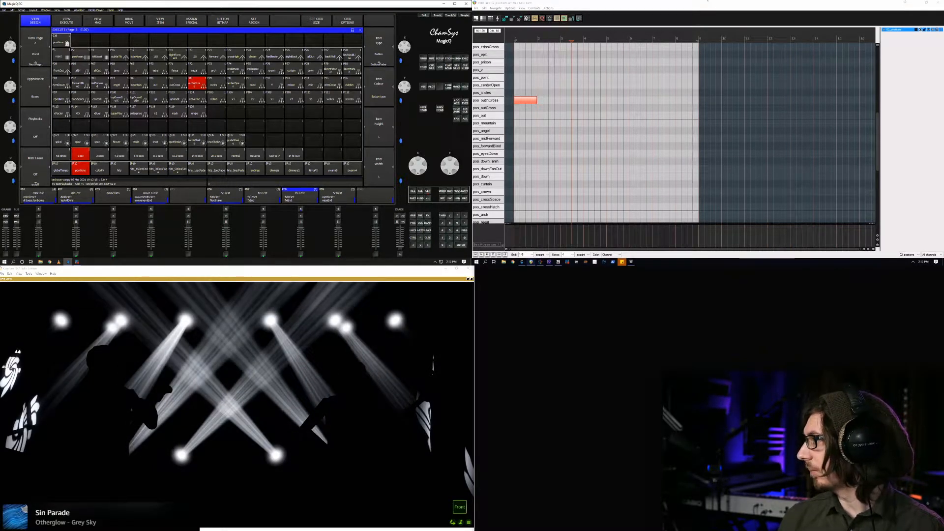
Open the cue store in MagicQ, trigger a dimmer cue and the red-and-blue colour cue, and browse the remaining colour cues
key(alt+c)
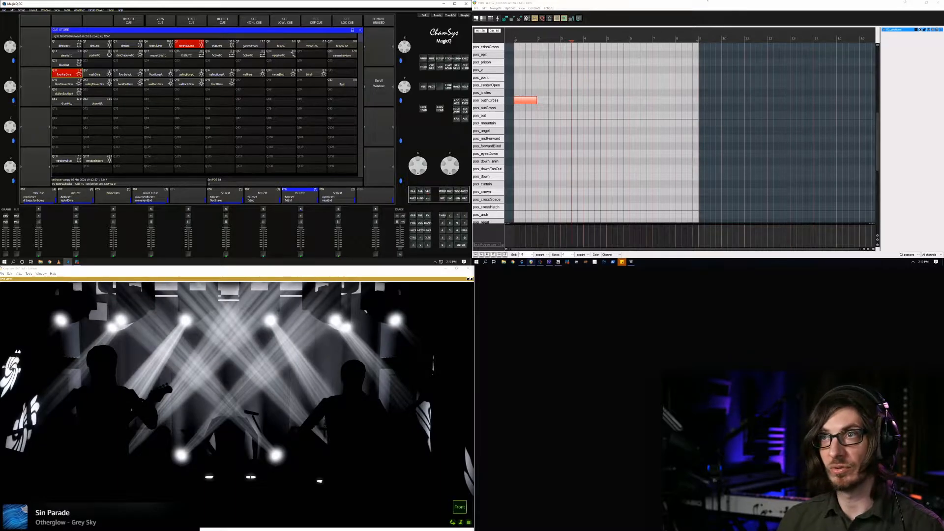
scroll(204, 103, down, 4)
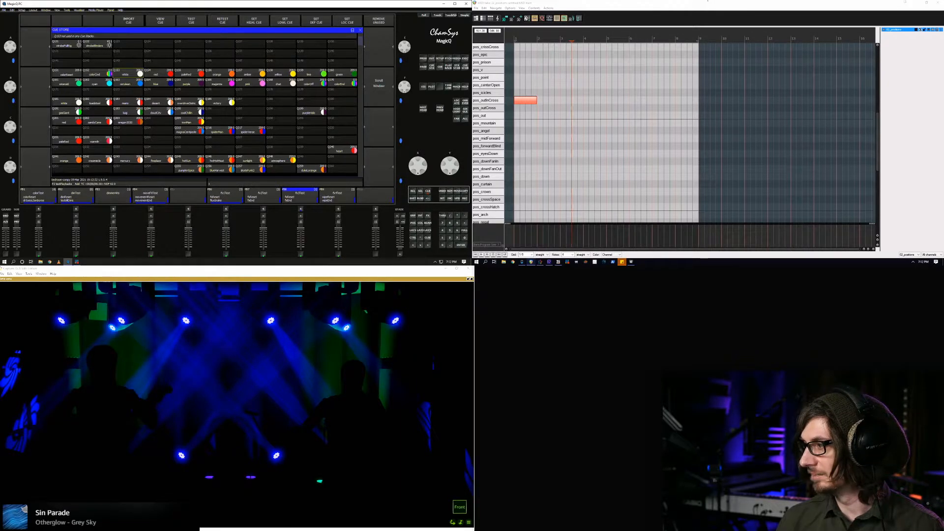
click(248, 132)
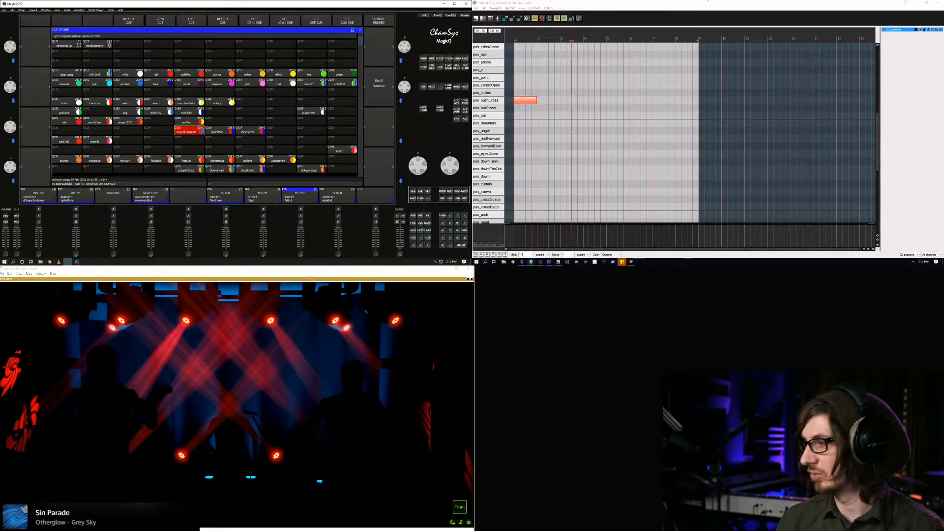
scroll(189, 148, down, 7)
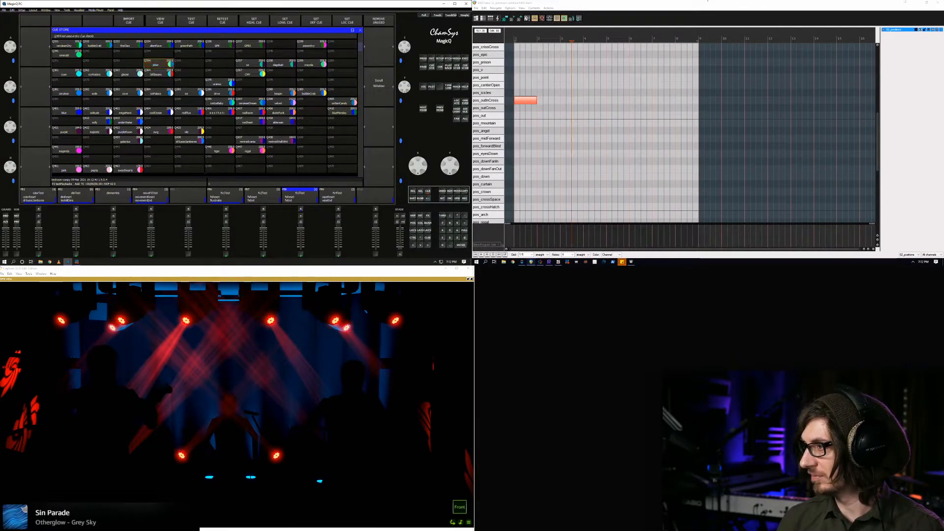
scroll(159, 152, down, 7)
scroll(205, 106, up, 11)
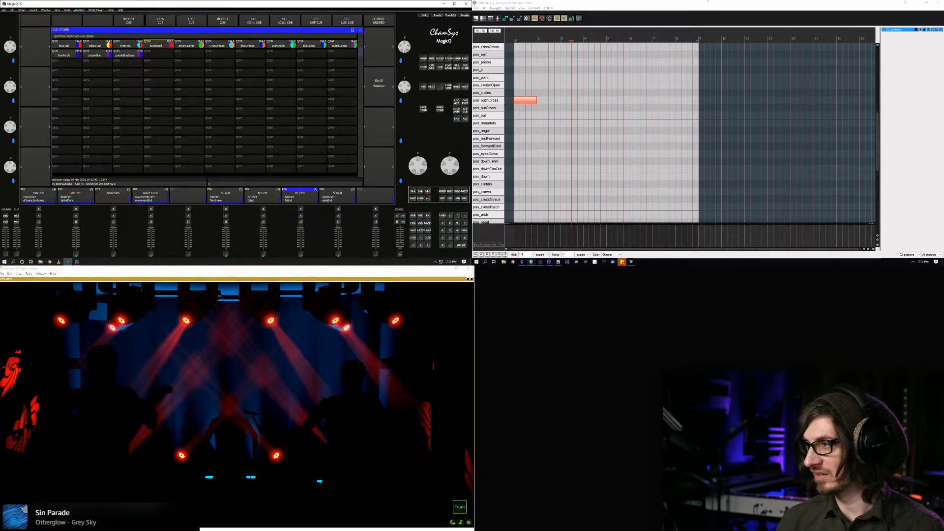
scroll(205, 106, up, 6)
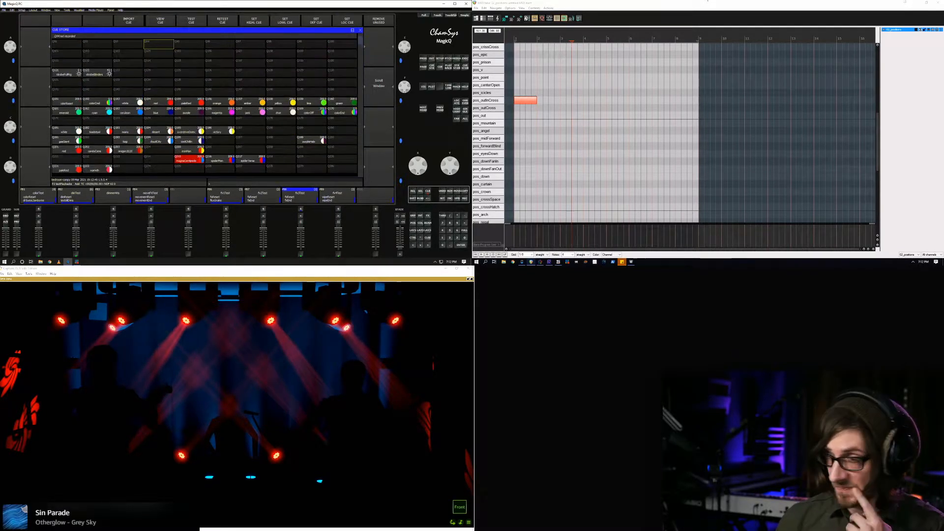
Return to REAPER, select the test note on pos_outInCross and move it up through pos_icicles and pos_centerOpen to pos_point
click(707, 1)
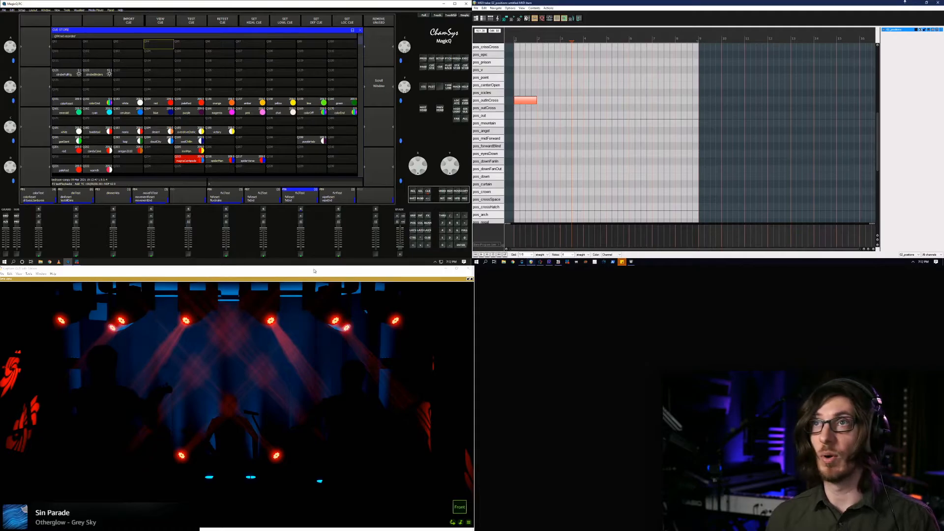
click(268, 276)
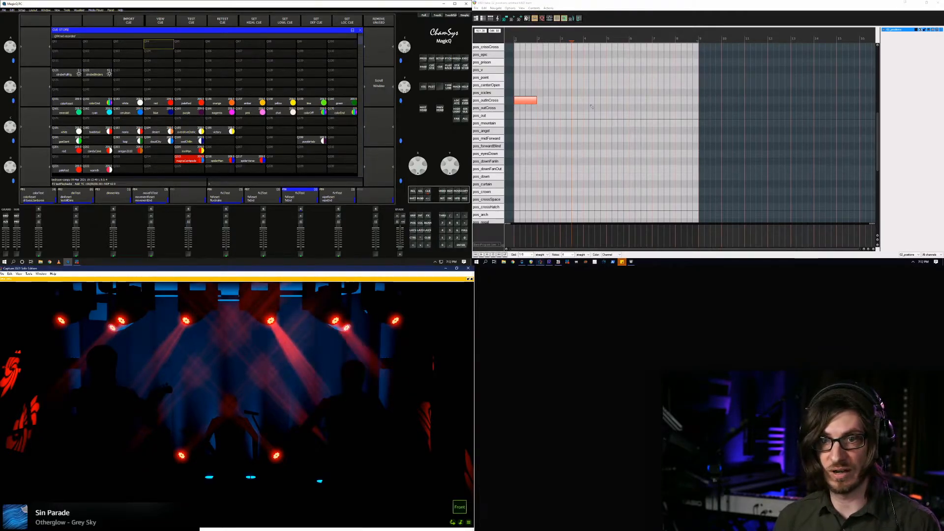
click(531, 104)
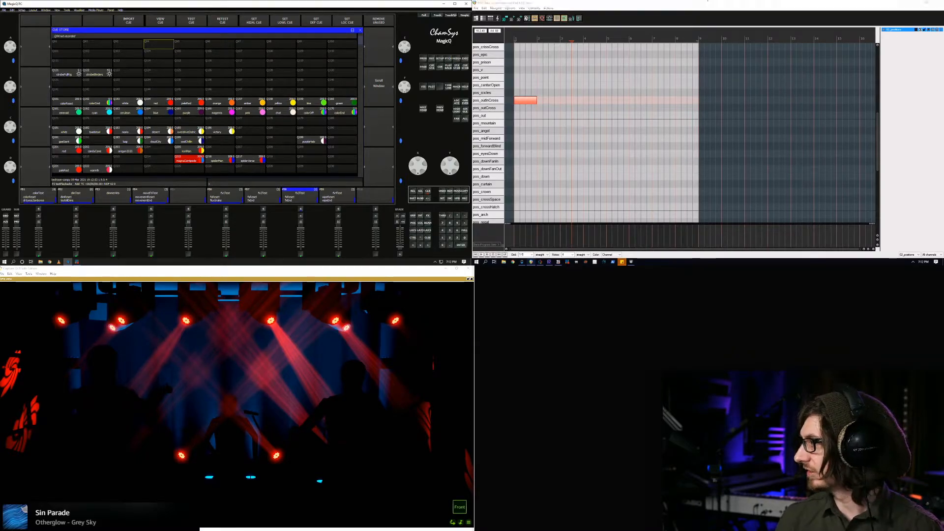
click(904, 2)
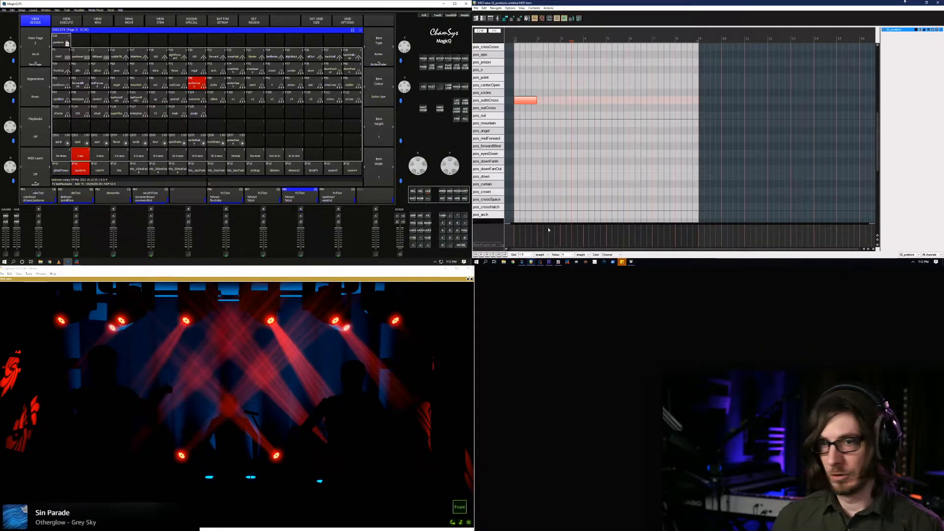
click(524, 100)
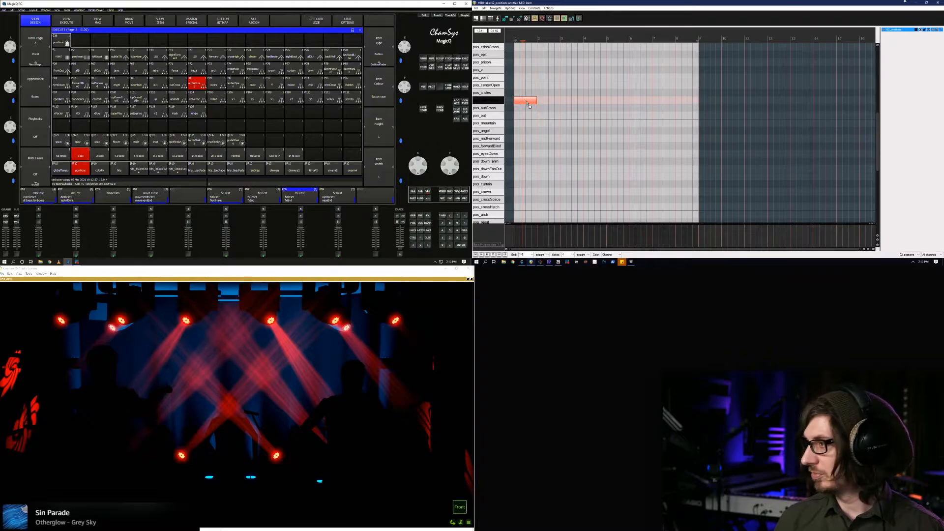
drag(527, 104, 527, 96)
scroll(528, 95, up, 2)
scroll(576, 143, up, 1)
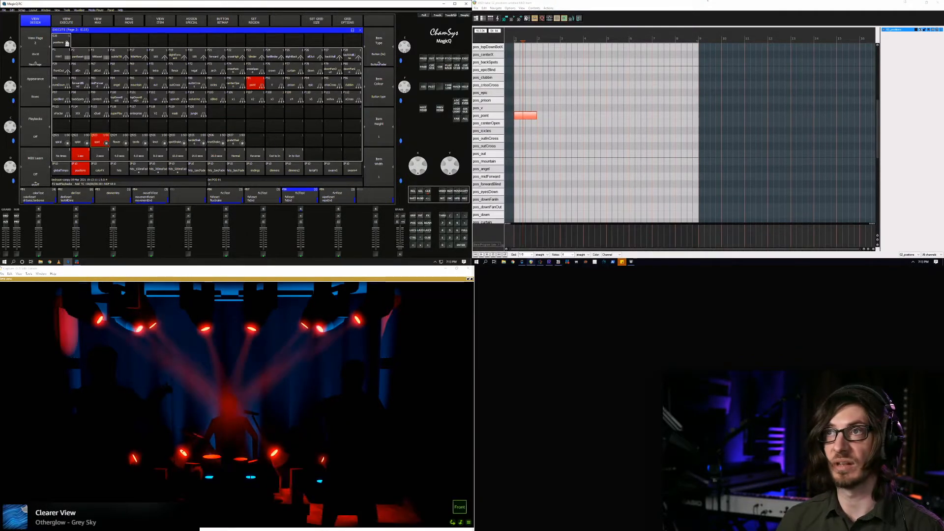
Continue auditioning positions by moving the test note through pos_v, pos_crissCross and pos_clubbin up to pos_epicBlind
click(698, 6)
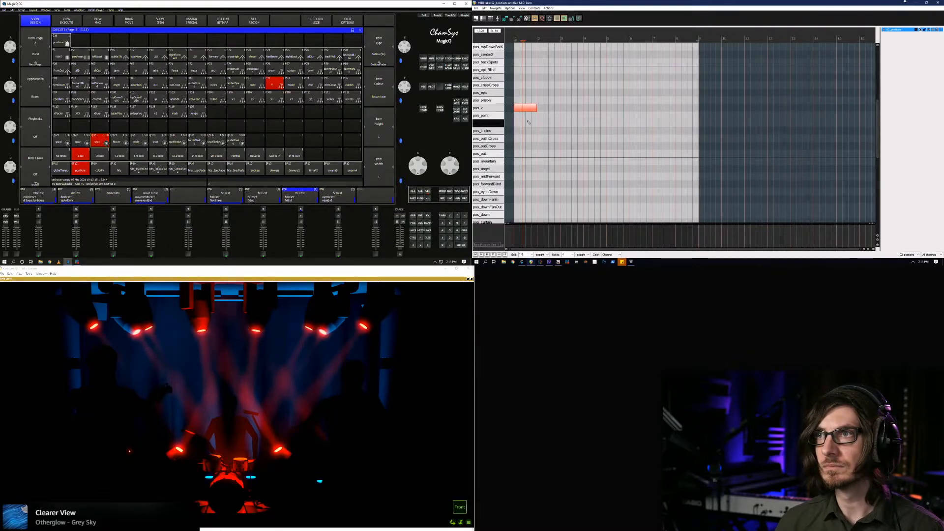
key(Up)
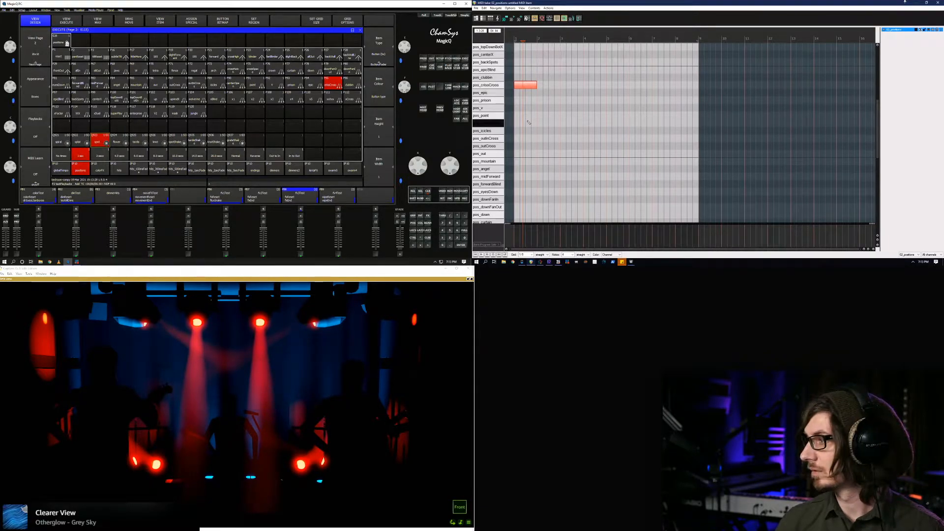
key(Up)
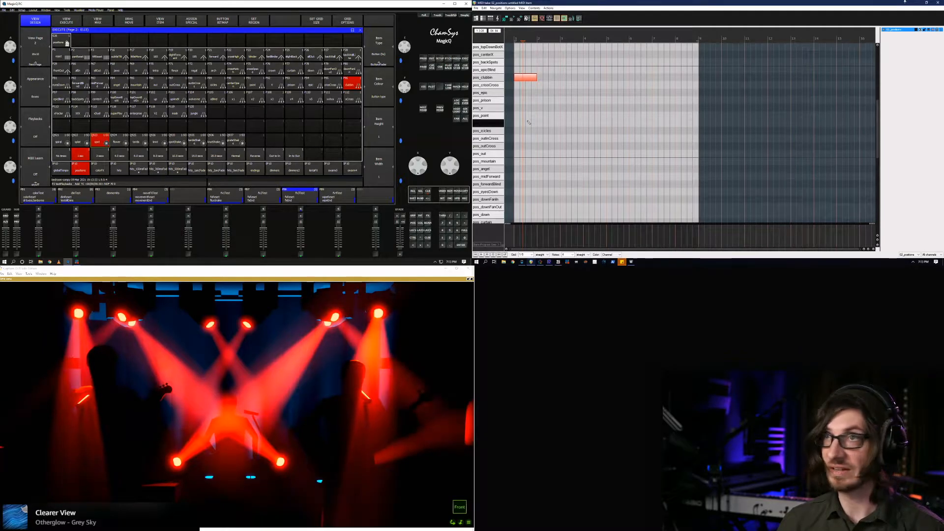
key(Up)
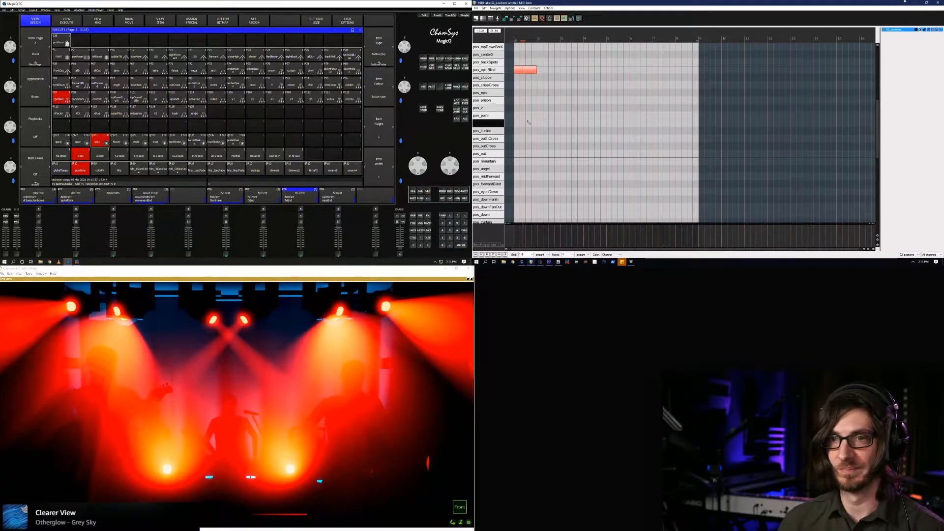
Move the test note from pos_epicBlind up through pos_centerX and pos_topDownBotX to pos_up
scroll(528, 122, up, 3)
scroll(530, 122, down, 2)
scroll(532, 122, up, 4)
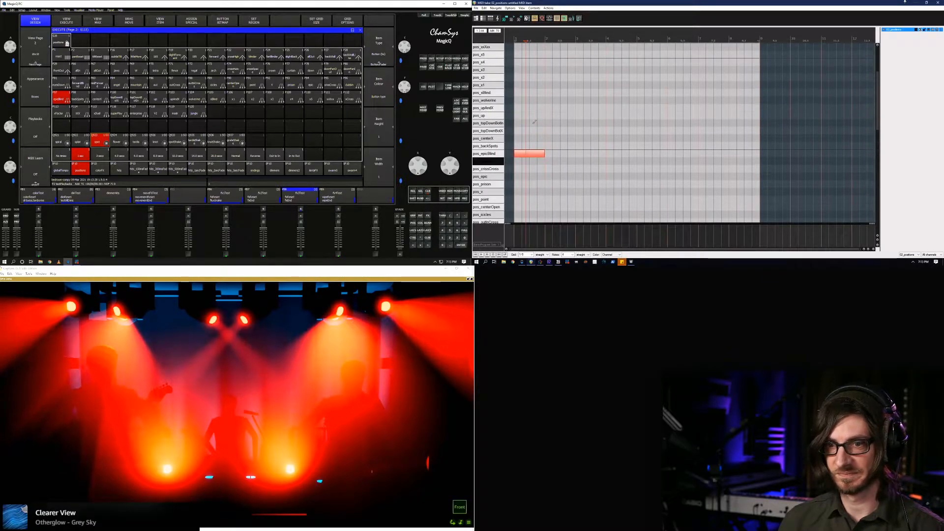
scroll(534, 122, up, 3)
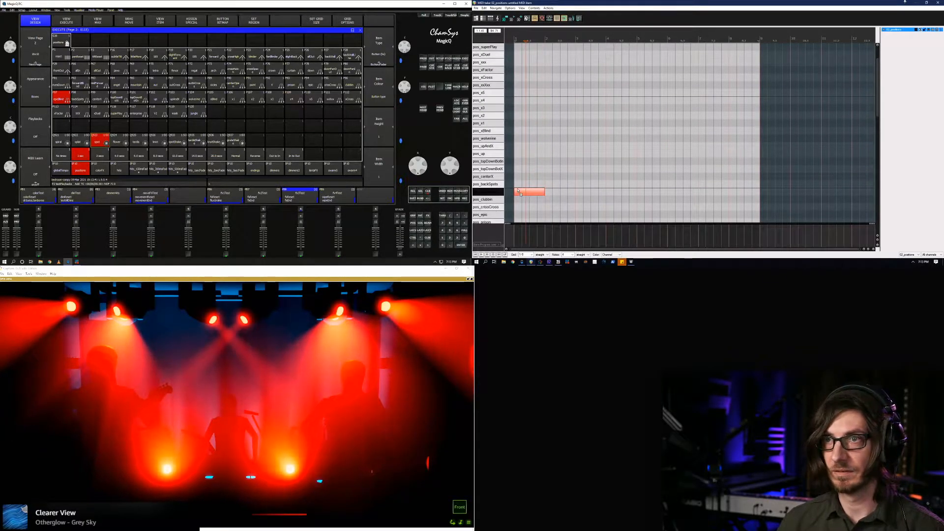
key(Up)
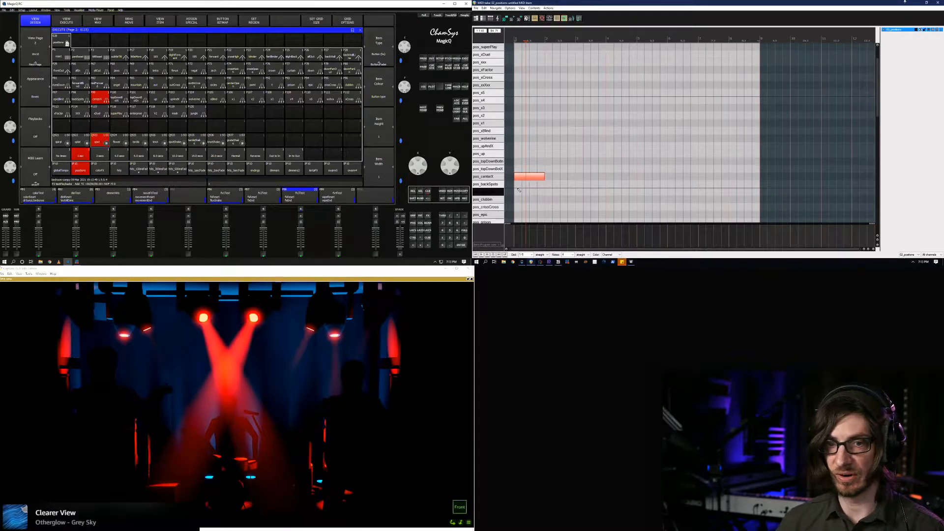
key(Up)
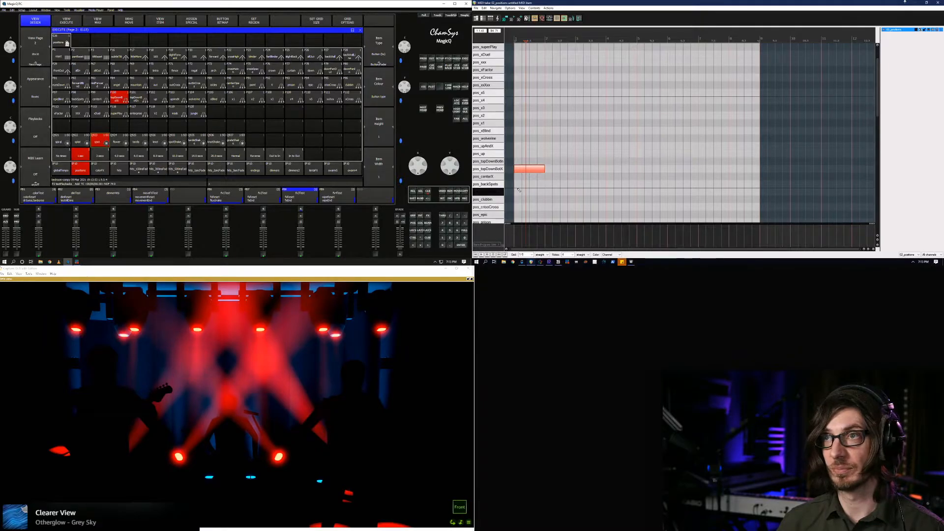
key(Up)
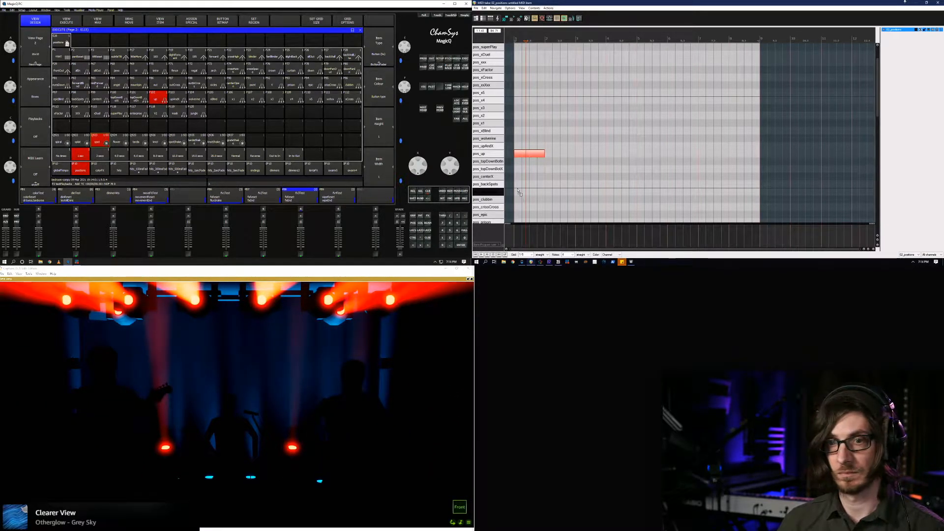
Move the test note up through pos_upAndX, pos_xBlind, pos_x3 and pos_x4 to pos_x5
key(Up)
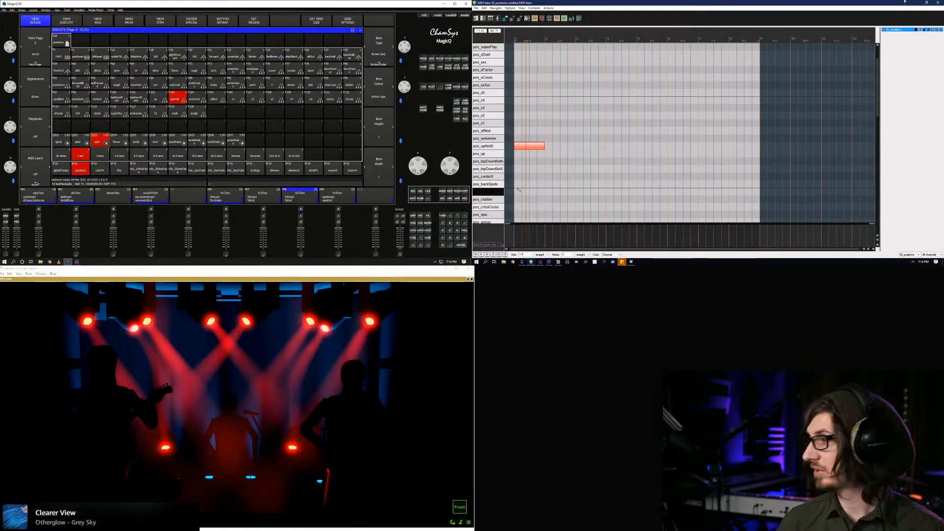
key(Up)
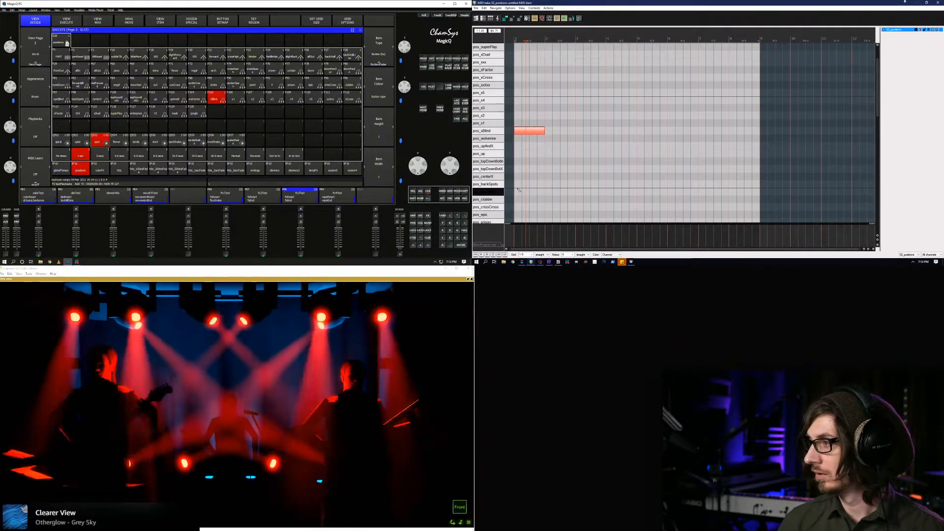
key(Up)
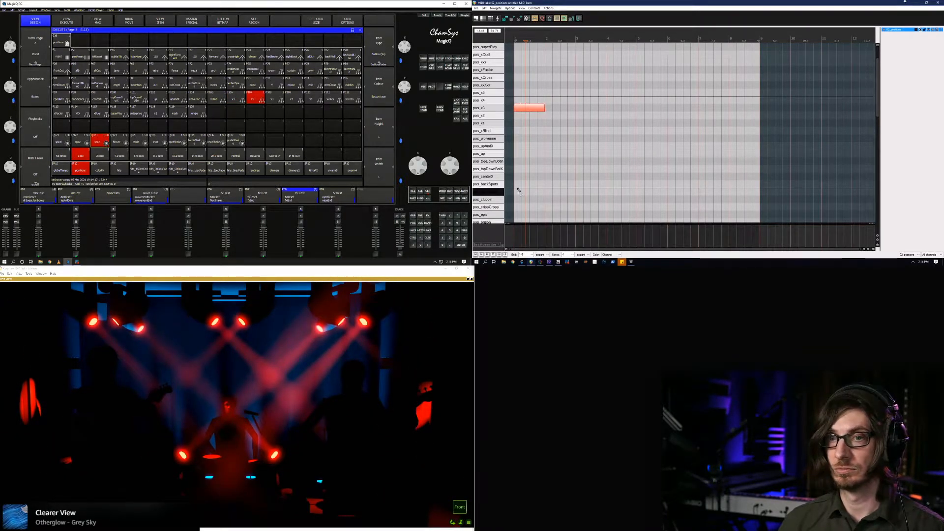
key(Up)
key(Up)
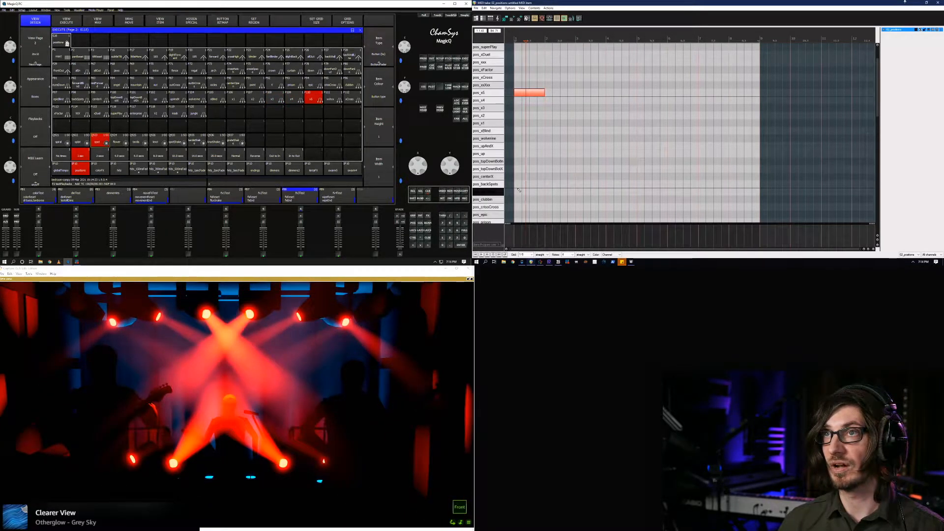
Audition the next positions by moving the test note up through pos_xCross and pos_xFactor to pos_xxx
key(Up)
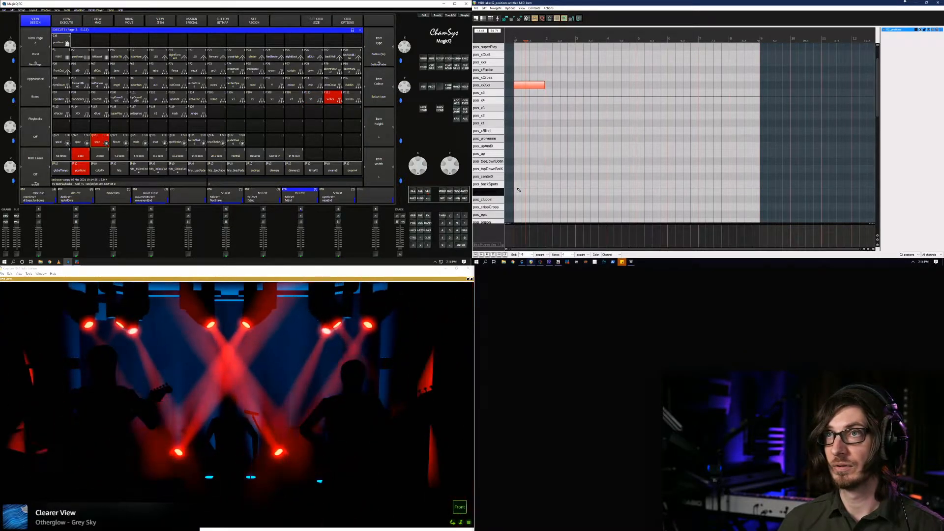
key(Up)
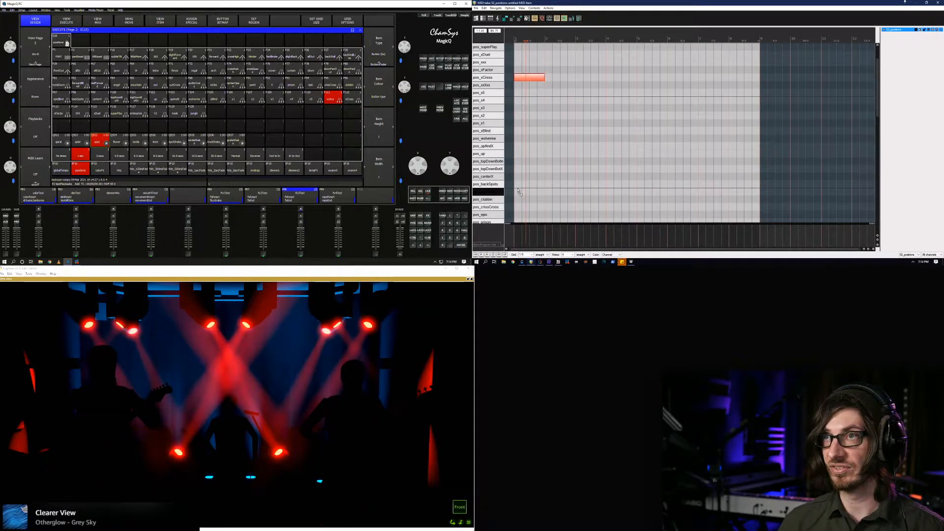
scroll(570, 158, up, 2)
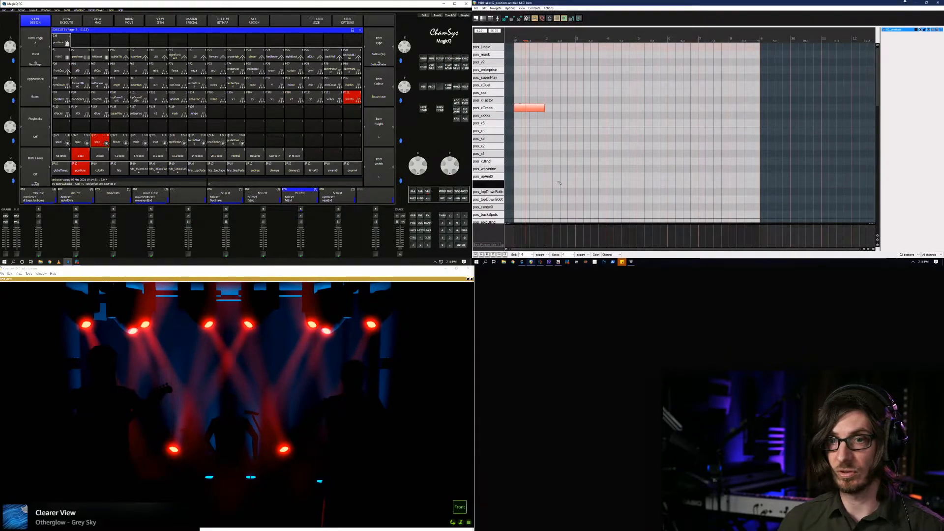
key(Up)
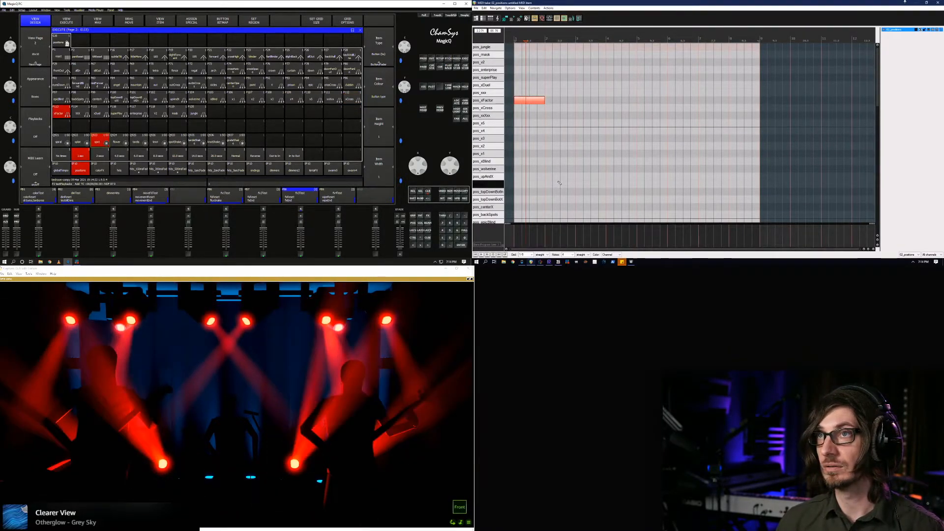
key(Up)
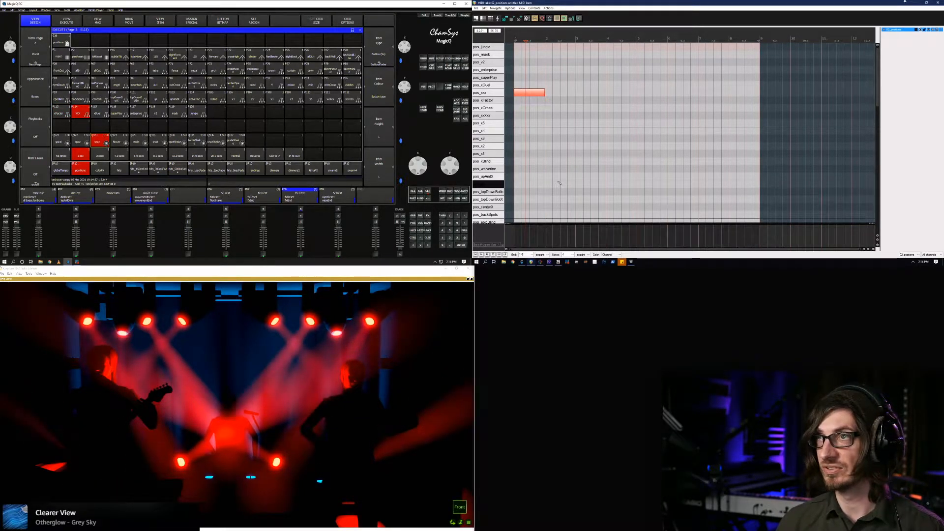
Finish the position list by moving the test note through pos_xDuel, pos_superPlay, pos_enterprise and pos_mask to pos_jungle
key(Up)
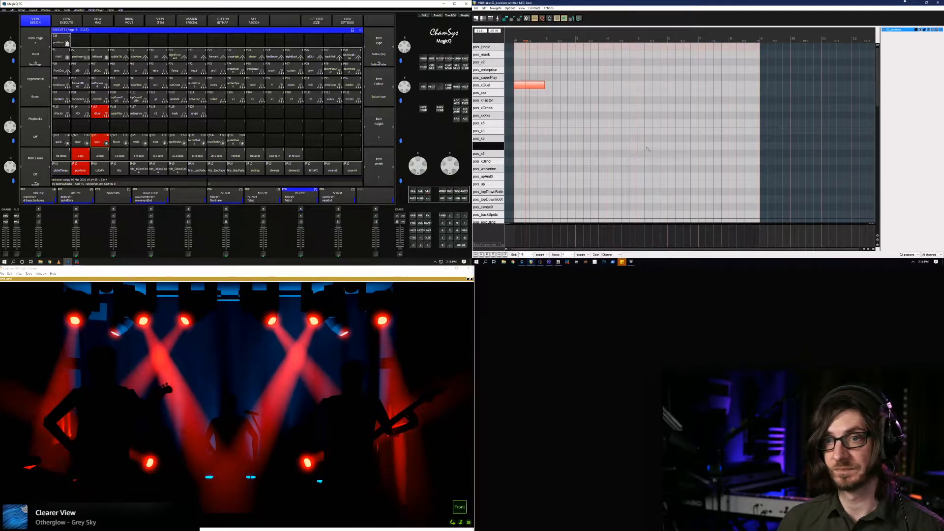
key(Up)
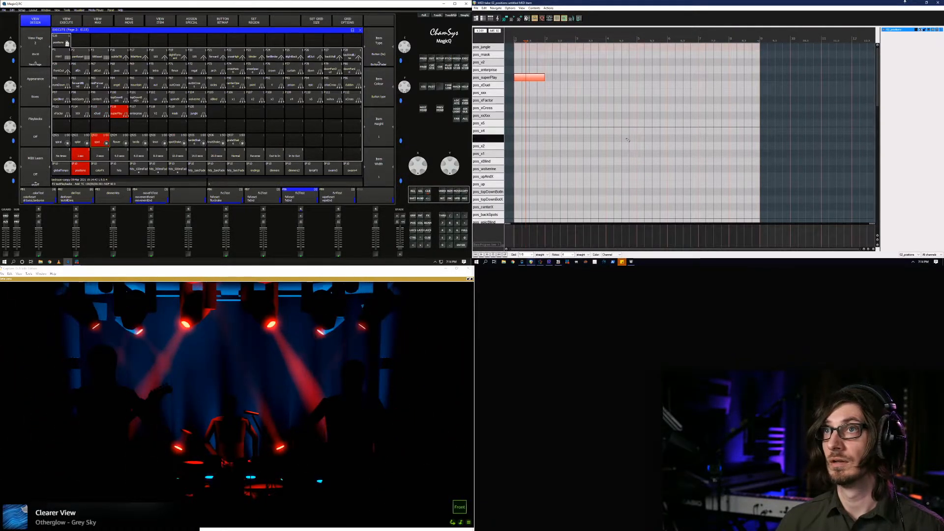
key(Up)
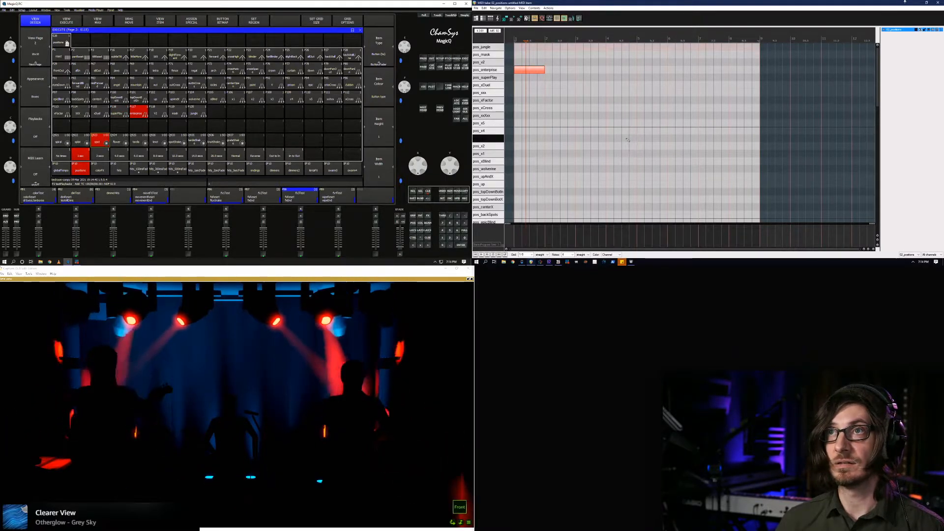
key(Up)
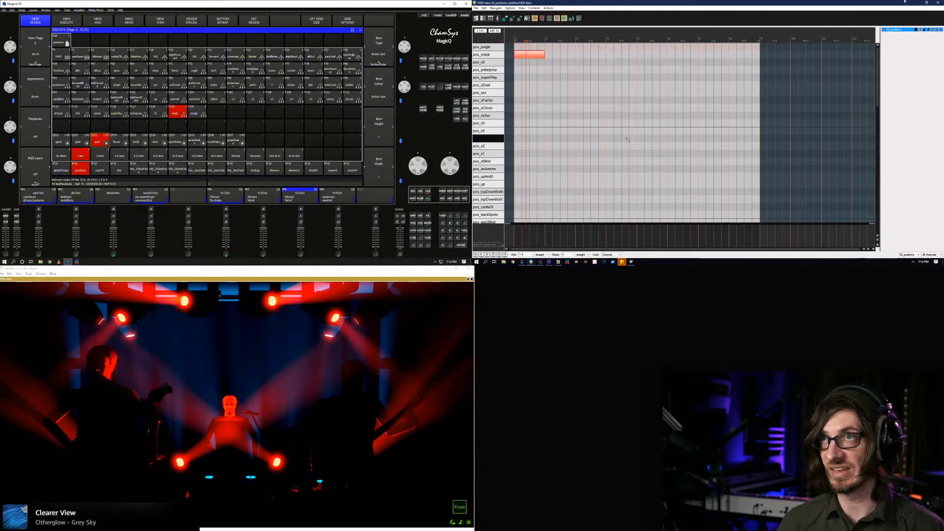
key(Up)
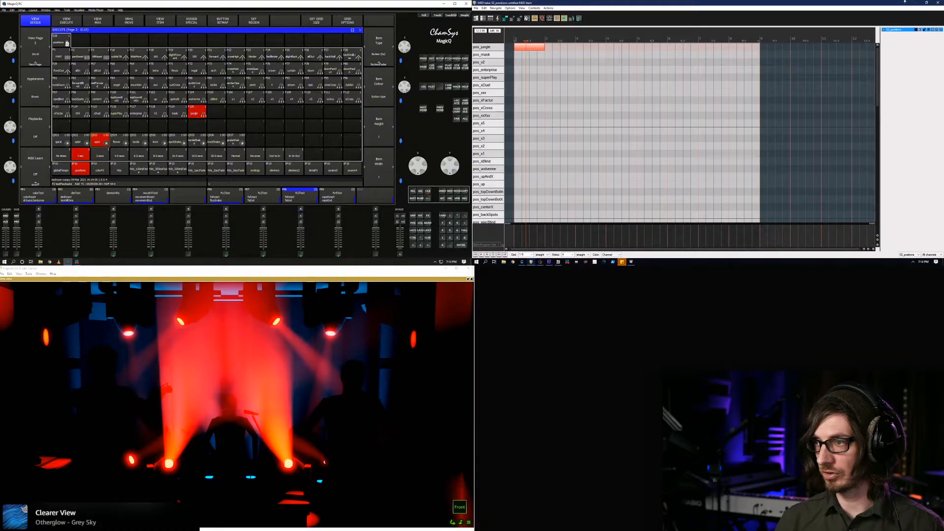
Close the positions MIDI editor and remove the test item from the positions track
click(936, 2)
key(ctrl+z)
key(ctrl+z)
key(ctrl+z)
key(ctrl+z)
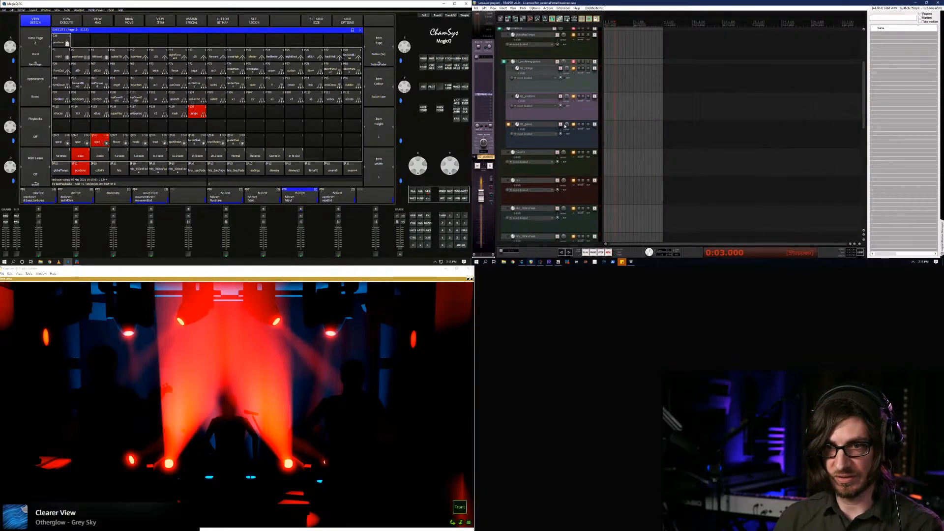
Create a MIDI item on the 02_gobos track over the time selection and open it for editing
double_click(616, 143)
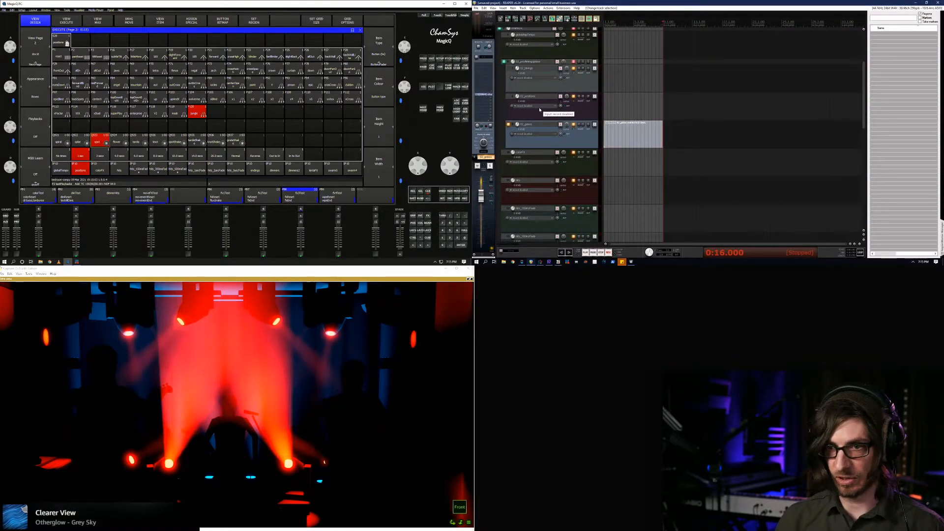
double_click(616, 142)
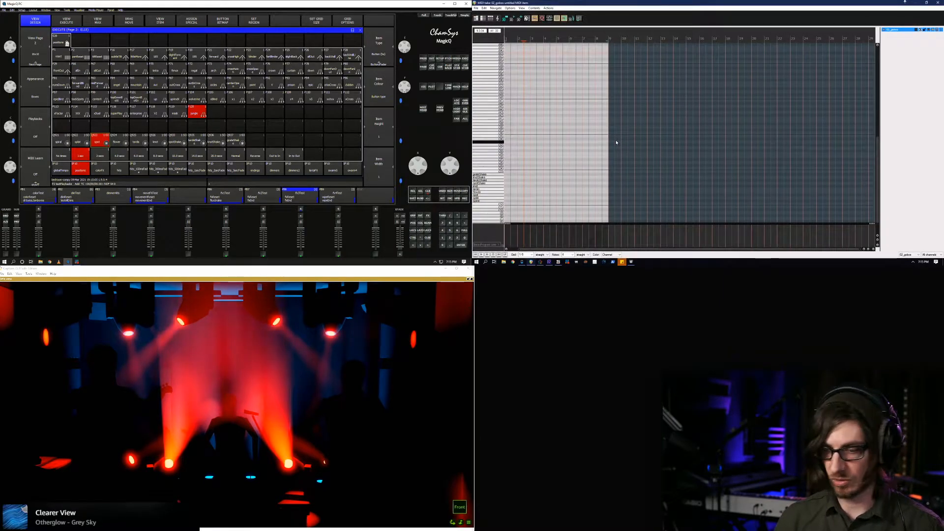
scroll(554, 76, up, 5)
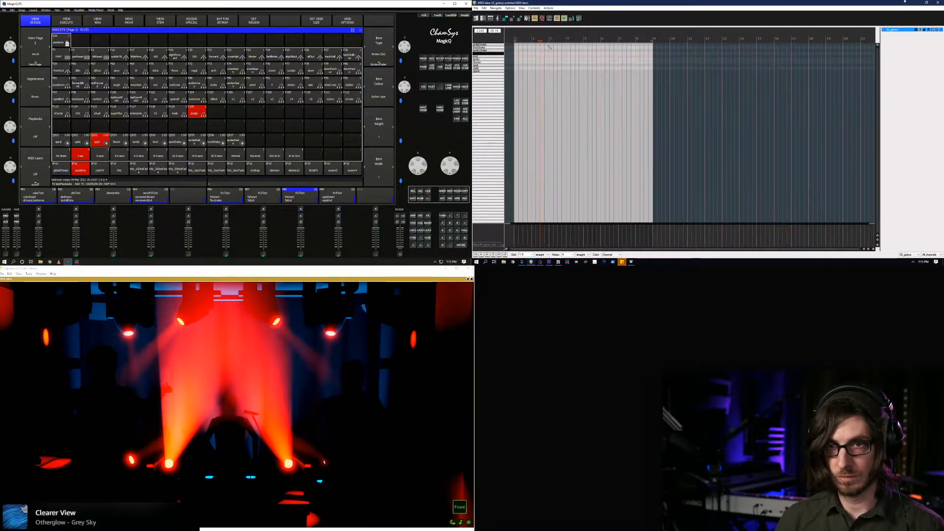
scroll(553, 76, up, 5)
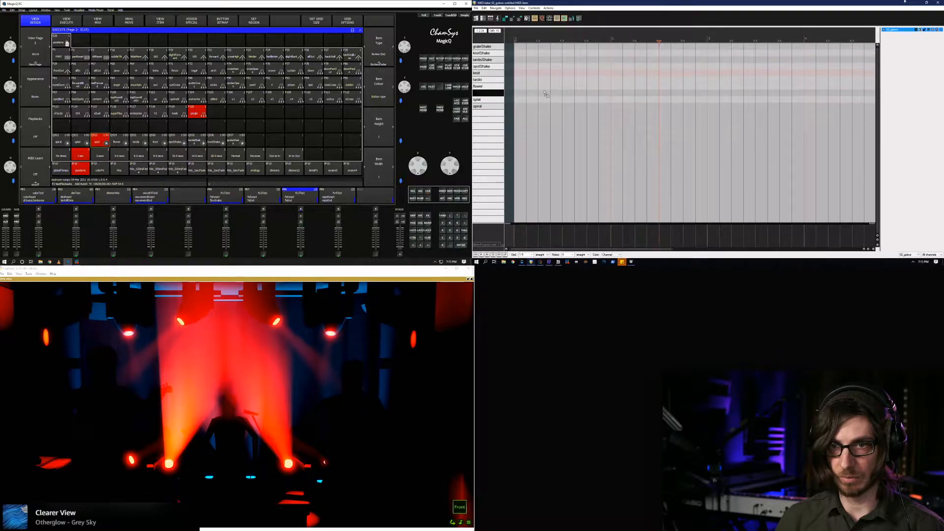
Add a test note on the spiral row and move it up through splat, spot, flower and tardis to knot
click(519, 125)
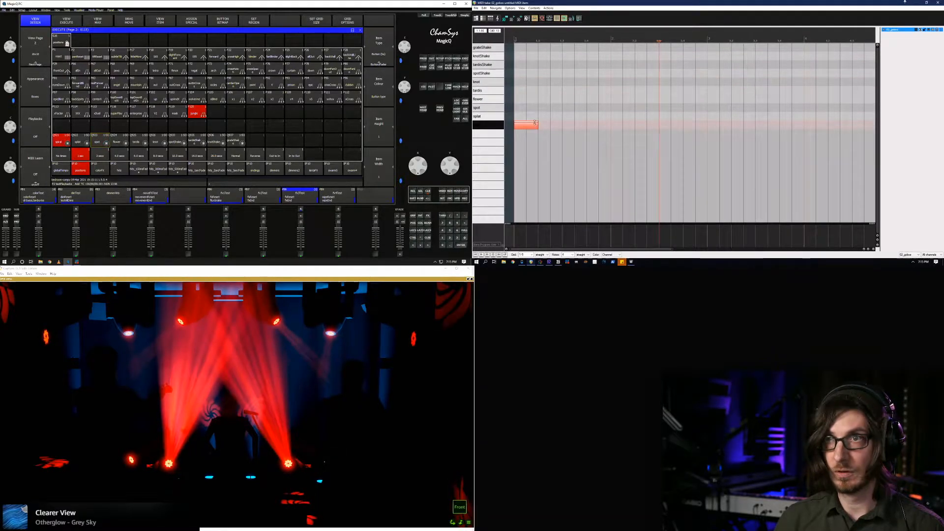
drag(534, 122, 535, 116)
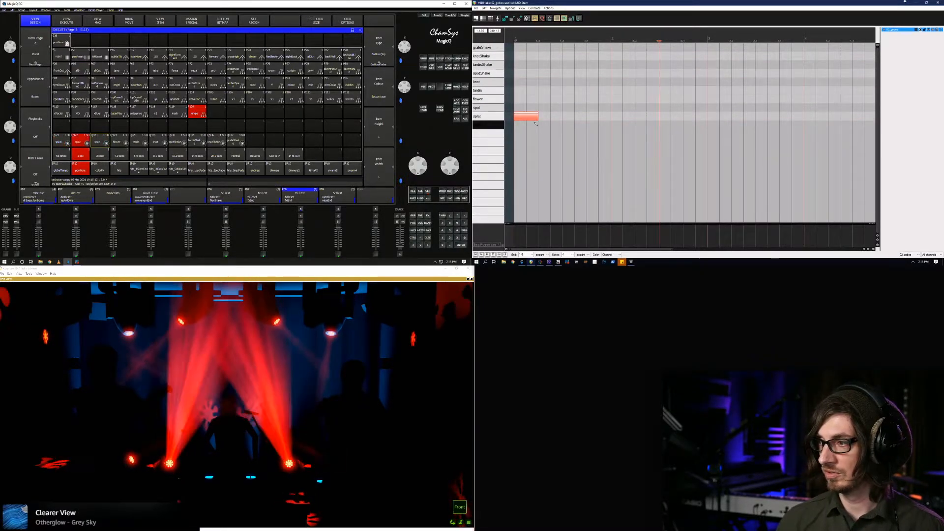
key(Up)
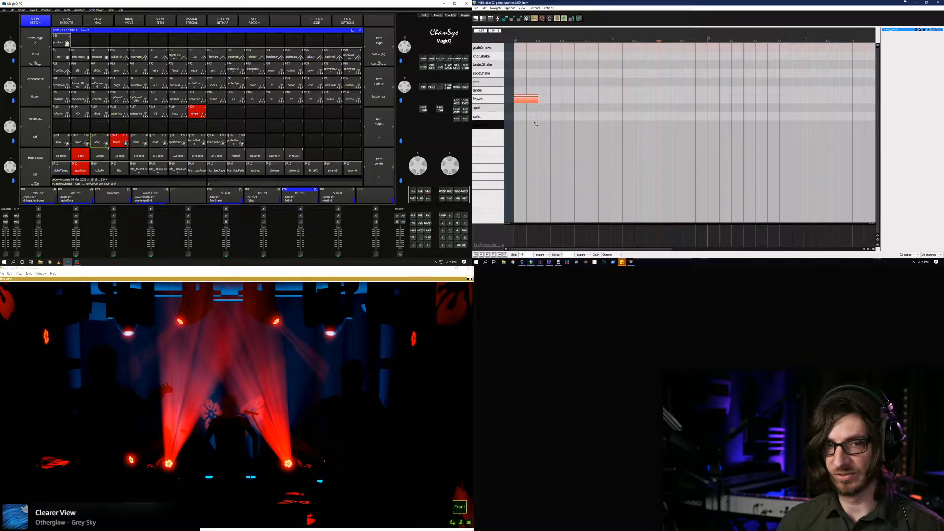
key(Up)
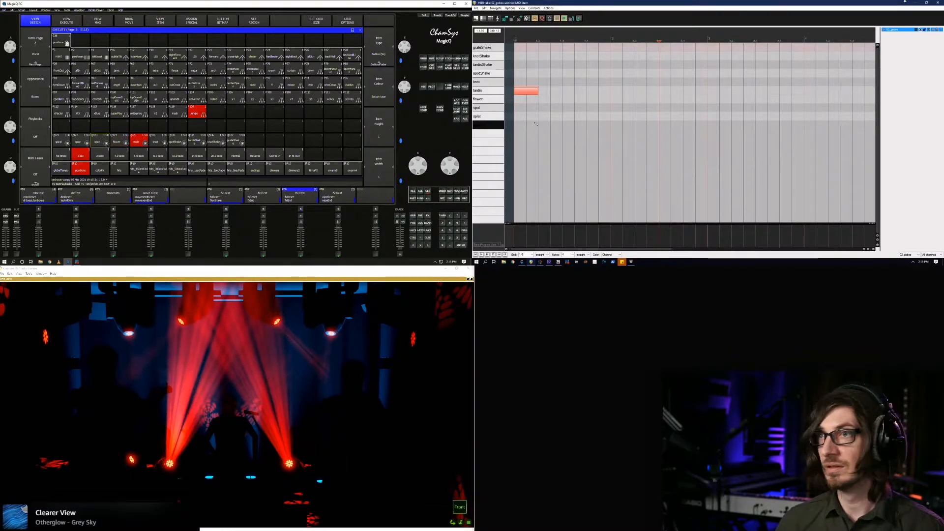
key(Up)
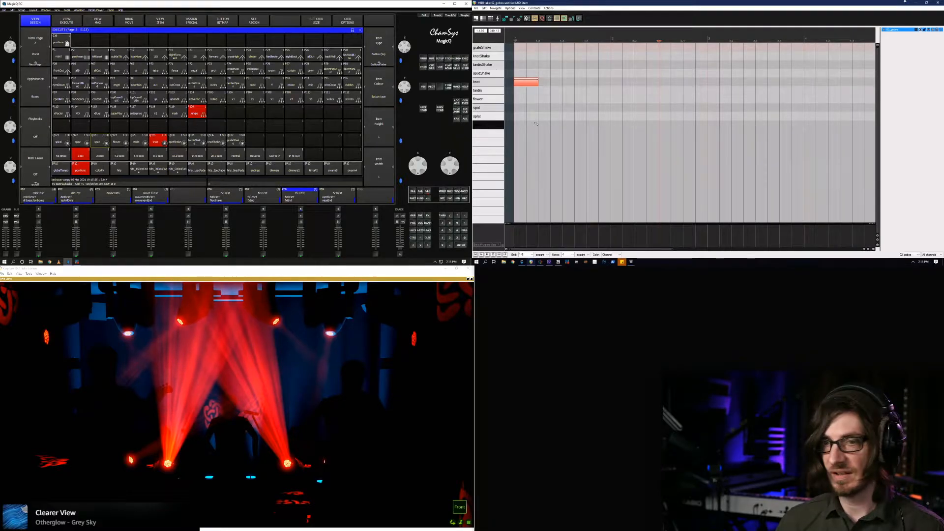
Audition the shake gobos by moving the test note up through spotShake, tardisShake and knotShake to grateShake
key(Up)
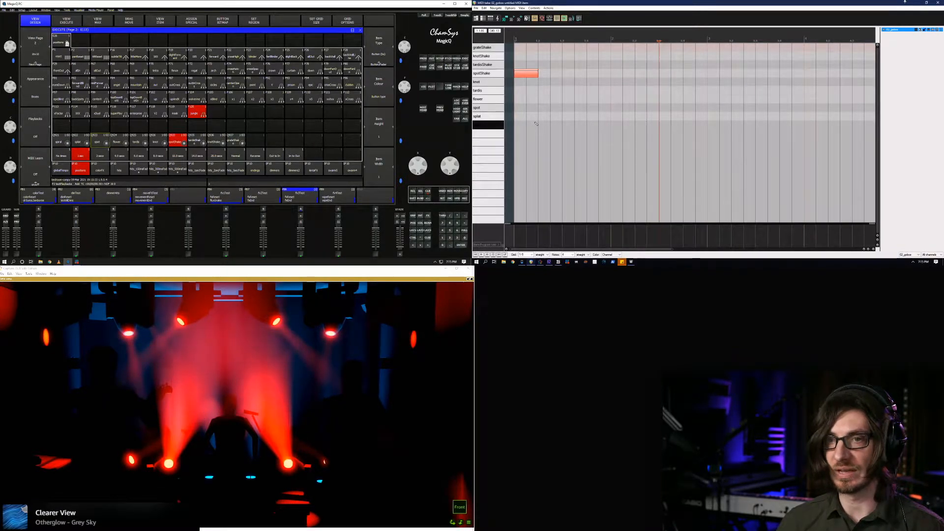
key(alt+Up)
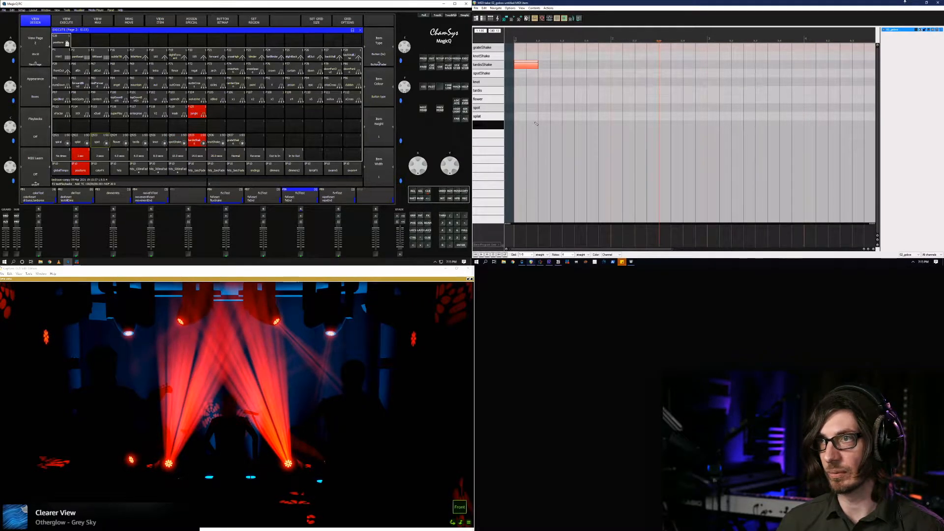
key(alt+Up)
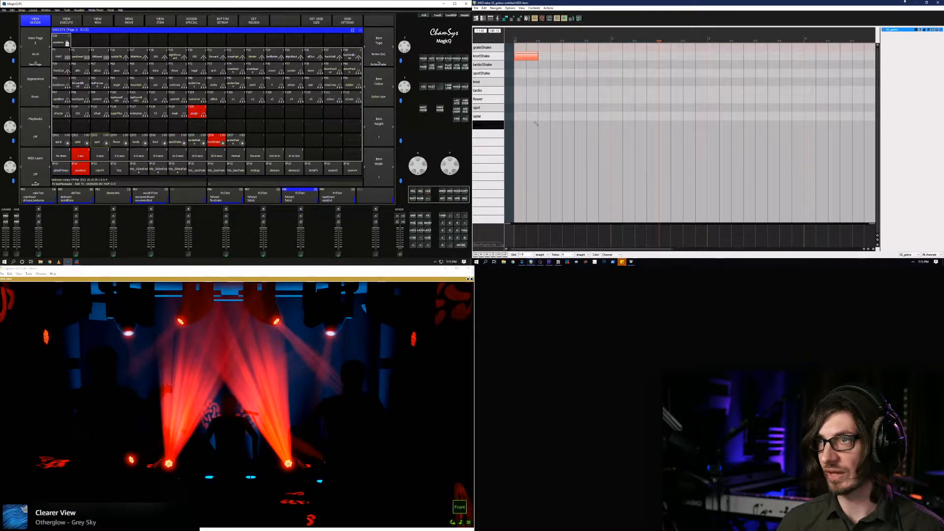
key(alt+Up)
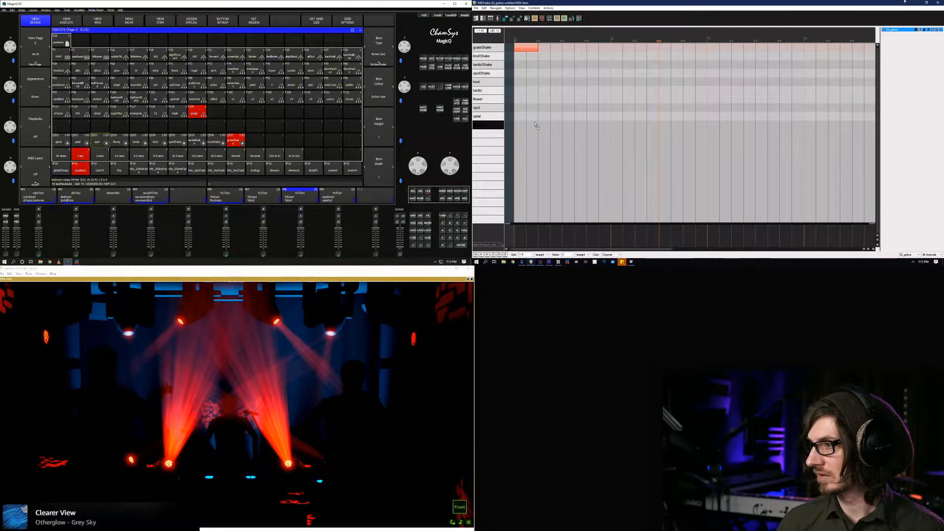
Recheck the gobo cues by moving the test note down to flower and back up to grateShake
key(alt+Down)
key(alt+Down)
key(alt+Down)
key(alt+Down)
key(alt+Down)
key(alt+Down)
key(alt+Down)
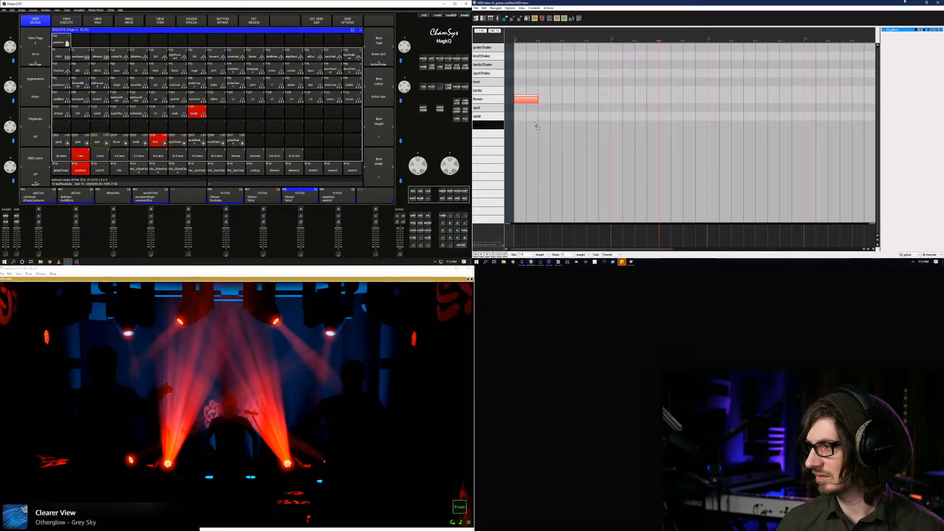
key(alt+Up)
key(alt+Up)
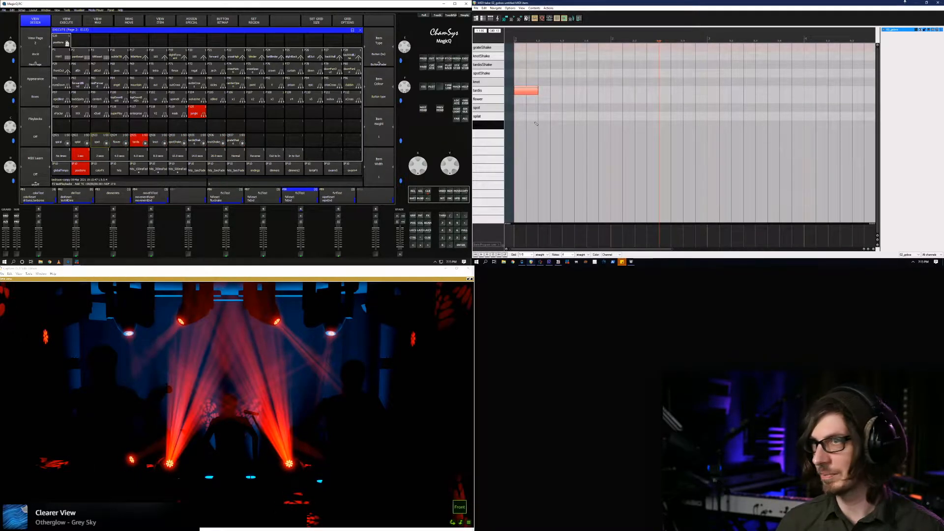
key(alt+Up)
key(alt+Up)
key(alt+Up)
key(alt+Up)
key(alt+Up)
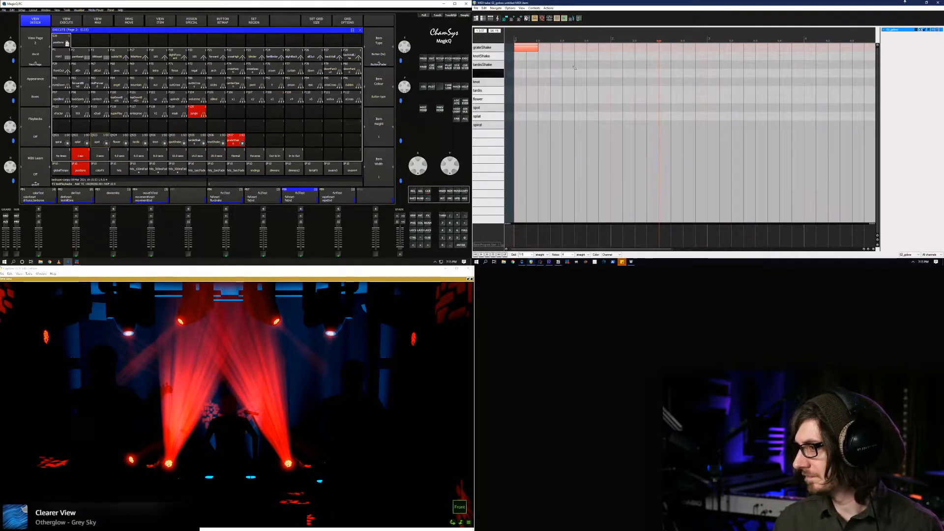
Find the grate cue in the MagicQ cue store and copy it to an empty box above spot on the execute page
click(12, 347)
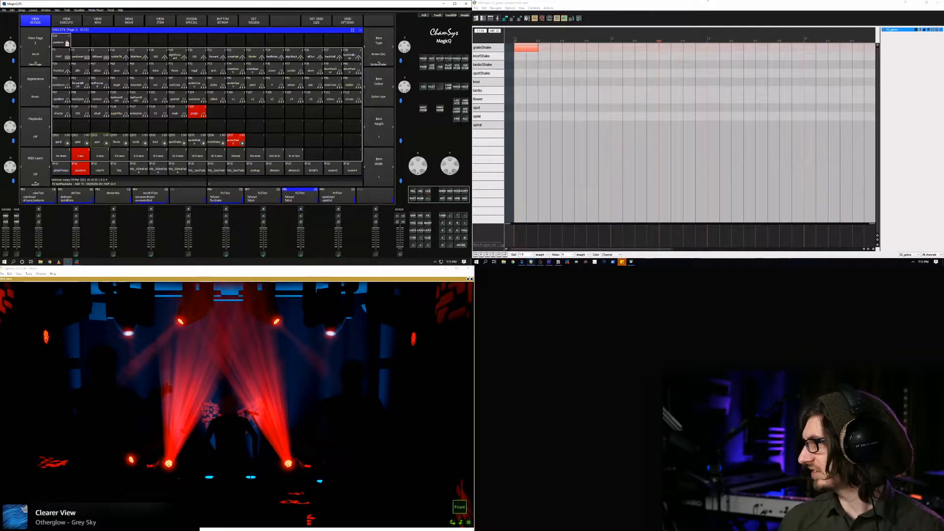
key(alt+q)
scroll(204, 105, down, 13)
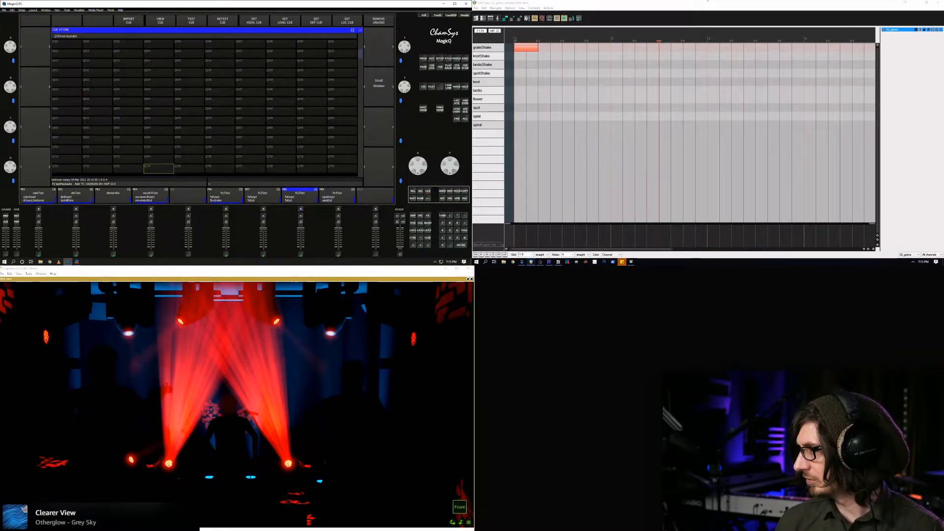
scroll(205, 106, down, 9)
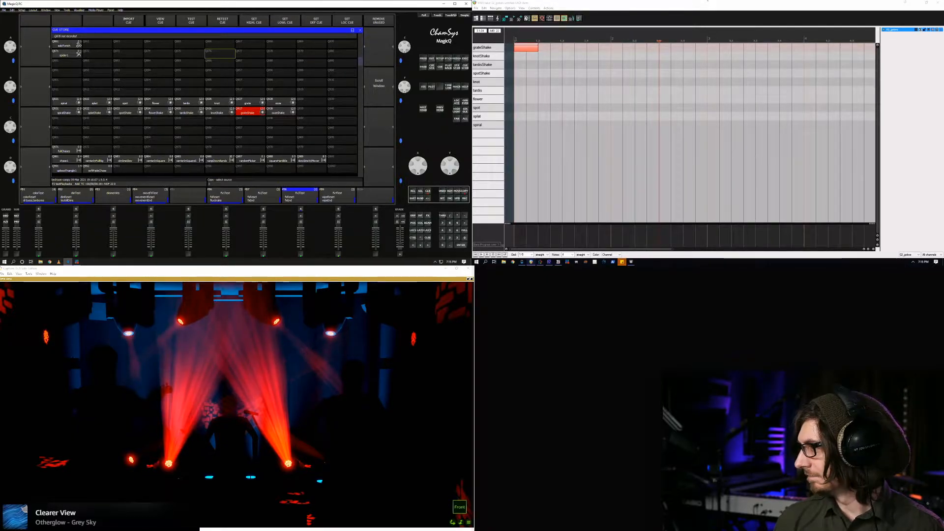
key(alt+e)
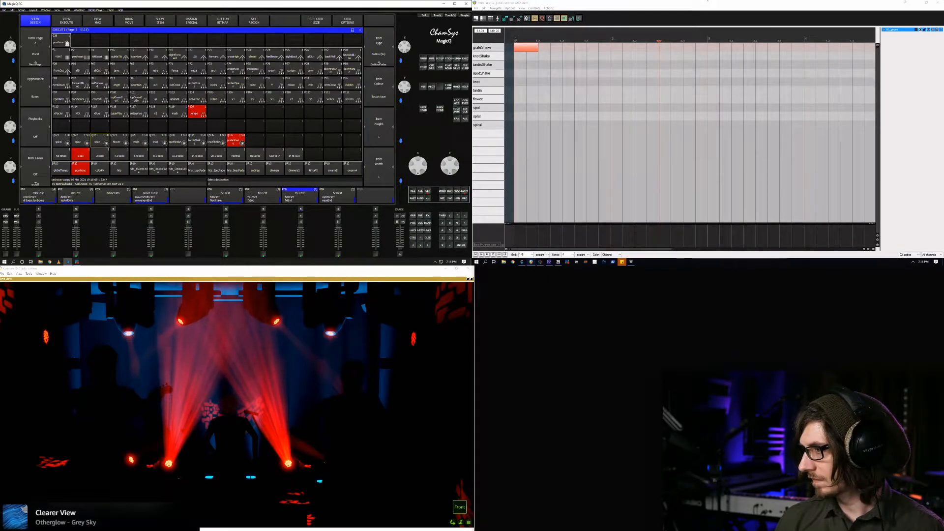
click(100, 126)
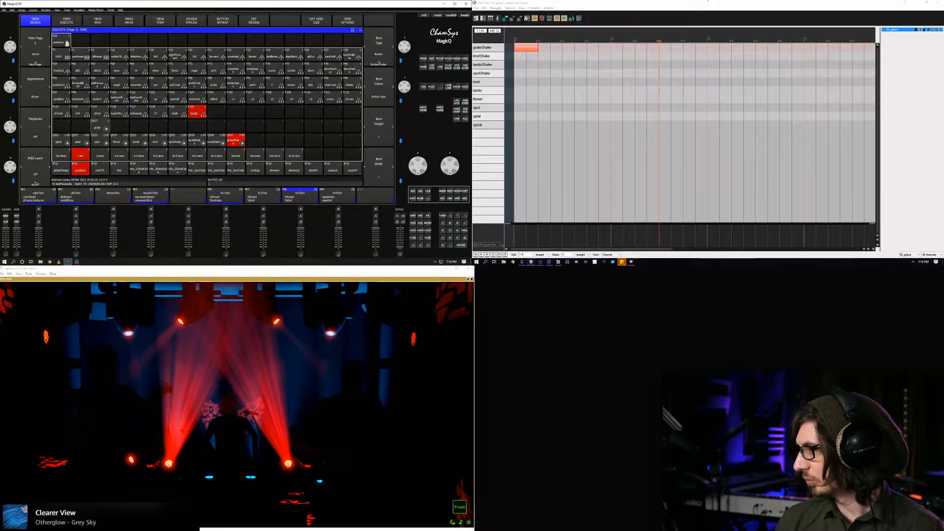
Shift the four shake cues one box along and move the grate cue into the gap between knot and spotShake
drag(176, 141, 215, 142)
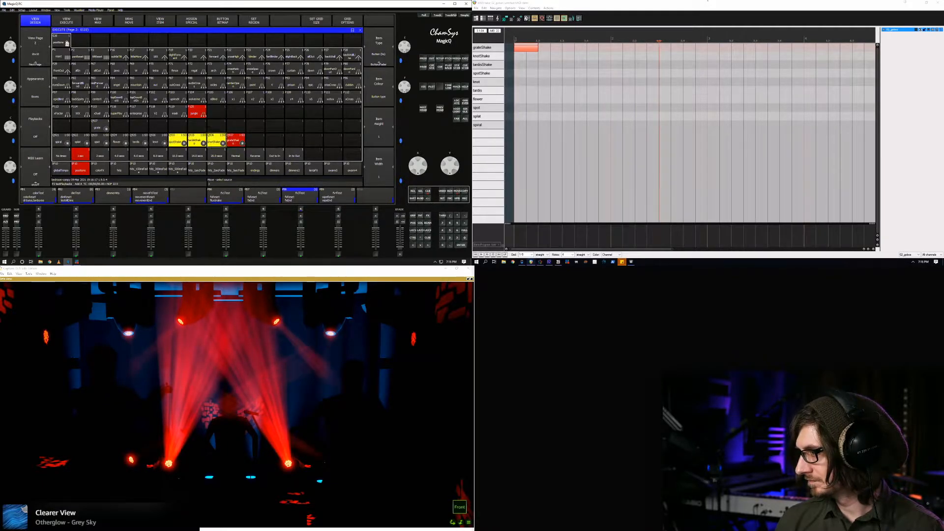
click(197, 141)
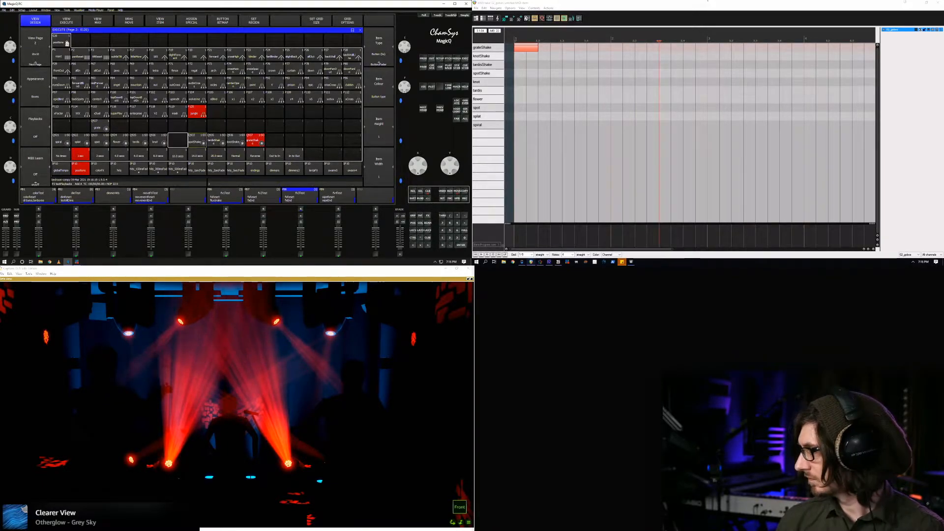
click(98, 125)
click(178, 140)
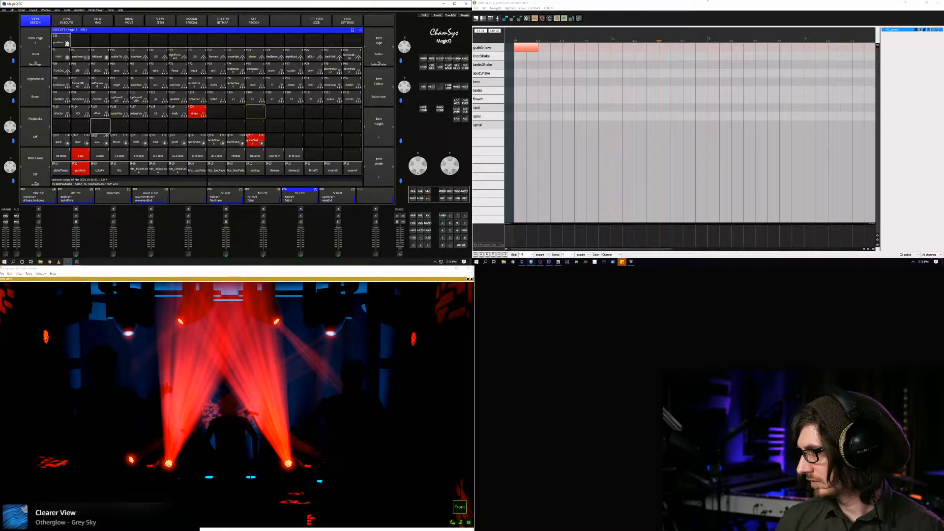
Switch back to REAPER and show all note rows in the gobos MIDI editor
click(487, 47)
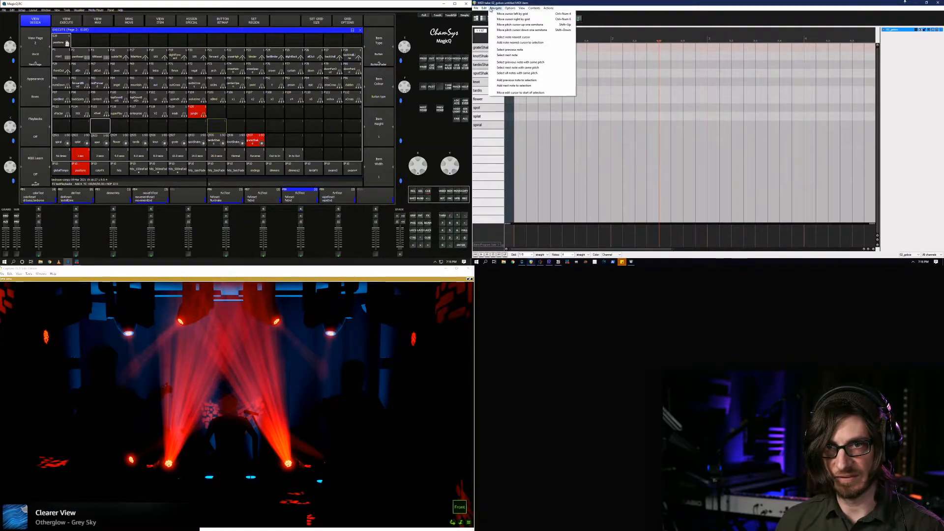
click(586, 12)
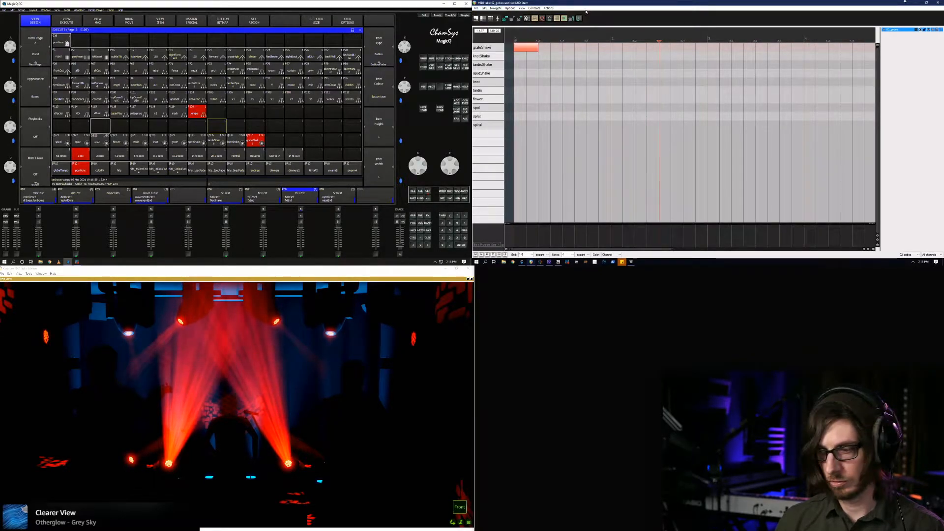
double_click(519, 5)
click(521, 8)
click(521, 4)
double_click(521, 4)
click(521, 8)
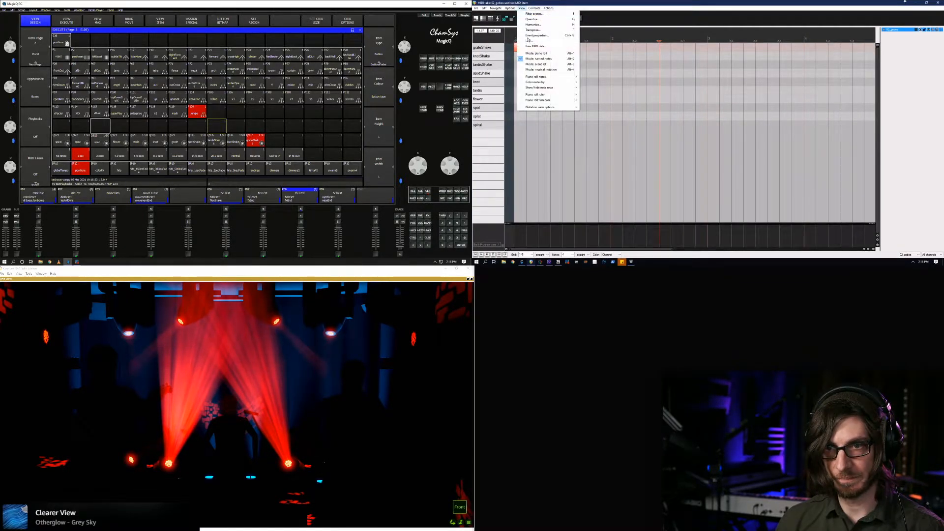
mouse_move(545, 88)
click(597, 89)
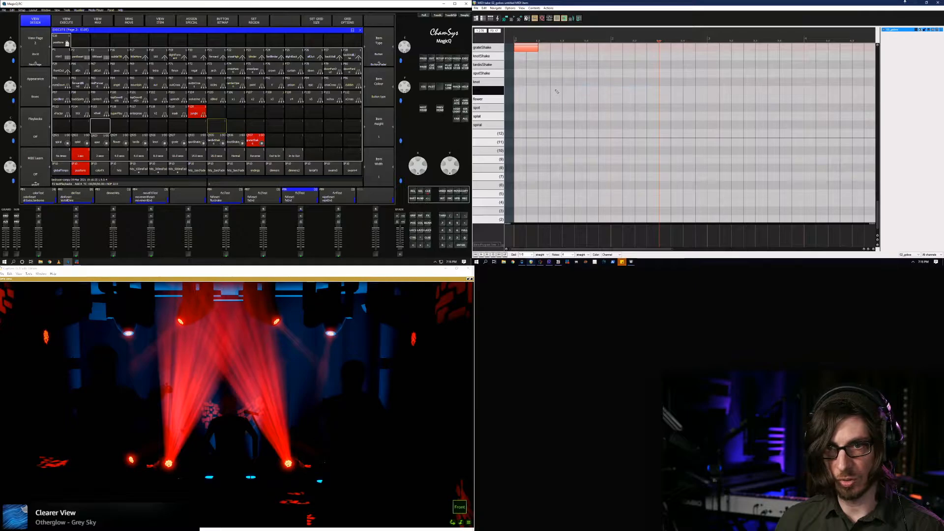
scroll(541, 110, up, 4)
scroll(519, 134, down, 2)
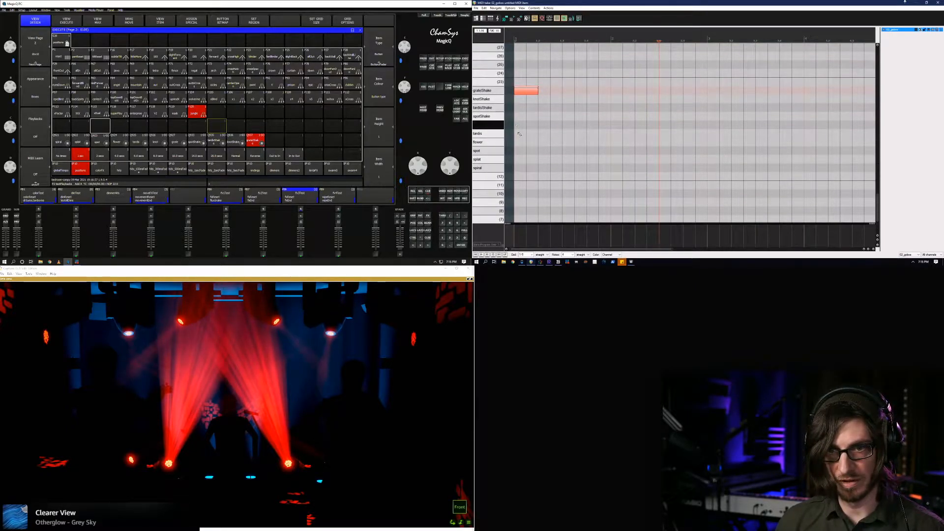
Rename the four note rows above knot, going upward, as grate, spotShake, tardisShake and grateShake in the gobos MIDI editor
click(475, 7)
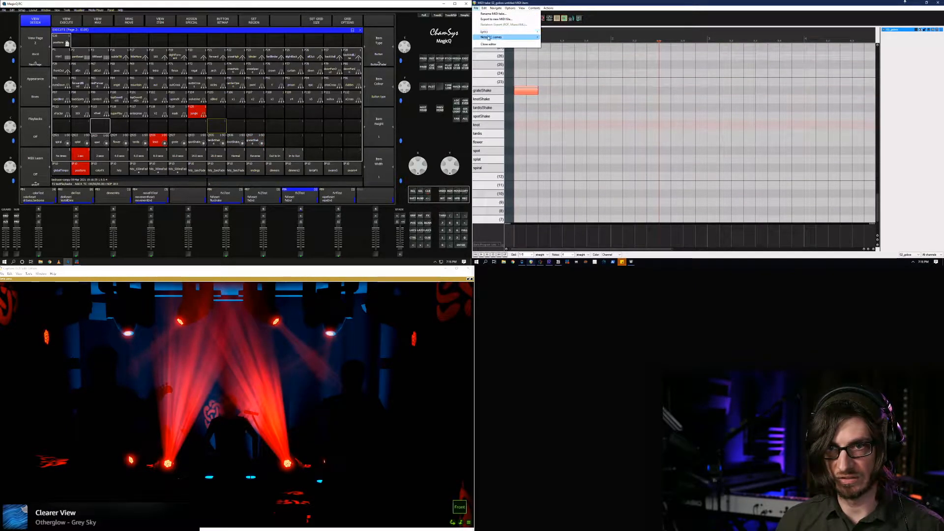
mouse_move(488, 38)
click(587, 39)
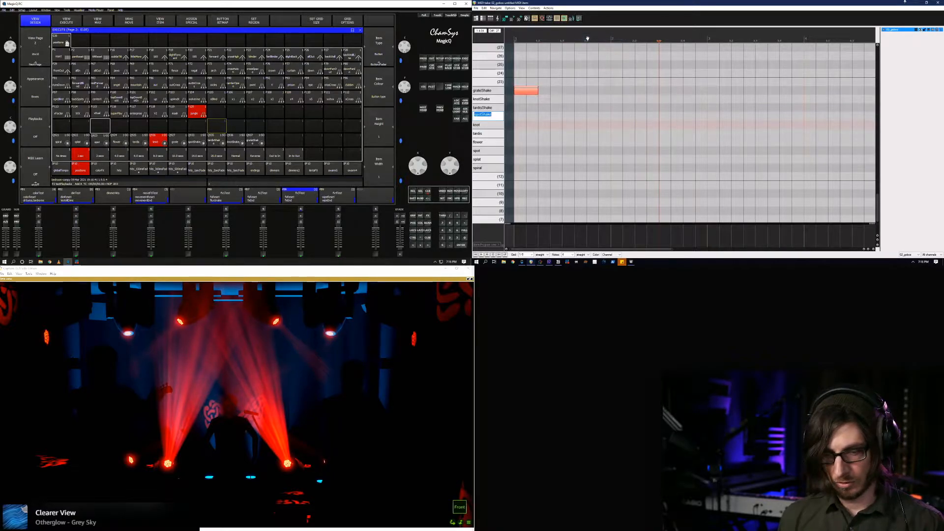
text(grate)
key(Tab)
text(spotShake)
key(Tab)
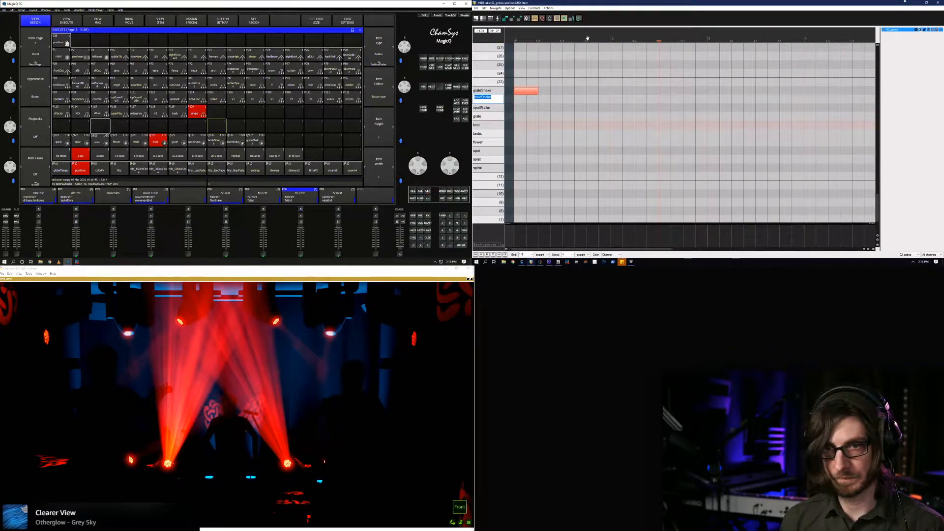
text(tardisSh)
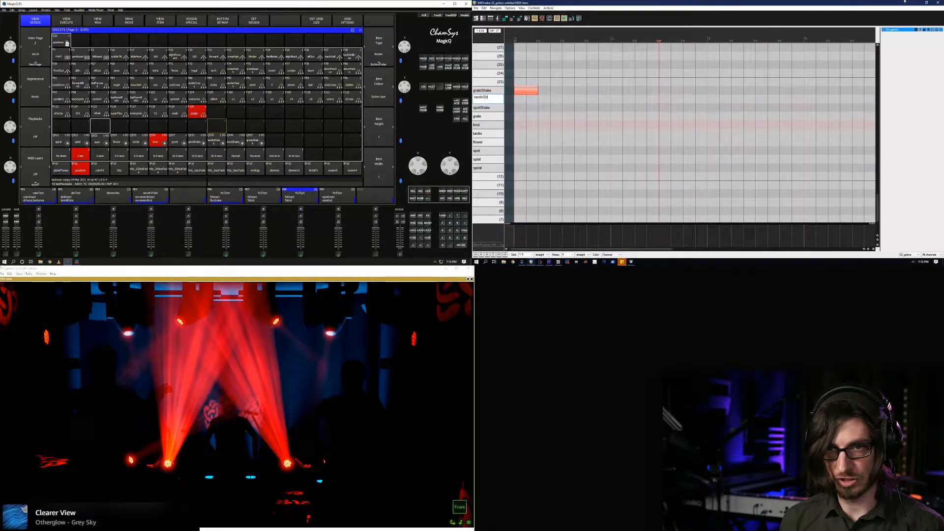
text(ake)
key(Tab)
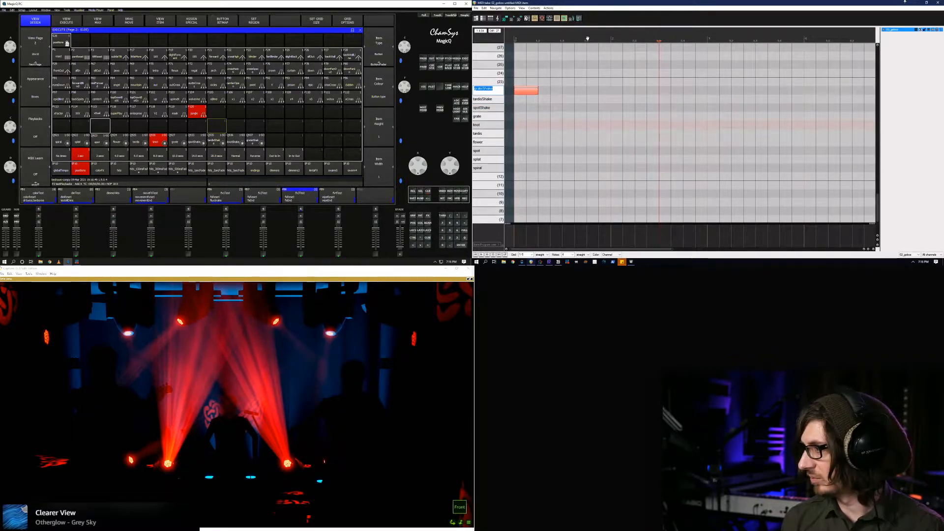
text(grateS)
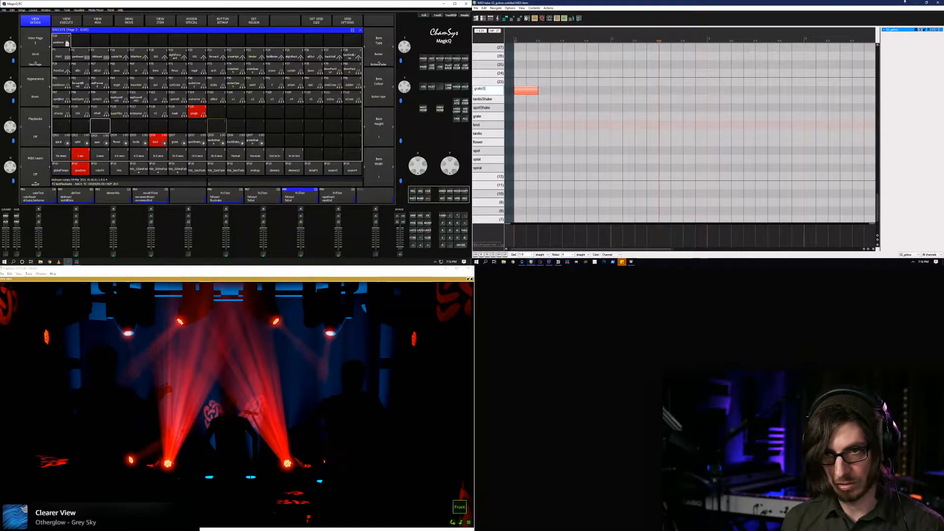
text(hake)
key(Return)
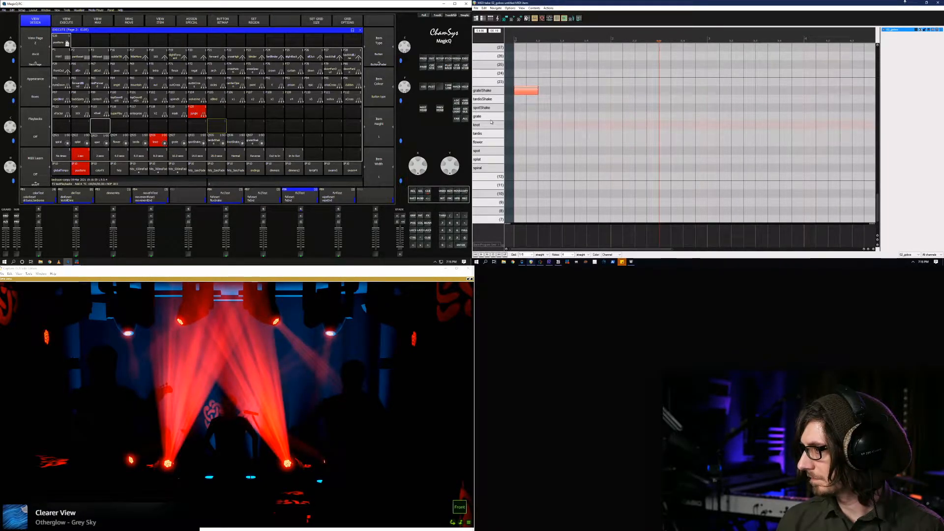
Rename the note row above tardisShake as knotShake and name the row above that grateShake
double_click(487, 92)
key(Escape)
click(476, 8)
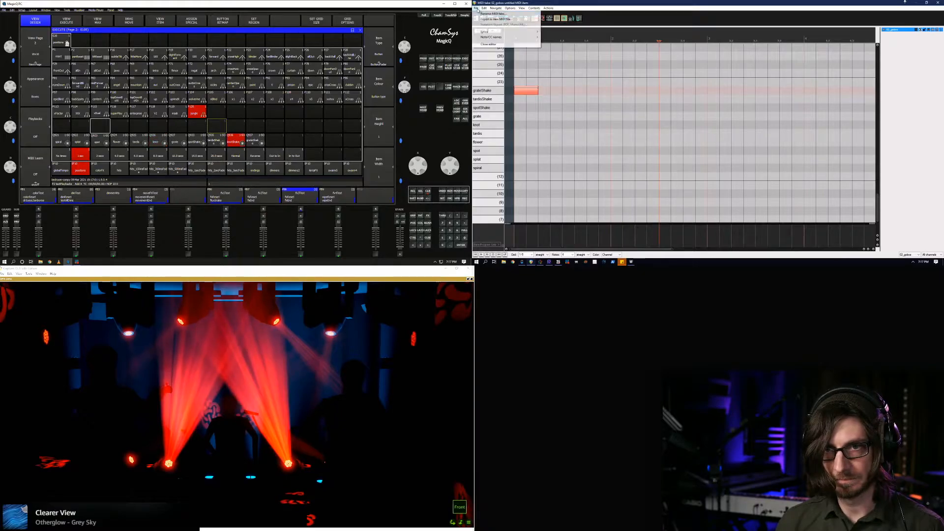
click(557, 36)
text(knotShake)
key(Tab)
text(g)
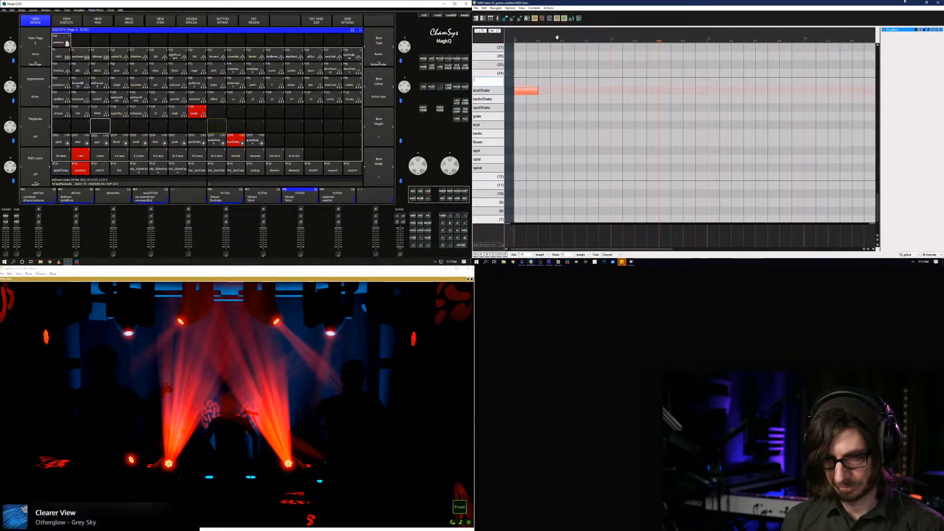
text(rateShake)
key(Return)
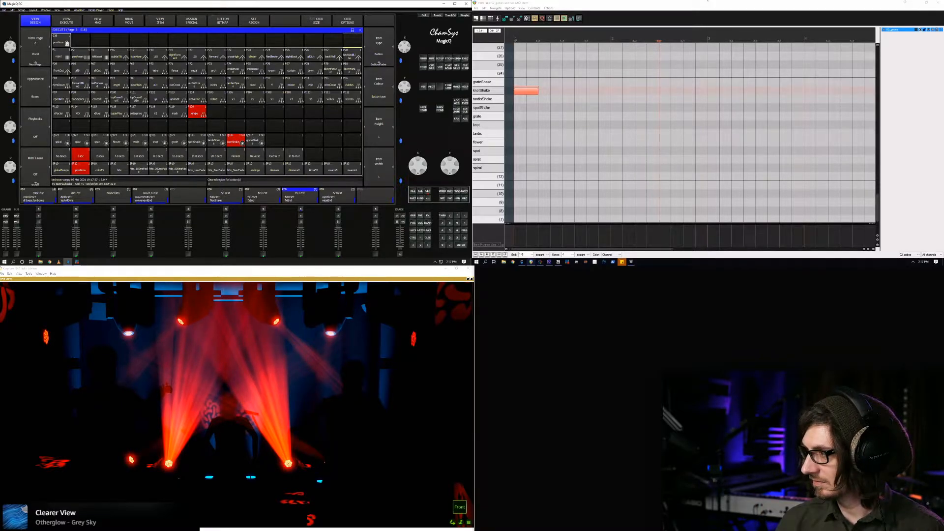
Switch to MagicQ and insert a MIDI note automation below the tardis gobo entry in the macro automation list
click(178, 40)
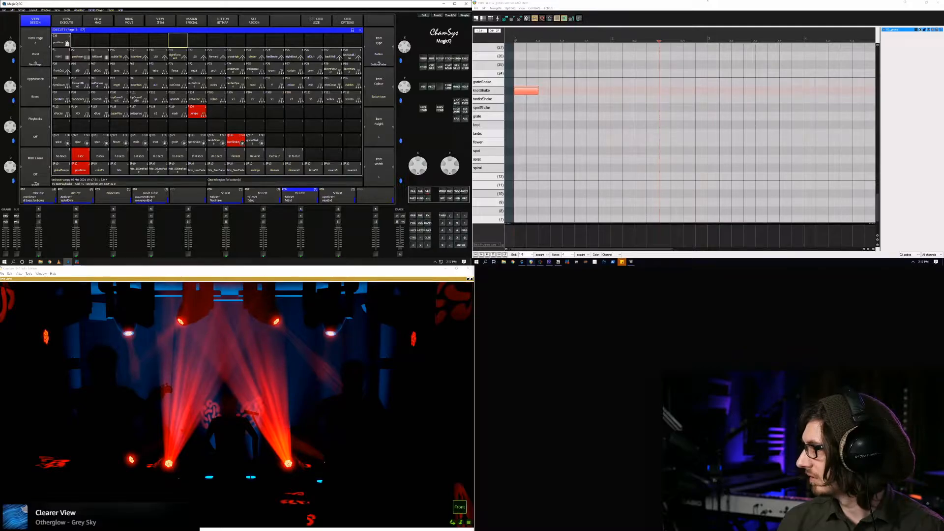
key(alt+m)
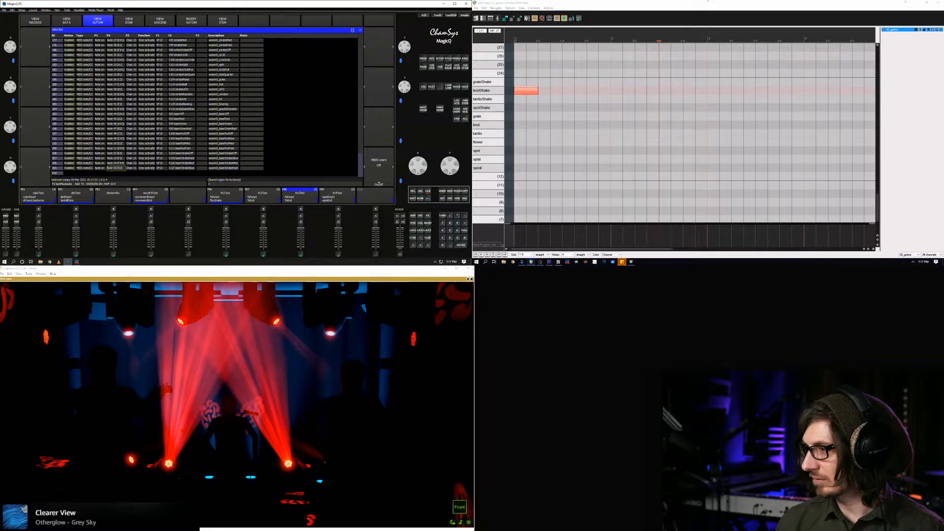
key(Up)
key(Up)
key(Up)
key(Up)
key(Up)
key(Up)
key(Up)
key(Up)
key(Up)
key(Up)
key(Up)
key(Up)
key(Up)
key(Up)
key(Up)
key(Up)
key(Up)
key(Up)
key(Up)
key(Up)
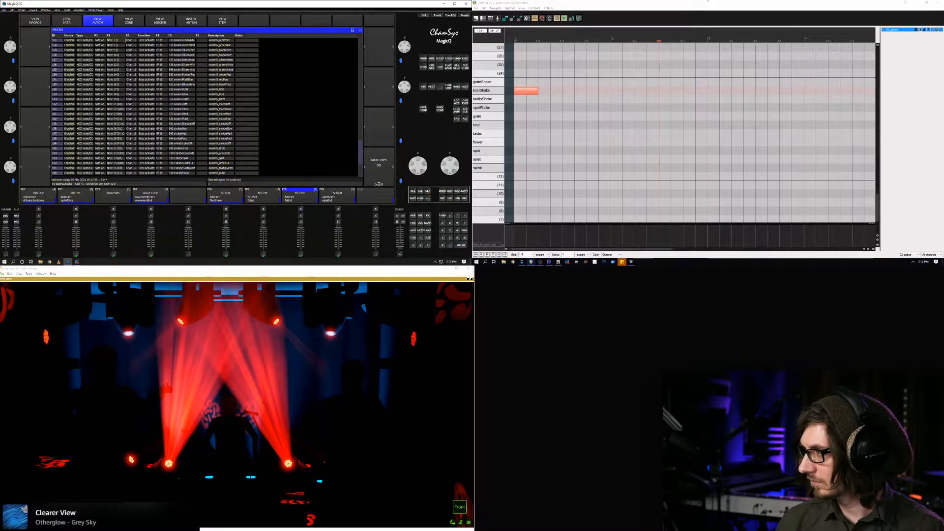
key(Page_Up)
key(Page_Up)
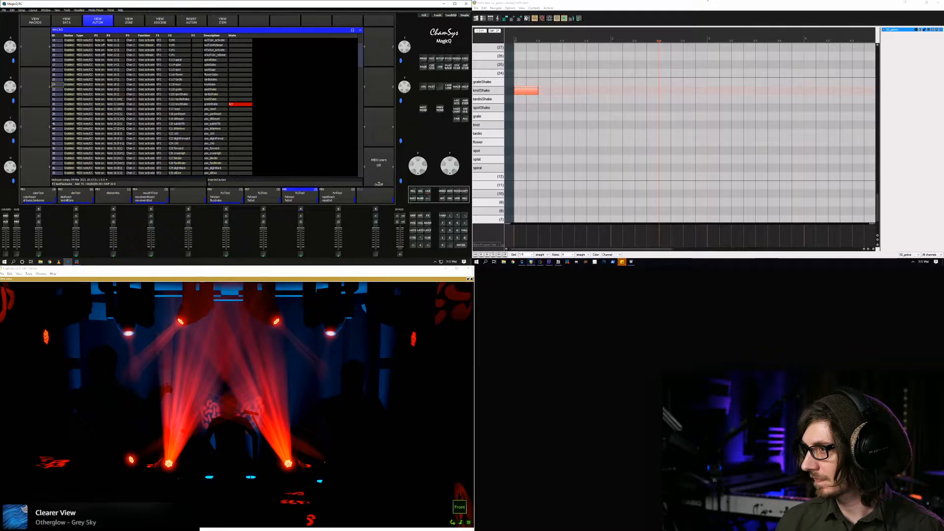
key(Insert)
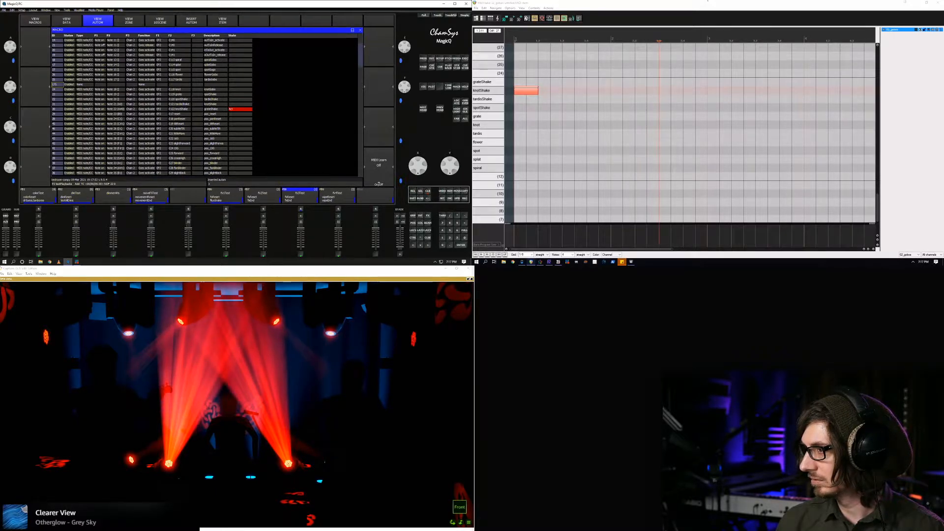
key(Return)
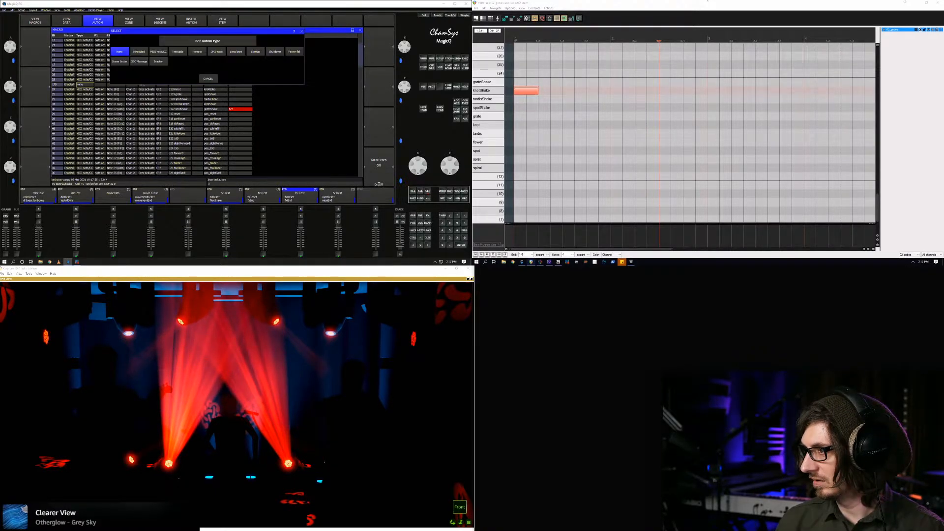
key(Return)
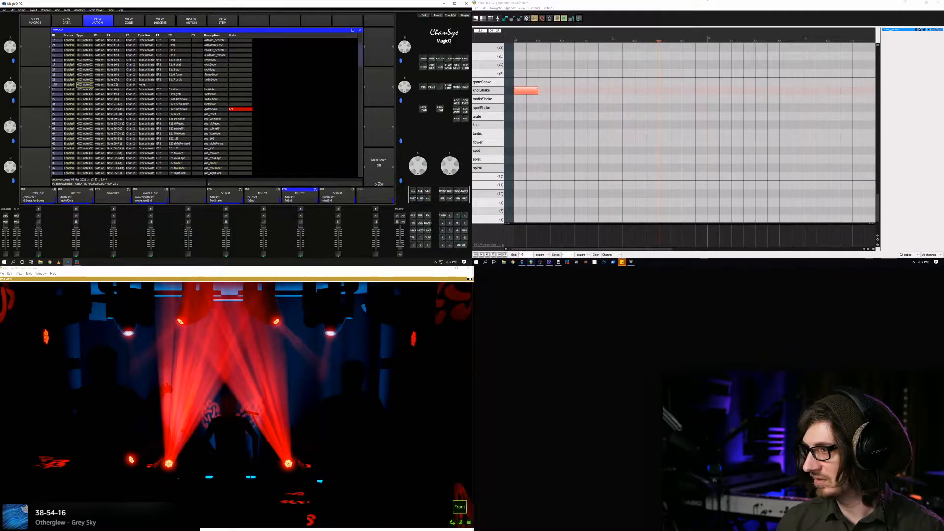
Set the new automation to MIDI note 18 on channel 2
click(116, 84)
text(18)
key(Return)
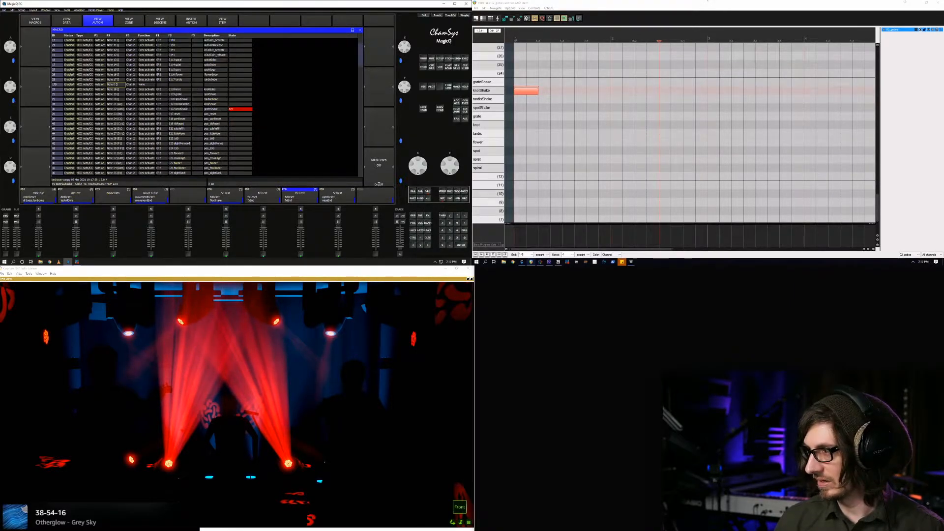
click(131, 84)
text(2)
key(Return)
Assign the new automation the Exec activate function for execute page 2, item 118
click(146, 84)
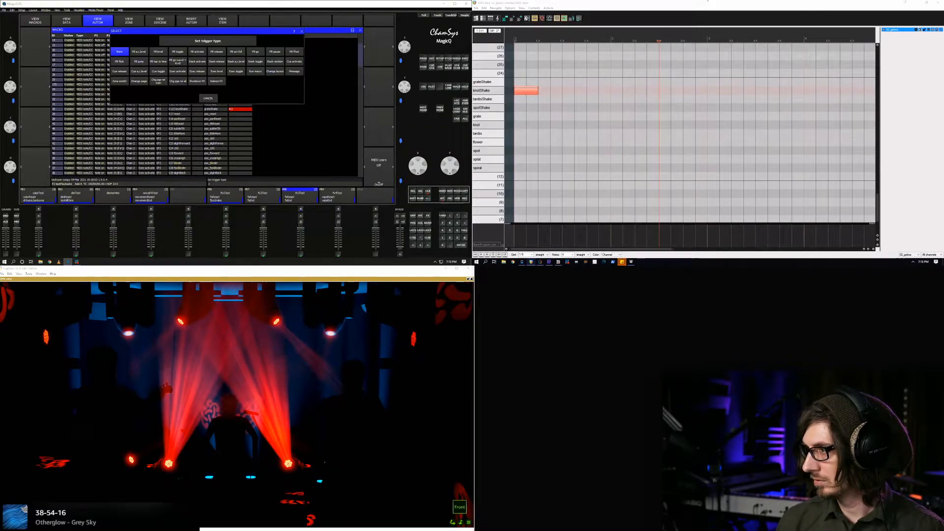
click(143, 54)
click(158, 84)
text(2)
key(Return)
click(180, 85)
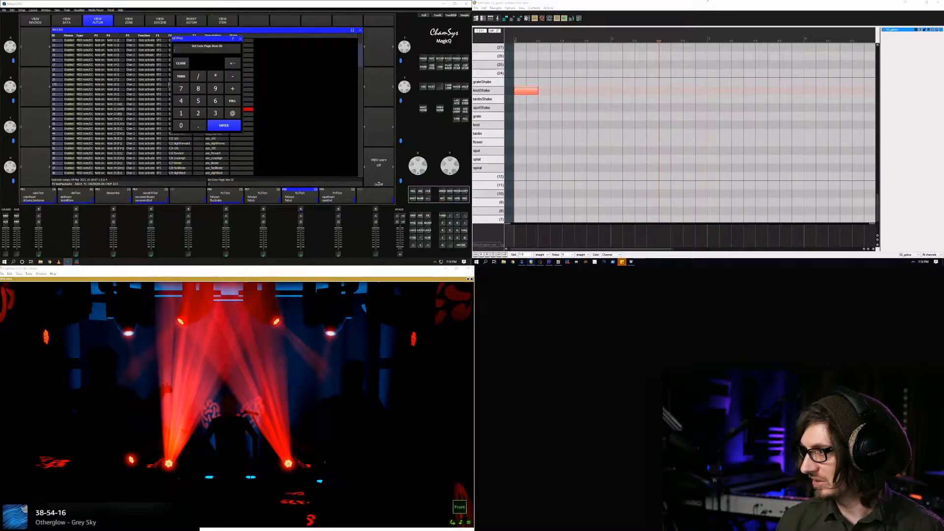
text(118)
key(Return)
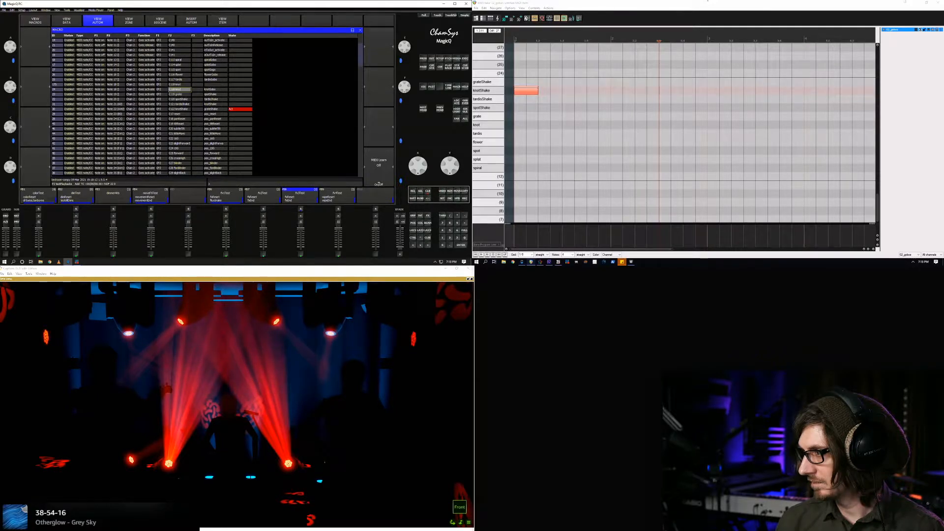
Enter a knot gobo description for the new automation
key(Return)
key(Escape)
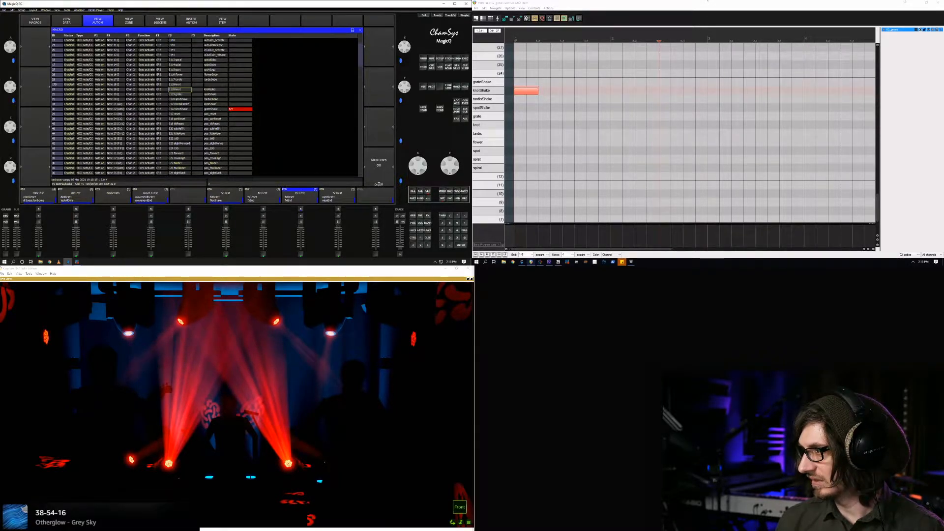
key(Right)
key(Right)
key(Return)
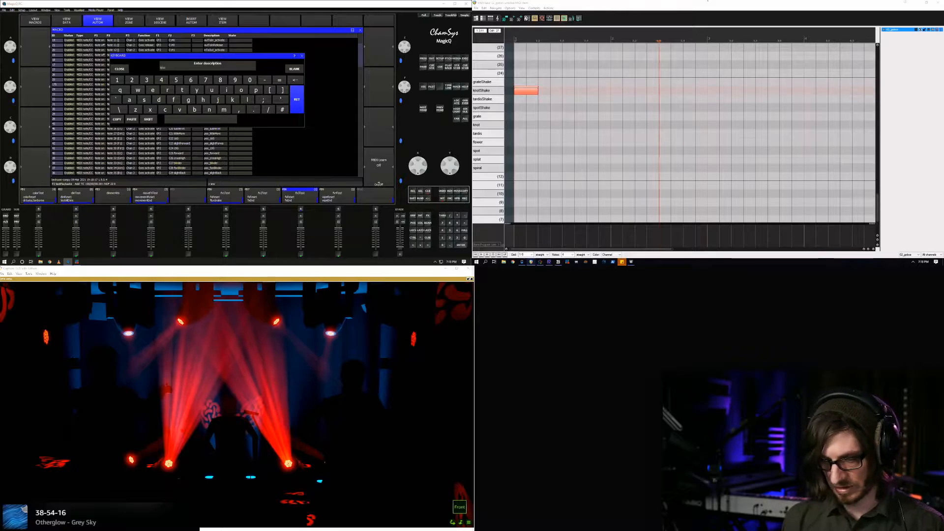
key(Return)
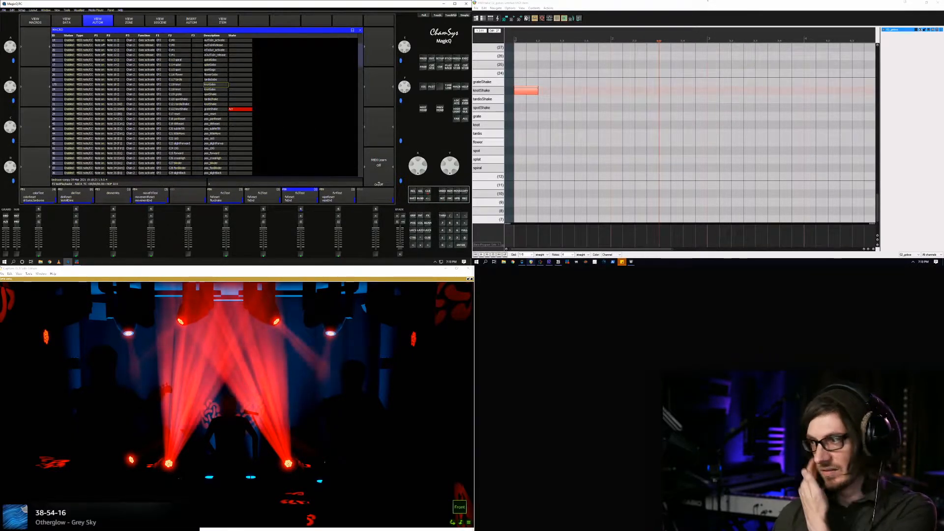
Raise the MIDI note number of each gobo automation below the new entry by one, down to grateShake
key(Down)
key(Left)
key(Left)
key(Left)
key(Left)
key(Left)
key(Left)
key(Return)
key(Return)
key(Down)
key(Return)
key(Return)
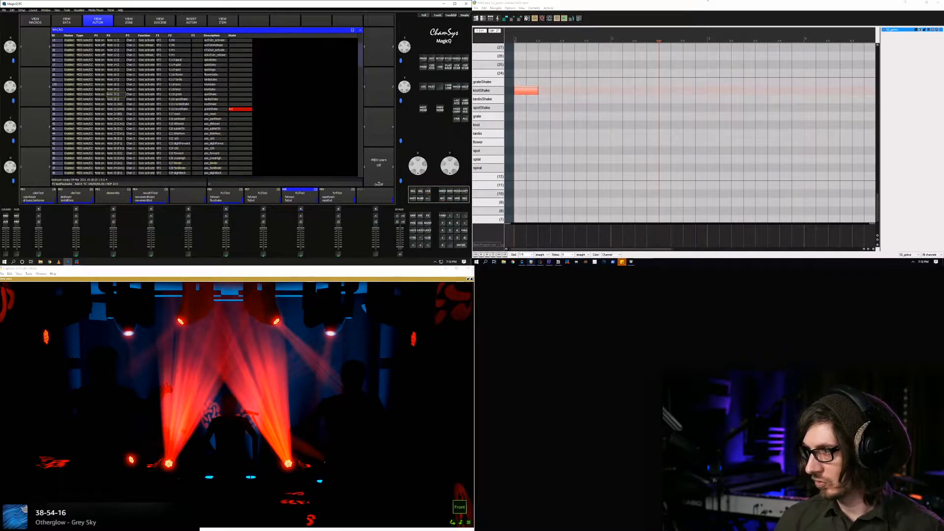
key(Down)
key(Return)
key(Return)
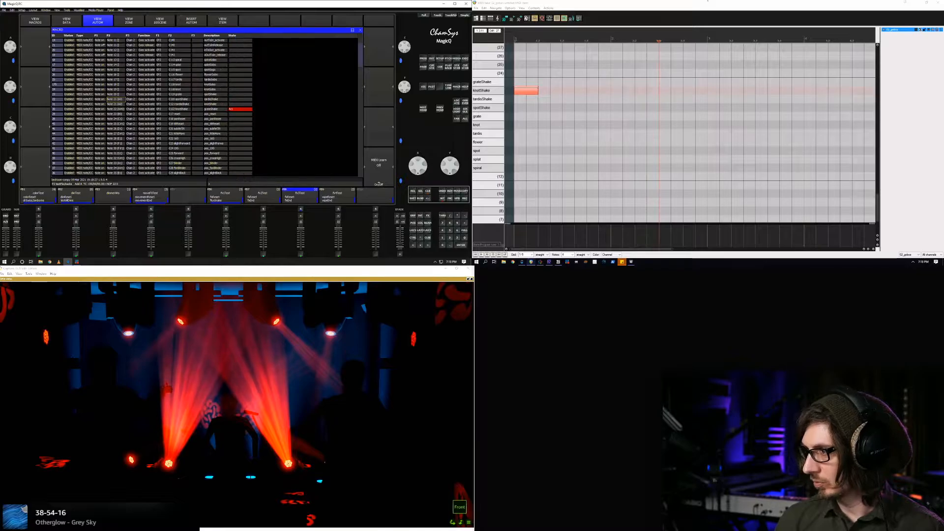
key(Down)
key(Return)
key(Return)
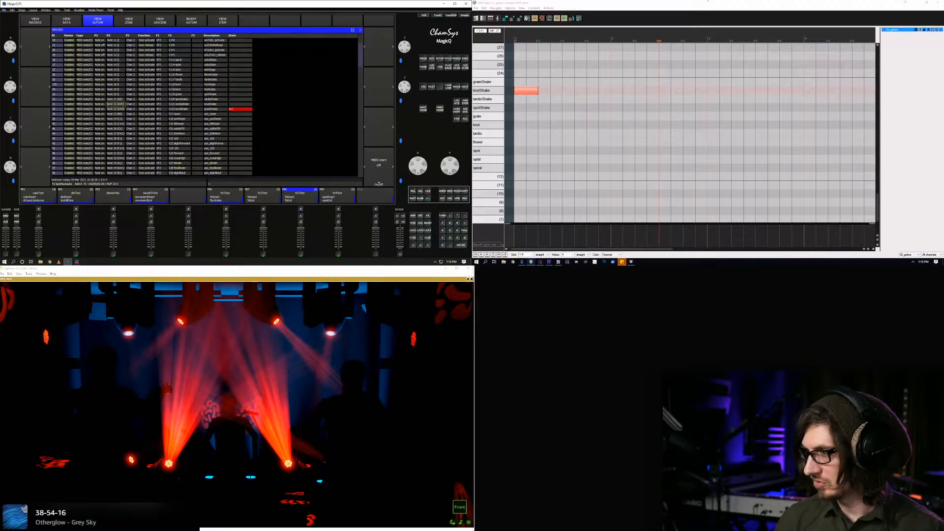
key(Down)
key(Return)
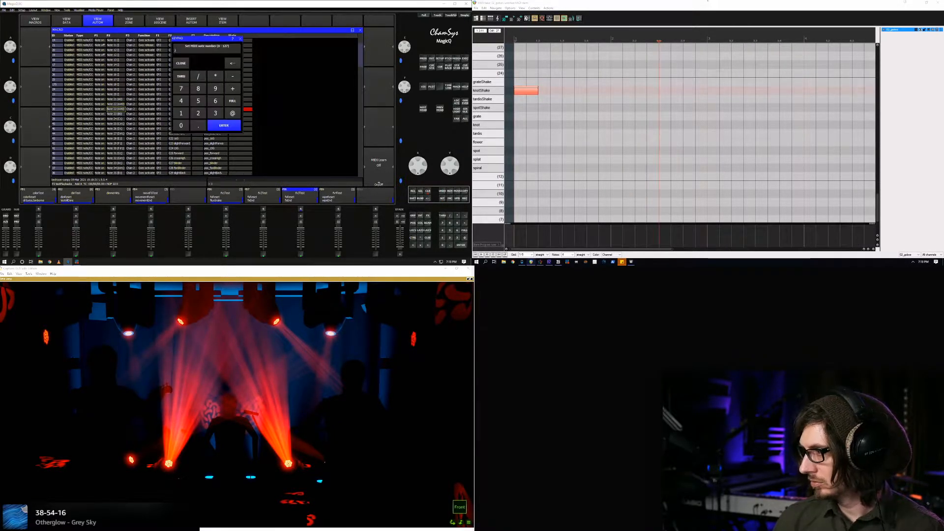
key(Return)
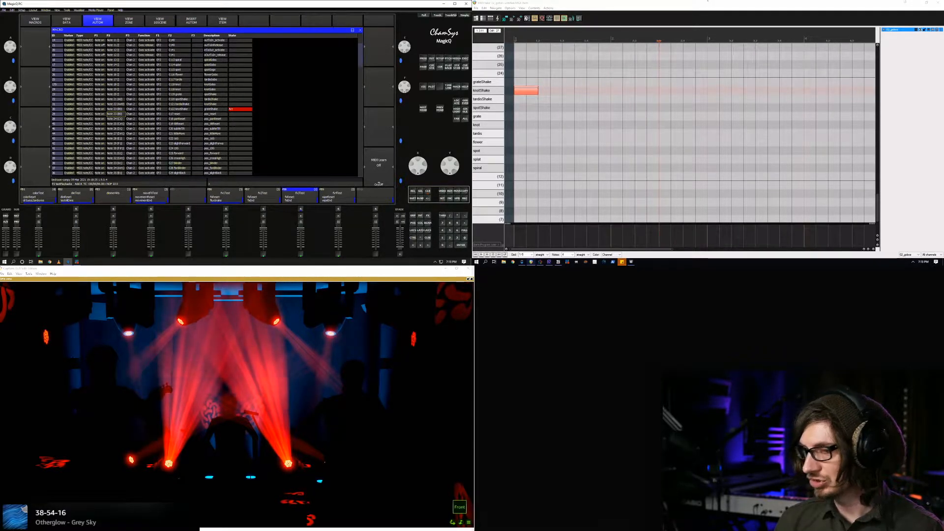
click(634, 47)
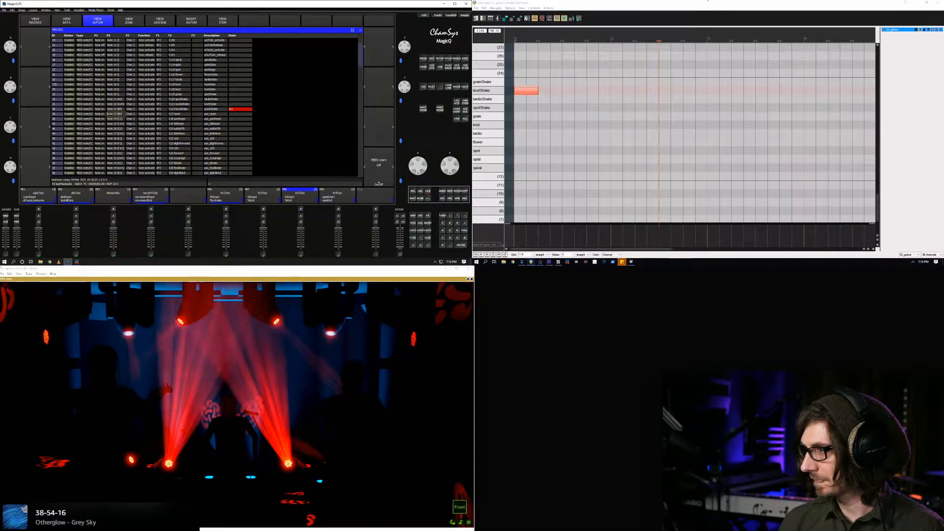
double_click(115, 89)
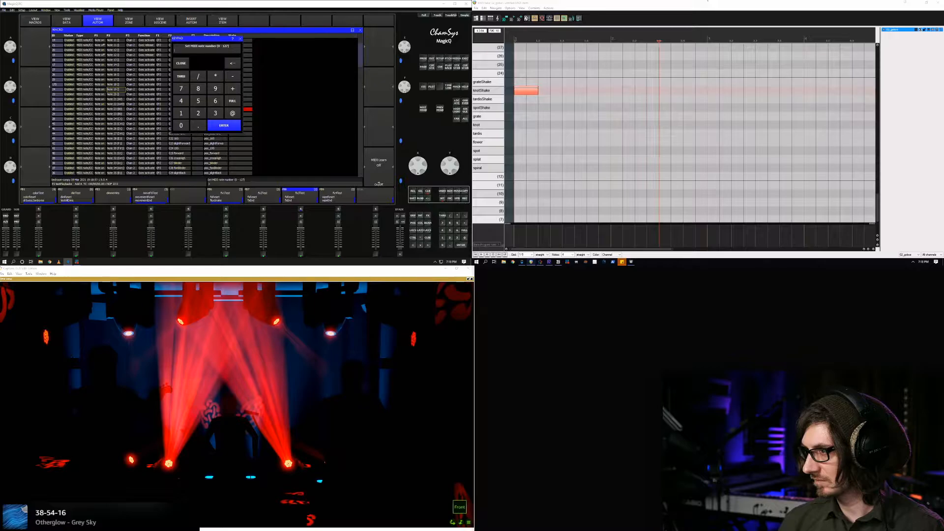
key(Escape)
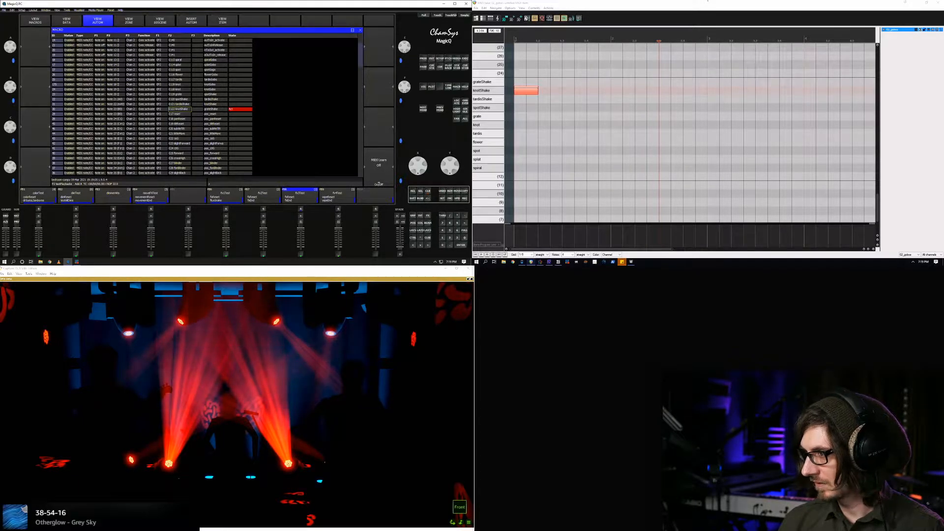
Set the grateShake automation's MIDI note number to 127
double_click(116, 109)
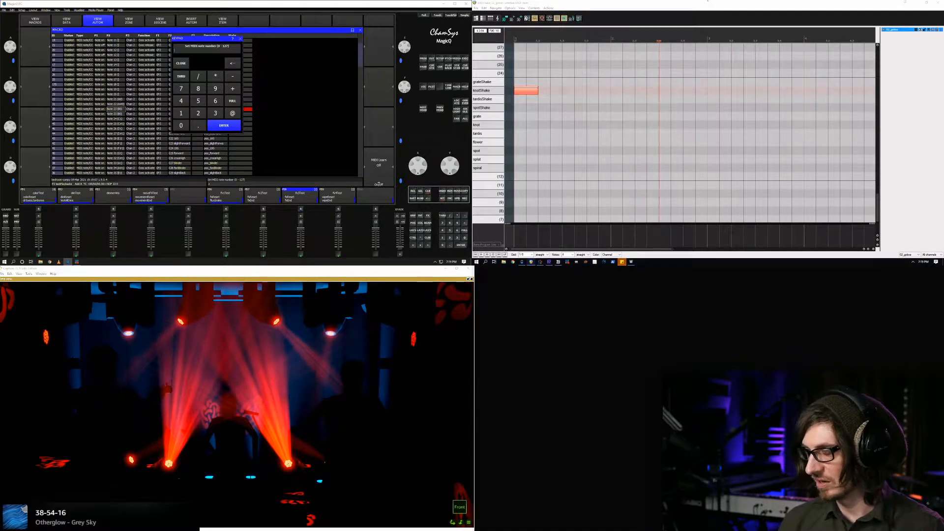
text(127)
key(Return)
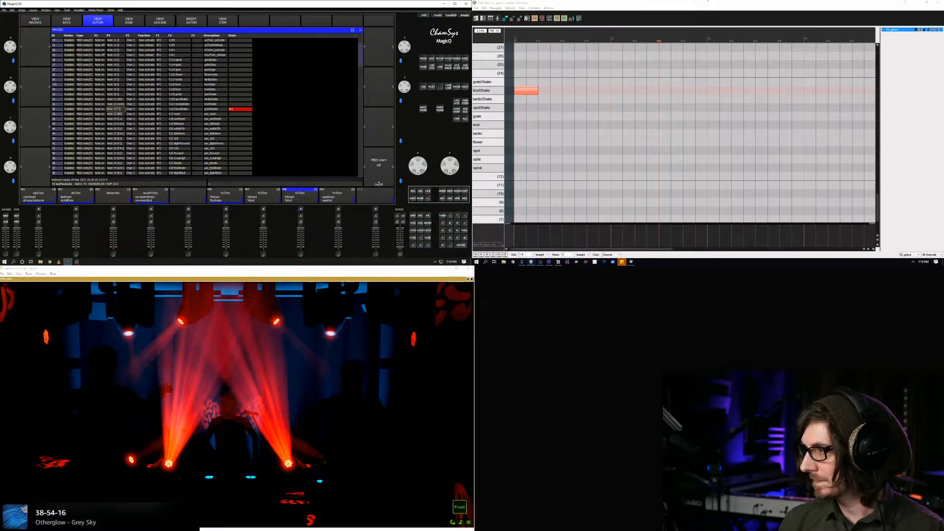
Enter a grate gobo description for the automation directly below the knot gobo entry
key(Return)
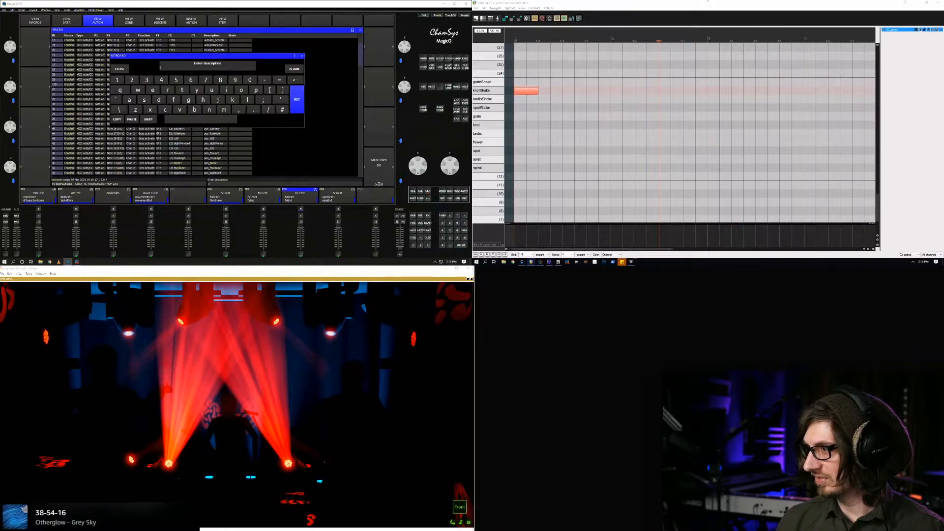
text(grate)
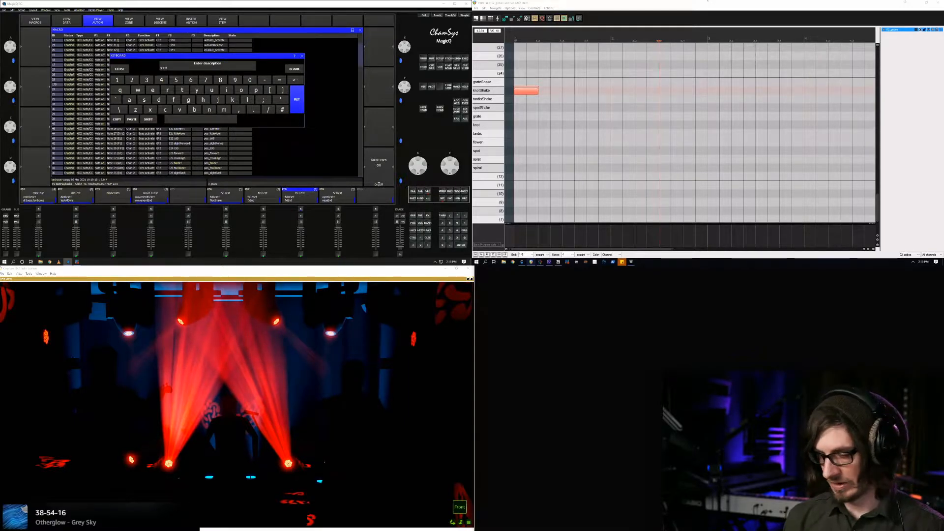
text(Sobo)
key(Return)
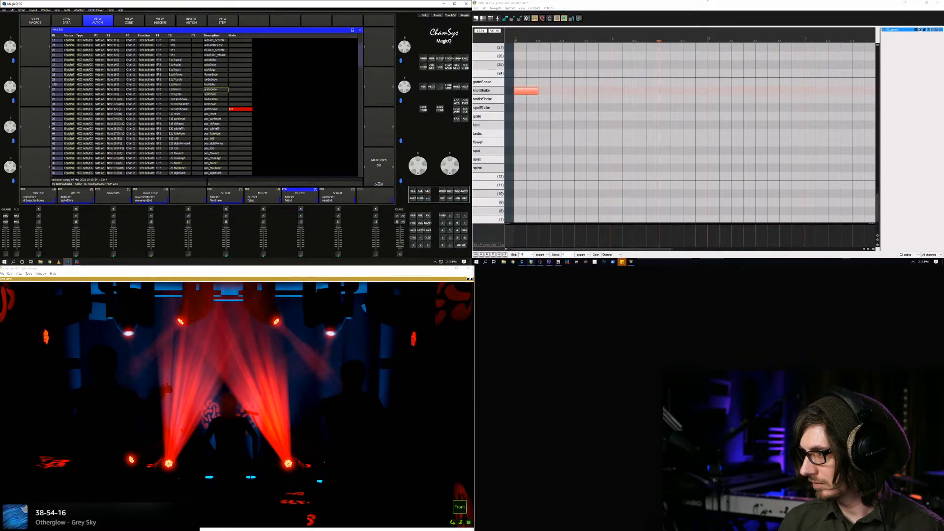
Assign execute item 118 to the knot gobo automation and item 119 to the grate gobo automation
key(Left)
key(Left)
key(Return)
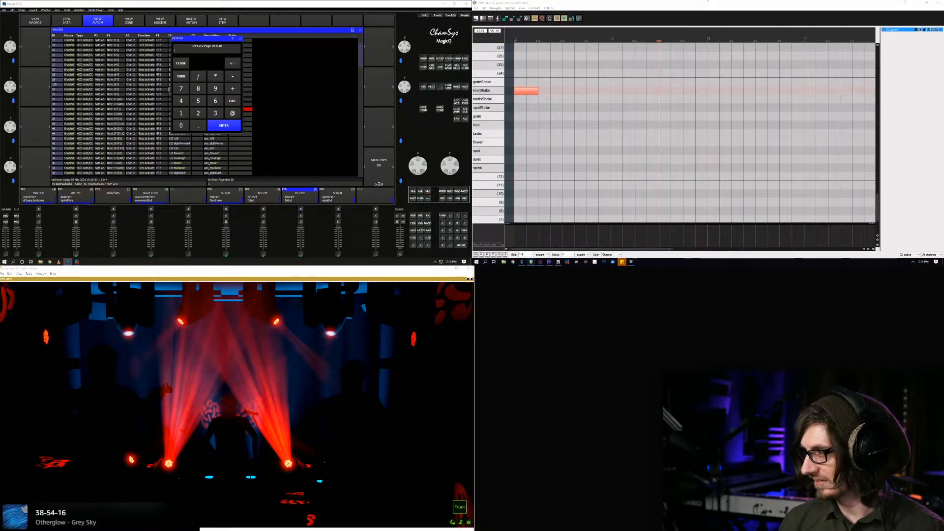
text(119)
key(Return)
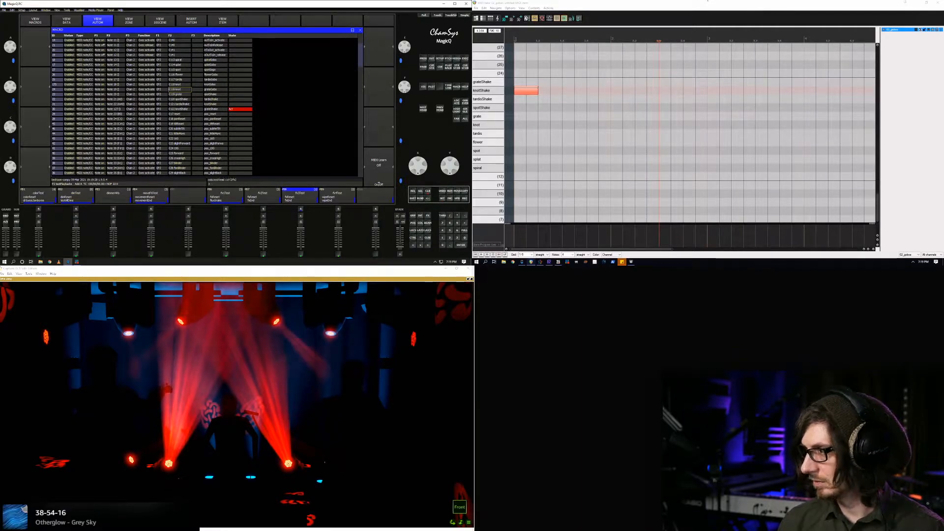
key(Up)
key(Return)
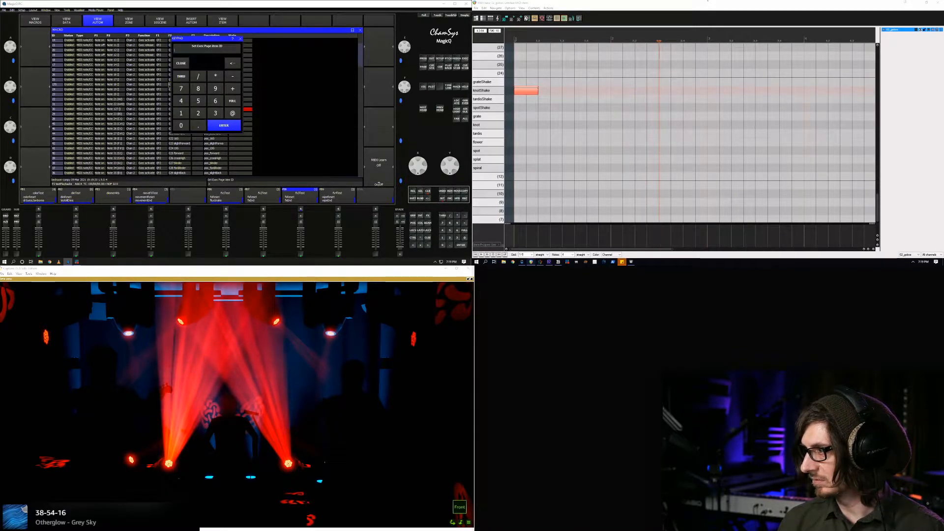
text(118)
key(Return)
key(Down)
key(Return)
text(119)
key(Return)
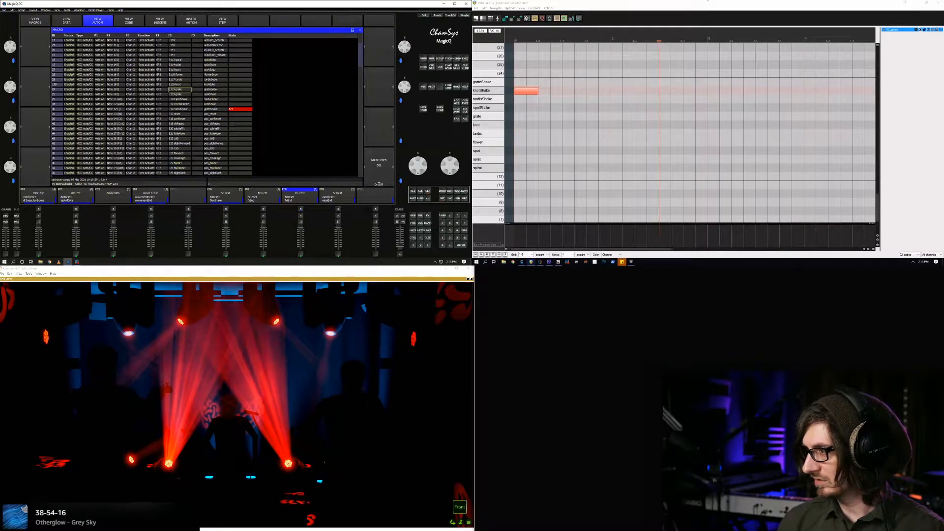
Assign execute item 120 to the spotShake automation and item 121 to the tardisShake automation
key(Down)
key(Return)
text(120)
key(Return)
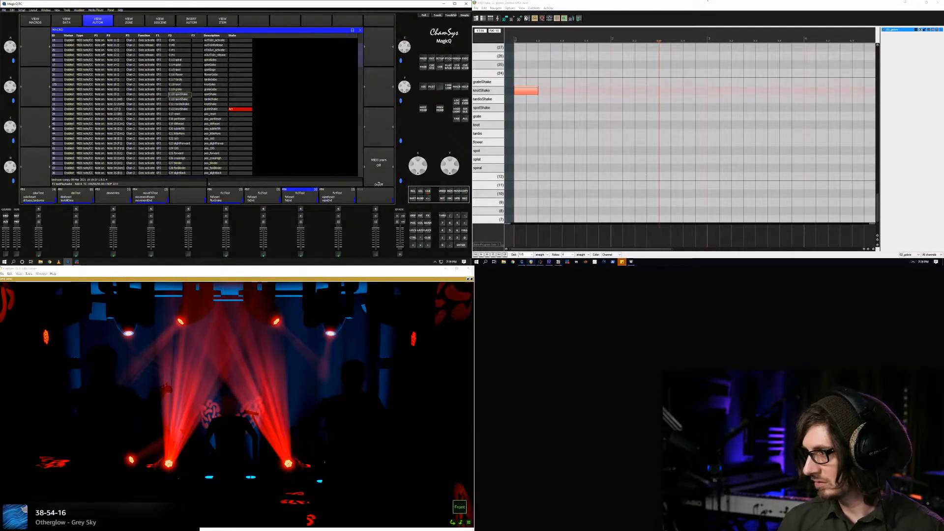
key(Down)
key(Return)
text(130)
key(Return)
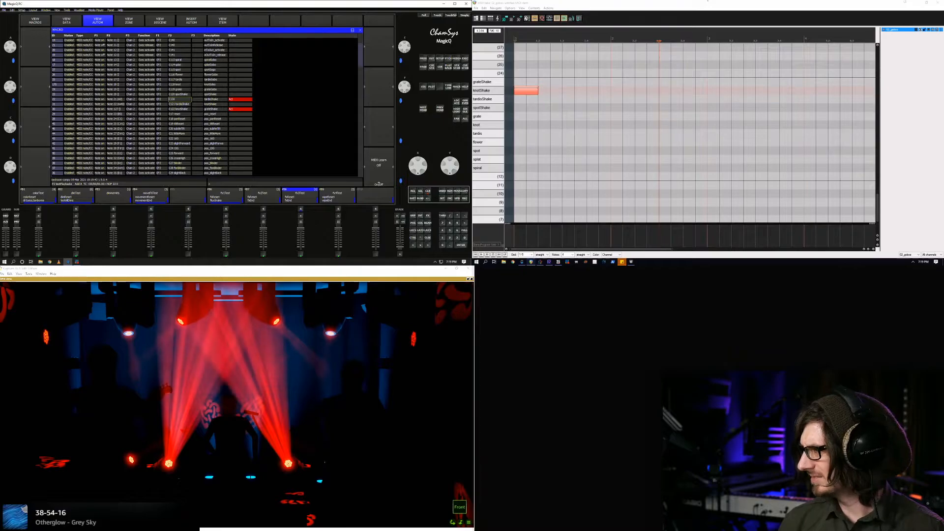
text(121)
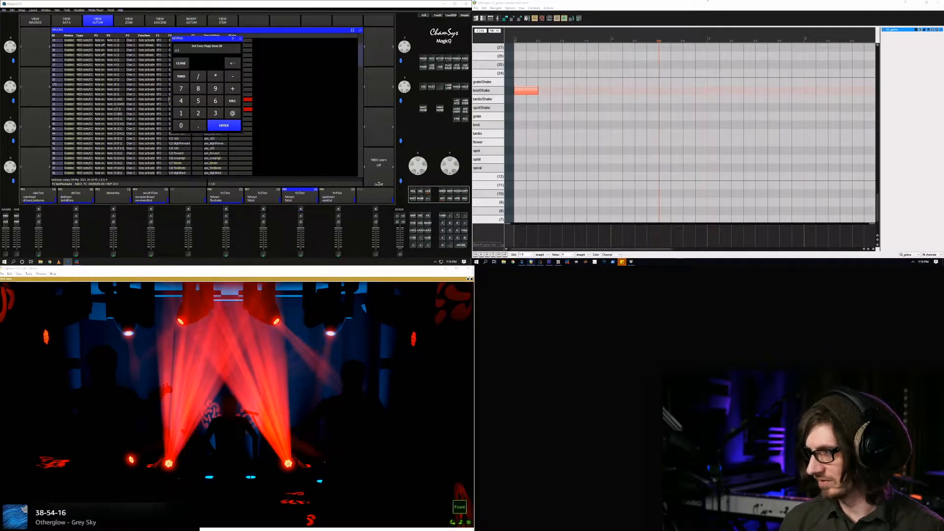
key(Return)
Assign execute item 122 to the knotShake automation and item 123 to the grateShake automation
text(122)
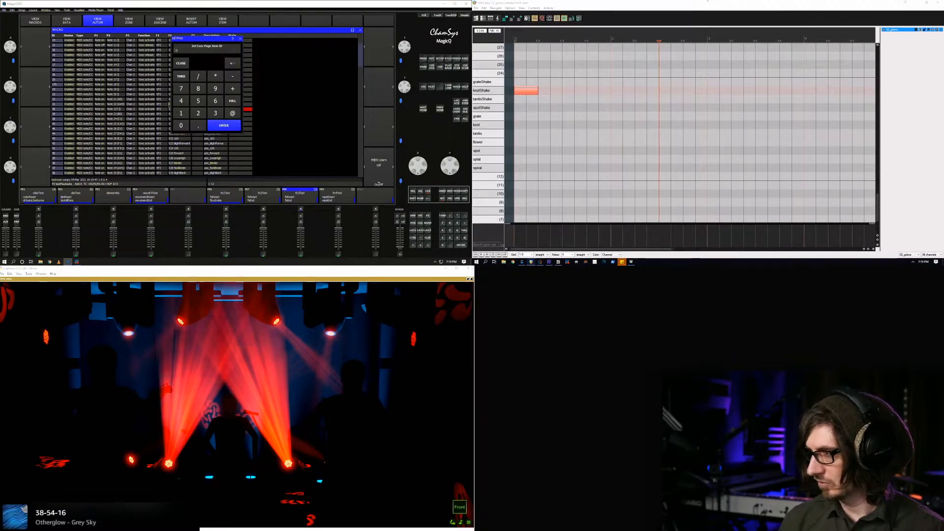
key(Return)
text(123)
key(Return)
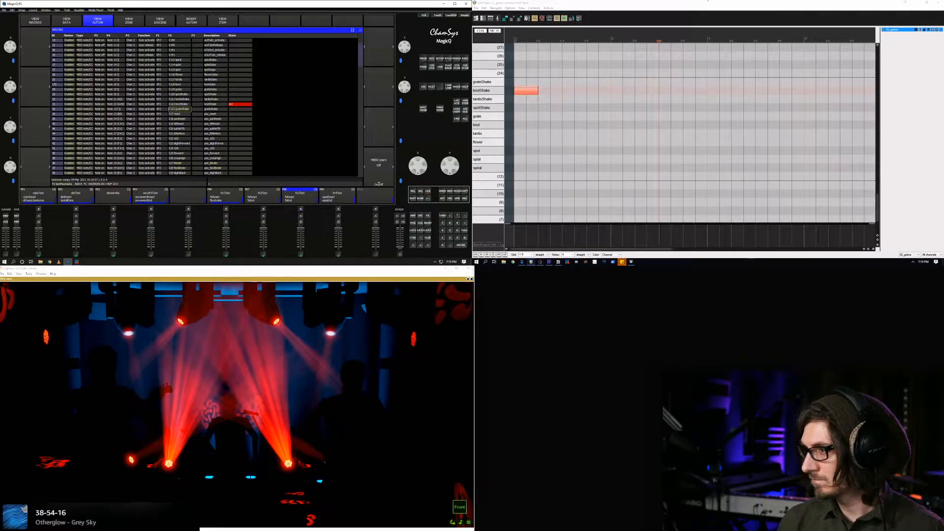
Switch to REAPER's MIDI editor, show all note rows and clear the name of the grateShake row above knotShake
click(707, 2)
click(522, 8)
mouse_move(533, 88)
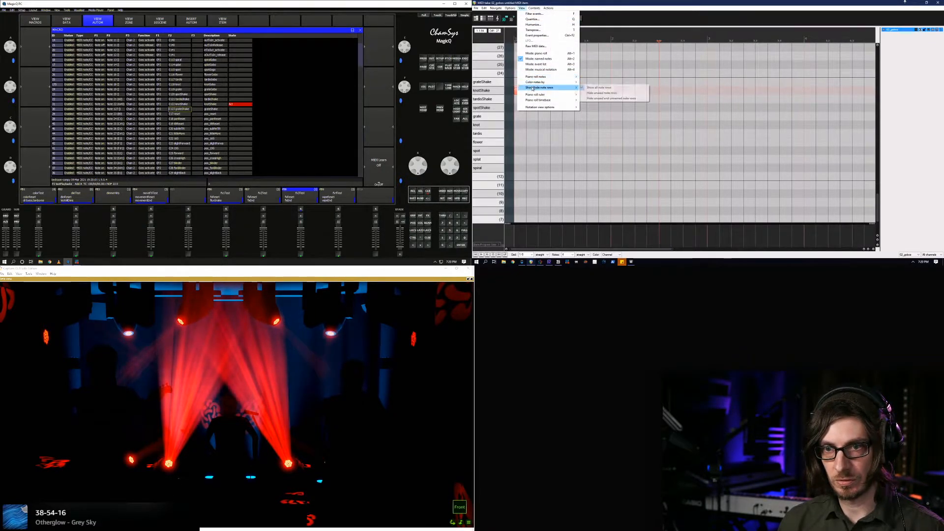
click(599, 87)
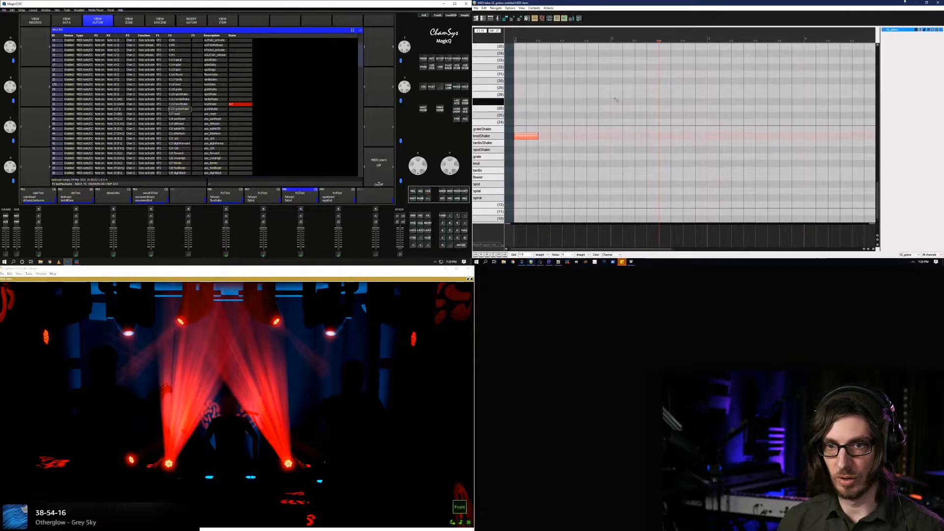
click(488, 130)
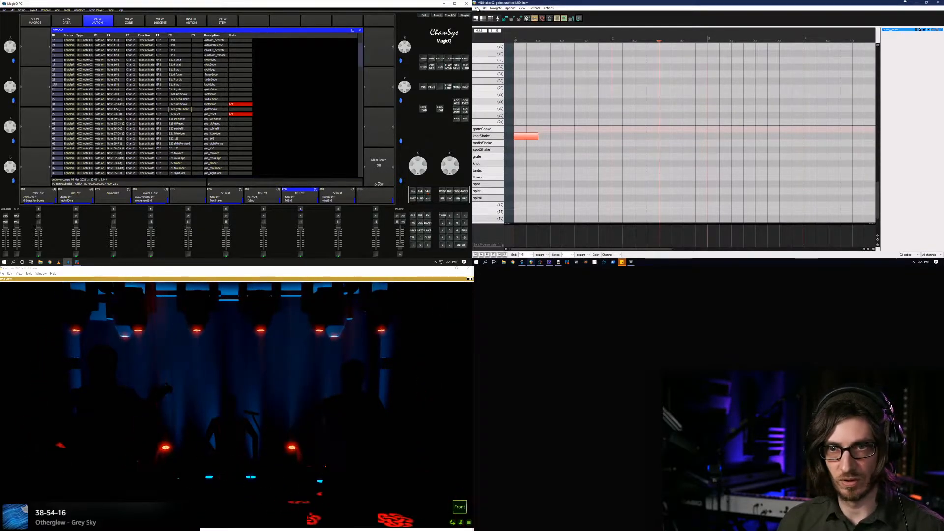
click(477, 8)
mouse_move(521, 37)
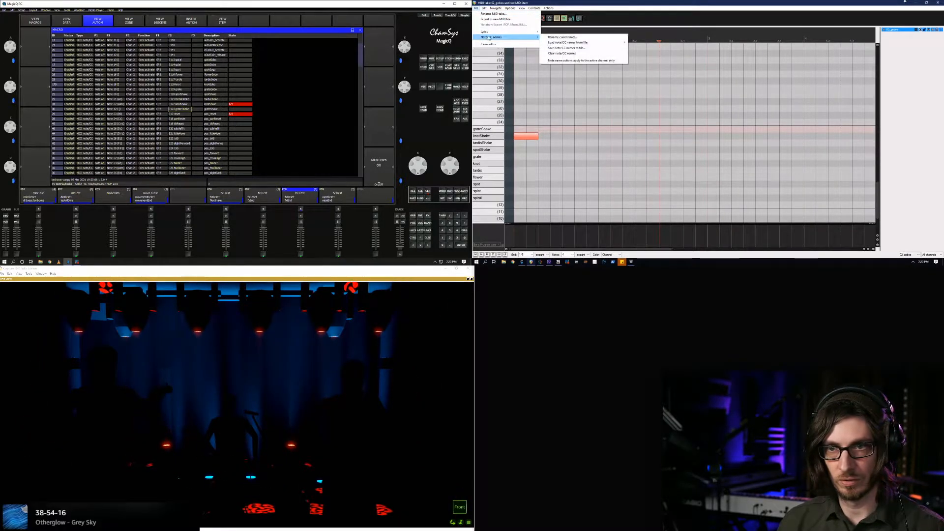
click(563, 37)
key(Return)
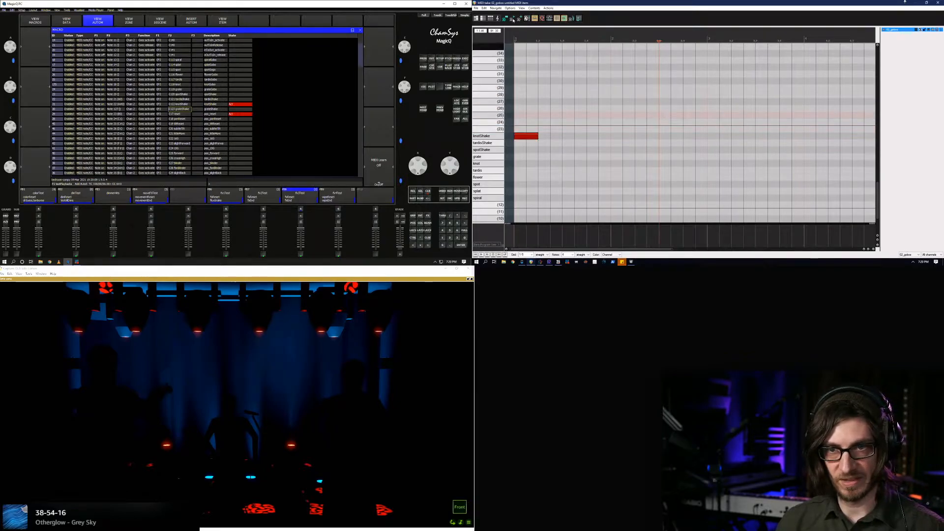
Name MIDI note 127 grateShake and hide the unused and unnamed note rows
scroll(689, 123, up, 10)
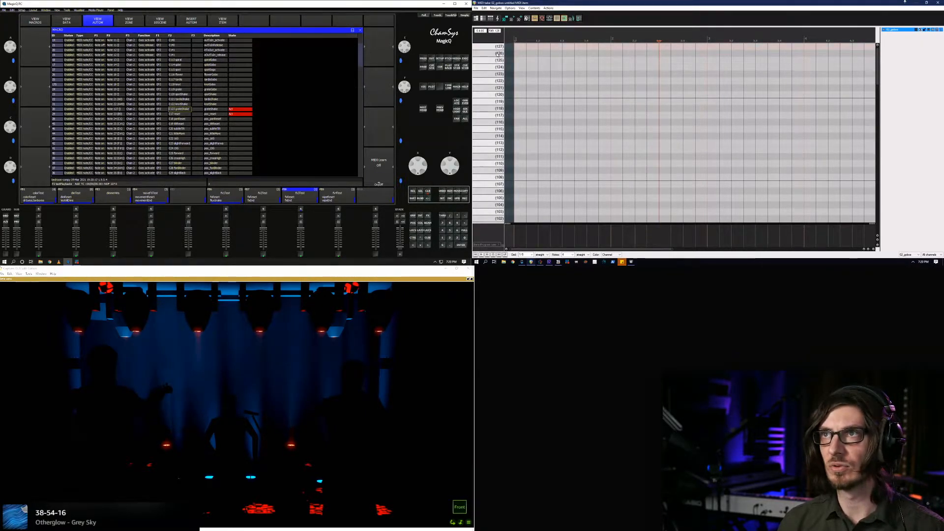
click(477, 7)
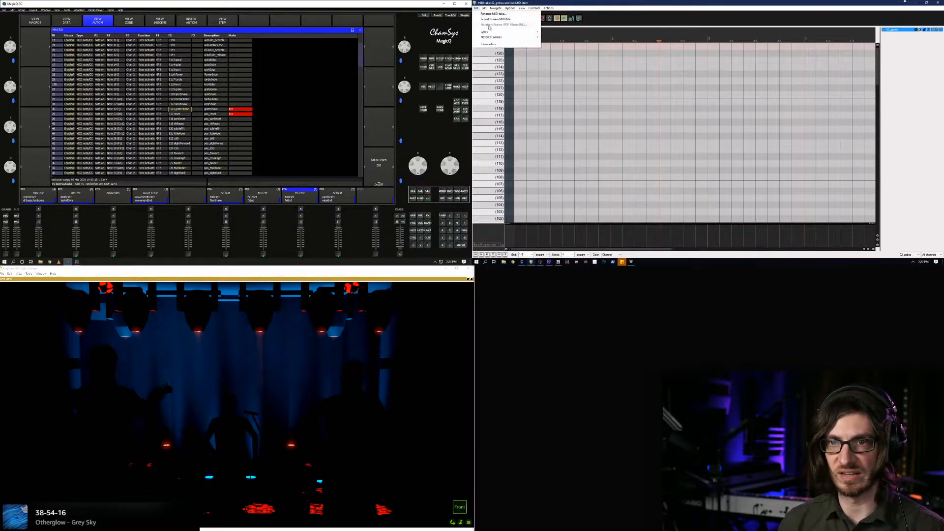
mouse_move(517, 34)
click(552, 36)
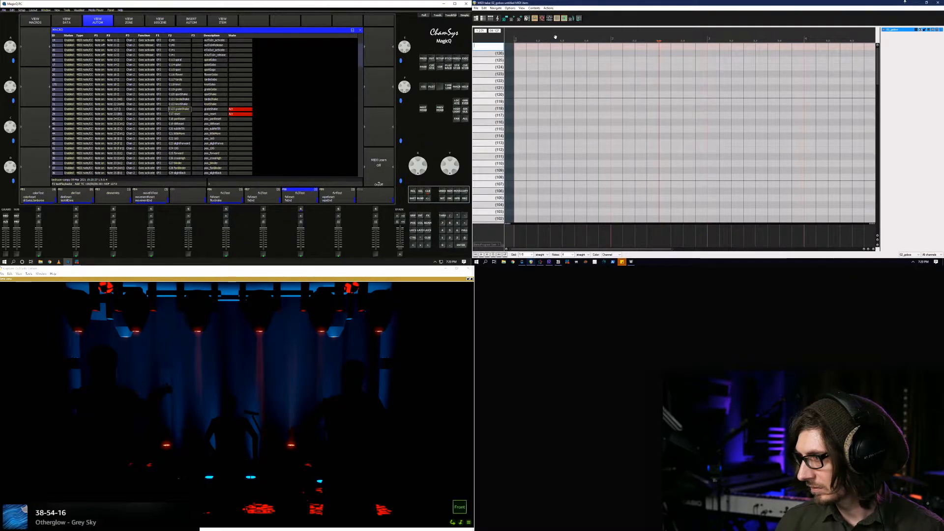
text(gra)
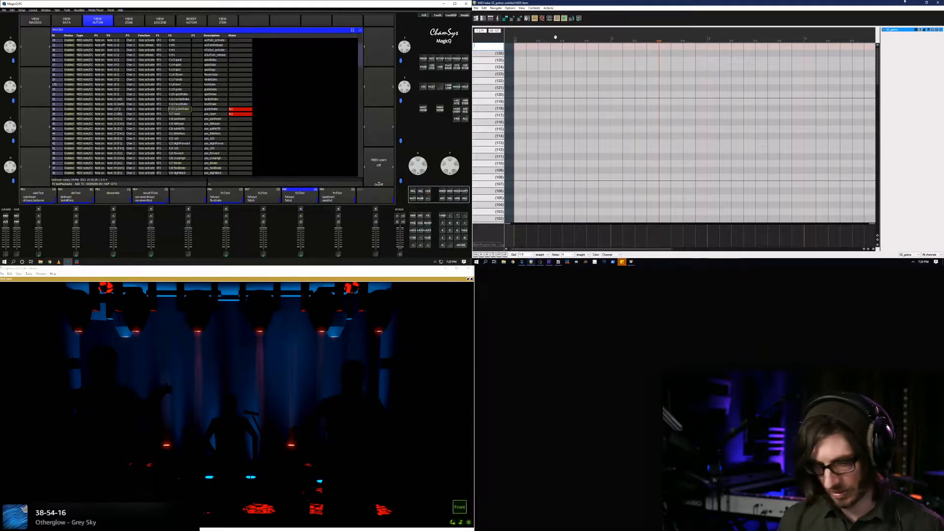
text(teShake)
key(Return)
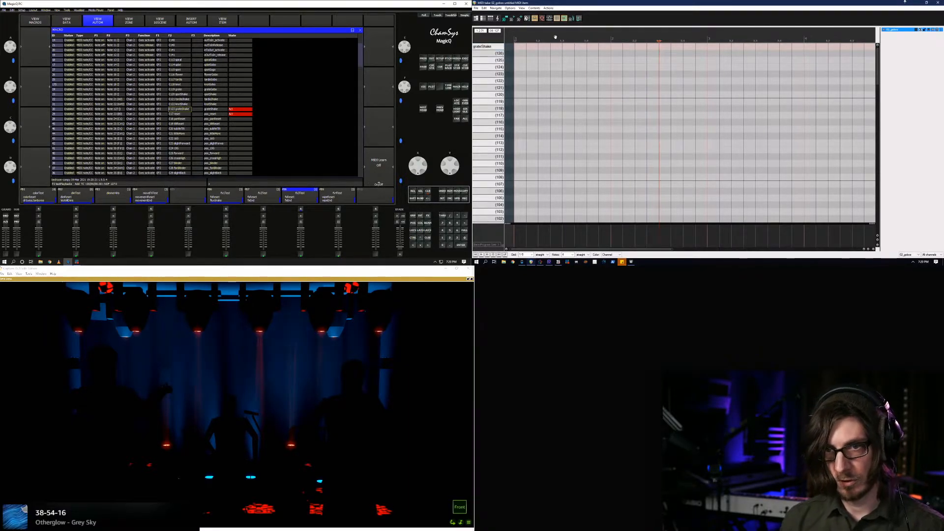
key(alt+shift+3)
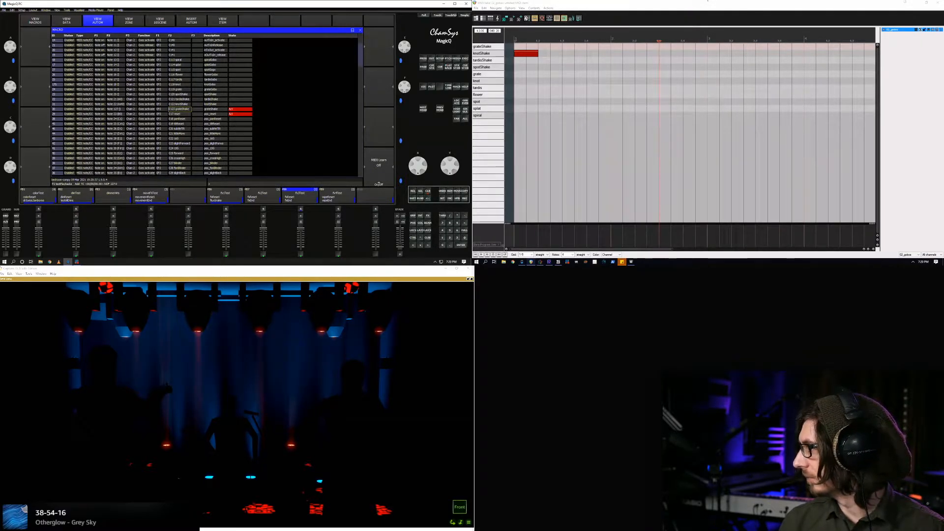
Show the execute page in MagicQ and test the gobo triggers by stepping the REAPER note from spiral up to grate
click(465, 58)
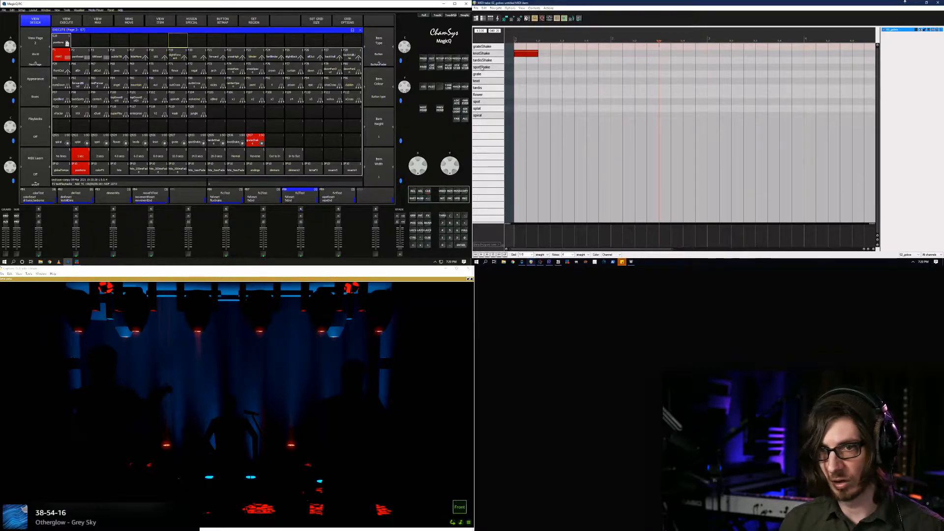
drag(522, 53, 520, 116)
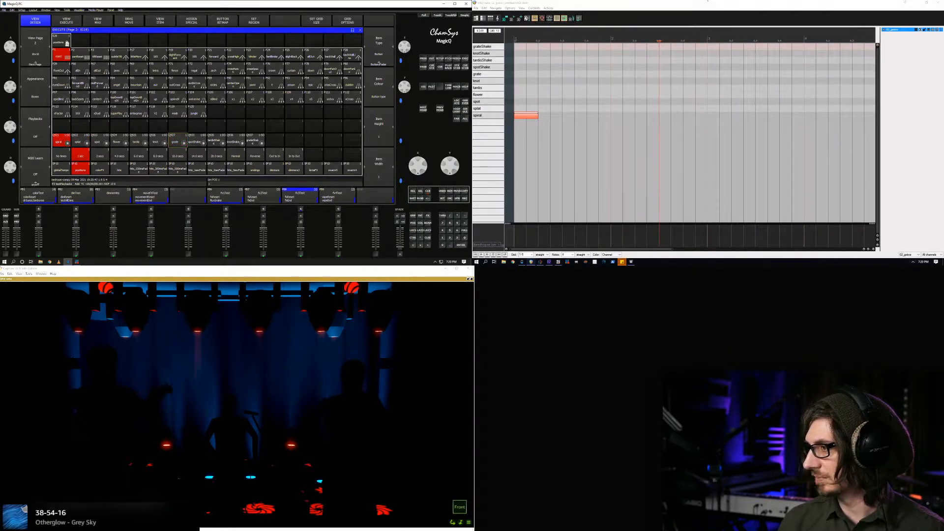
click(523, 118)
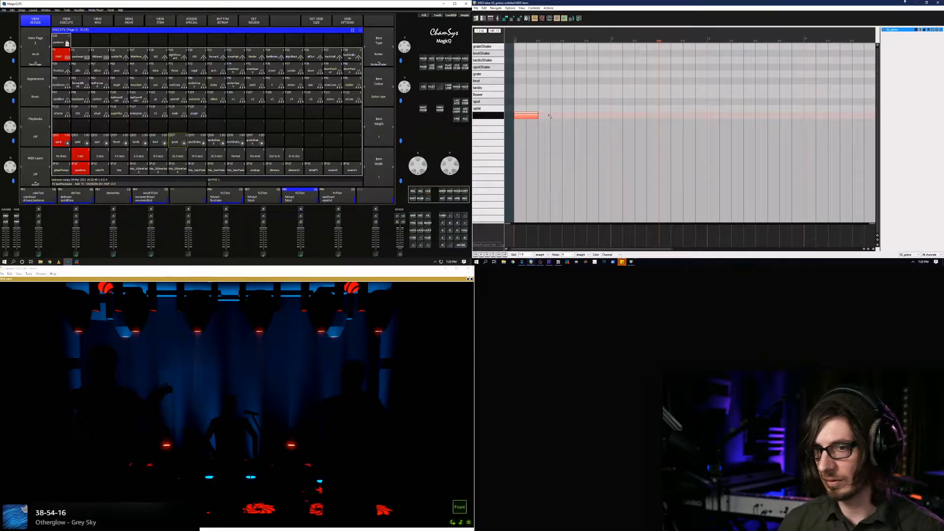
key(Up)
key(Up)
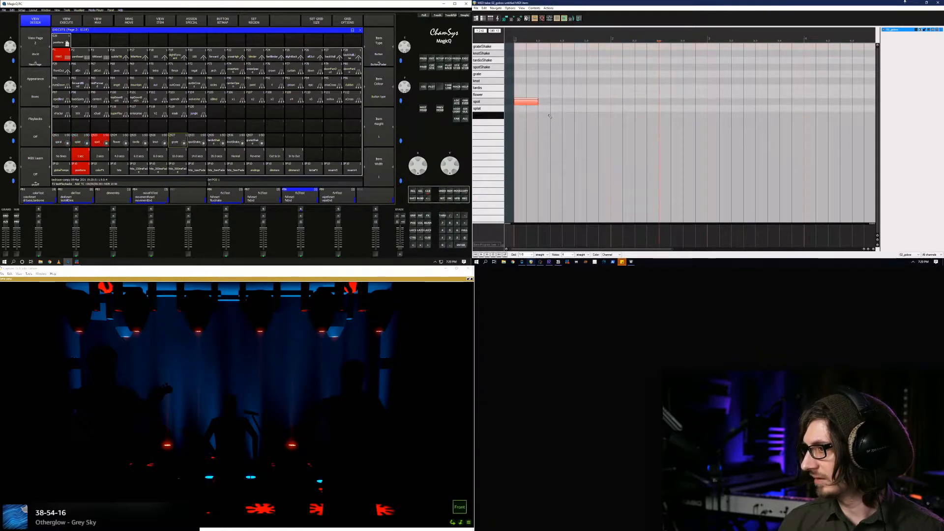
key(Up)
key(Up)
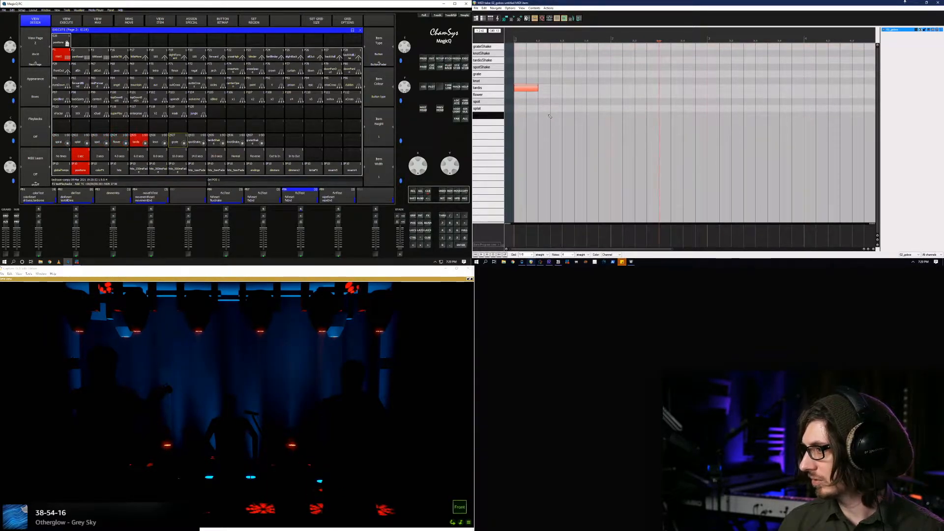
key(Up)
key(Up)
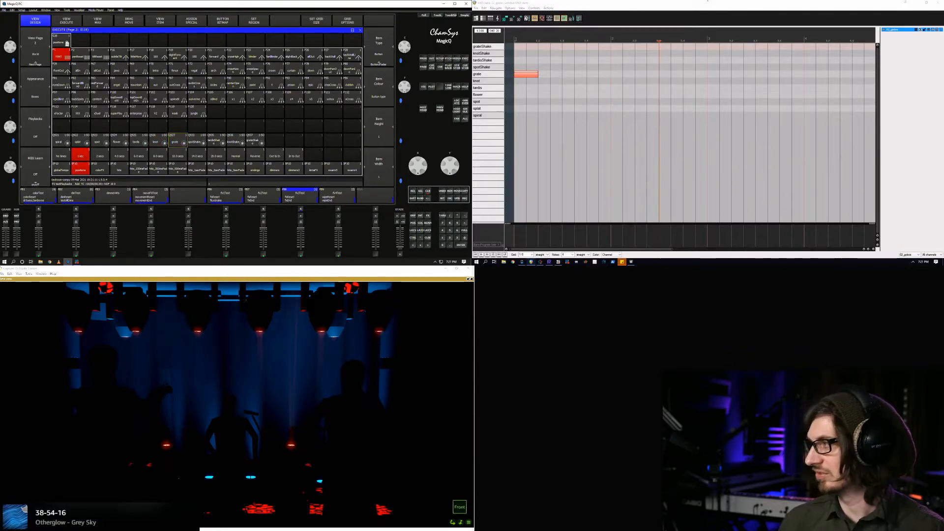
Check the gobo cues in the Cue Store and move the REAPER test note from grate to knot
key(alt+q)
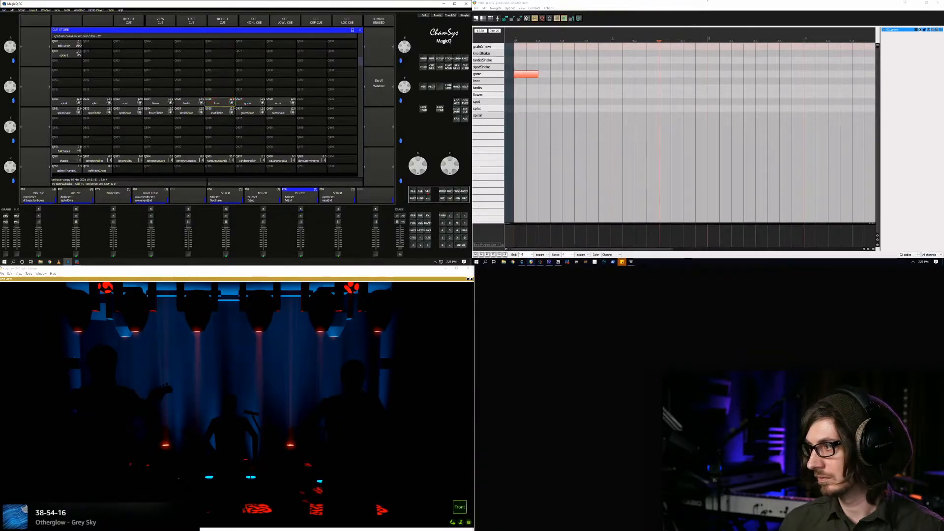
key(Escape)
click(530, 79)
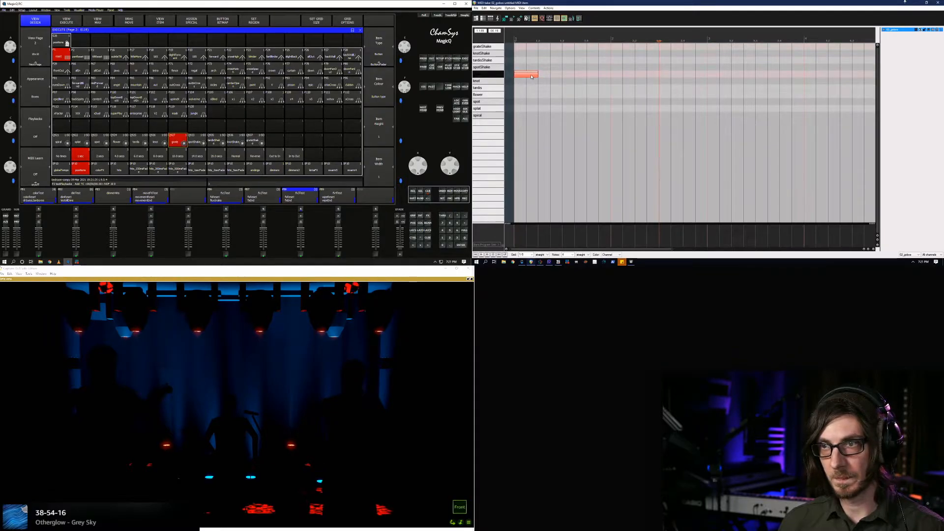
drag(531, 79, 531, 79)
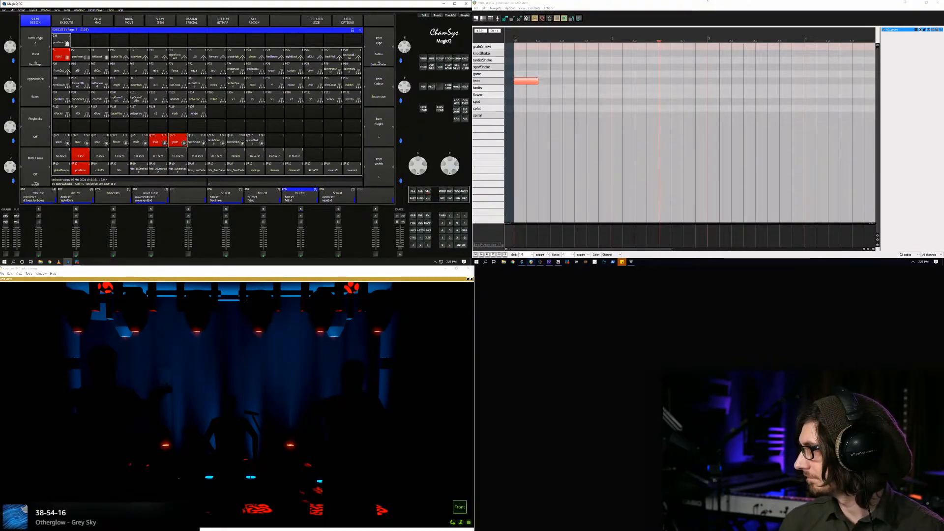
Check the MIDI note numbers of the knot and grate automations in MagicQ's macro window, and return to the execute page
key(alt+s)
key(alt+m)
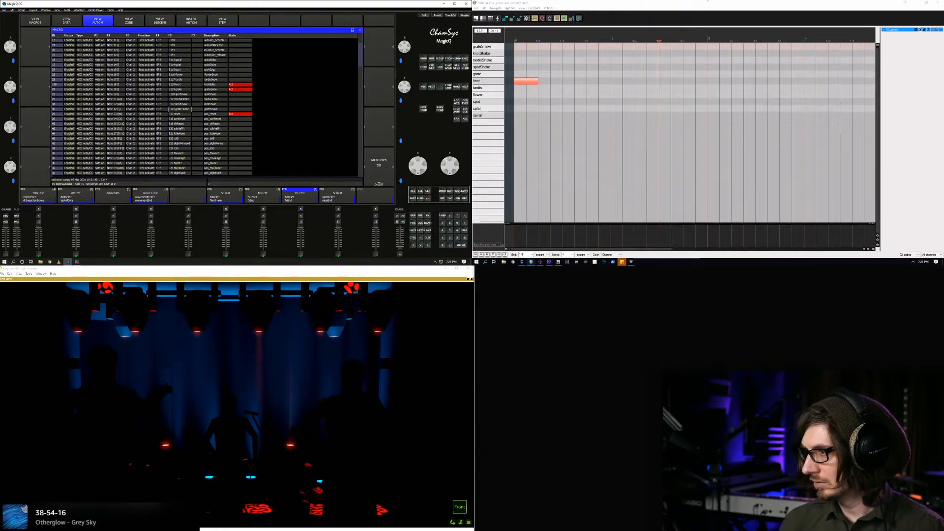
click(116, 89)
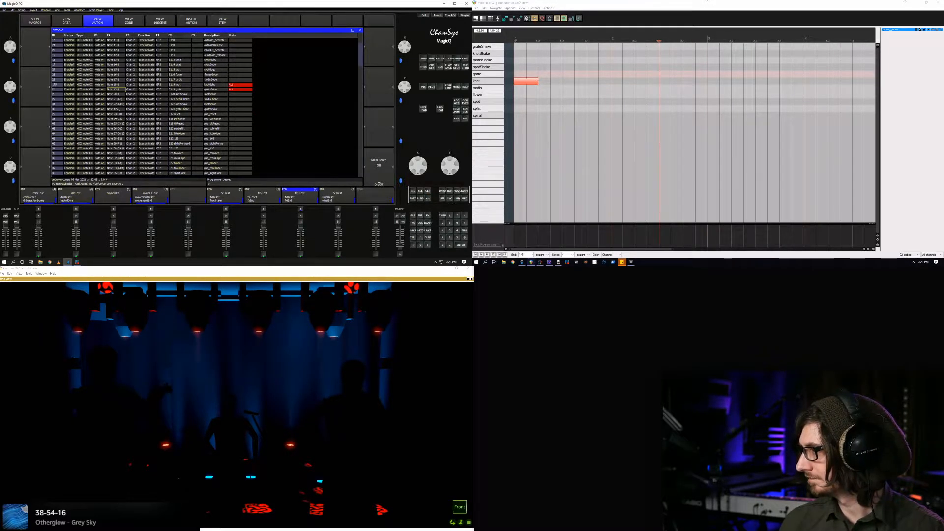
key(alt+e)
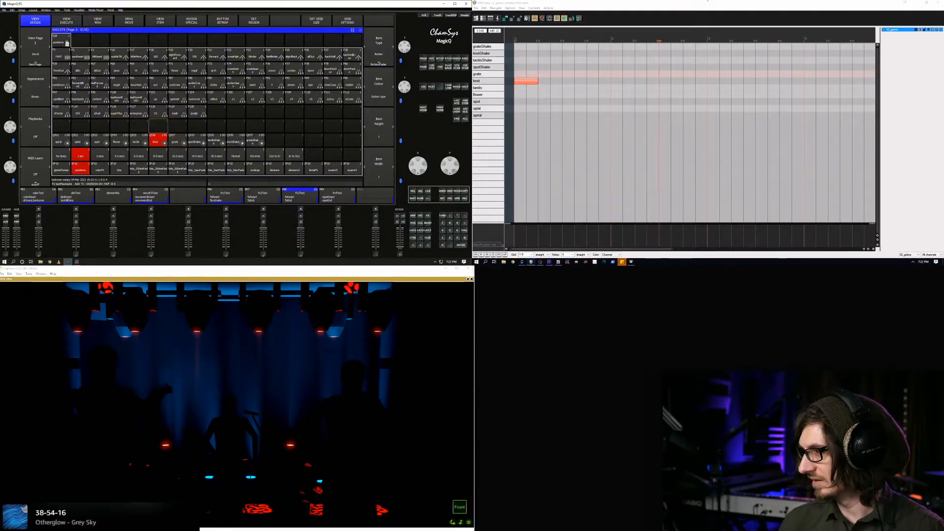
Remove the grate item from the execute page, copy the grate cue from the Cue Store back into that slot and clear the programmer
key(Delete)
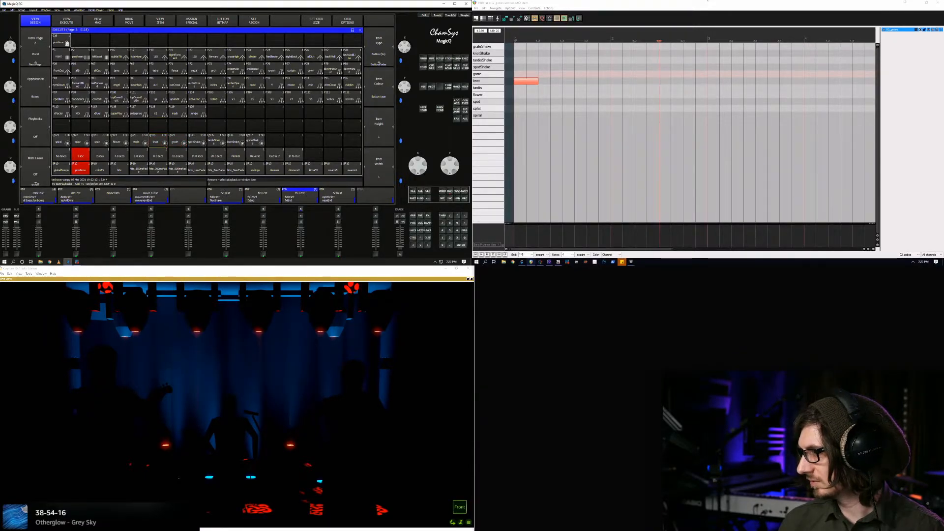
click(178, 140)
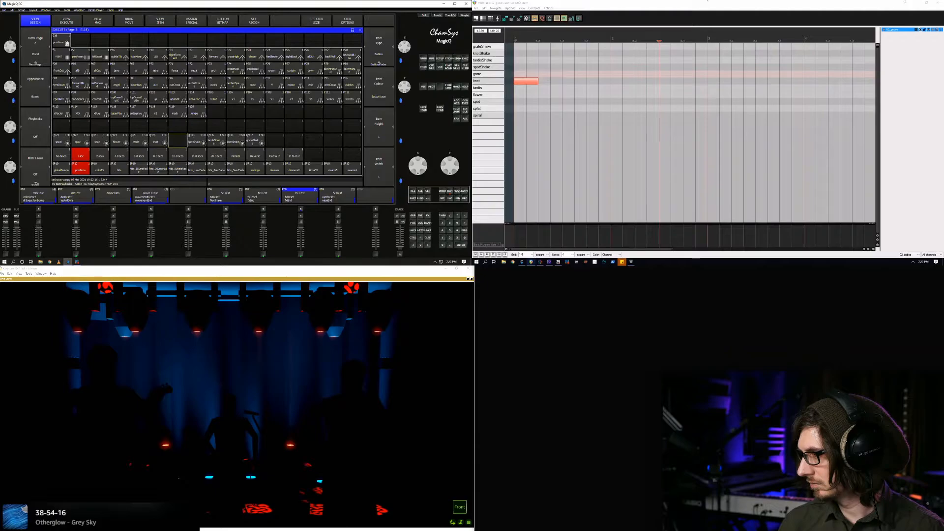
key(F1)
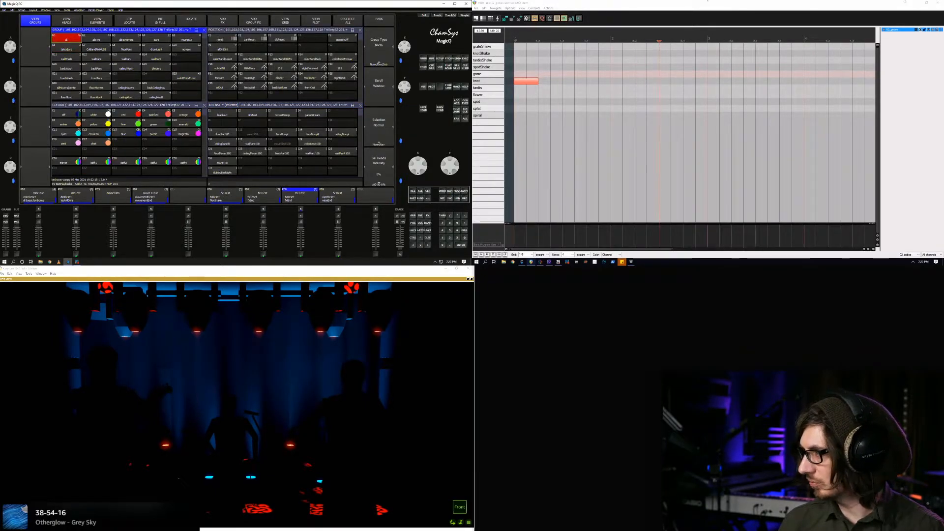
key(F3)
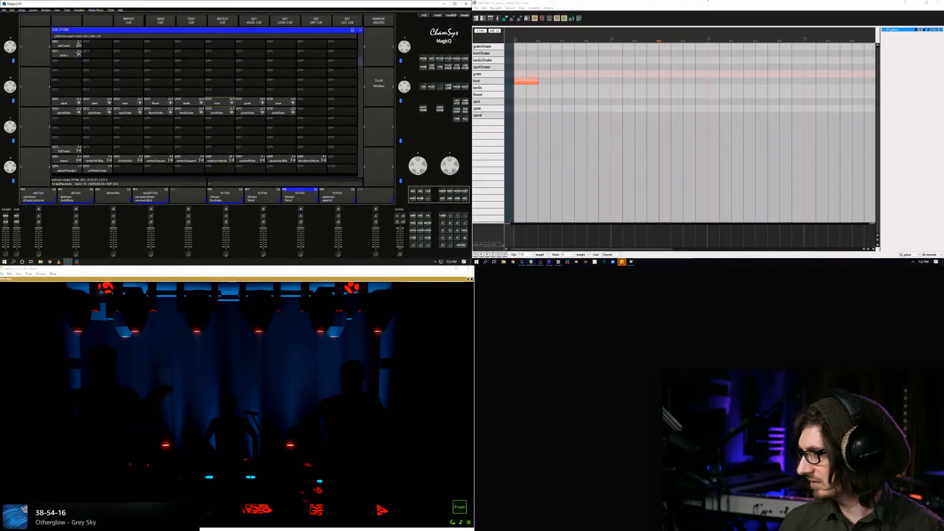
click(251, 102)
key(alt+e)
click(156, 141)
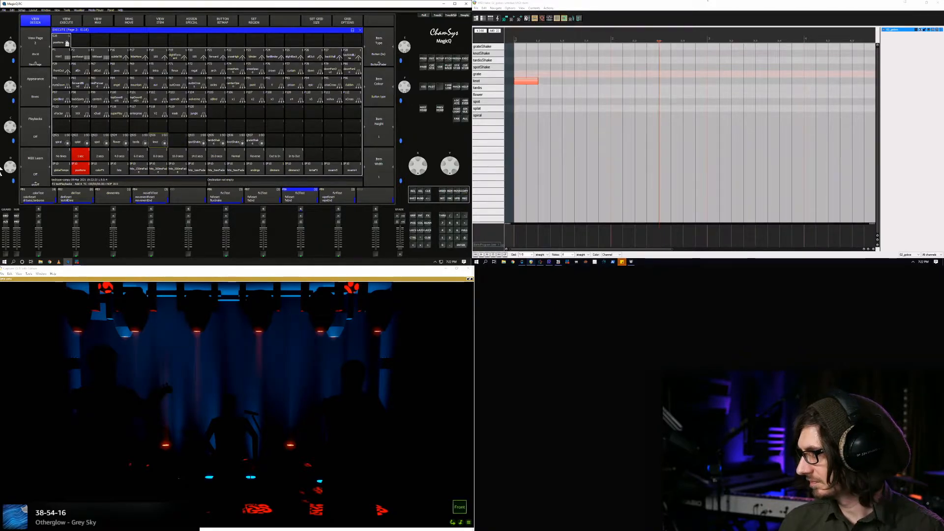
key(alt+t)
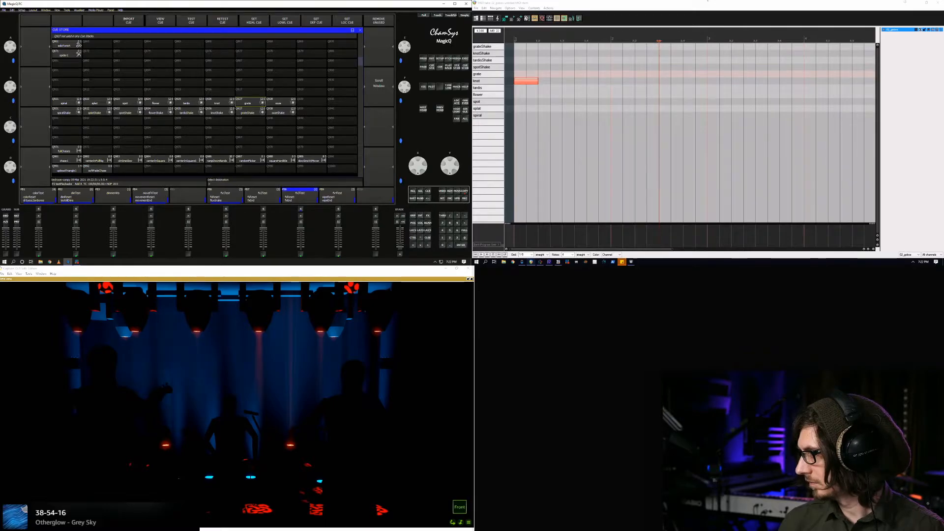
key(alt+e)
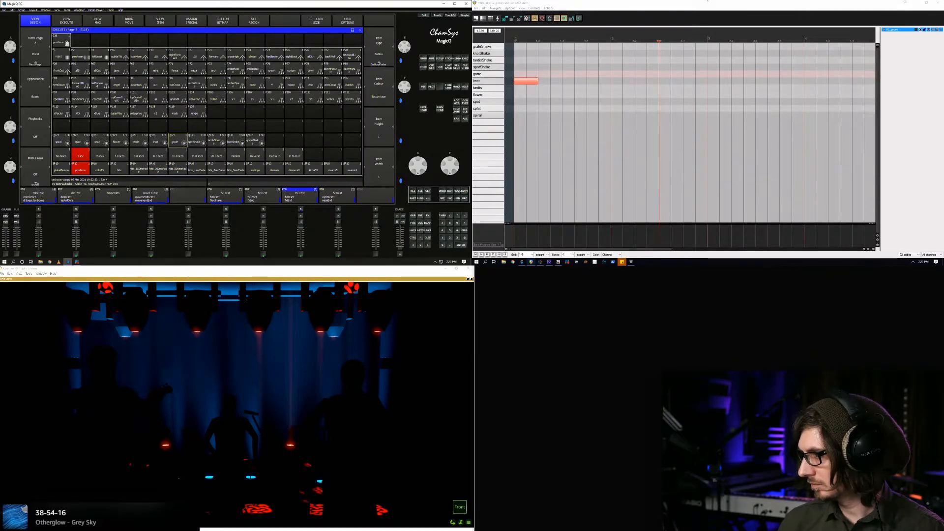
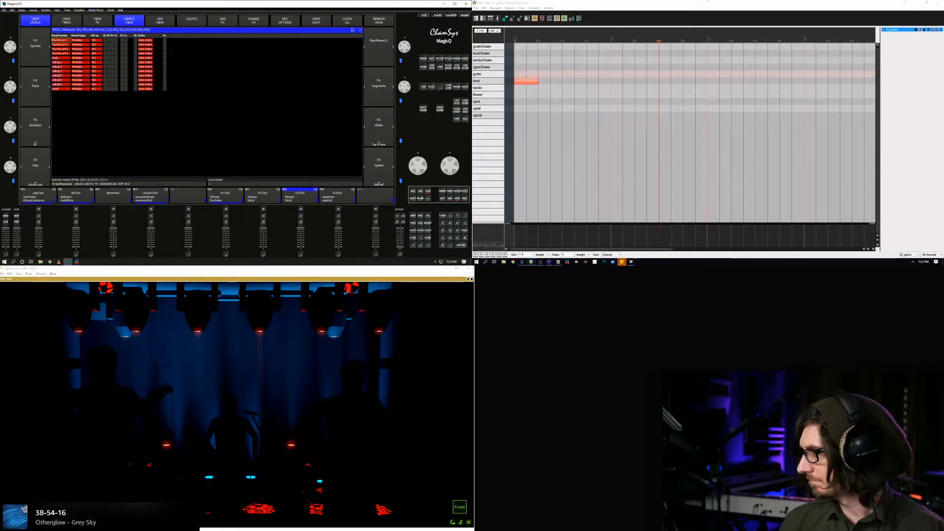
key(ctrl+BackSpace)
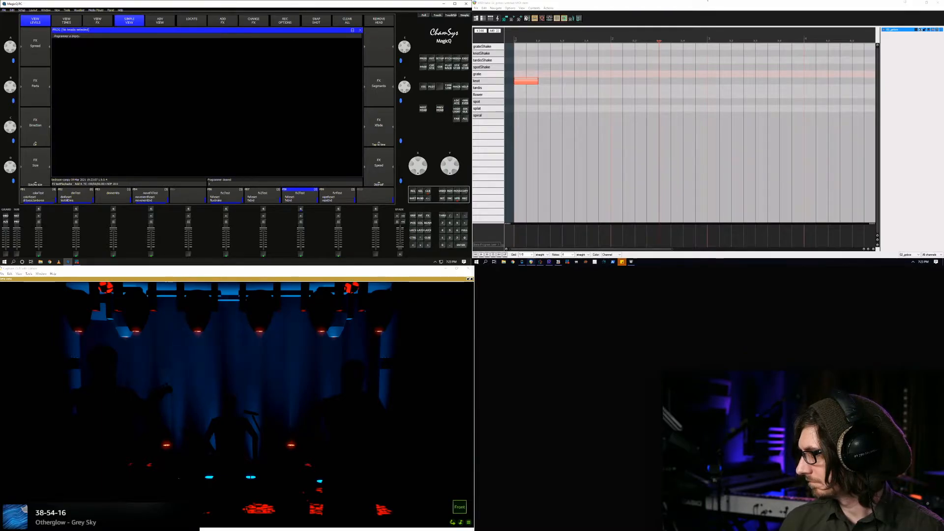
key(Escape)
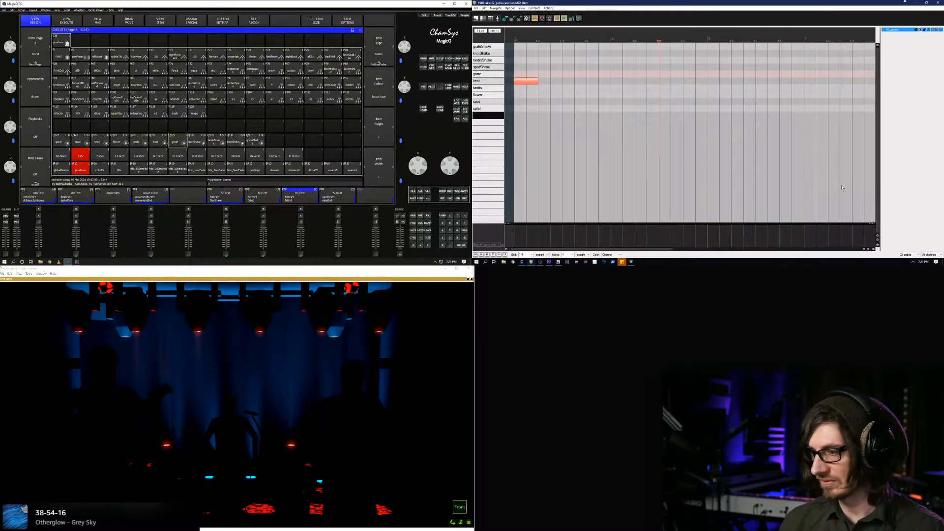
Switch to Amazon Music in the remote desktop viewer and search for "four after ever"
click(905, 2)
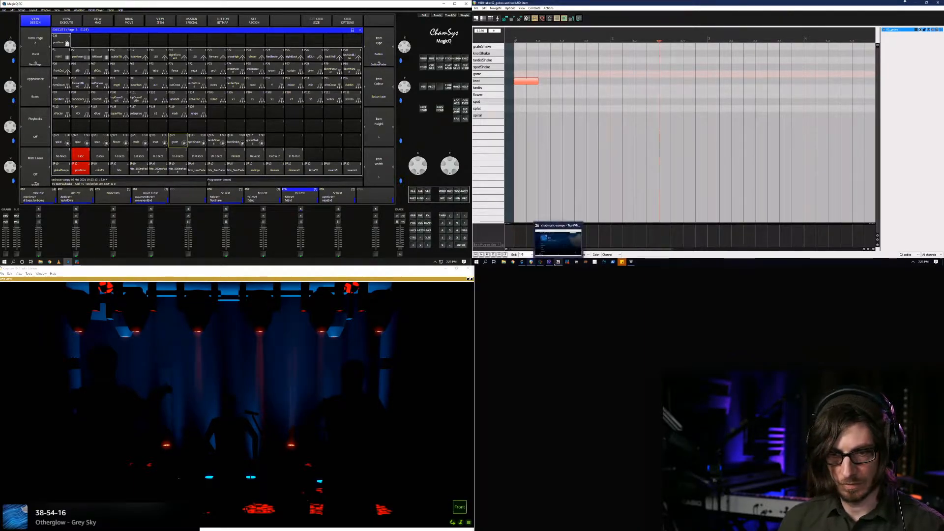
click(559, 231)
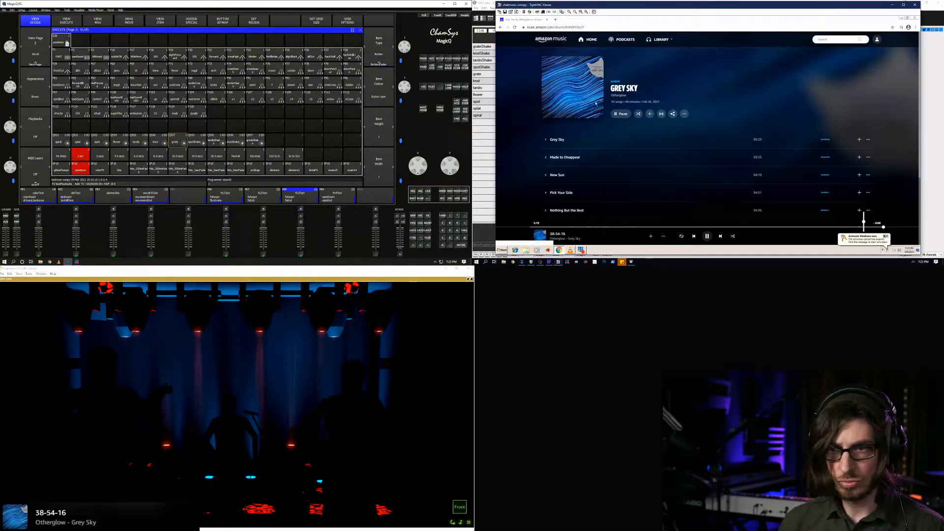
click(822, 40)
text(f)
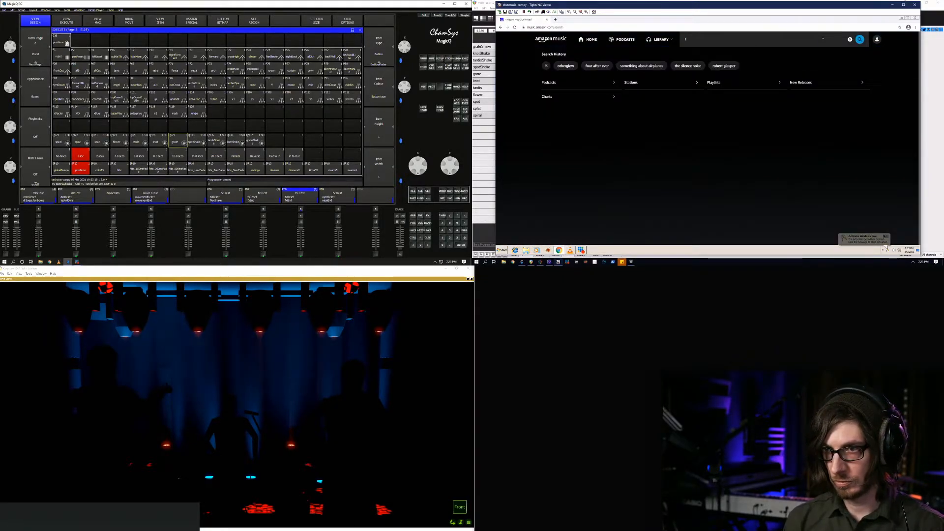
text(our)
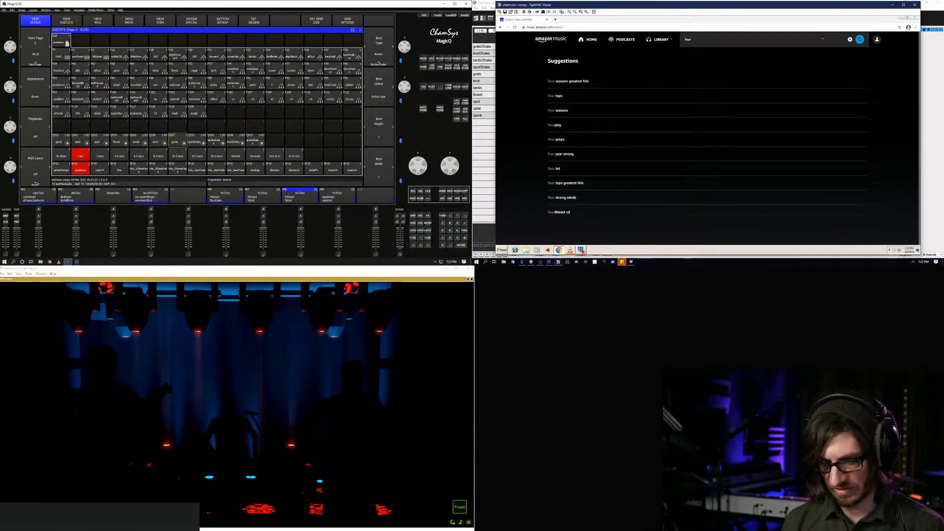
text(aftter mi)
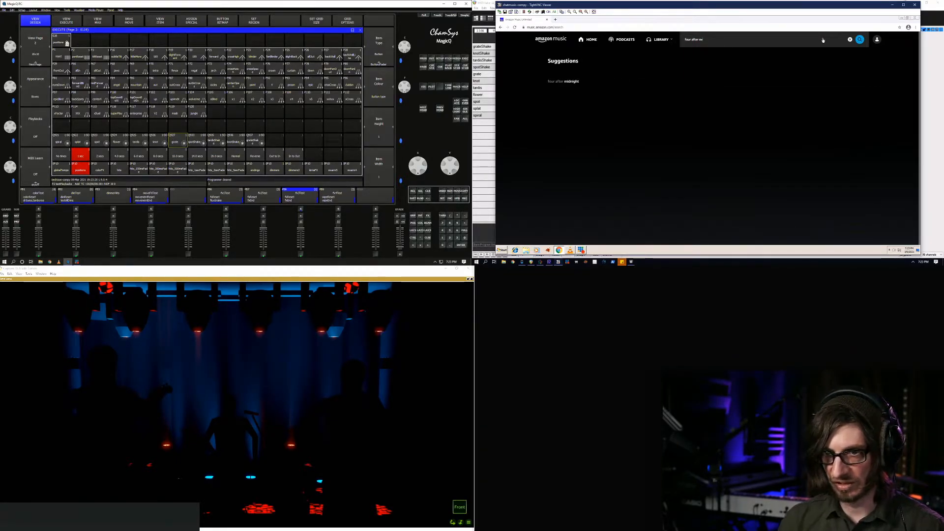
key(Return)
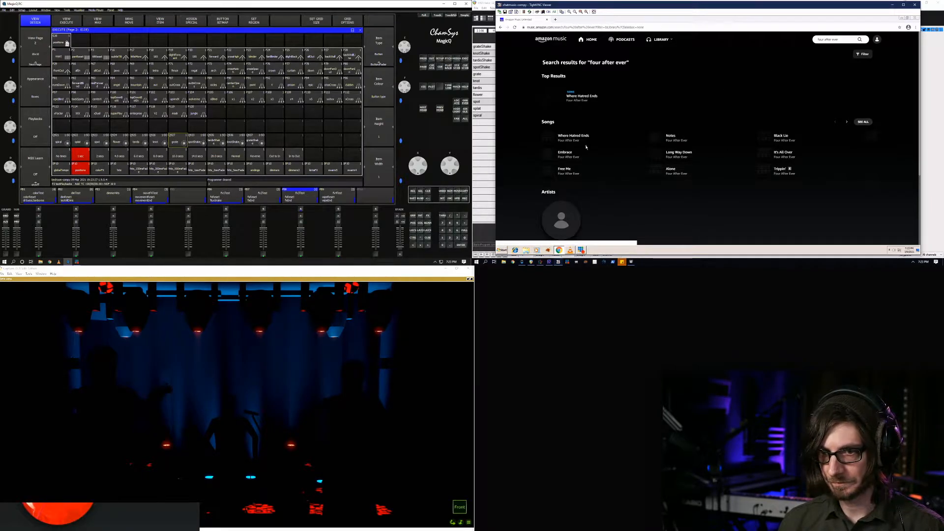
Play music by Four After Ever from the artist result and minimise the remote desktop viewer
click(567, 224)
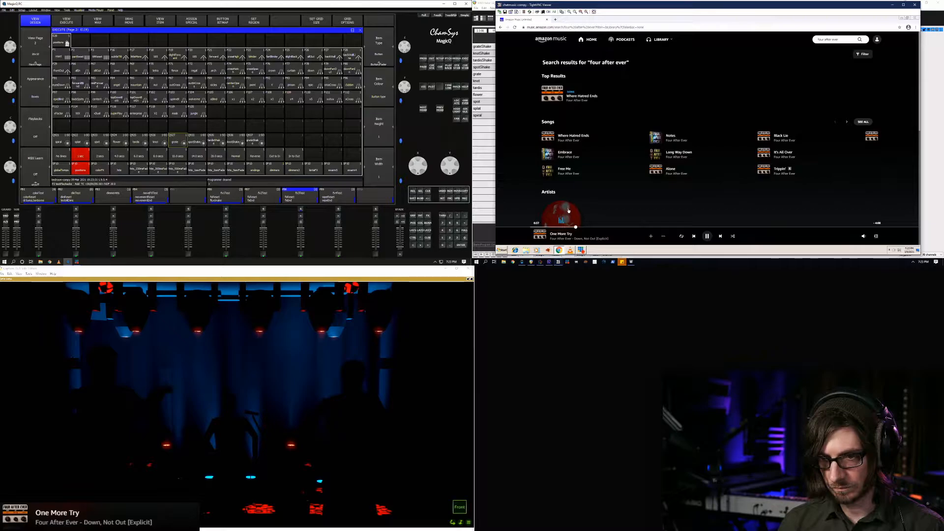
click(562, 205)
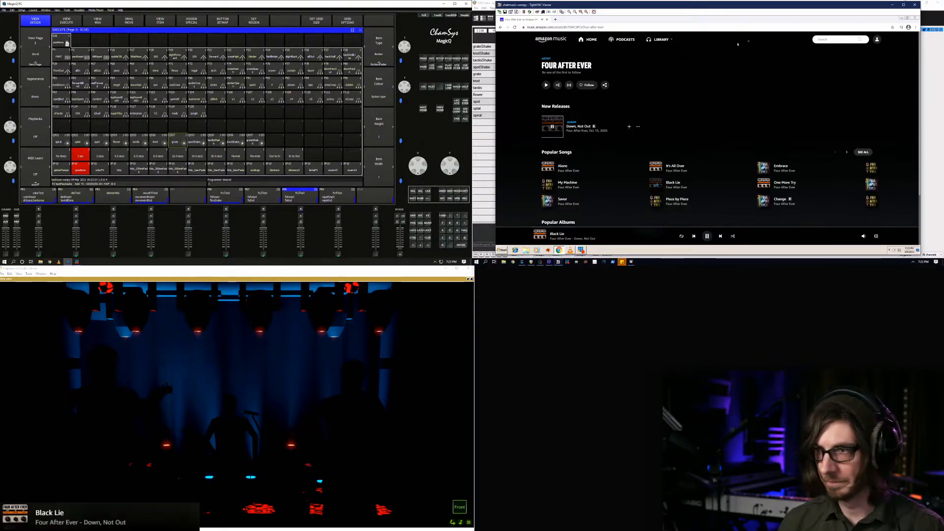
click(890, 5)
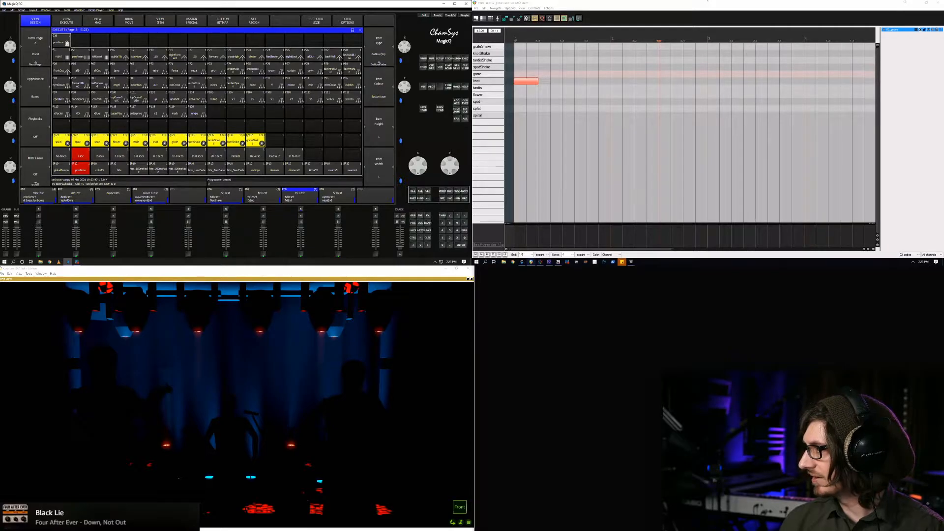
Move the REAPER test note from knot down to spiral and step it up row by row to grate to retest the gobo triggers
click(626, 167)
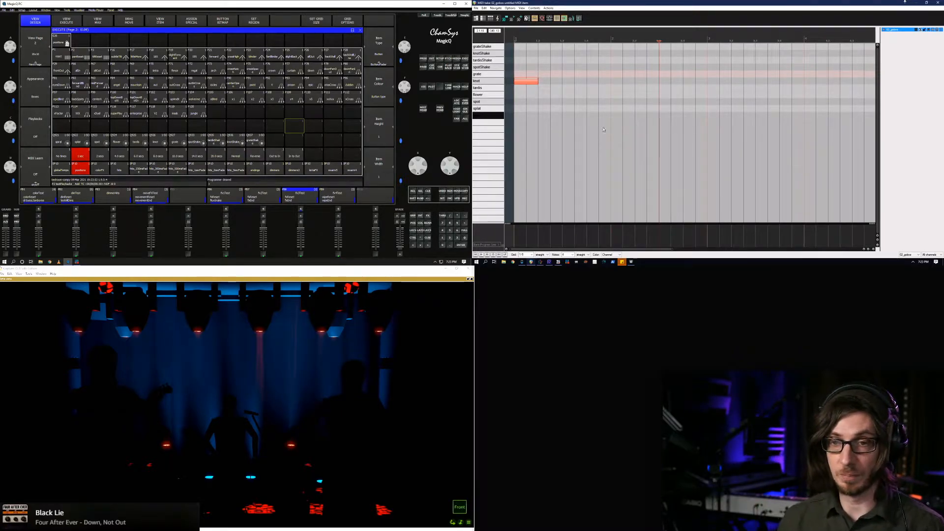
drag(530, 86, 530, 120)
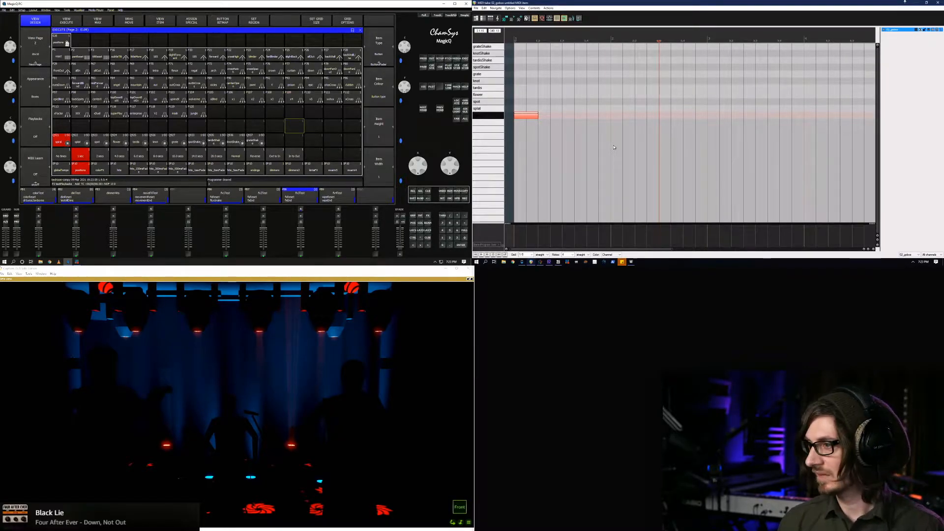
key(Up)
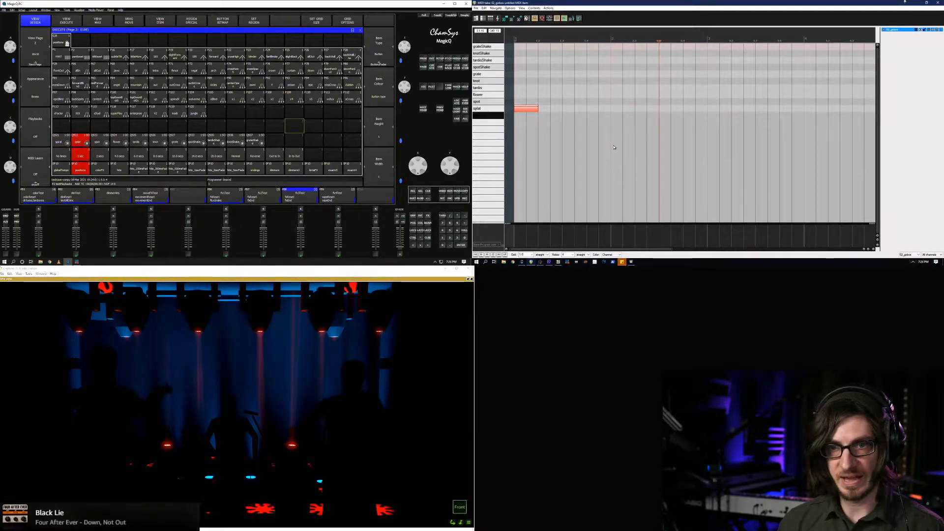
key(Up)
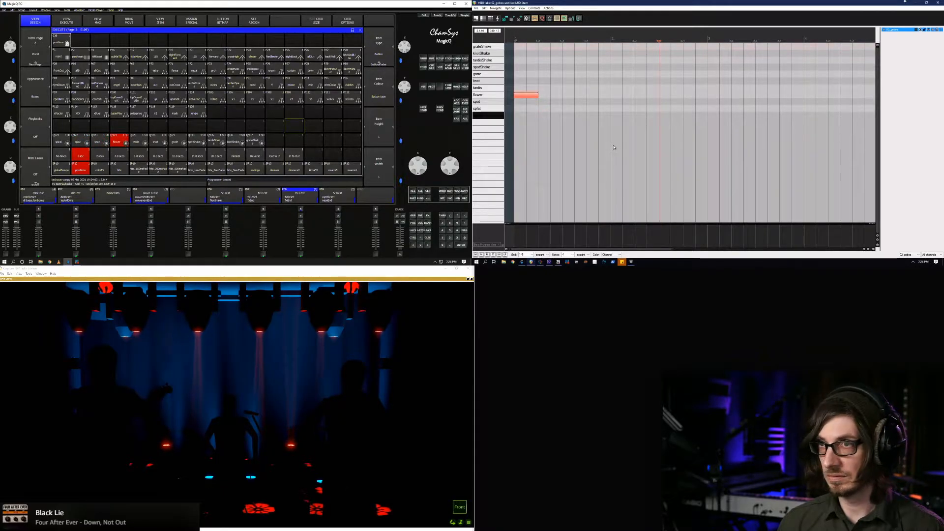
key(Up)
key(Up)
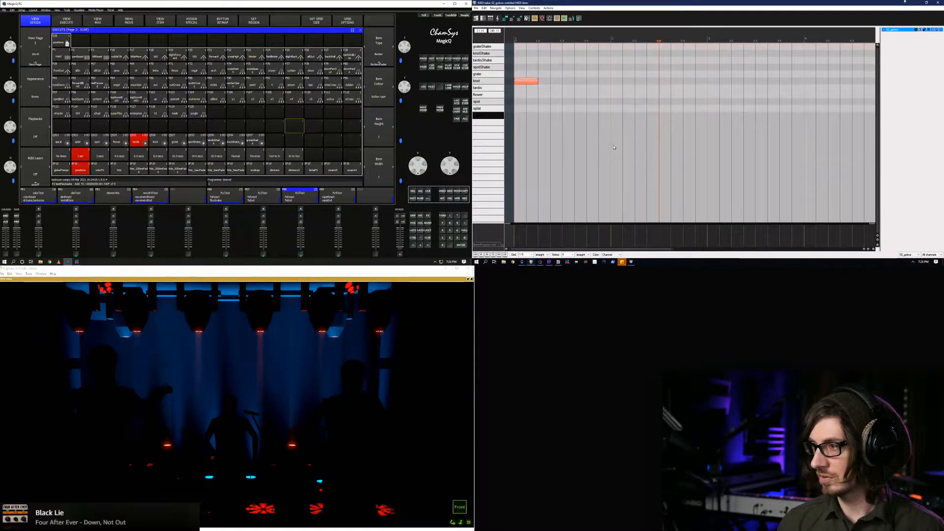
key(Up)
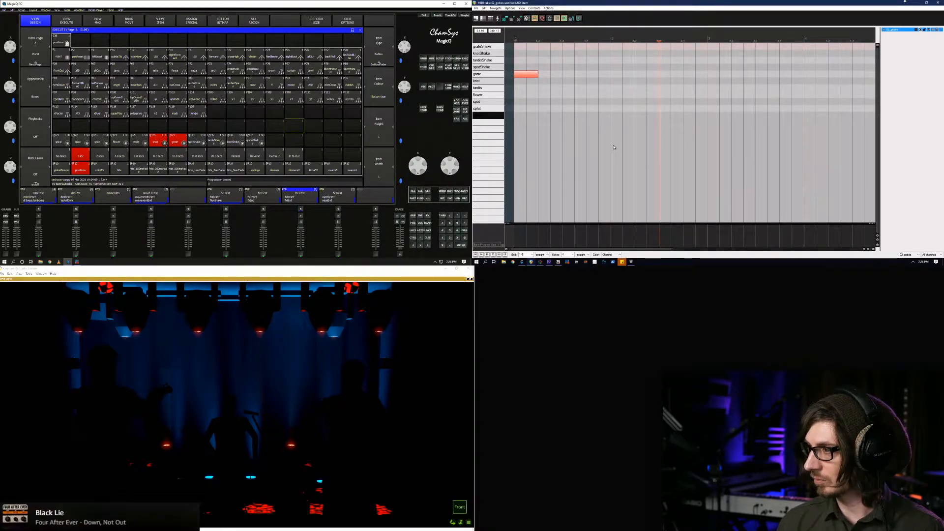
Test the shake gobo triggers by stepping the REAPER note from grate up through spotShake and tardisShake to knotShake
key(Up)
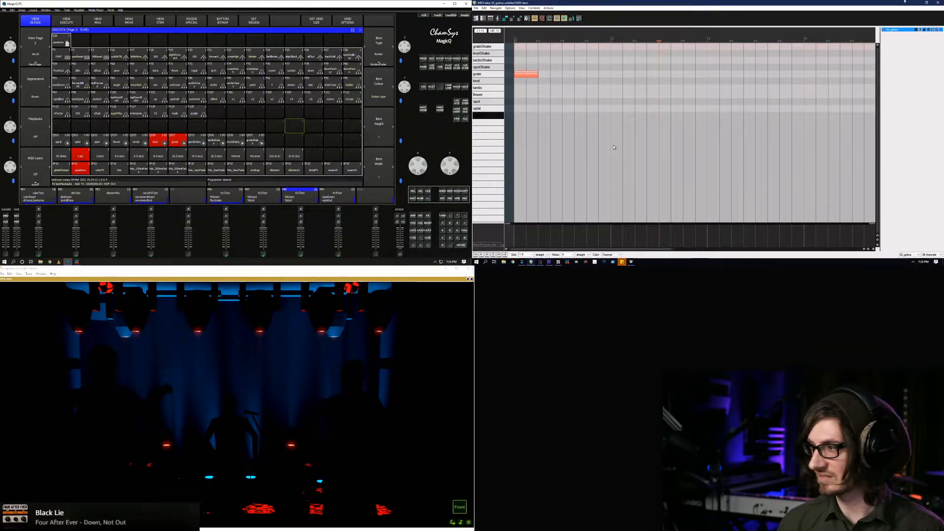
key(Up)
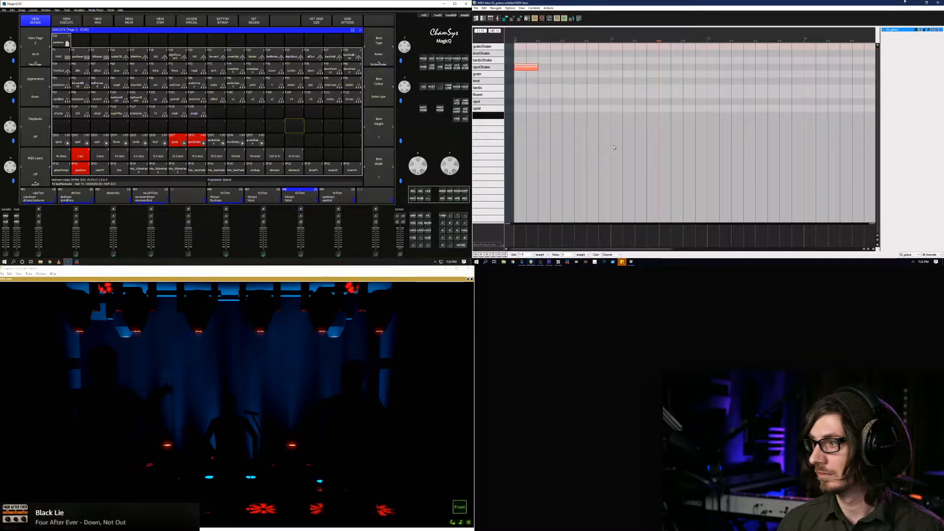
key(Up)
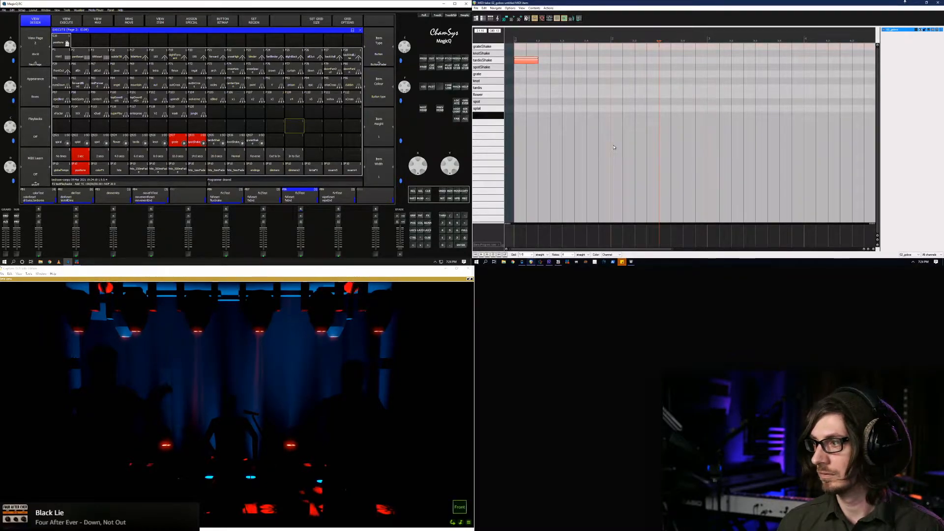
key(Up)
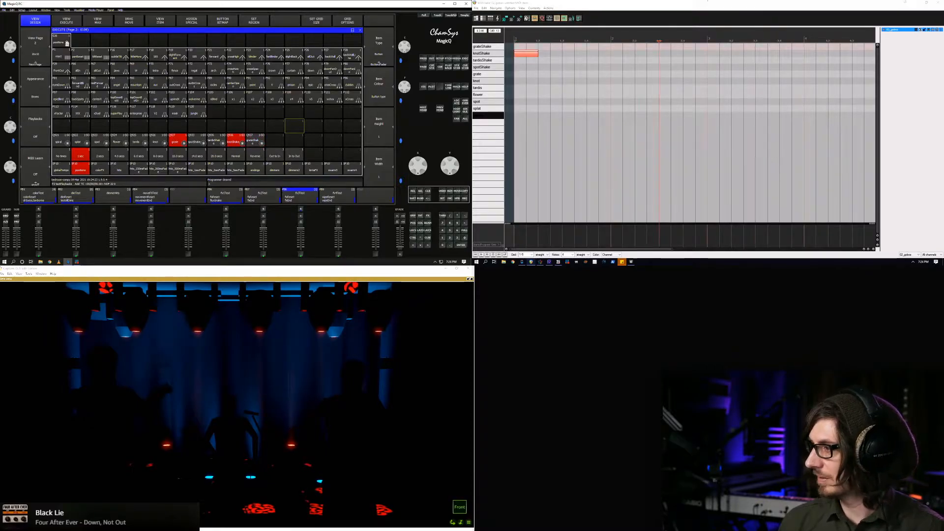
Clear the MagicQ programmer, return to the execute page and move the REAPER test note from knotShake down to splat
key(Escape)
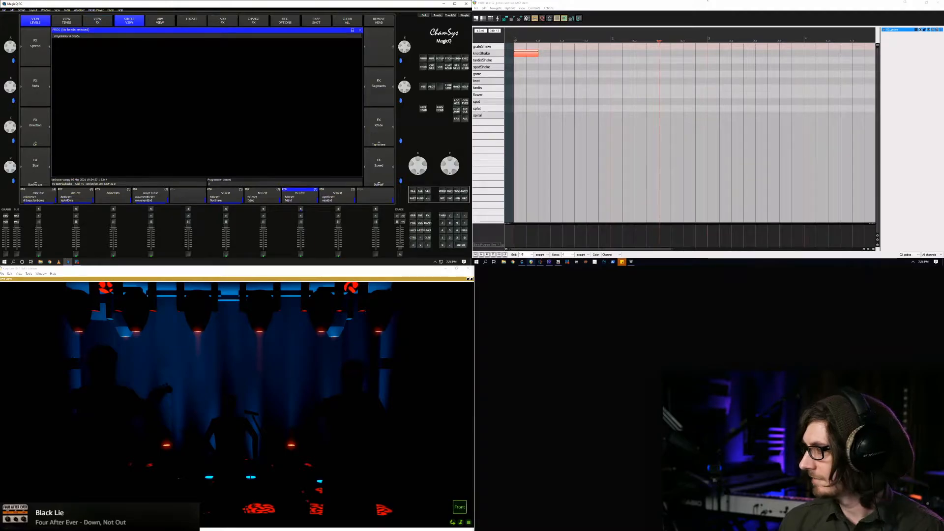
key(alt+e)
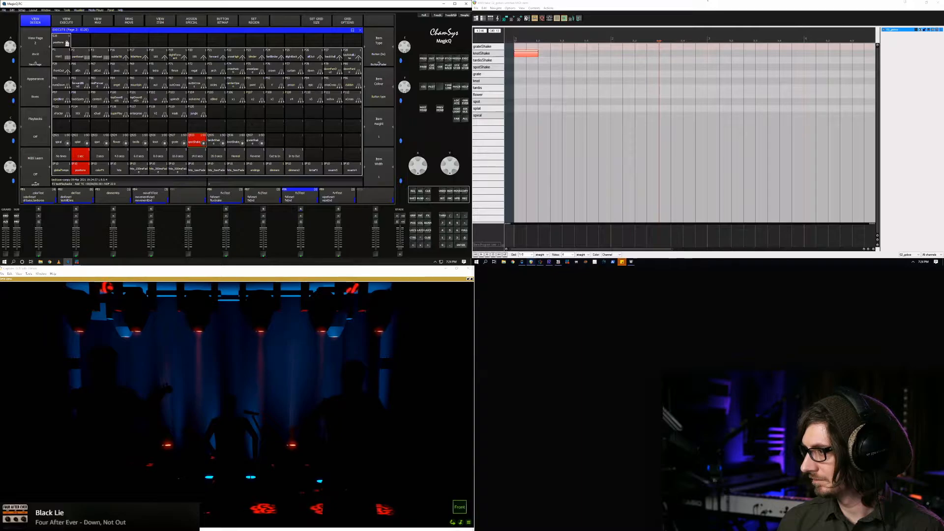
click(525, 59)
drag(525, 59, 525, 112)
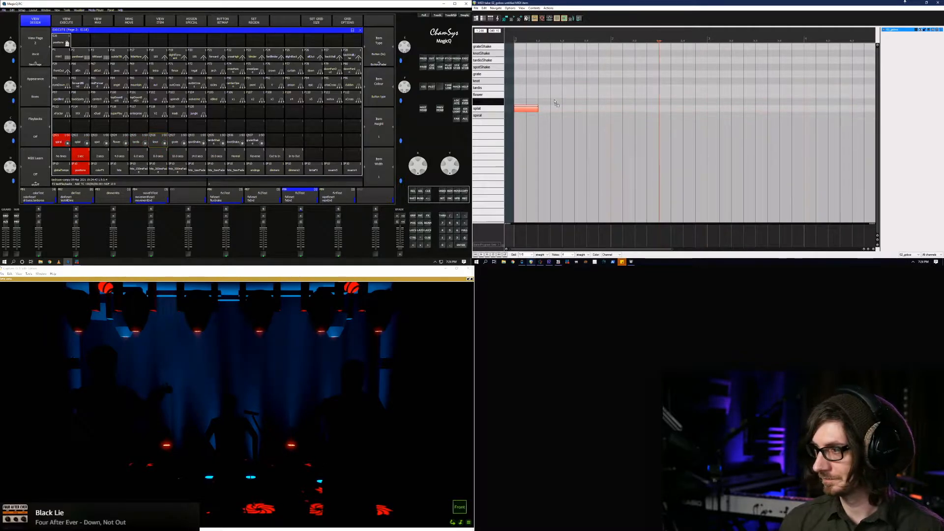
Retest the gobo triggers by stepping the REAPER test note from splat up row by row to grate
key(Up)
key(Up)
key(Up)
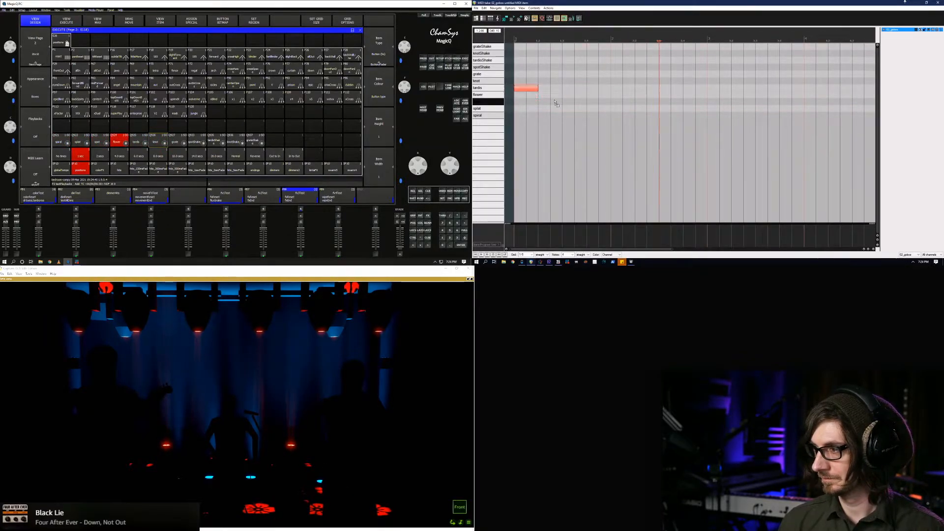
key(Up)
key(Up)
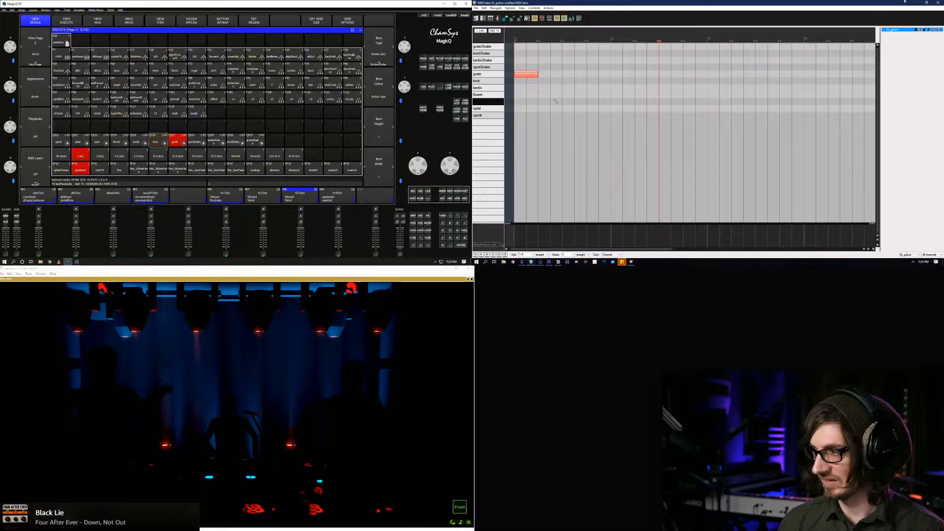
Retest the shake gobo triggers by stepping the test note from grate up through spotShake to grateShake
key(Up)
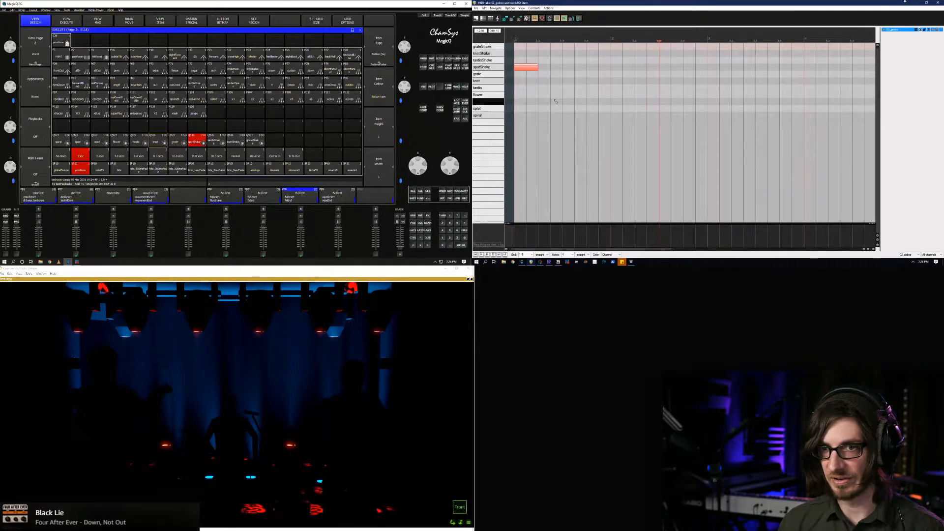
key(Up)
key(Up)
key(Up)
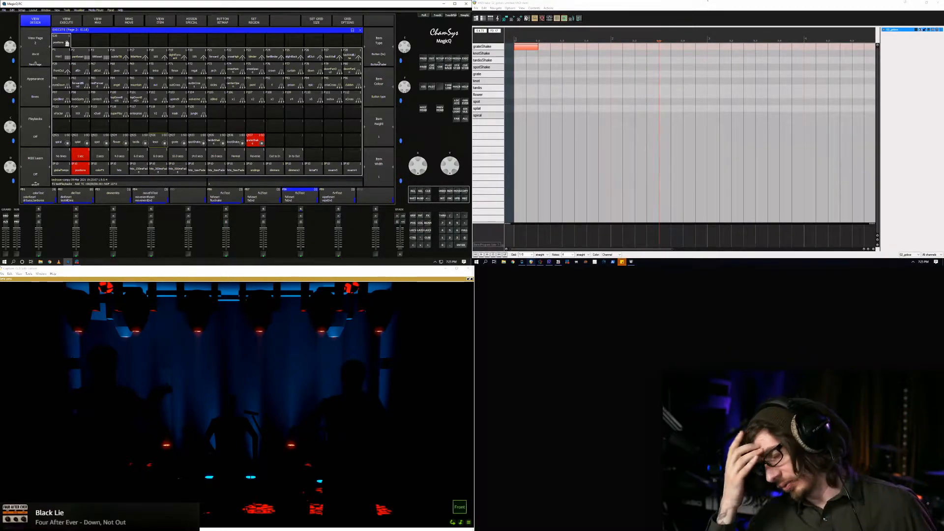
Close the gobos MIDI editor and delete the test item from the gobos track
click(707, 2)
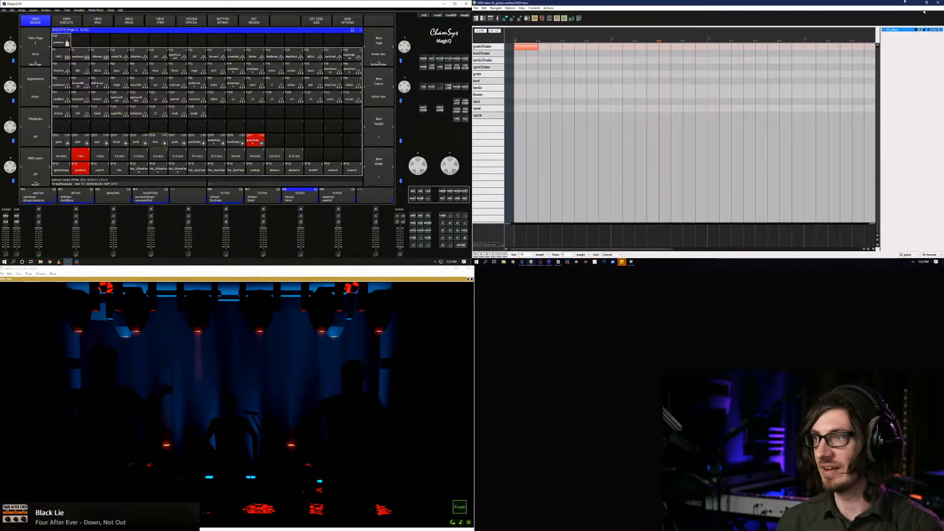
click(938, 2)
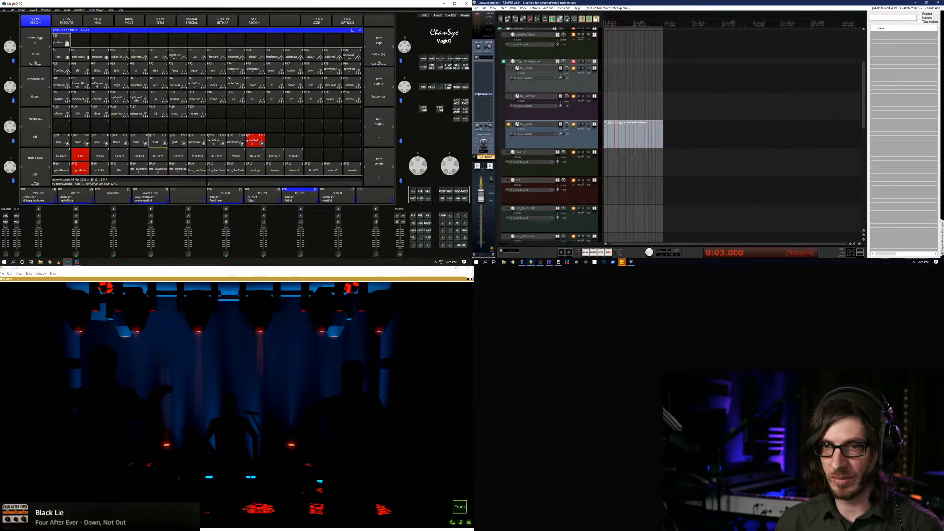
key(Delete)
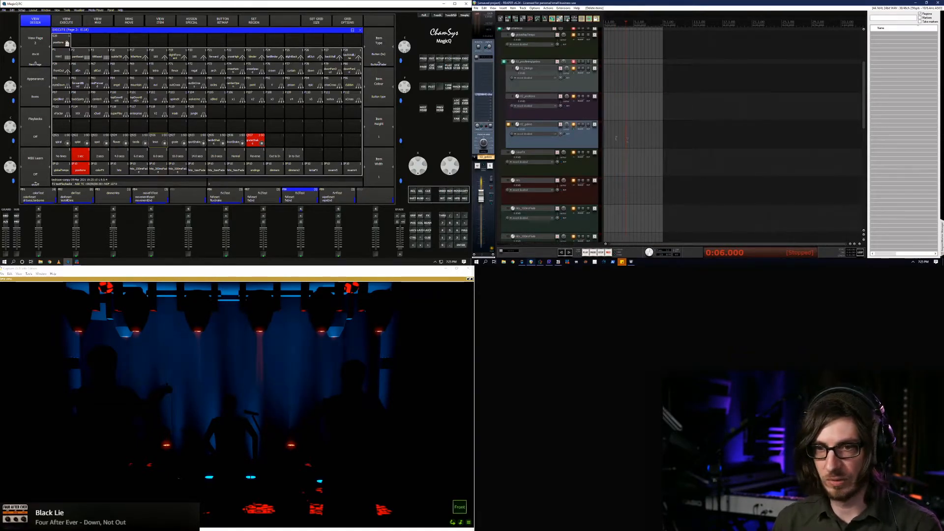
Create a new MIDI item on the 02_timings track and open it in the MIDI editor
click(576, 91)
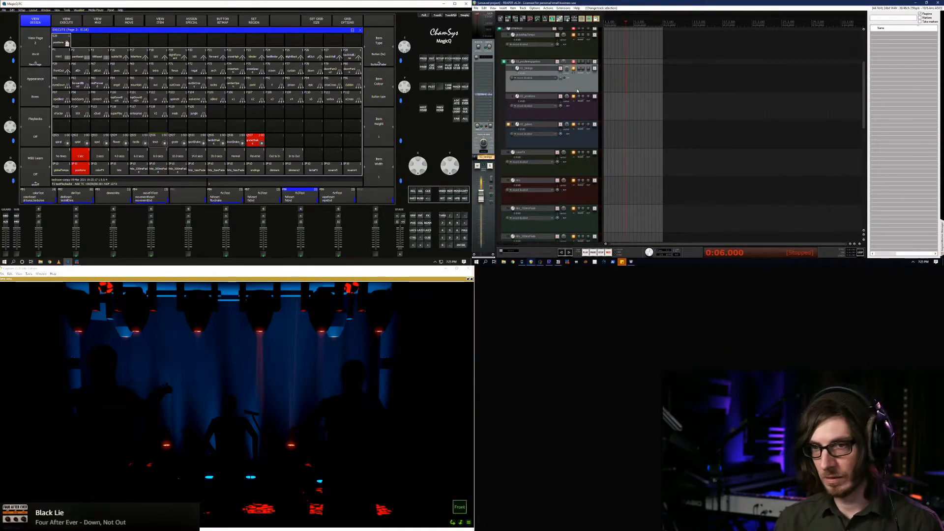
key(ctrl+alt+n)
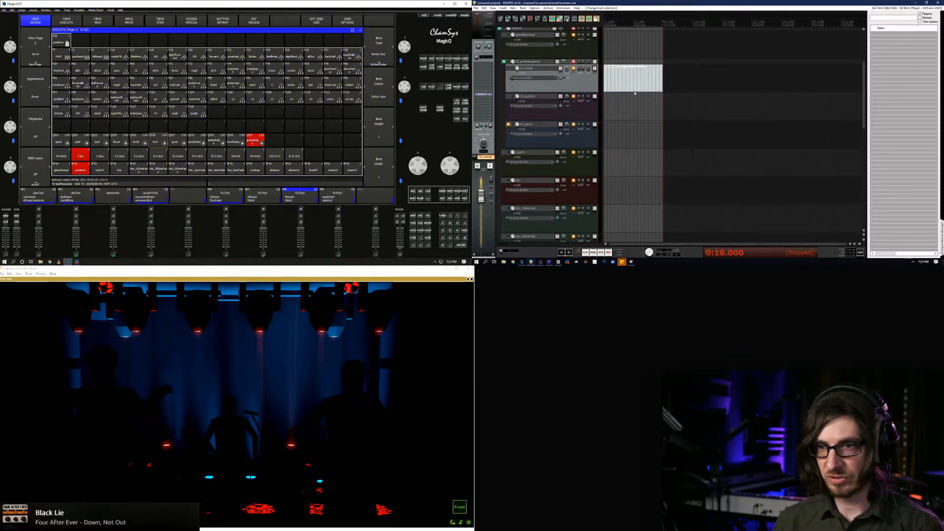
double_click(634, 93)
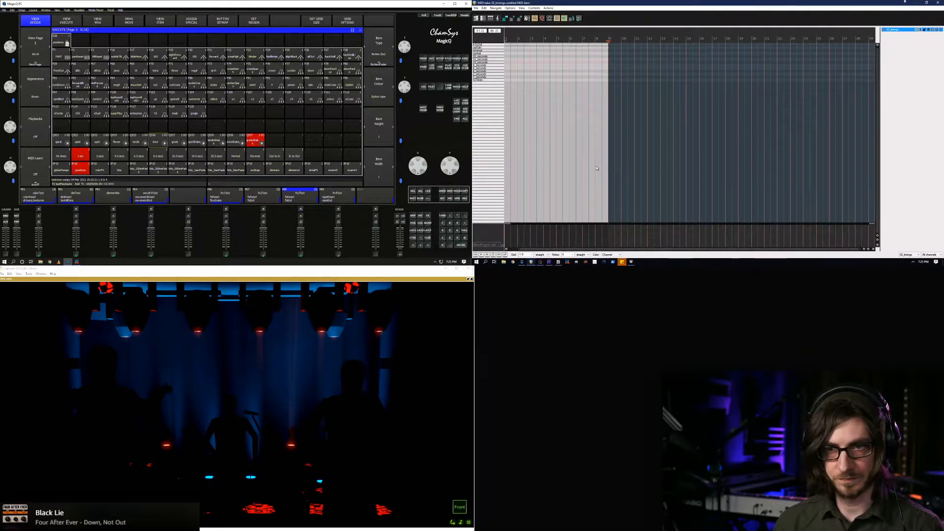
scroll(597, 168, up, 2)
scroll(593, 165, down, 3)
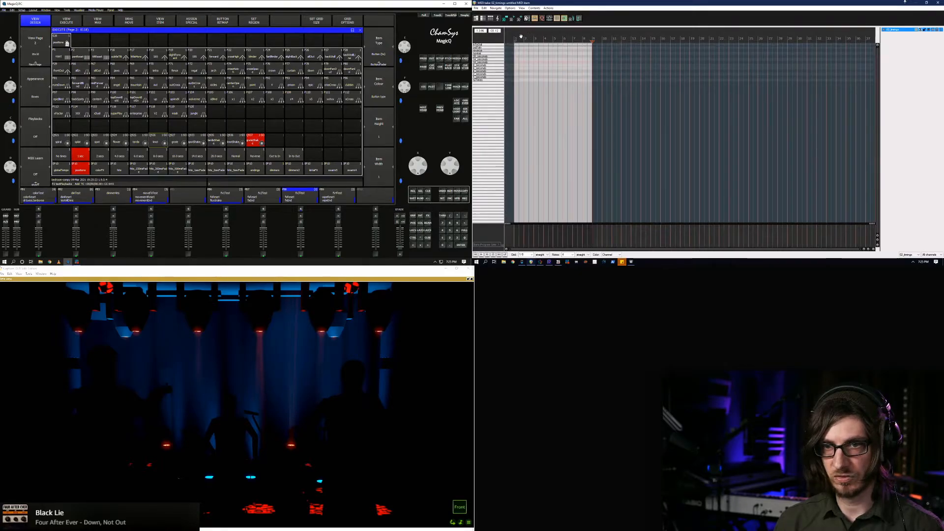
scroll(531, 78, up, 6)
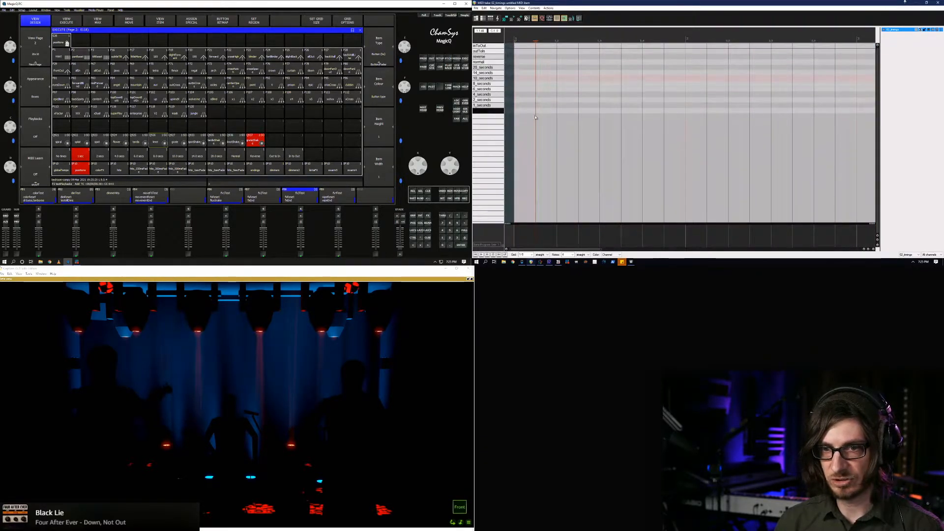
Draw a test note about one bar long on the noTimes row from the start of the item and trigger it
scroll(549, 133, down, 2)
drag(579, 132, 519, 130)
key(Return)
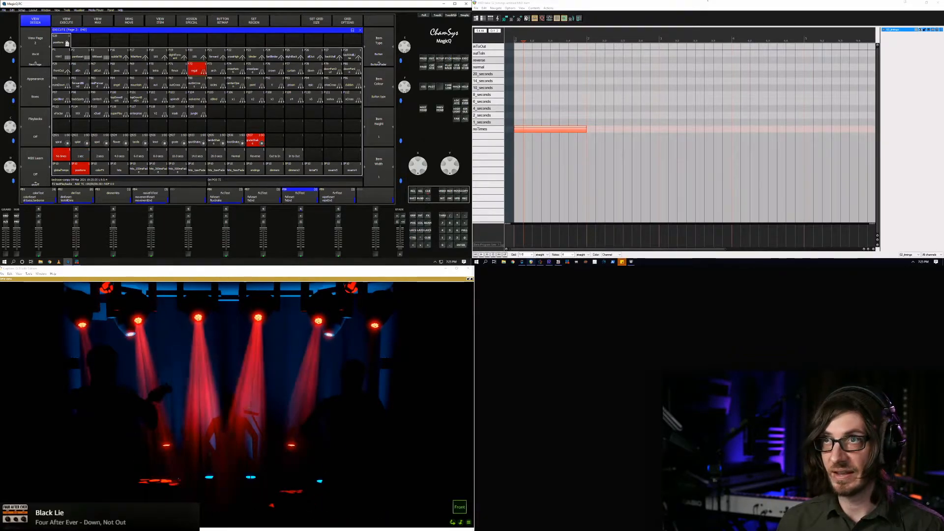
Test the movement timing triggers by stepping the note from noTimes up through 1_seconds, 2_seconds and 4_seconds to 6_seconds
click(614, 66)
key(Up)
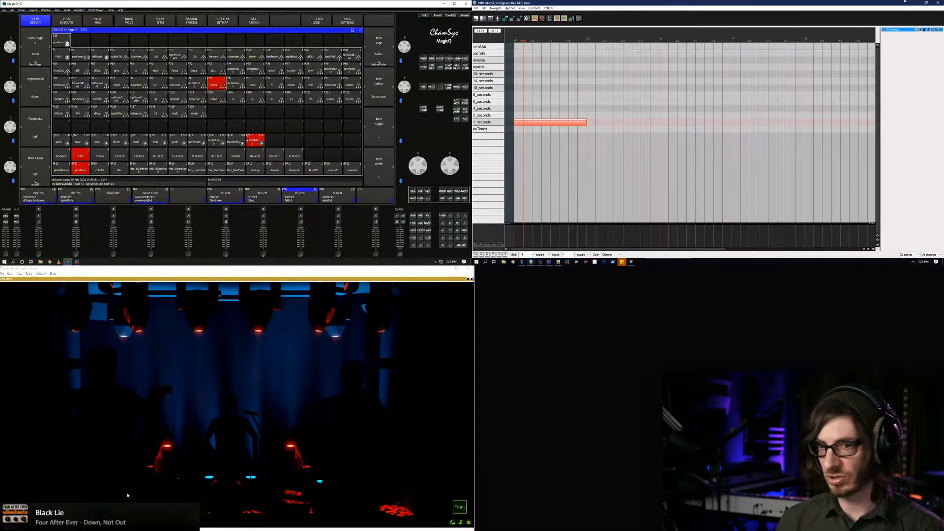
key(Up)
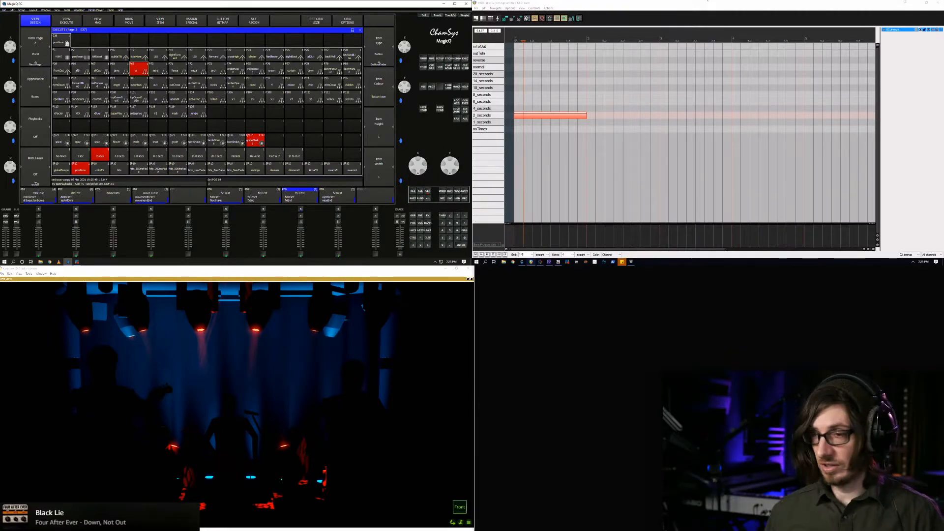
click(819, 19)
key(Up)
click(317, 525)
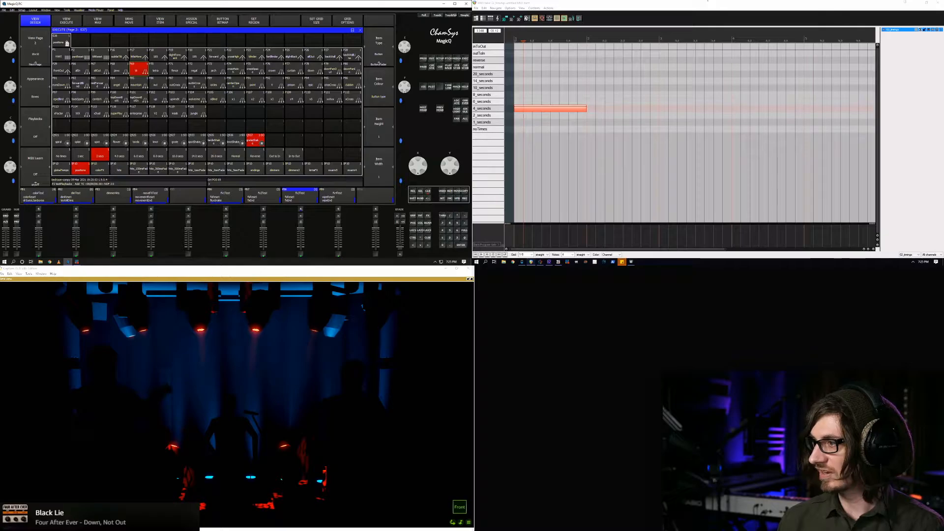
click(905, 2)
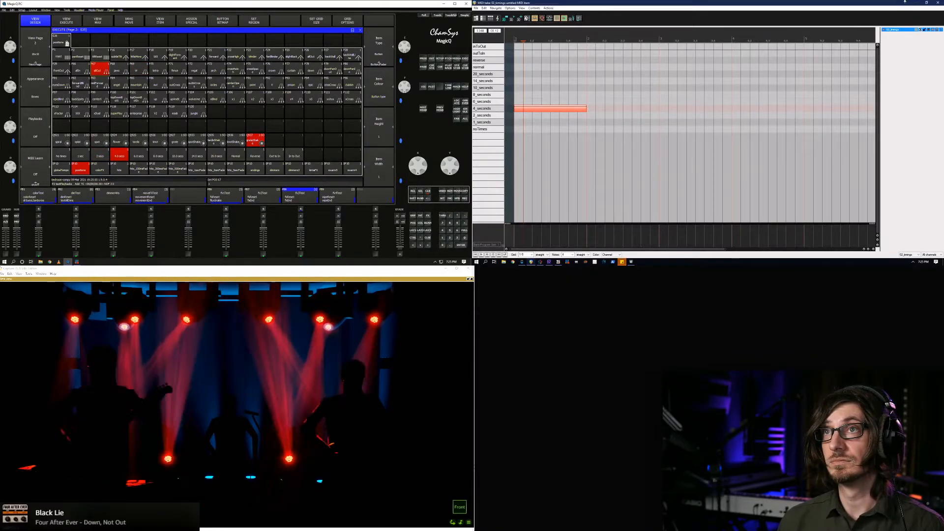
key(Up)
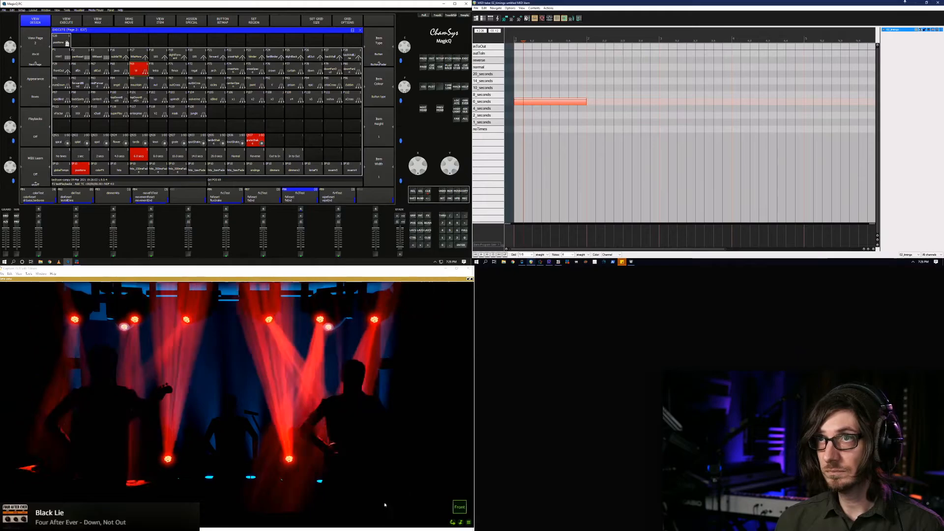
Raise the one-bar timing note on the timings track to the 8_seconds row, then to the 10_seconds row
click(716, 195)
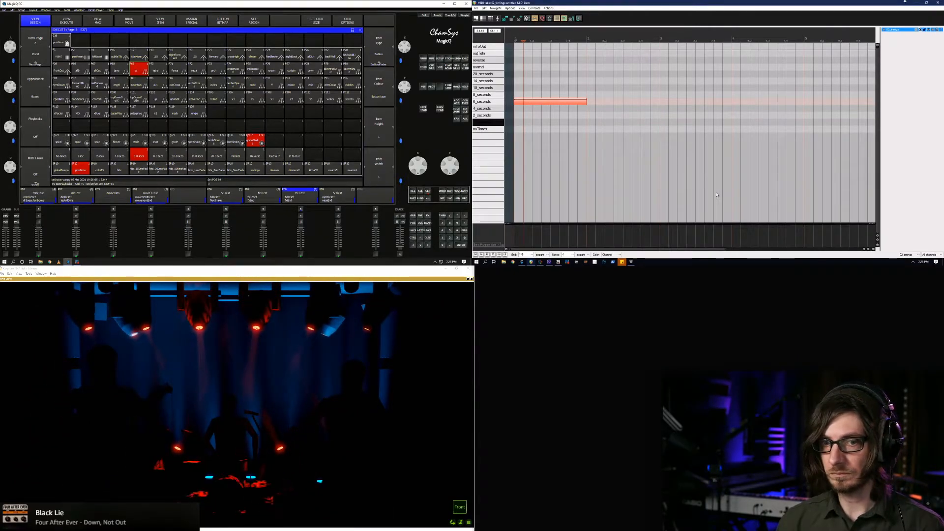
key(Up)
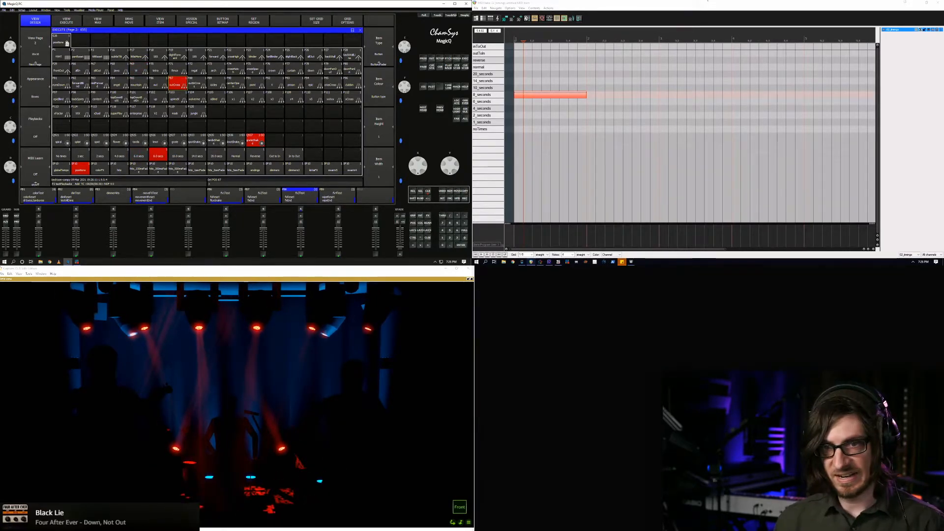
click(613, 16)
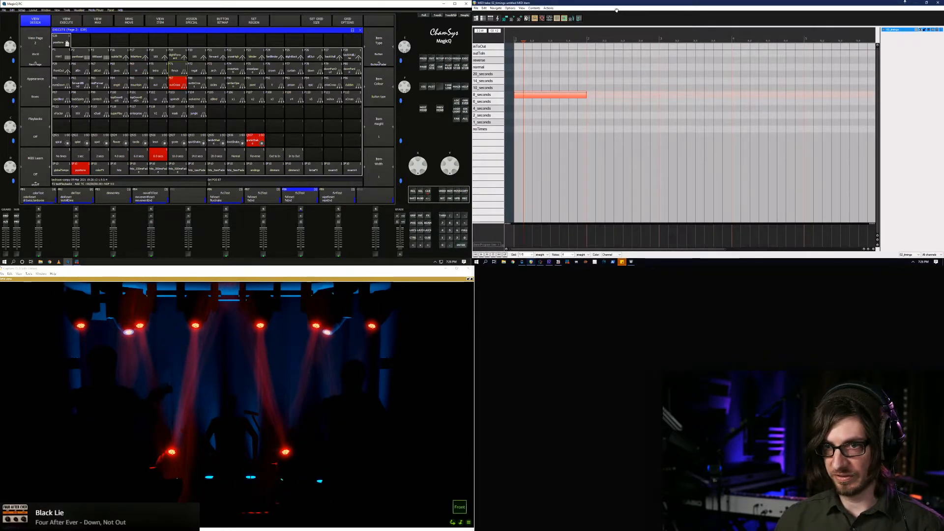
key(Up)
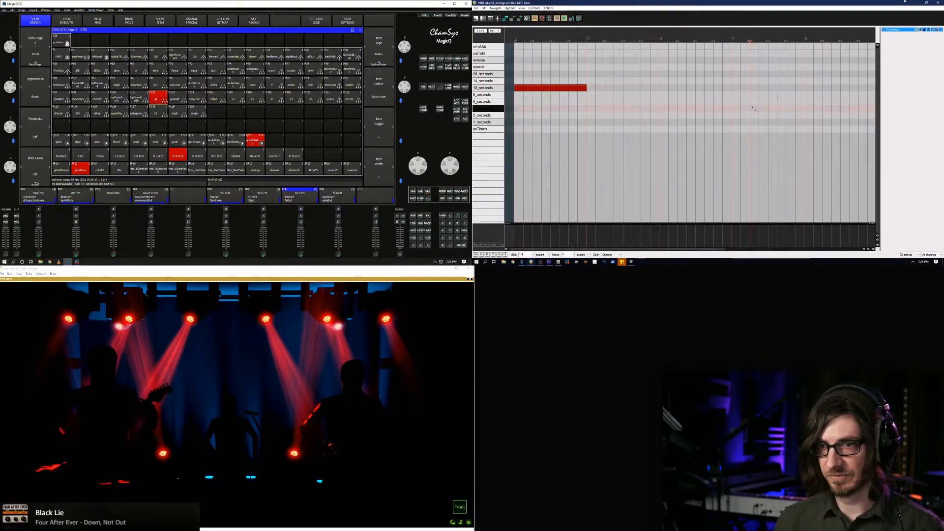
Raise the timing note to the 14_seconds row, then to the 20_seconds row
drag(674, 92, 548, 69)
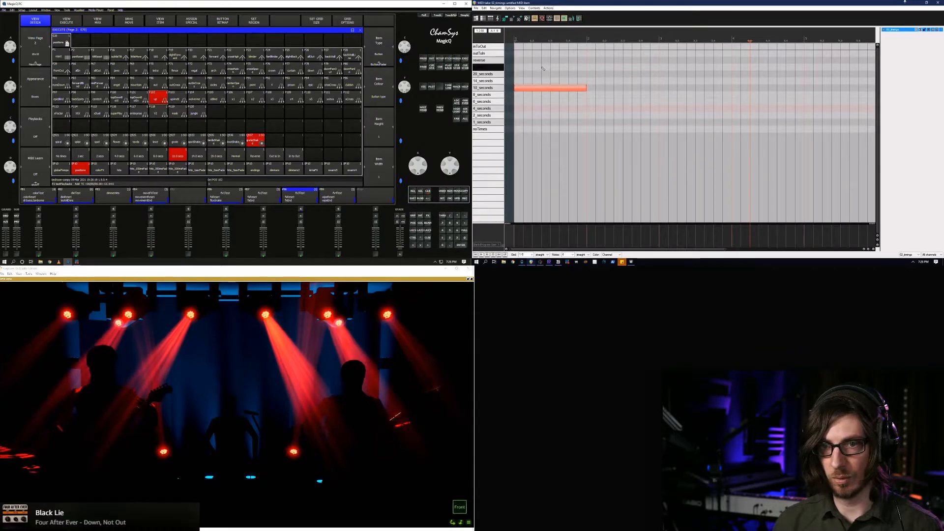
key(Up)
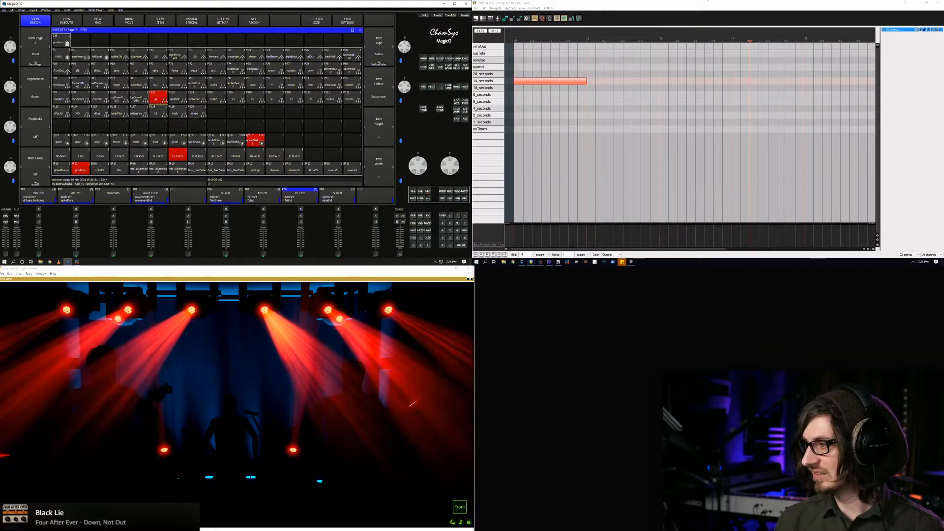
click(551, 68)
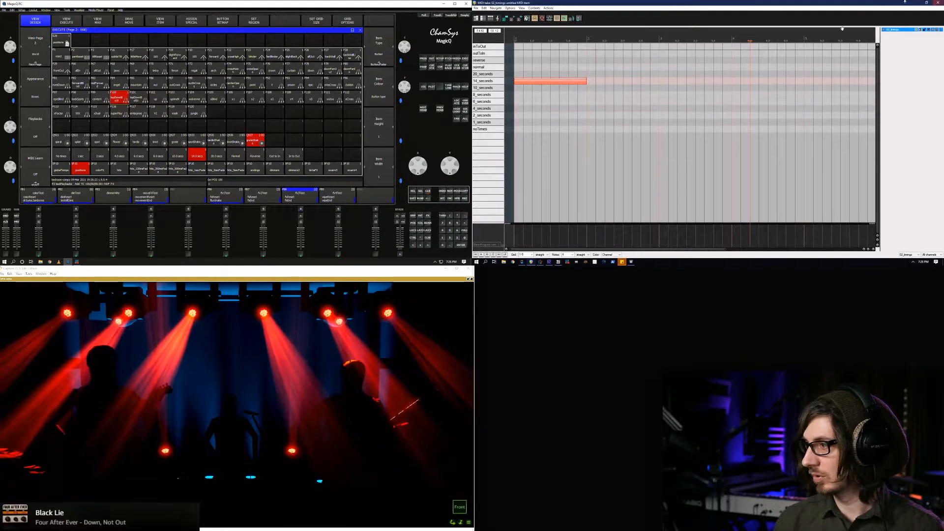
key(Up)
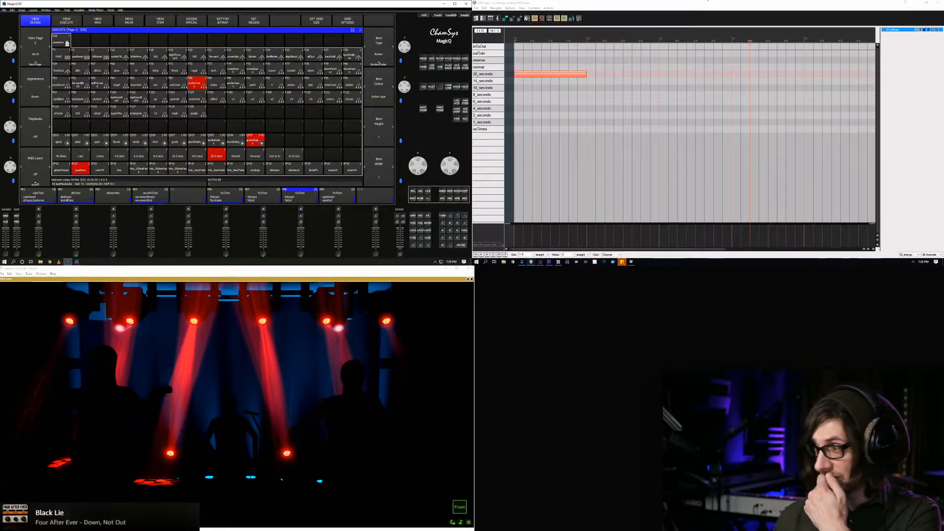
click(531, 60)
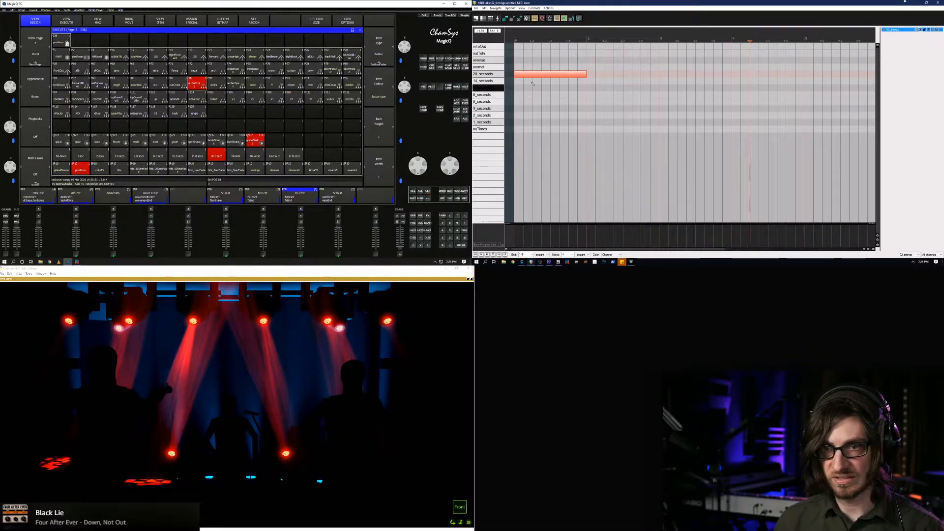
Move the timing note to the 2_seconds row and then delete it
drag(534, 77, 533, 116)
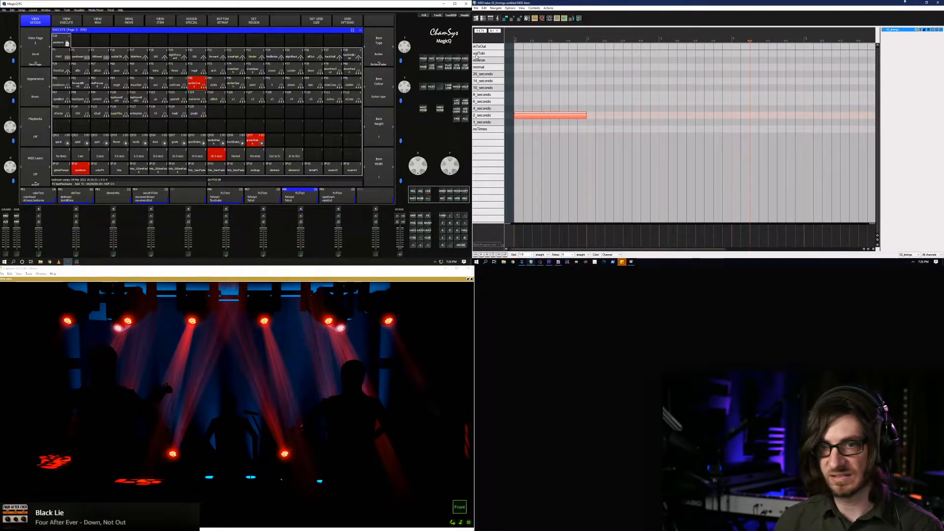
right_click(524, 114)
click(521, 116)
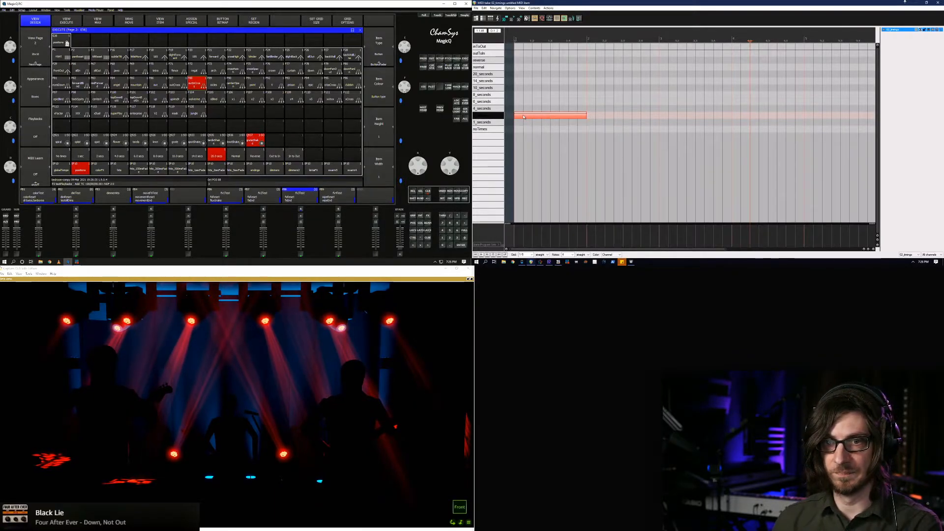
key(Delete)
Draw consecutive one-bar notes on the normal, reverse, outToIn and inToOut rows, starting at bar 1, and close the MIDI editor
drag(515, 67, 578, 67)
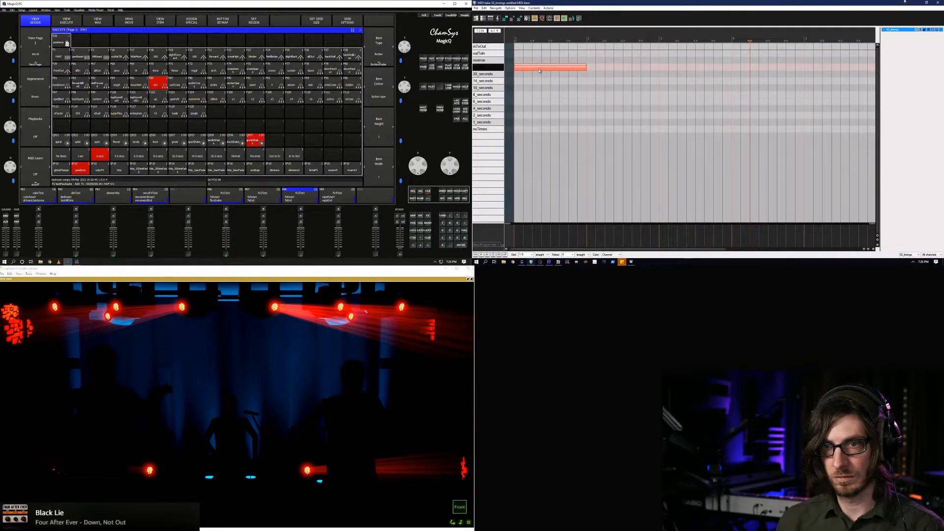
mouse_move(586, 67)
mouse_down()
mouse_move(532, 68)
mouse_move(804, 47)
mouse_up()
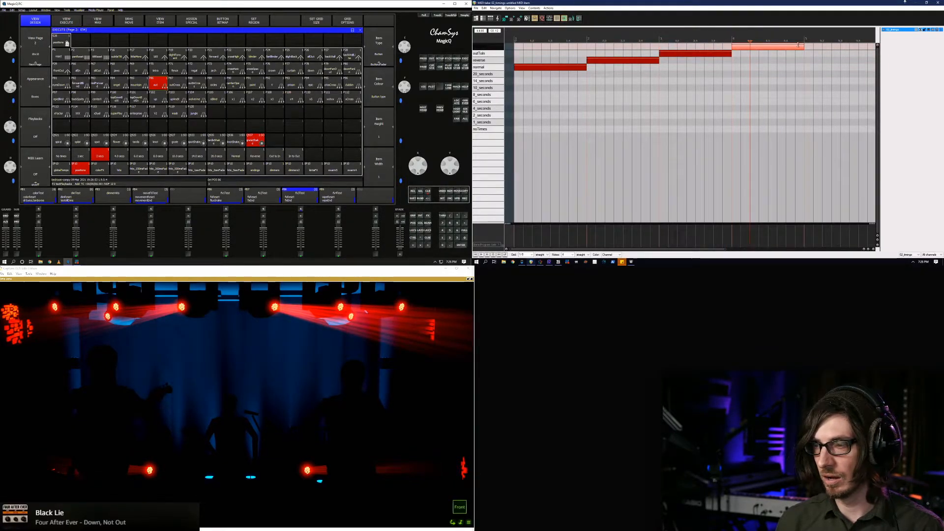
click(939, 3)
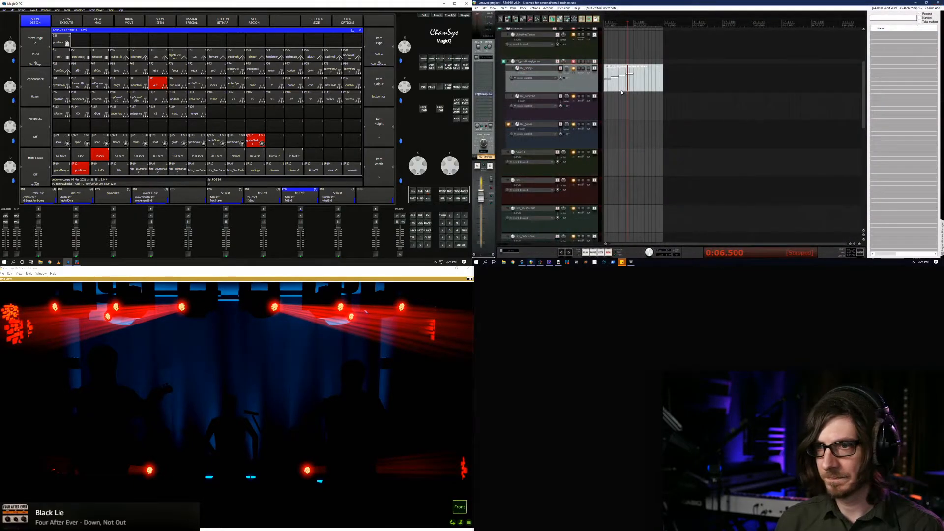
Shorten the time selection to the first 8 seconds and play the timings item from the start, then stop
scroll(632, 83, up, 2)
scroll(726, 71, down, 1)
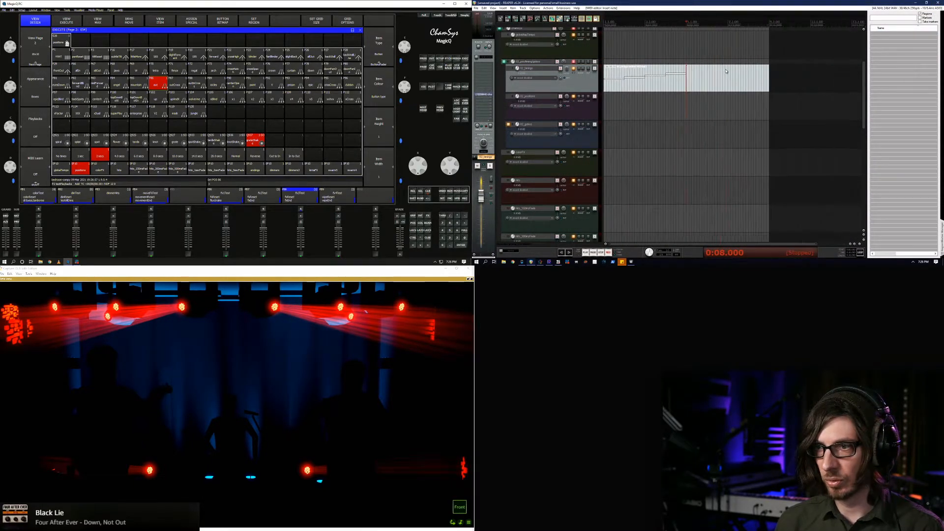
drag(768, 40, 689, 41)
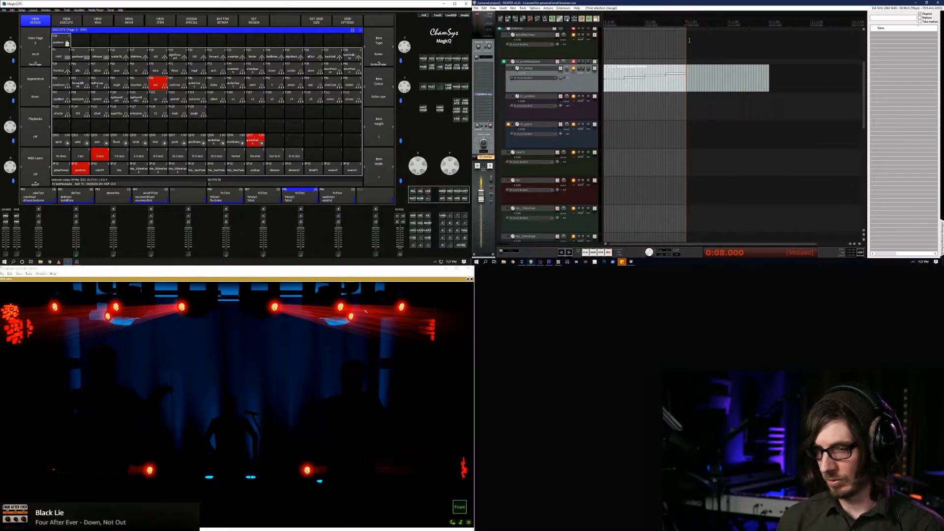
scroll(689, 40, up, 3)
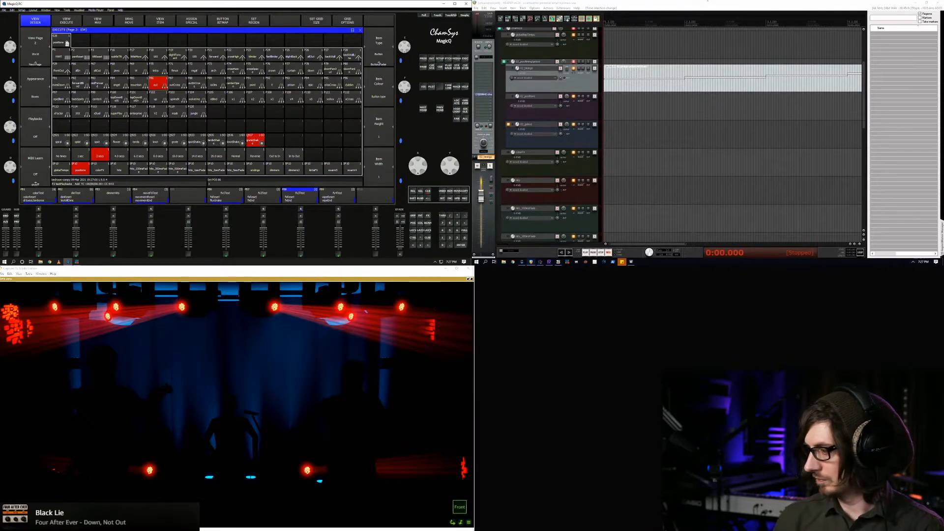
key(space)
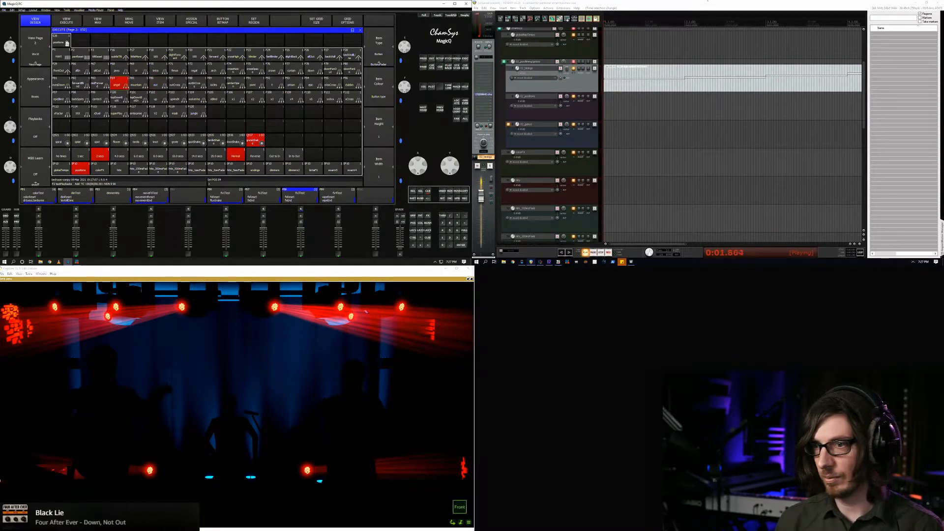
scroll(702, 88, down, 3)
key(space)
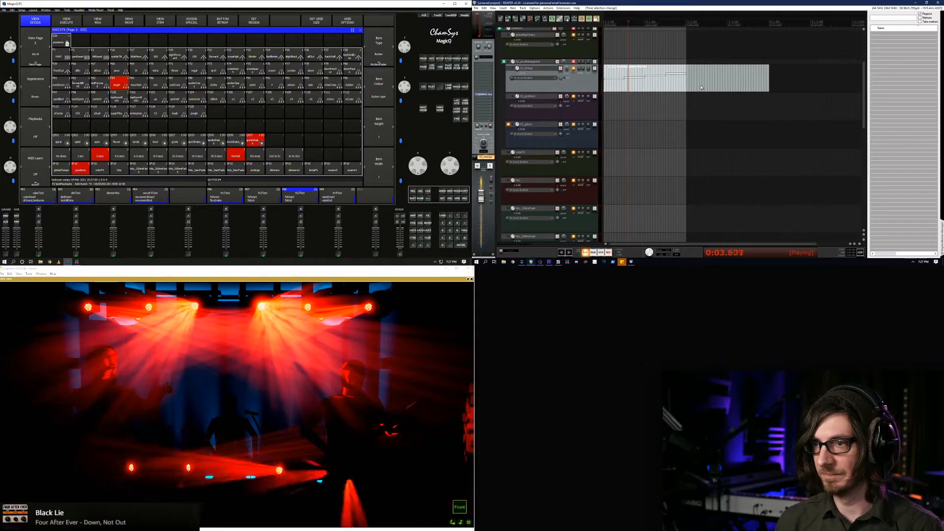
Extend the time selection to the item's end and lengthen the normal, reverse, outToIn and inToOut notes to two consecutive bars each
drag(685, 24, 769, 25)
click(711, 72)
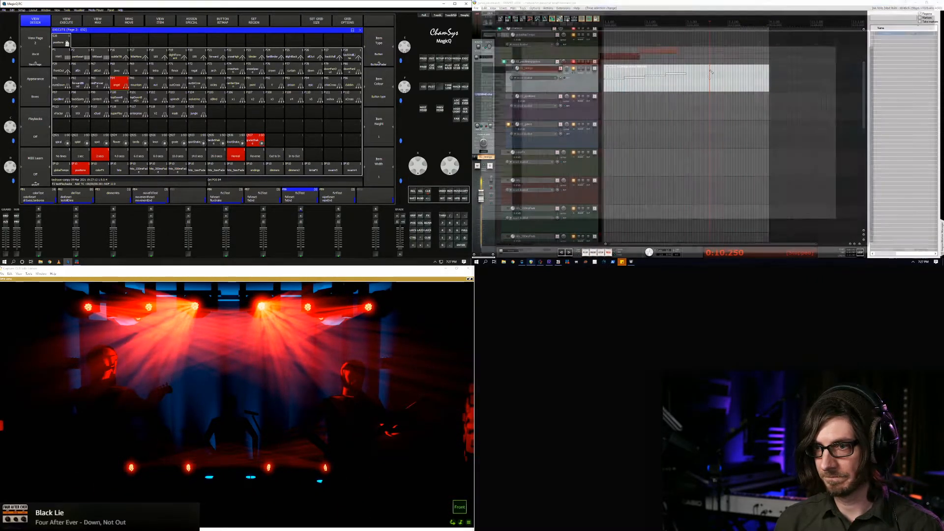
drag(657, 46, 840, 47)
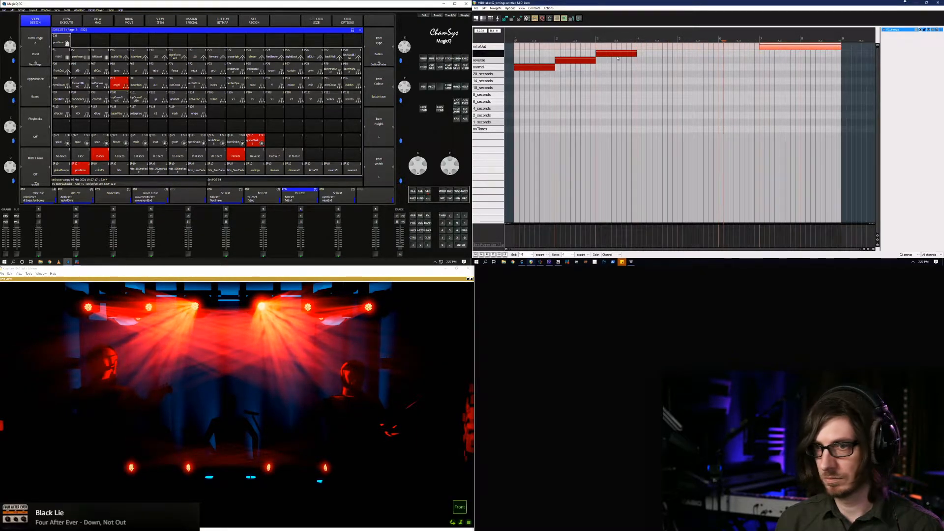
drag(618, 58, 759, 55)
drag(573, 63, 677, 61)
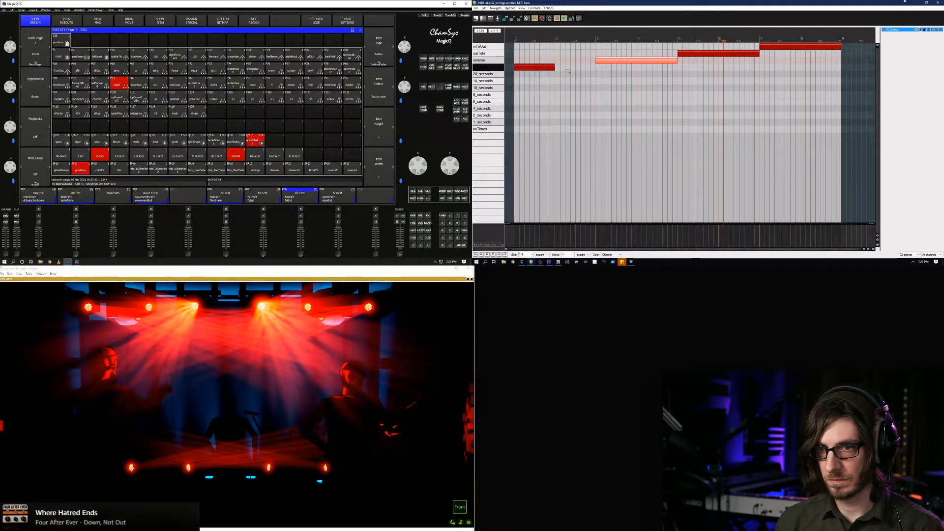
drag(557, 67, 596, 67)
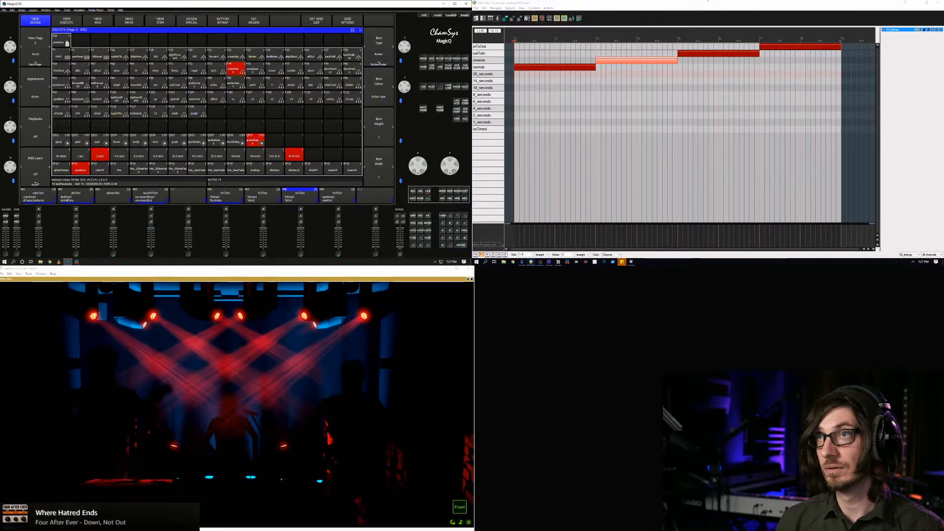
Close the MIDI editor and delete the MIDI item from the timings track
click(876, 26)
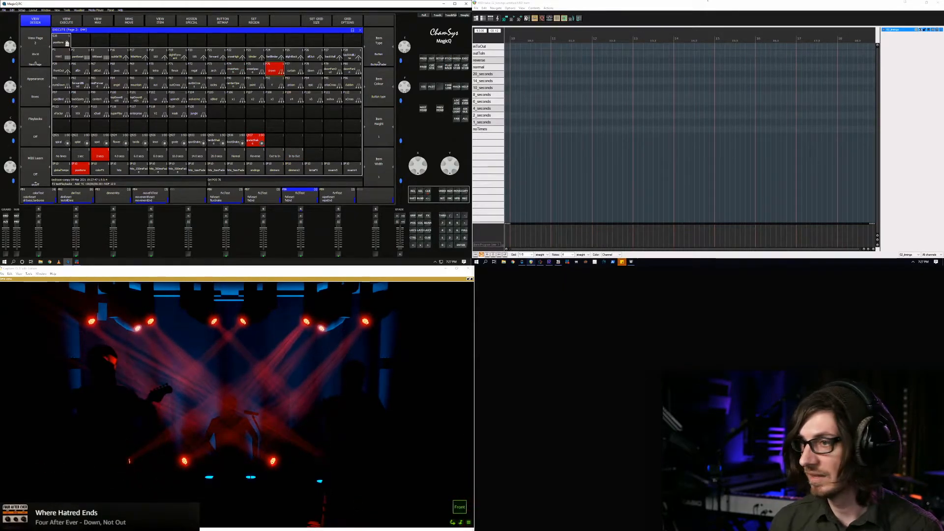
click(707, 2)
key(minus)
key(minus)
key(minus)
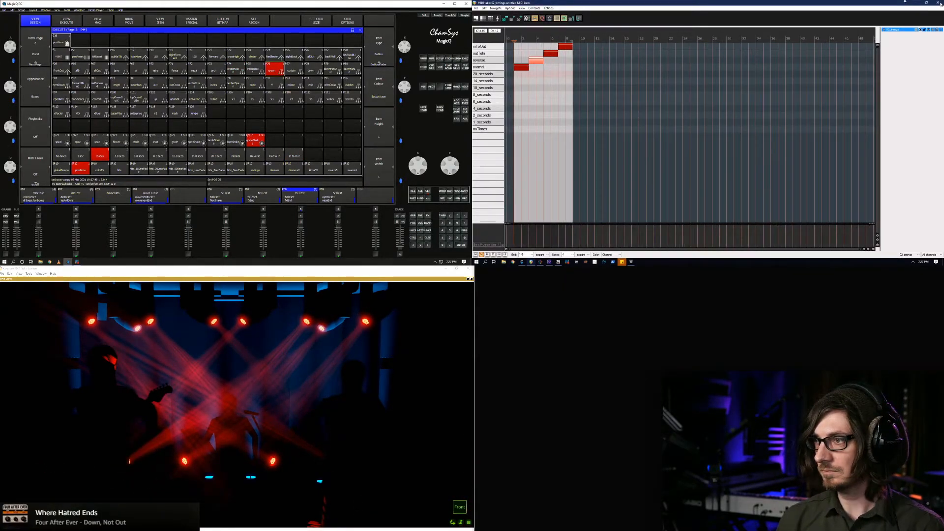
click(938, 3)
click(164, 278)
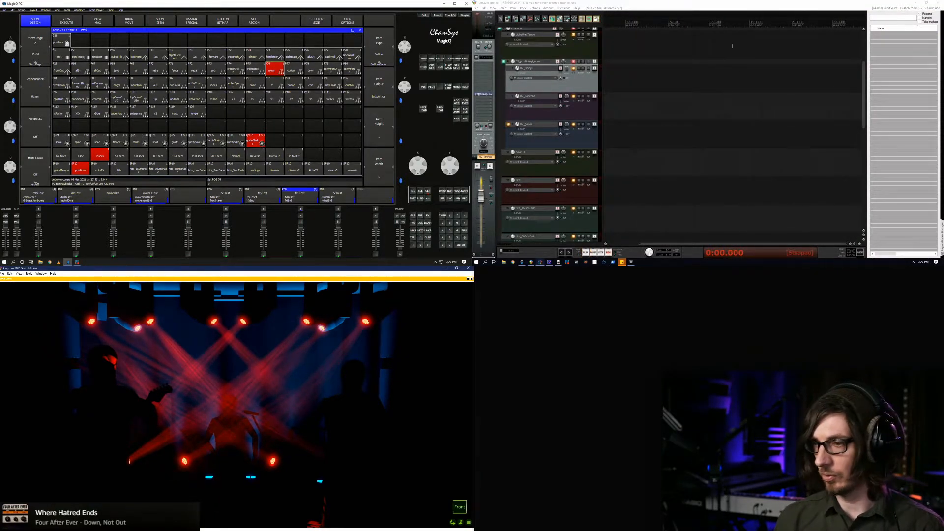
click(644, 81)
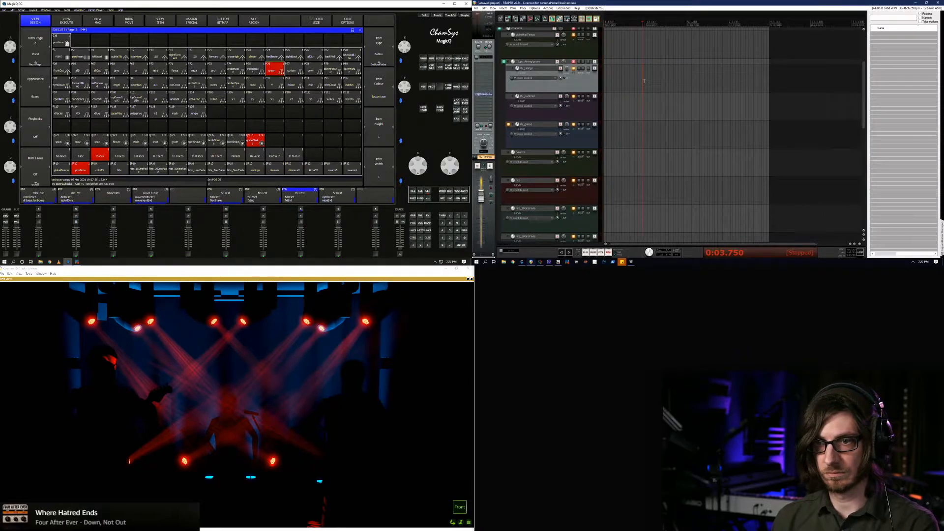
scroll(649, 91, down, 3)
scroll(657, 104, down, 3)
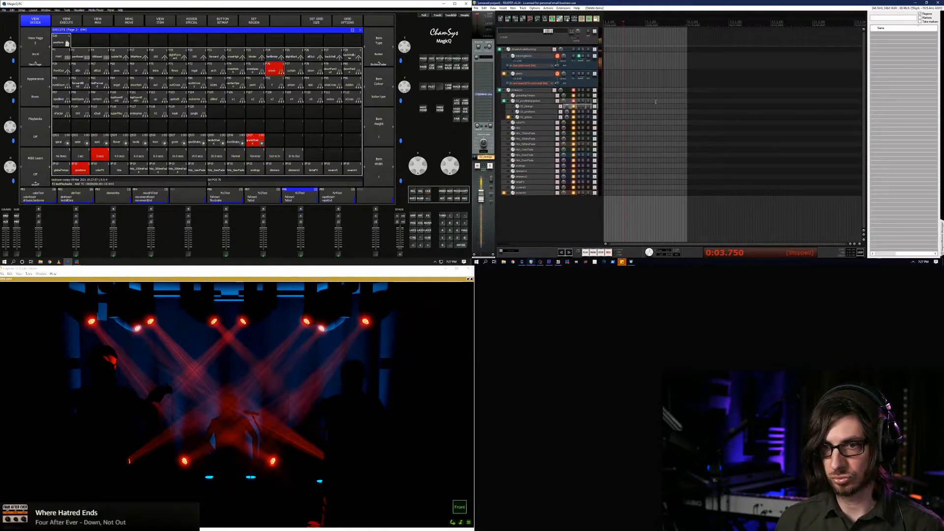
scroll(655, 102, up, 4)
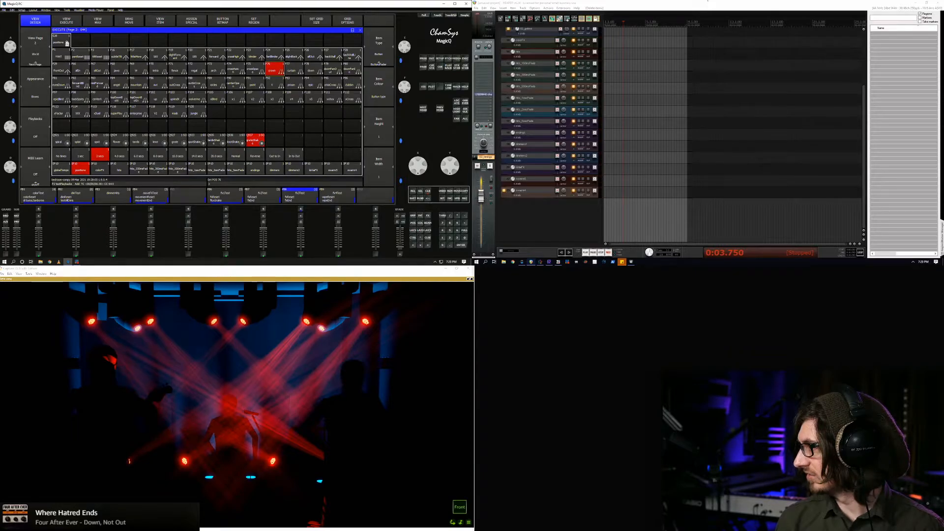
key(alt+m)
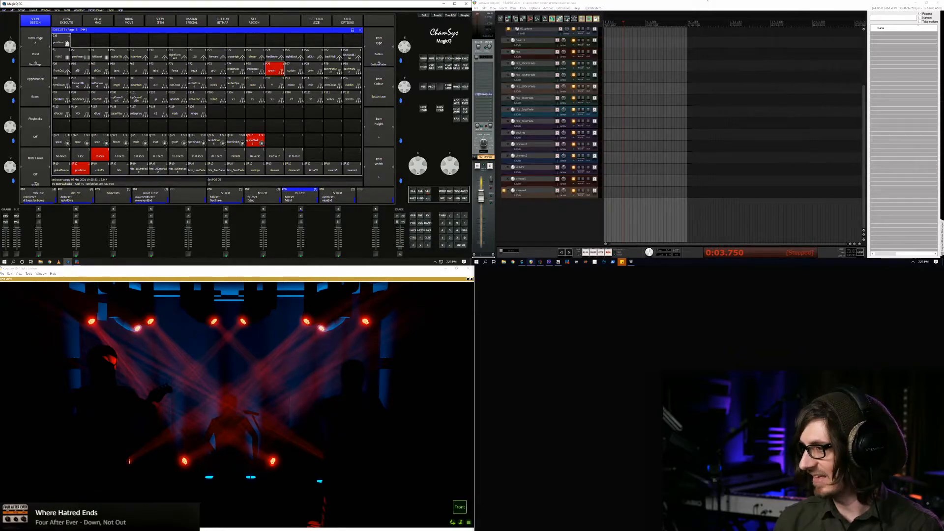
In MagicQ, activate the spot cue with No times and recall two neighbouring position cues in the fourth row of position cues
click(96, 141)
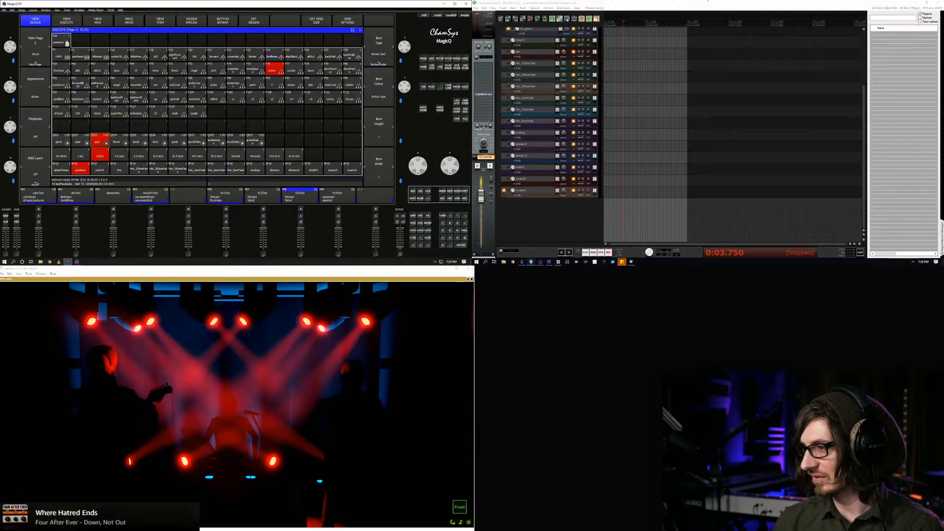
click(61, 156)
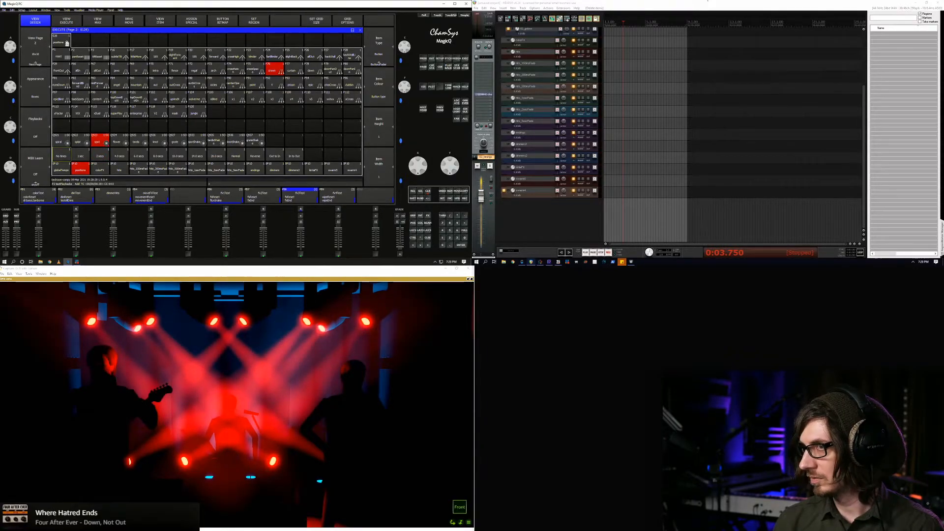
click(97, 99)
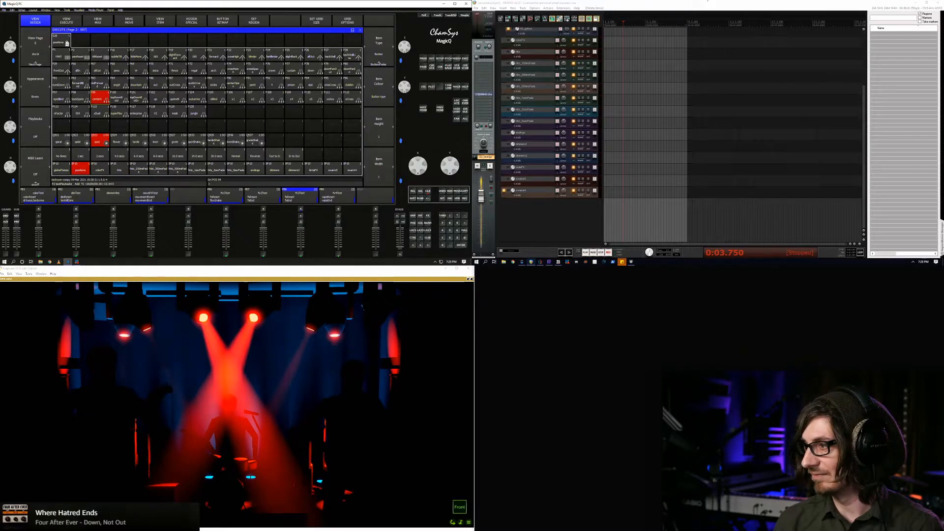
click(117, 98)
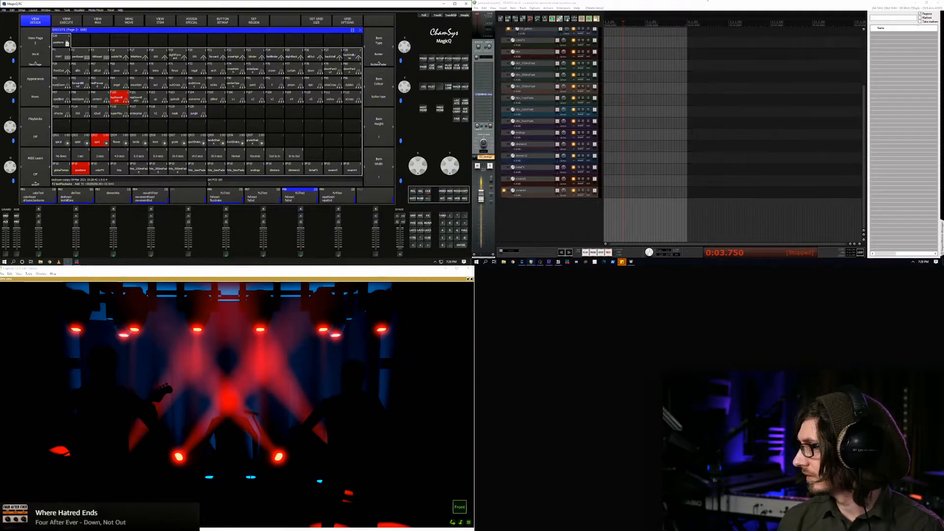
Open the Cue Store, go to the colour cues and activate a two-tone red and blue cue
key(alt+q)
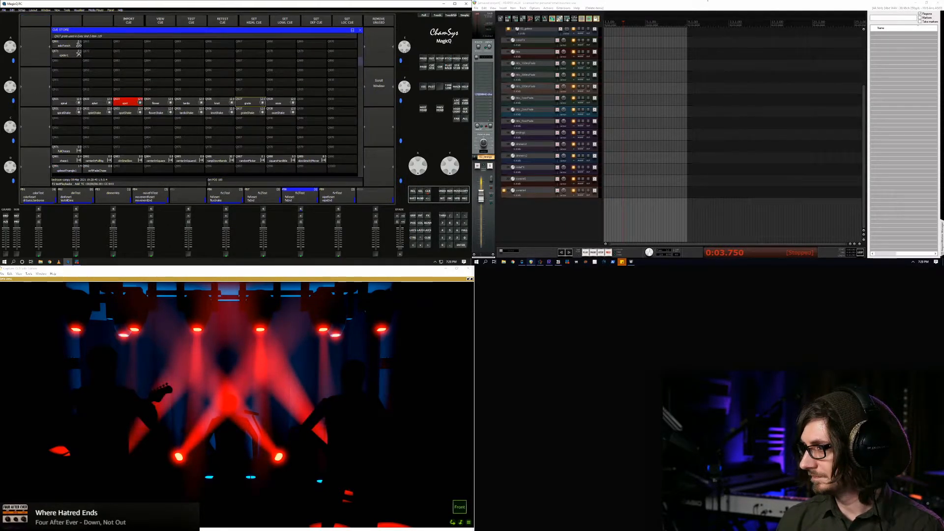
key(Page_Up)
key(Page_Up)
key(Page_Up)
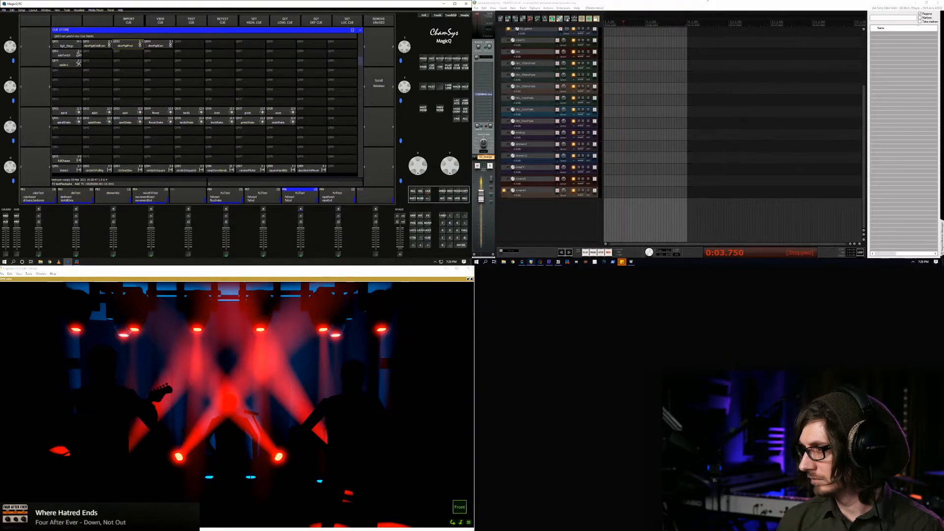
key(Page_Up)
key(Page_Up)
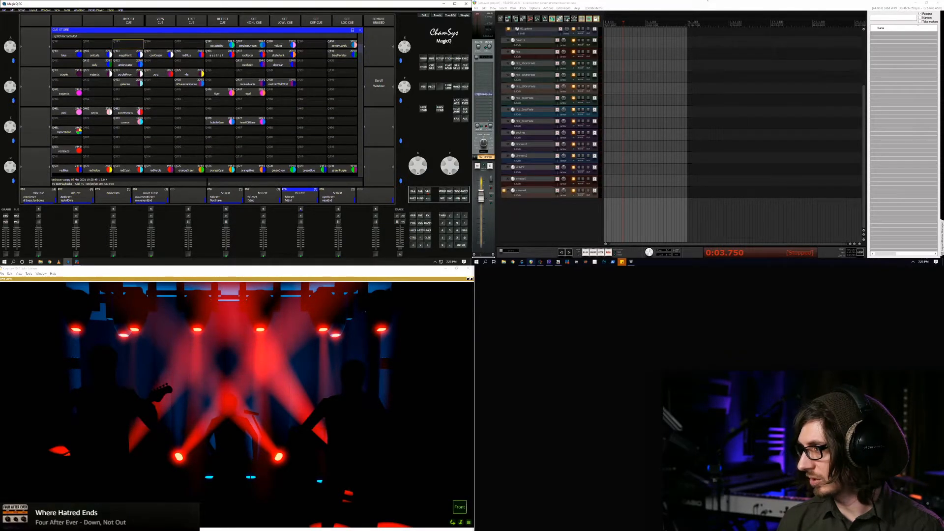
click(217, 83)
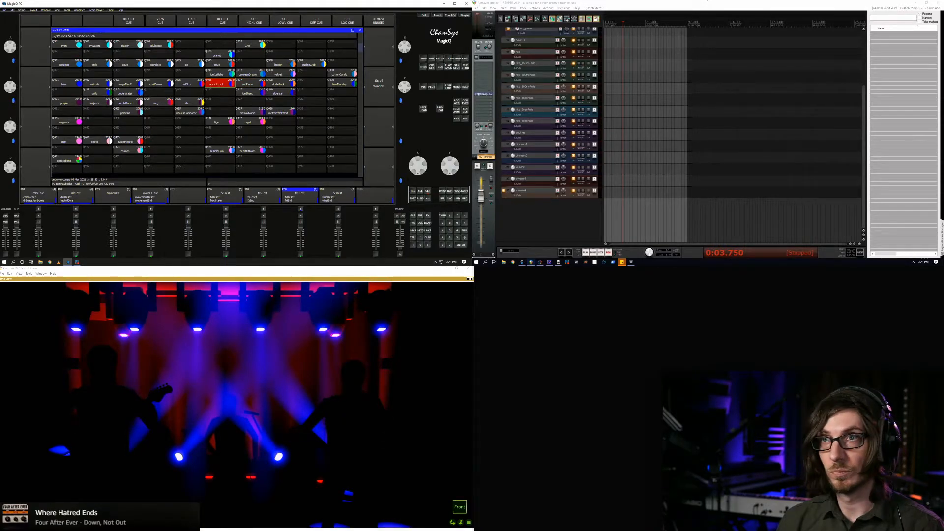
Go back to the dimmer cues at the start of the Cue Store and toggle them to leave only floor par and front dimmers active
key(Page_Up)
key(Page_Up)
key(Page_Up)
key(Page_Up)
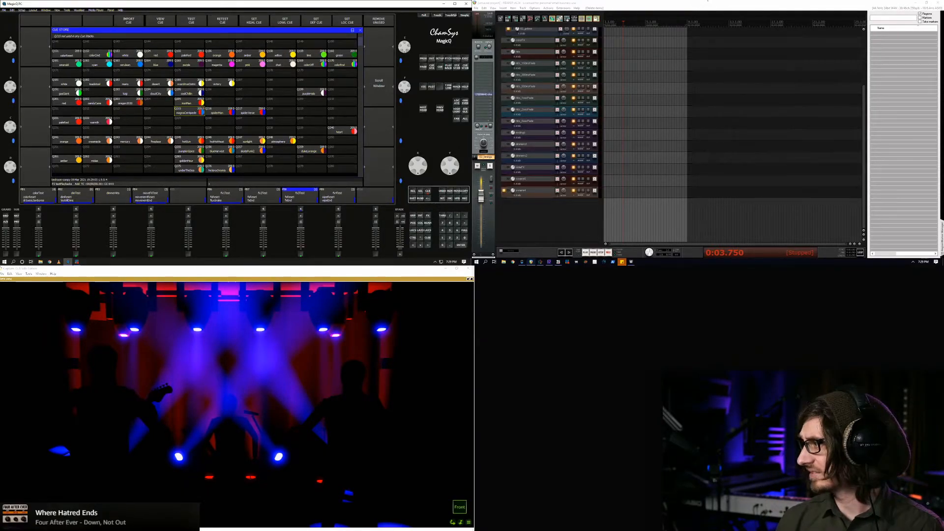
scroll(204, 104, up, 5)
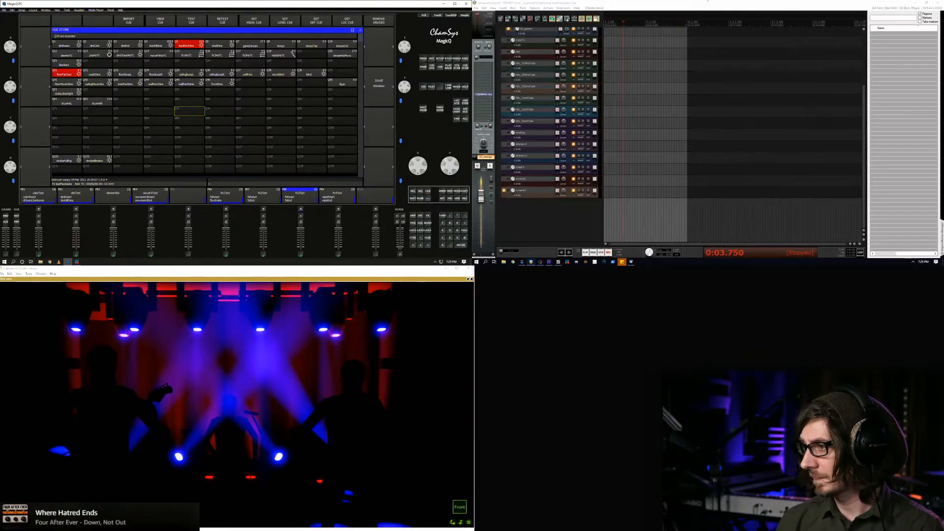
click(64, 72)
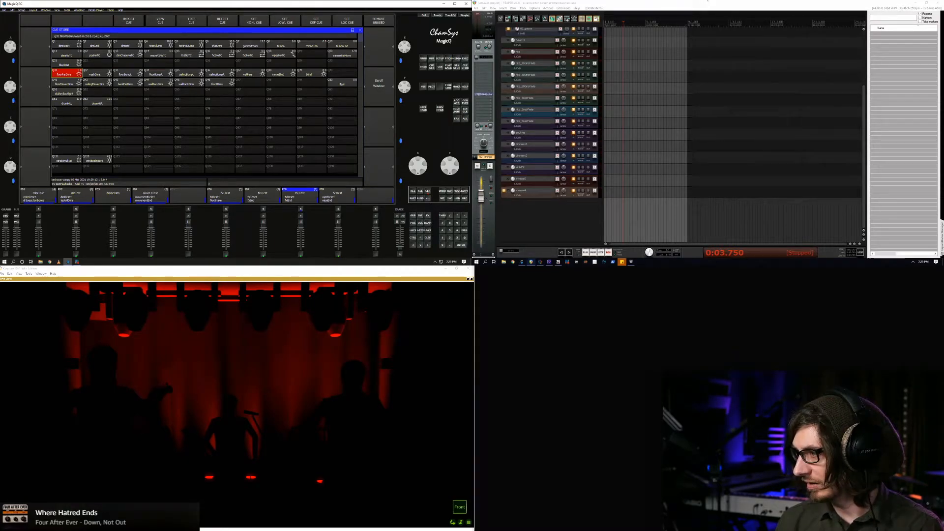
click(95, 74)
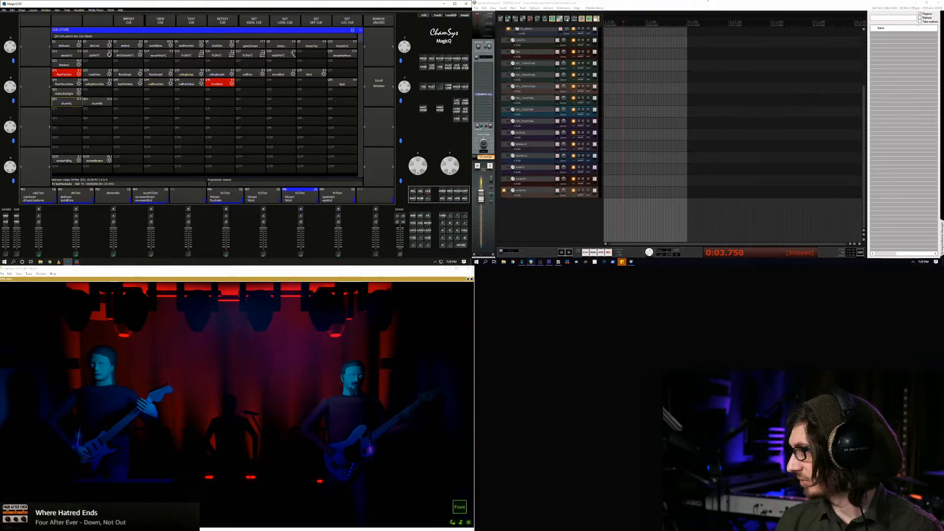
List the individual heads in the Group window, select the first drum Thin Par64 and raise its intensity to light the drummer
key(alt+i)
key(alt+g)
key(Down)
key(Down)
key(Down)
key(Down)
key(Down)
key(Down)
key(Down)
key(Down)
key(Down)
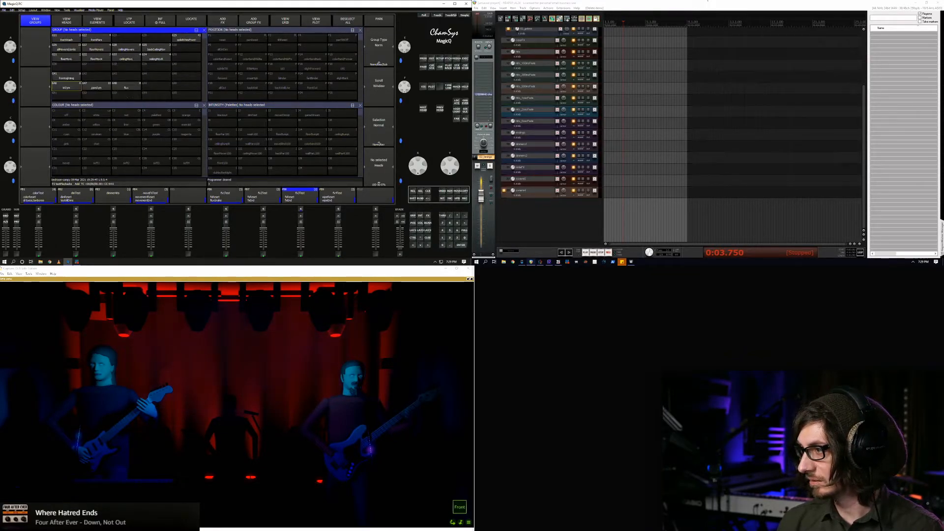
click(66, 20)
scroll(127, 67, down, 5)
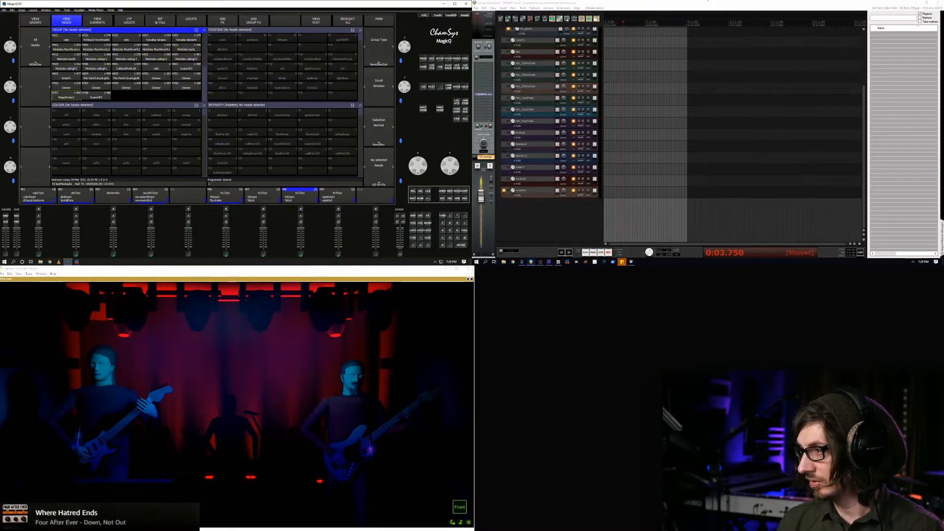
click(97, 76)
scroll(418, 165, up, 9)
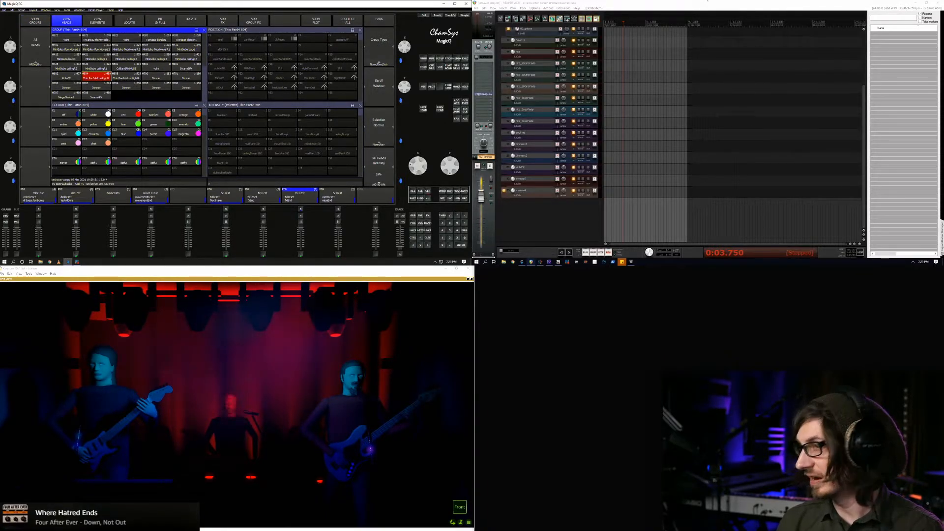
scroll(418, 165, up, 5)
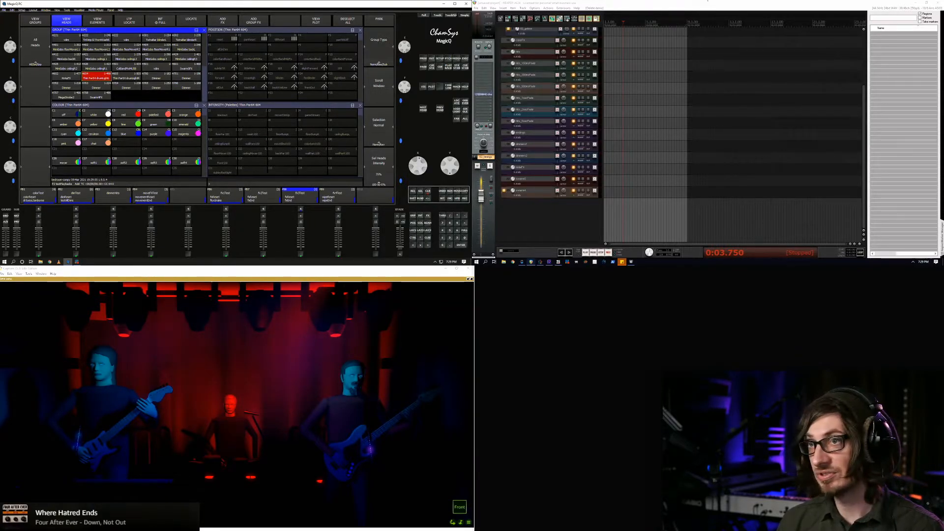
Select the second drum Thin Par64 and raise its intensity to light the drummer from the other side
click(127, 78)
scroll(418, 165, up, 3)
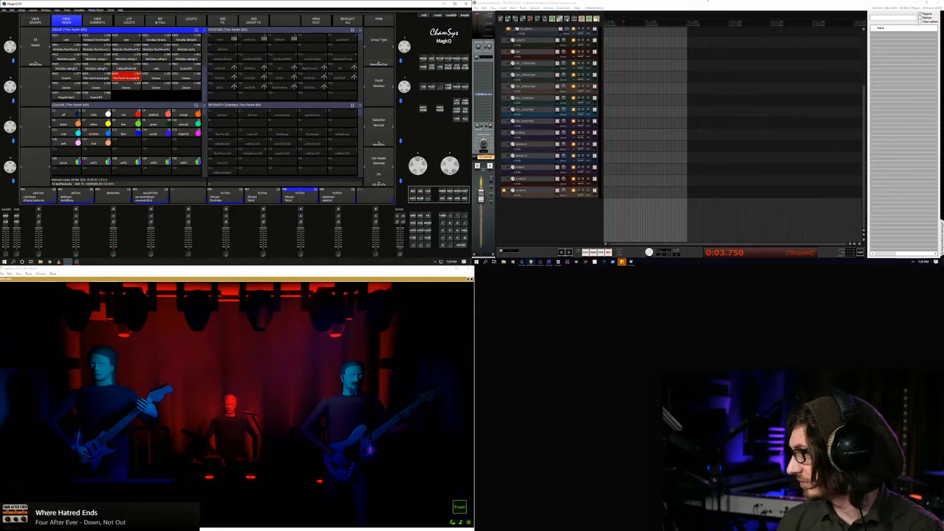
scroll(418, 166, up, 3)
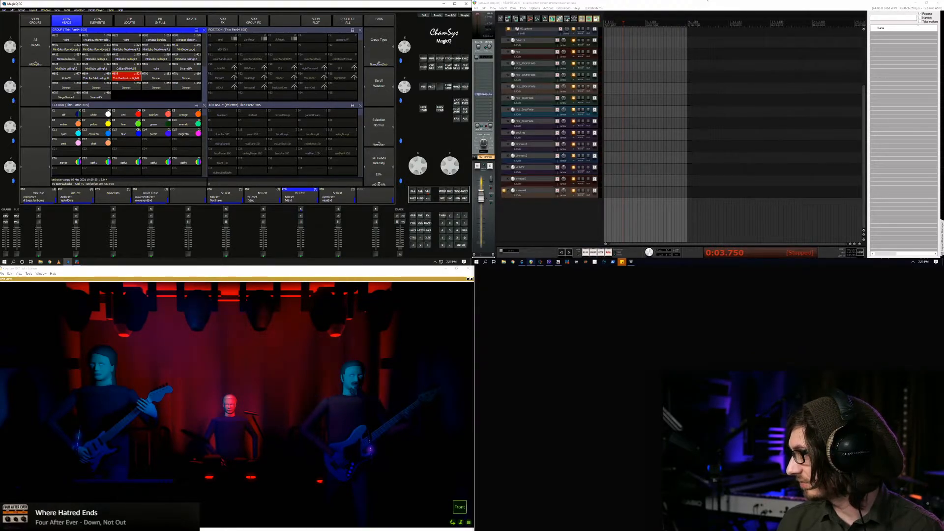
scroll(378, 143, down, 1)
scroll(379, 143, up, 1)
Record the programmed drum lights into the empty Cue Store slot below the floor and ceiling dimmer cues, named drumFrontLight
key(F12)
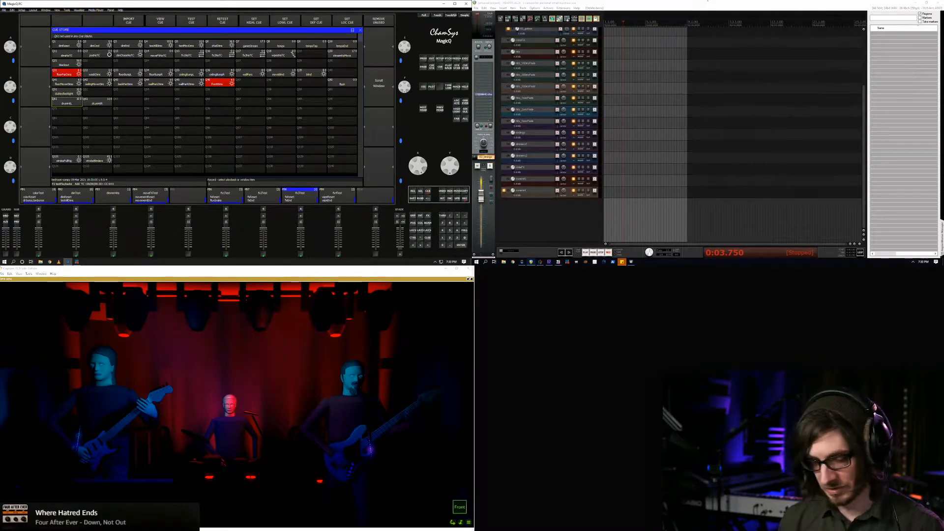
text(drummer)
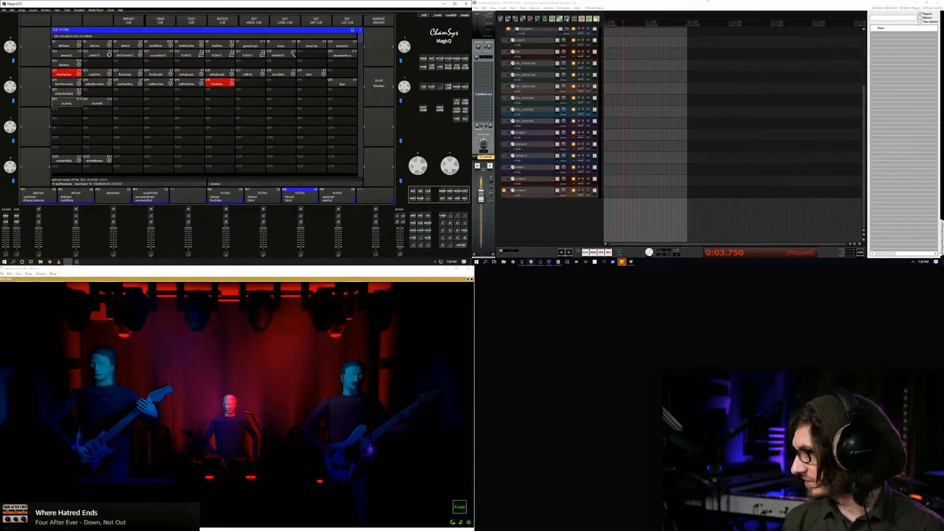
key(BackSpace)
text(Light)
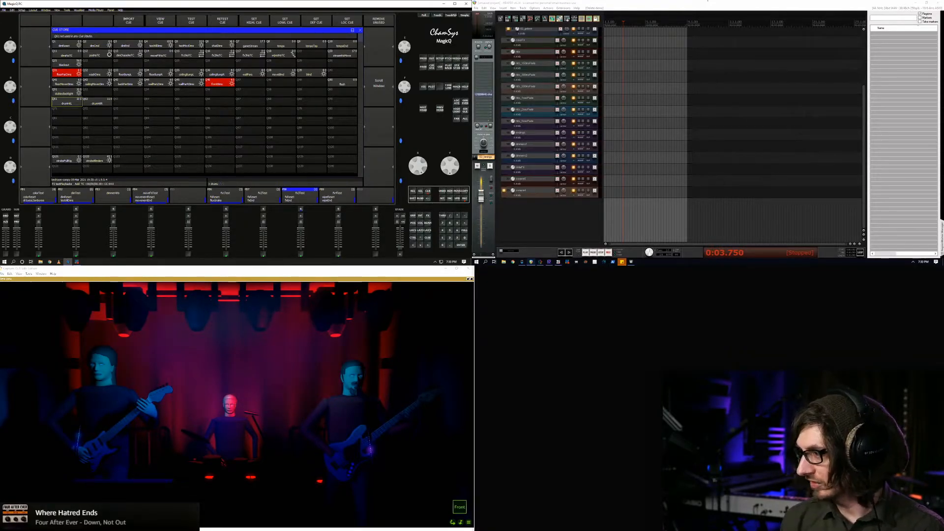
text(frontLight)
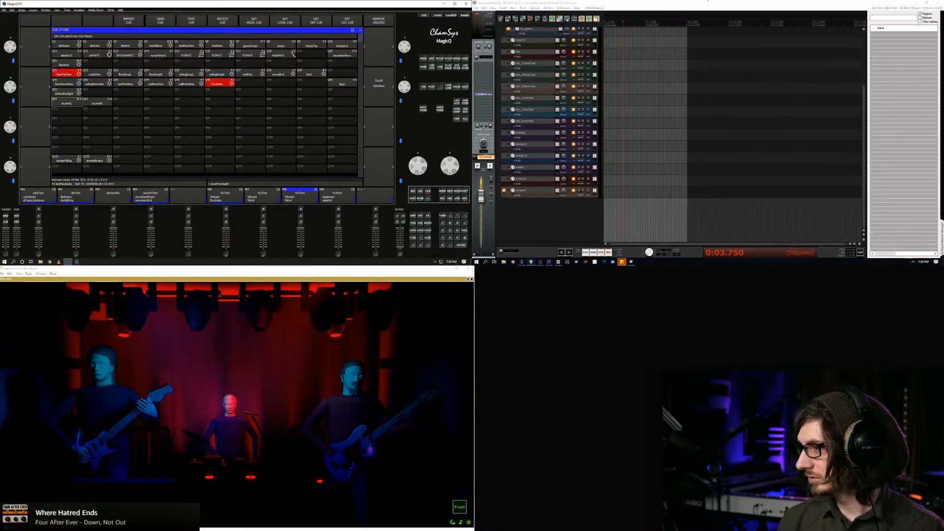
click(97, 92)
click(128, 102)
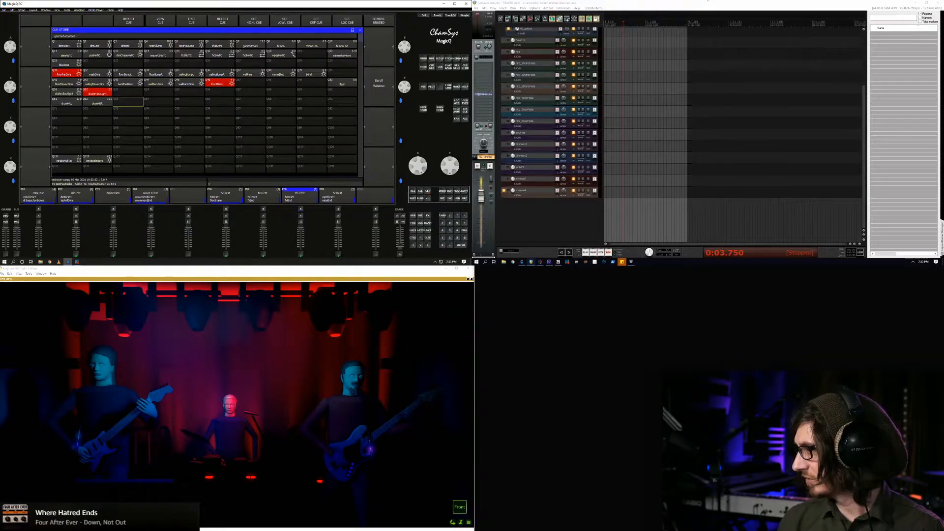
Toggle the drumFrontLight cue on and off repeatedly to check its effect on the drummer
click(97, 92)
click(98, 92)
click(97, 92)
click(97, 92)
click(97, 93)
click(97, 93)
click(98, 93)
click(98, 93)
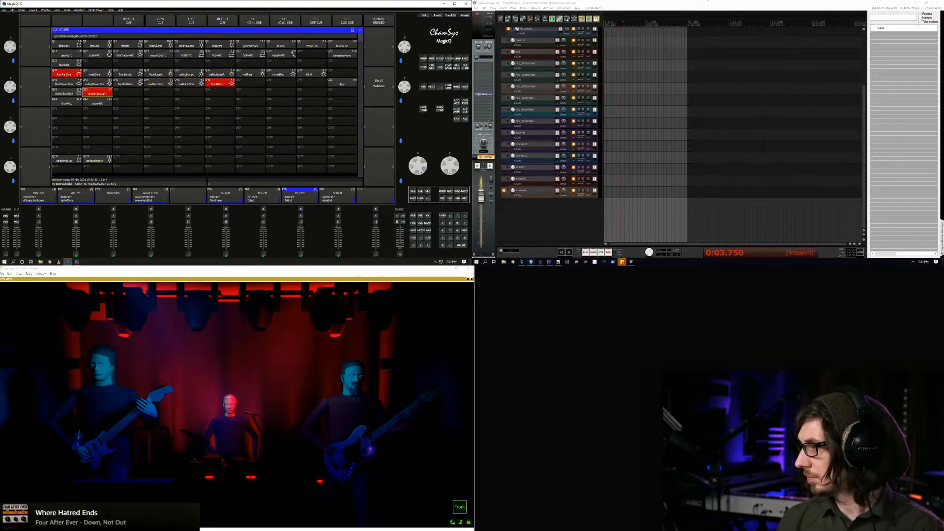
Test the last cue in the second block of dimmer cues and the wall cue two places before it
click(309, 74)
click(310, 74)
click(310, 74)
click(310, 74)
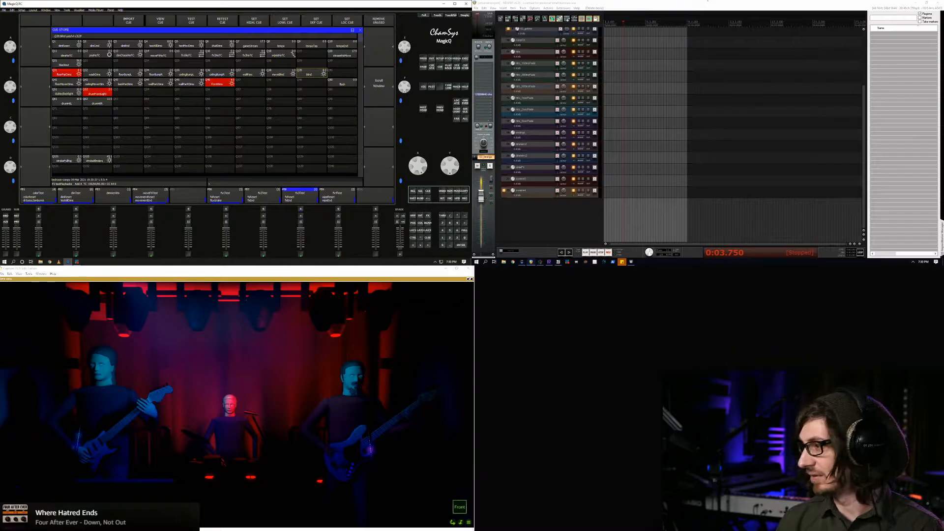
click(249, 74)
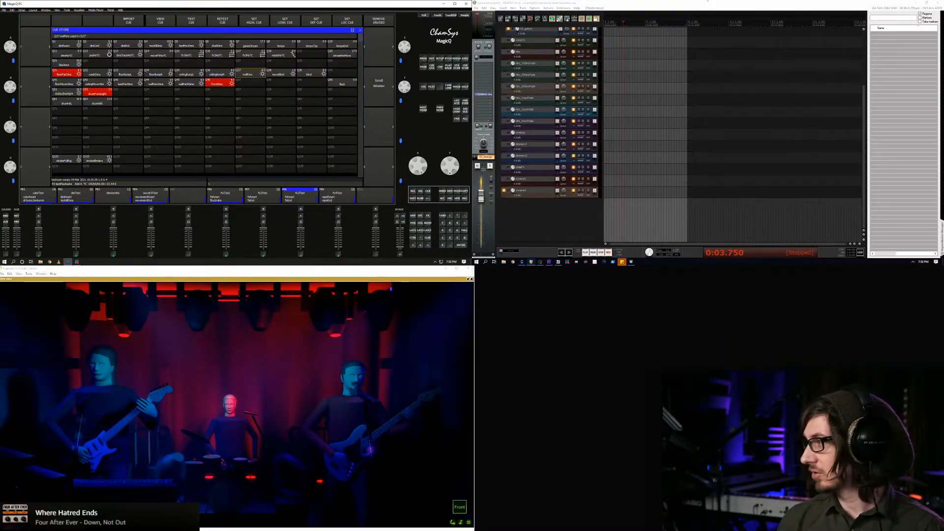
Open the last page of the Execute window and activate the red item in its first colour group
key(alt+e)
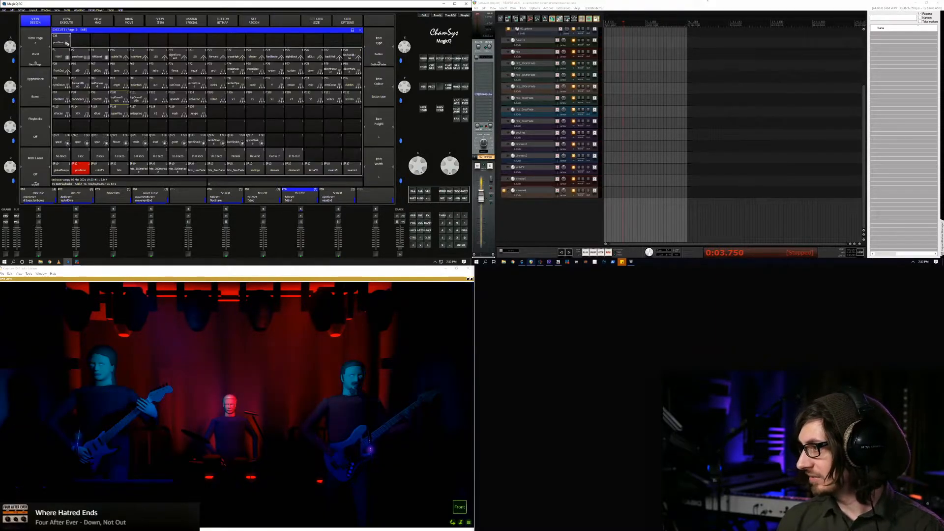
click(352, 169)
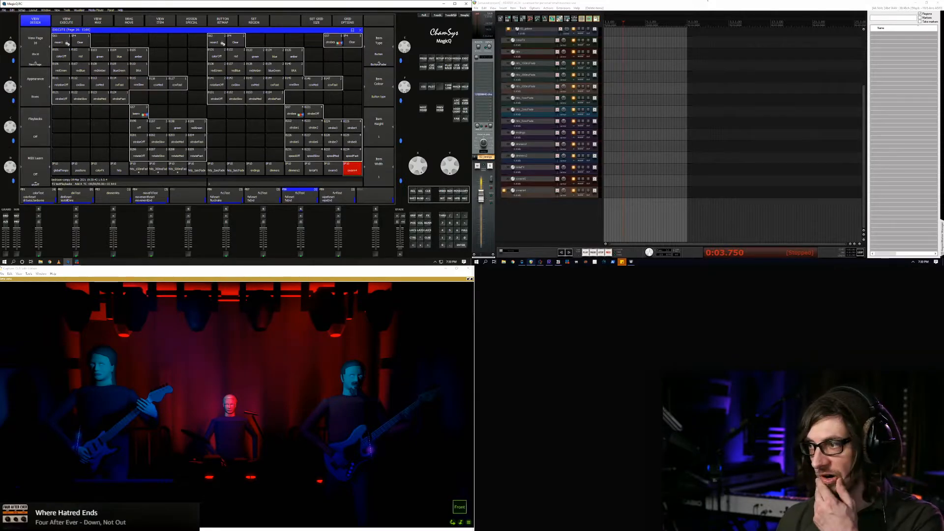
click(81, 56)
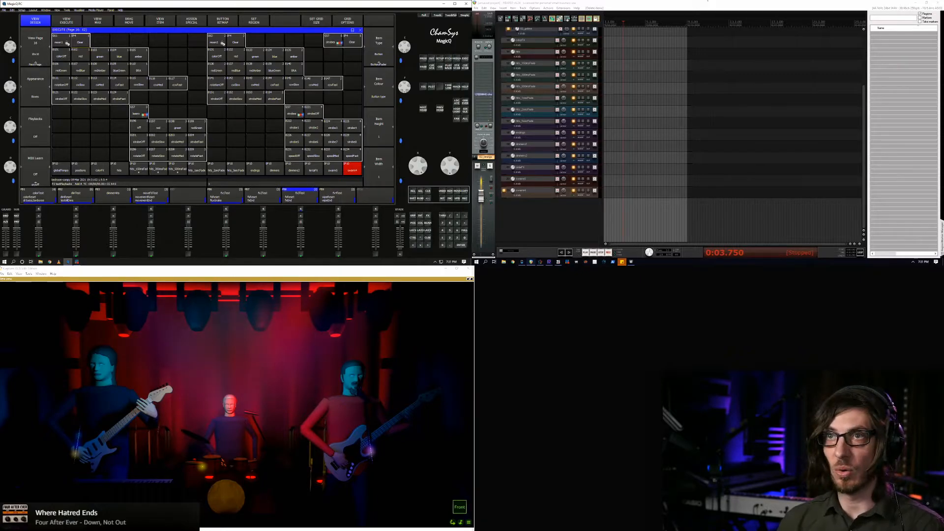
click(468, 435)
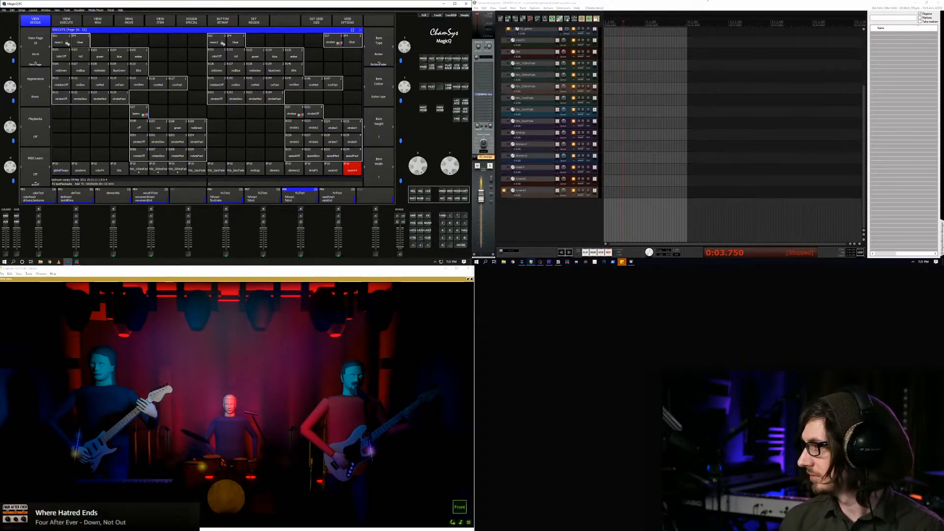
Examine the MIDI note automations in the Macro window down to the end of the list
key(alt+m)
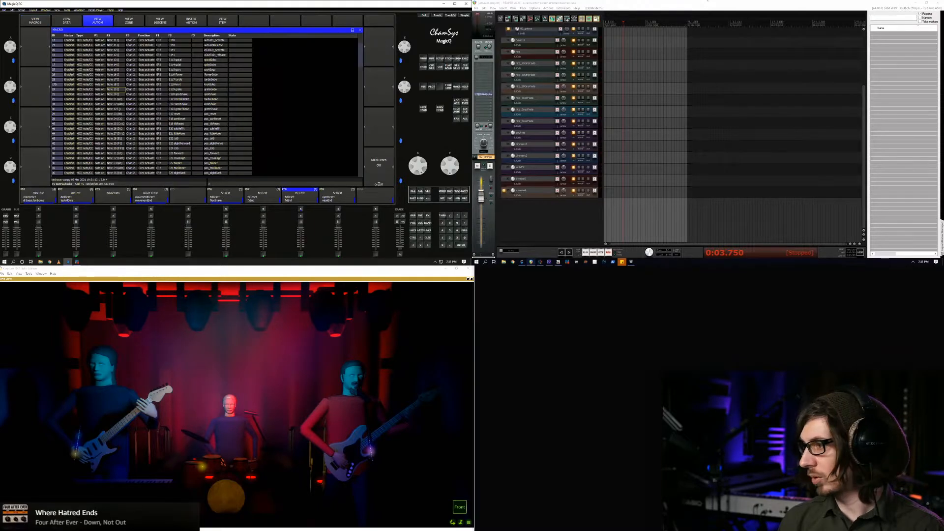
key(Down)
key(Down)
key(Down)
key(Down)
key(Down)
key(Down)
key(Down)
key(Down)
key(Down)
key(Down)
key(Down)
key(Down)
key(Down)
key(Down)
key(Down)
key(Down)
key(Down)
key(Down)
key(Down)
key(Down)
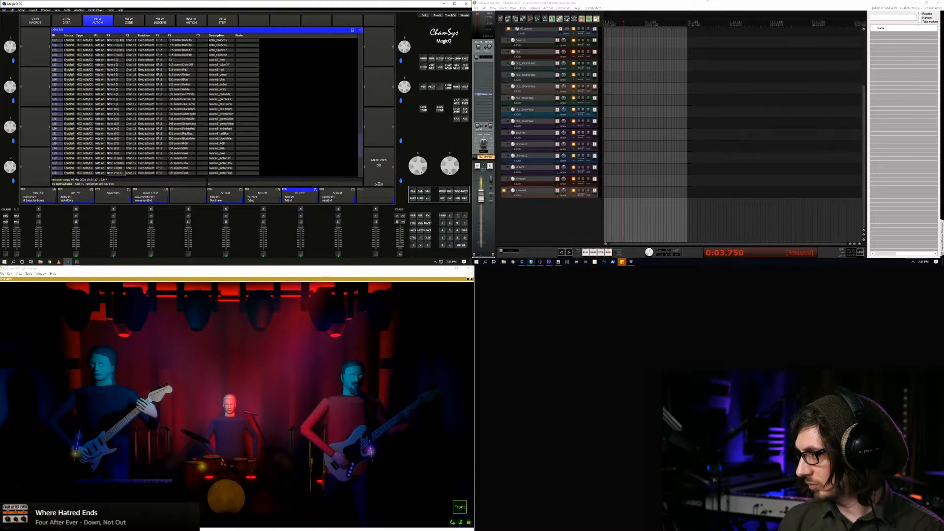
Save the show under its current name, overwriting the existing file
key(ctrl+s)
key(Return)
key(Return)
key(Return)
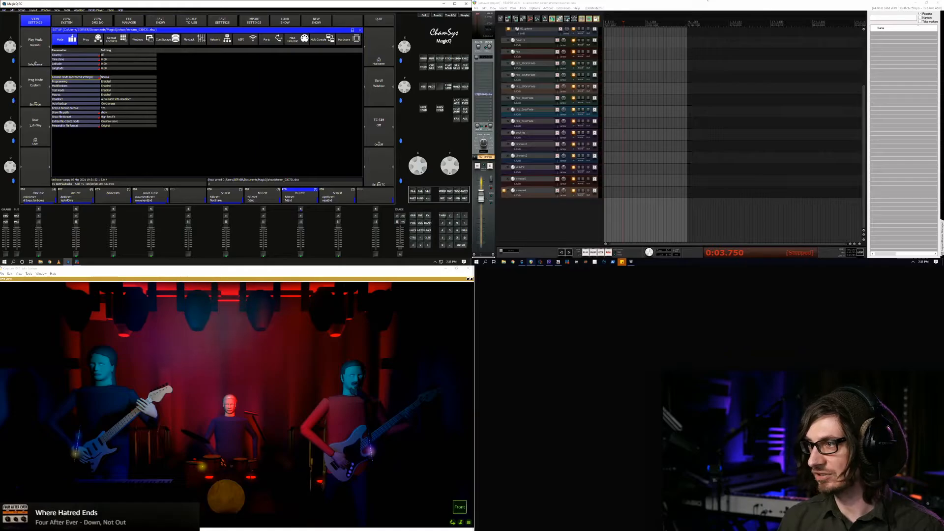
Save a copy of the show under the new name stream2021_030921
key(alt+f)
key(Down)
key(Down)
key(Return)
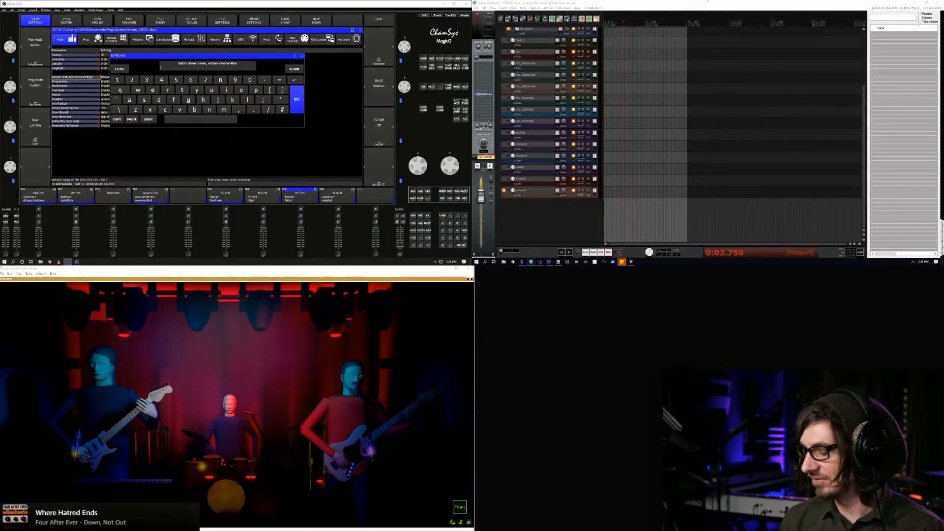
text(stream2021_)
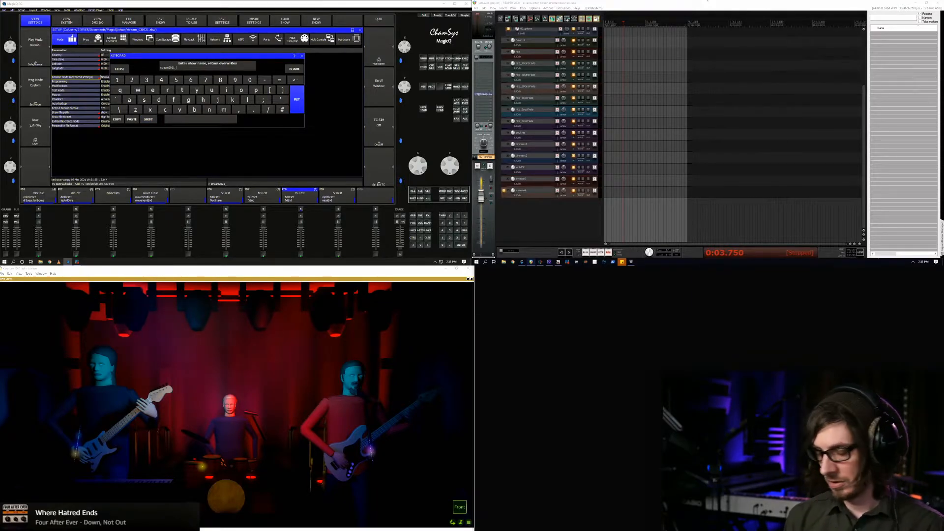
text(030921)
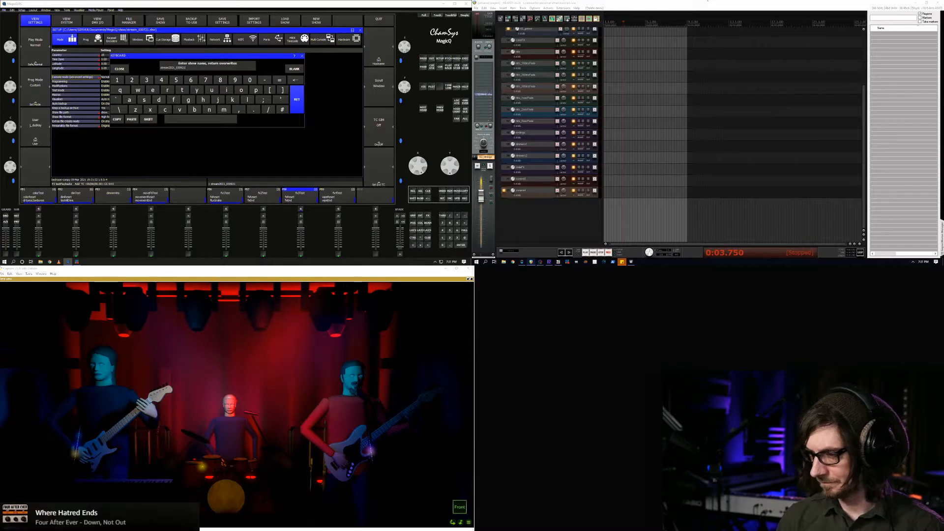
click(708, 1)
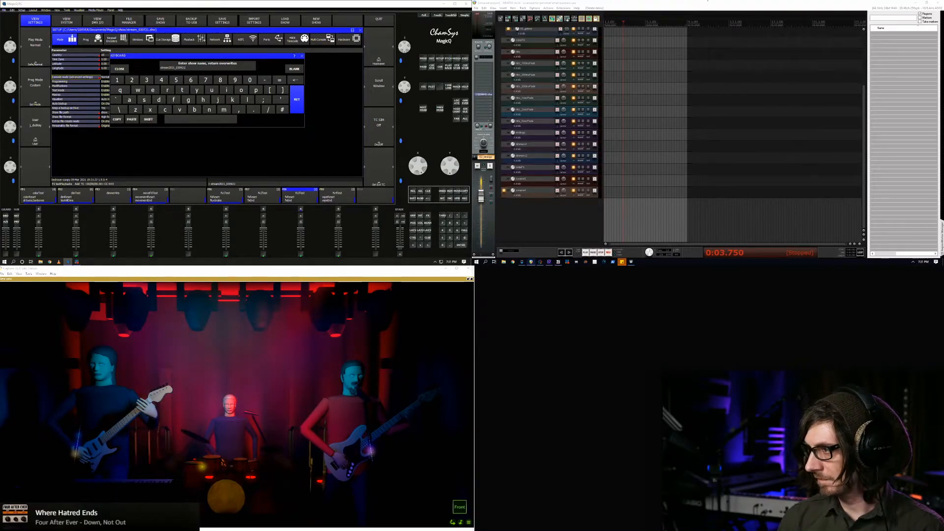
text(0921)
key(Return)
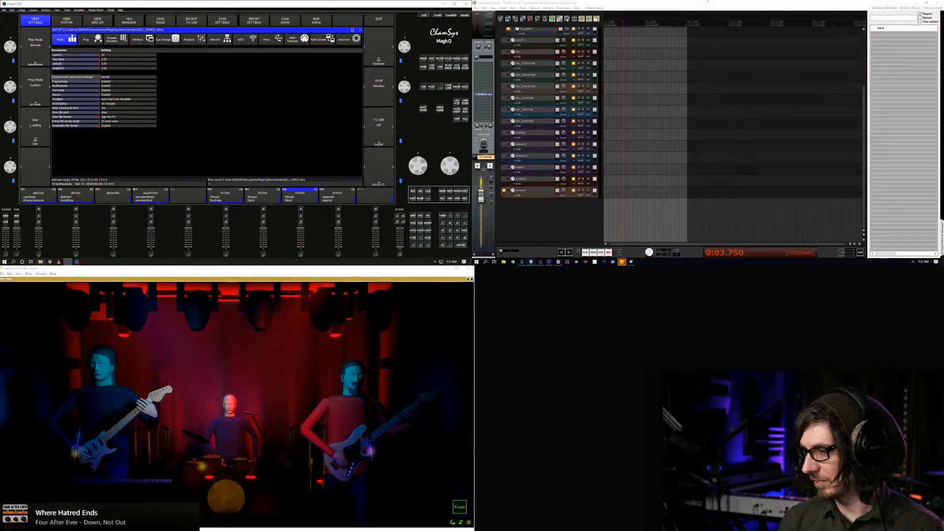
Switch to File Explorer and open the MagicQ show folder, starting from the location of a recent show file
click(40, 262)
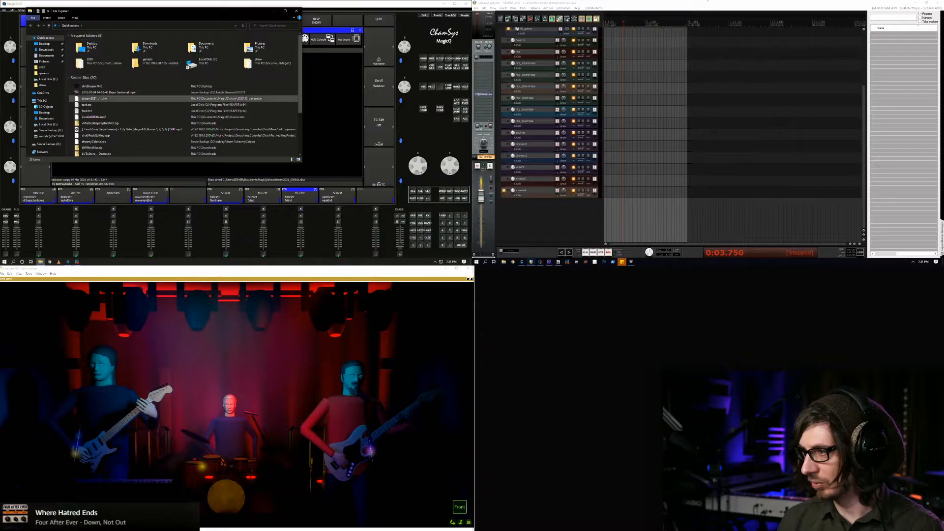
right_click(100, 99)
click(119, 169)
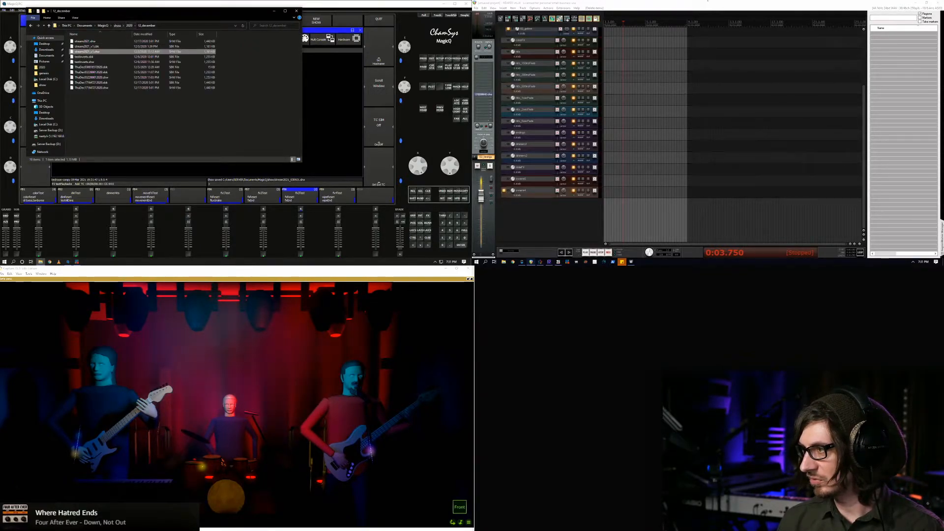
click(117, 25)
Move the three stream_030721 files from the show folder into the 2021 folder
scroll(123, 108, down, 1)
click(89, 134)
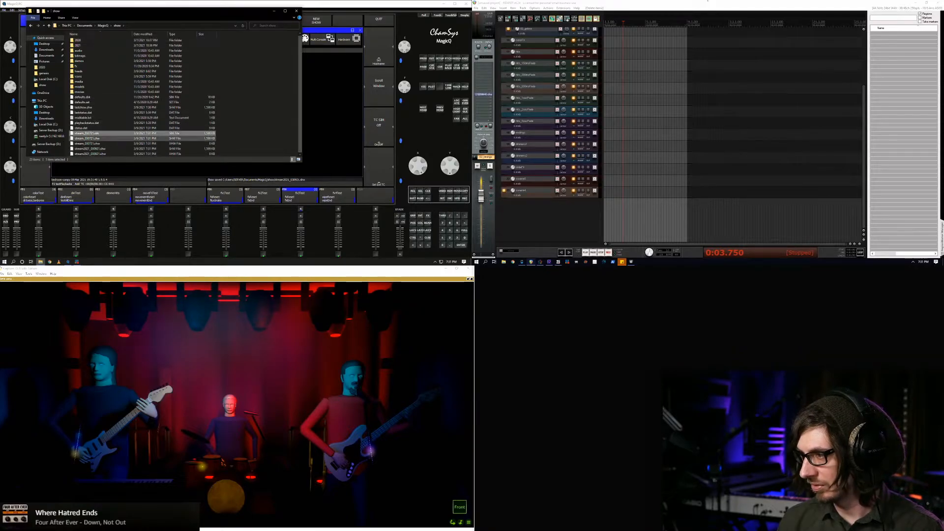
ctrl+click(87, 138)
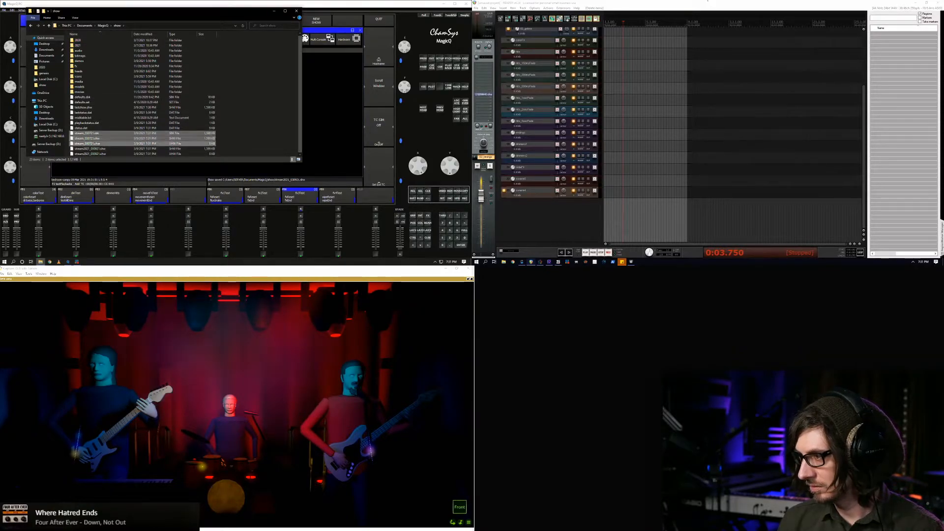
ctrl+click(87, 144)
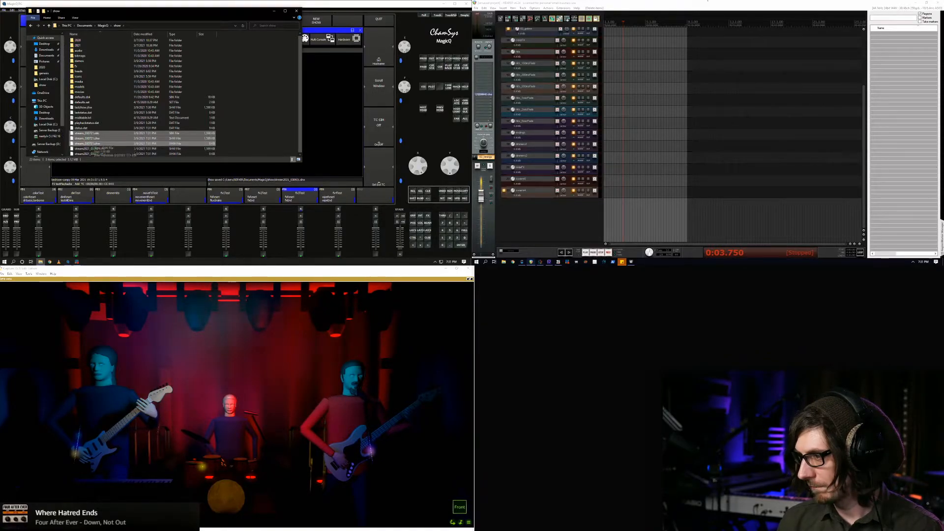
drag(88, 143, 79, 46)
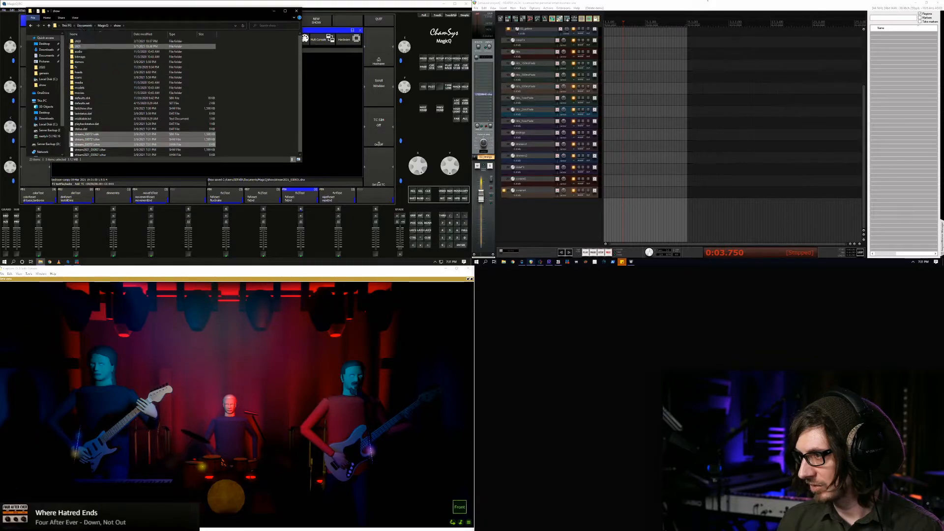
Move the three stream_030721 files from the 2021 folder into its 03_march subfolder and open that subfolder
double_click(78, 46)
drag(76, 79, 79, 51)
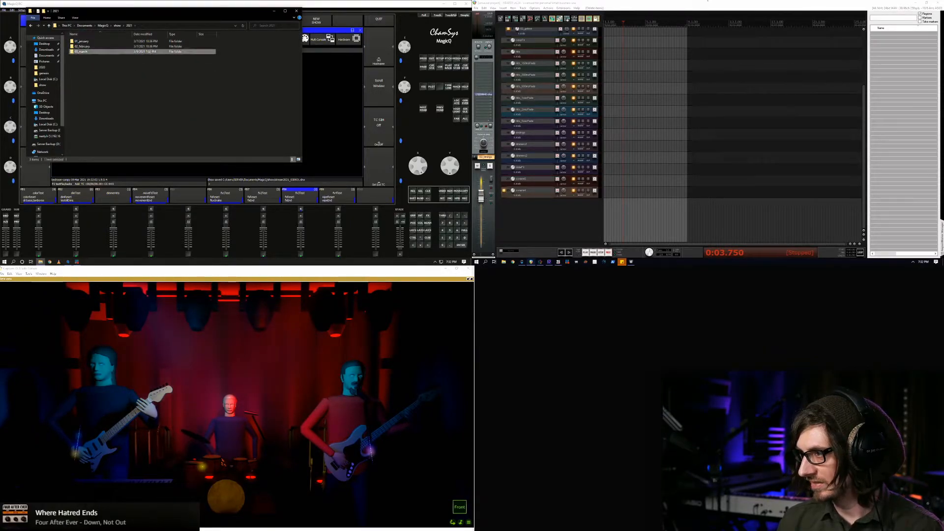
double_click(79, 51)
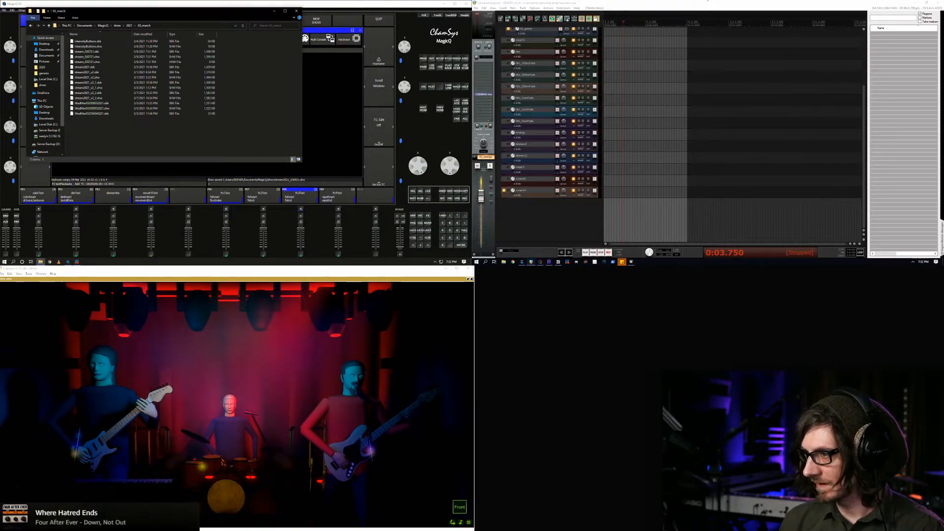
Create a folder named 0302 inside 03_march and move the two thisWeek show files into it
right_click(97, 126)
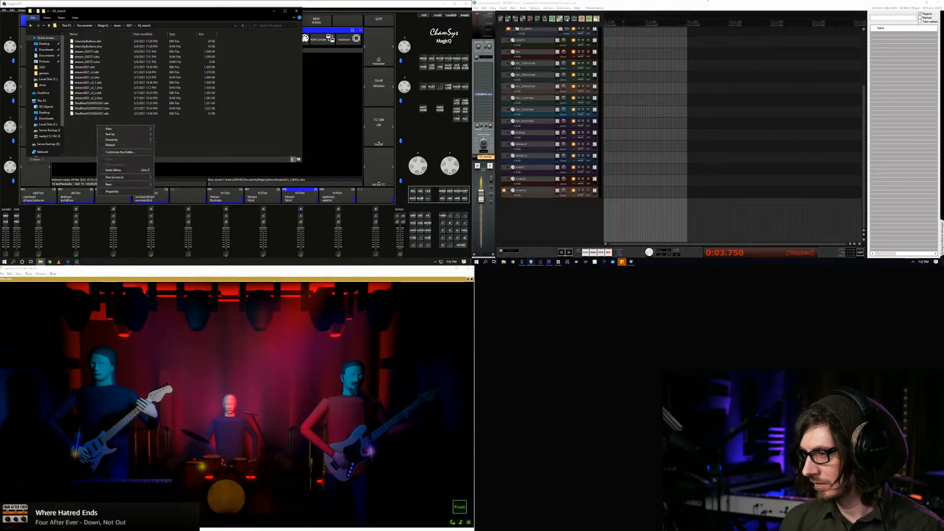
mouse_move(113, 184)
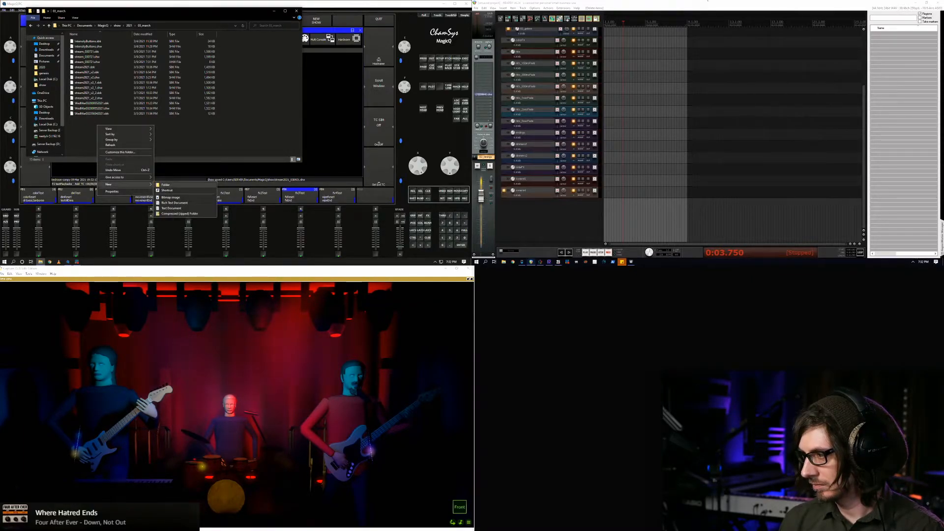
click(170, 185)
text(0309)
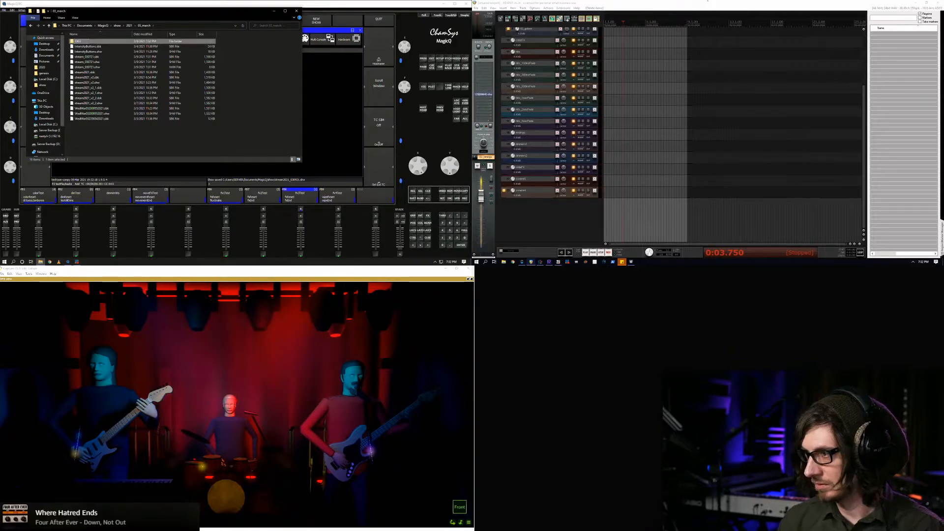
key(Return)
drag(84, 129, 83, 44)
Create a folder named 0307 inside 03_march and move the three stream_030721 files into it
right_click(112, 126)
mouse_move(123, 185)
click(209, 186)
text(0310)
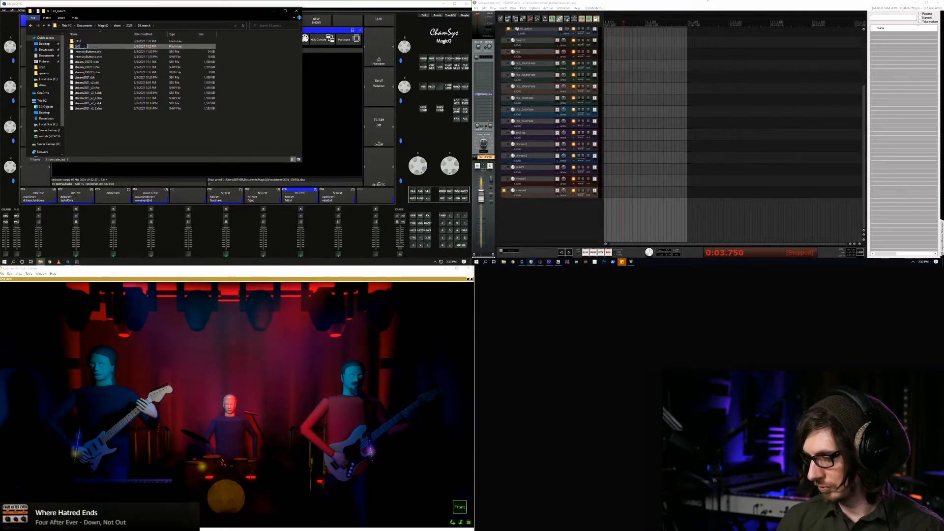
key(Return)
click(88, 62)
shift+click(87, 66)
shift+click(87, 71)
drag(87, 72, 77, 42)
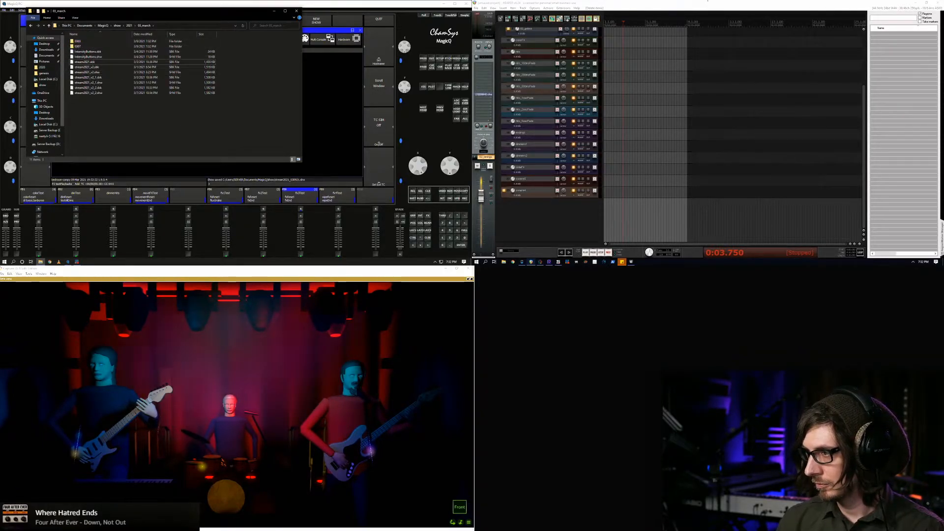
Create a folder named _old inside 03_march and move the remaining loose show files into it
right_click(100, 111)
mouse_move(128, 170)
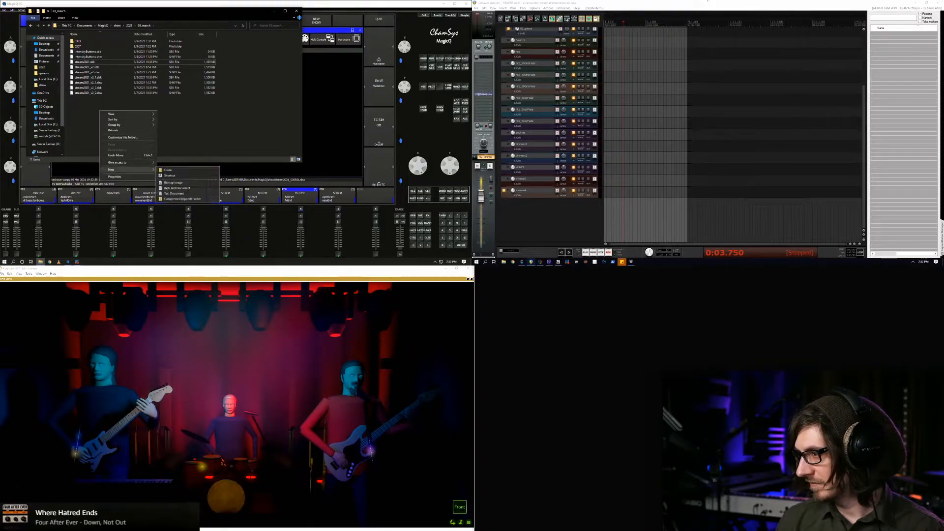
click(167, 170)
text(_old)
drag(125, 132, 77, 42)
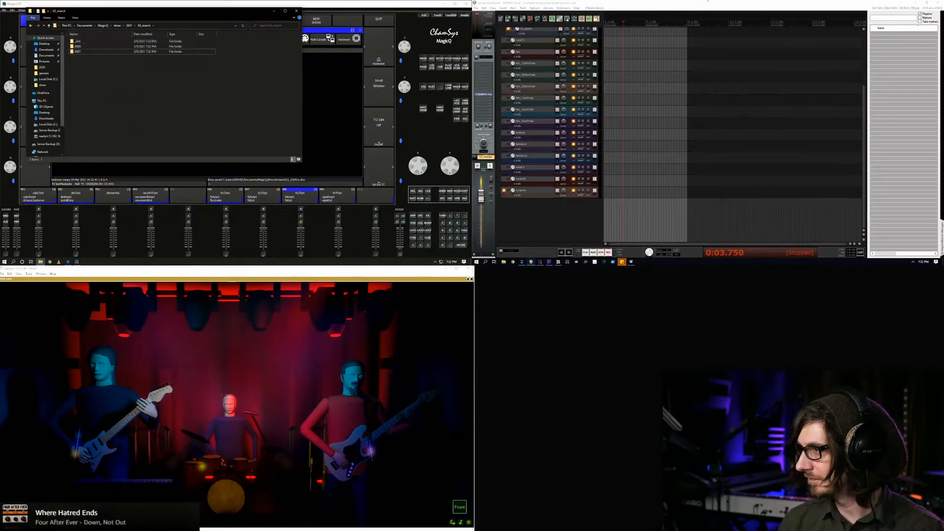
Move the _old folder from 03_march up into the 2021 folder and return to the 2021 folder
click(129, 25)
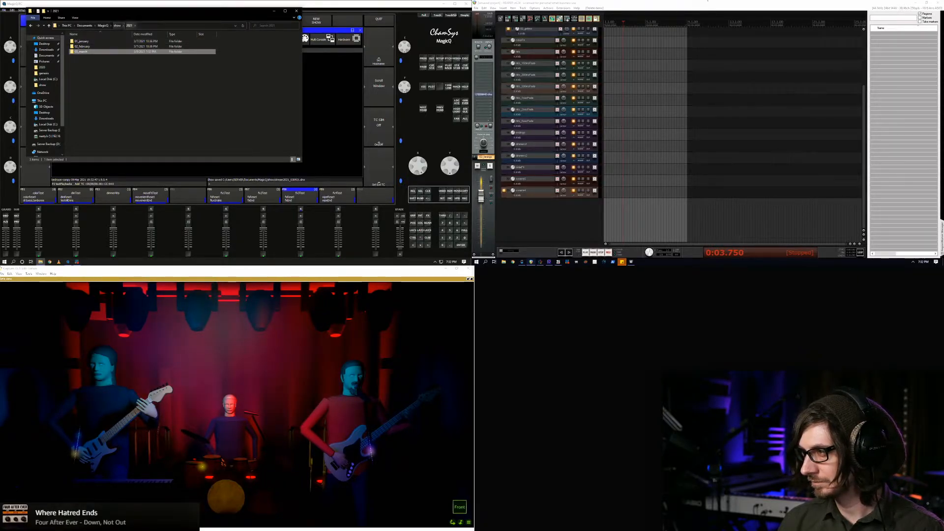
double_click(81, 51)
drag(77, 41, 129, 25)
click(129, 25)
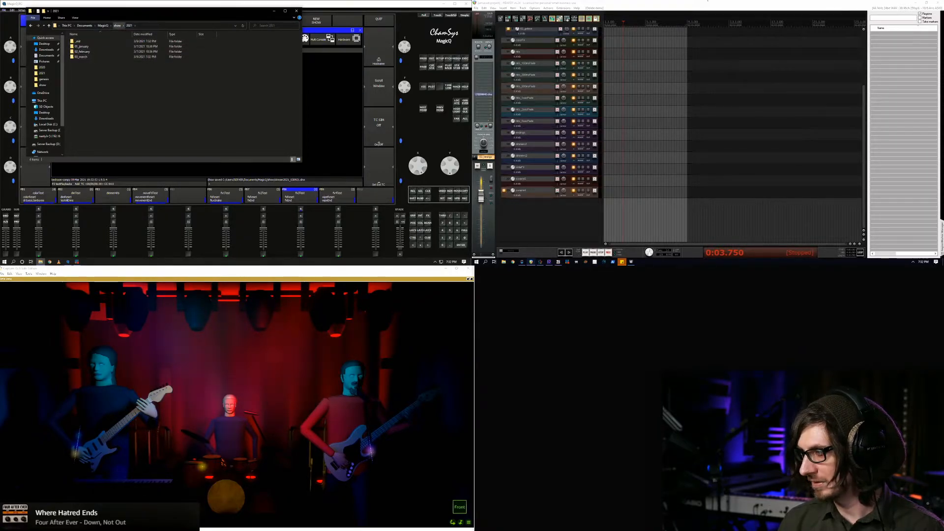
Close File Explorer and save the MagicQ show under the name stream_030921
click(297, 11)
click(161, 20)
text(stream)
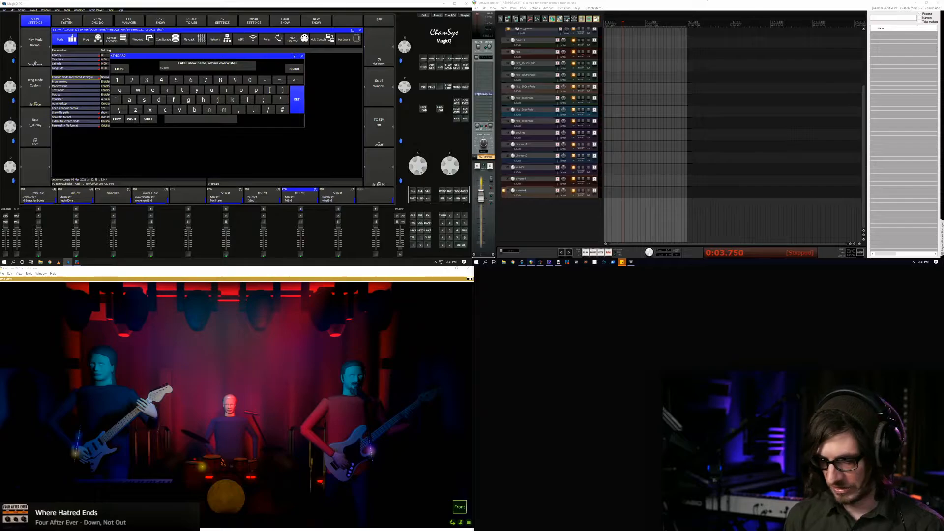
text(_030921)
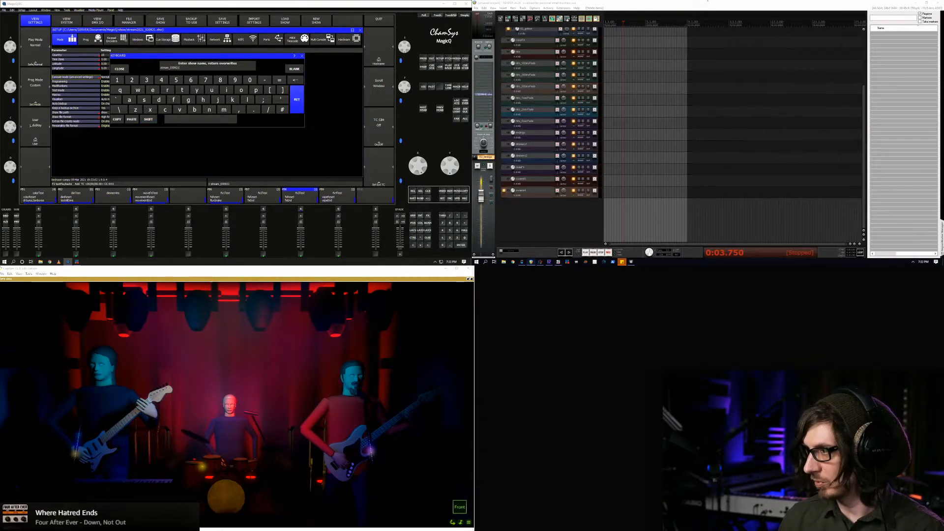
key(Return)
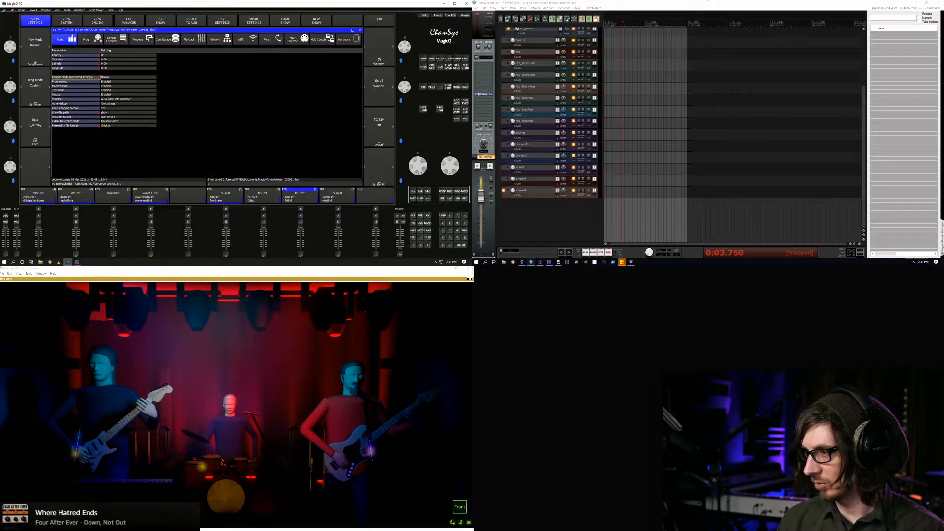
Create a new folder named _showFiles in the MagicQ show folder
click(285, 21)
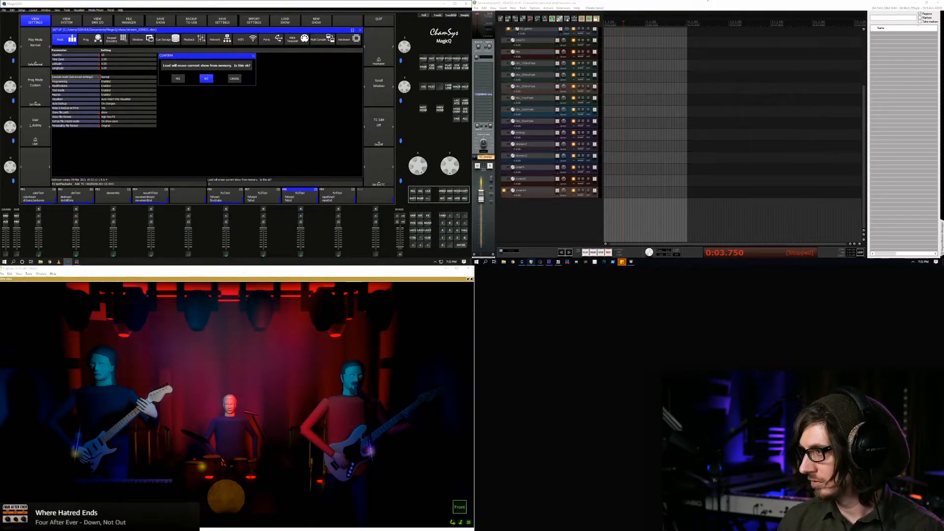
click(178, 78)
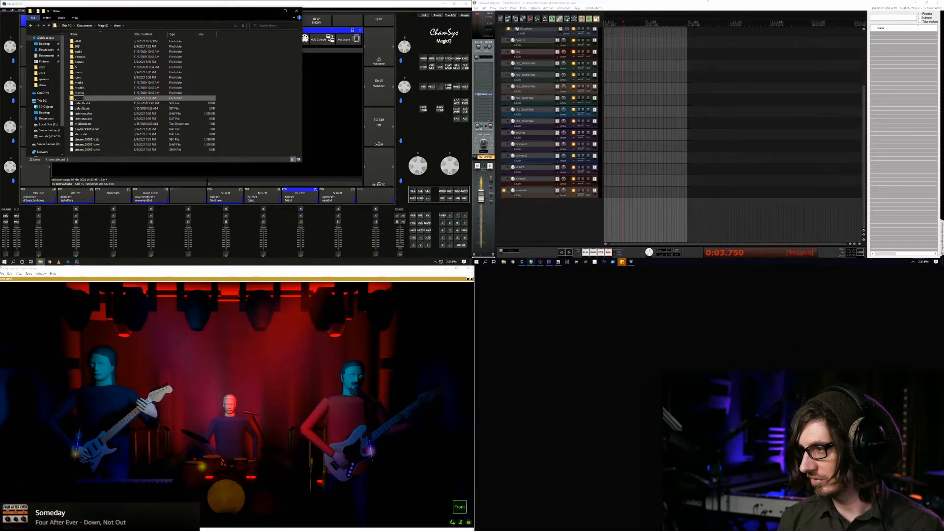
text(showFiles)
key(Return)
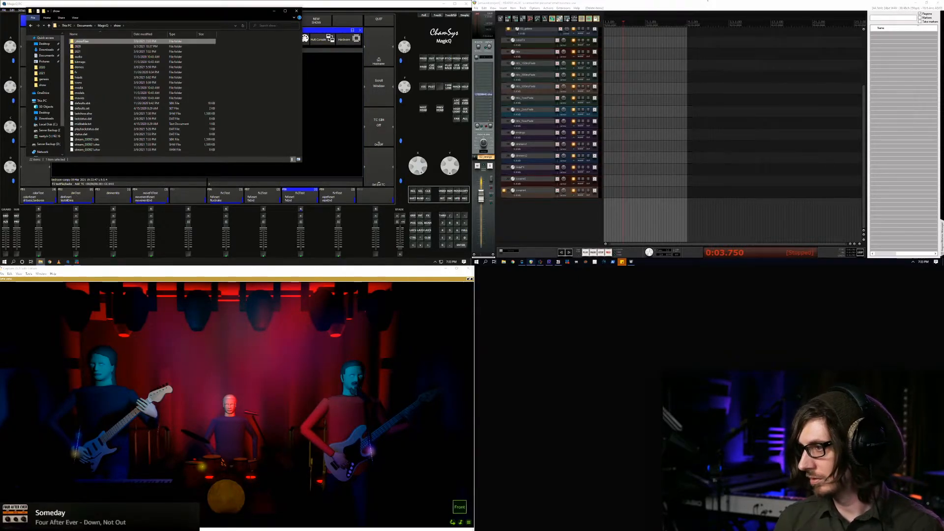
Move the 2020 and 2021 folders into _showFiles, go up to the MagicQ folder, and close File Explorer
click(78, 46)
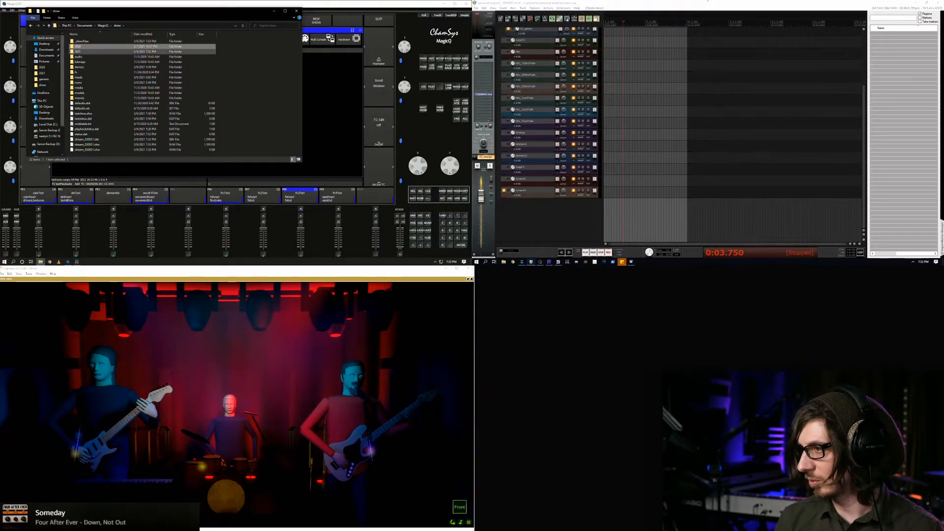
shift+click(79, 52)
drag(79, 49, 80, 43)
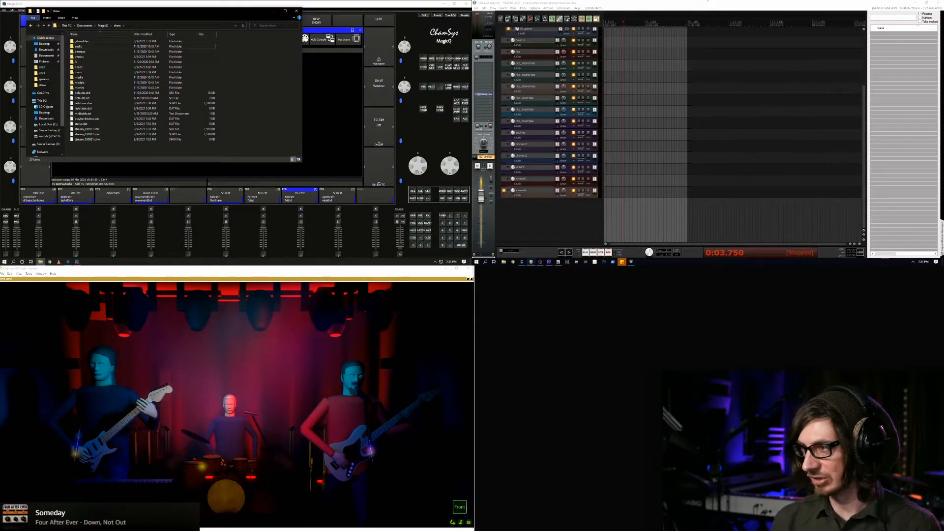
click(103, 25)
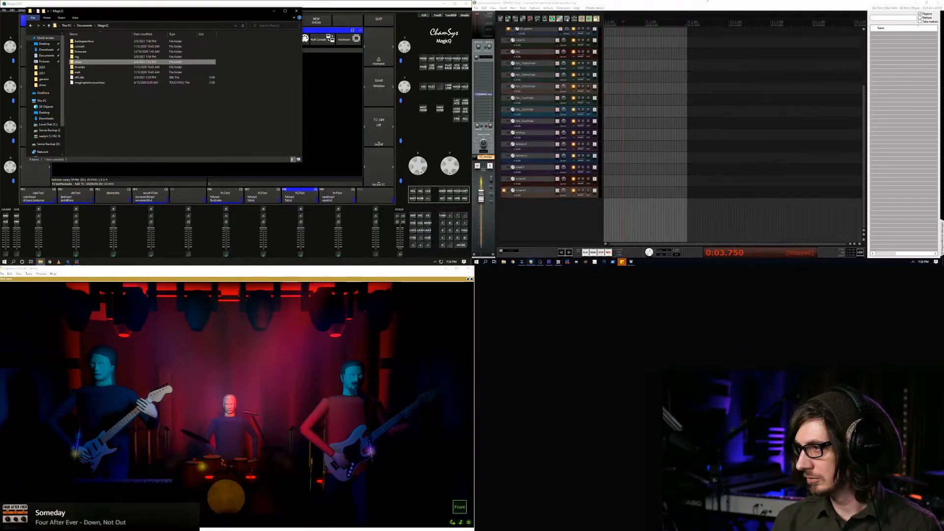
click(297, 10)
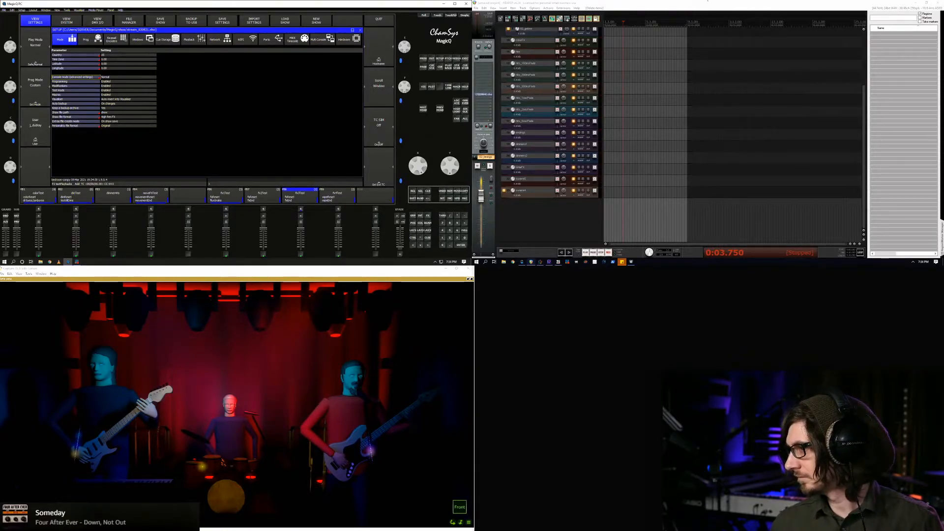
Insert 20 blank automations at the end of the automation list in the Macro window
key(alt+e)
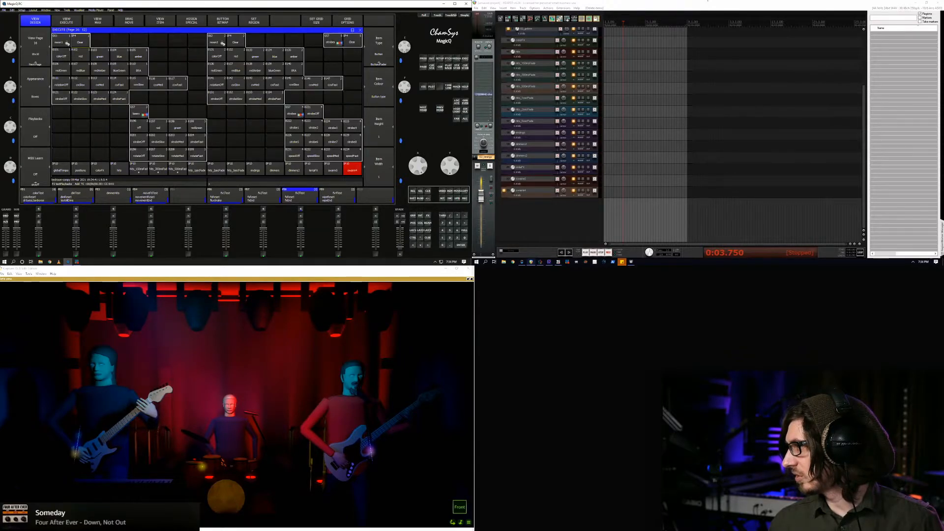
key(alt+m)
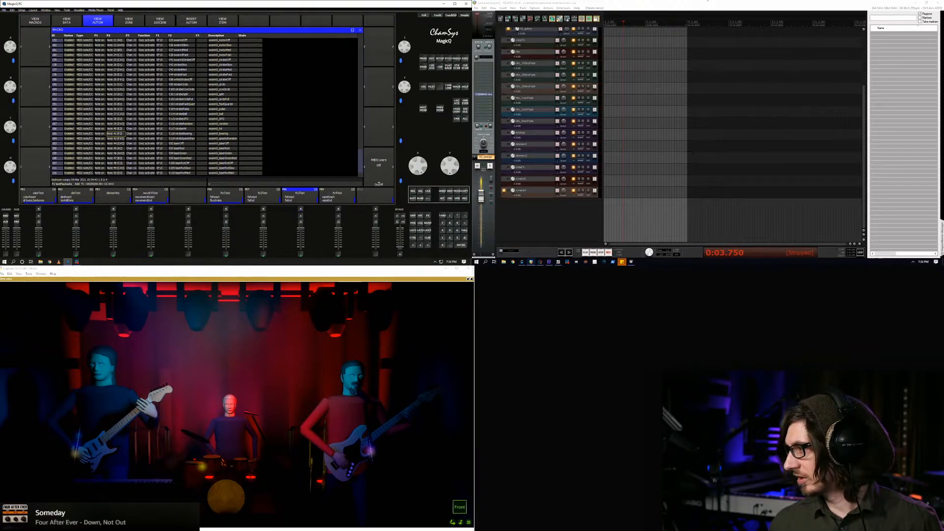
scroll(157, 108, down, 2)
click(580, 159)
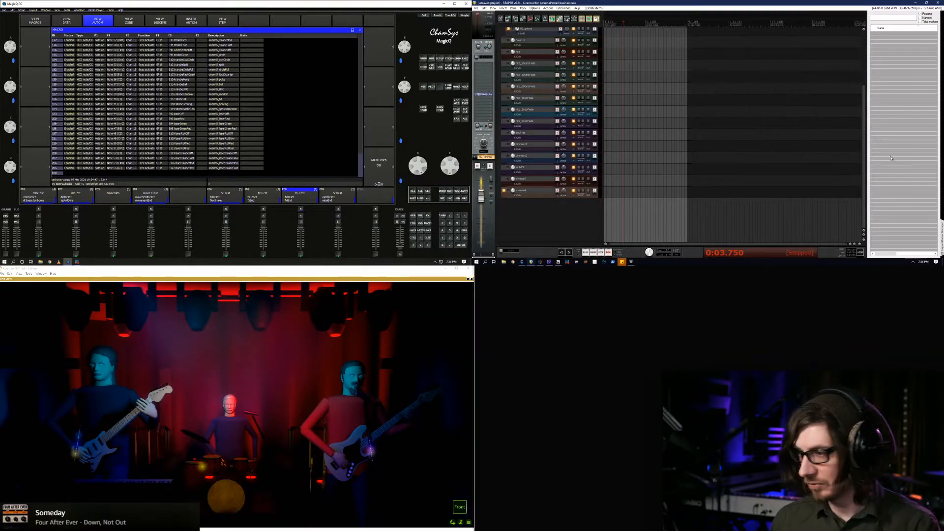
key(End)
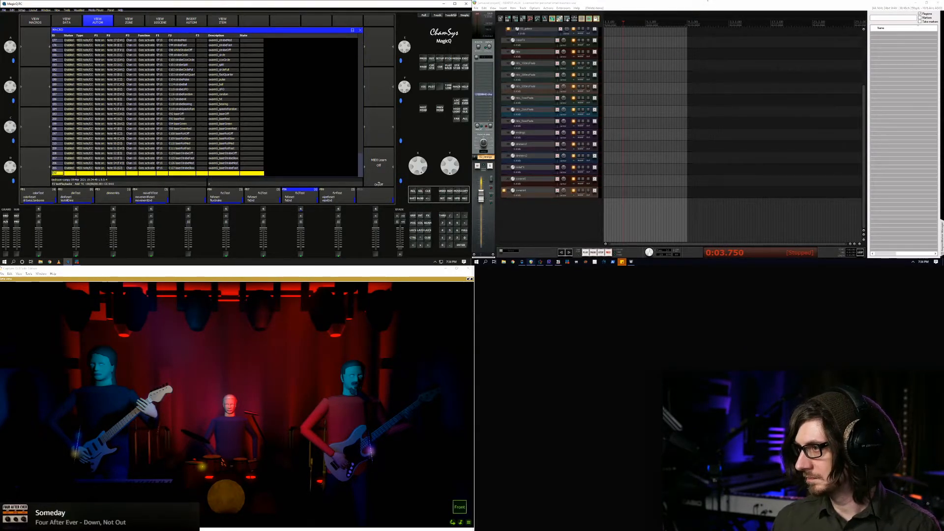
key(Insert)
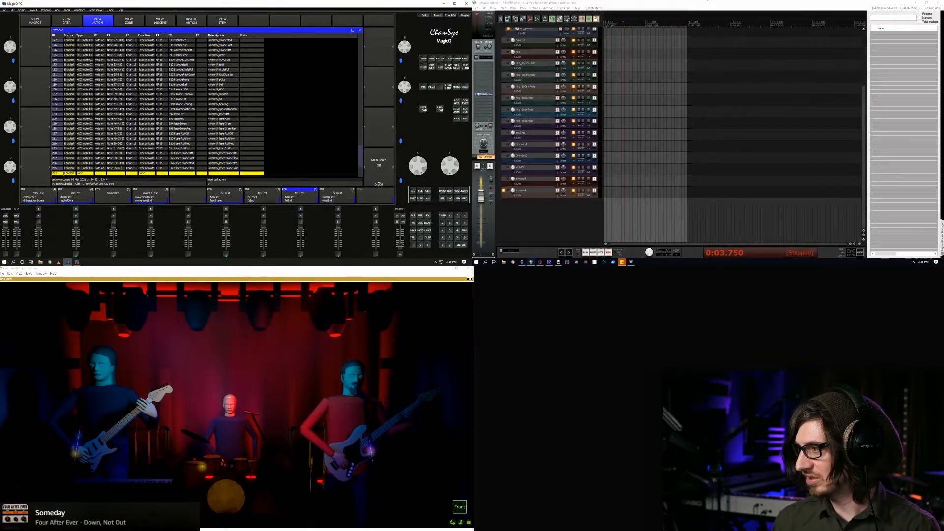
key(Insert)
key(Insert)
key(Insert)
key(Insert)
key(Insert)
key(Insert)
key(Insert)
key(Insert)
key(Insert)
key(Insert)
key(Insert)
key(Insert)
key(Insert)
key(Insert)
key(Insert)
key(Insert)
key(Insert)
key(Insert)
key(Insert)
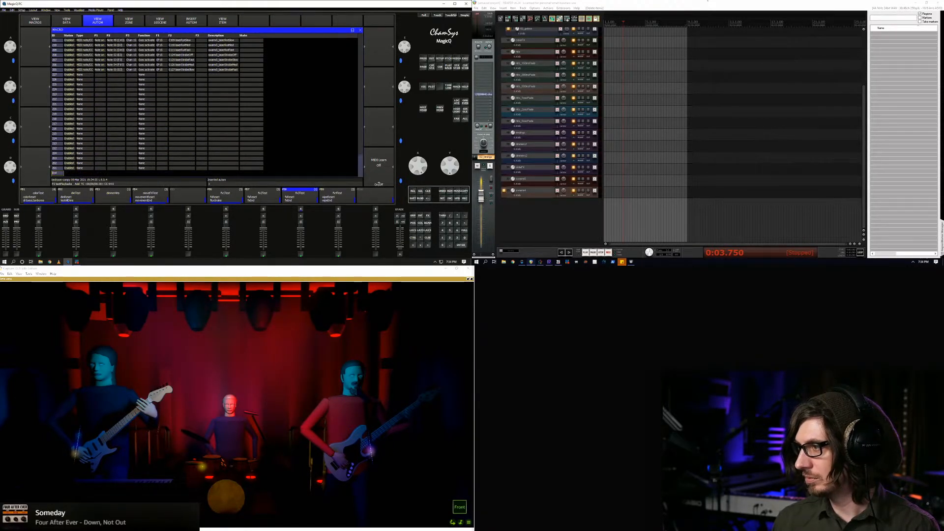
Set the type of all 20 new automations to MIDI note
key(shift+Down)
key(shift+Down)
key(shift+Down)
key(shift+Down)
key(shift+Down)
key(shift+Down)
key(shift+Down)
key(shift+Down)
key(shift+Down)
key(shift+Down)
key(shift+Down)
key(shift+Down)
key(shift+Down)
key(shift+Down)
key(shift+Down)
key(shift+Down)
key(shift+Down)
key(shift+Down)
key(shift+Down)
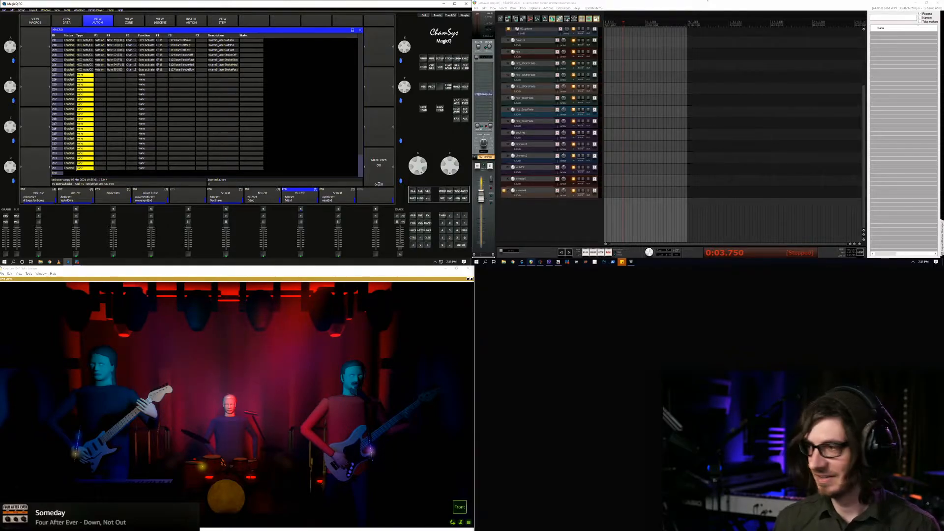
key(Return)
key(Return)
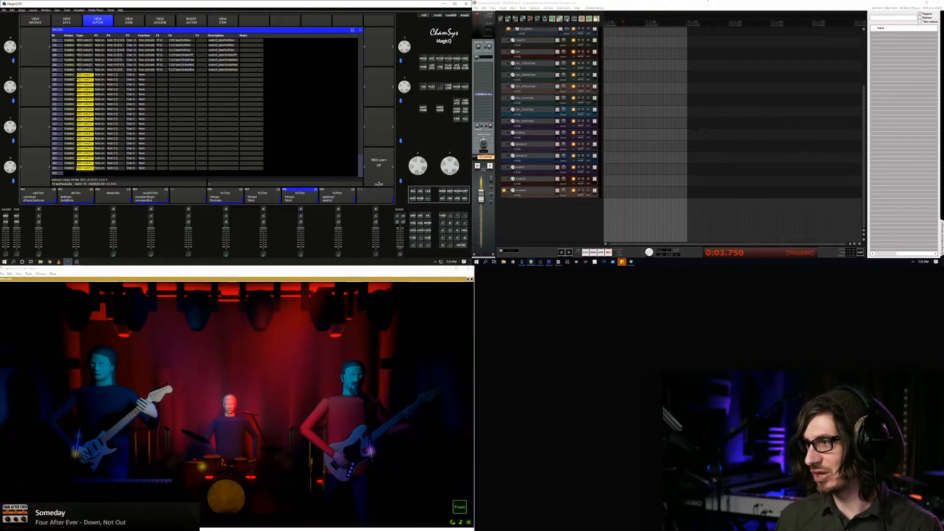
Set the MIDI channel of all 20 new automations to 16
key(Right)
key(Right)
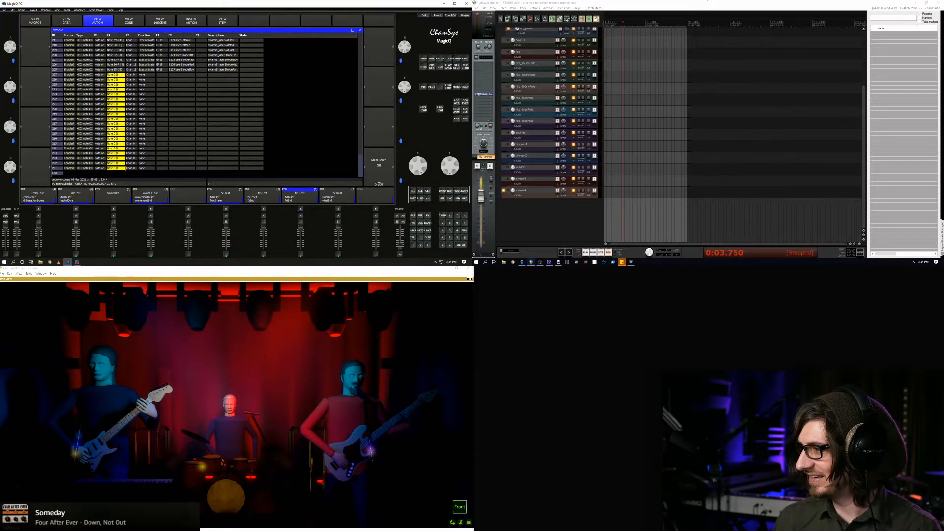
key(Right)
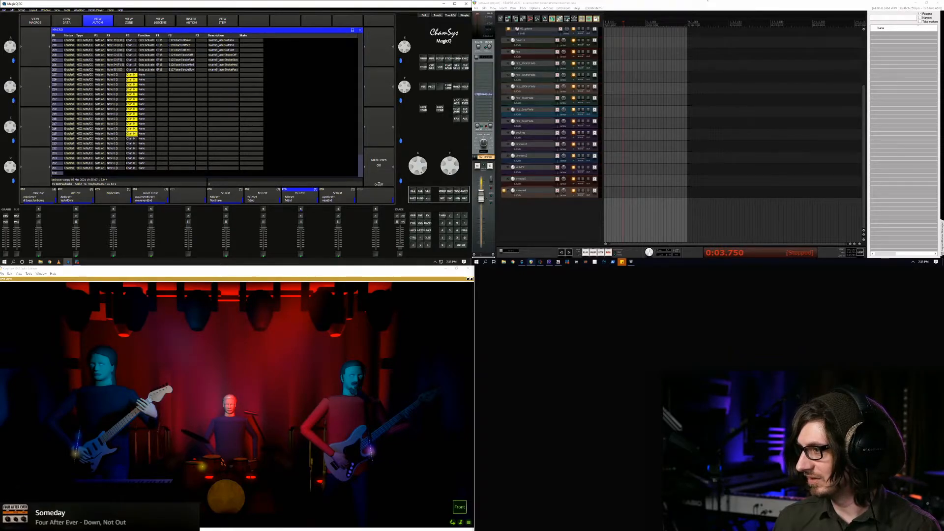
key(Return)
text(16)
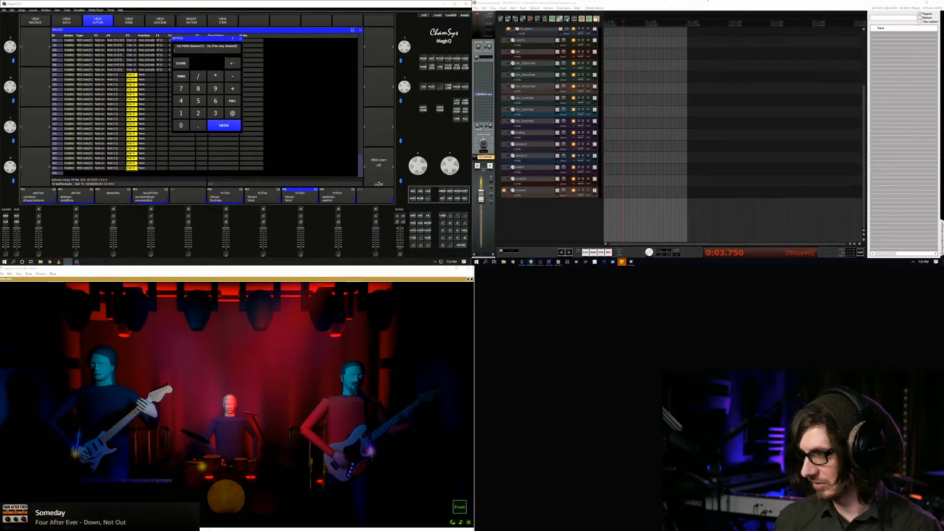
key(Return)
Set the function of all 20 new automations to Exec activate
key(Right)
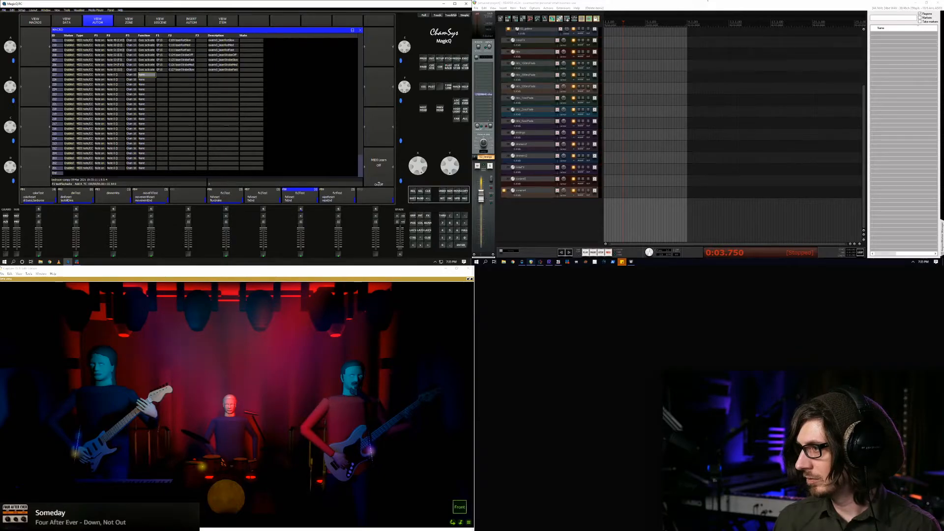
key(shift+Down)
key(shift+Down)
key(shift+Down)
key(shift+Down)
key(shift+Down)
key(shift+Down)
key(shift+Down)
key(shift+Down)
key(shift+Down)
key(shift+Down)
key(shift+Down)
key(shift+Down)
key(shift+Down)
key(shift+Down)
key(shift+Down)
key(shift+Down)
key(shift+Down)
key(shift+Down)
key(shift+Down)
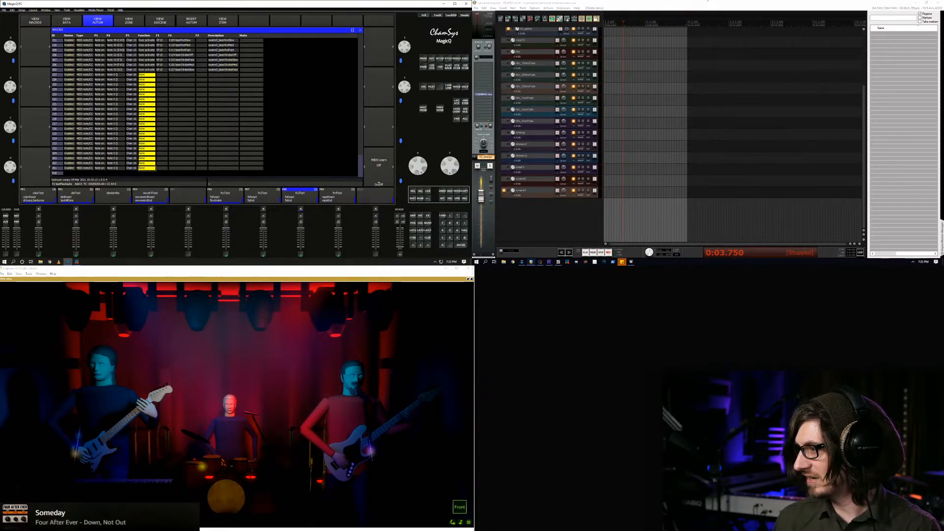
key(Return)
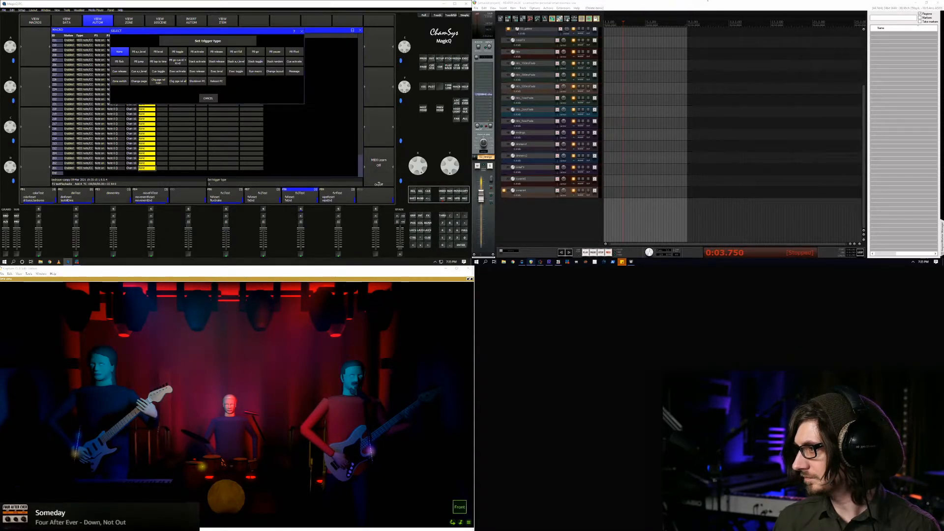
key(Down)
key(Down)
key(Right)
key(Right)
key(Right)
key(Return)
Set the F1 exec page of all 20 new automations to 16
key(Right)
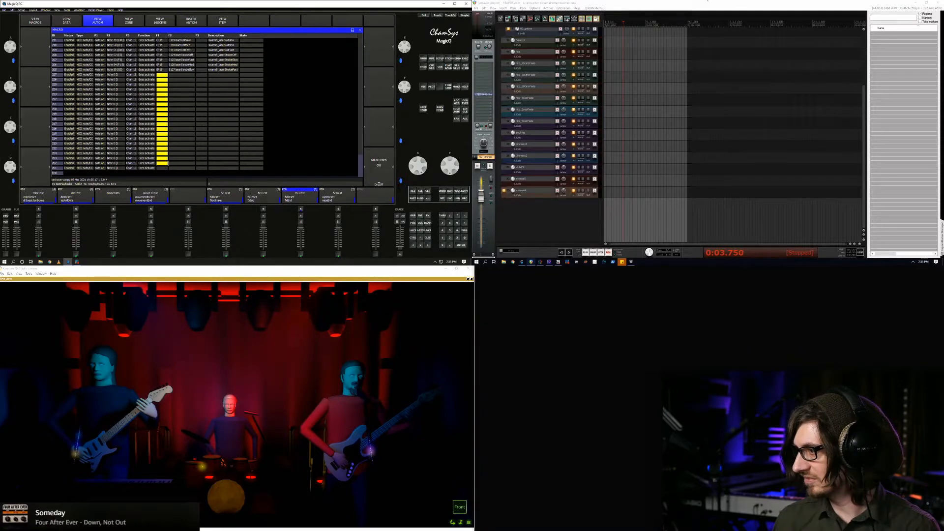
key(Return)
key(Return)
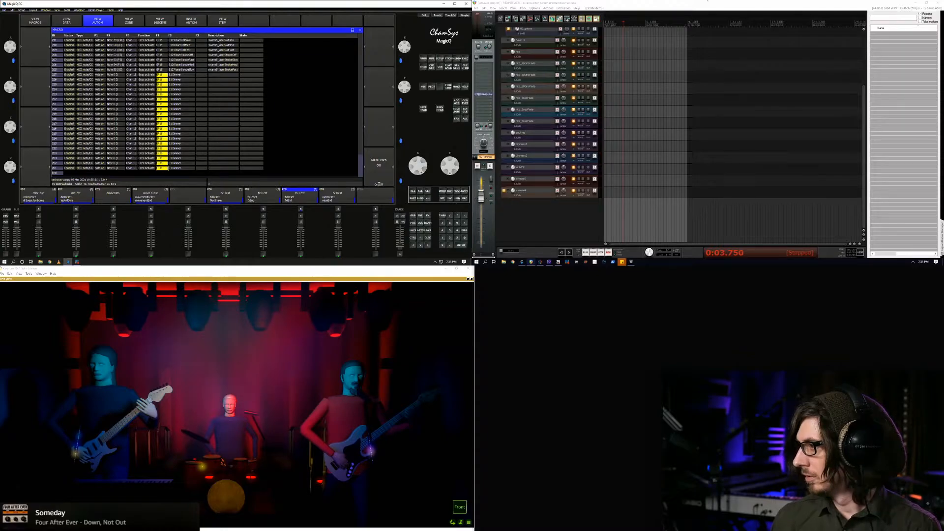
Check the item layout in the Execute window, then set F2 of the first new automation to exec item 2
key(alt+e)
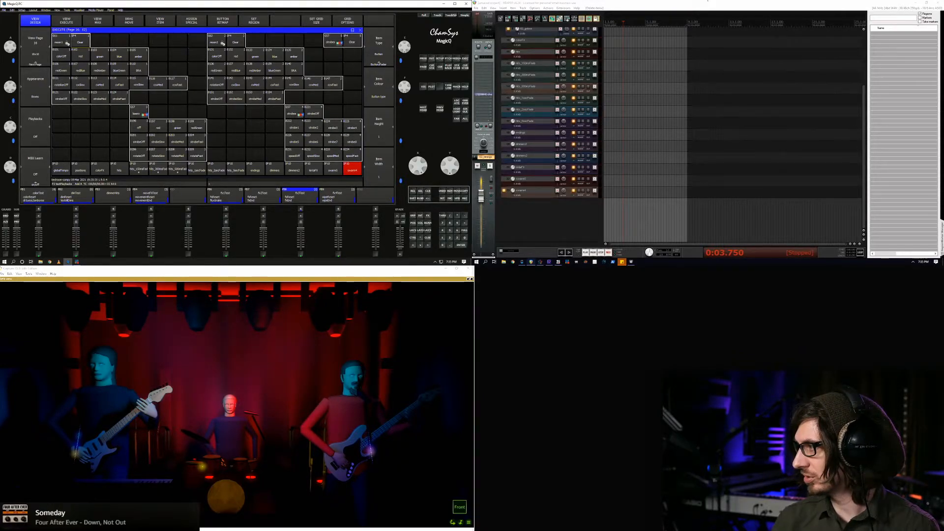
key(ctrl+m)
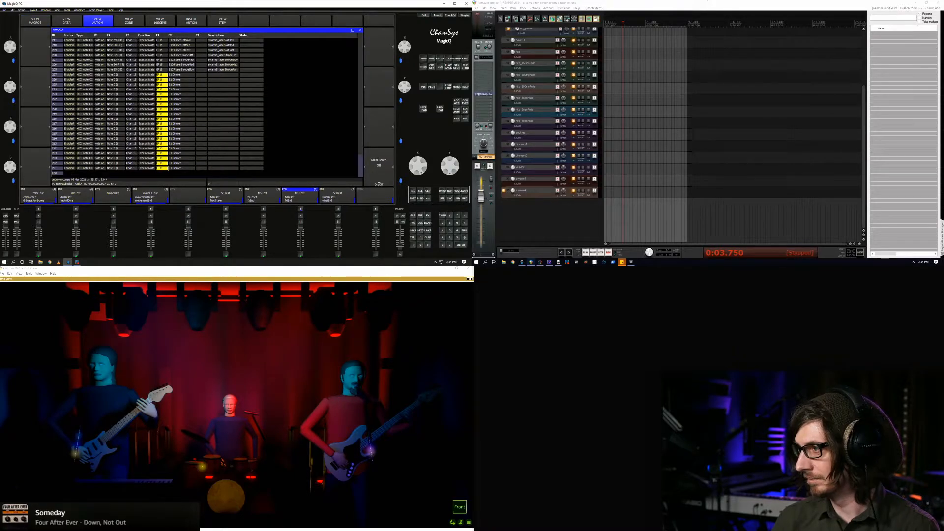
key(Right)
text(E2)
key(Return)
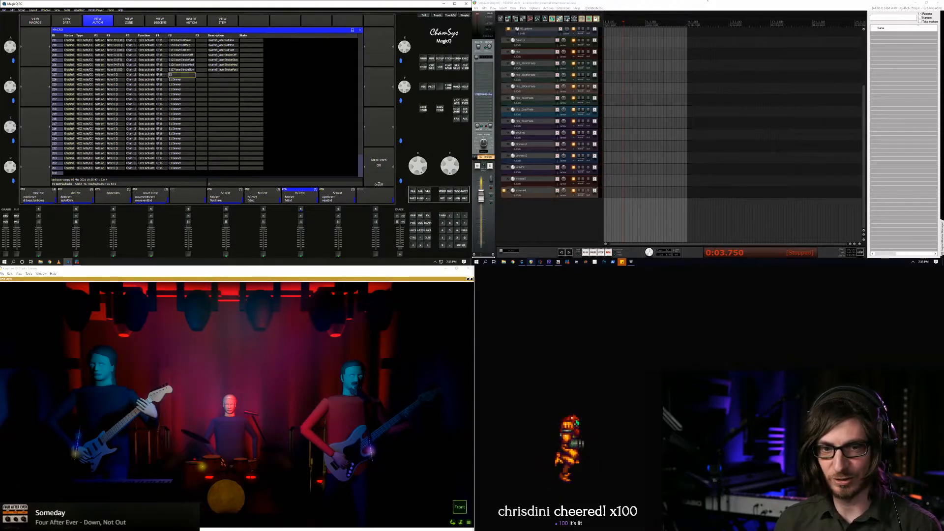
click(831, 80)
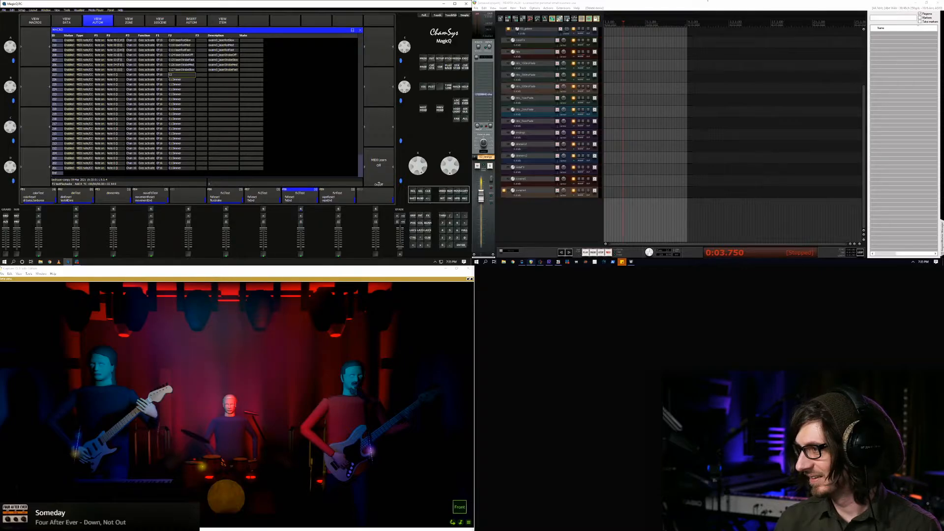
Try other exec page item IDs in F2 of the first new automation
key(Return)
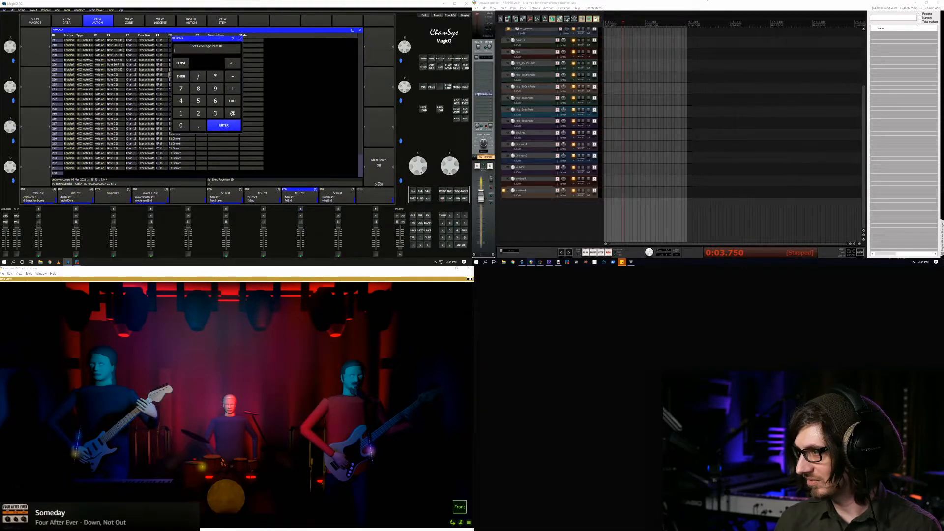
key(Escape)
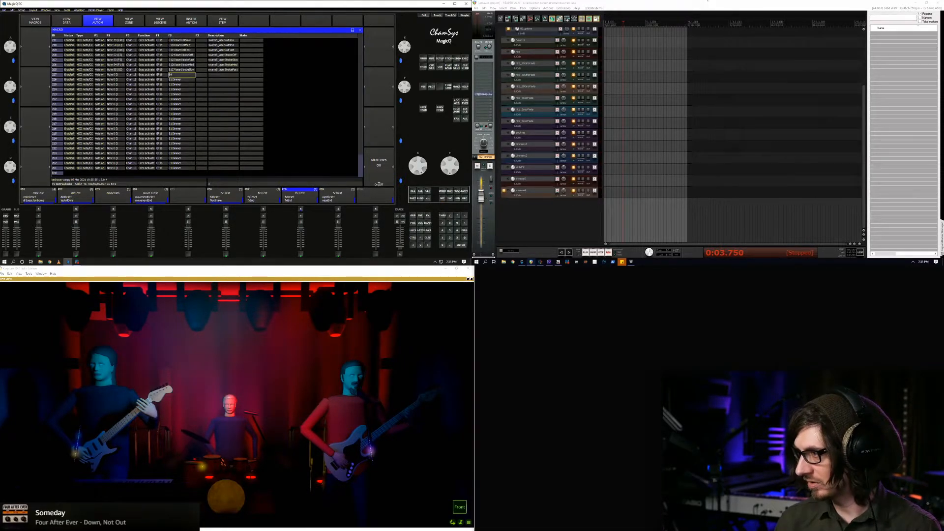
key(Return)
key(Return)
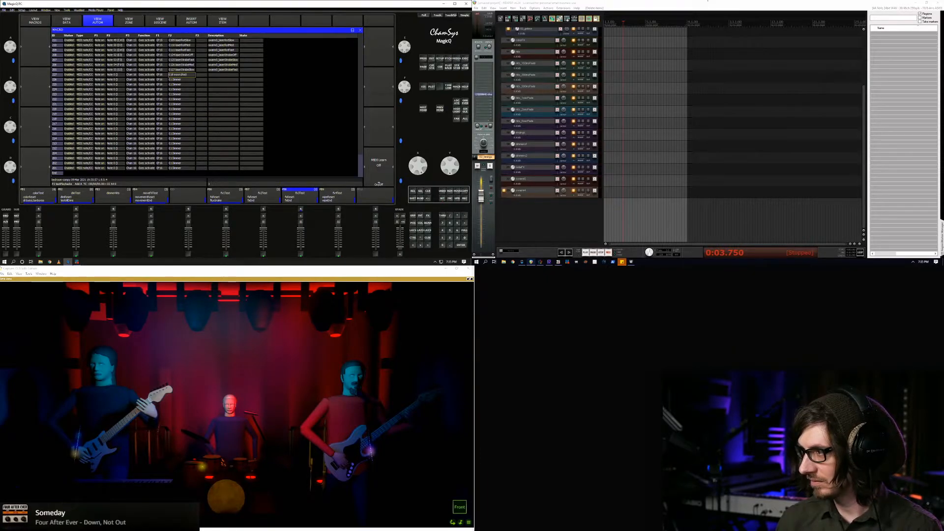
key(Return)
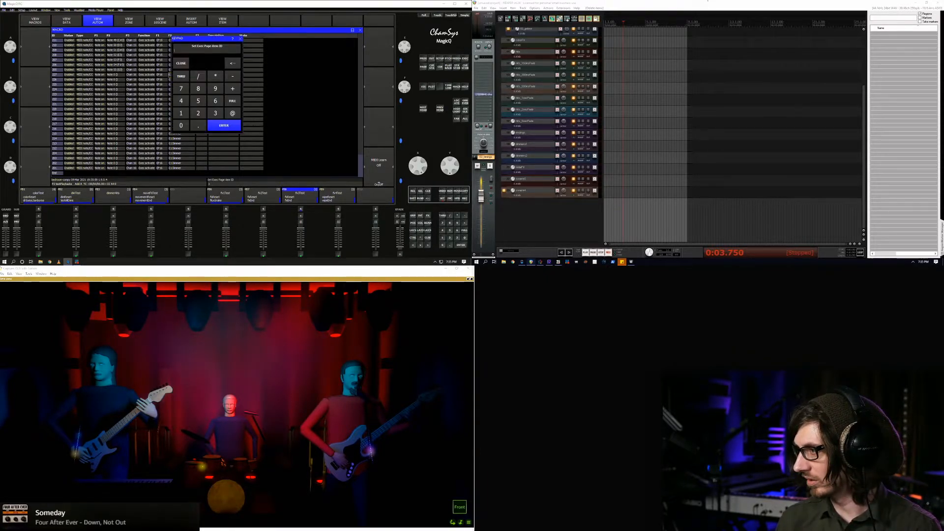
key(Return)
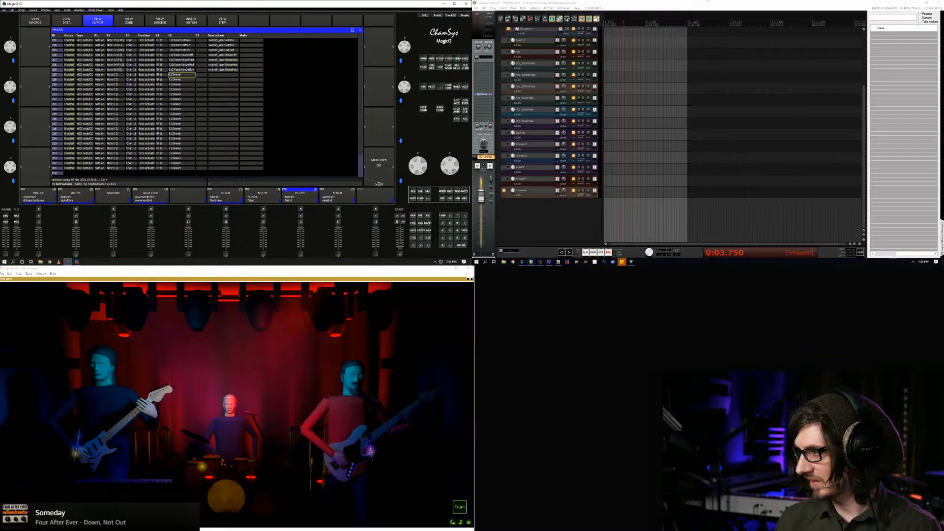
key(Return)
key(Return)
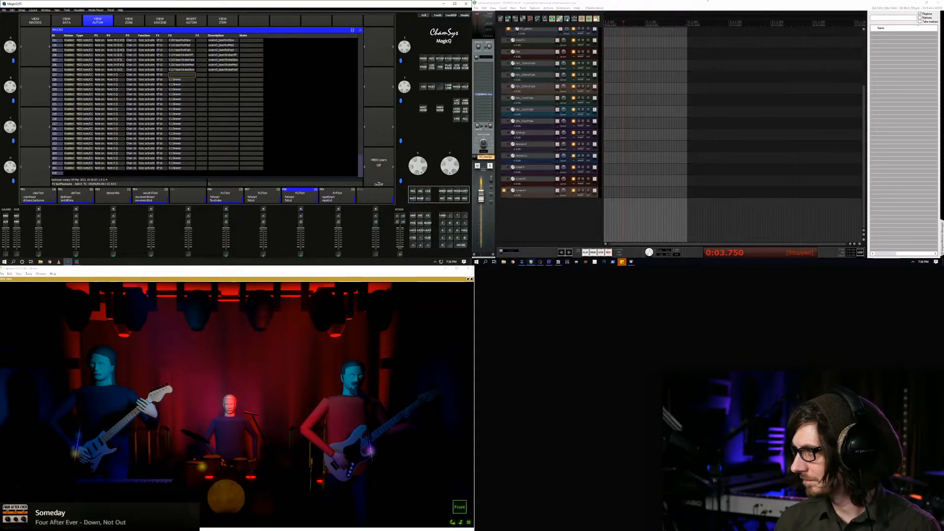
View page 16 in the Execute window, then switch to REAPER and select the swarm5 track
key(alt+e)
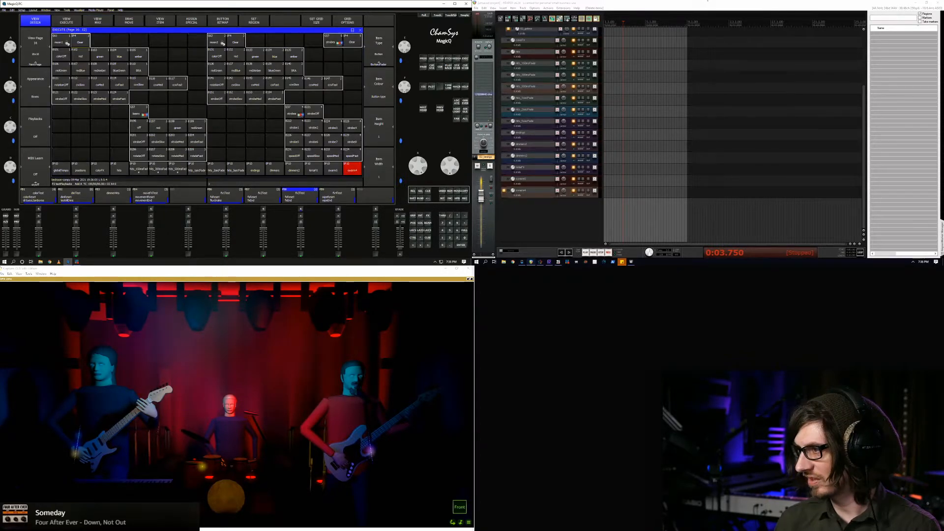
click(235, 42)
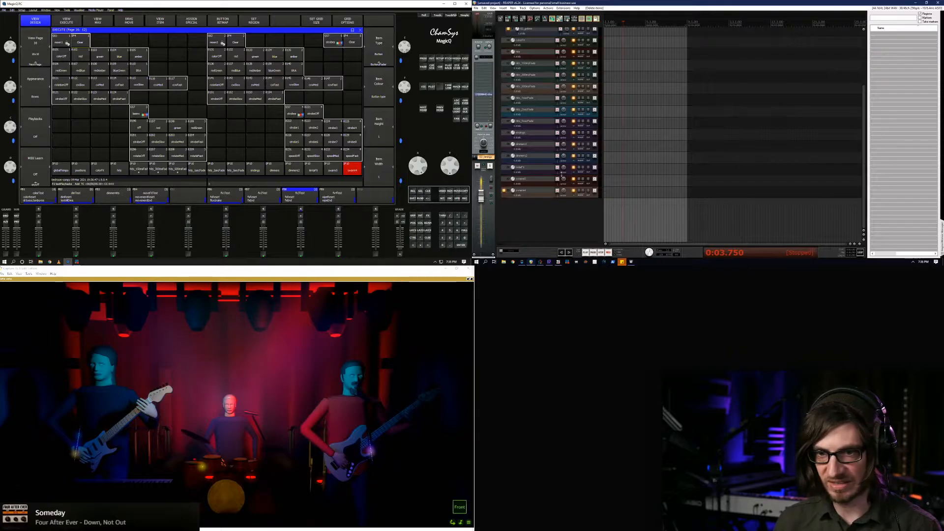
click(529, 182)
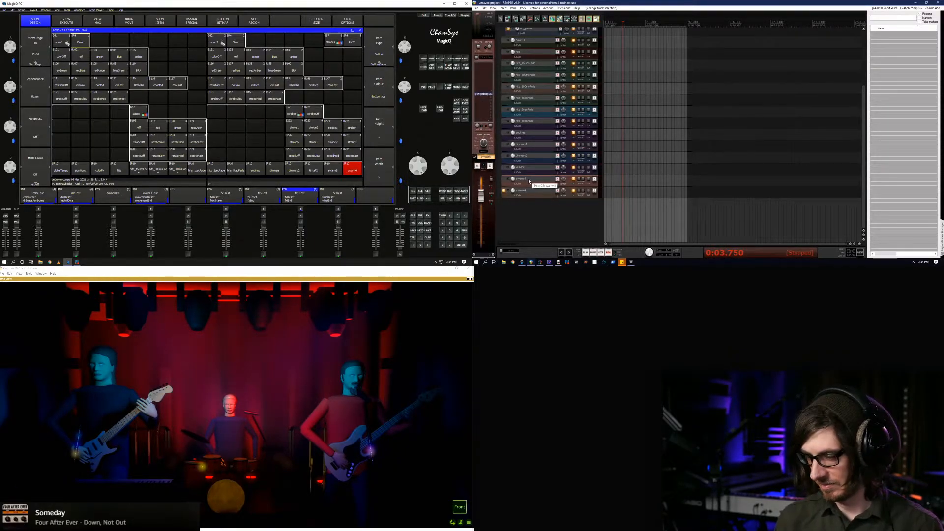
key(ctrl+shift+n)
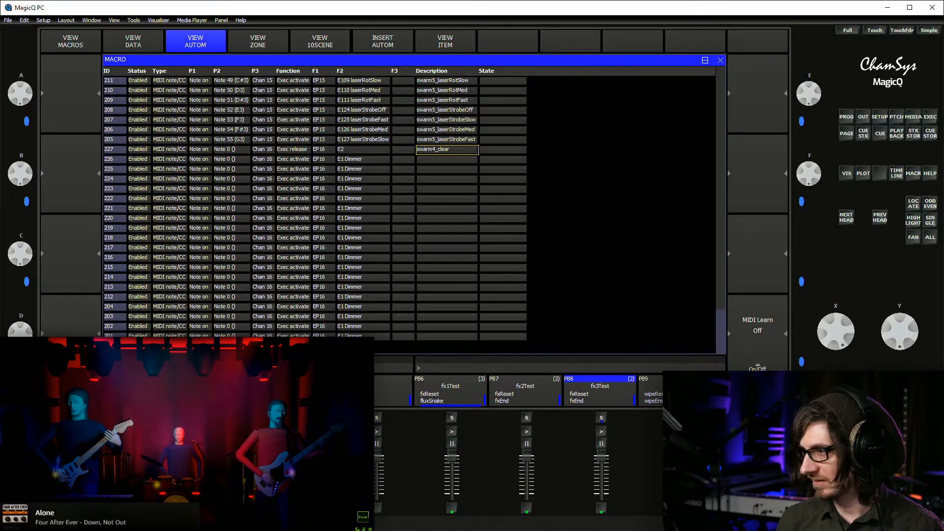
Try exec page item IDs 65, 64, 80 and 82 in F2 of automation 233
scroll(315, 207, down, 8)
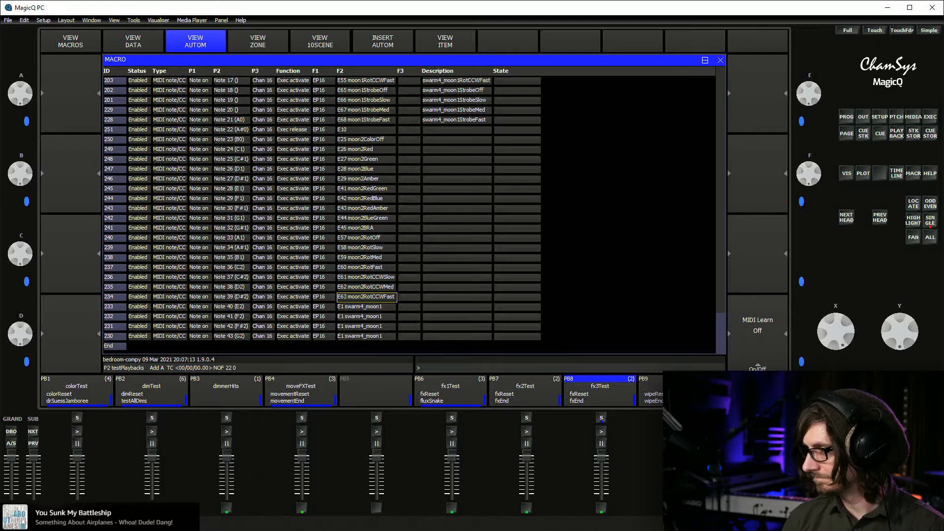
click(366, 306)
text(65)
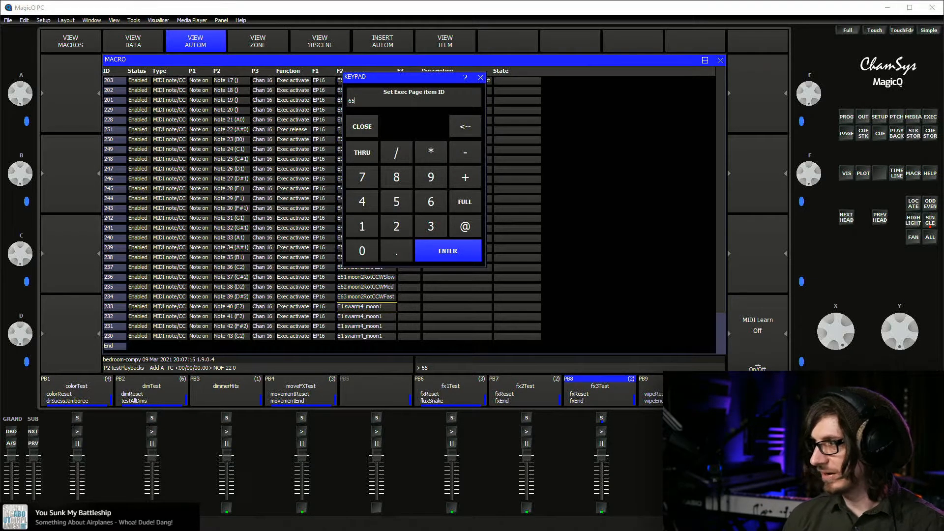
key(Return)
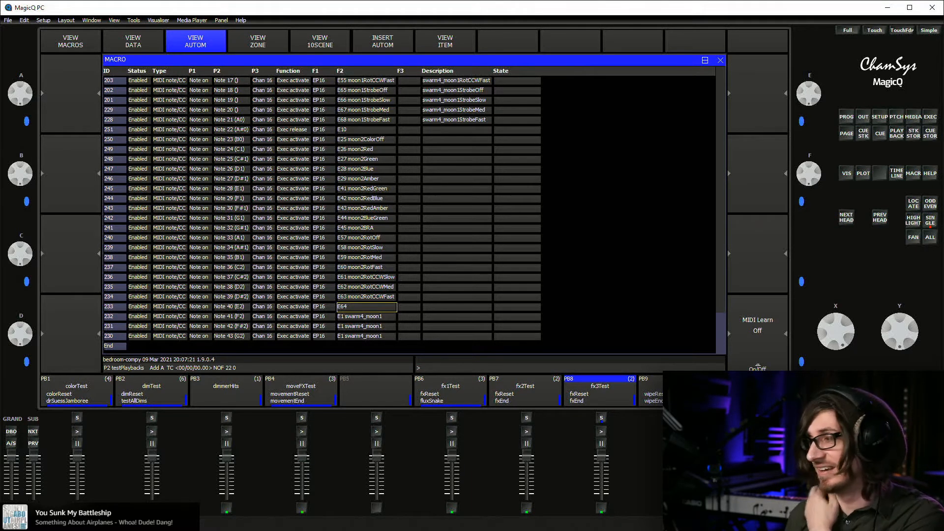
key(Return)
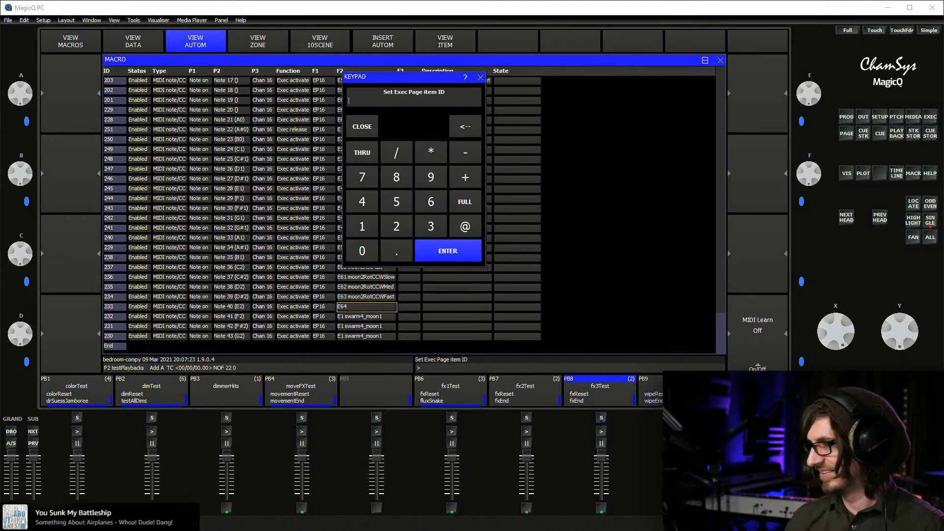
text(80)
key(Return)
key(Return)
text(82)
key(Return)
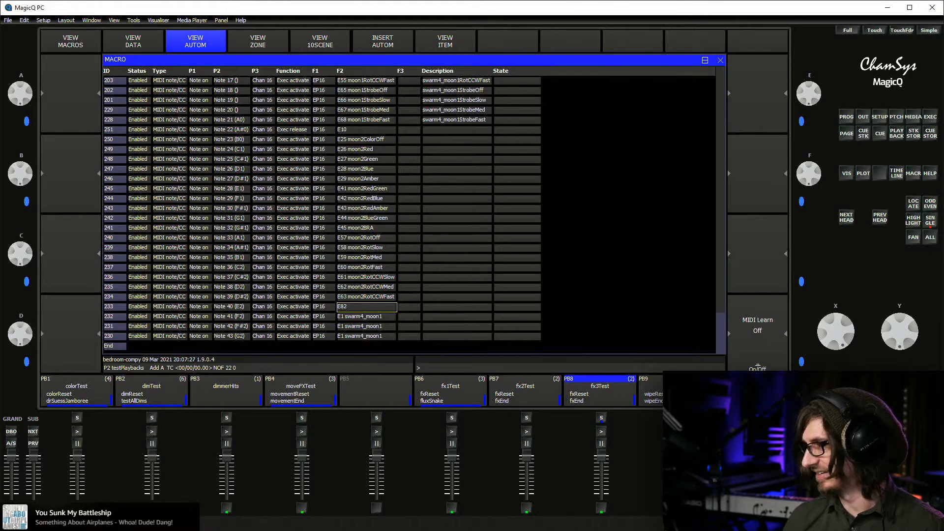
Try exec page item IDs 85 and 86 in F2 of automation 233, checking the Execute window layout between them
key(Return)
text(85)
key(Return)
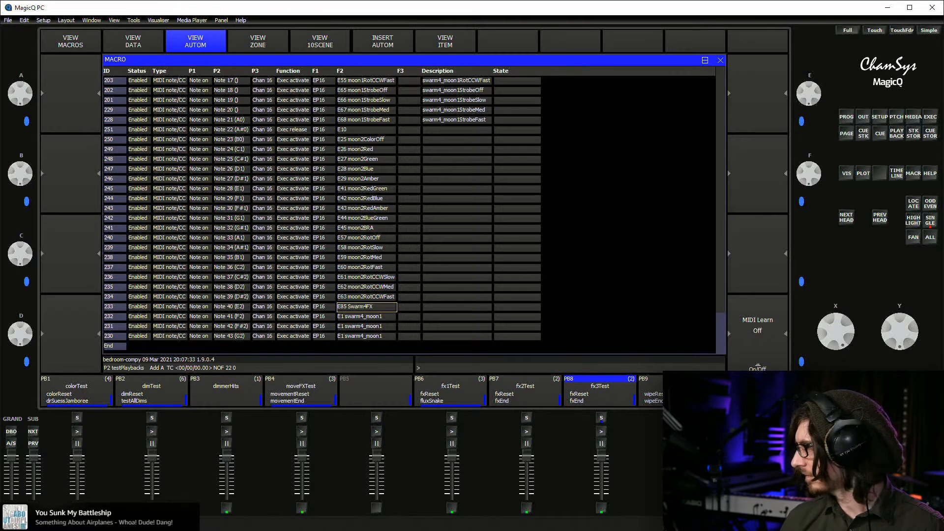
key(alt+e)
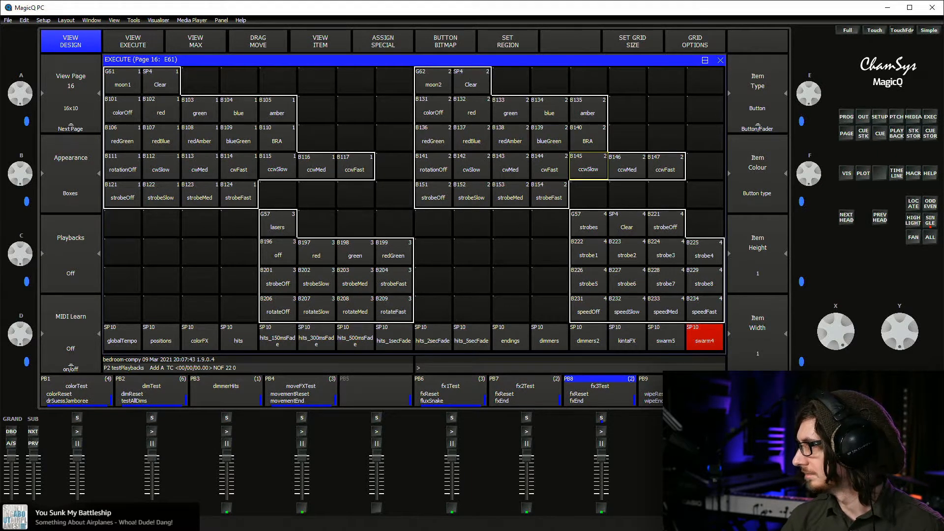
key(alt+m)
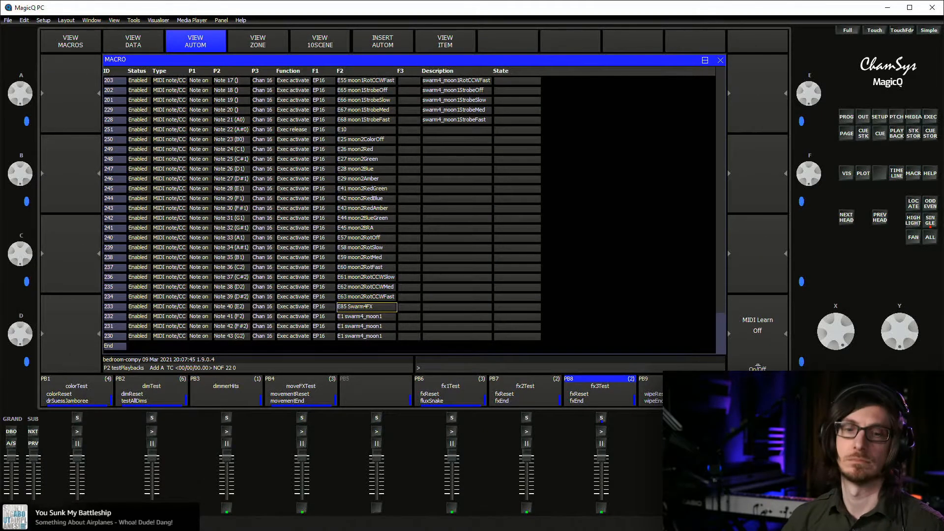
key(Return)
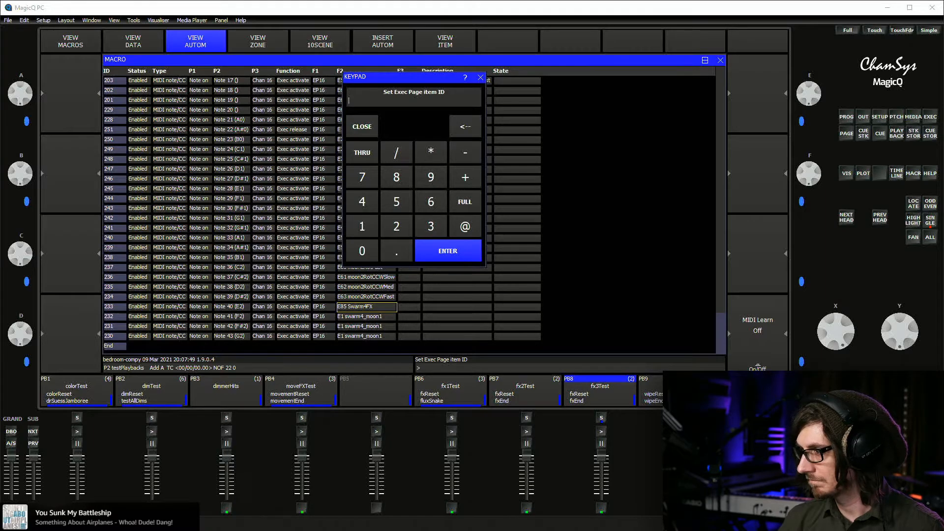
text(86)
key(Return)
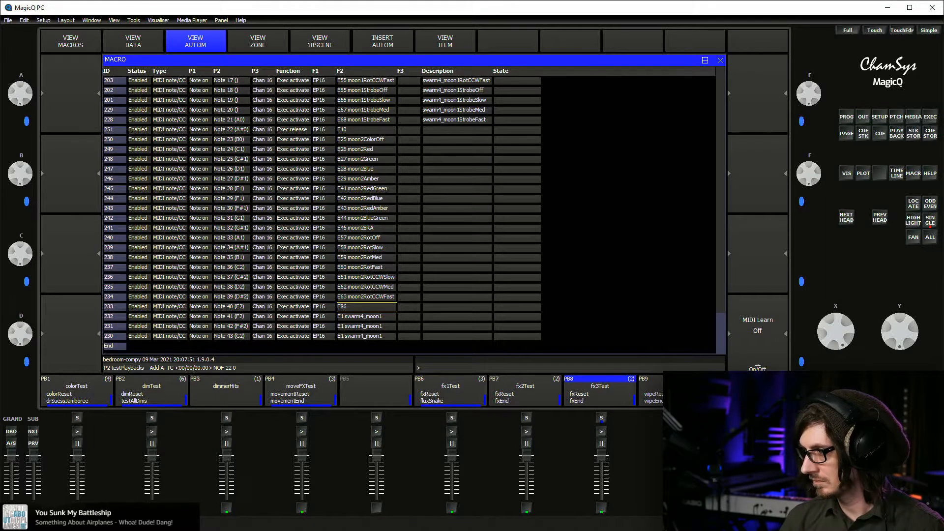
Try exec page item IDs 90 and 65 in F2 of automation 233
key(Return)
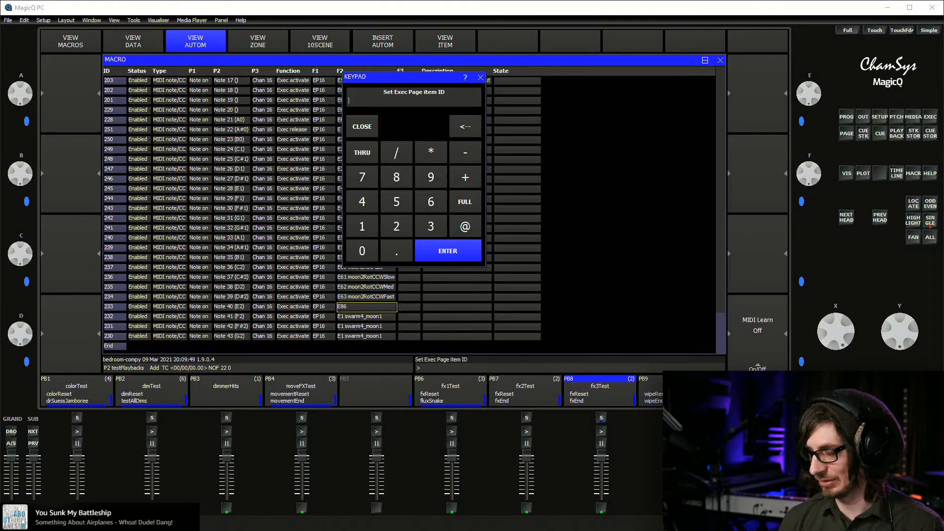
text(90)
key(Return)
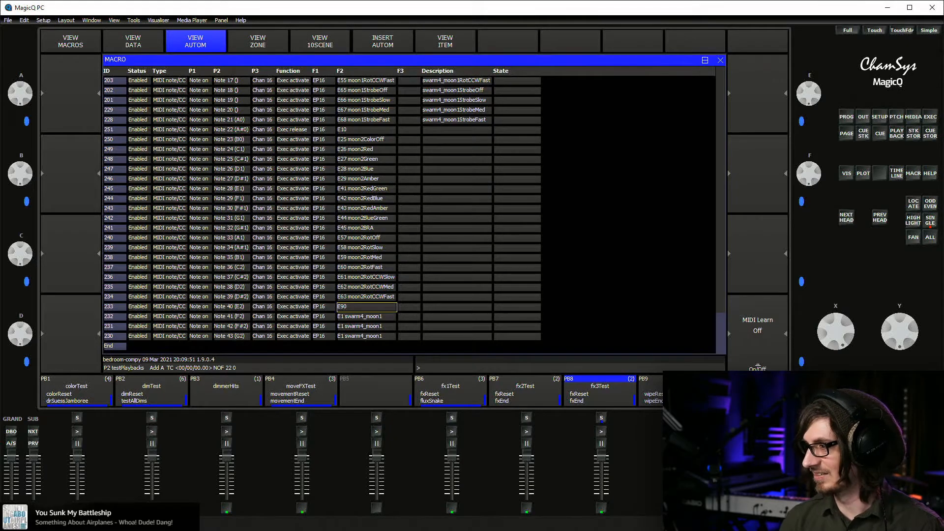
key(Return)
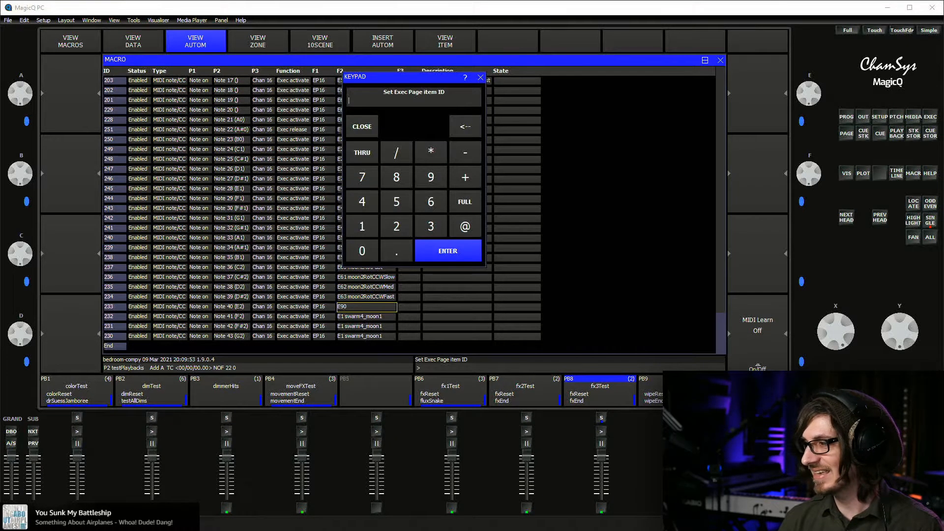
text(65)
key(Return)
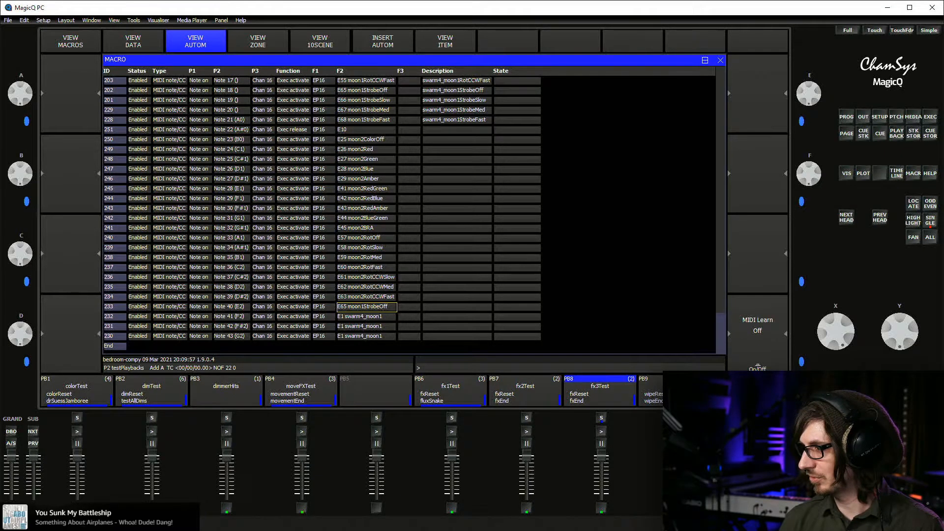
Try exec page item IDs 70, 71 and 75 in F2 of automation 233
key(Return)
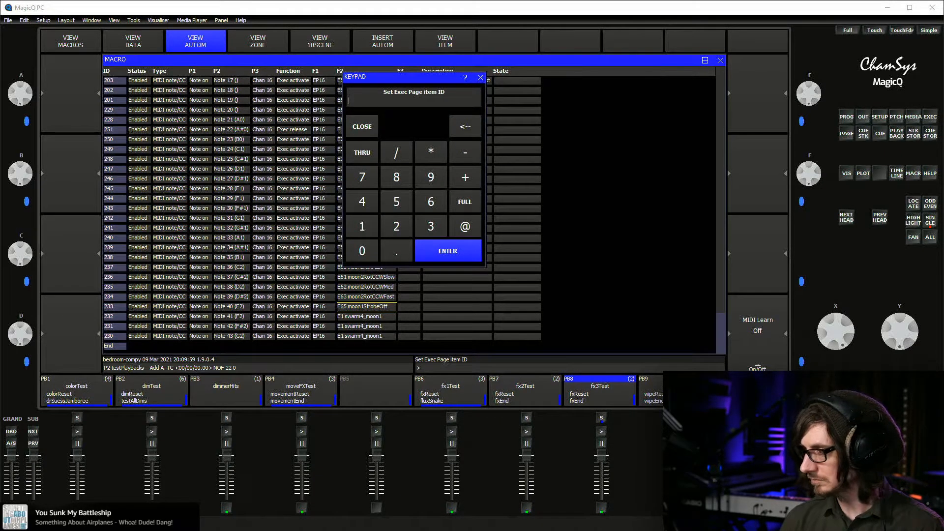
text(70)
key(Return)
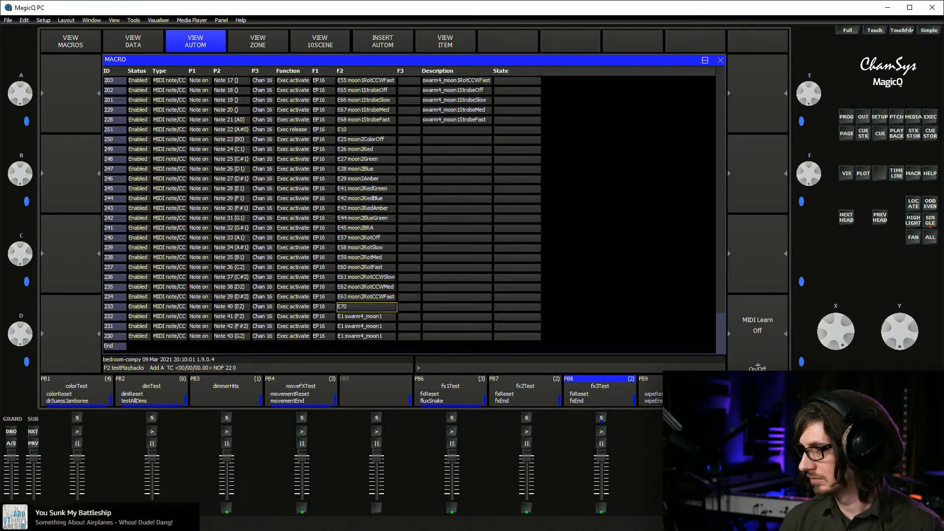
key(Return)
text(71)
key(Return)
key(Return)
text(75)
key(Return)
Set F2 to exec page item 73 (moon2StrobeOff) for automation 233 and 74 (moon2StrobeSlow) for automation 232
key(Return)
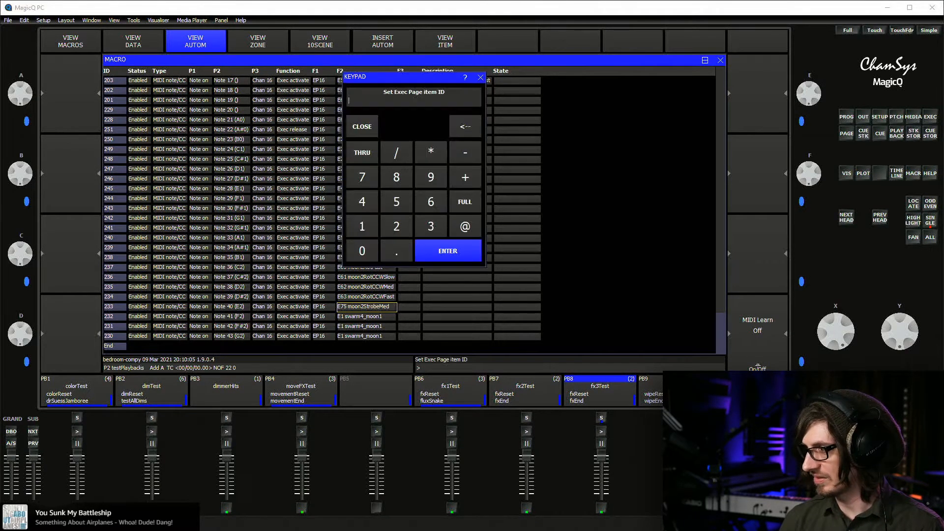
text(73)
key(Return)
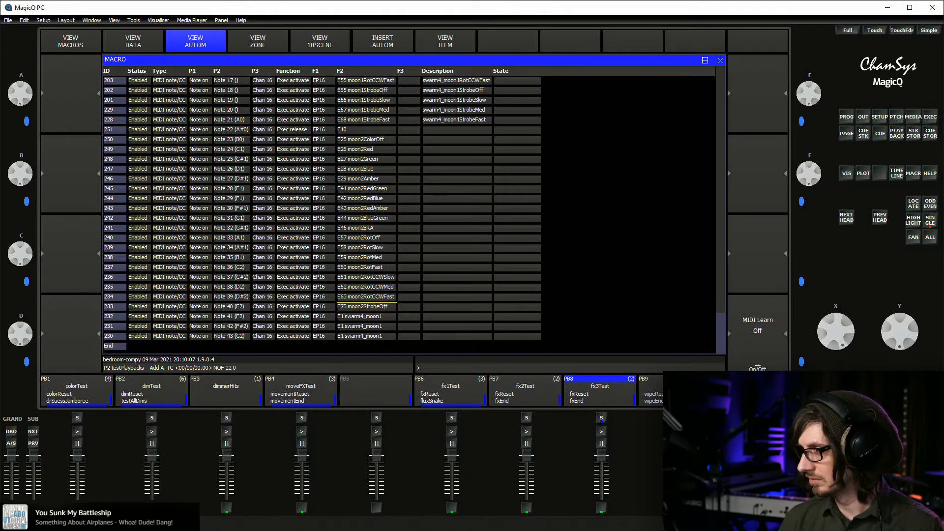
click(367, 316)
key(Return)
text(74)
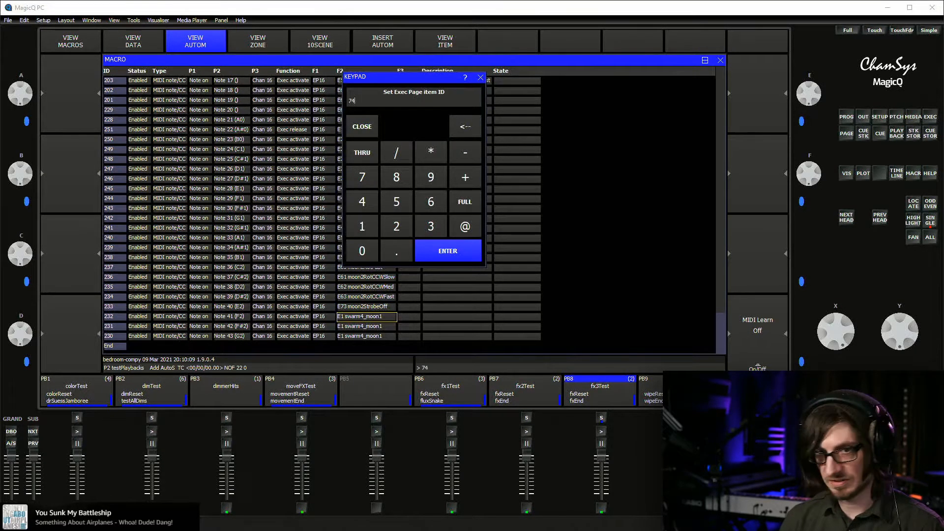
key(Return)
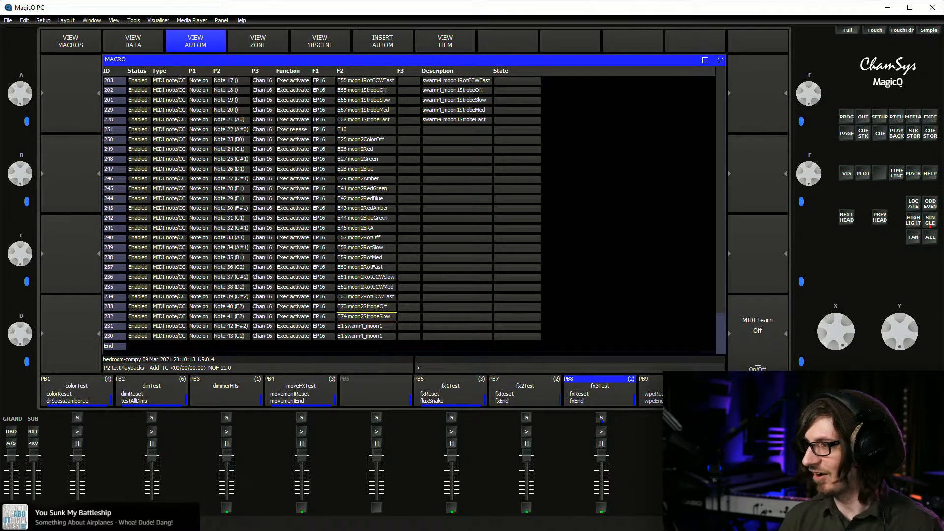
Set F2 to exec page item 75 (moon2StrobeMed) for automation 231 and 76 (moon2StrobeFast) for automation 230
click(366, 326)
key(Return)
text(75)
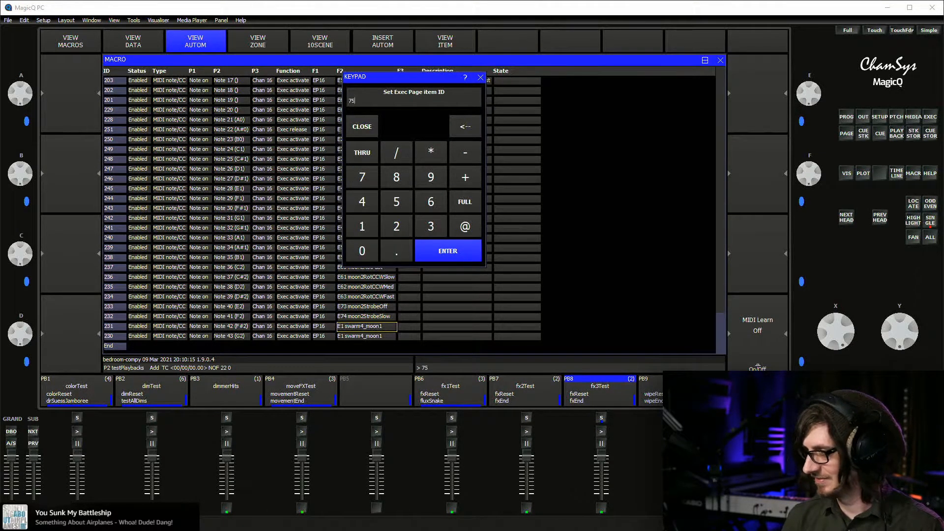
key(Return)
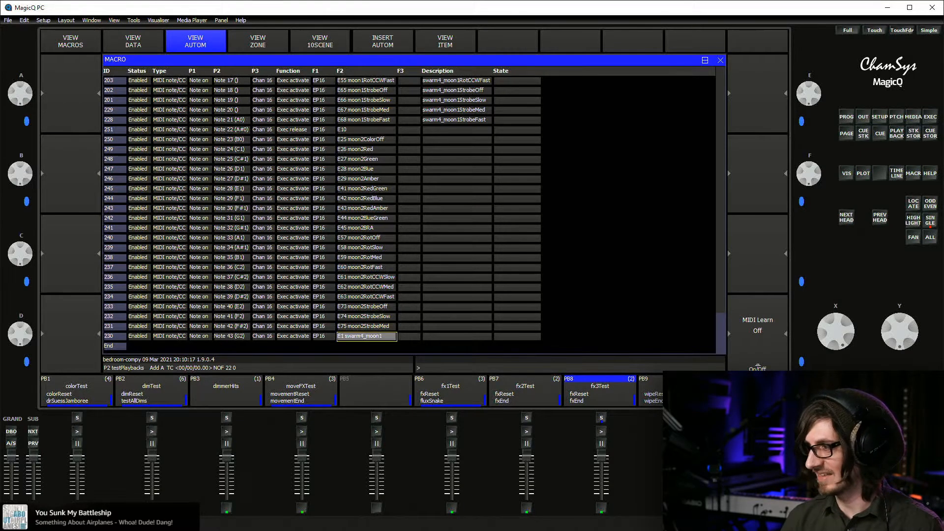
key(Down)
key(Return)
text(736)
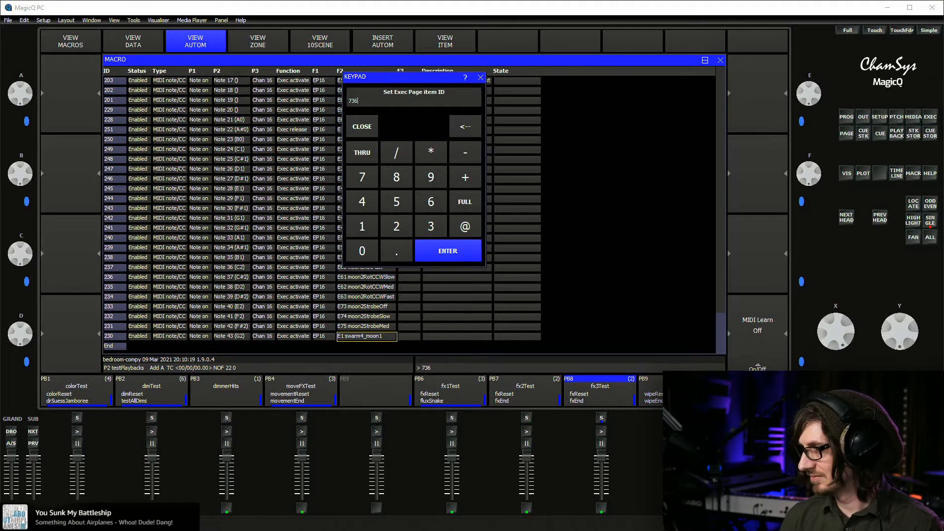
key(Return)
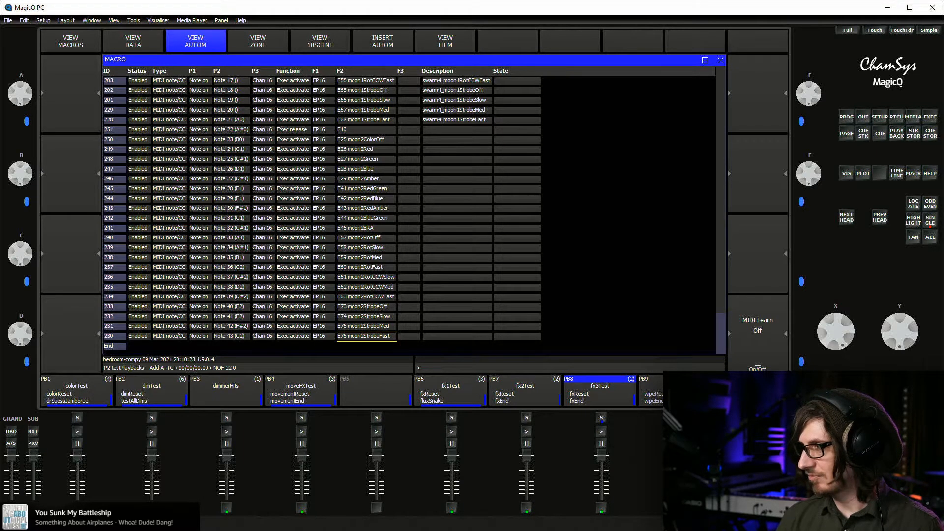
Enter swarm4_moon2Clear as the description of automation 251, the exec release on note 22
click(457, 336)
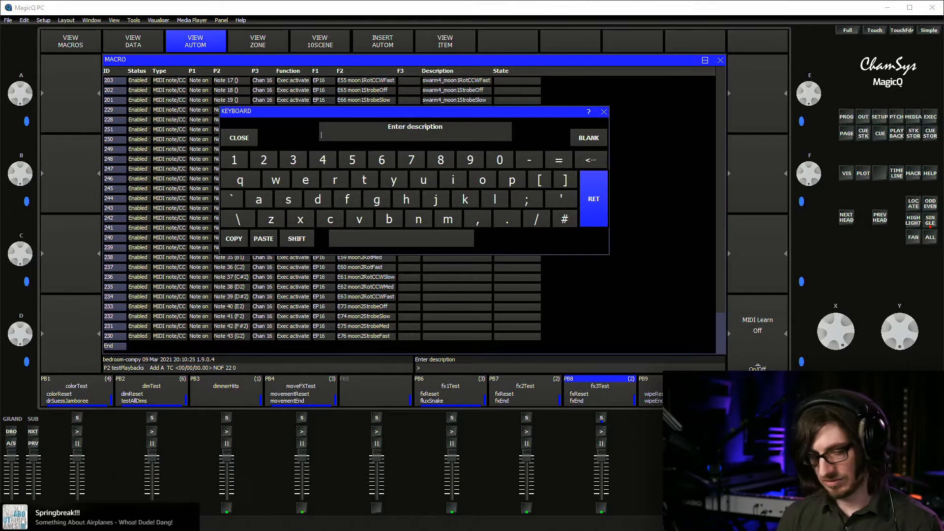
text(swarm4_)
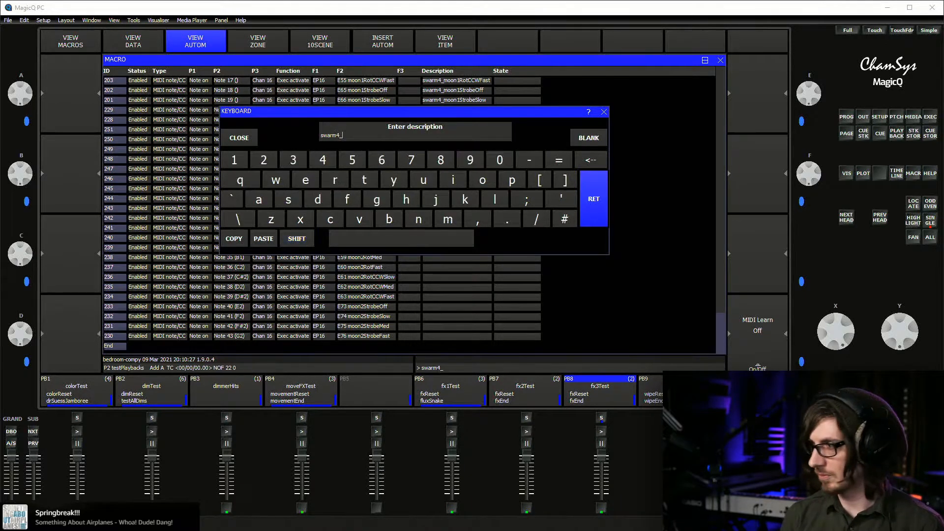
text(cl)
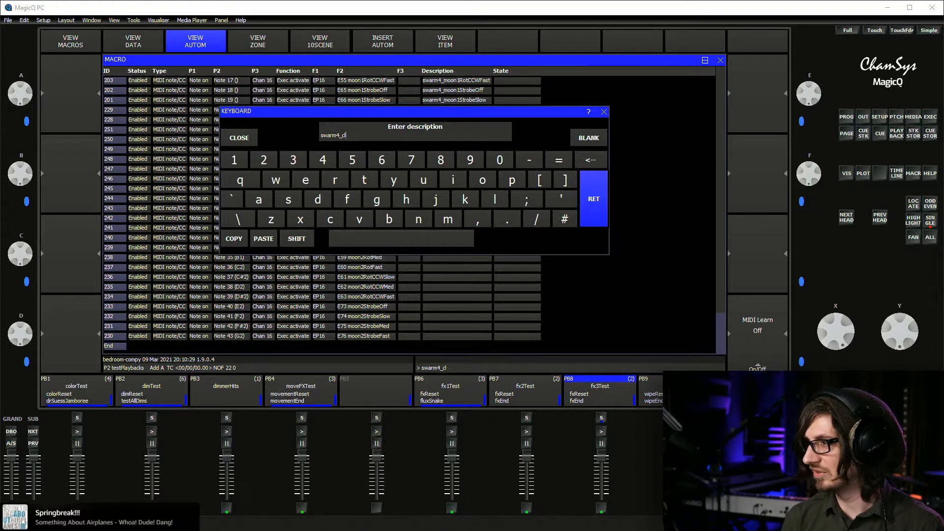
key(BackSpace)
key(BackSpace)
text(moon2Clear)
key(Return)
Describe automation 250 as swarm4_moon2ColorOff and automation 249 as swarm4_moon2Red
click(457, 139)
text(swarm4)
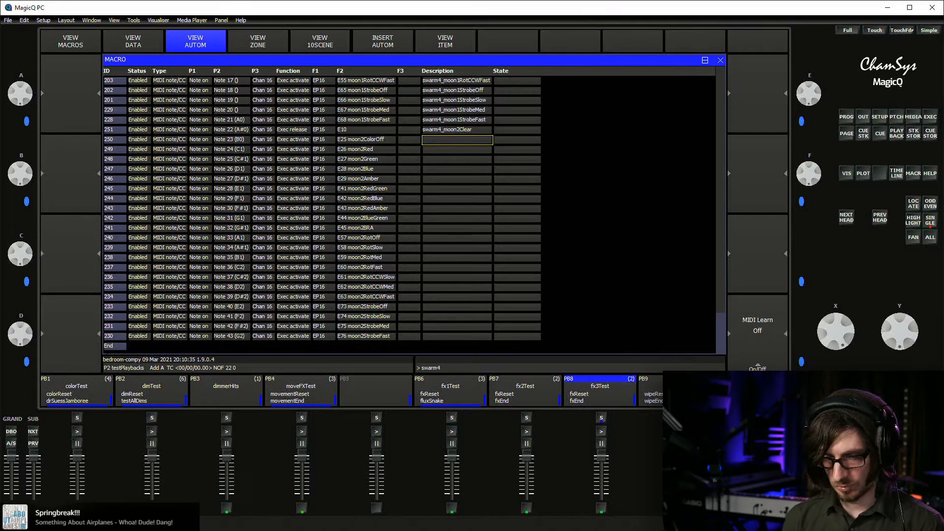
text(_m)
text(p)
text(oon2)
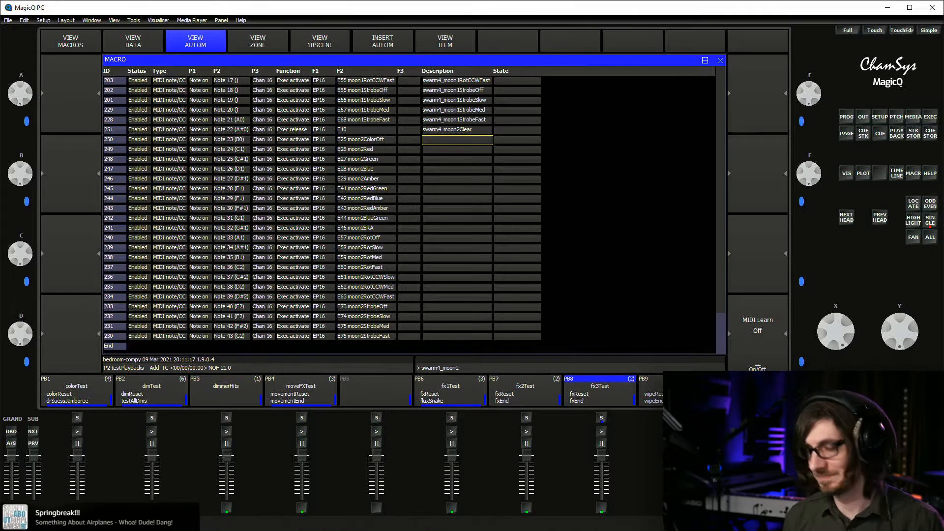
text(lorOff)
key(Return)
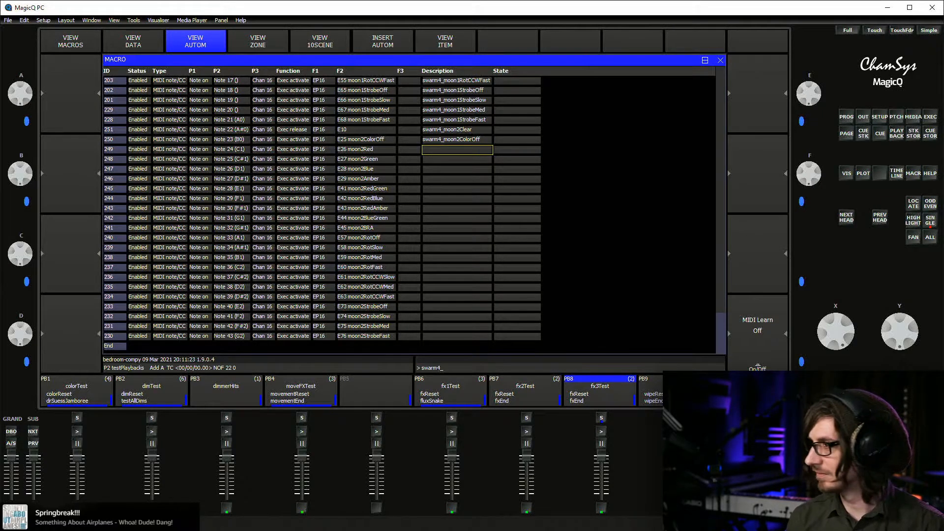
text(swarm4_moon2Red)
key(Return)
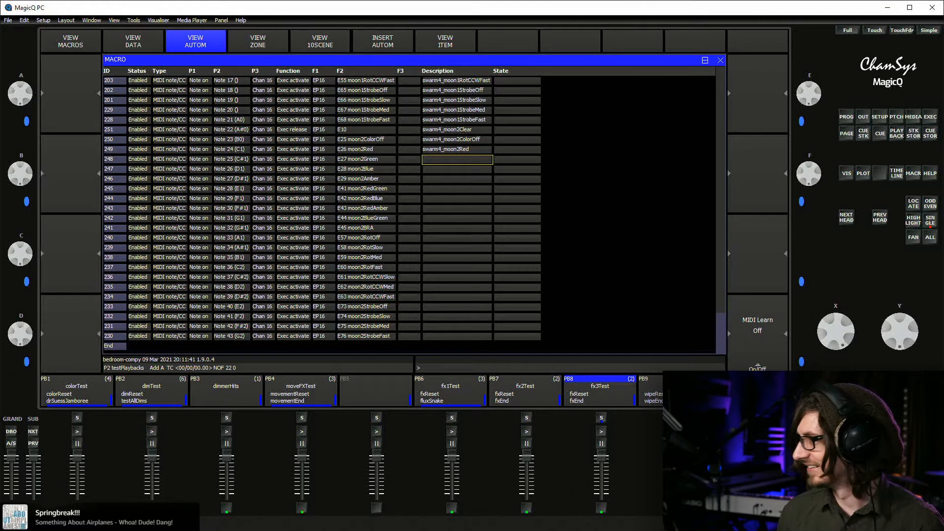
text(moon4_)
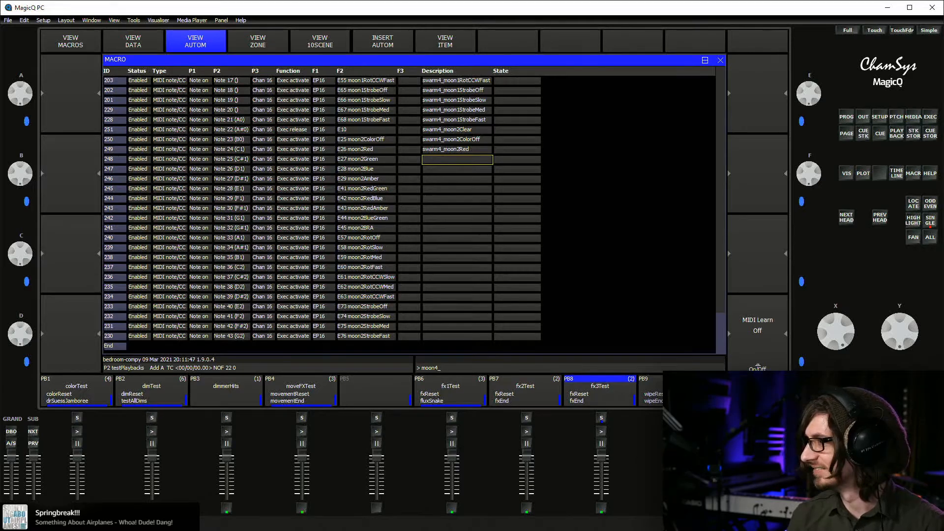
text(green)
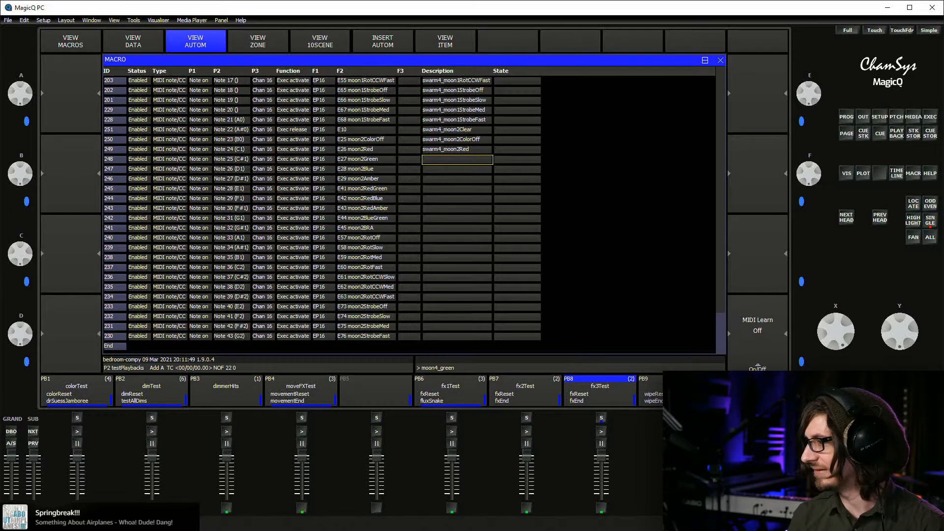
key(BackSpace)
key(BackSpace)
key(BackSpace)
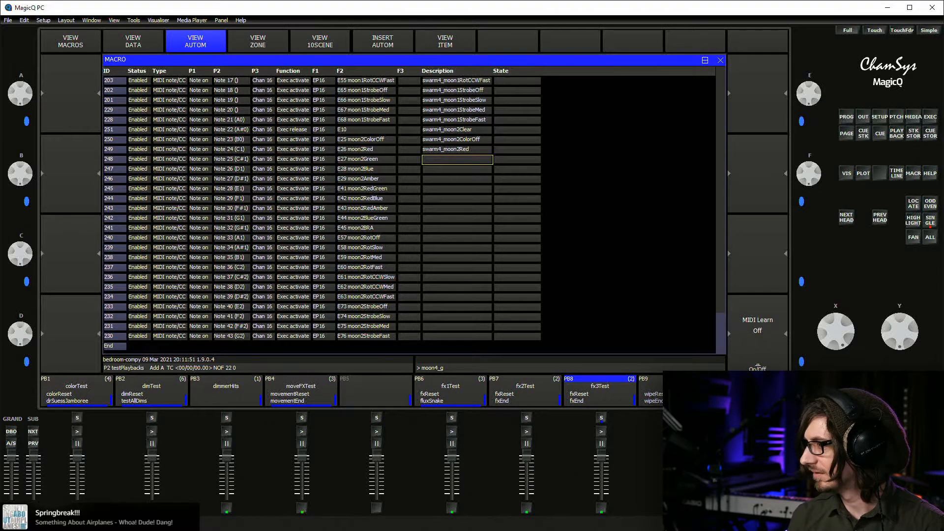
key(BackSpace)
key(BackSpace)
key(BackSpace)
key(BackSpace)
key(BackSpace)
Describe automation 248 as swarm4_moon2Green and automation 247 as swarm4_moon2Blue
text(swarm4_moon)
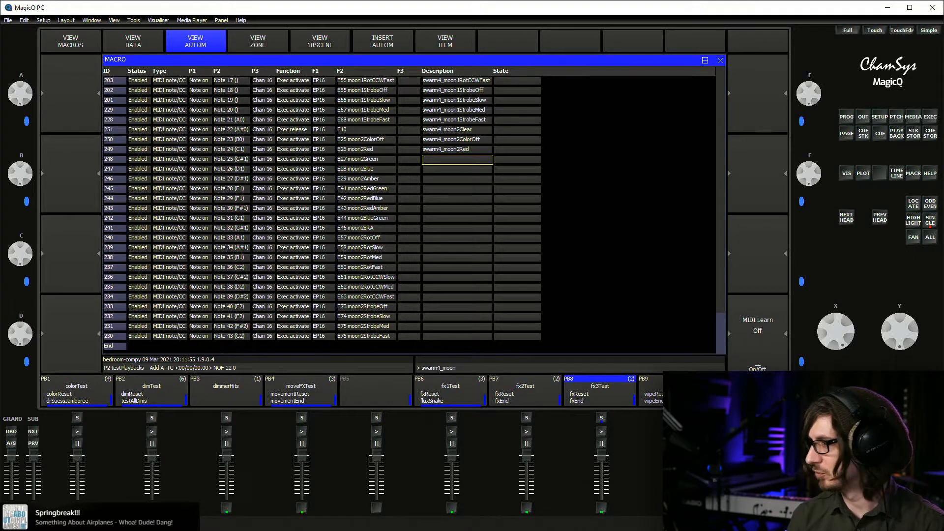
text(2)
key(shift)
text(Green)
key(Return)
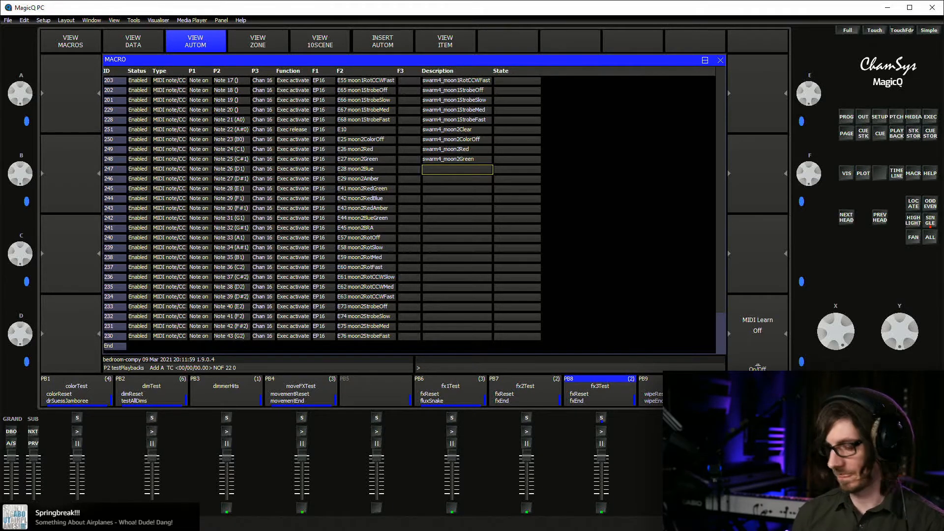
text(swarm4)
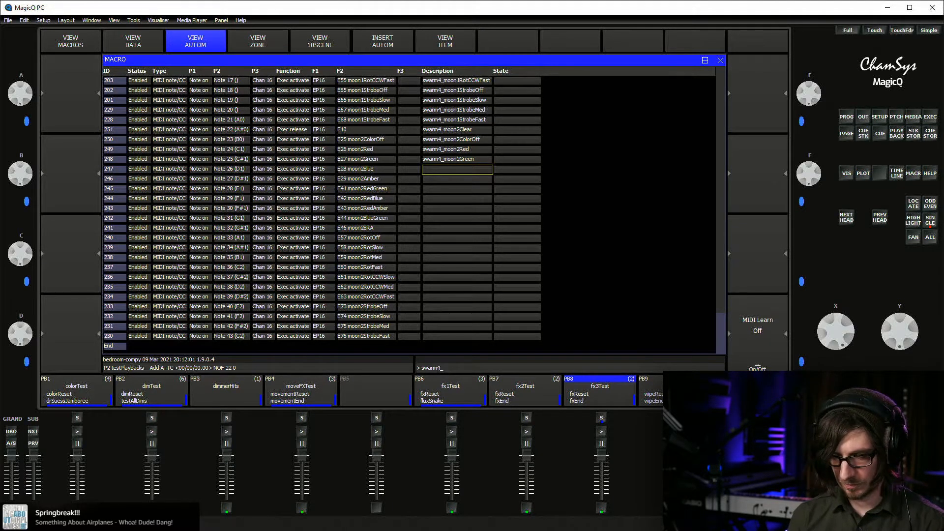
text(_moon2Blue)
key(Return)
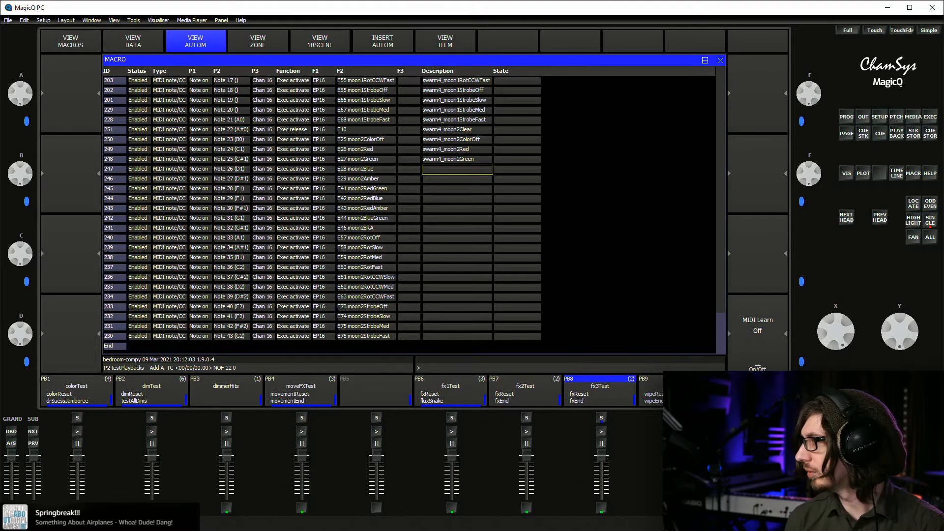
Enter swarm_moon2Amber as the description of automation 246
text(s)
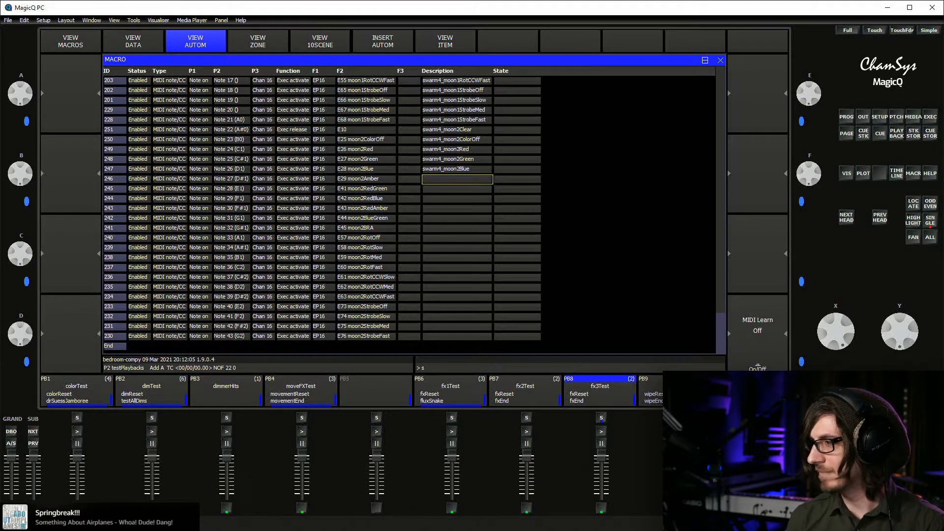
text(warm)
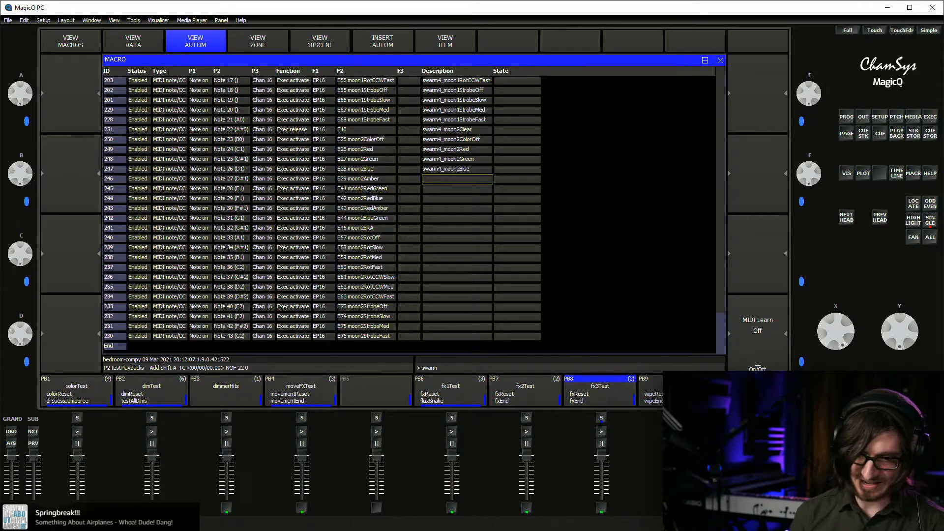
text(_)
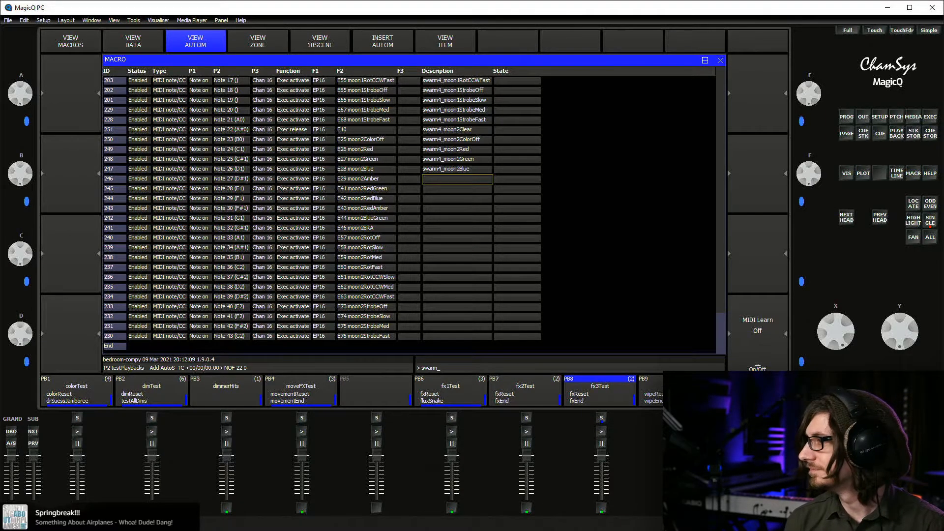
text(moon2Amber)
key(Return)
Describe automation 245 as swarm4_moon2RedGreen and correct the description of automation 246 to swarm4_moon2Amber
text(swarm4_moon2RedGreen)
key(Return)
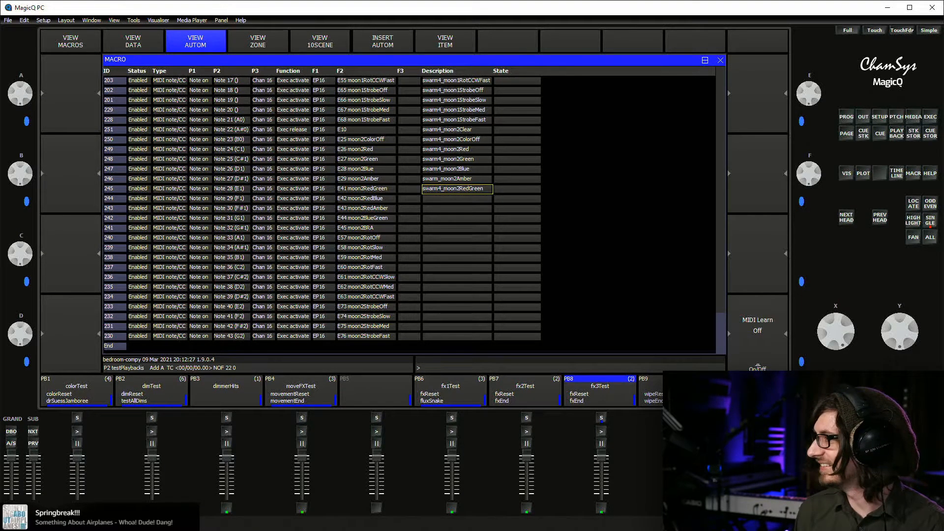
key(Down)
key(Up)
key(Up)
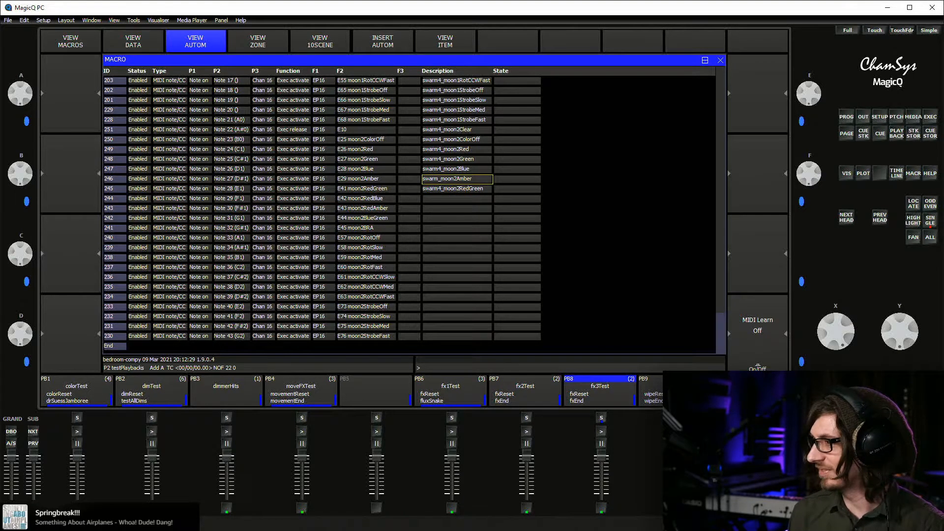
text(_moon2Am)
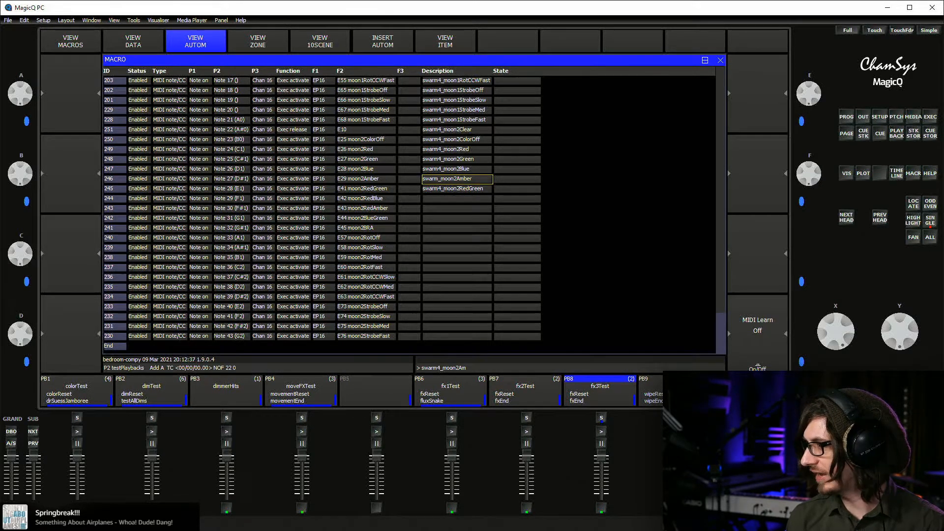
key(Return)
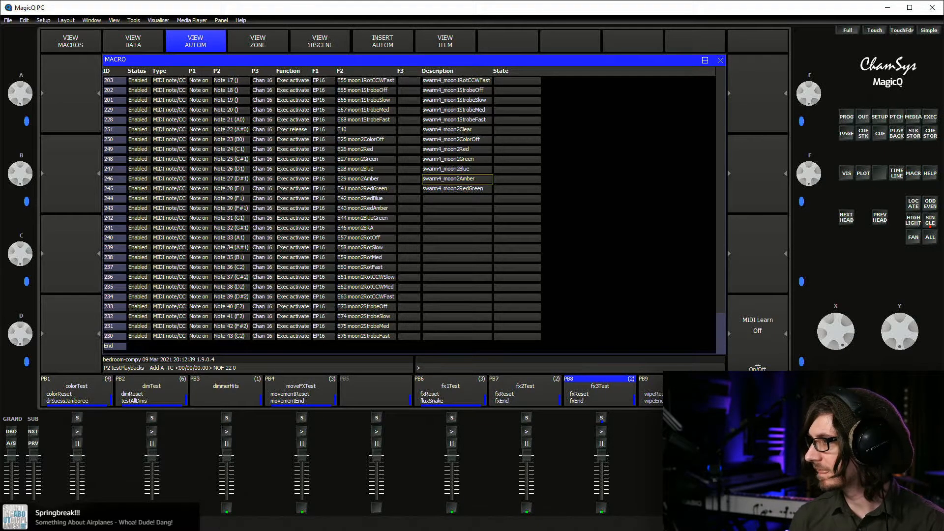
Enter swarm4_moon2RedBlue as the description of automation 244
click(458, 198)
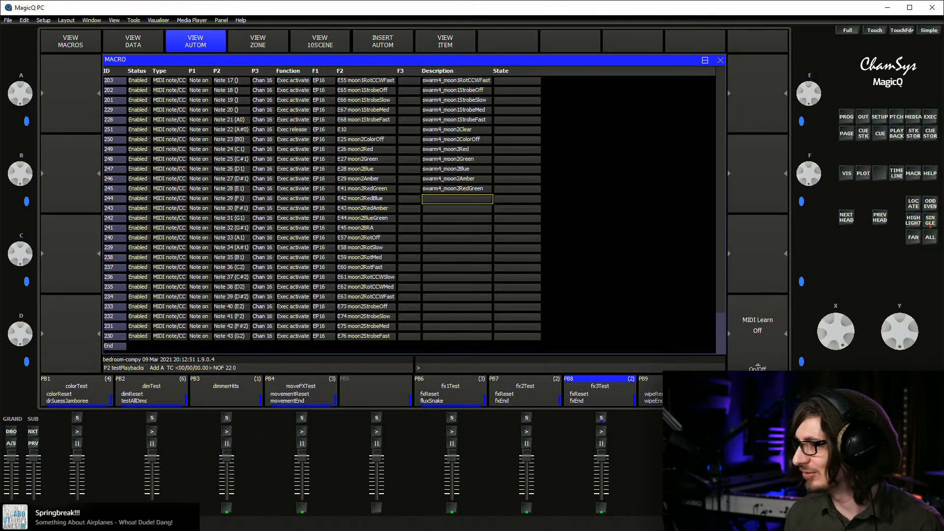
text(sw)
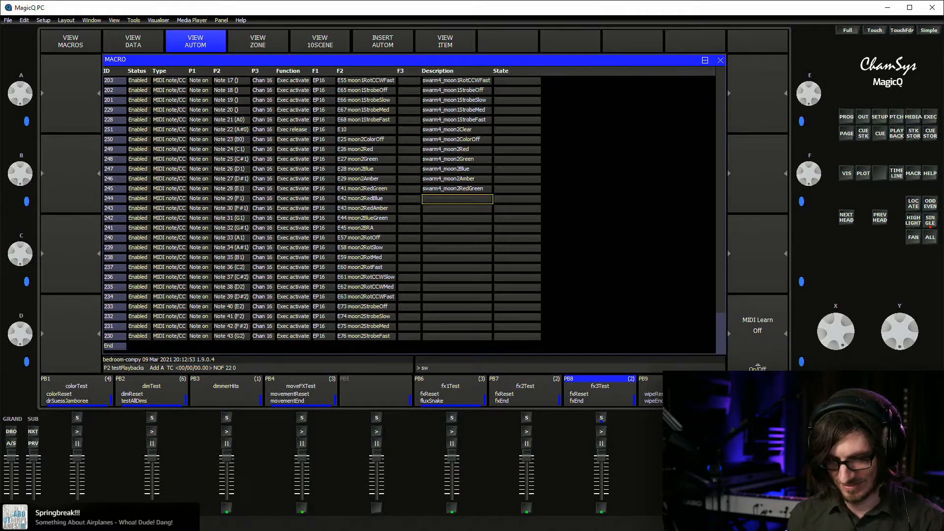
text(arm4_)
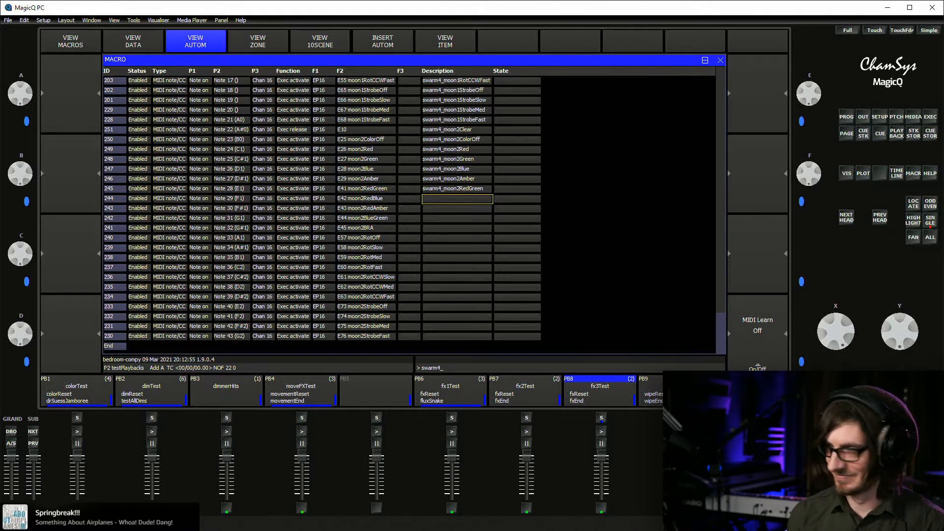
text(moon2)
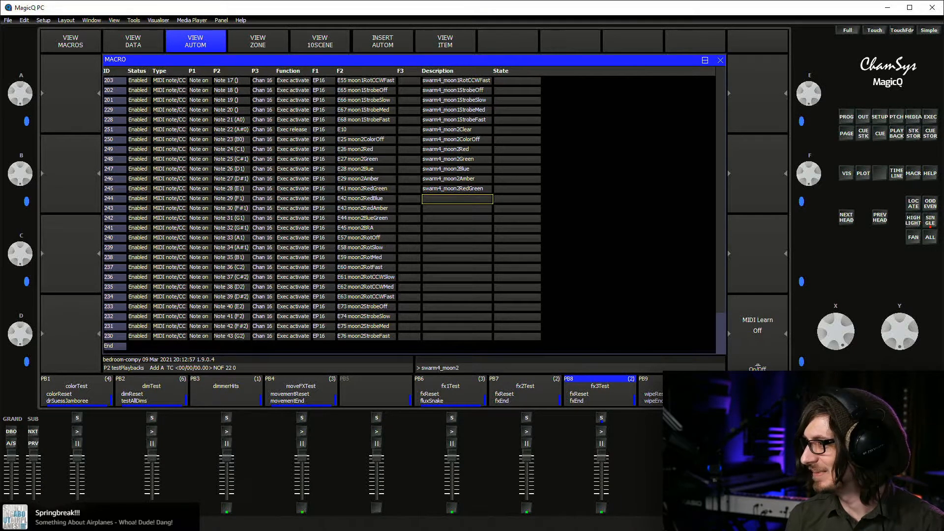
text(RedBlue)
key(Return)
Describe automation 243 as swarm4_moon2RedAmber and automation 242 as swarm4_moon2BlueGreen
click(457, 208)
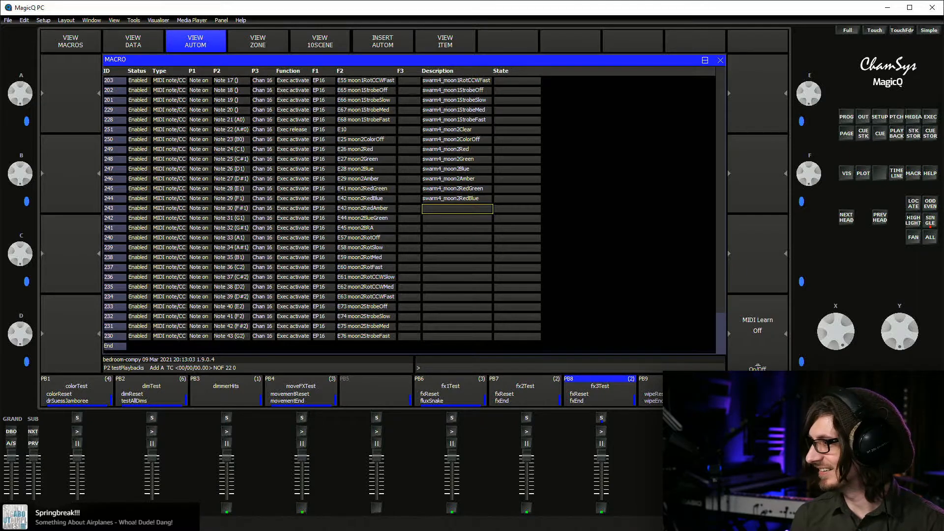
text(swarm4_moon2RedAmber)
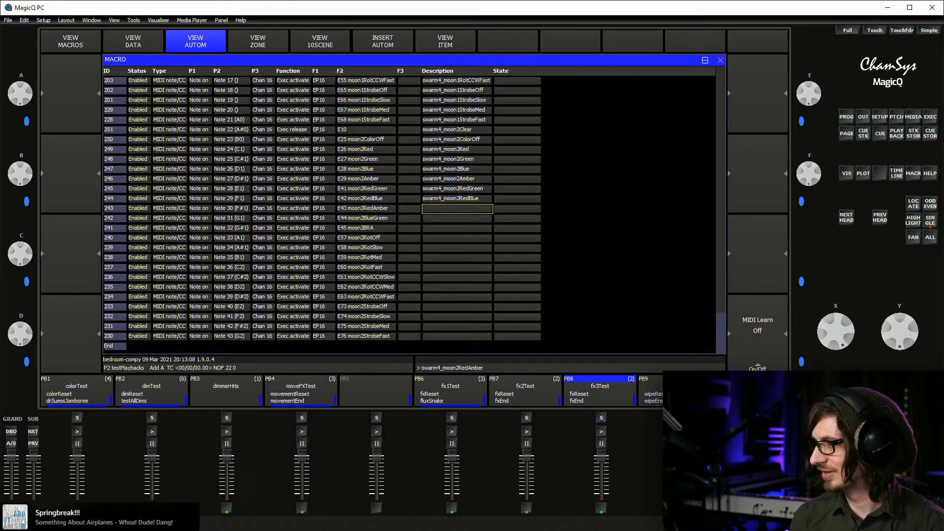
key(Return)
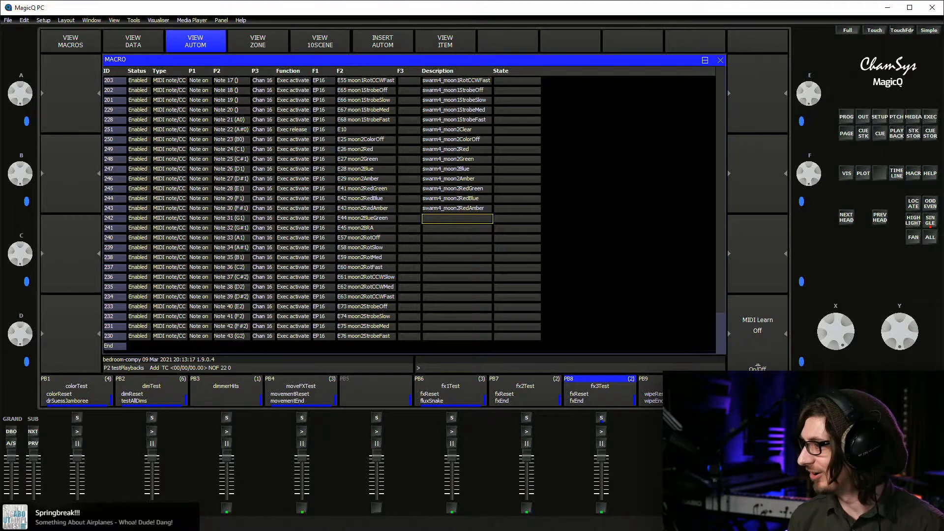
text(warm4_moon2)
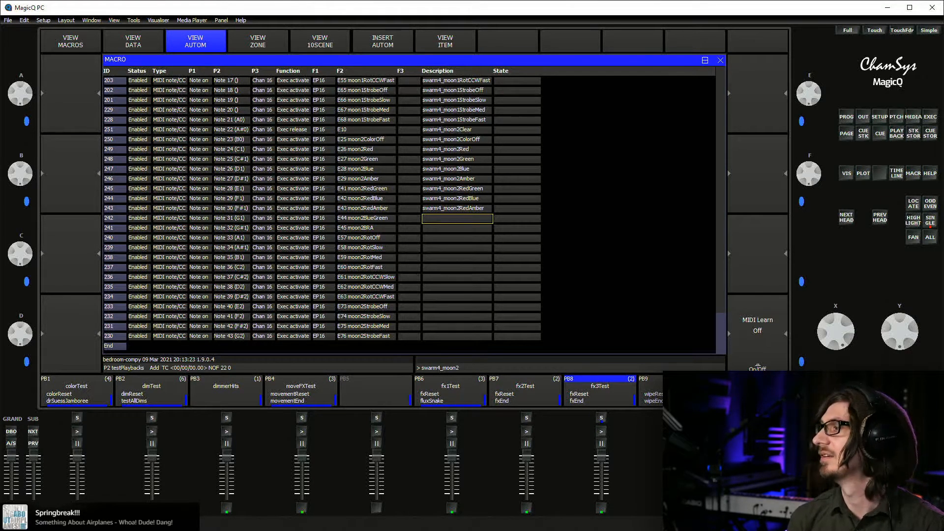
text(BlueGreen)
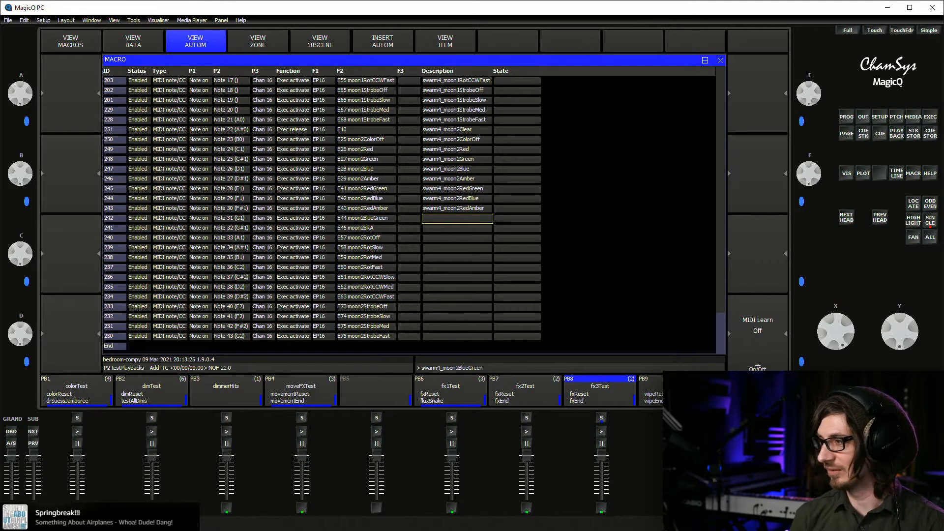
key(Return)
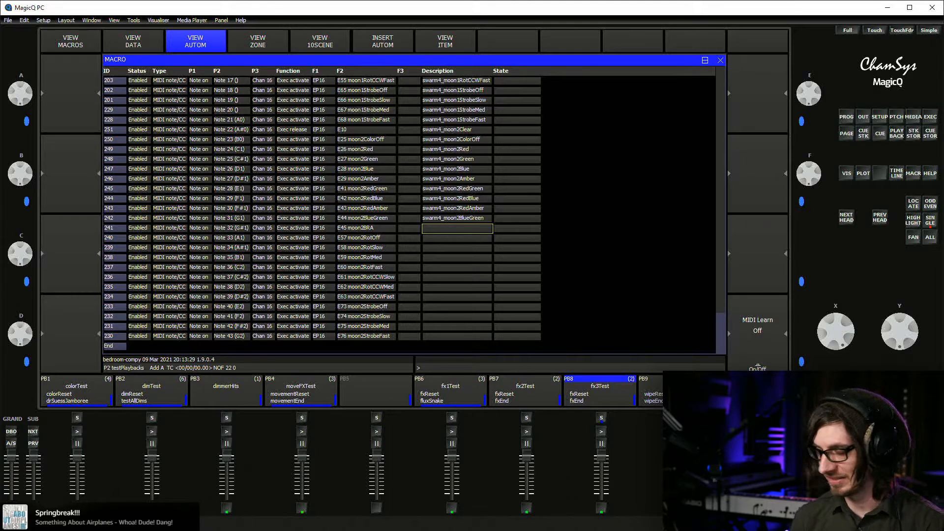
Describe automation 241 as swarm4_moon2BRA and automation 240 as swarm4_moon2RotOff
text(swarm4_m)
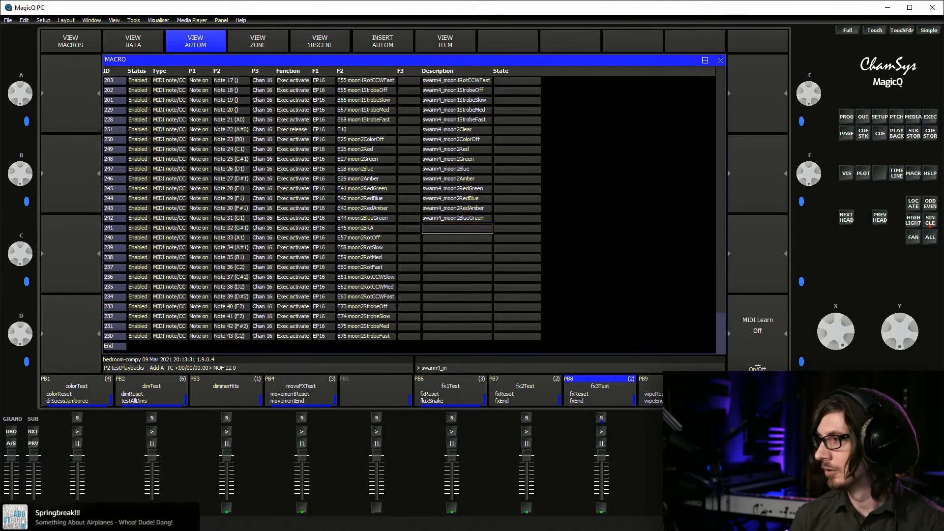
text(oon2BRA)
key(Return)
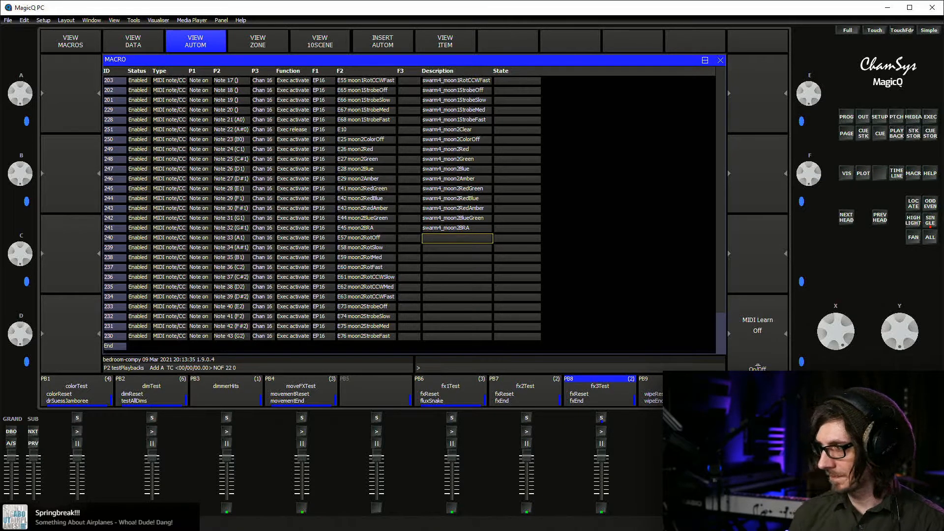
text(swarm4_m)
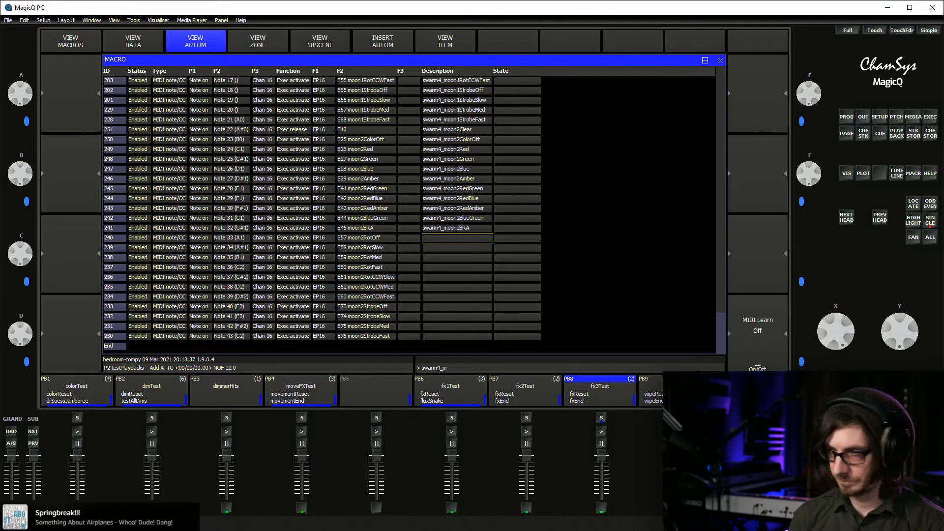
text(oon2R)
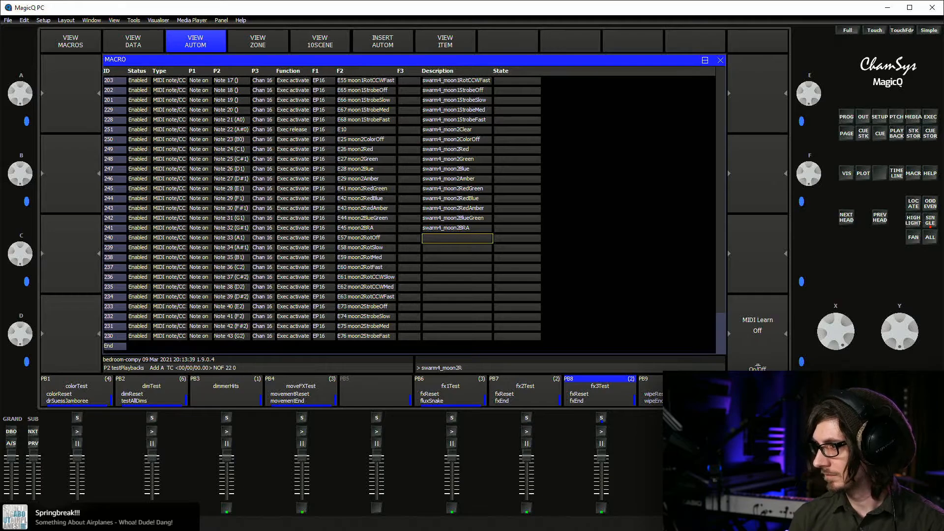
text(otOff)
key(Return)
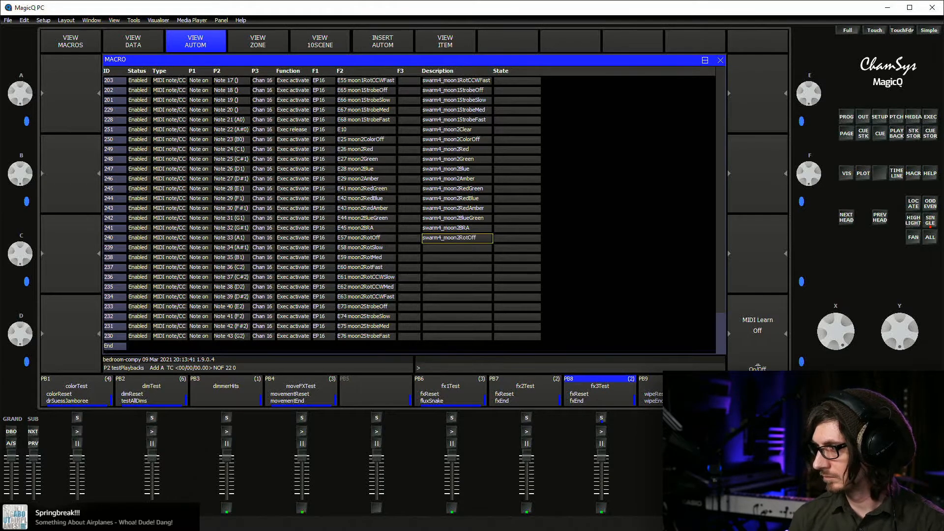
Describe automation 239 as swarm4_moon2RotSlow and automation 238 as swarm4_moon2RotMed
text(warm)
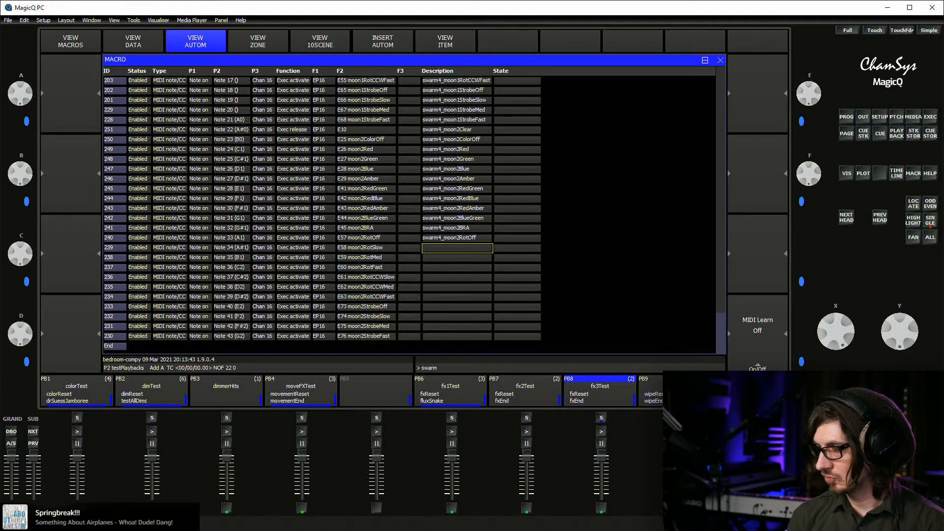
text(4_moon2)
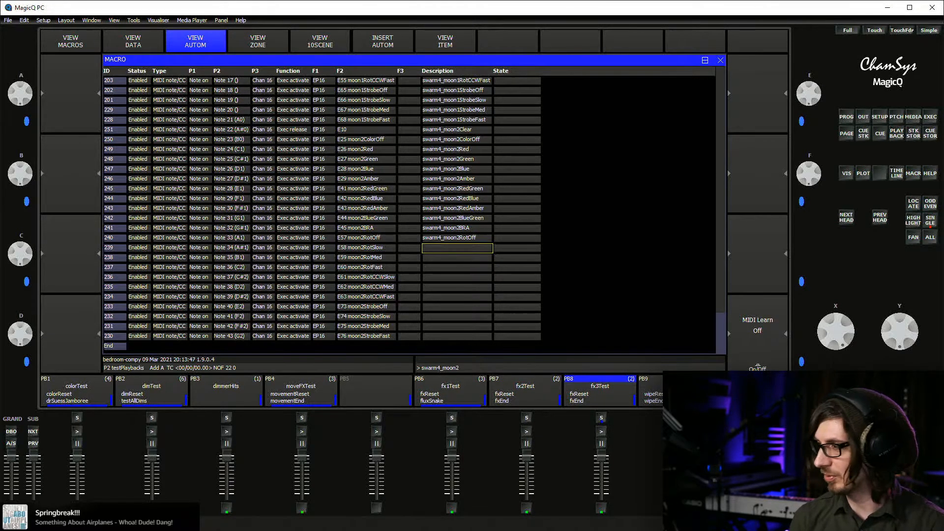
text(R)
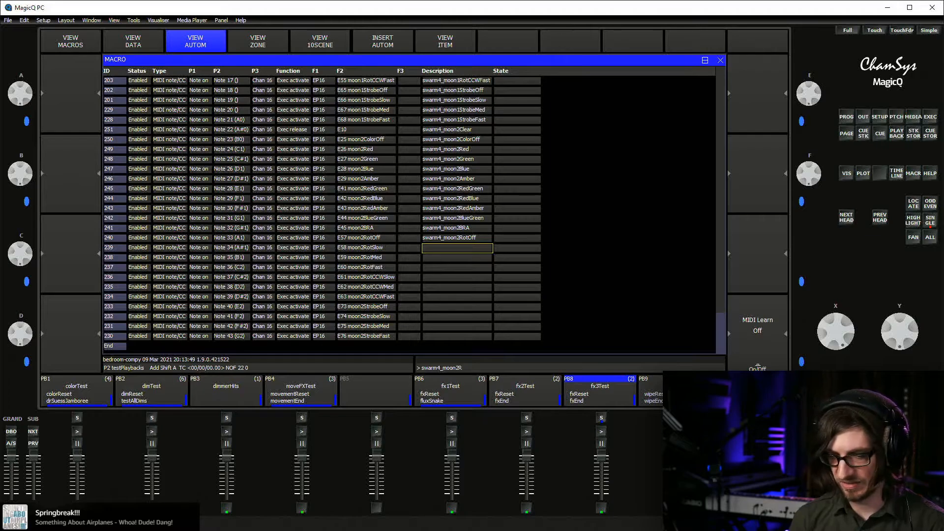
text(otSlow)
key(Return)
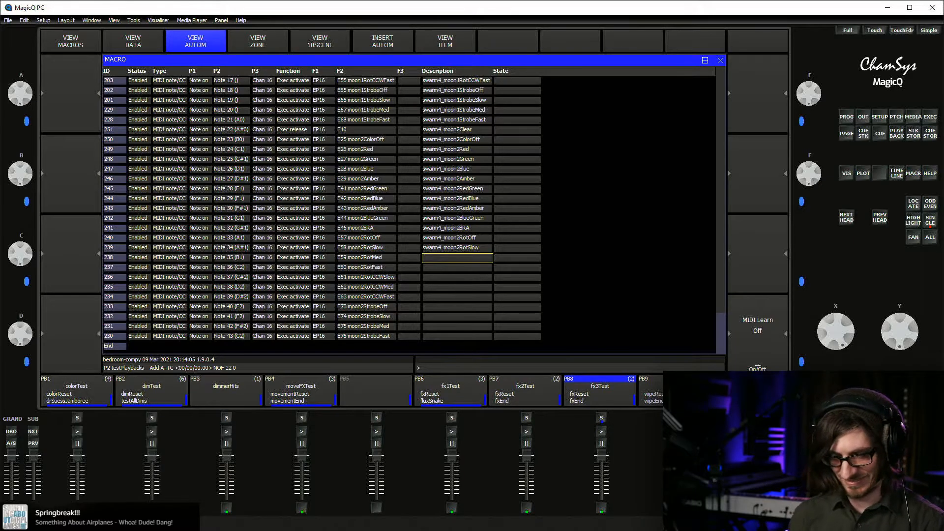
text(swarm4_moon)
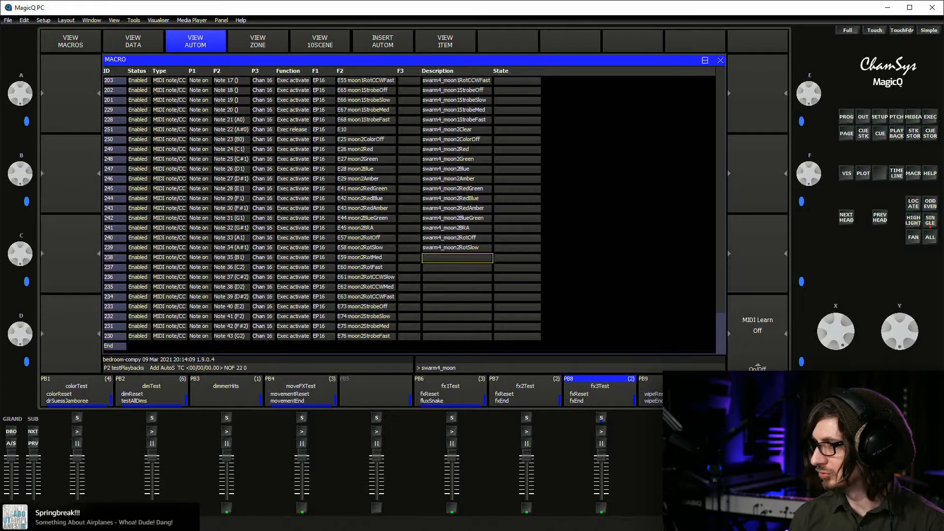
text(2RotMed)
key(Return)
key(Down)
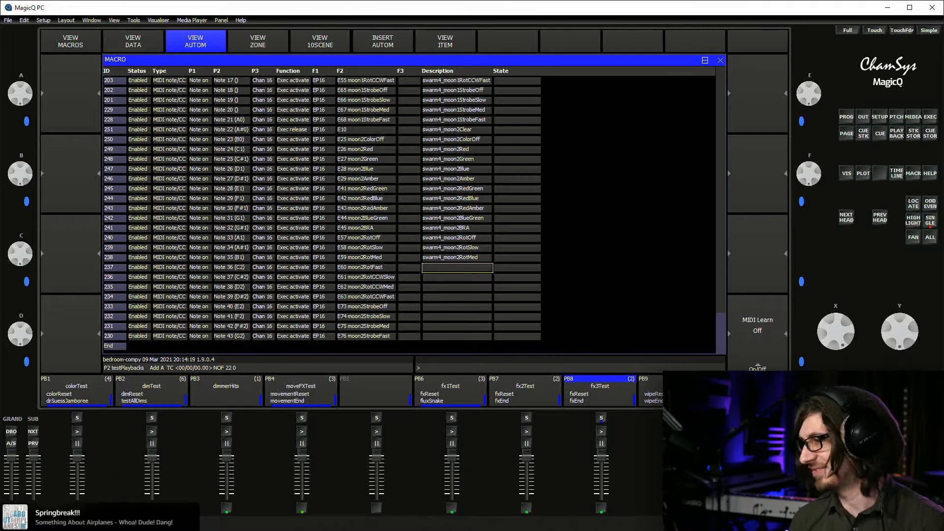
Describe automation 237 as swarm4_moon2RotFast and automation 236 as swarm4_moon2RotCCWSlow
text(swarm4_)
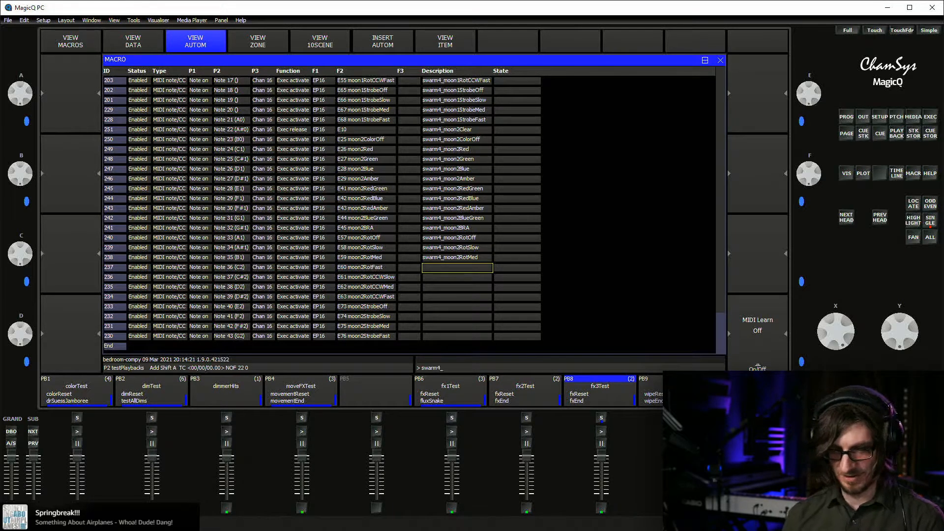
text(moon2)
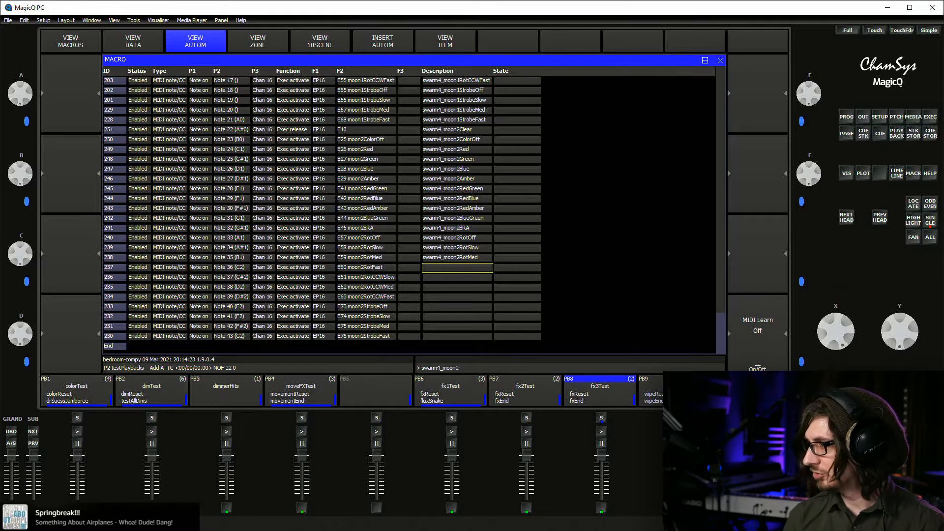
text(RotFast)
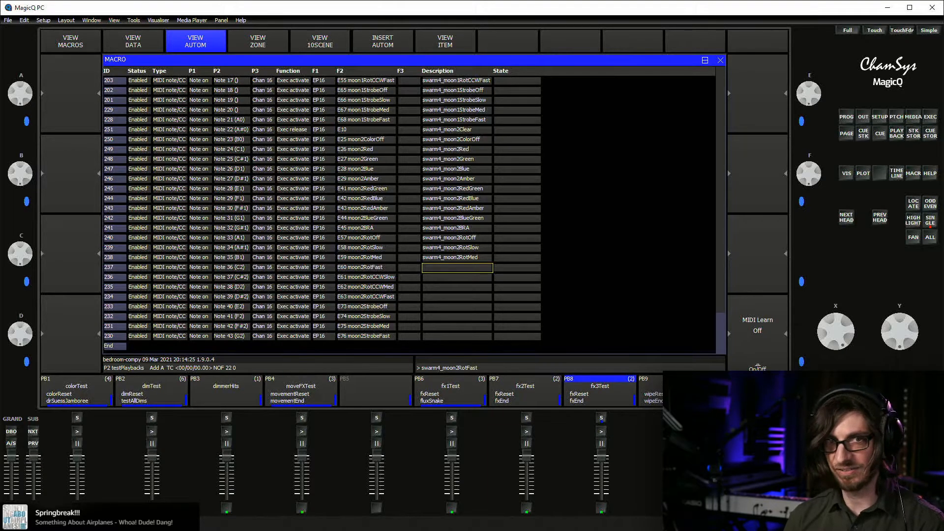
key(Return)
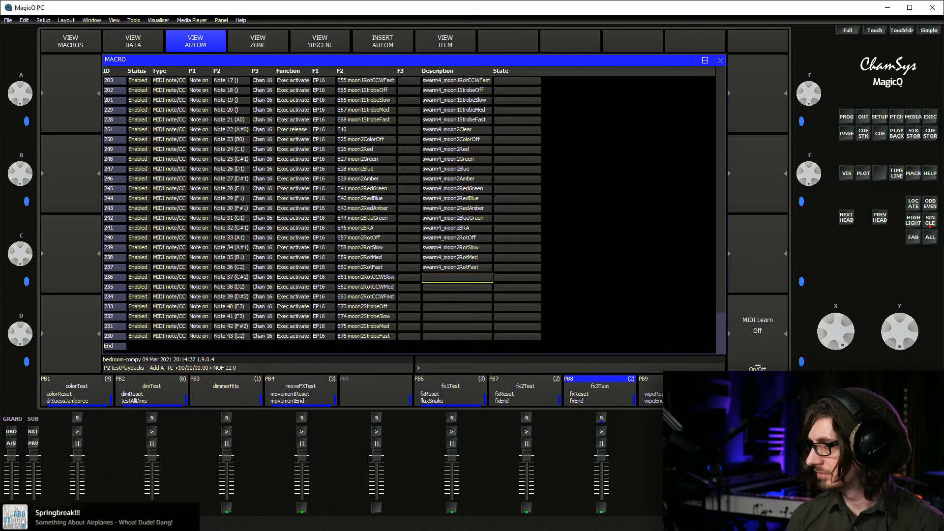
text(swarm4_moon2)
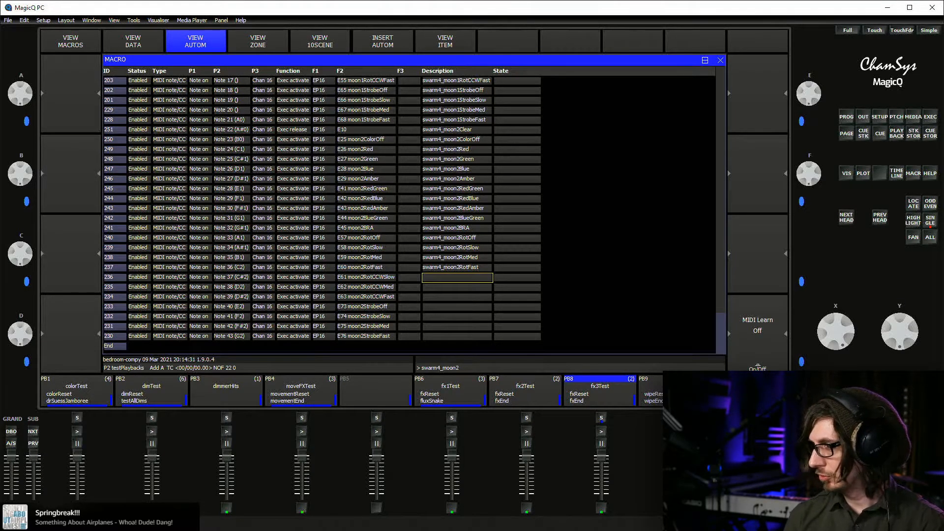
text(RotCCWSlow)
key(Return)
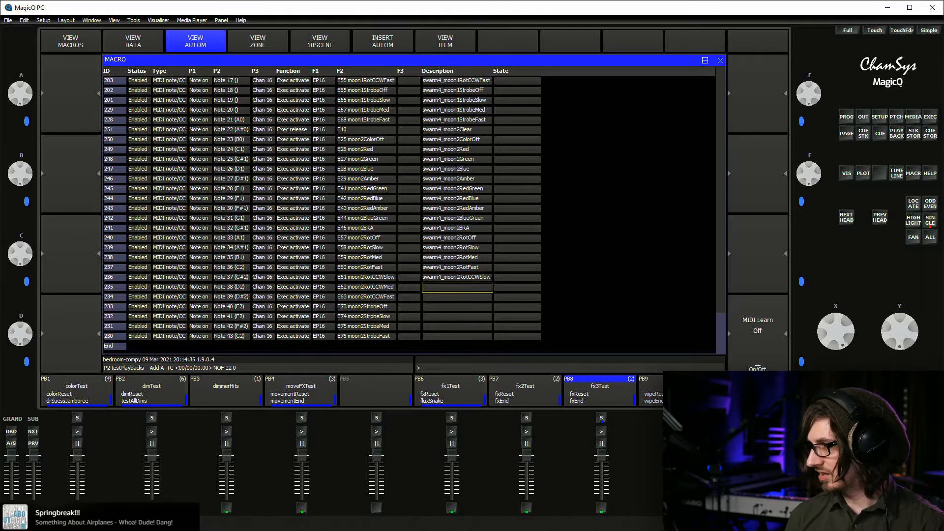
Enter swarm4_moon2RotCCWMed as the description of automation 235
text(swarm4_)
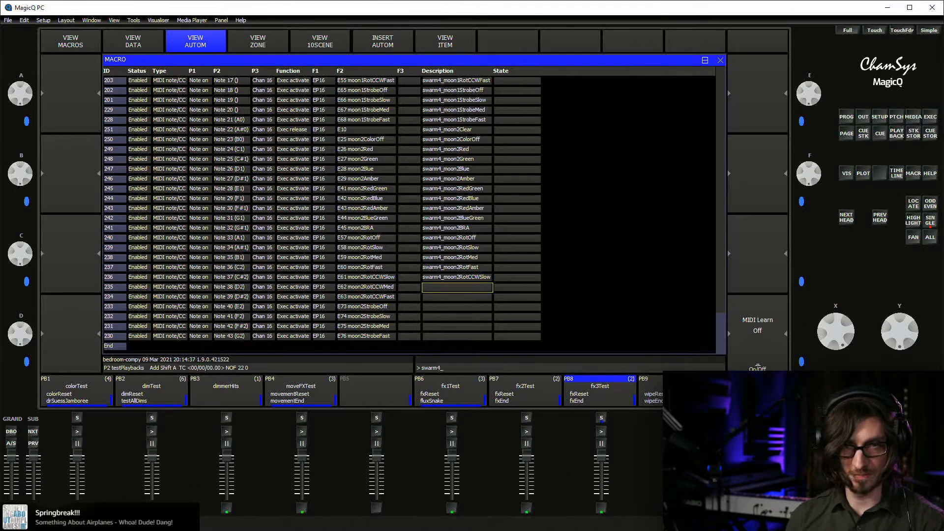
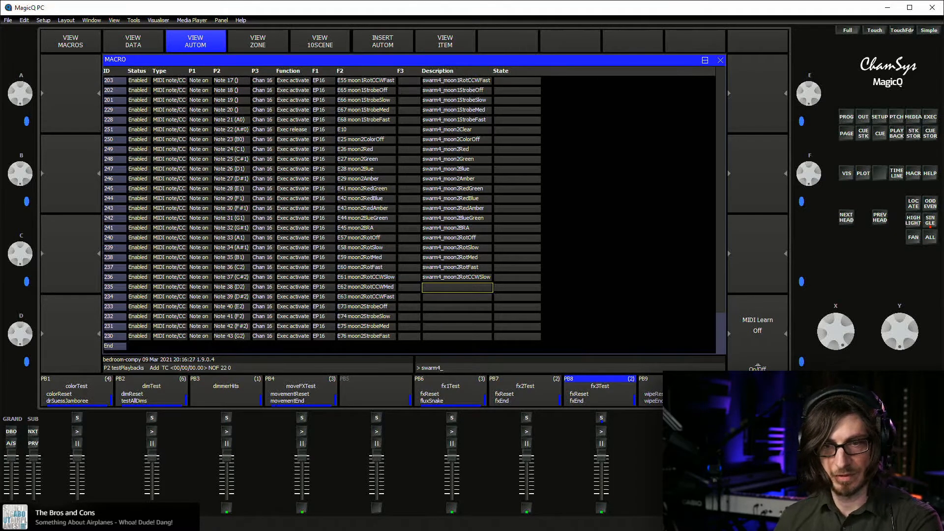
key(alt+Tab)
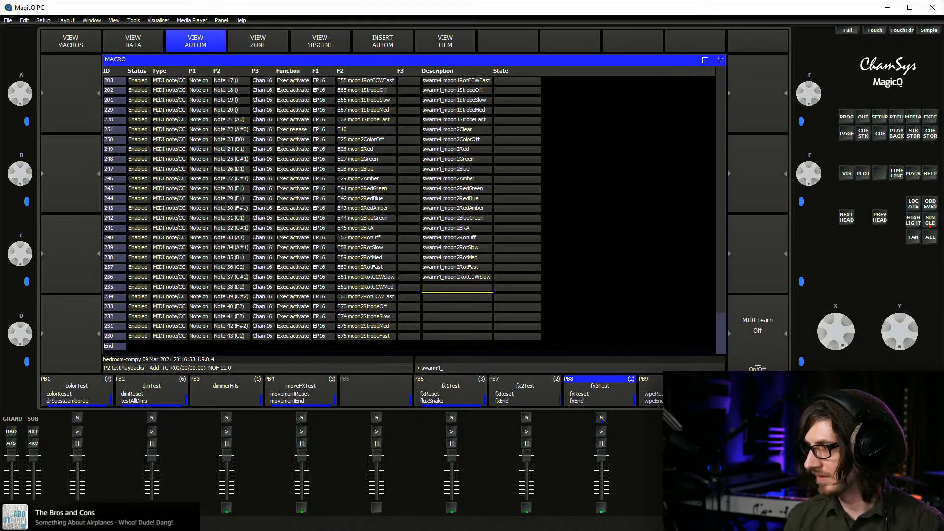
text(on2)
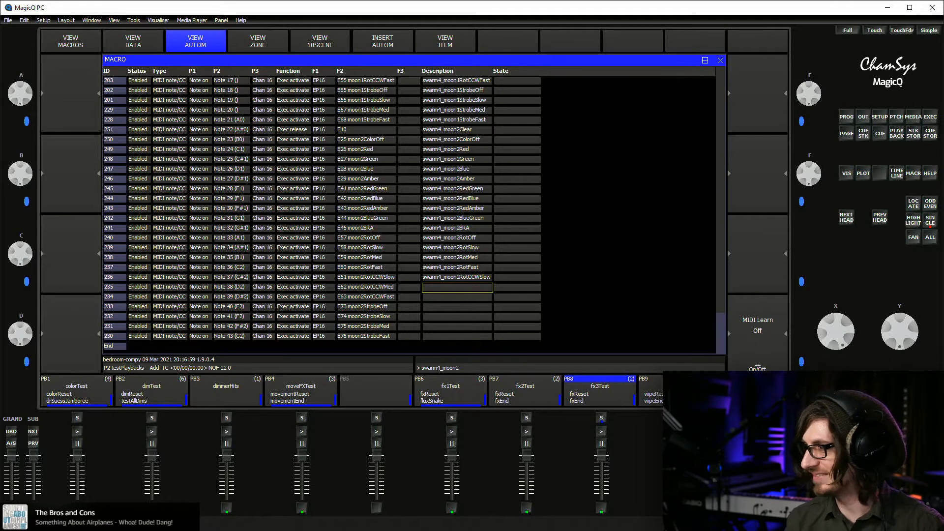
text(Rot)
text(CCW)
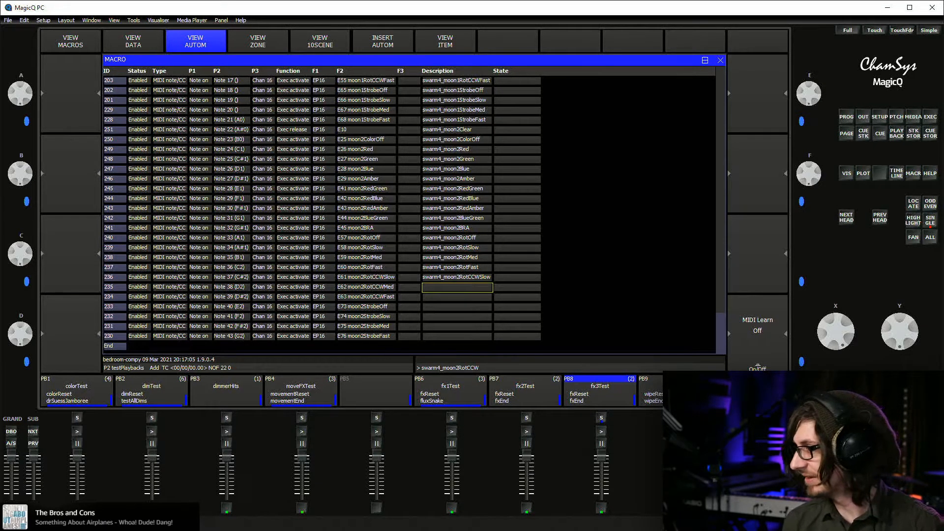
text(Med)
key(Return)
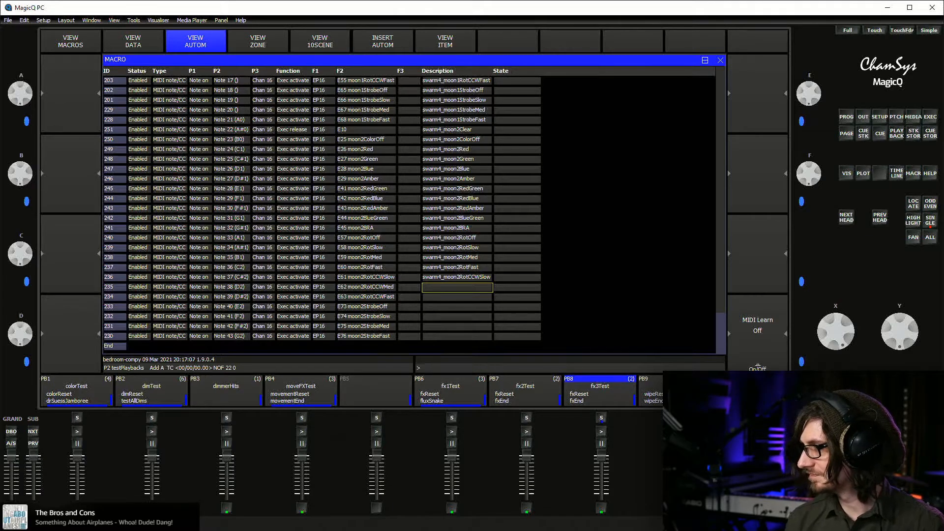
Enter swarm4_moon2RotCCWFast as the description of automation 234
text(swarm)
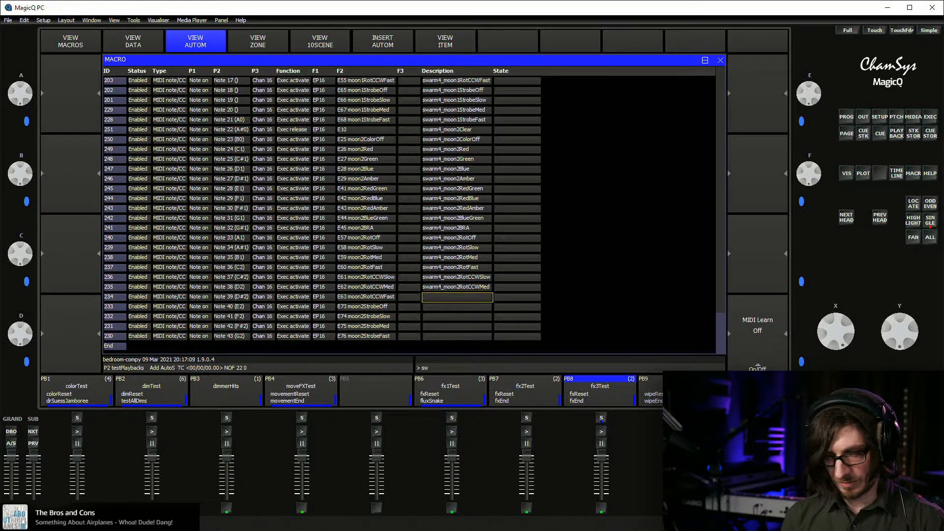
text(4_)
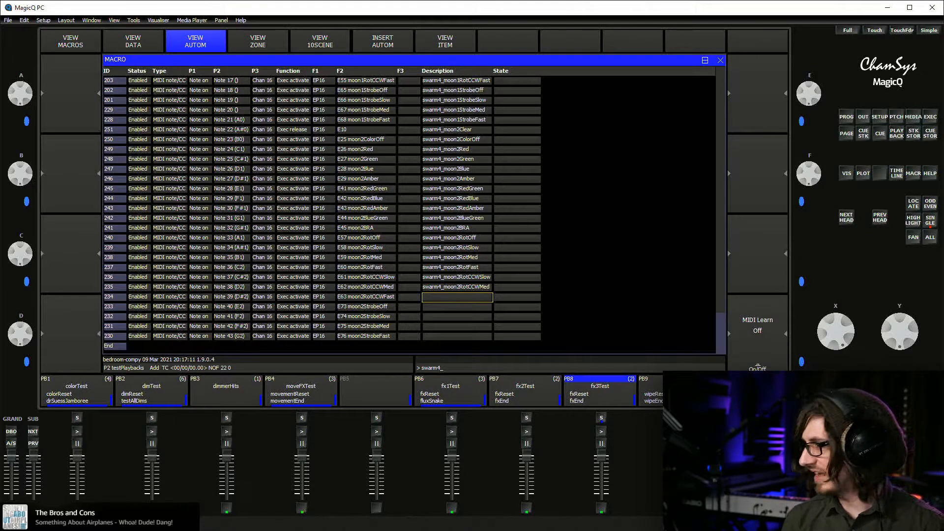
text(moon2)
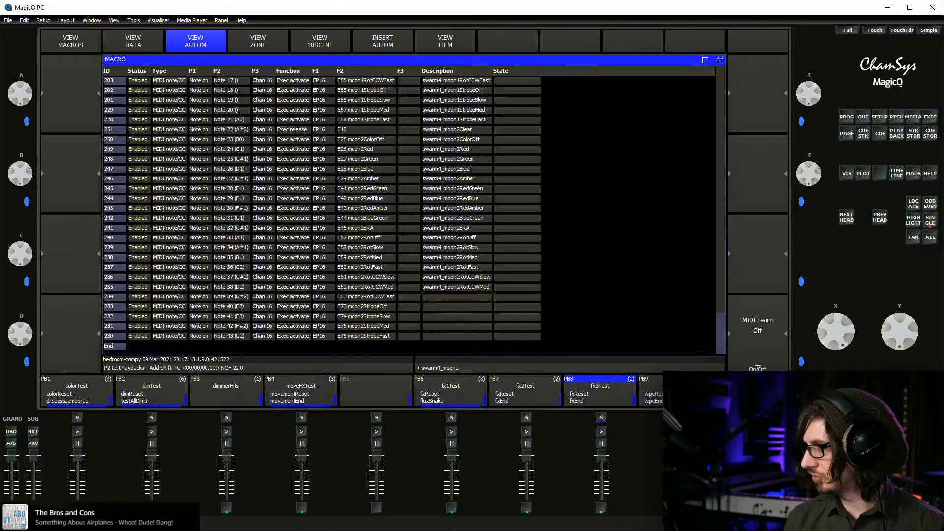
text(Rot)
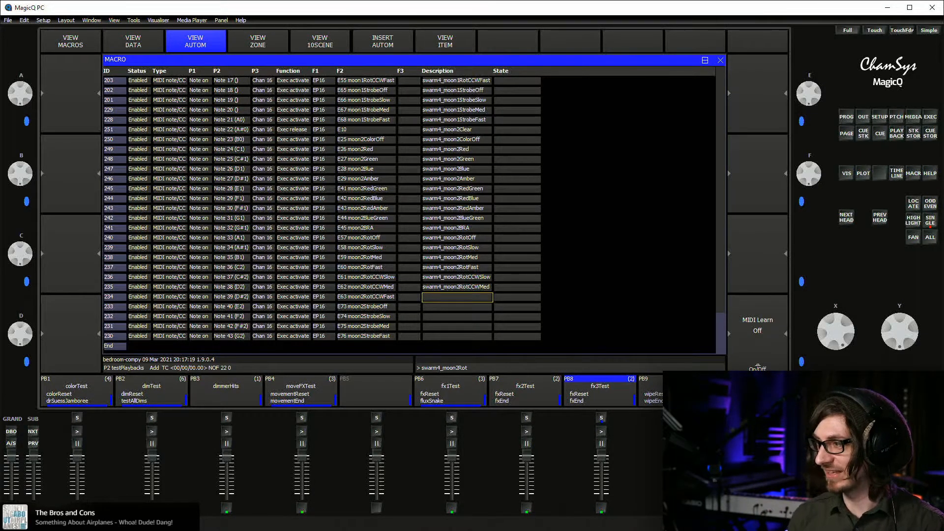
text(CCWFas)
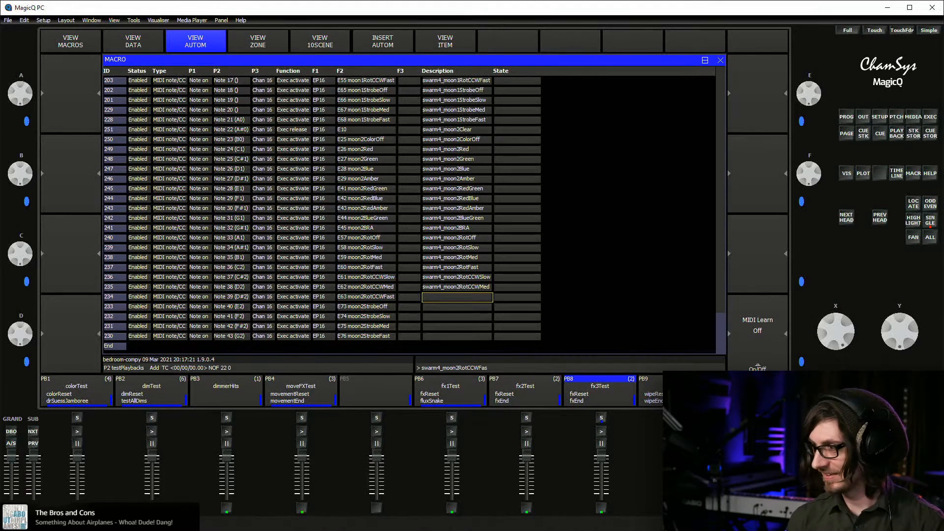
text(t)
key(Return)
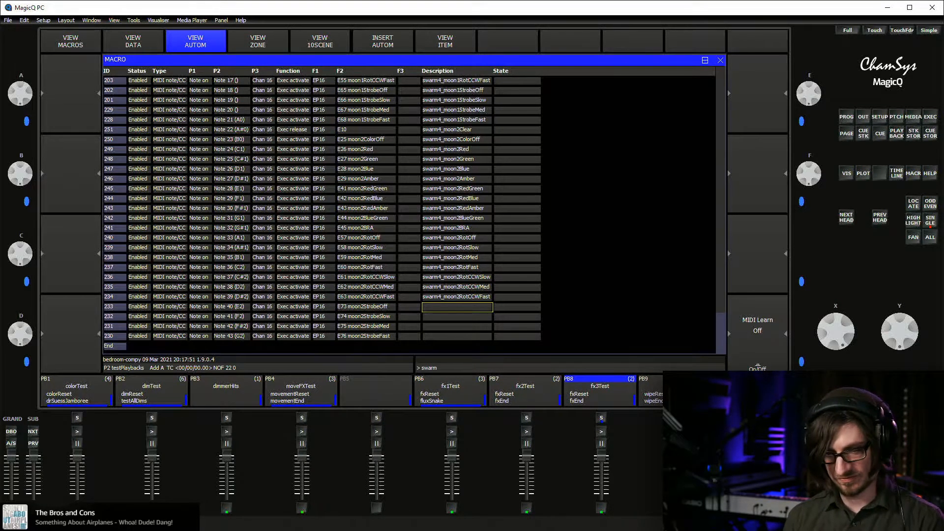
Enter swarm4_moon2StrobeOff as the description of automation 233
text(4_moon)
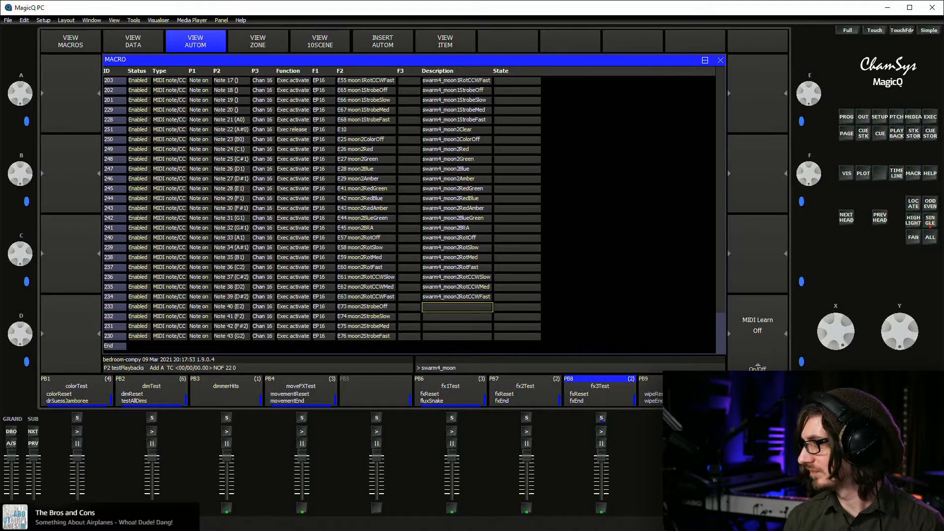
text(2Stro)
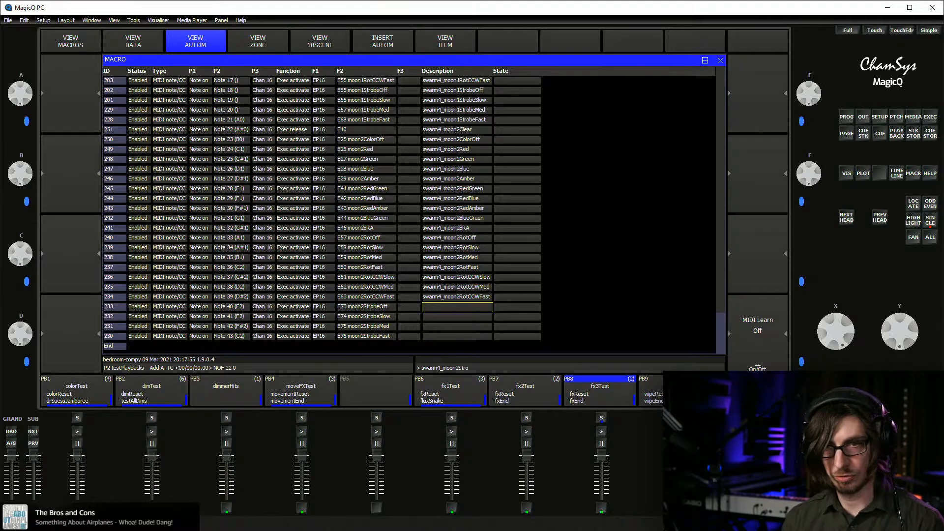
text(beOff)
key(Return)
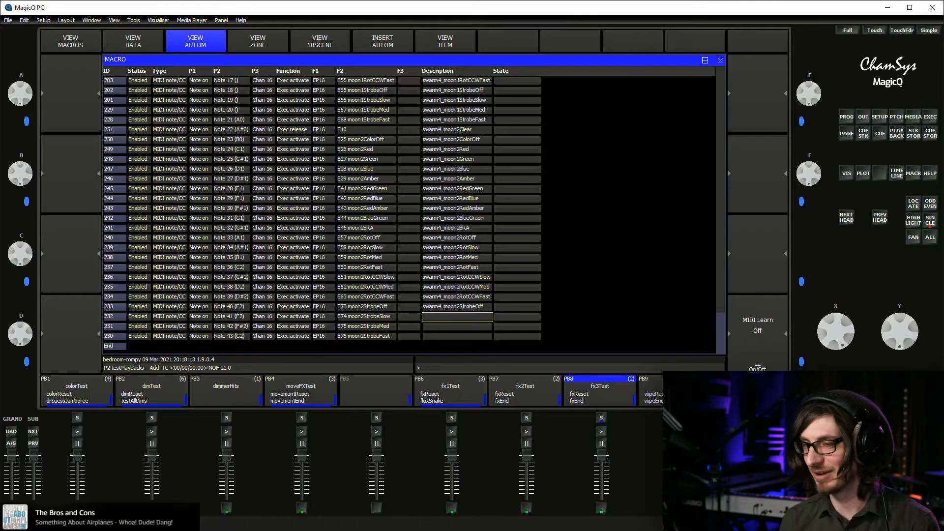
Enter swarm4_moon2StrobeSlow as the description of automation 232
text(sewar)
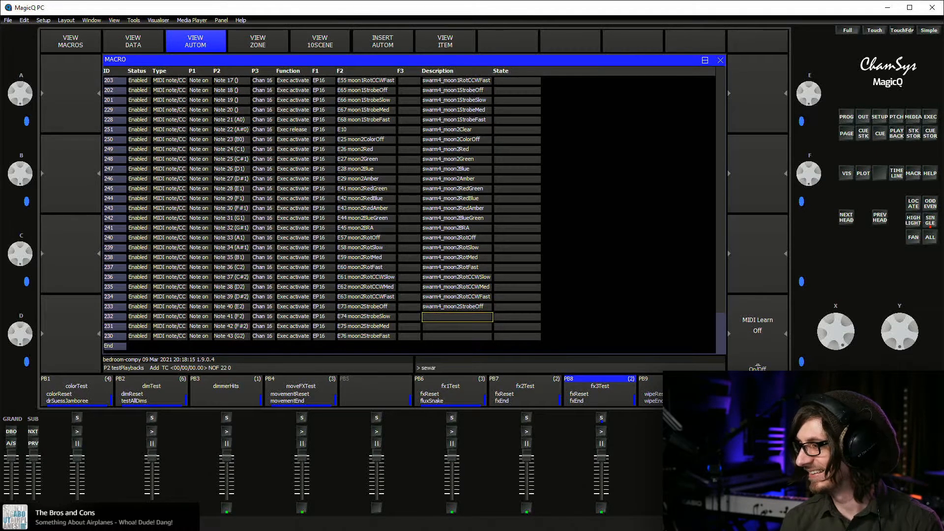
key(BackSpace)
key(BackSpace)
key(BackSpace)
text(warm4_)
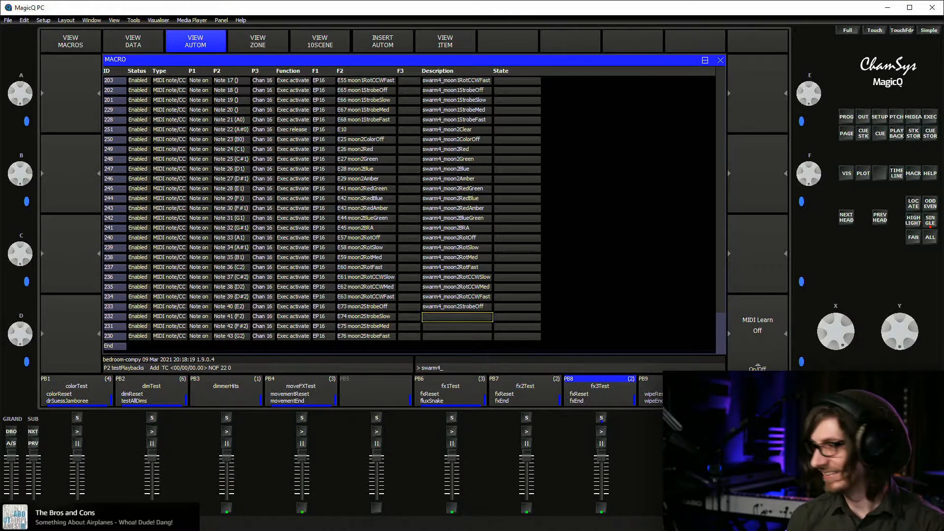
text(moon2StrobeSlow)
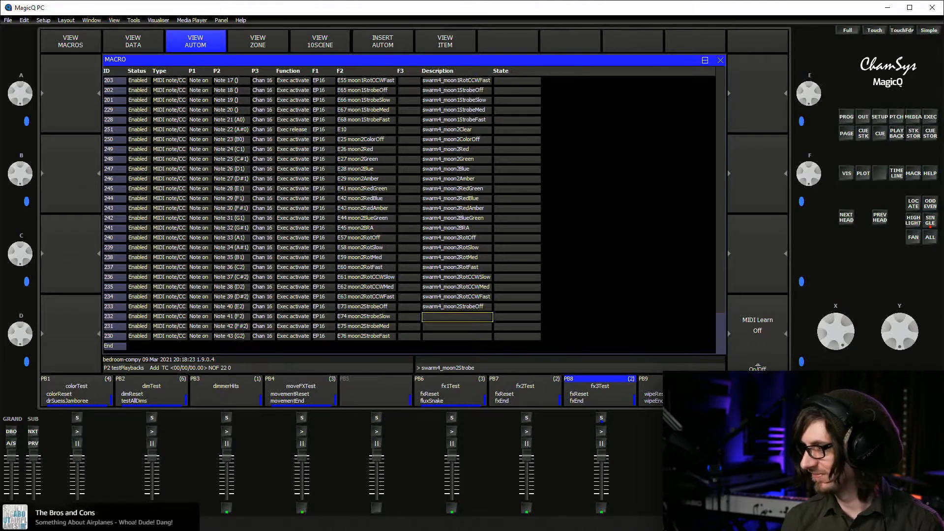
key(Return)
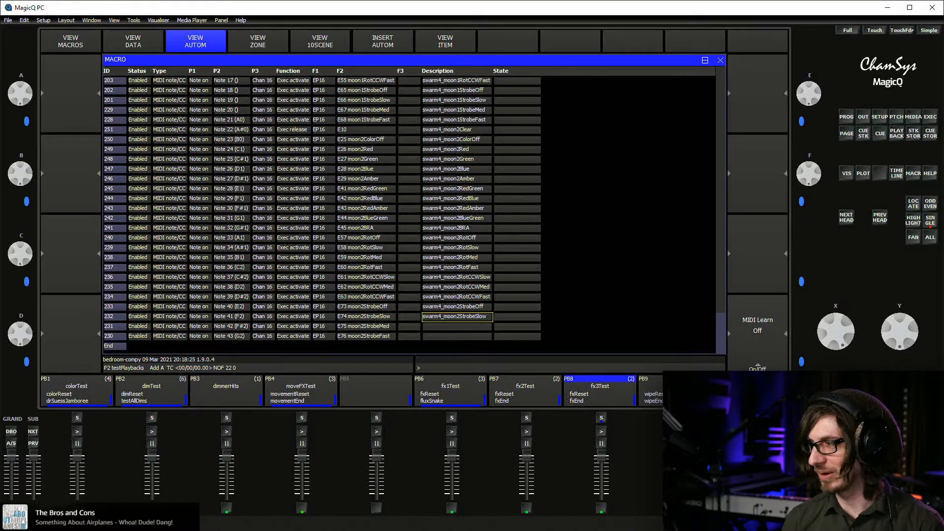
Enter swarm4_moon2StrobeMed as the description of automation 231
key(Down)
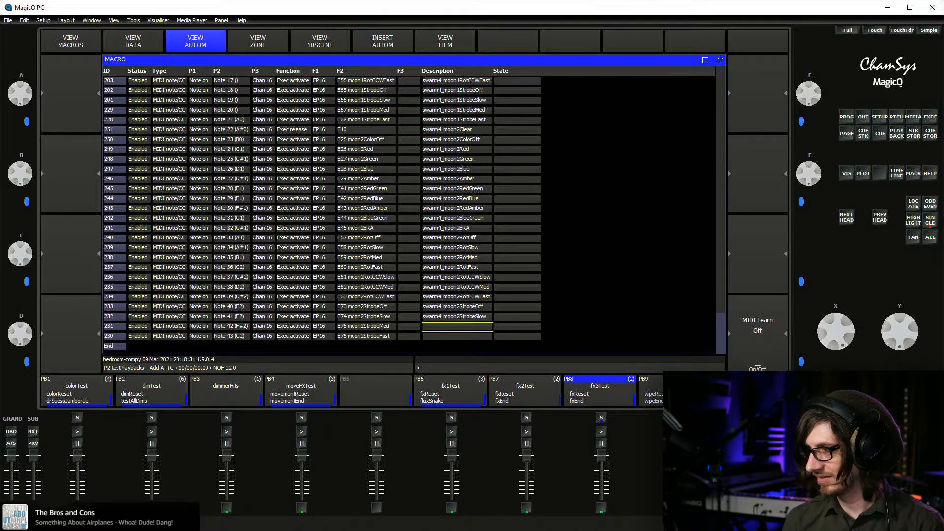
text(swarm4)
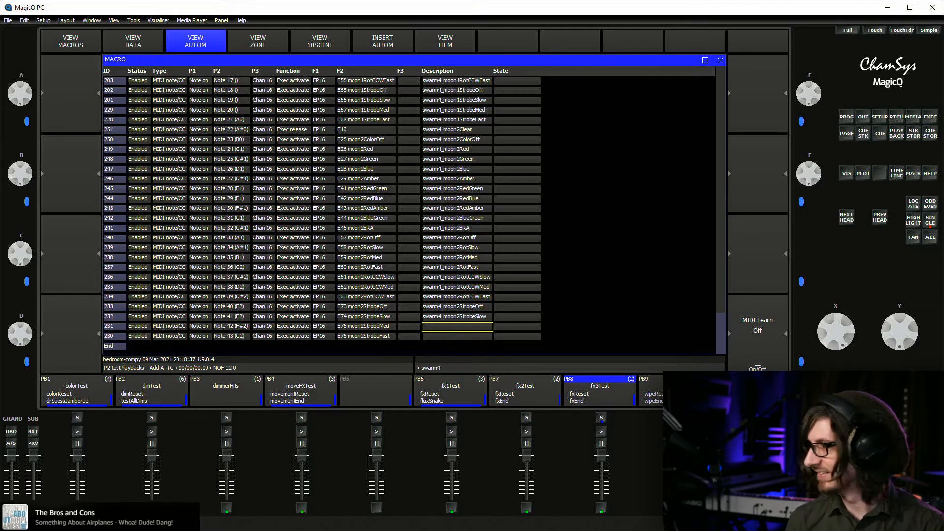
key(shift)
text(m4_)
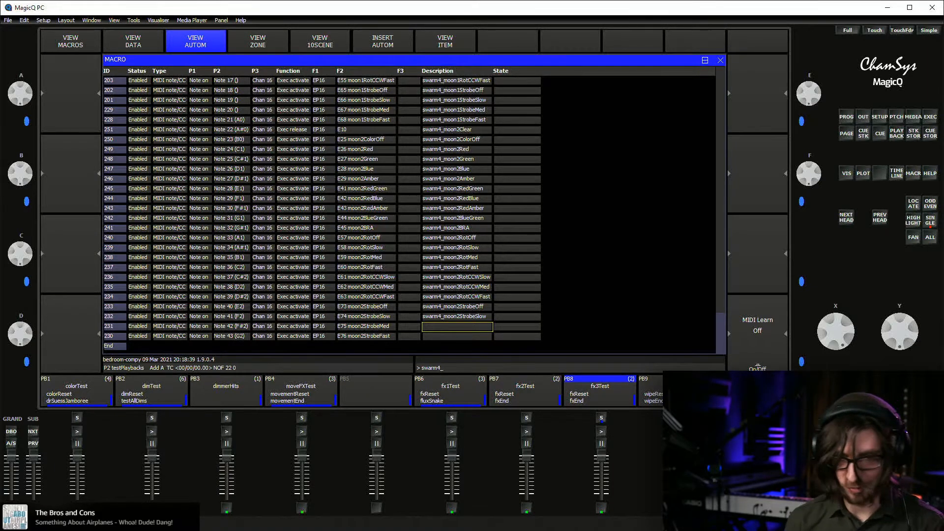
text(moon2)
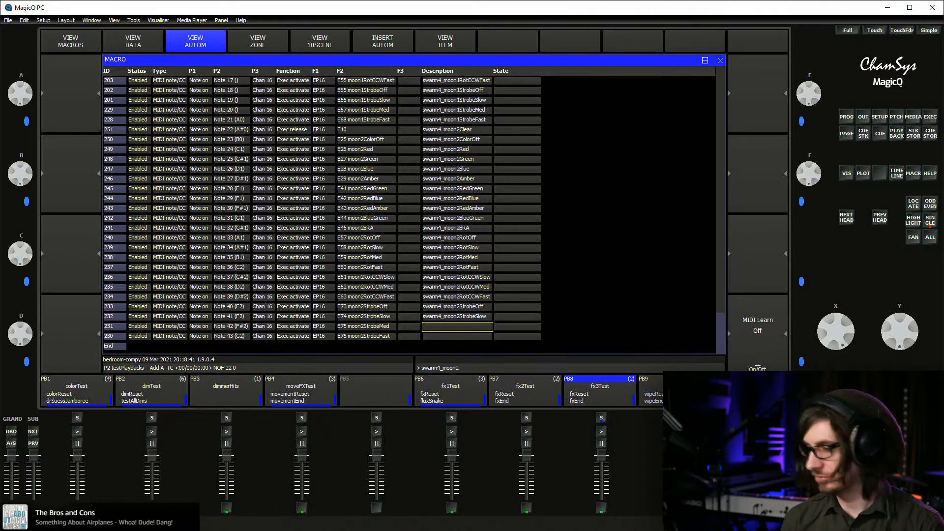
text(StrobeMed)
key(Return)
Enter swarm4_moon2StrobeFast as the description of automation 230
key(Down)
text(swarm4_)
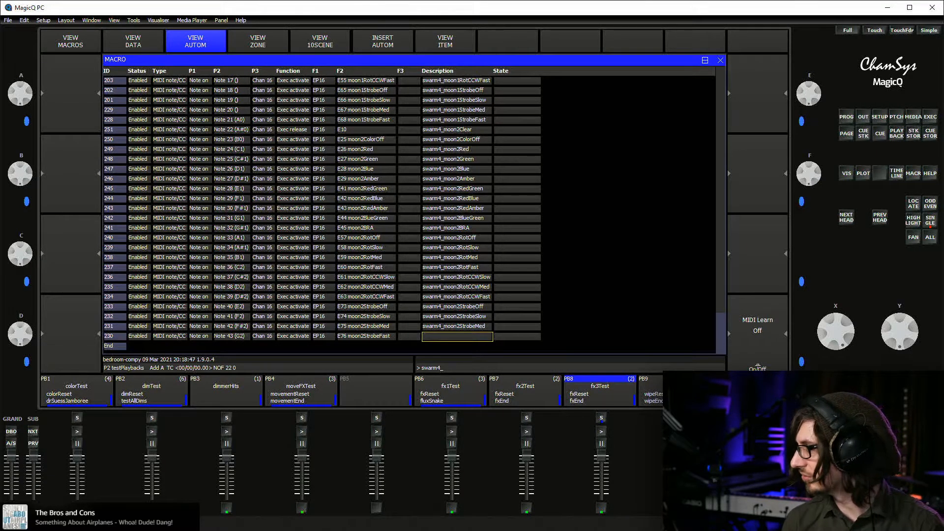
text(moon)
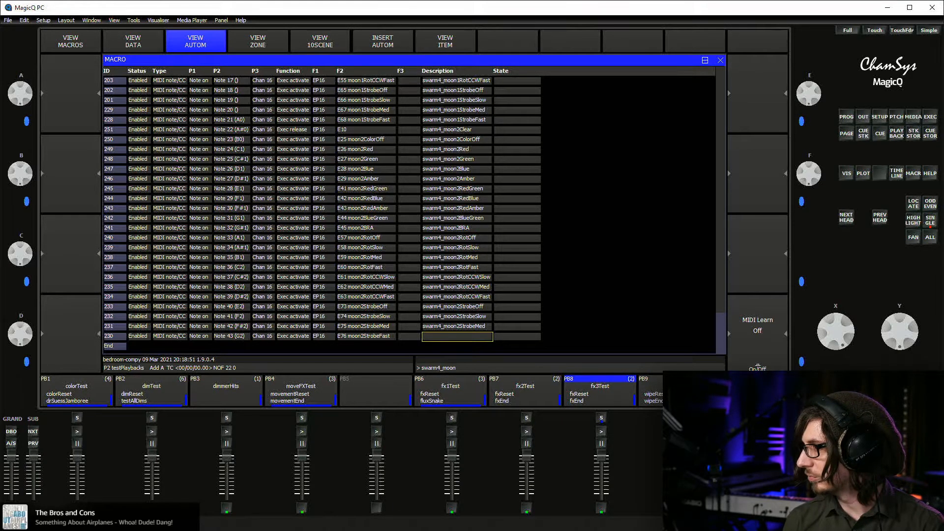
text(2Str)
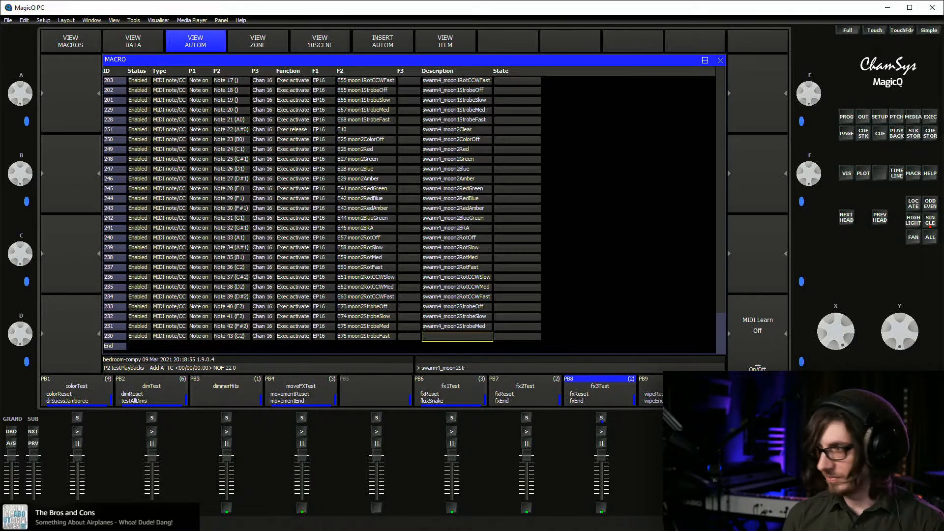
text(obeFast)
key(Return)
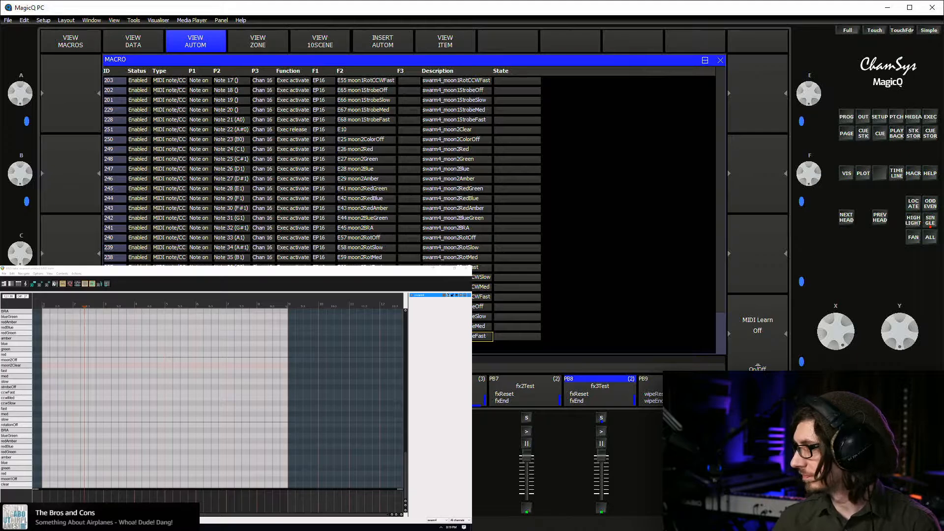
Show the Execute window, then in the MIDI editor draw a test note on moon2Clear and raise it row by row to amber
key(alt+e)
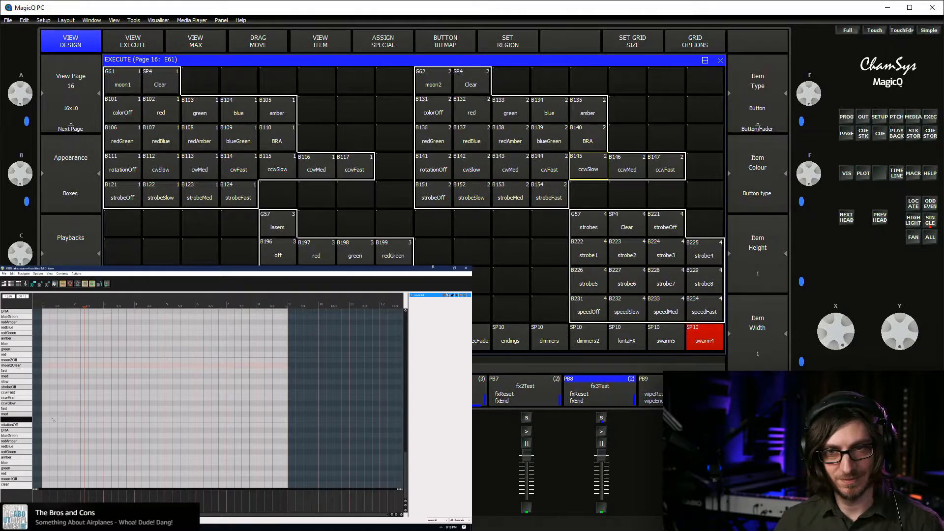
scroll(29, 398, up, 2)
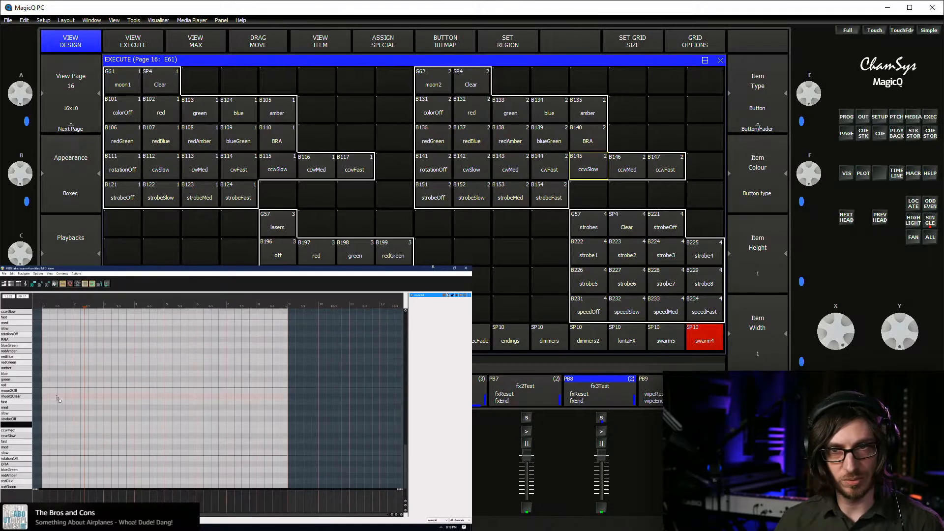
drag(46, 396, 66, 397)
key(Up)
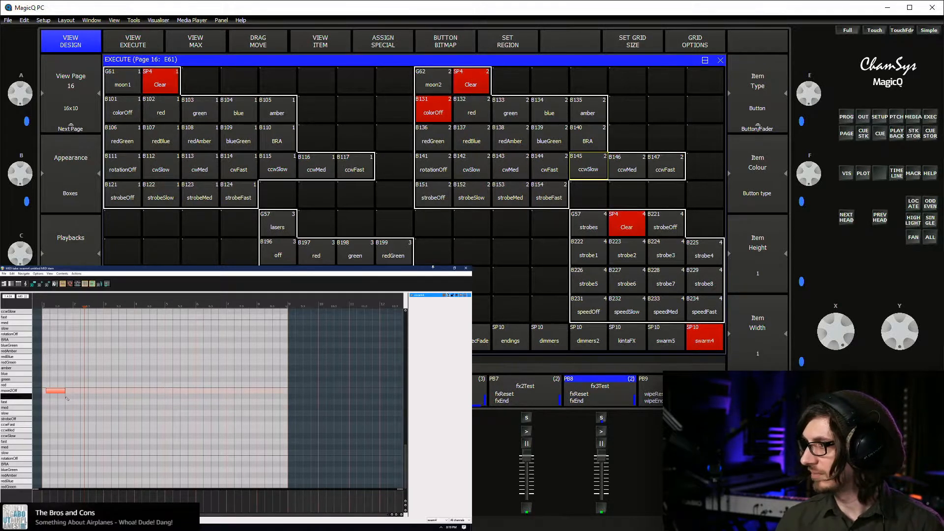
key(Up)
key(Up)
key(Up)
key(Up)
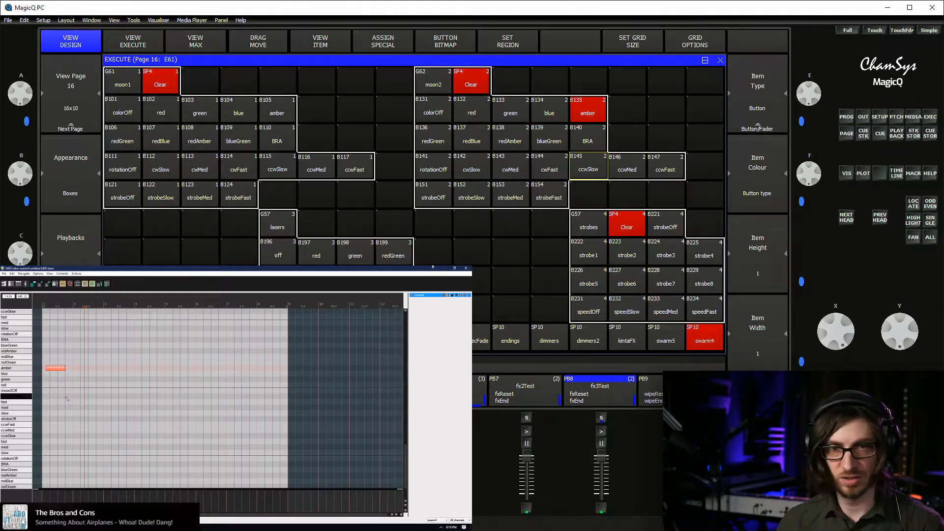
Raise the test note through the moon2 mixed-colour rows from redGreen to BRA to trigger each Execute item
key(Up)
key(Up)
key(Up)
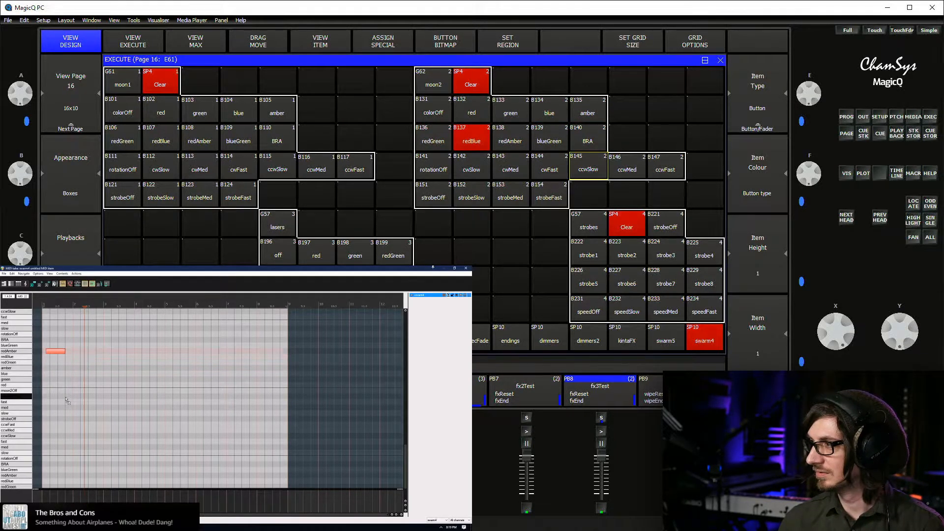
key(Up)
key(Up)
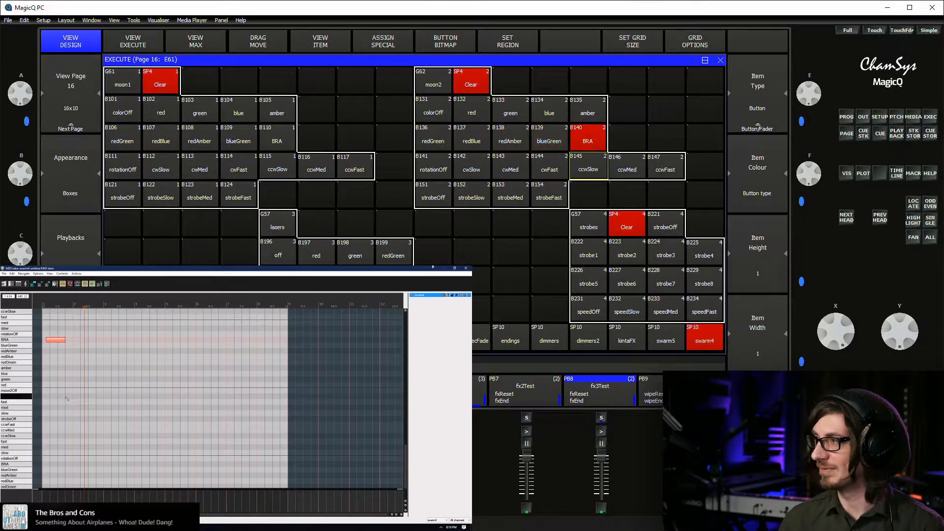
Raise the test note through the moon2 rotation rows from rotationOff to ccwFast to trigger each Execute item
key(Up)
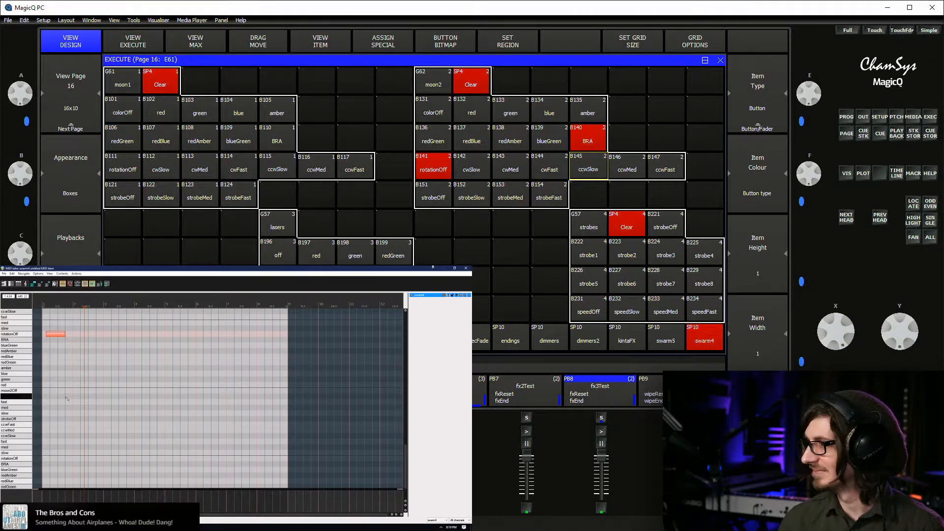
key(Up)
key(Up)
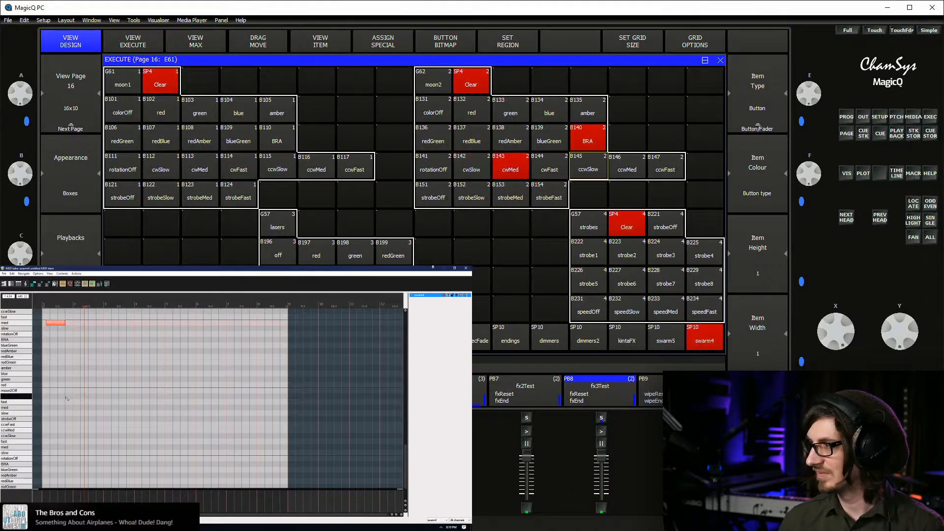
scroll(67, 398, up, 2)
key(Up)
key(Up)
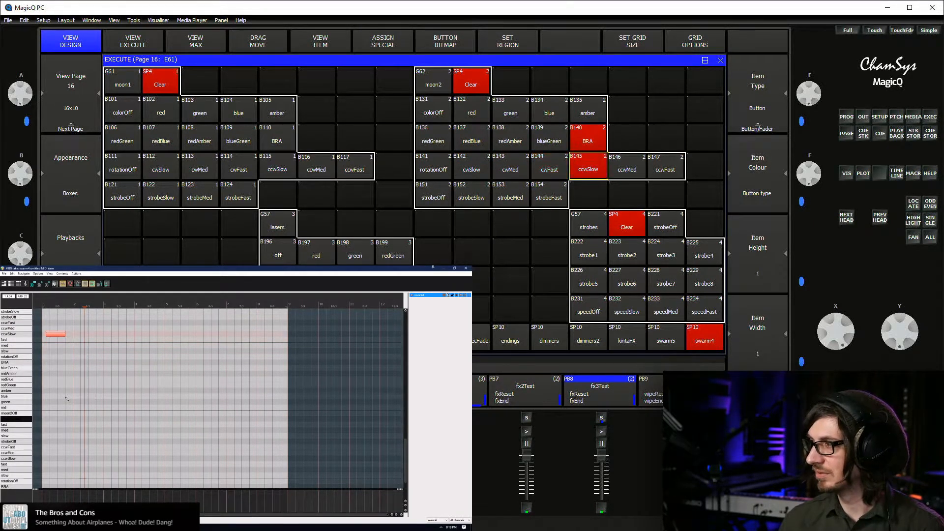
key(Up)
key(Up)
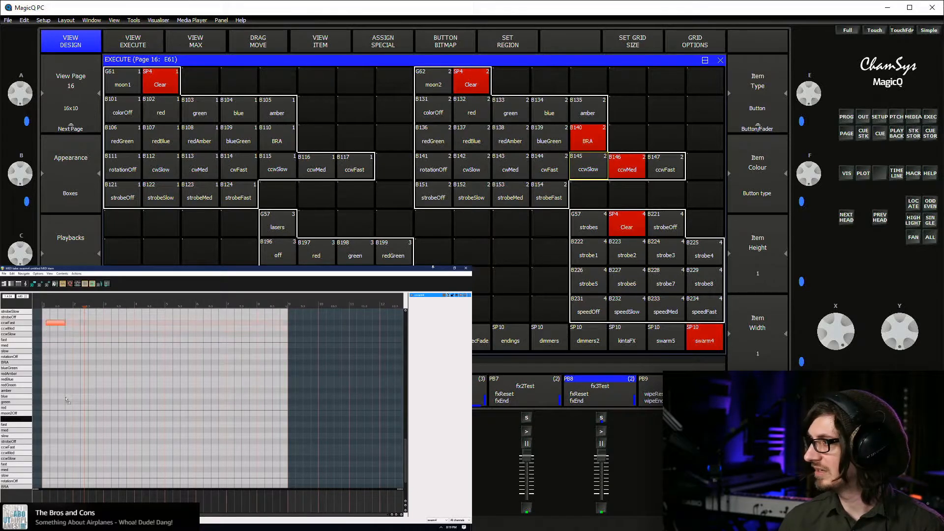
Raise the test note through the moon2 strobe rows from strobeOff to strobeFast to trigger each Execute item
scroll(108, 347, up, 6)
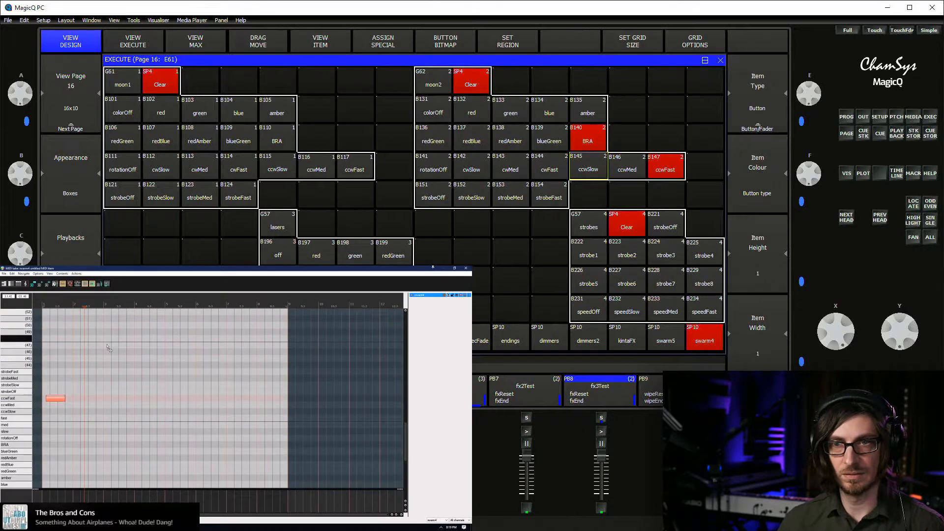
key(Up)
key(Up)
key(Up)
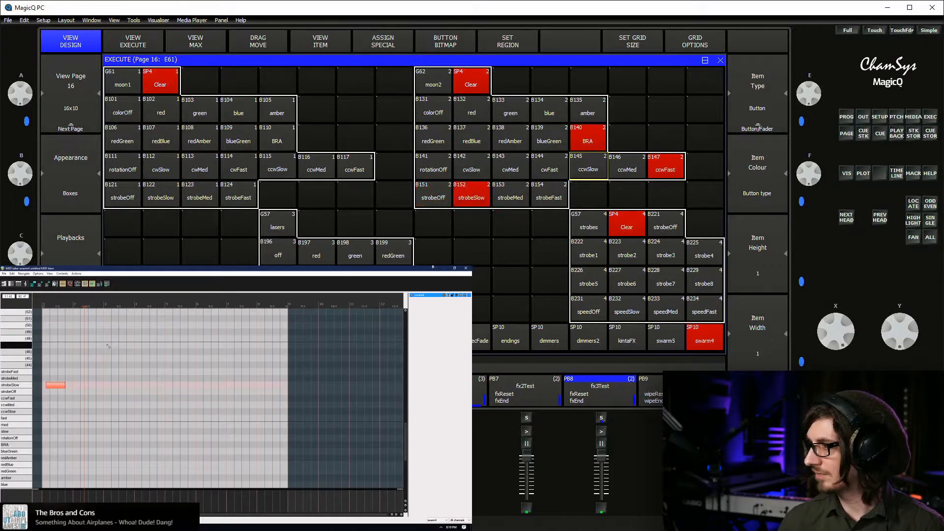
key(Up)
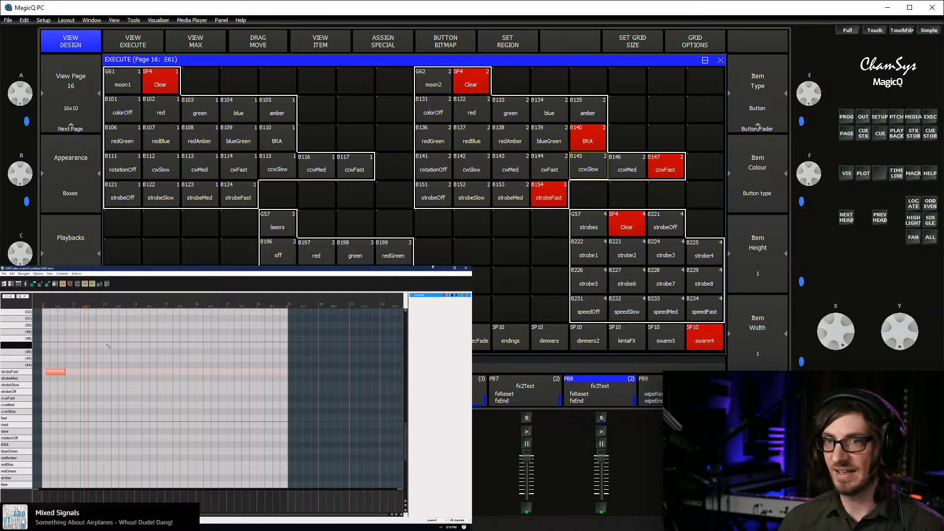
scroll(106, 349, down, 5)
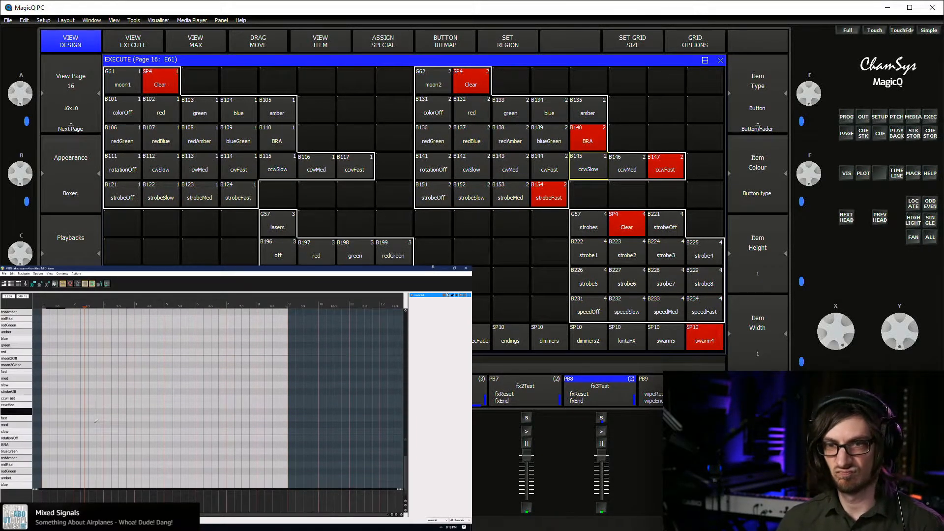
Save the MIDI editor's note names to a text file named 16_swarm4 in the chamsys folder
scroll(95, 422, up, 3)
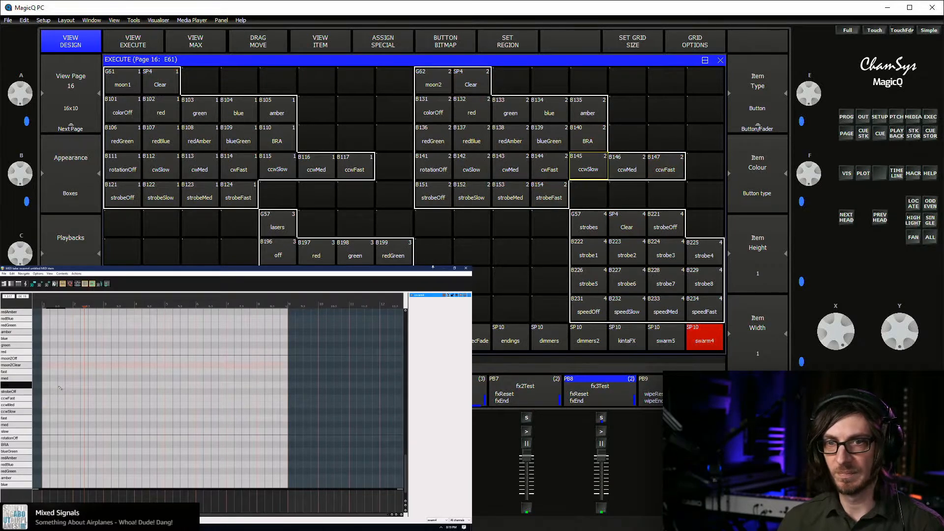
scroll(41, 383, down, 2)
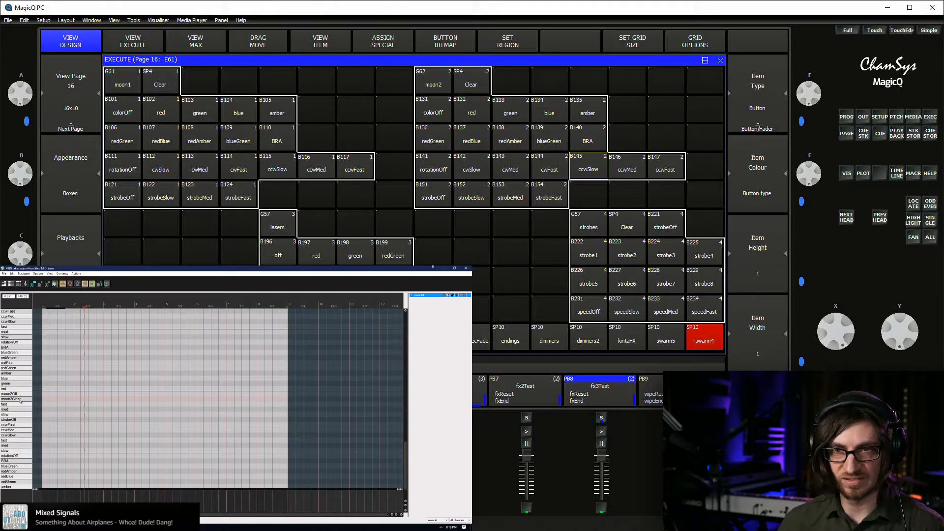
click(4, 273)
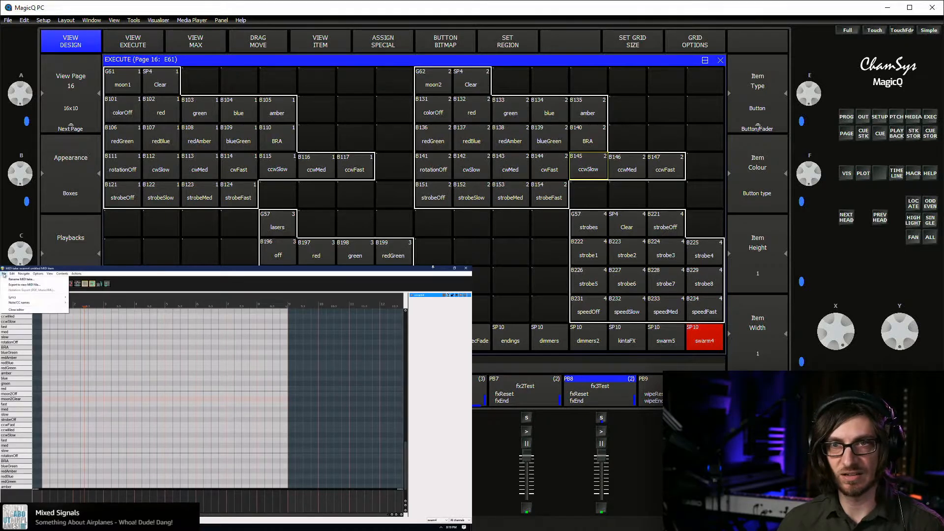
mouse_move(35, 303)
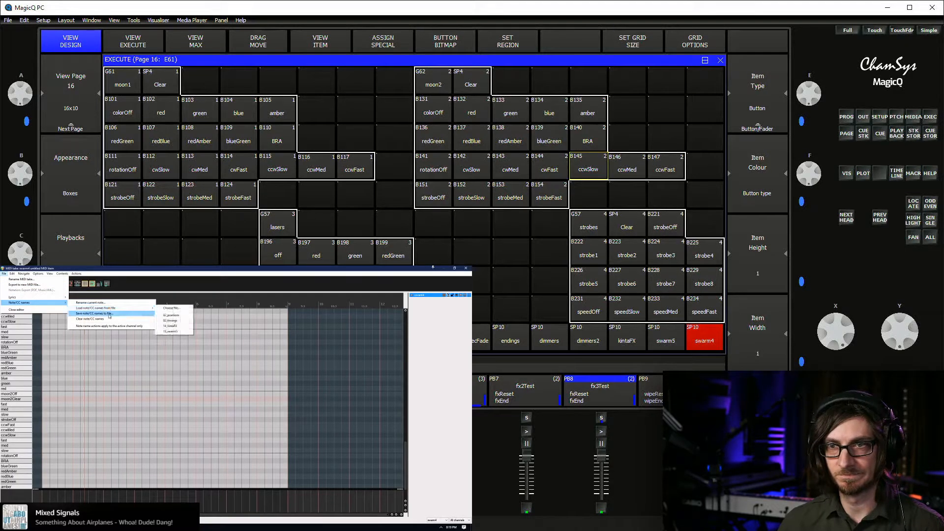
click(109, 315)
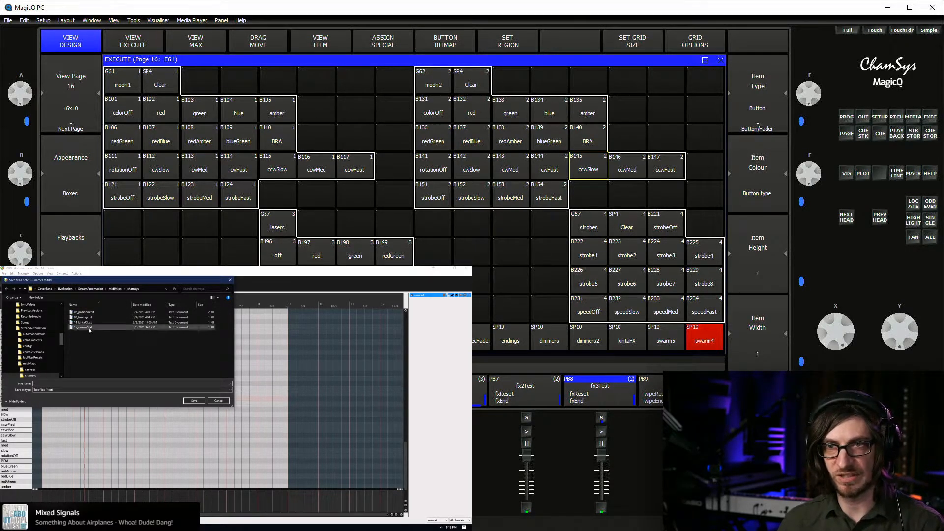
click(89, 328)
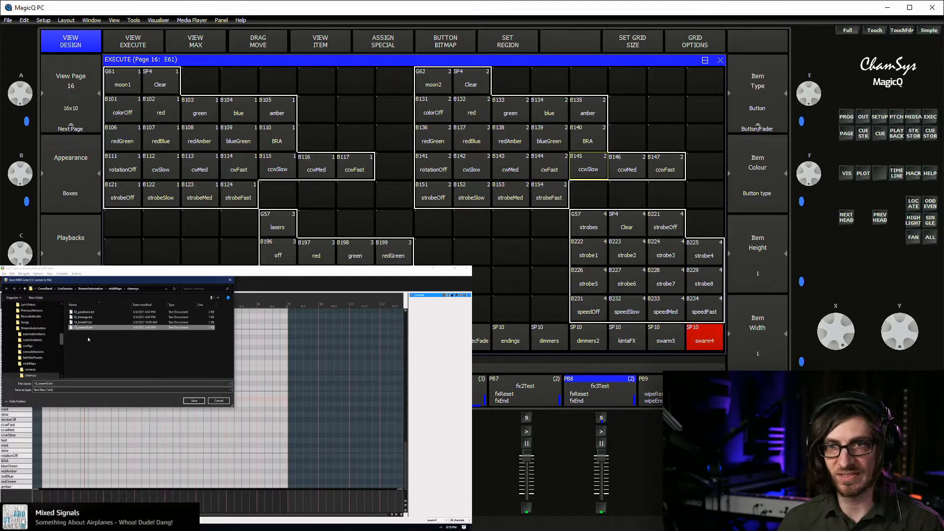
double_click(63, 385)
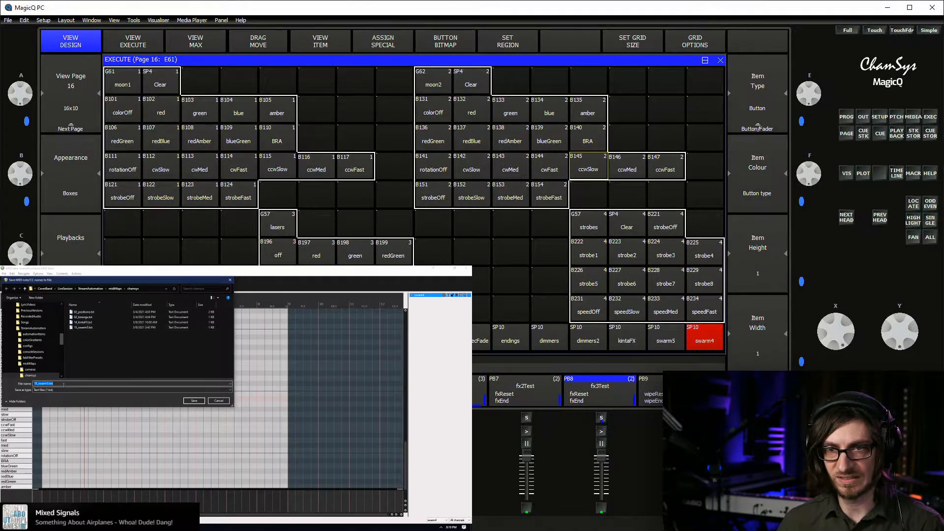
text(16_s)
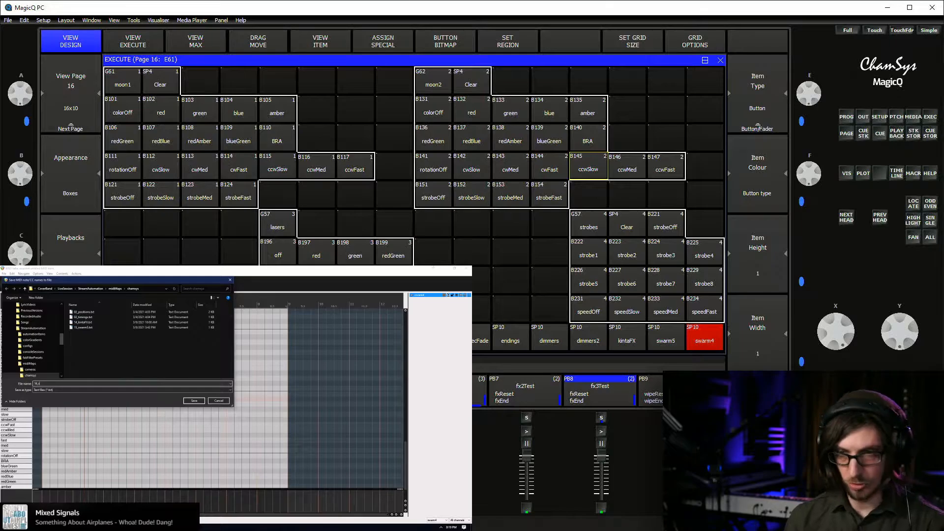
text(warm4)
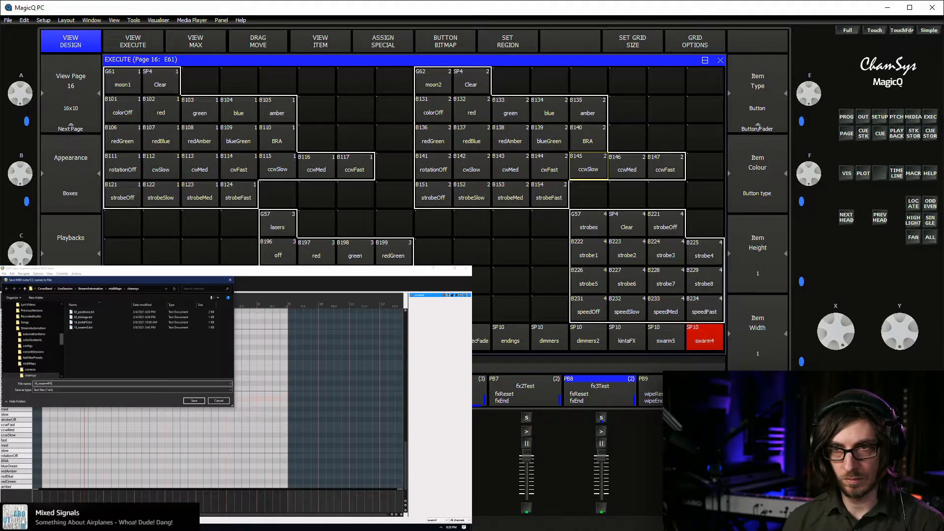
key(Return)
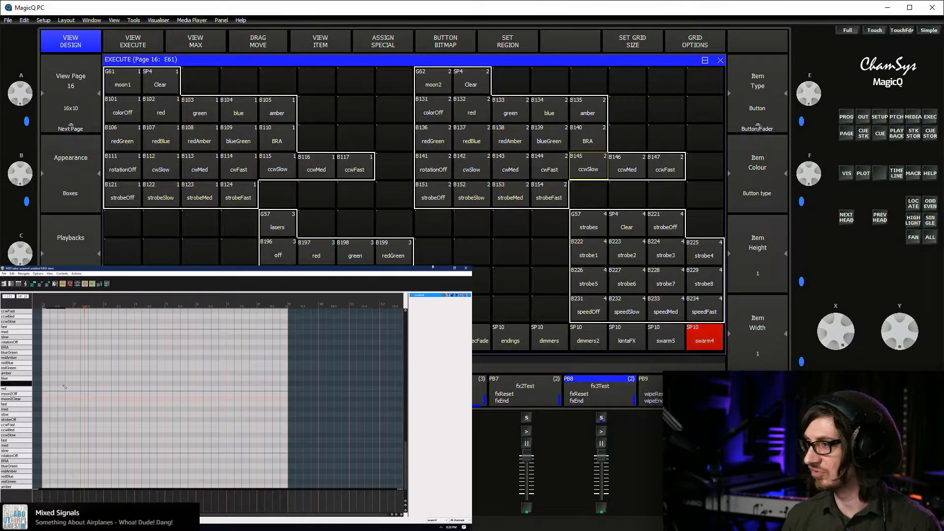
Name note row 45 lasersOff, one empty row above the moon2 strobeFast row
scroll(76, 380, up, 3)
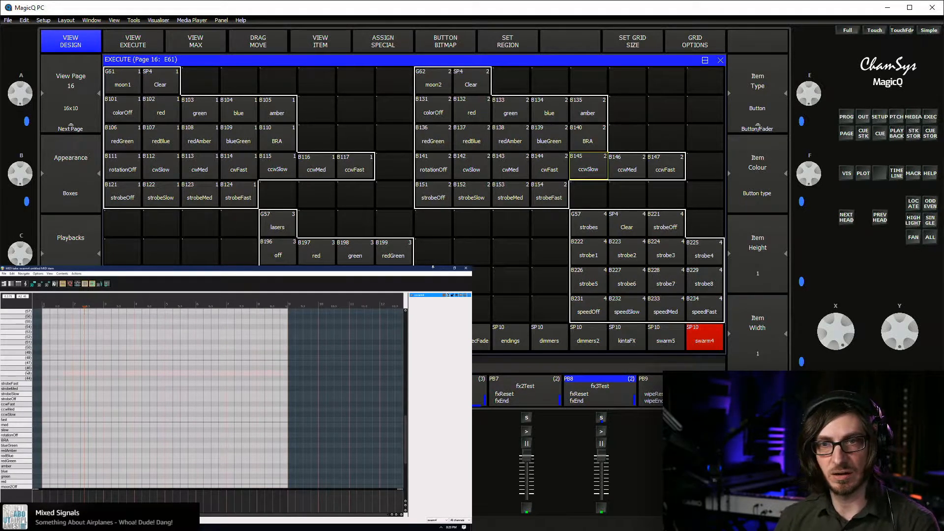
click(4, 273)
mouse_move(20, 302)
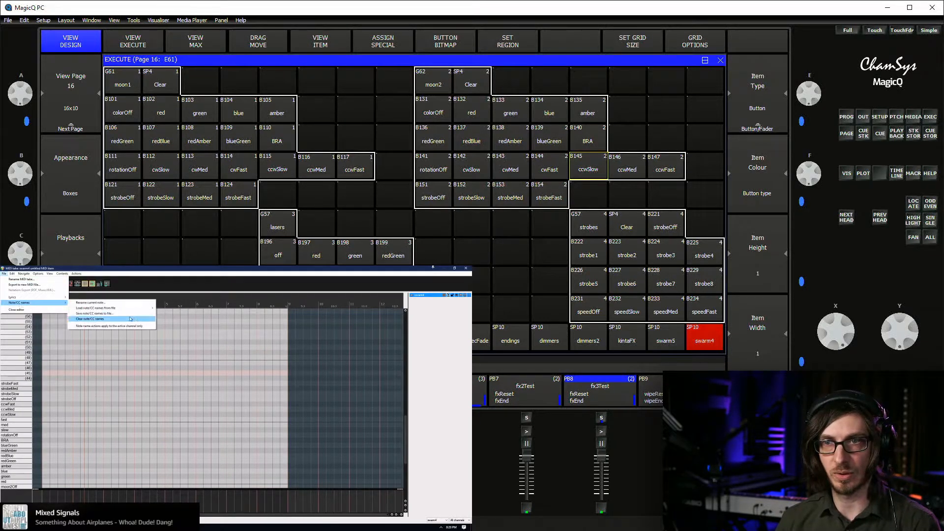
click(91, 305)
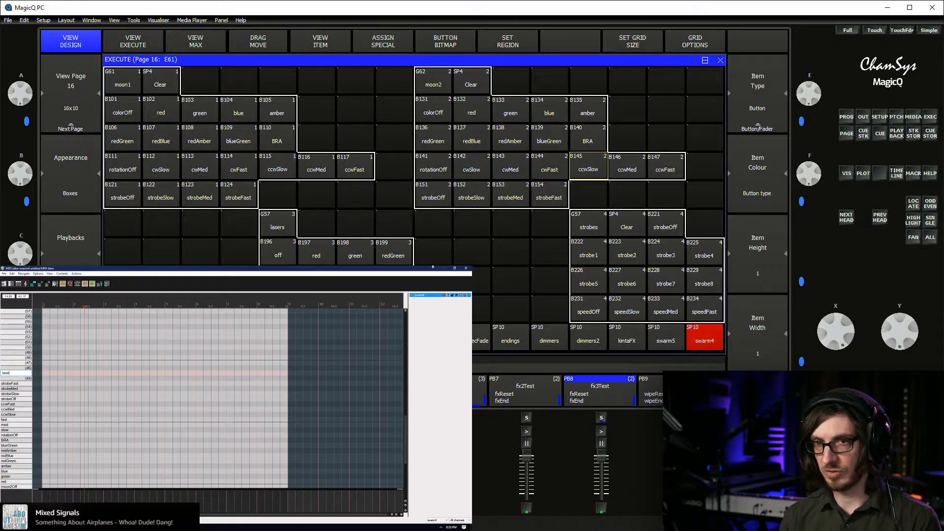
text(lasers)
key(Return)
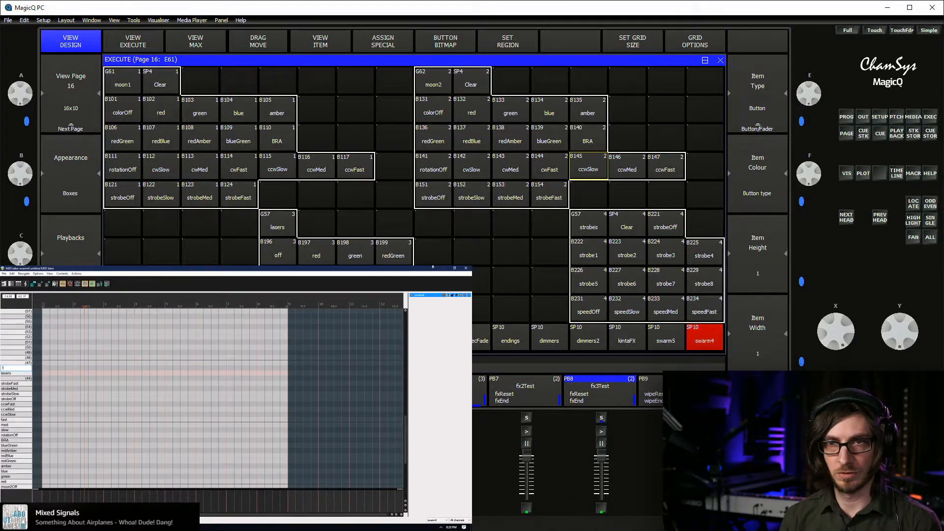
key(Down)
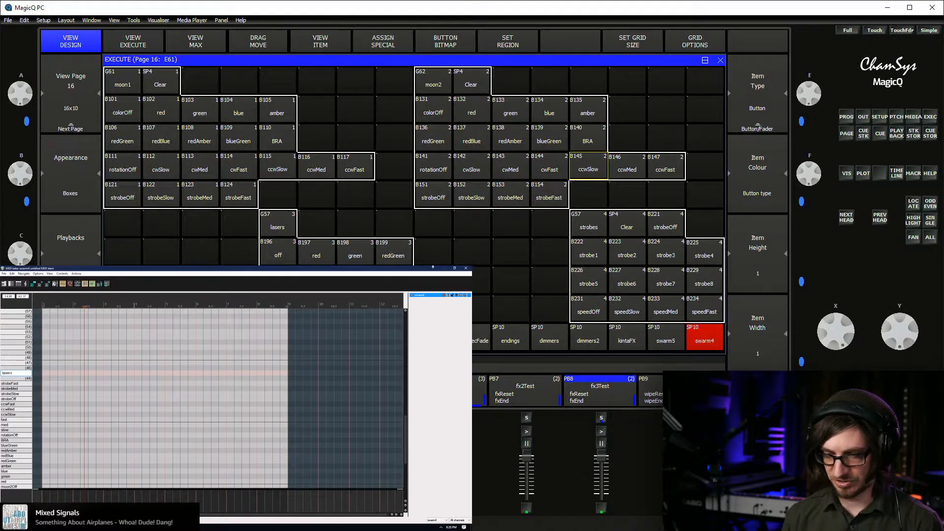
text(Of)
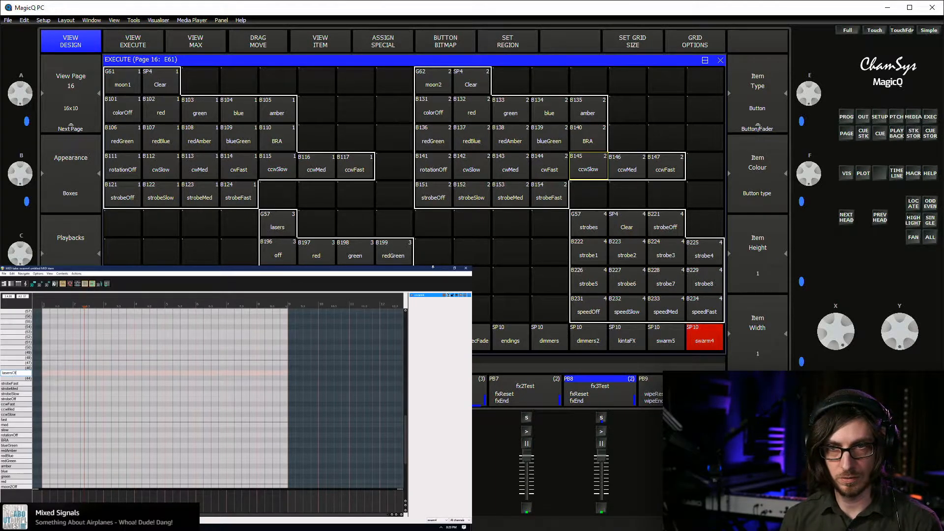
text(f)
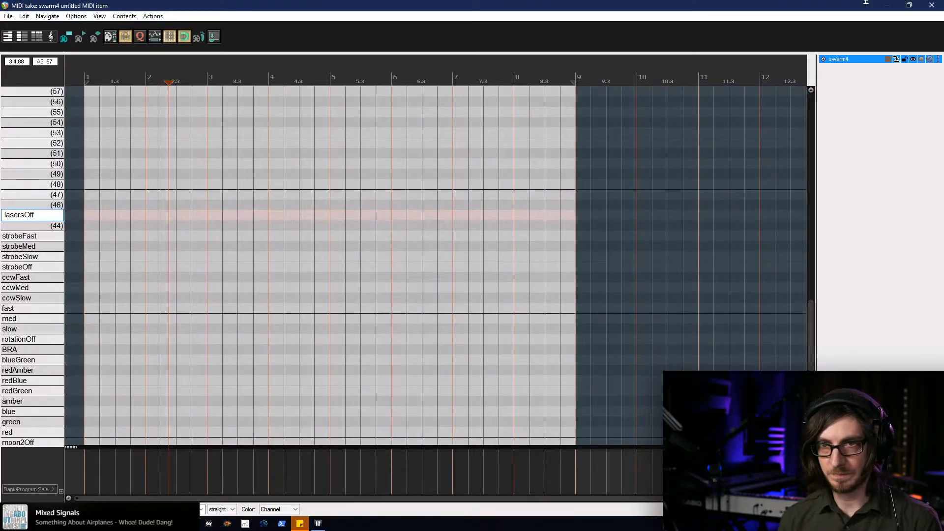
key(Return)
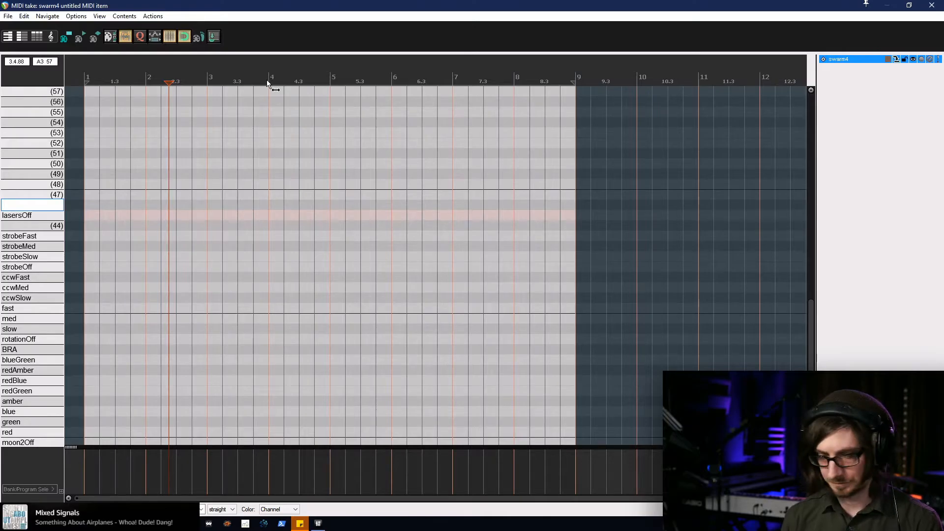
Name the laser colour note rows 46 to 48 red, green and redGreen
text(red)
key(Return)
text(gr)
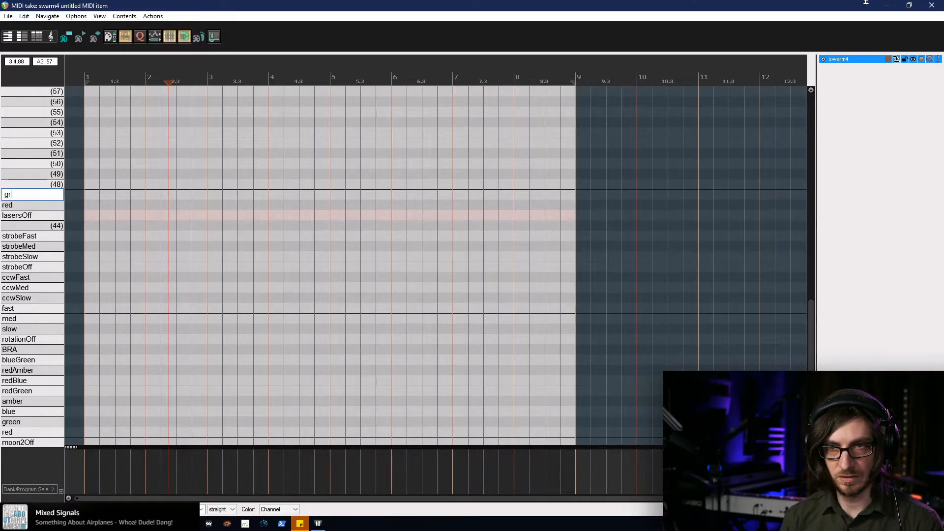
text(een)
key(Return)
text(re)
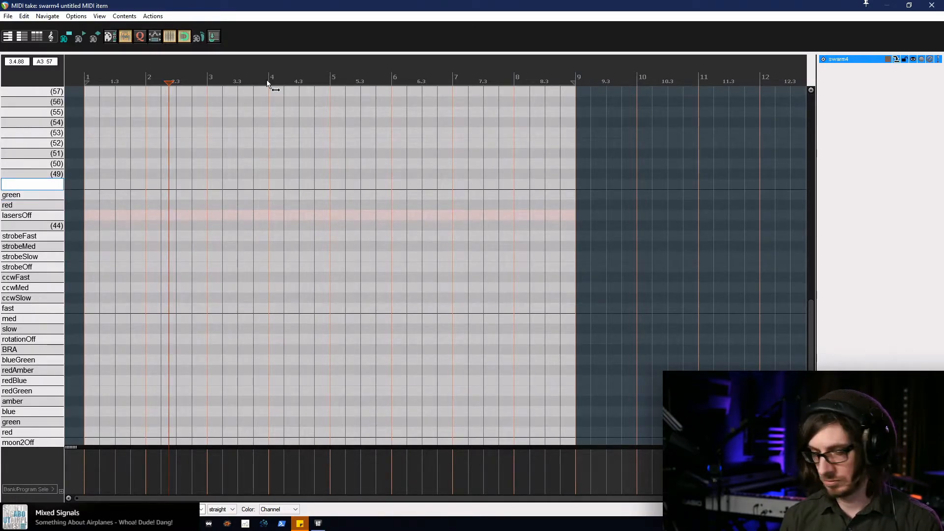
text(d)
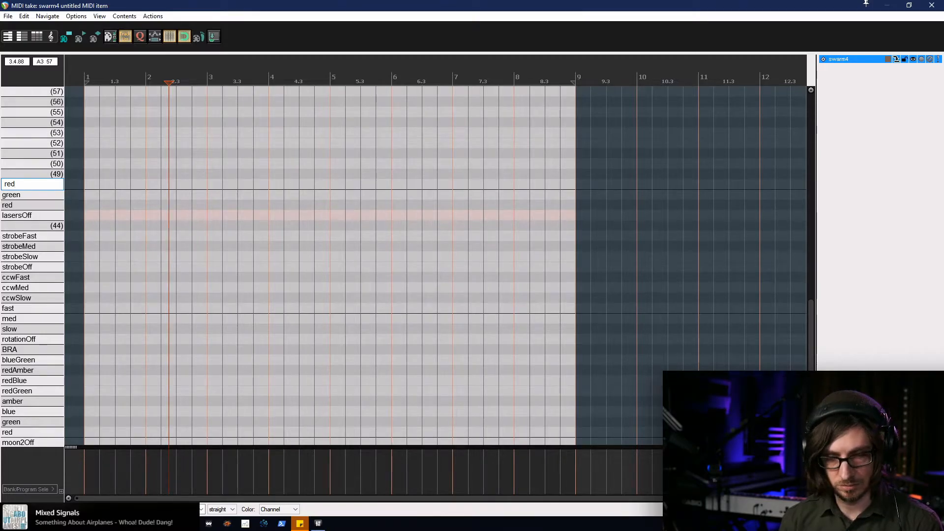
text(Green)
key(Return)
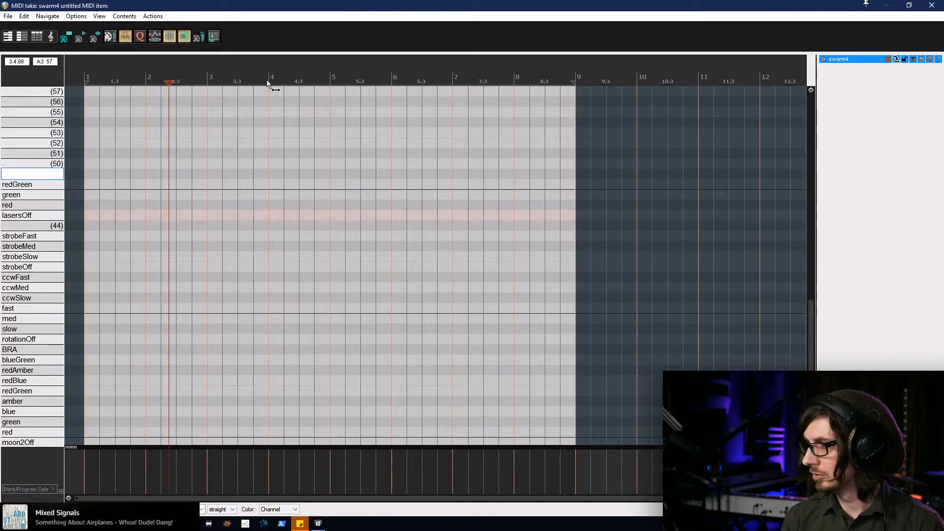
Name the laser strobe note rows 49 to 52 strobeOff, slow, med and fast
text(strobeOff)
key(Return)
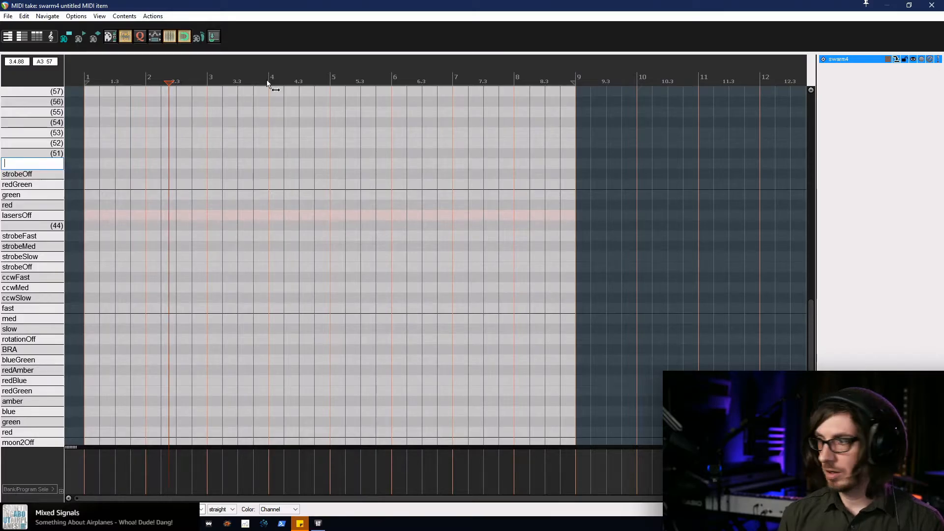
text(slow)
key(Return)
text(MED)
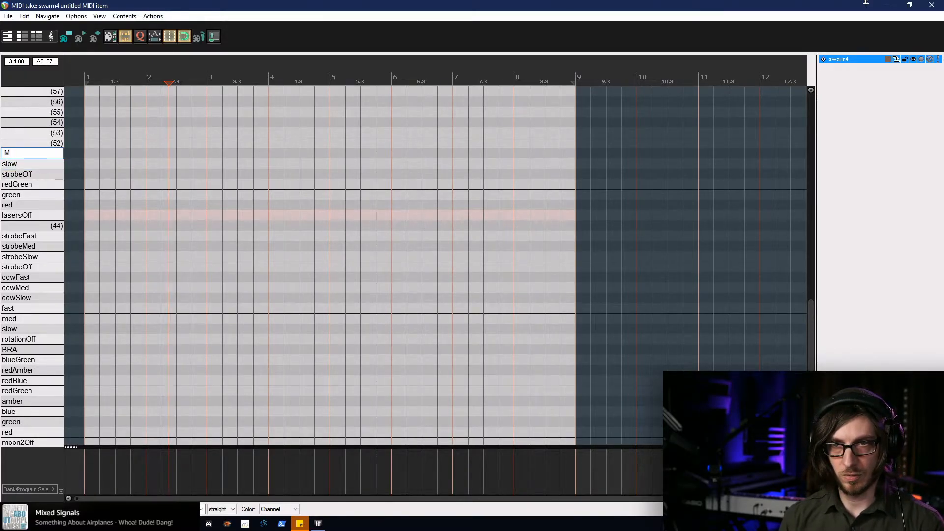
key(BackSpace)
key(BackSpace)
key(BackSpace)
text(med)
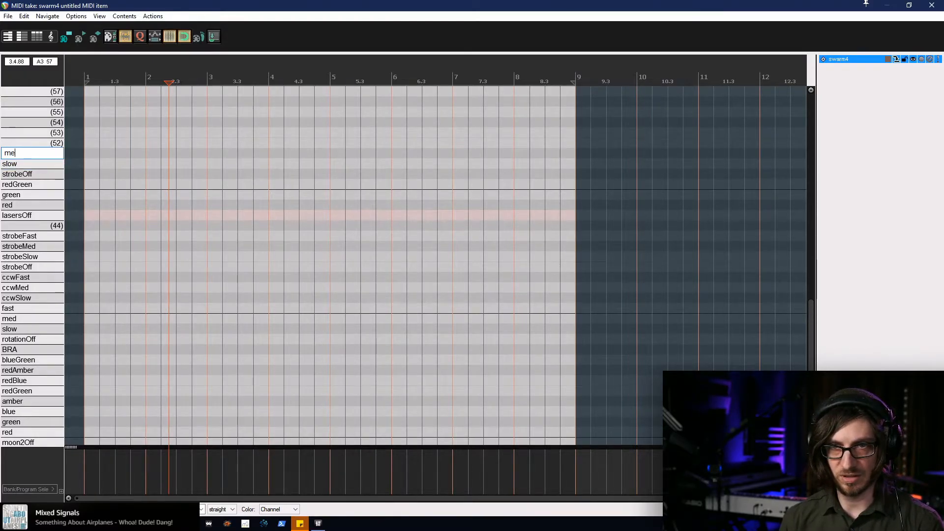
key(Return)
text(fast)
key(Return)
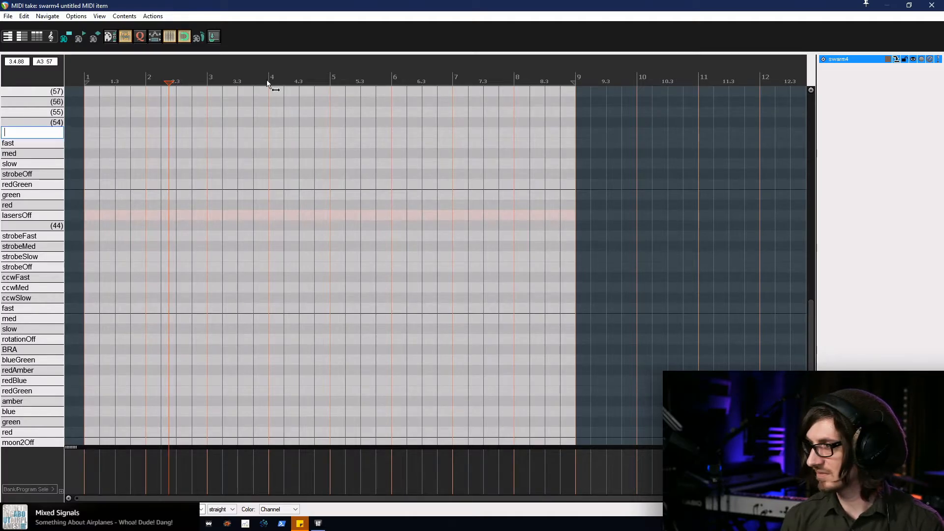
Name note row 53 rotationOff for the lasers
text(ro)
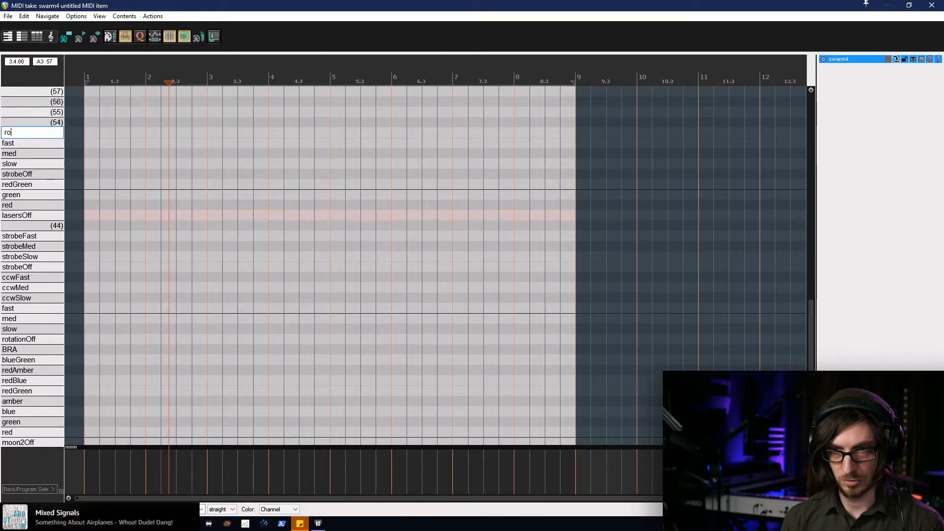
text(tationOff)
key(Return)
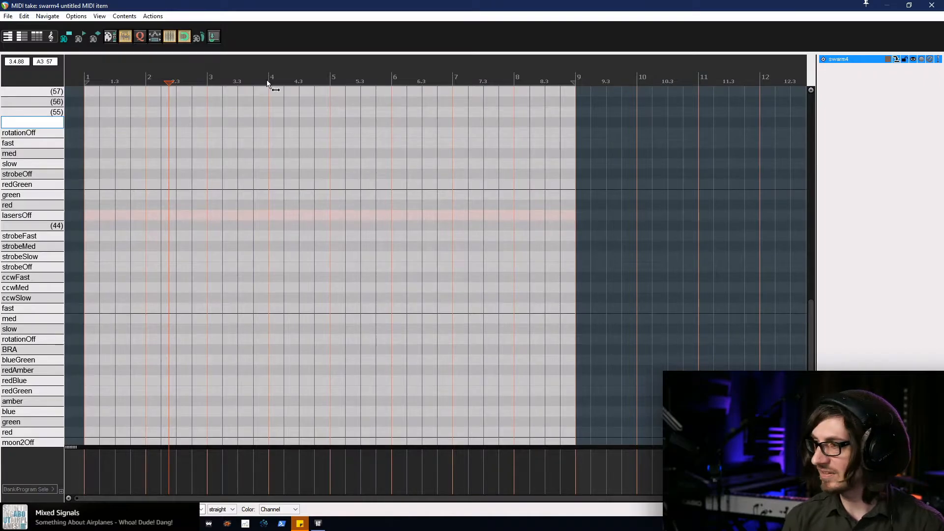
Name note row 54 rotationSlow for the lasers
text(totat)
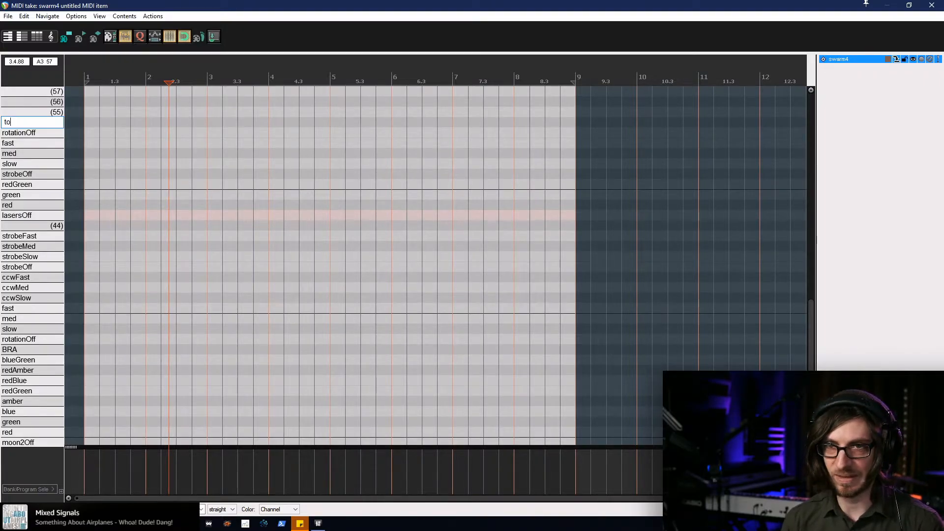
key(BackSpace)
key(BackSpace)
key(BackSpace)
key(BackSpace)
key(BackSpace)
text(rotation)
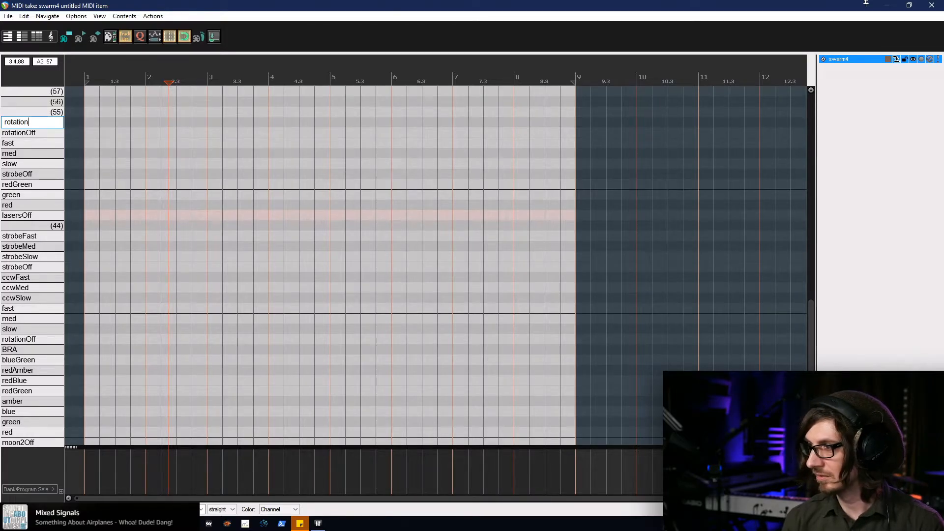
key(Return)
text(s)
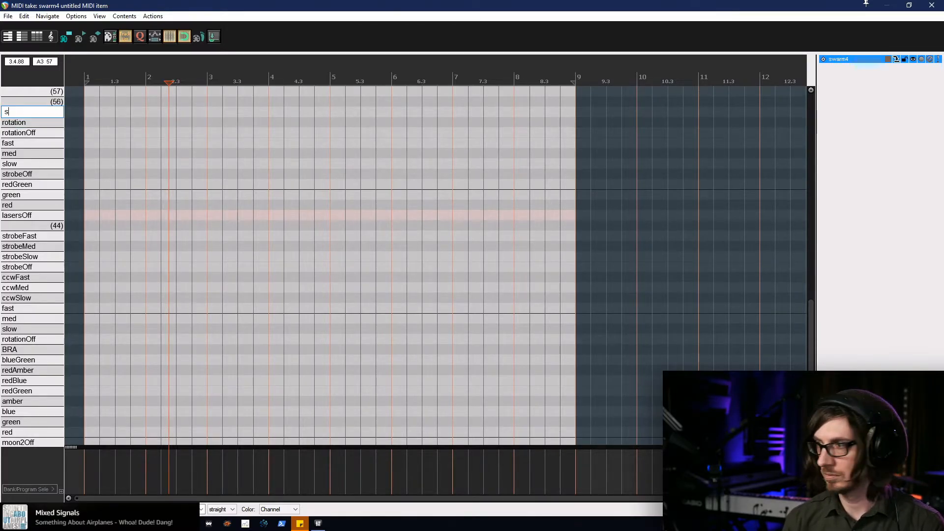
key(BackSpace)
key(Down)
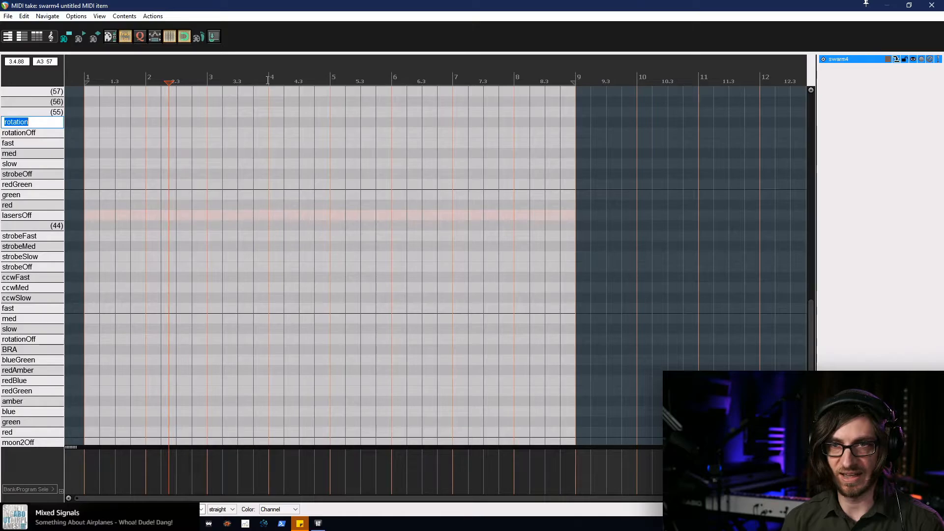
key(End)
text(Slow)
key(Return)
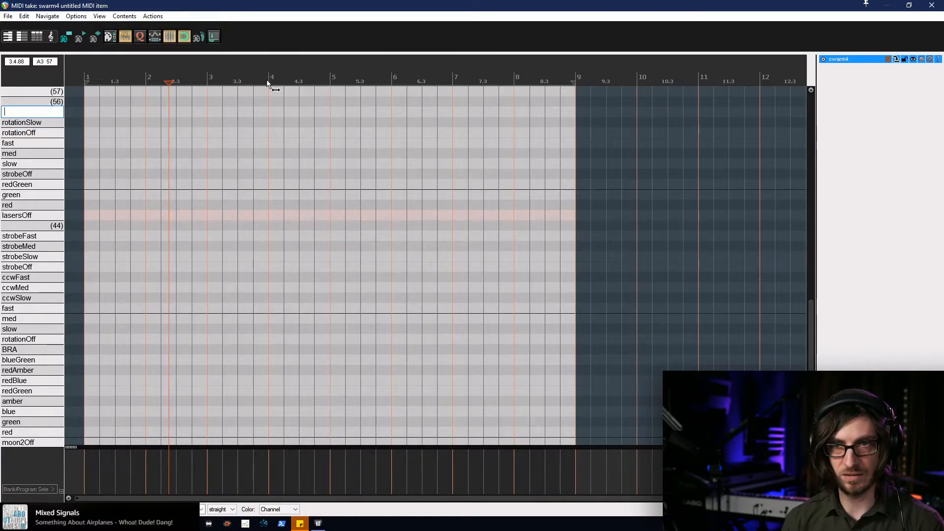
Rename note row 54 to slow and name rows 55 and 56 med and fast
key(Down)
text(slow)
key(Return)
text(med)
key(Return)
text(fast)
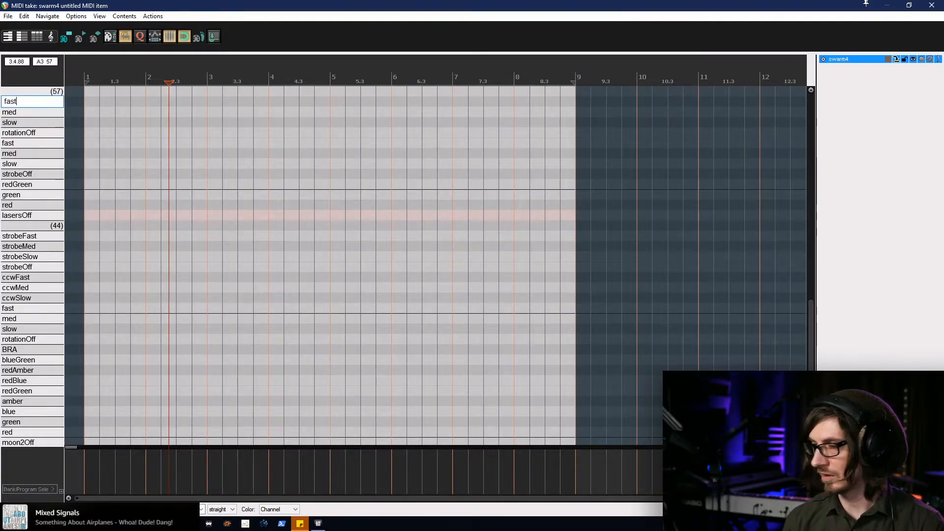
key(Return)
scroll(295, 187, up, 2)
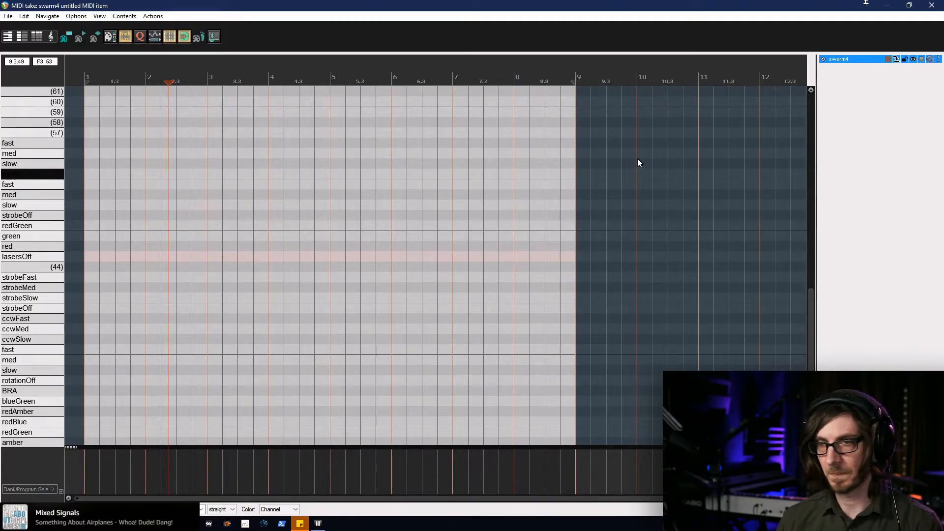
Switch to MagicQ and add twelve blank automations to the end of the automation list, after swarm4_moon2StrobeFast
key(alt+Tab)
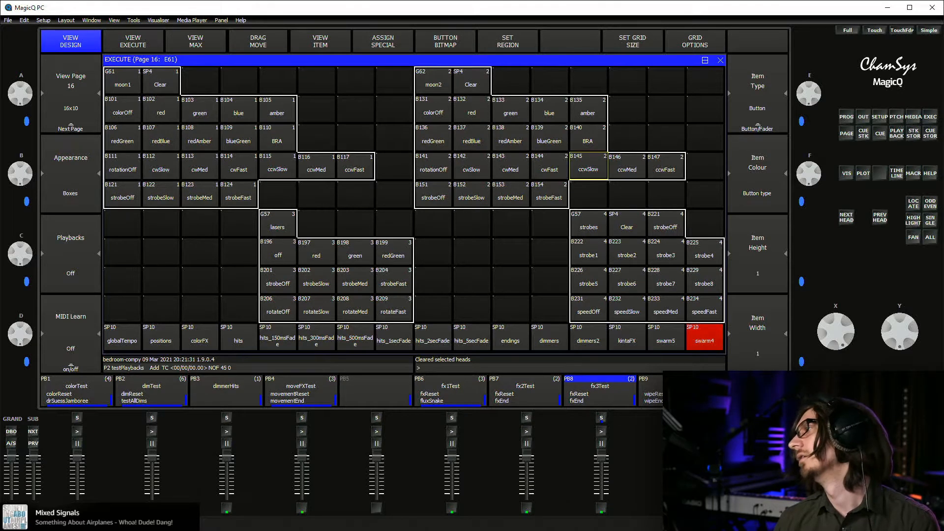
key(alt+q)
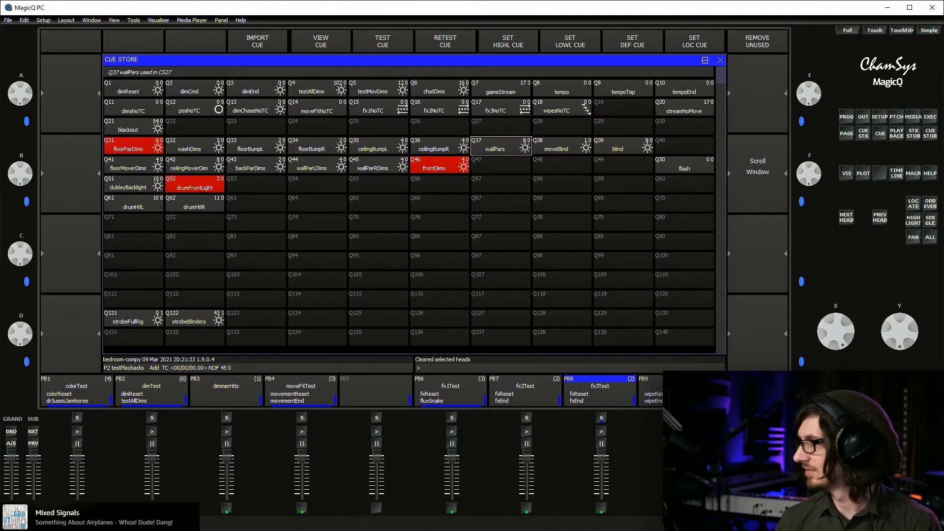
key(alt+m)
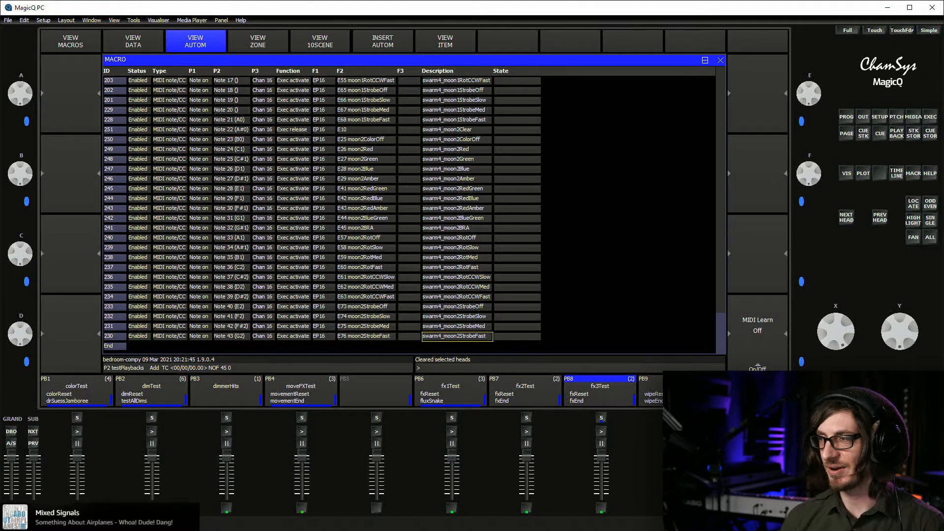
key(Down)
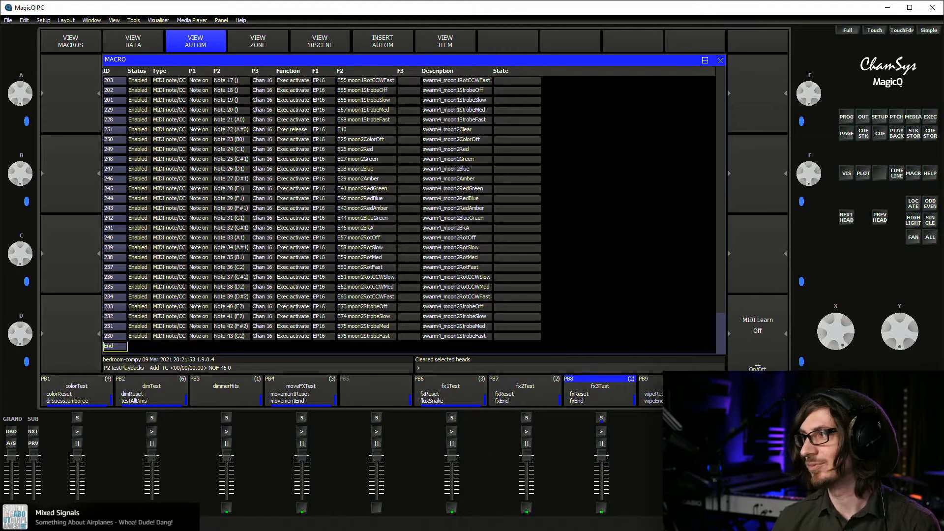
key(Insert)
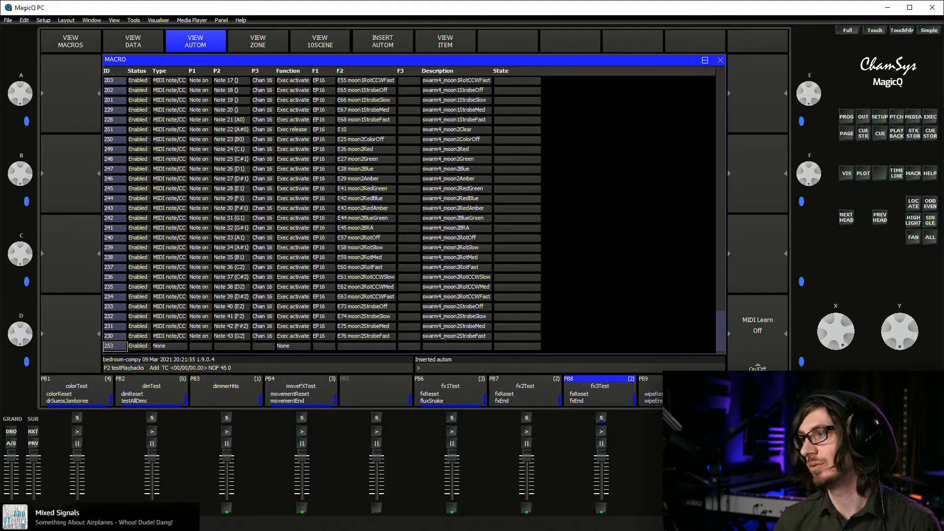
key(Insert)
key(Insert)
key(Insert)
key(Insert)
key(Insert)
key(Insert)
key(Insert)
key(Insert)
key(Insert)
Copy the MIDI note/CC type from an existing automation into all twelve new automations
mouse_move(171, 227)
mouse_down()
mouse_move(171, 326)
mouse_move(170, 228)
mouse_up()
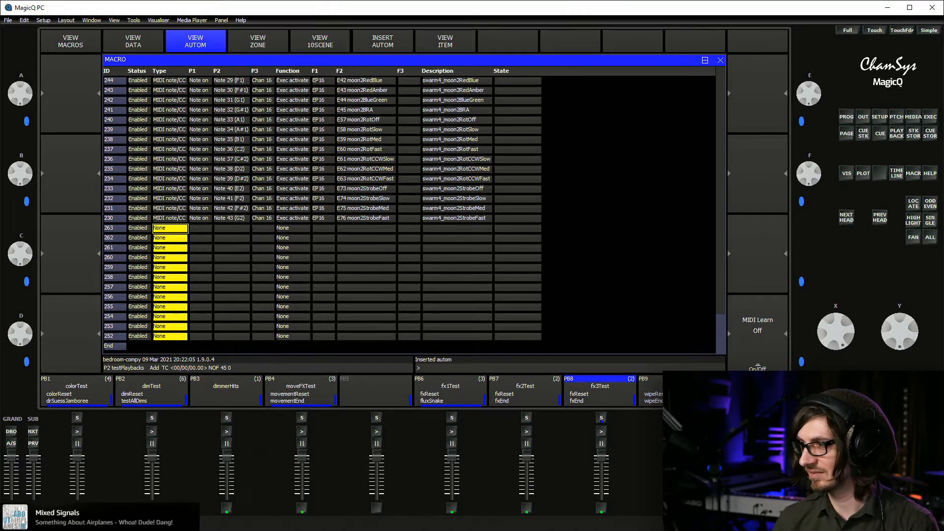
key(Up)
key(Up)
key(Up)
key(Up)
key(Up)
key(Up)
key(Up)
key(Up)
key(Up)
key(Up)
key(Up)
key(Up)
key(Up)
key(Up)
key(Up)
key(Up)
key(Up)
key(Up)
key(Up)
key(Up)
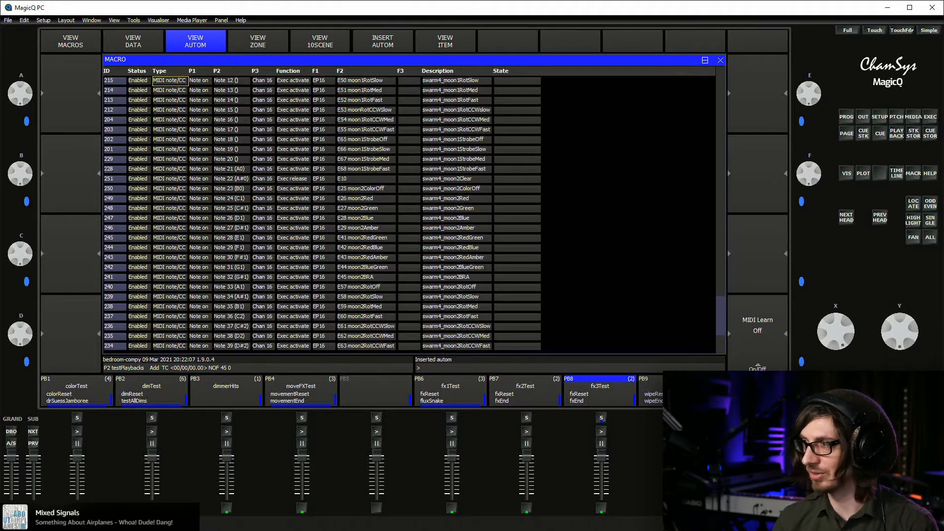
key(Down)
key(Down)
key(Down)
key(Down)
key(Down)
key(Down)
key(Down)
key(Down)
key(Down)
key(Down)
key(Down)
key(Down)
key(Down)
key(Down)
key(Down)
key(Down)
key(Down)
key(Down)
key(Down)
key(Down)
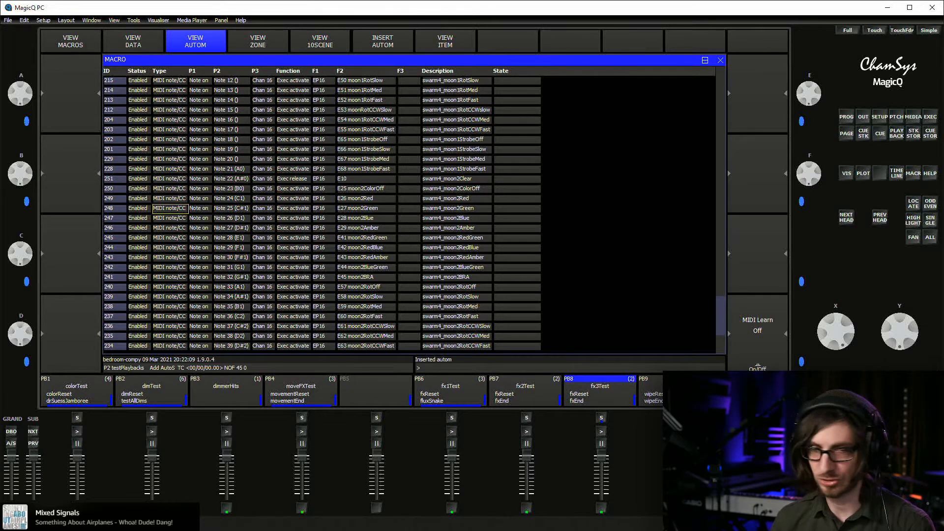
key(Down)
key(Down)
key(Down)
key(Down)
key(Down)
key(Down)
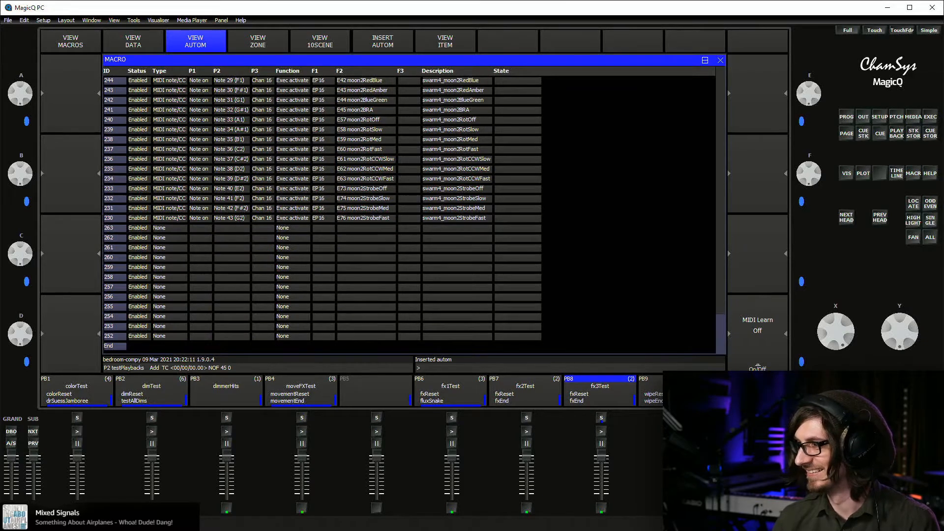
key(Up)
key(Up)
key(Up)
key(Up)
key(Up)
key(Up)
key(Up)
key(Up)
key(Up)
key(Up)
key(Up)
key(shift+Down)
key(shift+Down)
key(shift+Down)
key(shift+Down)
key(shift+Down)
key(shift+Down)
key(shift+Down)
key(shift+Down)
key(shift+Down)
key(shift+Down)
key(shift+Down)
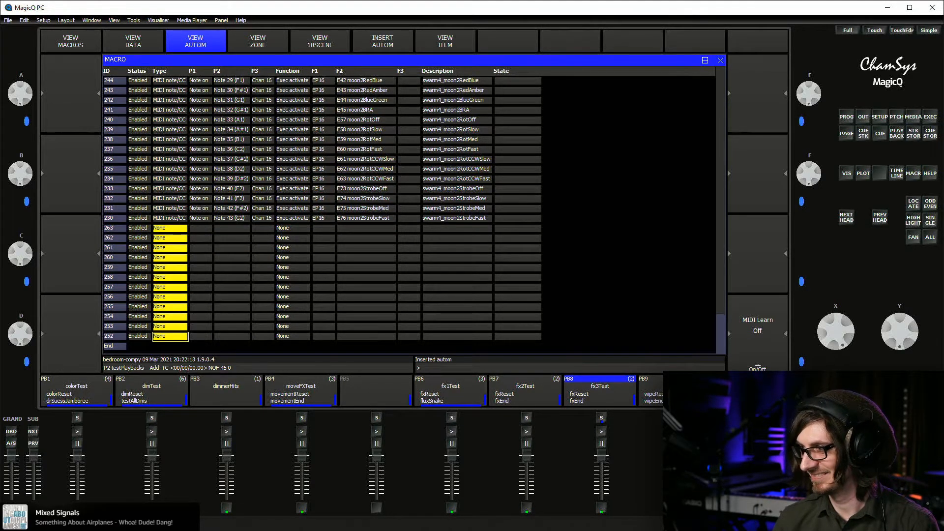
key(ctrl+v)
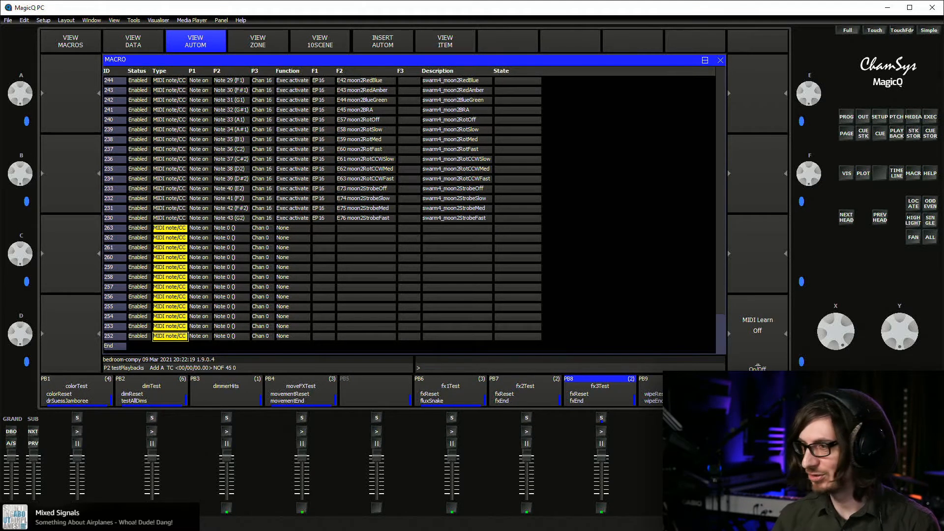
Set the MIDI channel of all twelve new automations to 16
key(Right)
key(Right)
key(Right)
key(shift+Down)
key(shift+Down)
key(shift+Down)
key(shift+Down)
key(shift+Down)
key(shift+Down)
key(shift+Down)
key(shift+Down)
key(shift+Down)
key(shift+Down)
key(shift+Down)
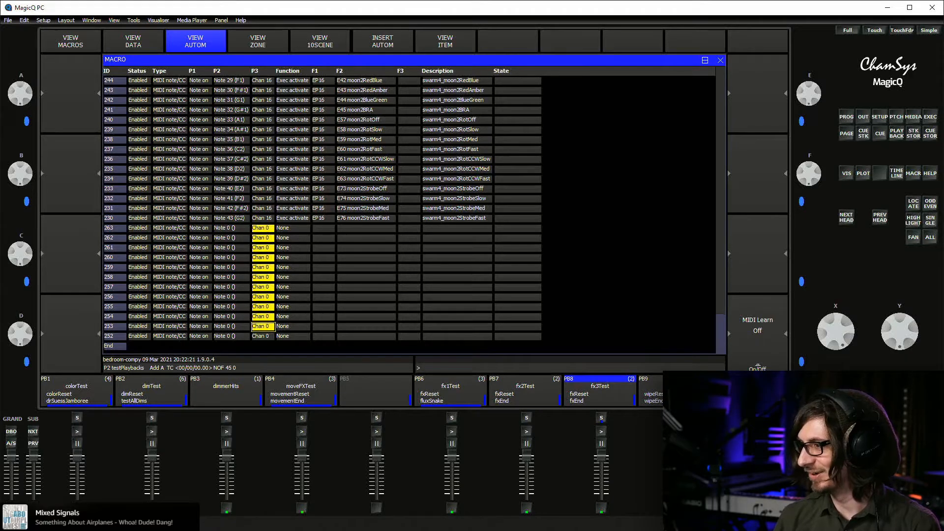
key(Return)
text(16)
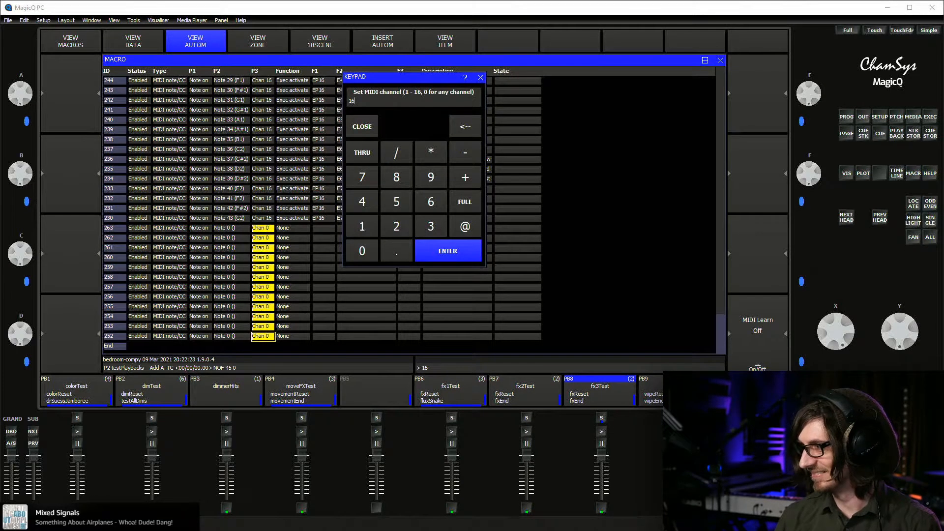
key(Return)
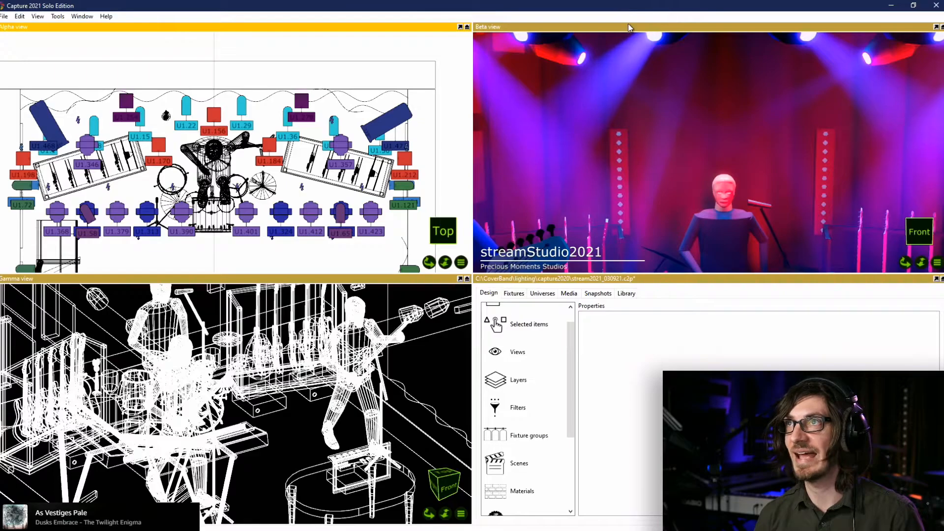
Maximize the Beta view in Capture
double_click(624, 59)
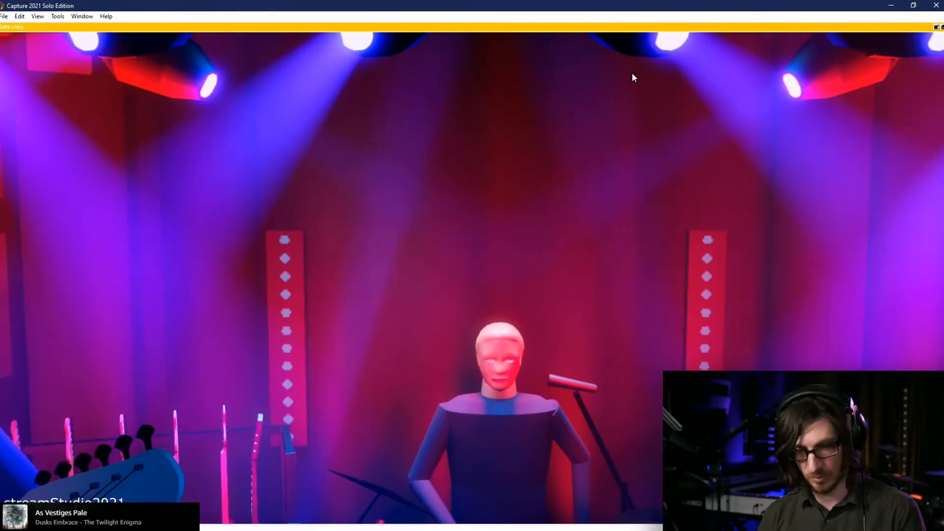
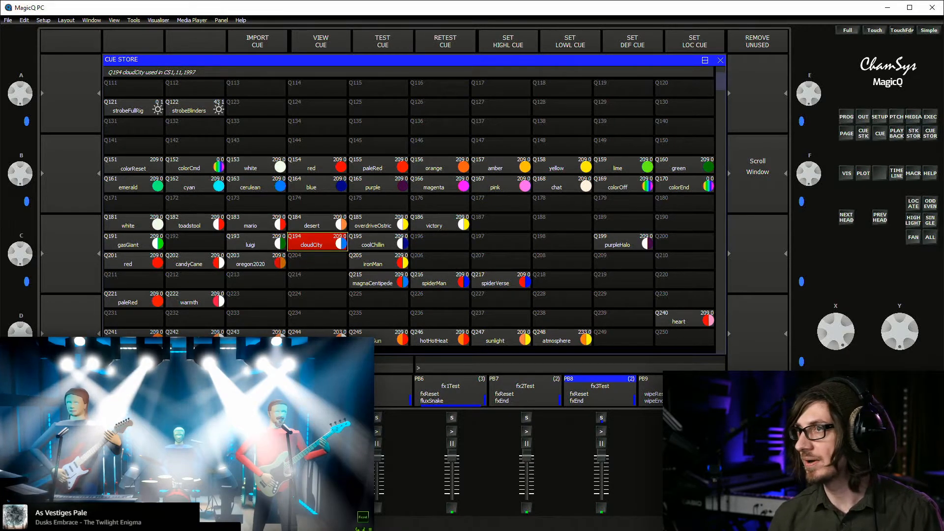
In MagicQ, activate the fence position on Execute page 2, try the flower gobo, and switch to the grate gobo
key(Escape)
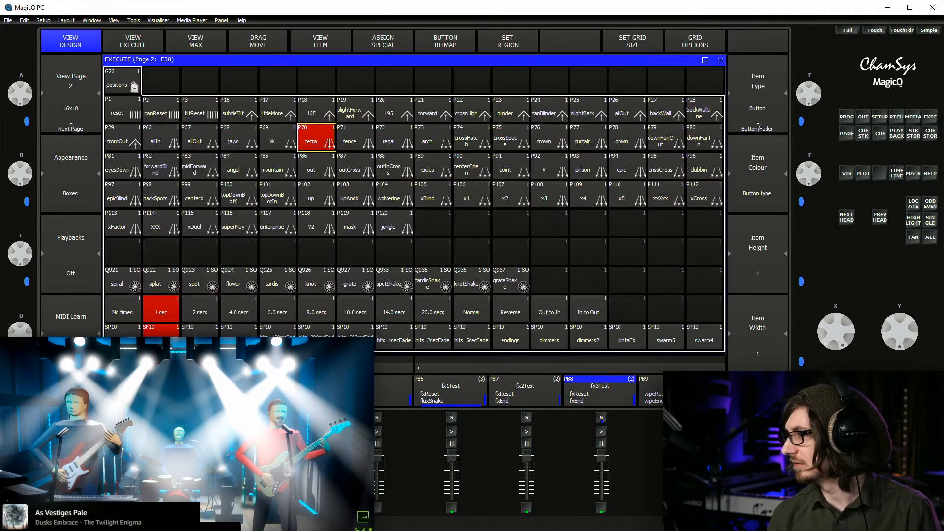
click(355, 138)
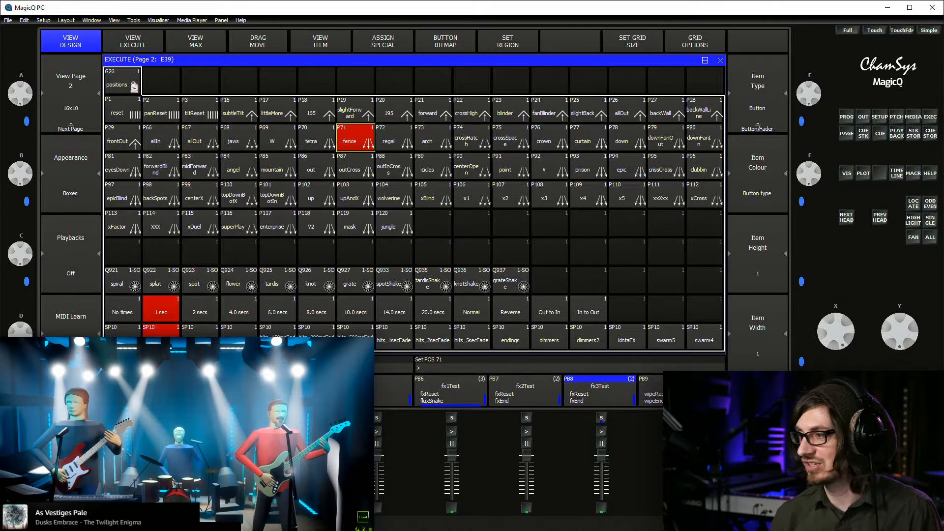
click(238, 280)
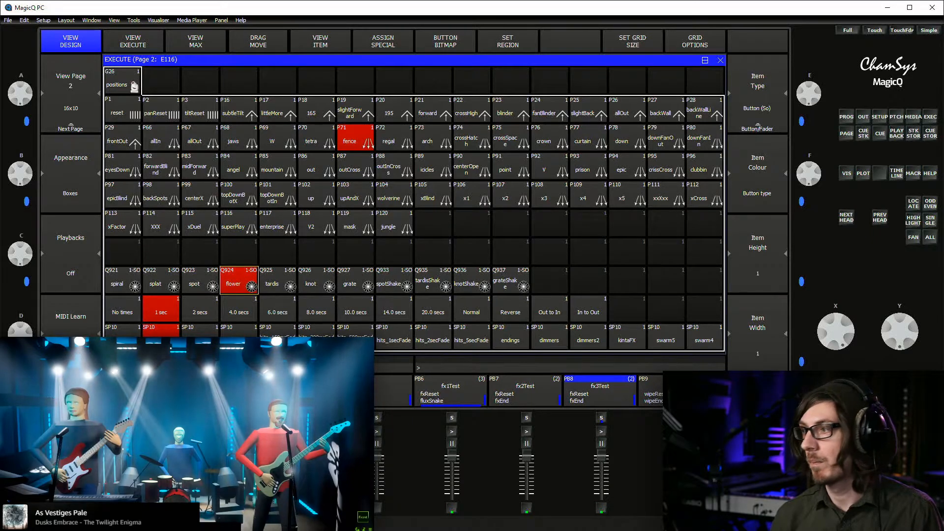
click(355, 280)
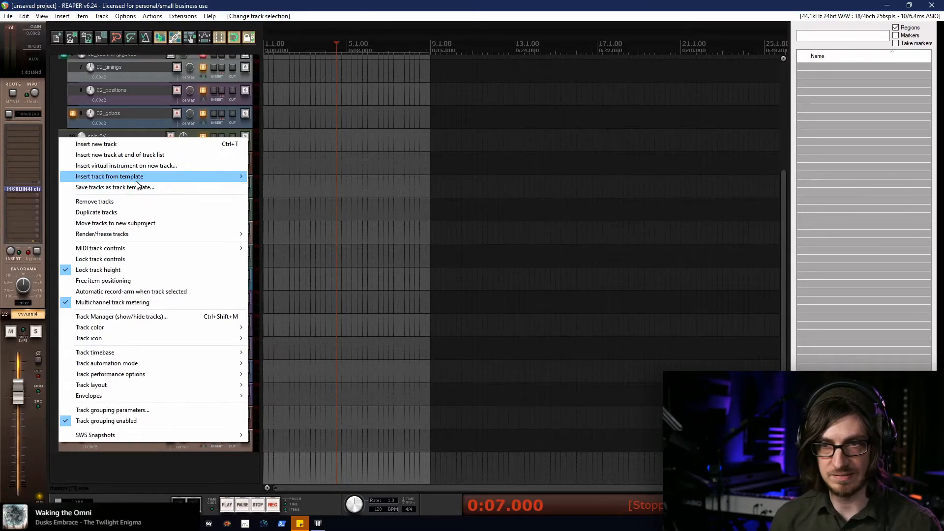
In REAPER, save the selected tracks as the track template chamsys_v1 in the StreamAutomation trackTemplates\lighting folder
click(137, 186)
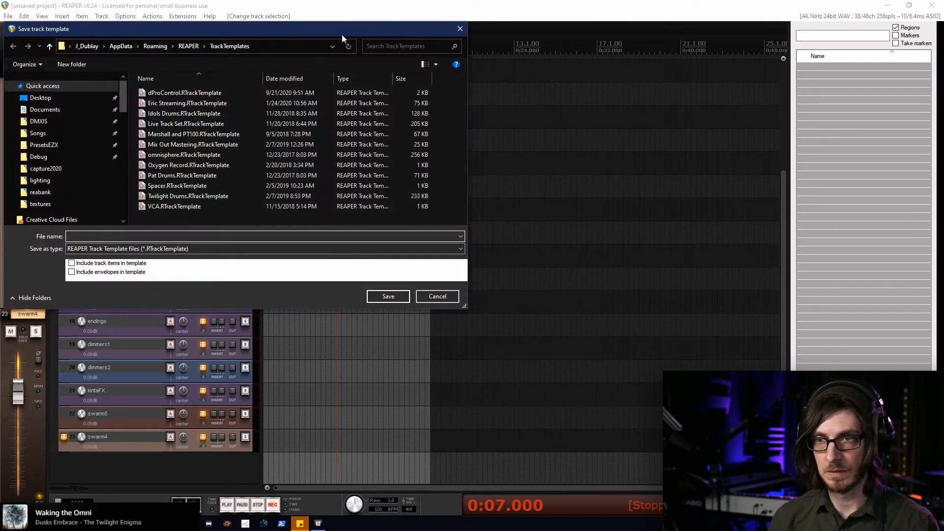
click(333, 46)
click(234, 62)
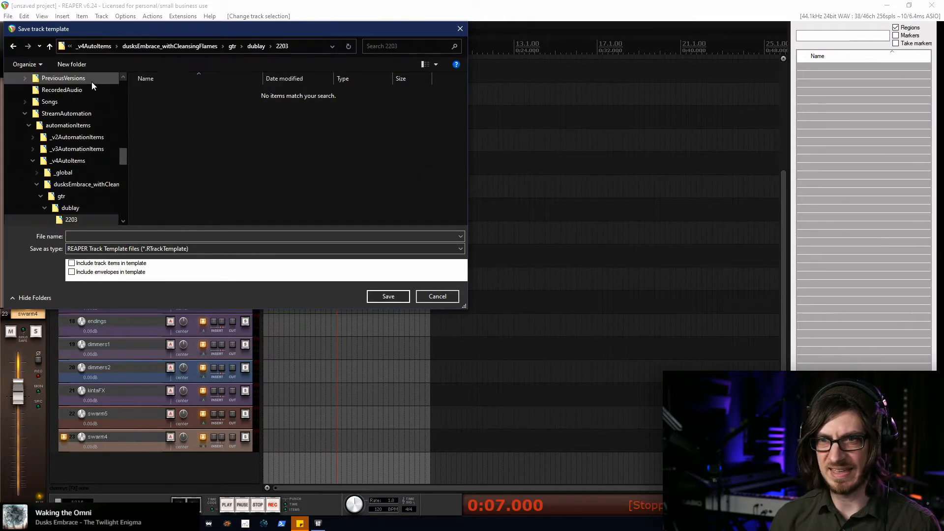
click(74, 114)
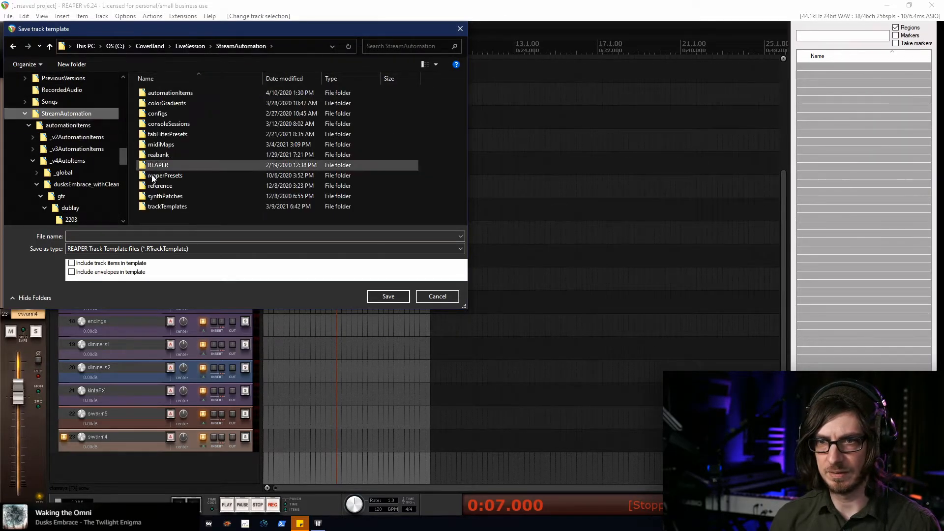
double_click(155, 211)
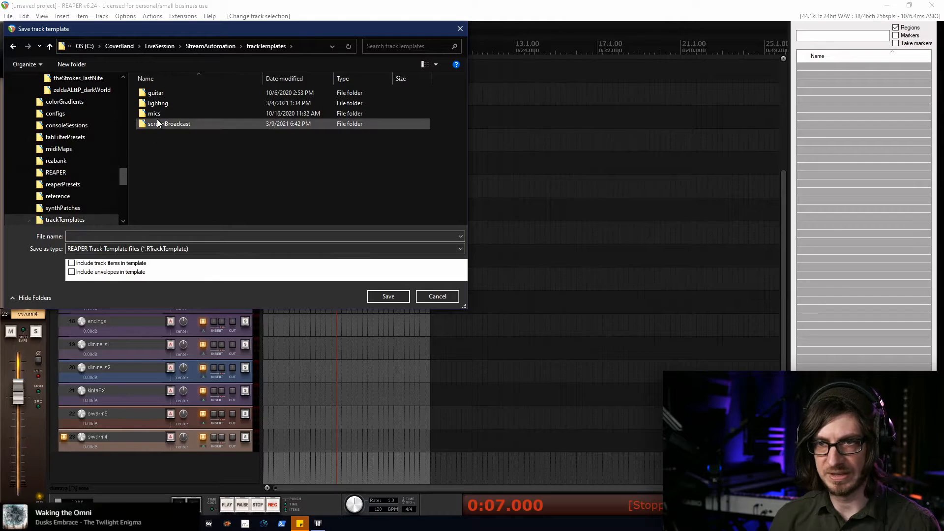
double_click(158, 103)
double_click(167, 96)
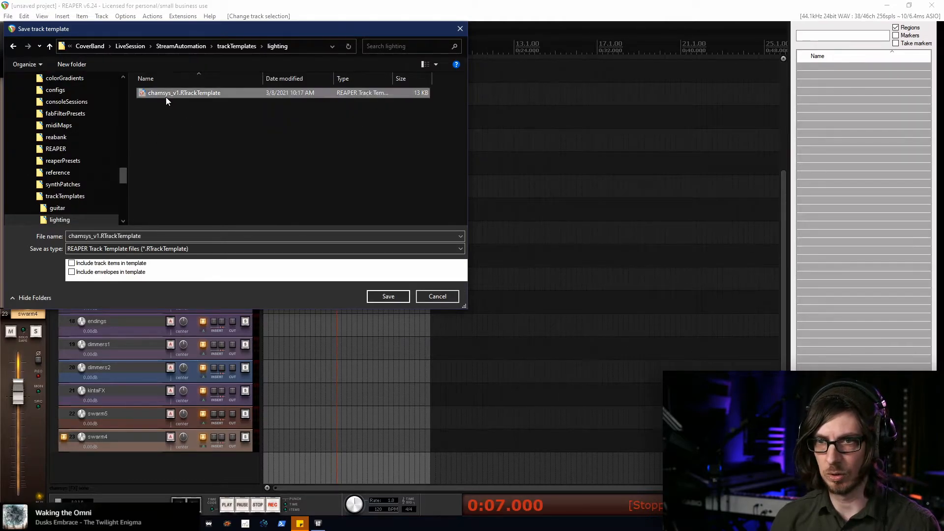
click(499, 266)
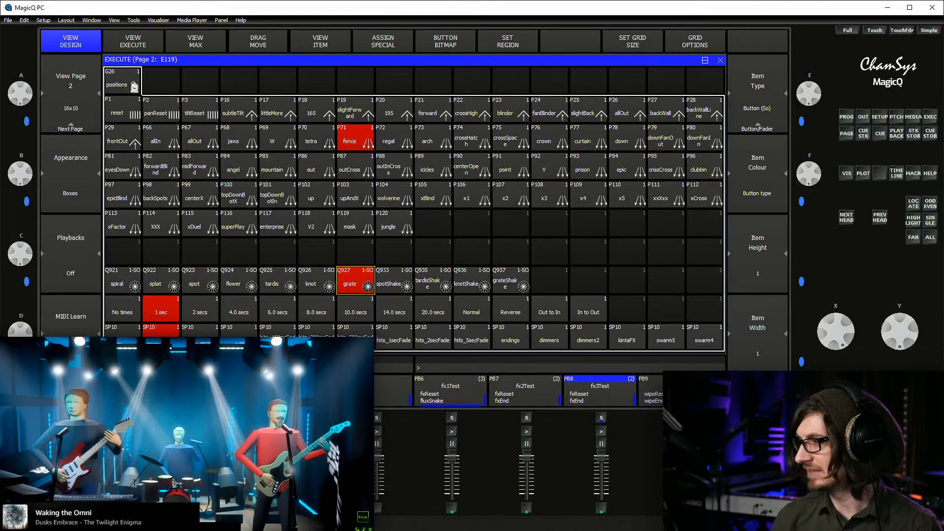
In MagicQ, view Execute page 5 and turn off the testAllDims cue in the Cue Store
click(472, 223)
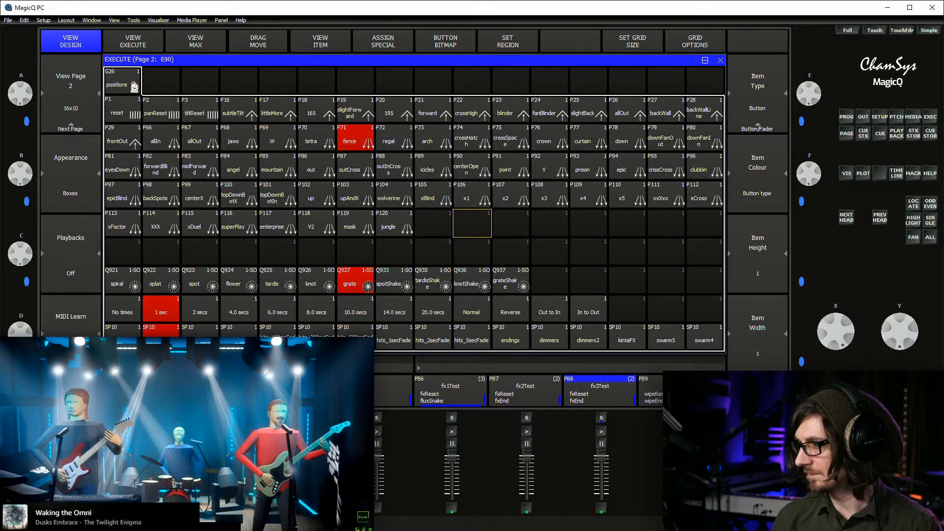
click(278, 330)
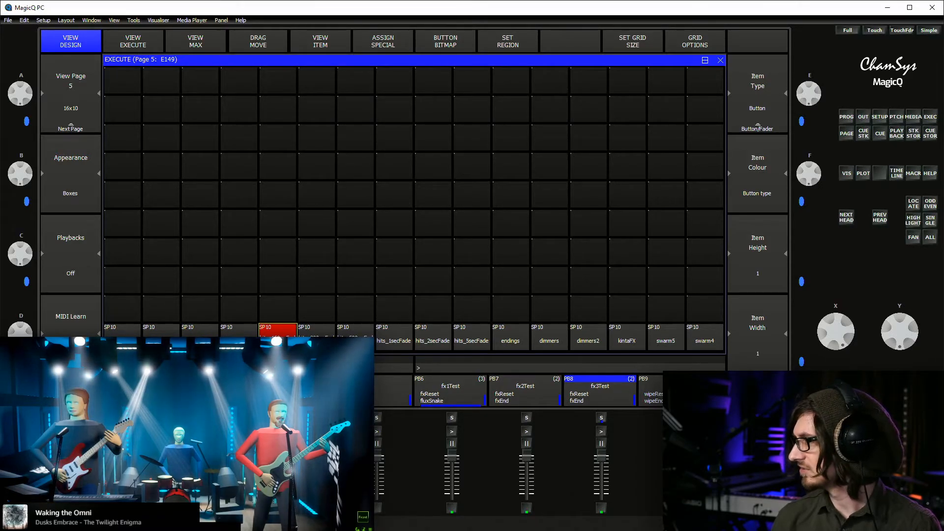
key(alt+q)
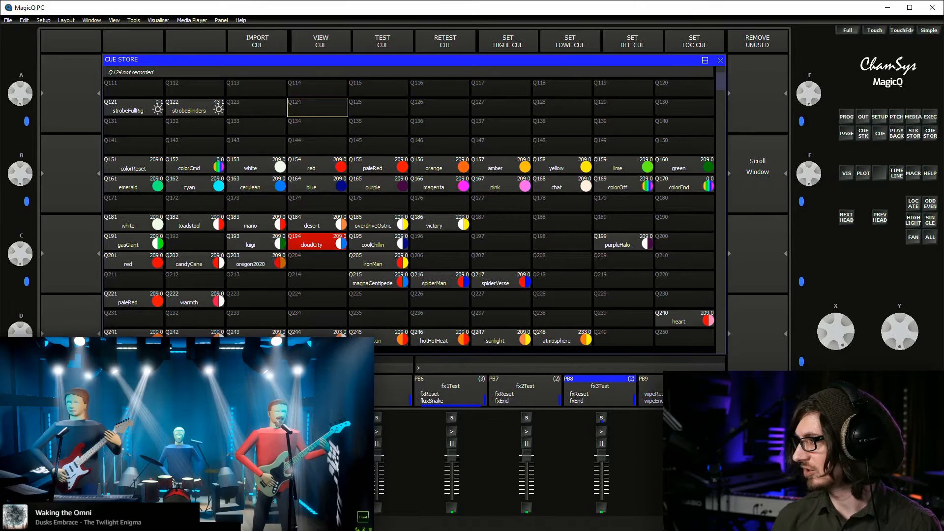
key(Page_Up)
key(Page_Up)
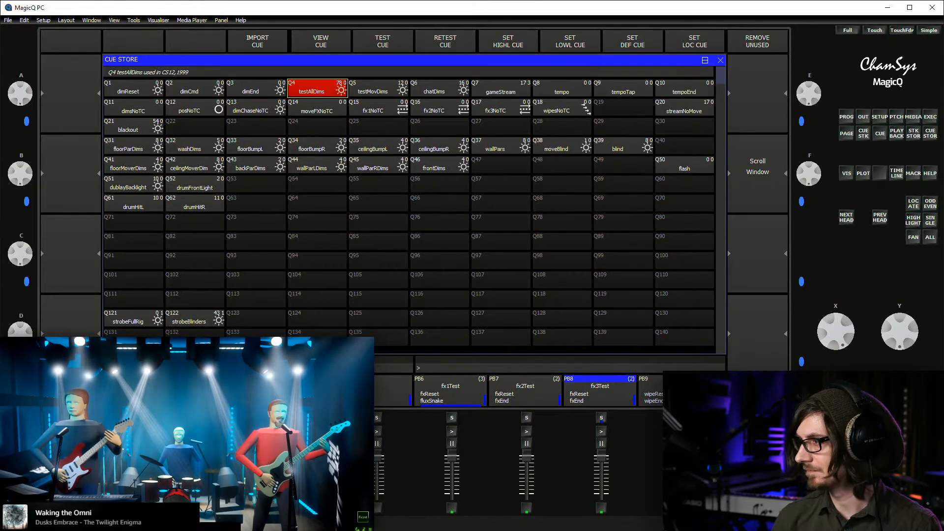
Find the split1 group, select it to see which heads it contains, and clear the programmer
key(alt+i)
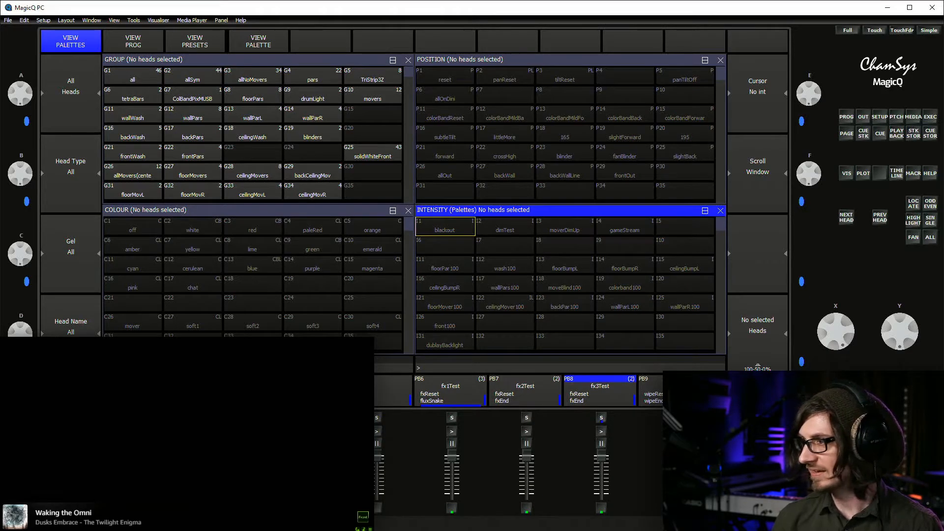
key(alt+g)
key(Down)
key(Down)
key(Down)
key(Down)
key(Down)
key(Down)
key(Down)
key(Down)
key(Down)
key(Down)
key(Down)
key(Down)
key(Down)
key(Down)
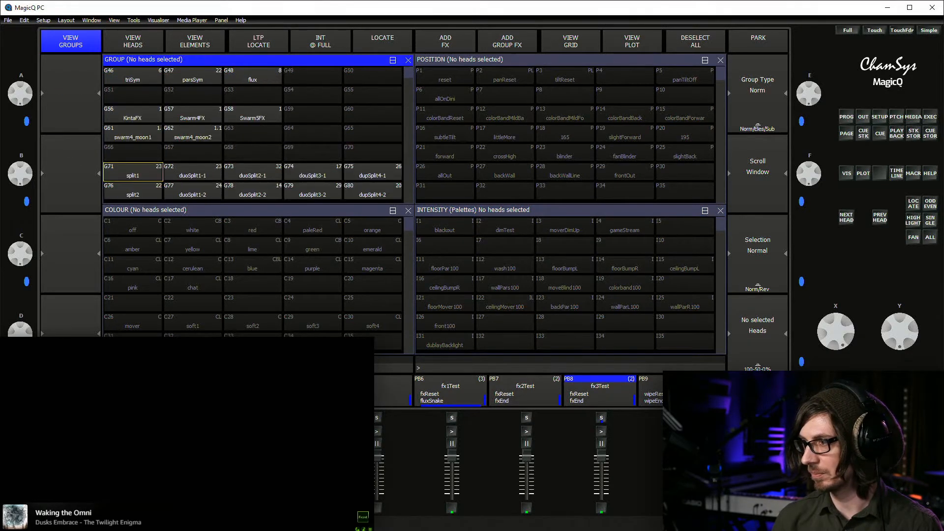
key(Down)
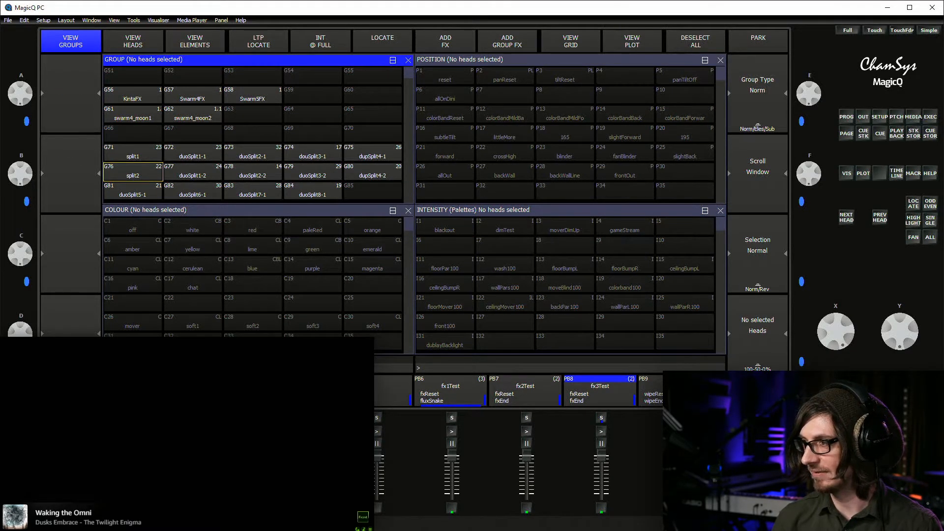
key(Up)
key(Return)
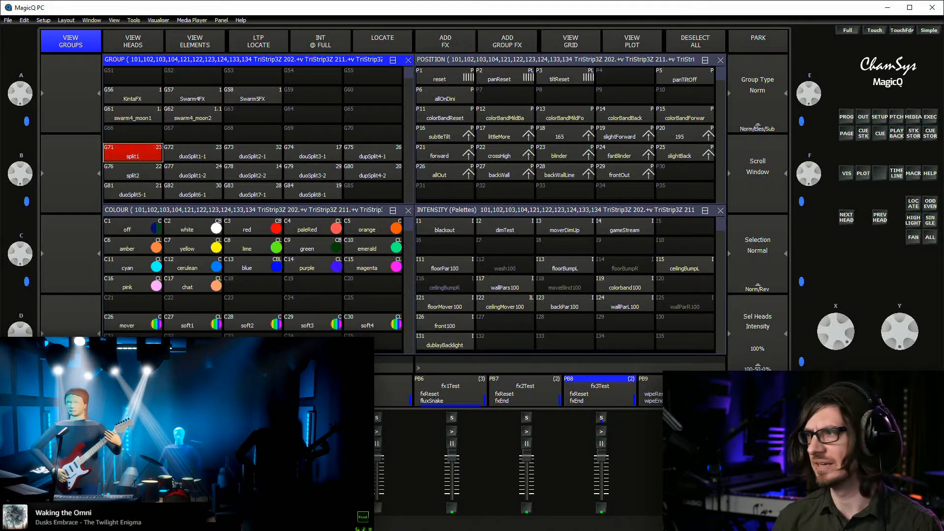
key(BackSpace)
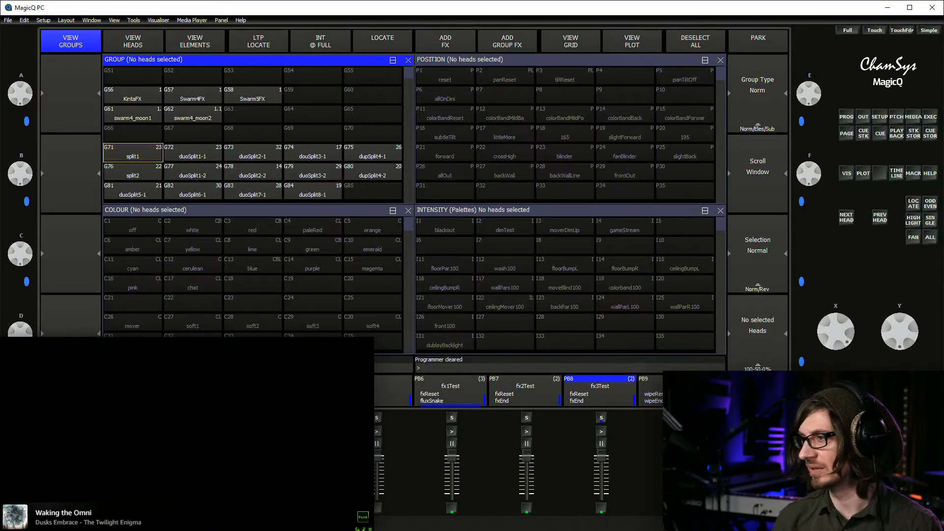
Select the duoSplit1-1 group and bring its heads to full intensity to see which lights it contains
click(193, 152)
key(at)
key(at)
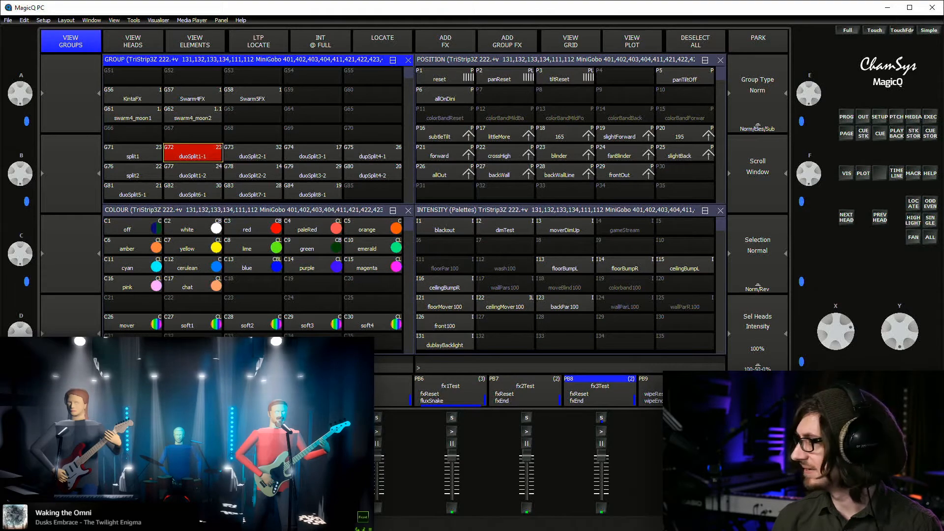
Browse the Cue Store through the colour cues down to the movement cues and back to the two-colour combination cues
key(alt+q)
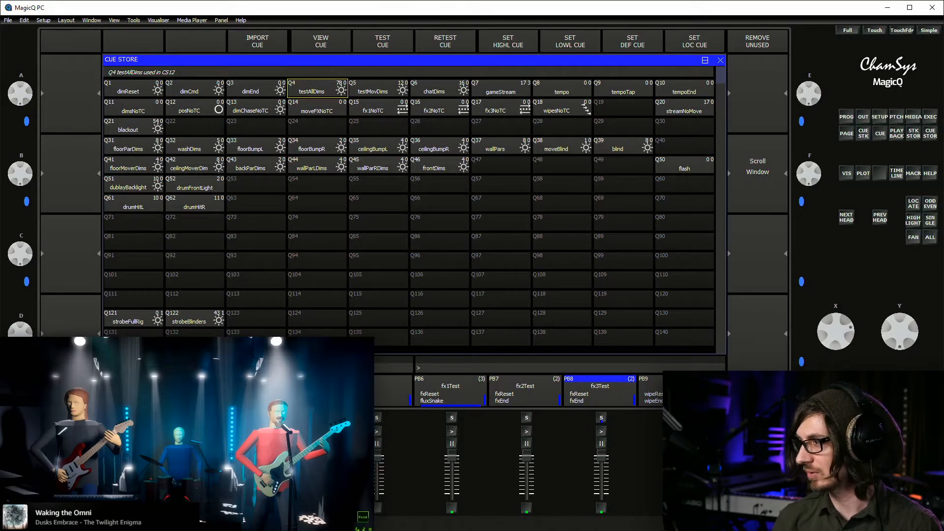
key(Down)
key(Down)
key(Down)
key(Down)
key(Down)
key(Down)
key(Down)
key(Down)
key(Down)
key(Down)
key(Down)
key(Down)
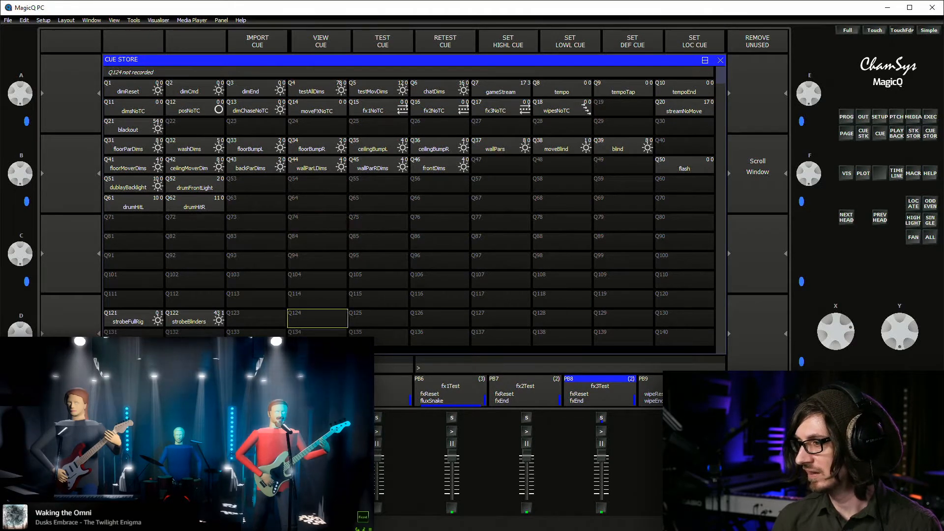
key(Down)
key(Down)
key(Down)
key(Down)
key(Down)
key(Down)
key(Down)
key(Down)
key(Down)
key(Down)
key(Down)
key(Down)
key(Down)
key(Down)
key(Down)
key(Down)
key(Down)
key(Down)
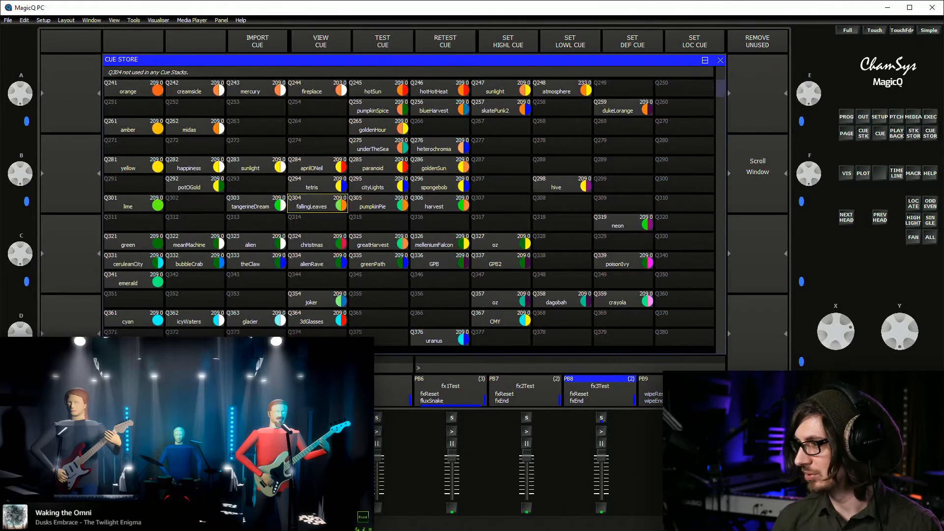
key(Down)
key(Down)
key(Down)
key(Down)
key(Down)
key(Down)
key(Down)
key(Down)
key(Down)
key(Down)
key(Down)
key(Down)
key(Down)
key(Down)
key(Down)
key(Down)
key(Down)
key(Down)
key(Down)
key(Down)
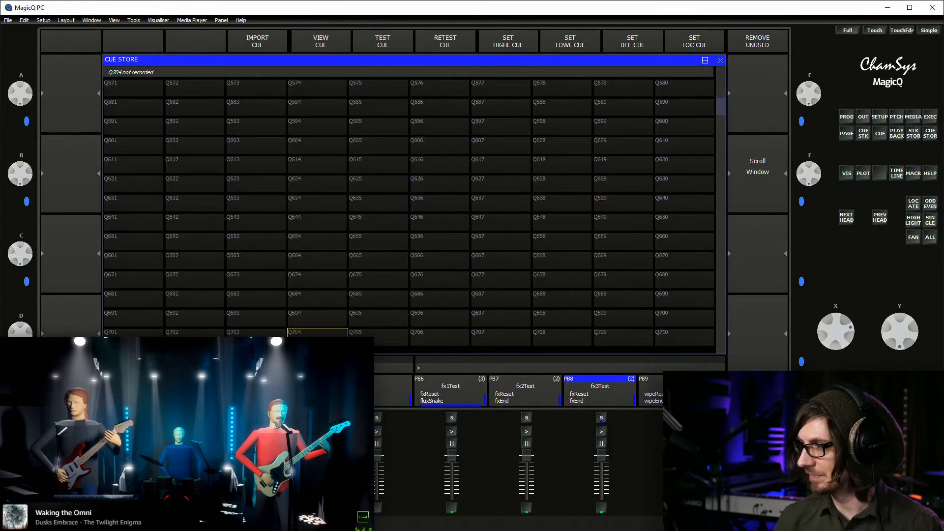
key(Up)
key(Up)
key(Up)
key(Up)
key(Up)
key(Up)
key(Up)
key(Up)
key(Up)
key(Up)
key(Up)
key(Up)
key(Up)
key(Up)
key(Up)
key(Up)
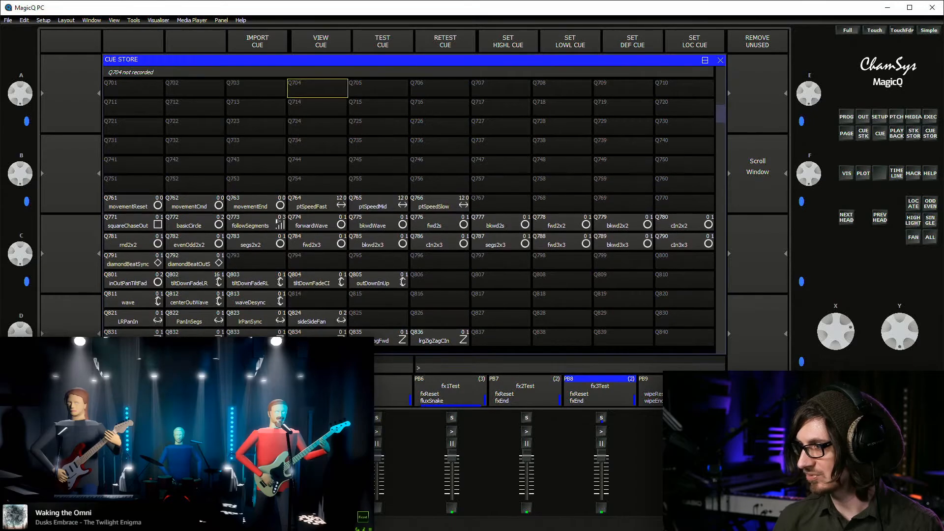
key(Up)
key(Up)
key(Up)
key(Up)
key(Up)
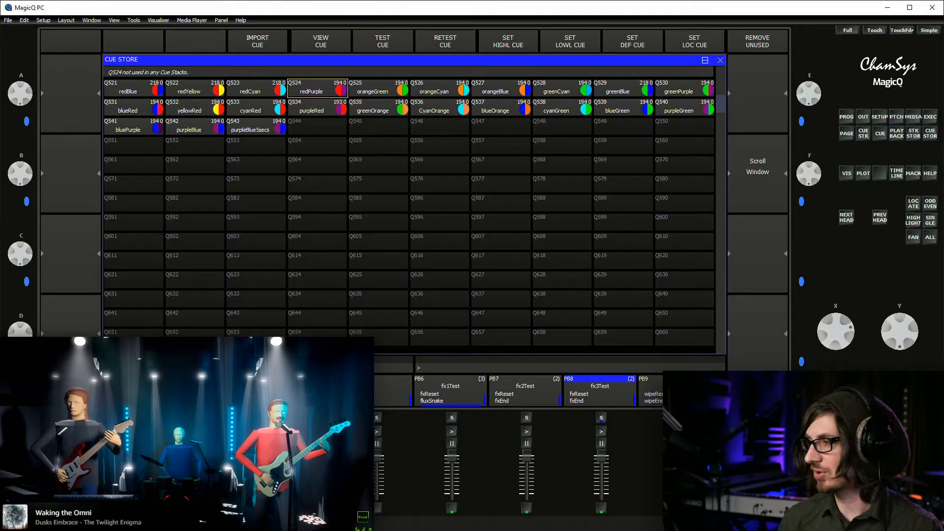
Clear the programmer and turn on the testAllDims cue in the Cue Store
key(ctrl+BackSpace)
key(alt+i)
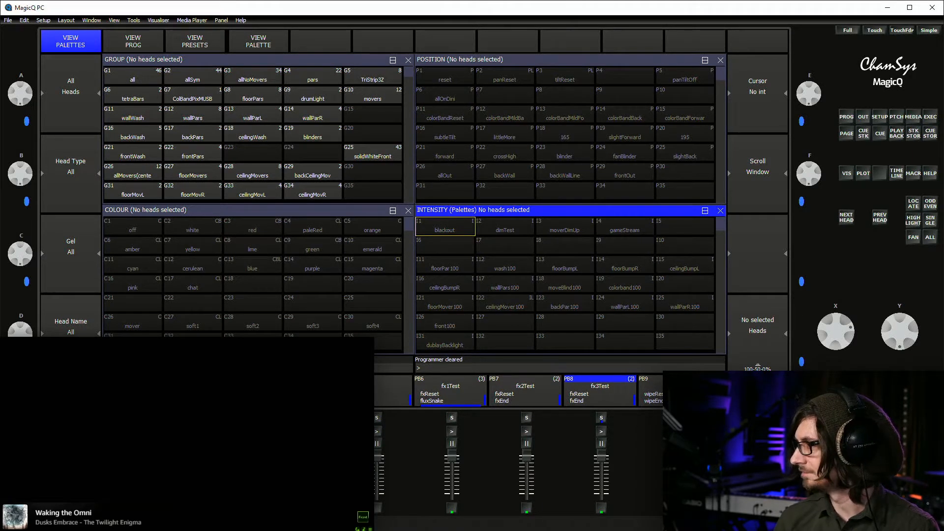
key(alt+e)
key(alt+t)
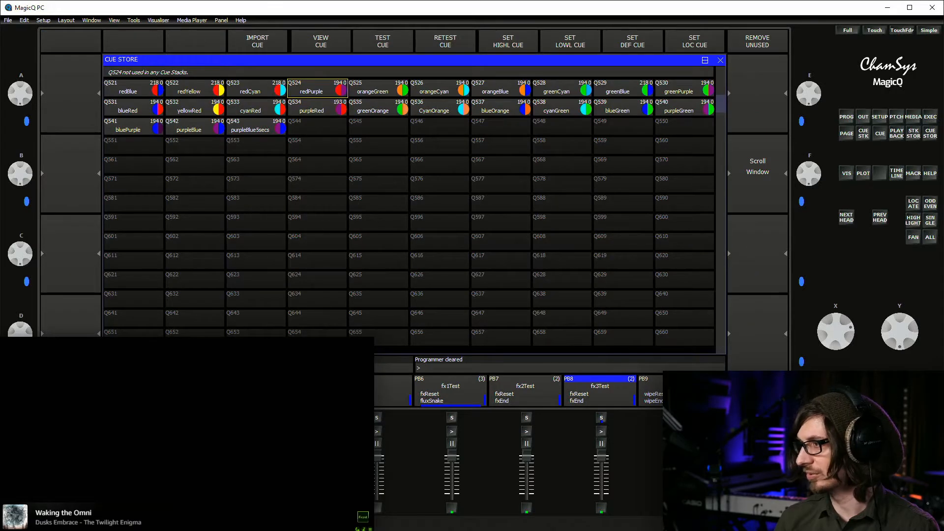
scroll(409, 211, up, 8)
click(383, 41)
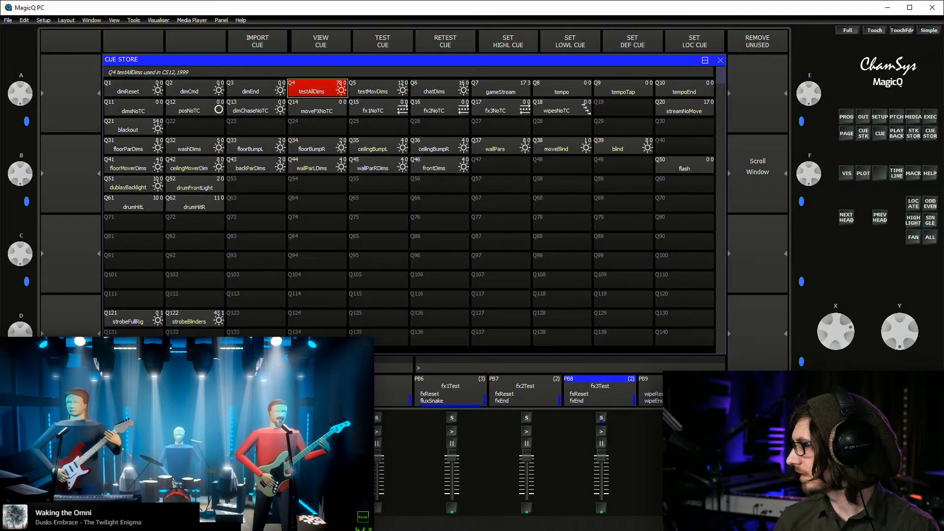
Check the programmer's contents and apply the floorPar100 intensity palette to the all group
click(846, 117)
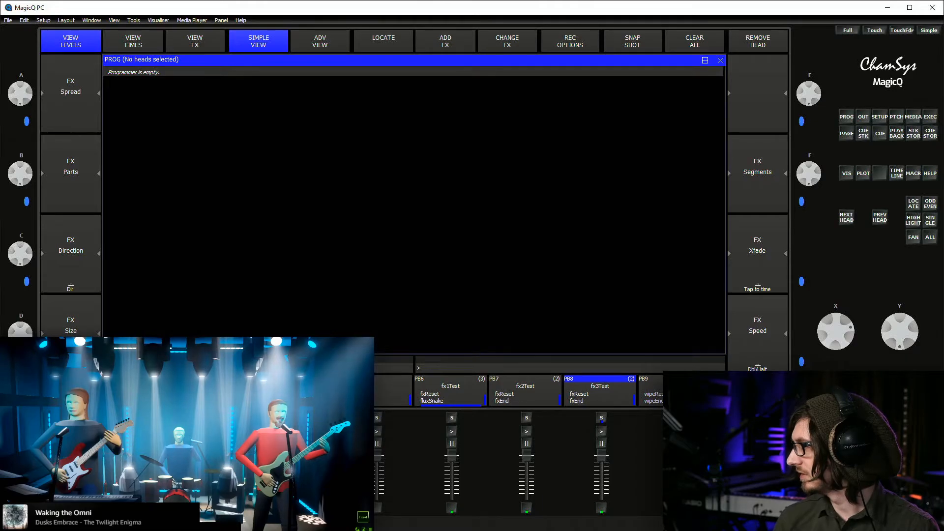
click(721, 60)
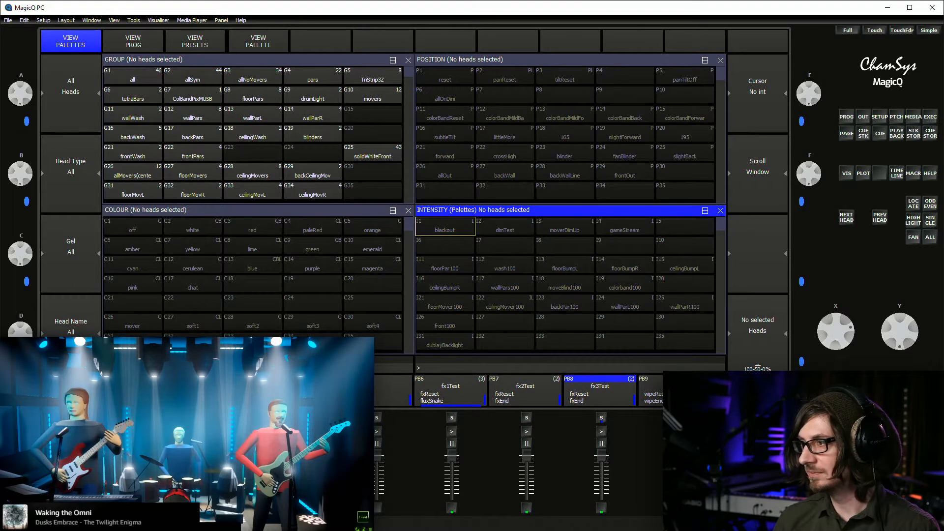
click(133, 76)
click(445, 227)
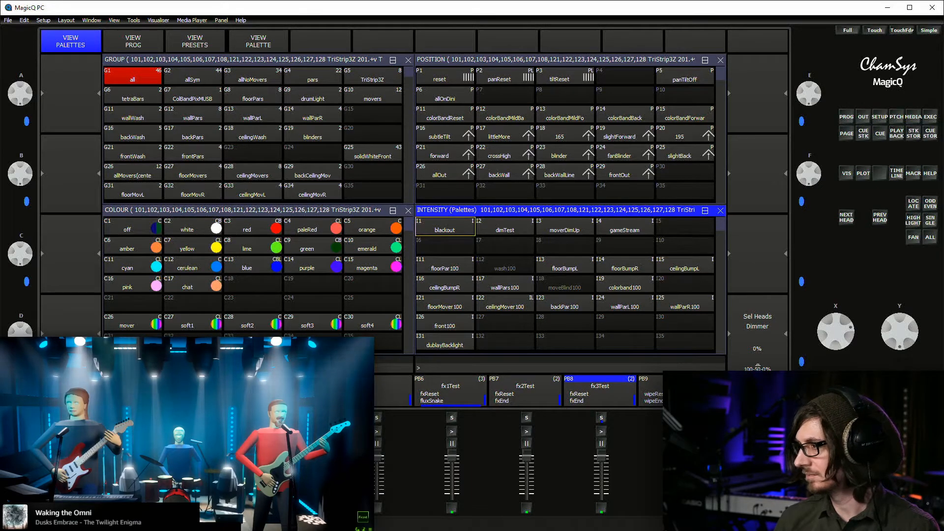
click(445, 266)
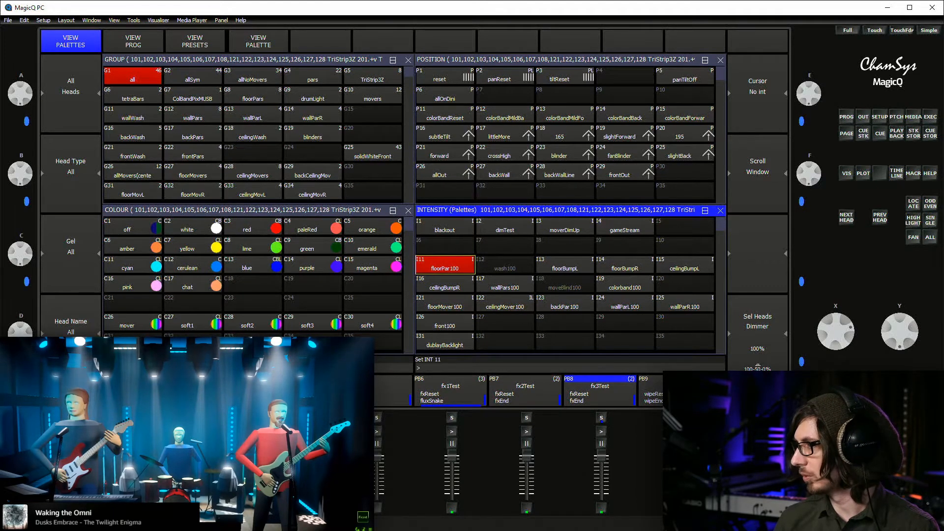
Turn off the testAllDims cue in the Cue Store
click(846, 116)
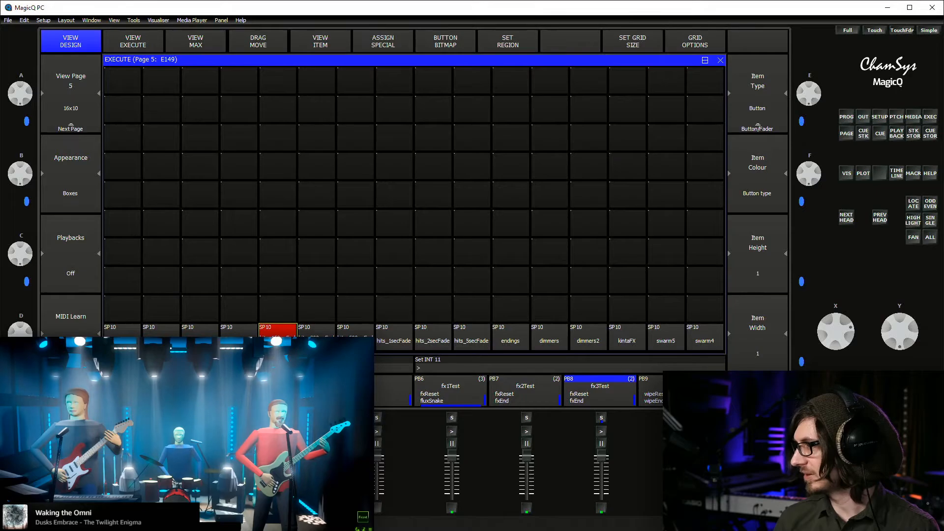
click(930, 133)
click(318, 89)
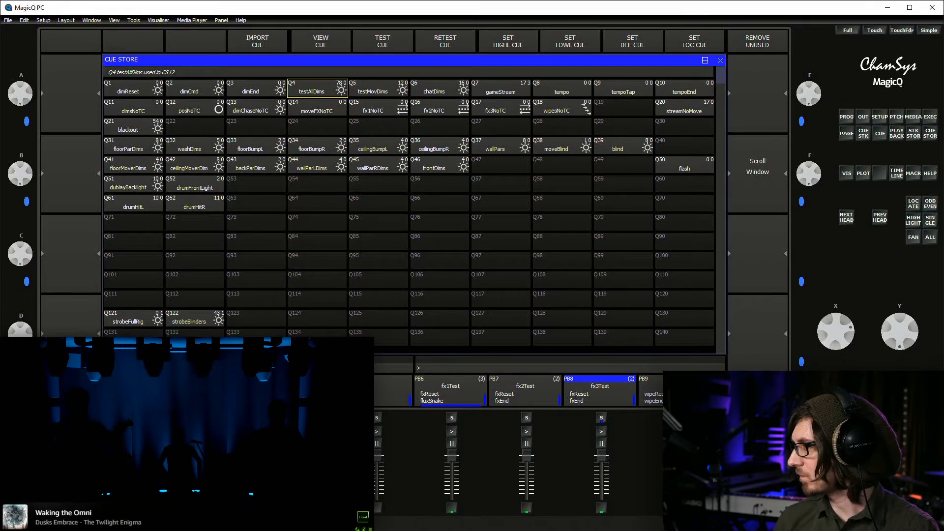
Switch the Execute window to page 4 and clear the programmer
click(913, 173)
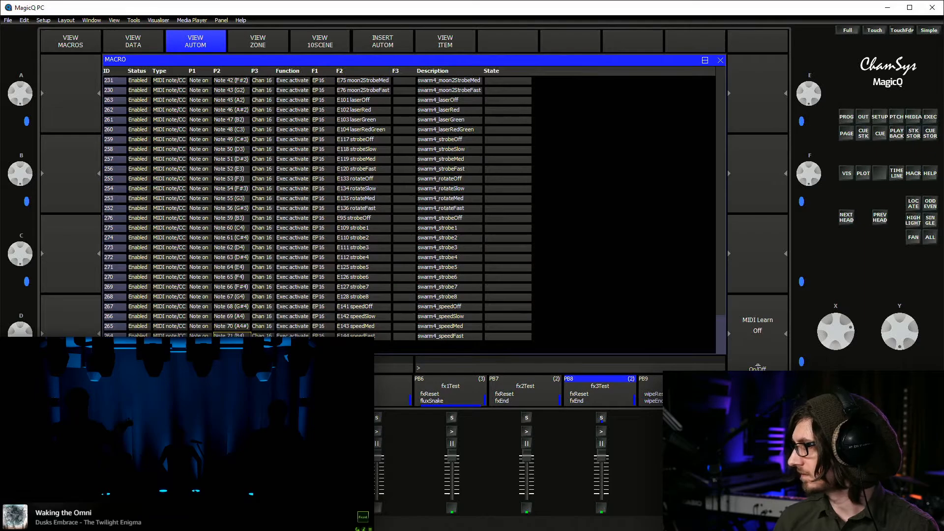
click(930, 133)
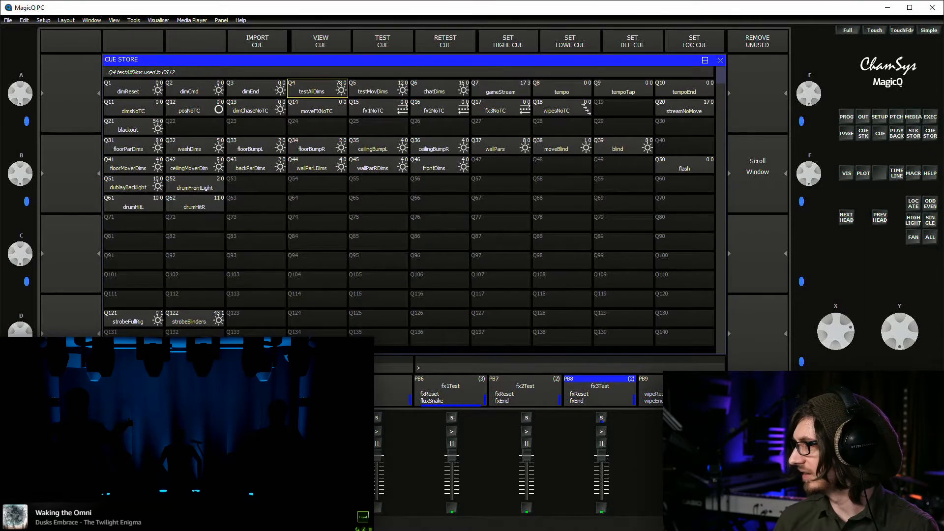
click(930, 117)
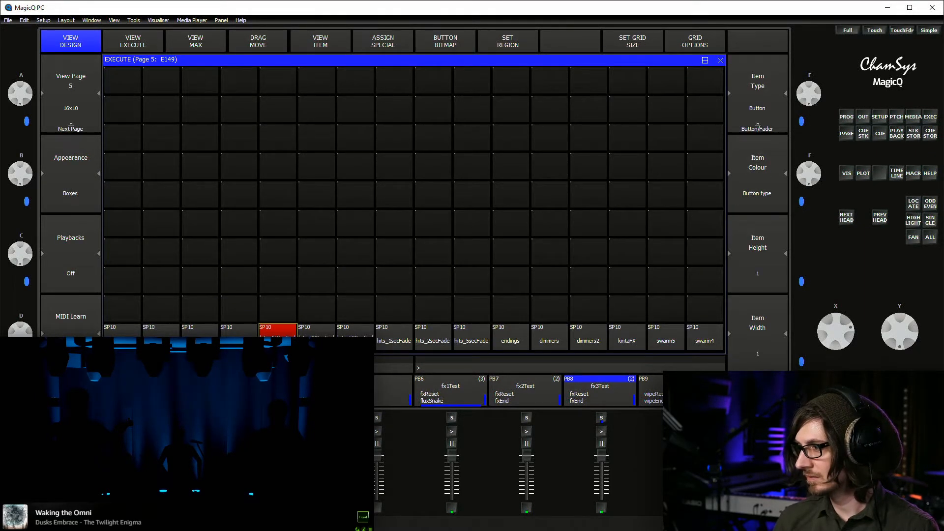
click(239, 337)
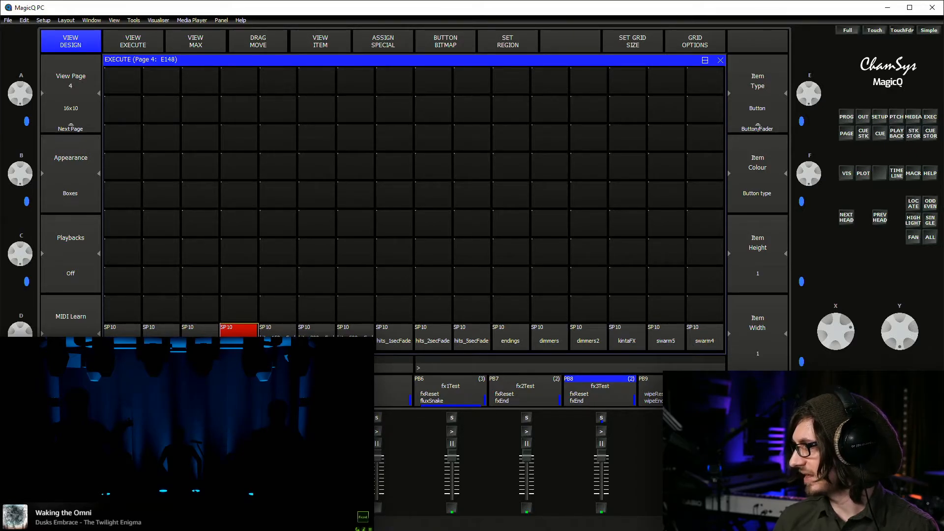
key(ctrl+F1)
key(ctrl+m)
key(Escape)
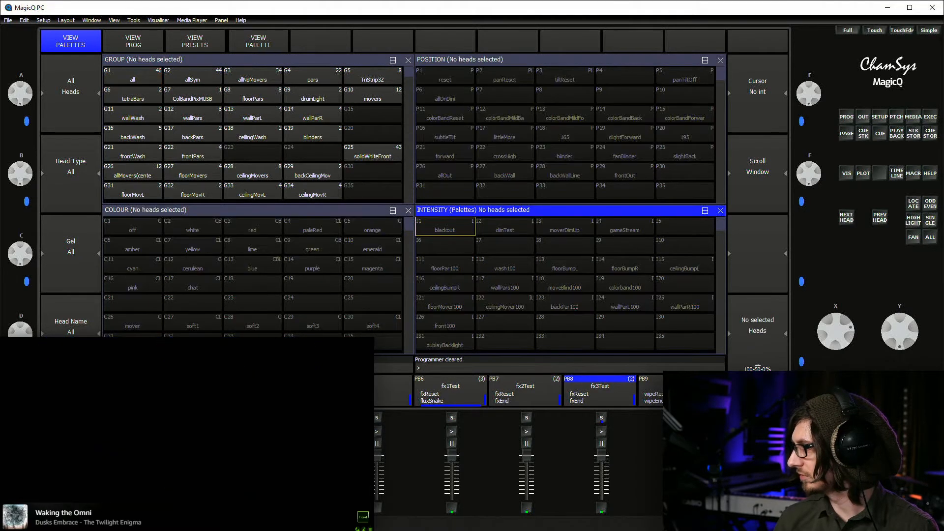
click(133, 76)
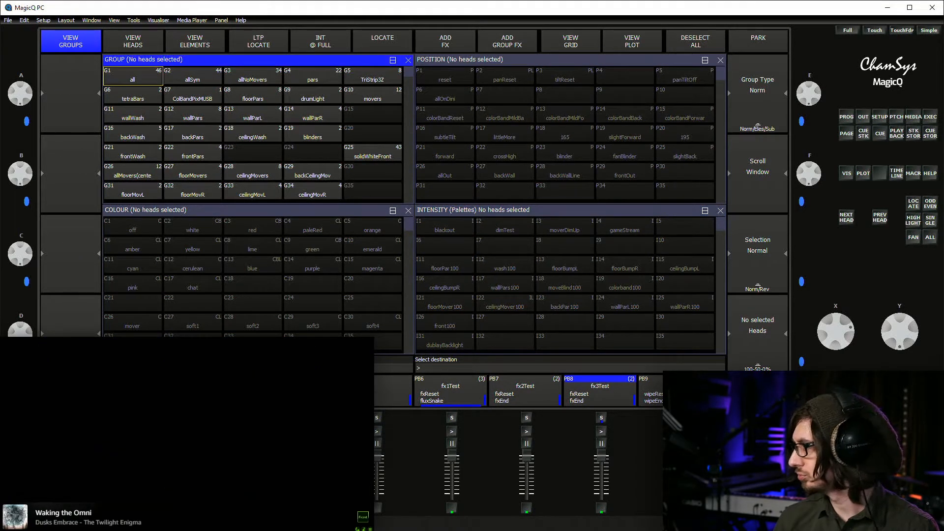
click(444, 266)
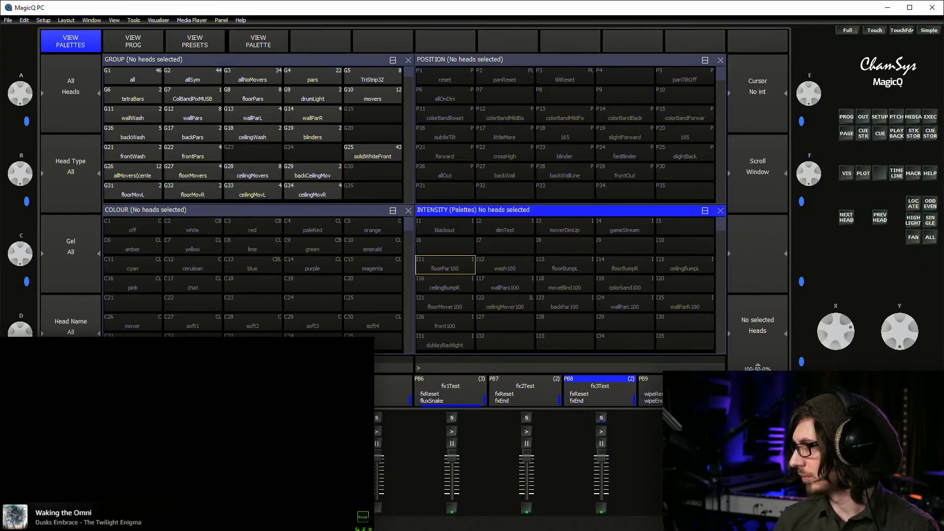
click(929, 117)
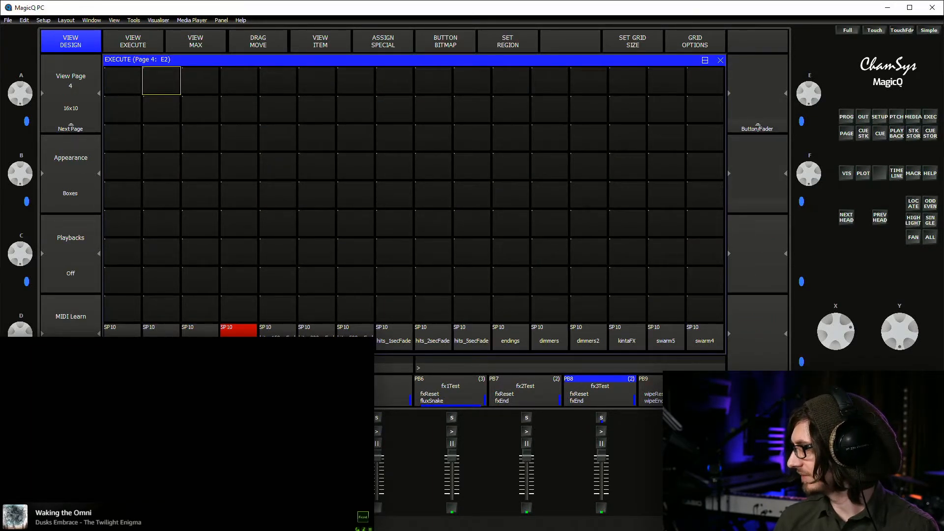
key(Escape)
Copy the floorPar100 intensity palette to the second item of the first row on Execute page 4
key(ctrl+c)
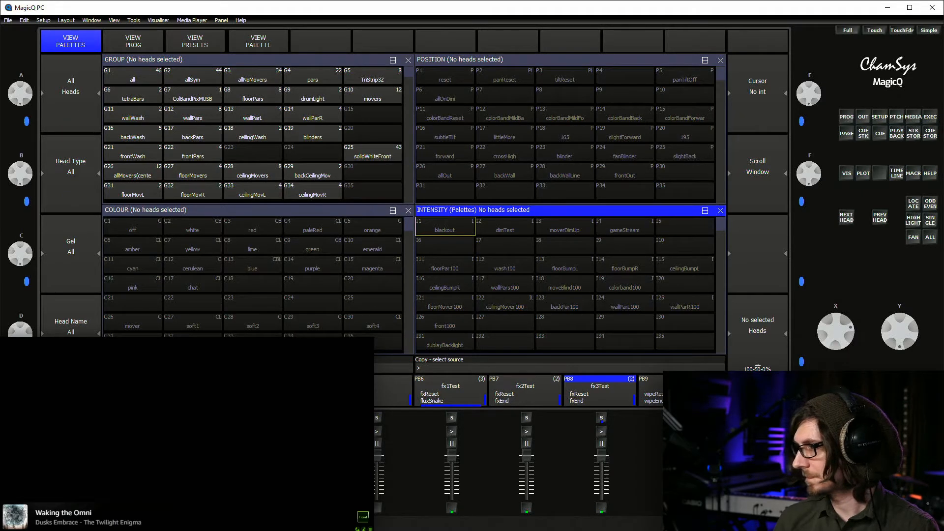
click(444, 264)
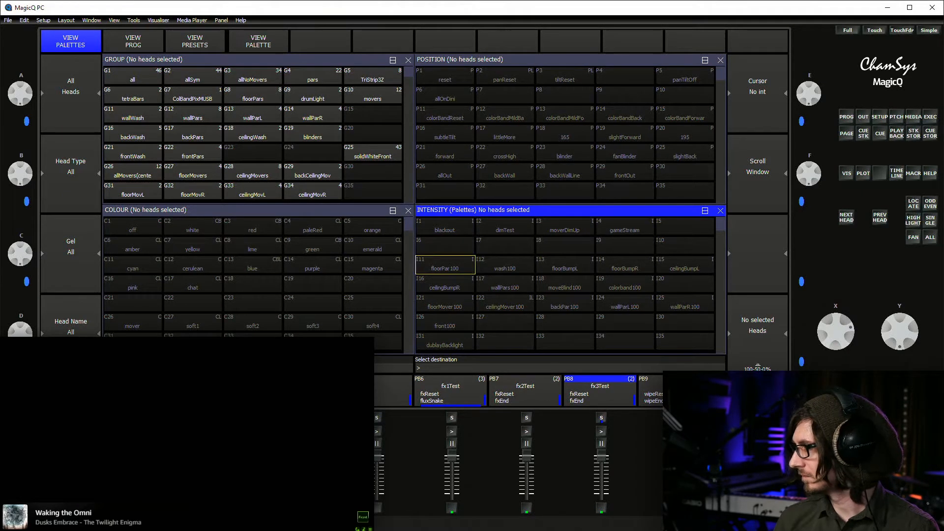
key(alt+e)
click(162, 80)
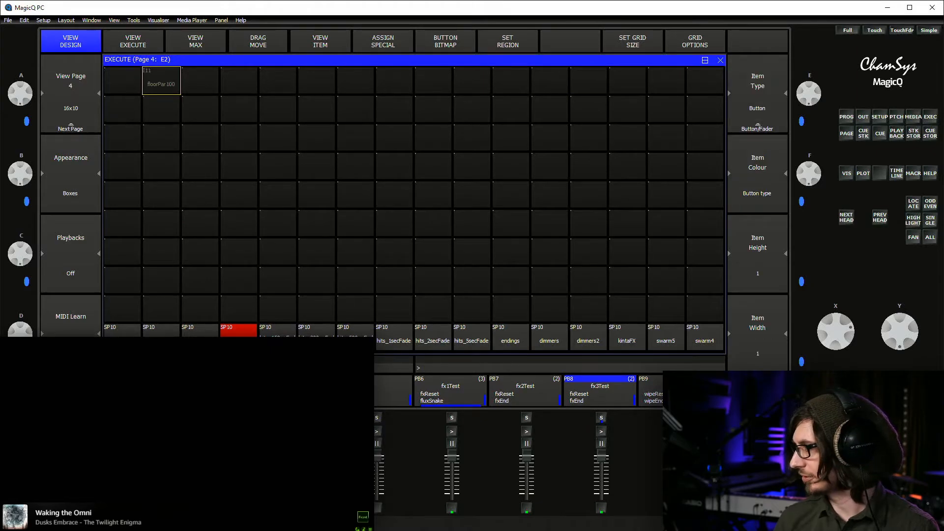
Copy the all group to the first item of the first row on Execute page 4
key(alt+i)
key(ctrl+c)
click(132, 76)
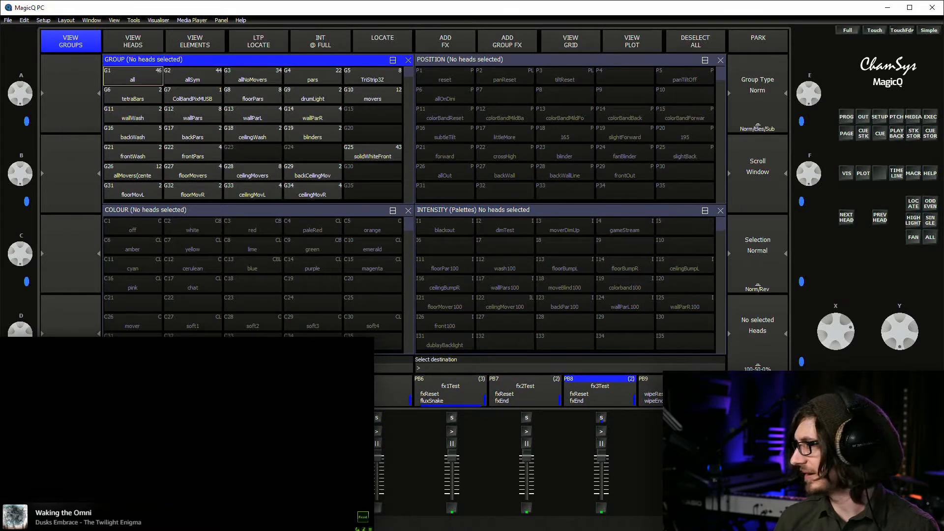
key(alt+e)
click(122, 80)
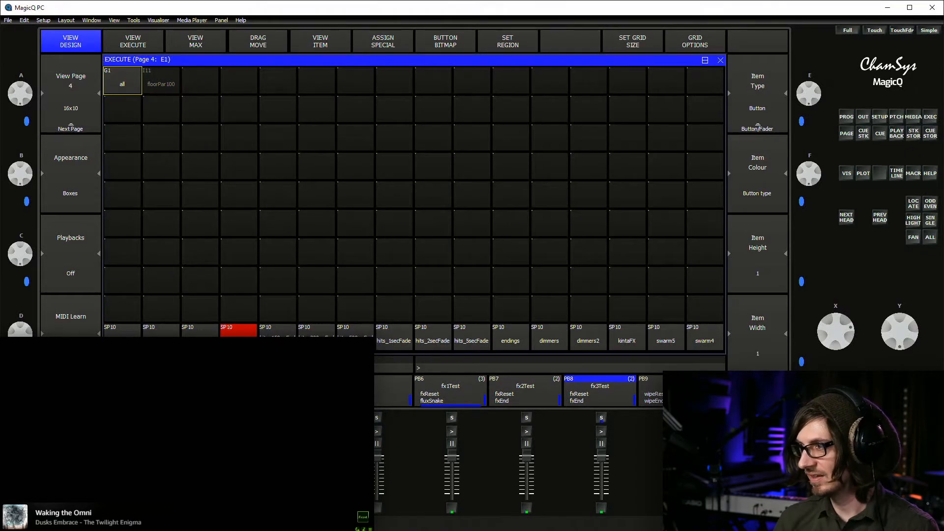
Activate the all and floorPar100 items on Execute page 4, and view the dimTest cue stack
click(121, 81)
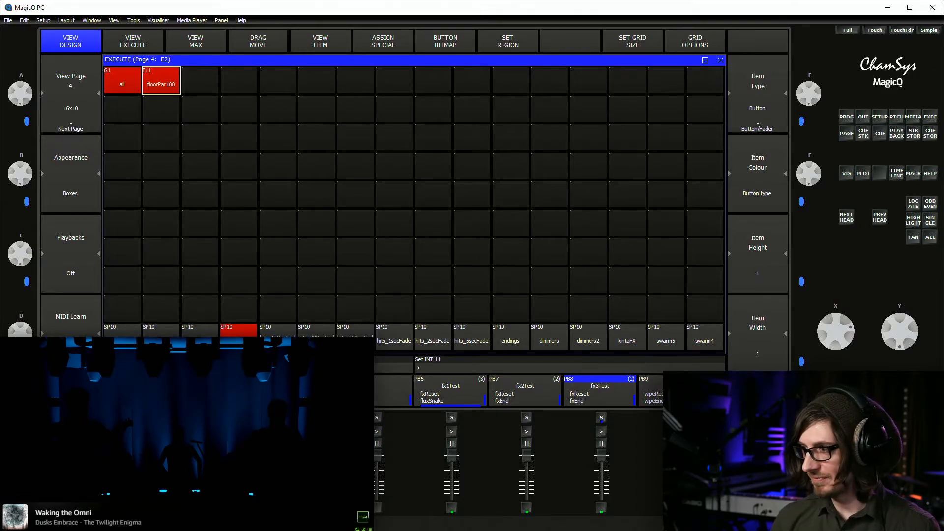
key(alt+s)
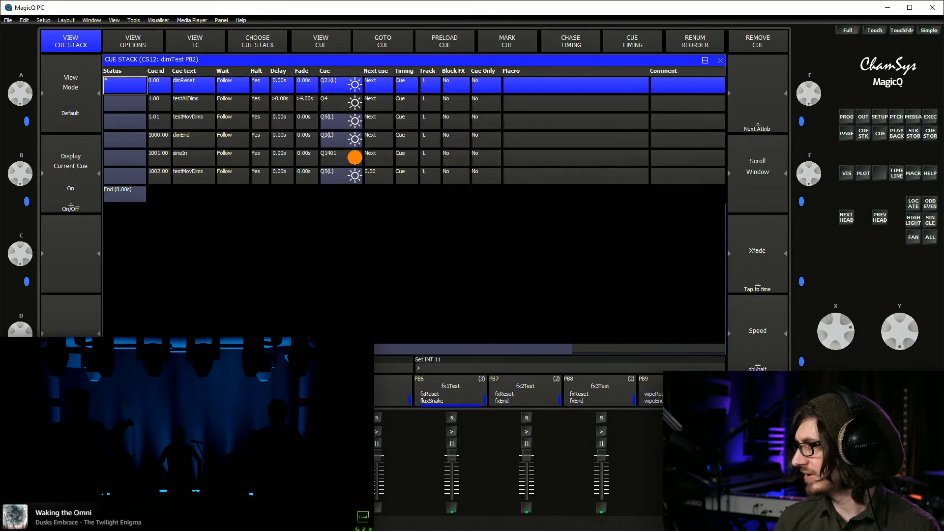
Bring up the floor par and mover chase cues, down to row Q1241, in the Cue Store and start copying a cue
key(ctrl+q)
key(Down)
key(Down)
key(Down)
key(Down)
key(Down)
key(Down)
key(Down)
key(Down)
key(Down)
key(Down)
key(Down)
key(Down)
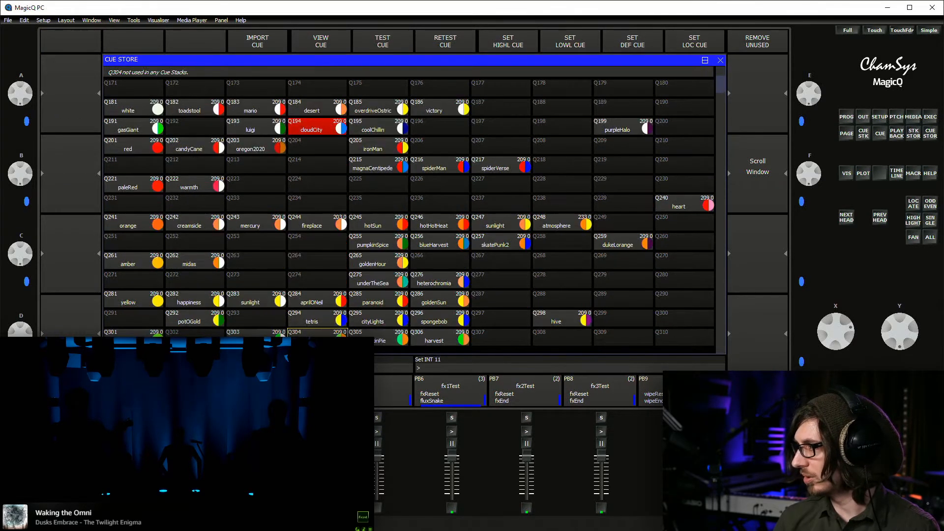
key(Left)
key(Left)
key(Left)
key(Down)
key(Down)
key(Down)
key(Down)
key(Down)
key(Down)
key(Down)
key(Down)
key(Down)
key(Down)
key(Down)
key(Down)
key(Down)
key(Down)
key(Down)
key(Down)
key(Down)
key(Down)
key(Down)
key(Down)
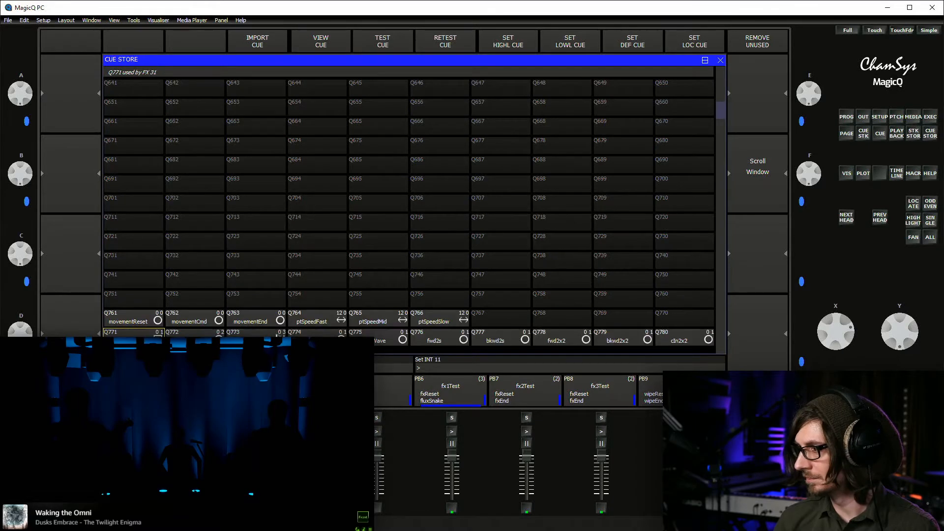
key(Down)
key(Down)
key(Down)
key(Down)
key(Down)
key(Down)
key(Down)
key(Down)
key(Down)
key(Down)
key(Down)
key(Down)
key(Down)
key(Down)
key(Down)
key(Down)
key(Down)
key(Down)
key(Down)
key(Down)
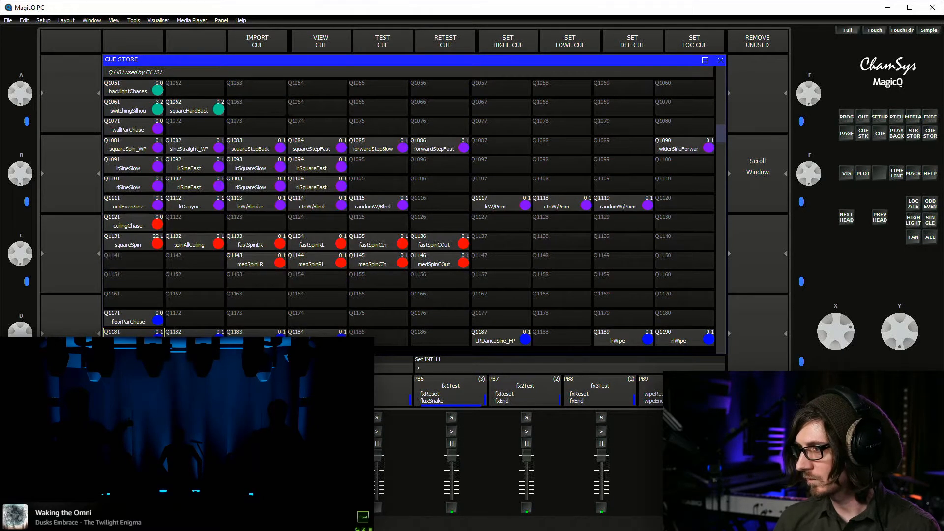
key(Down)
key(Down)
key(Down)
key(Down)
key(Down)
key(Down)
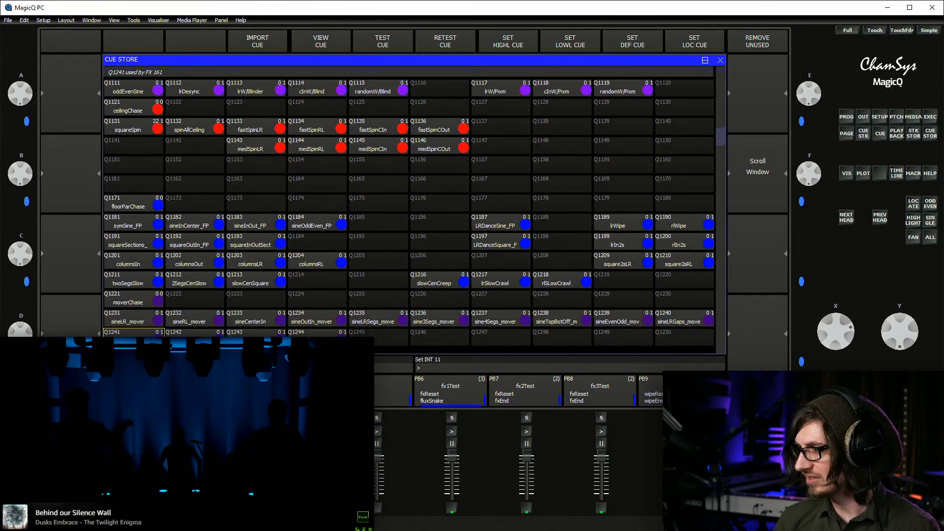
key(ctrl+c)
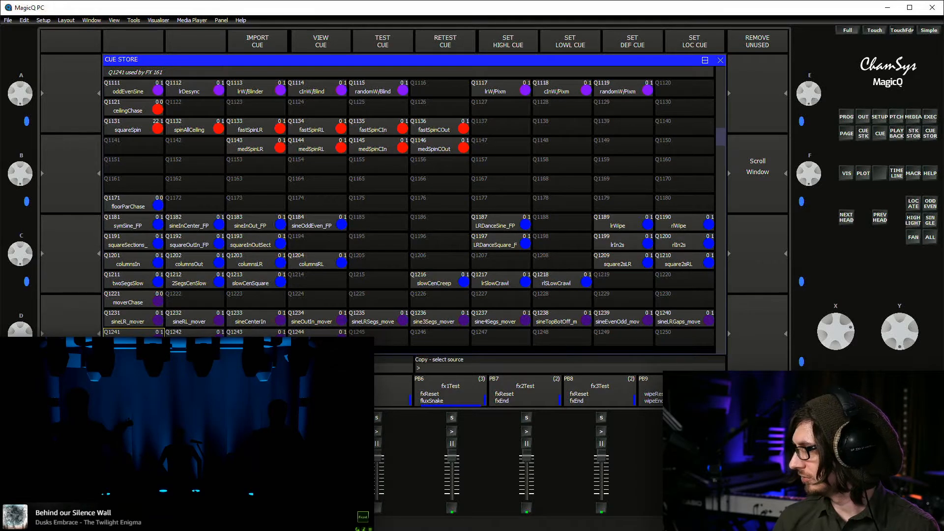
Copy cue Q1182 (sineInCenter_FP) from the cue store into the dimTest PB2 cue stack as cue id 0.5
click(194, 222)
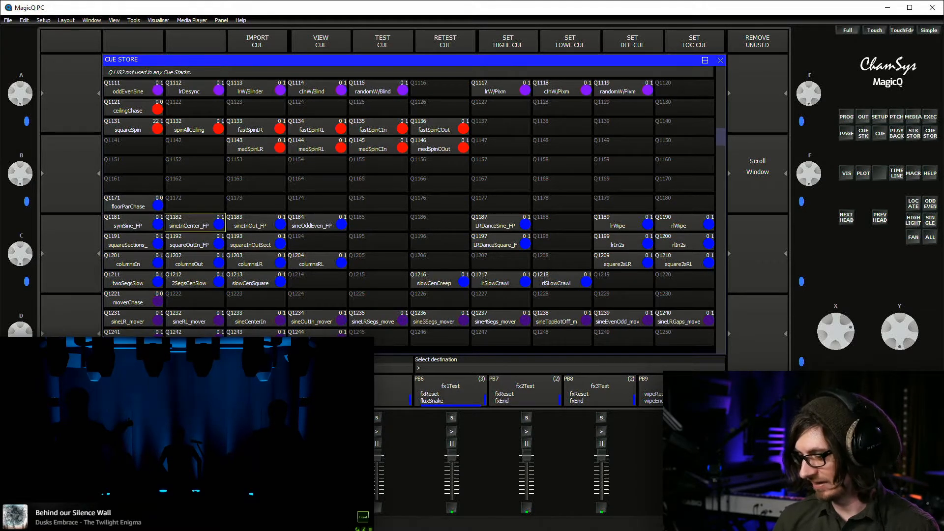
text(0.)
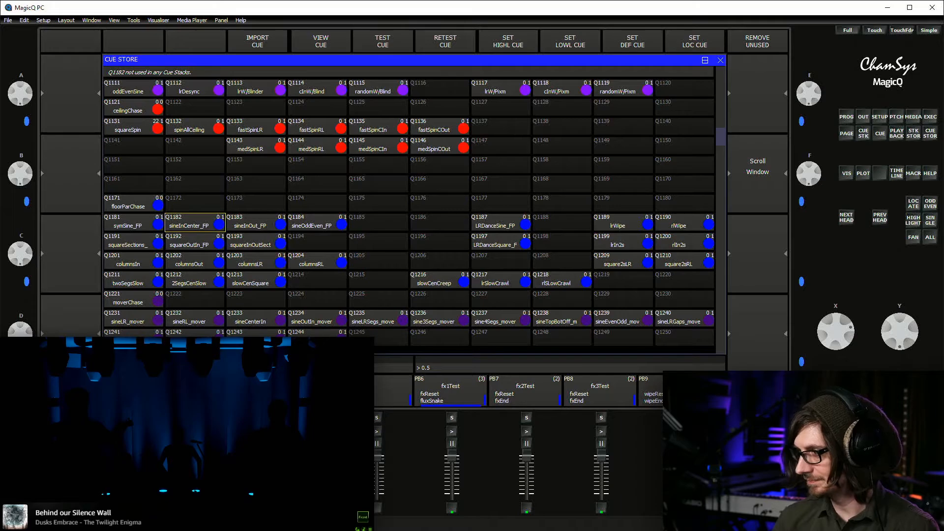
text(5)
key(Return)
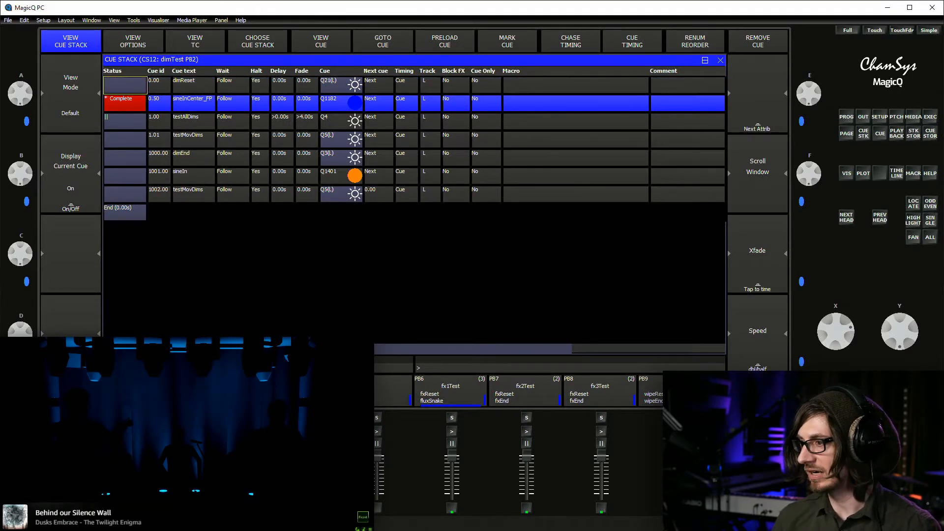
View the advanced options of the dimTest PB2 cue stack and examine its playback priority setting
key(F2)
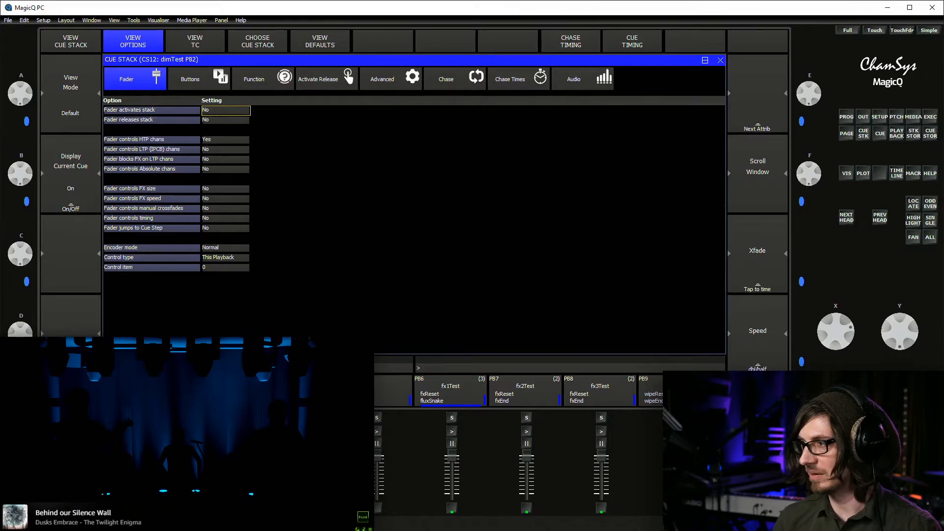
click(389, 79)
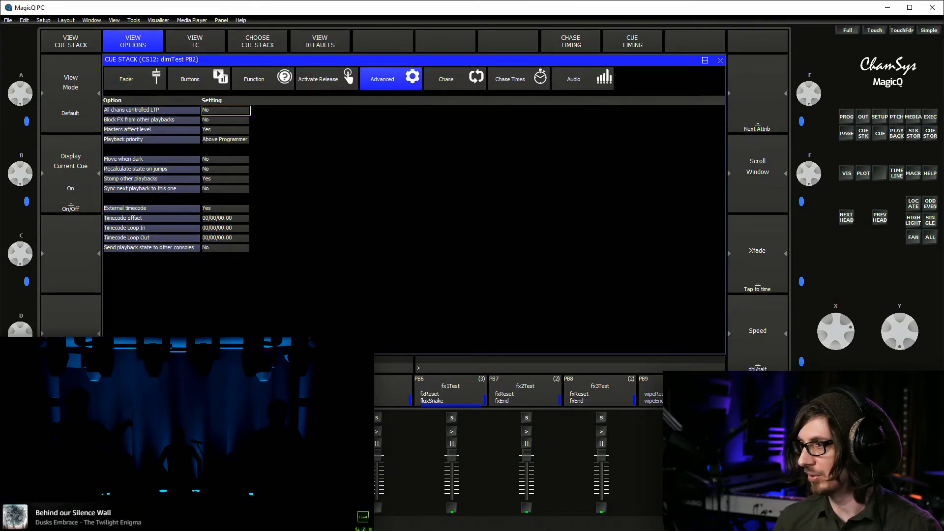
click(225, 139)
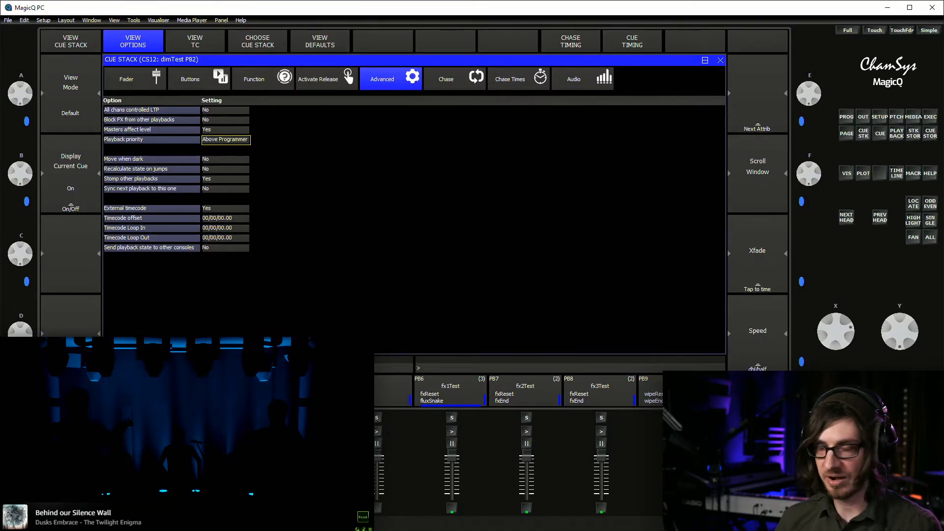
Copy the blackout intensity palette into the third cell of the first row on Execute page 4 and activate it
key(ctrl+1)
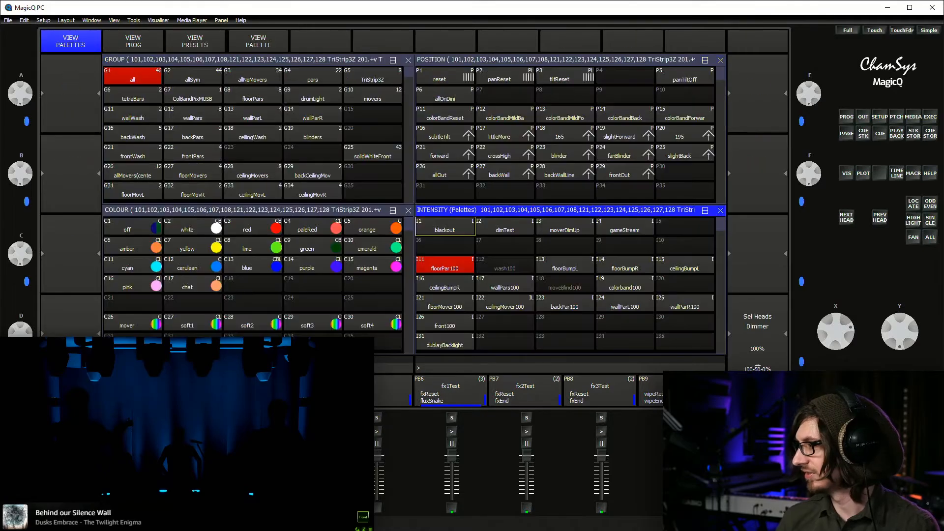
key(ctrl+c)
key(Return)
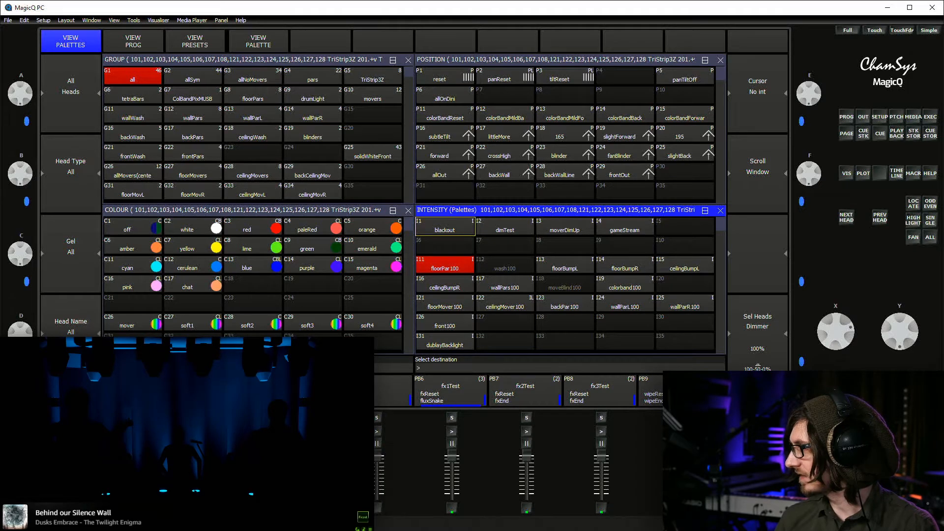
key(ctrl+2)
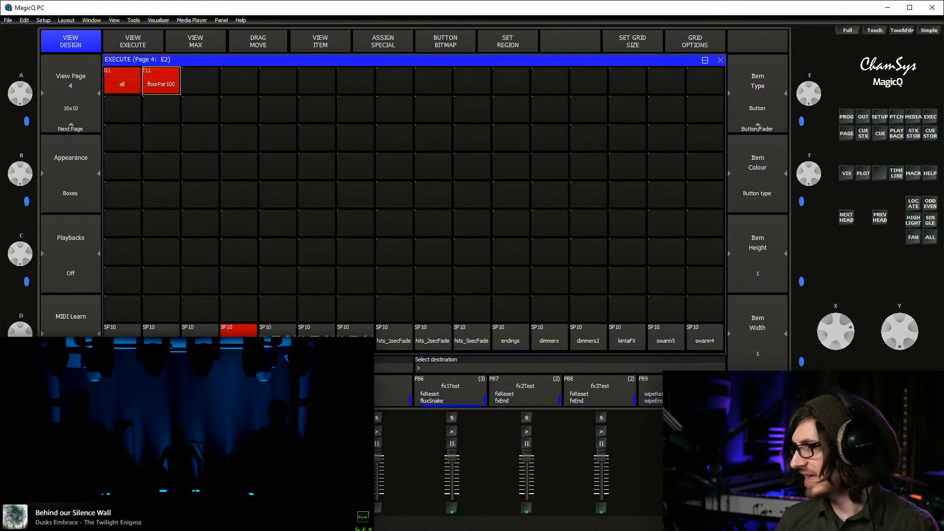
click(200, 80)
click(200, 80)
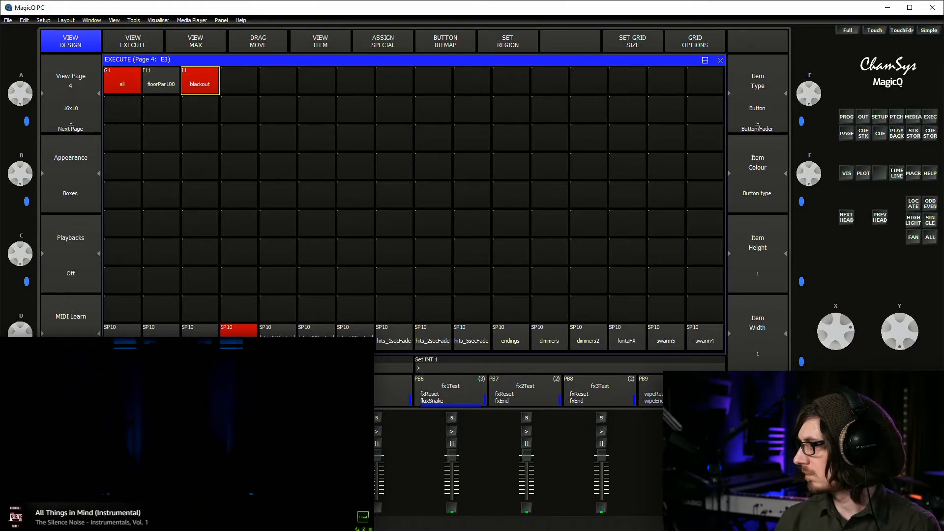
Move the blackout and floorPar100 palette buttons to the first two cells of the second row on Execute page 4
key(ctrl+m)
click(200, 81)
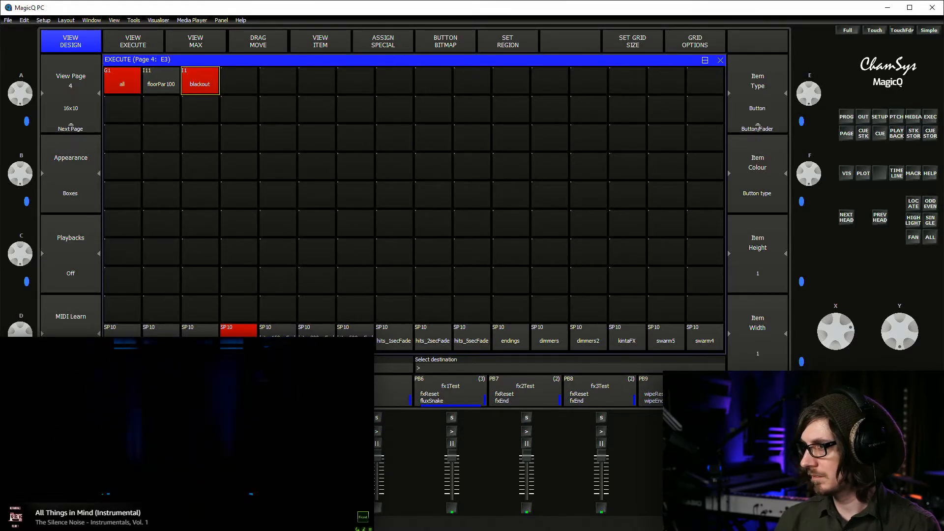
click(122, 109)
key(ctrl+m)
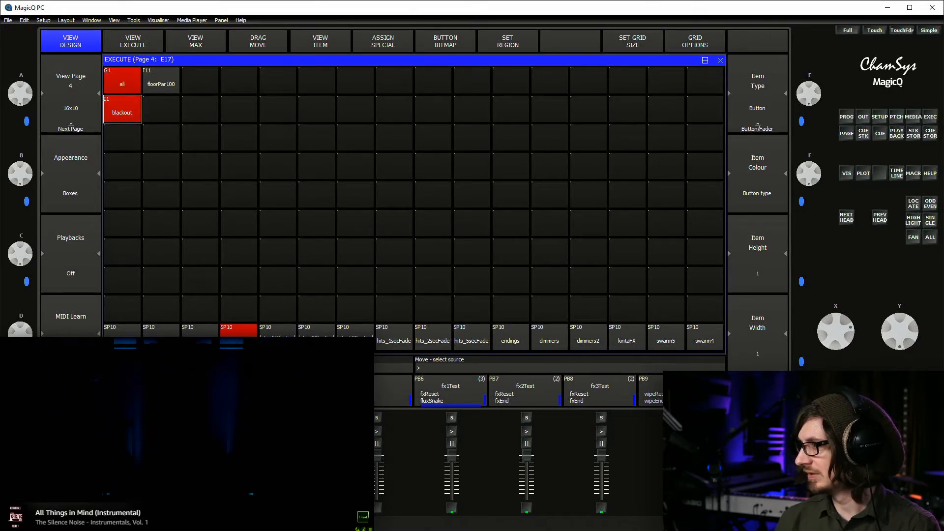
click(161, 81)
click(161, 109)
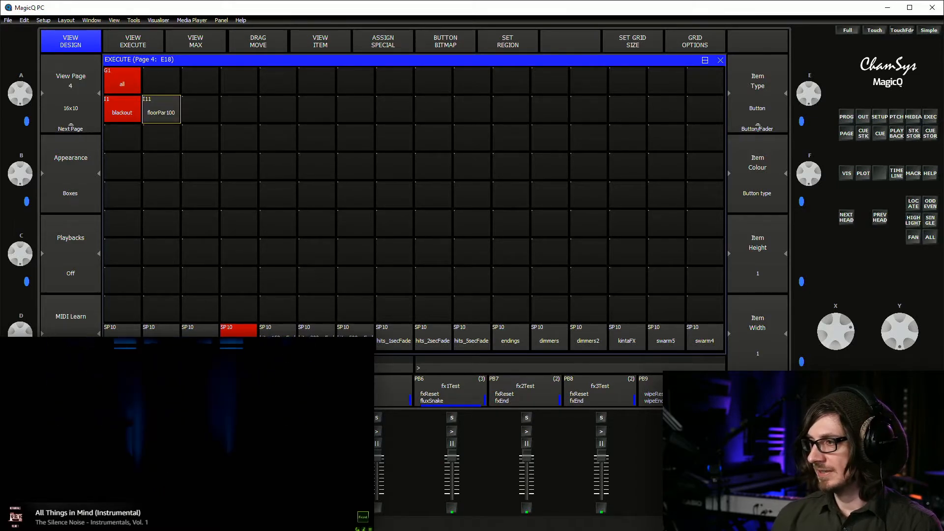
Assign the grid cells above the page buttons to region 1 and clear the region from first-row cells E2 to E16
key(ctrl+a)
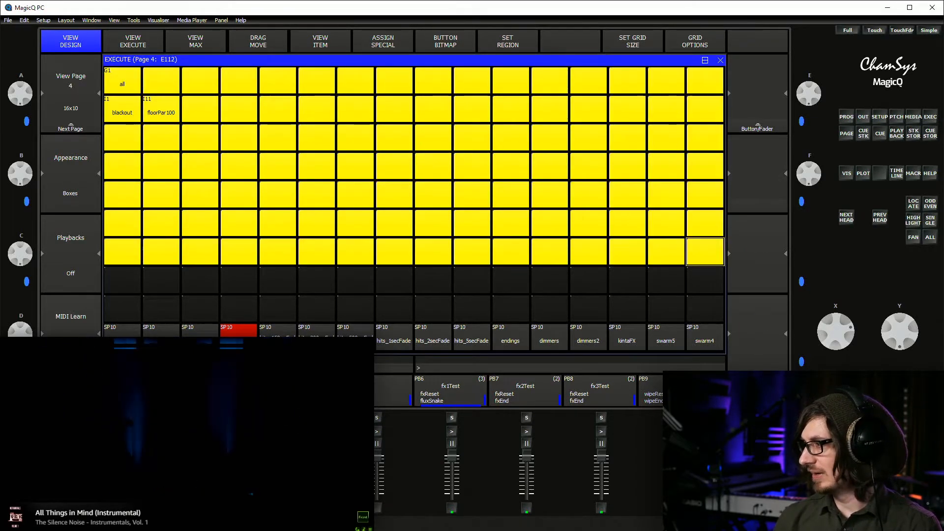
click(395, 137)
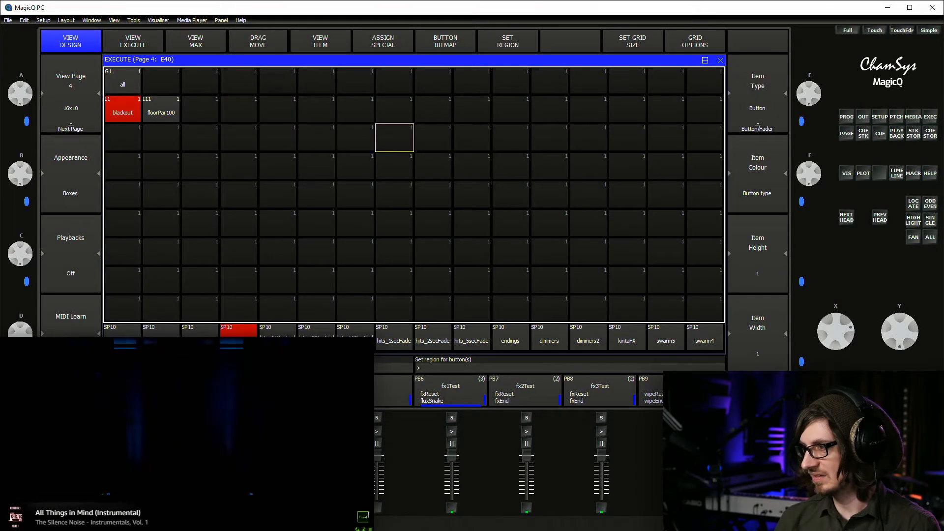
drag(161, 81, 705, 81)
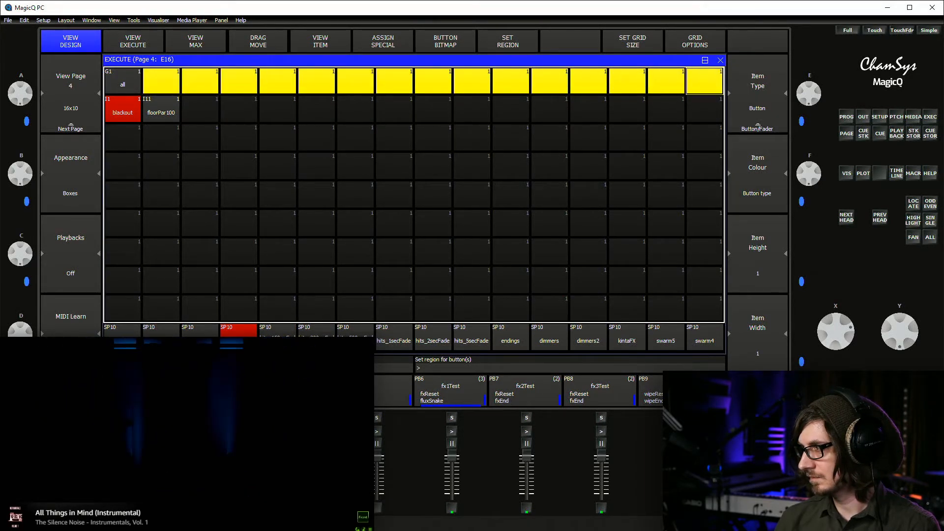
shift+click(507, 41)
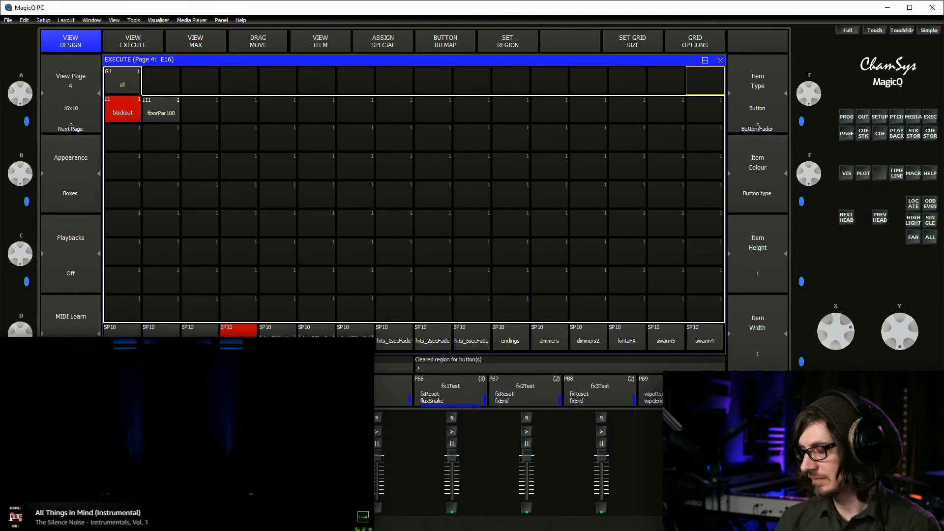
Rename the hits page button as dimmers on Execute page 4
click(238, 332)
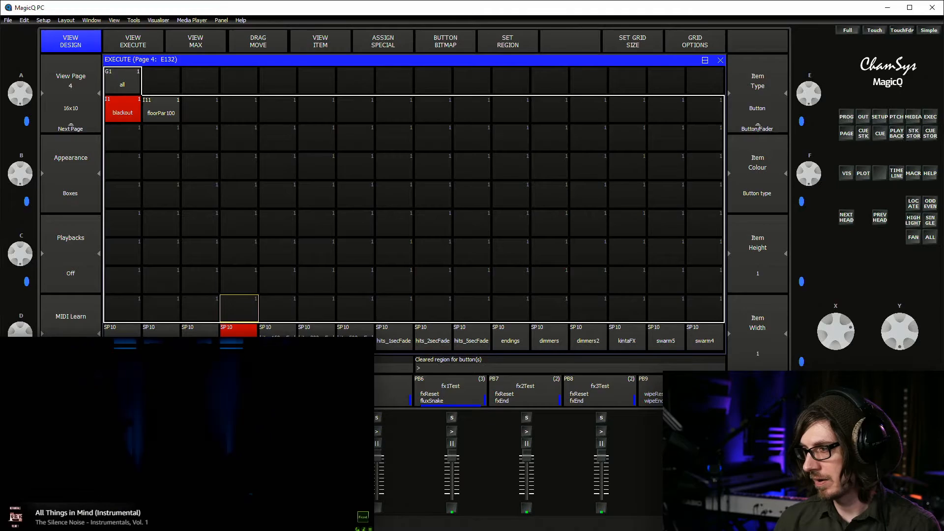
text(dimm)
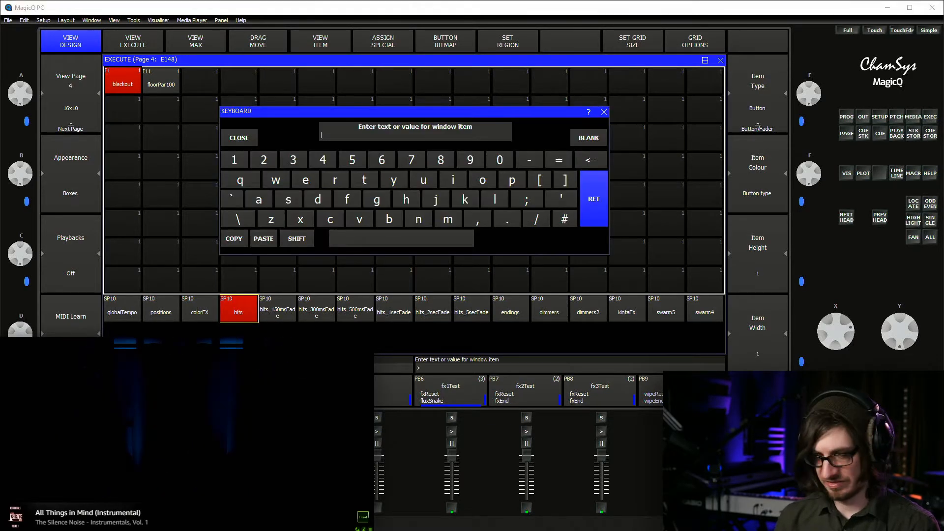
text(ers)
key(Return)
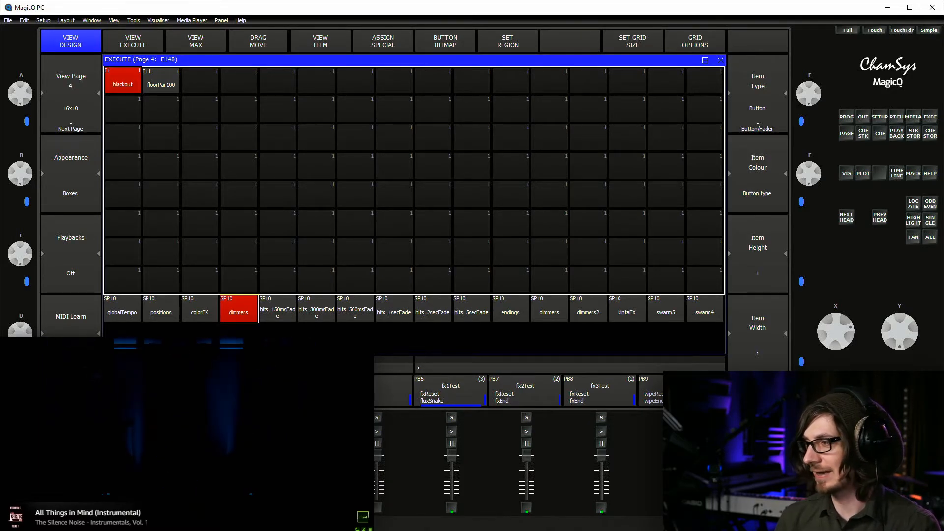
Rename the hits page button as dimmers on the globalTempo page, Execute page 1
click(123, 308)
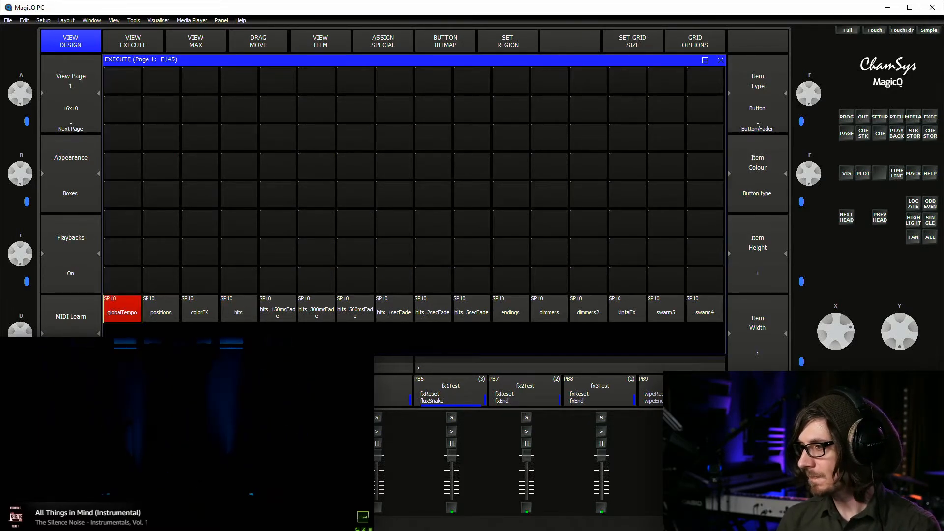
key(Right)
key(Right)
key(Right)
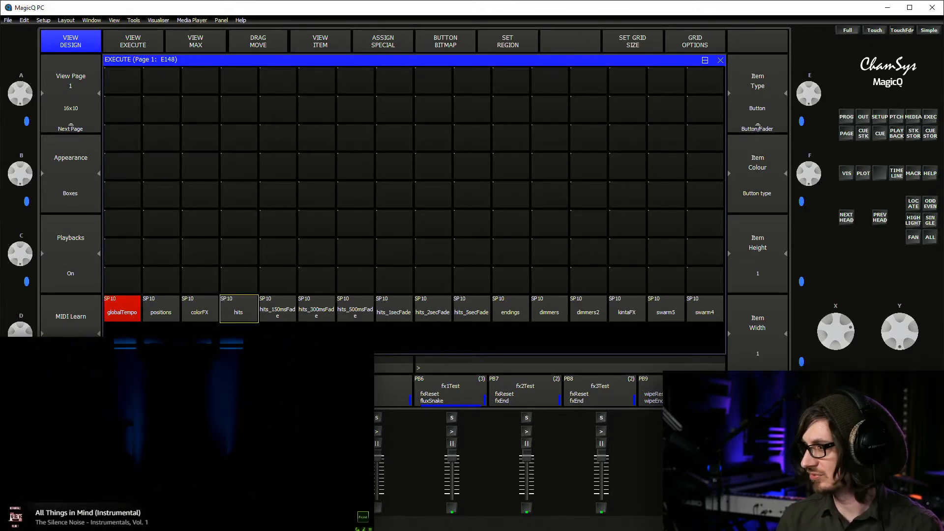
text(dimmers)
key(Return)
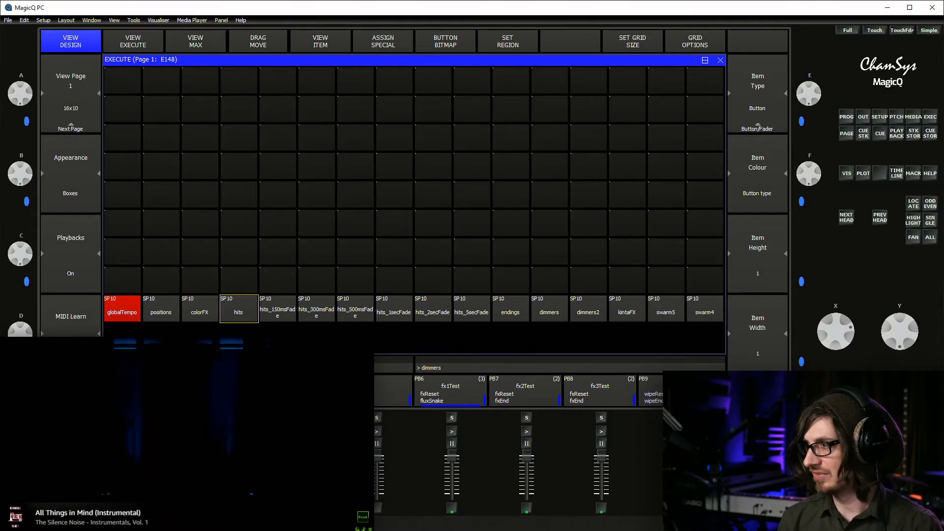
Rename the hits page button as dimmers on the positions page, Execute page 2
click(160, 309)
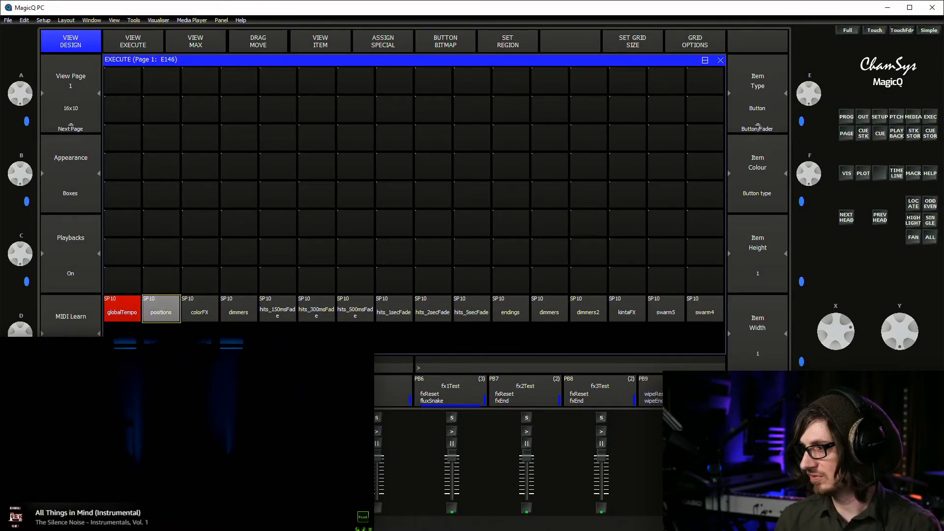
click(161, 309)
click(238, 309)
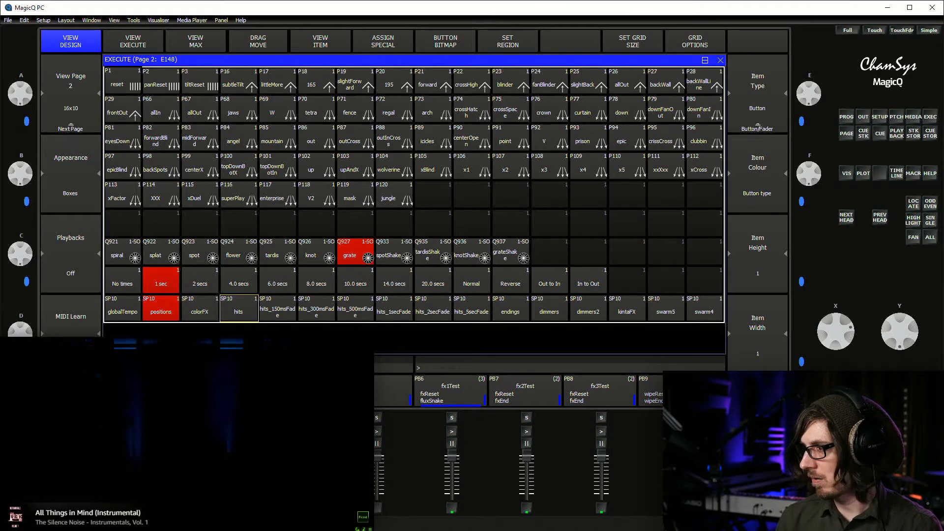
text(dimmers)
key(Return)
click(239, 308)
Rename the hits page button as dimmers on the colorFX page, Execute page 3
click(200, 309)
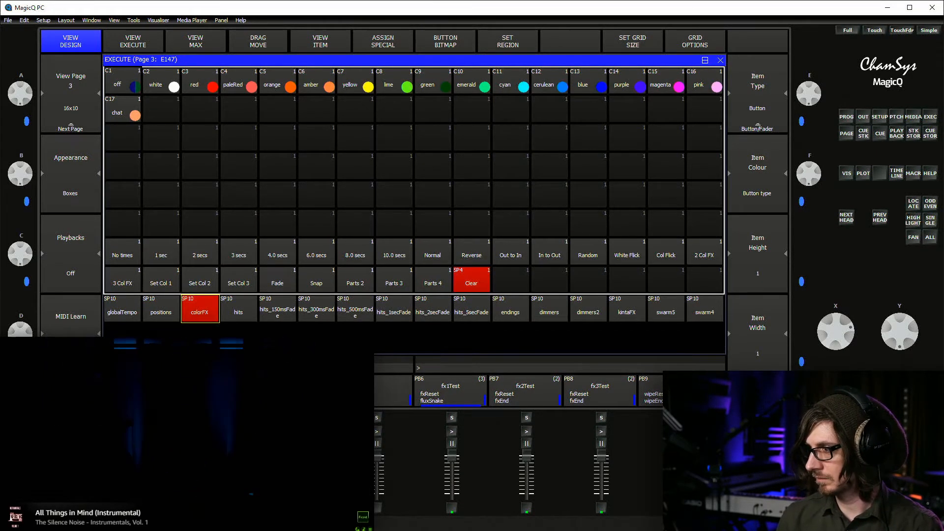
click(238, 309)
text(dimmer)
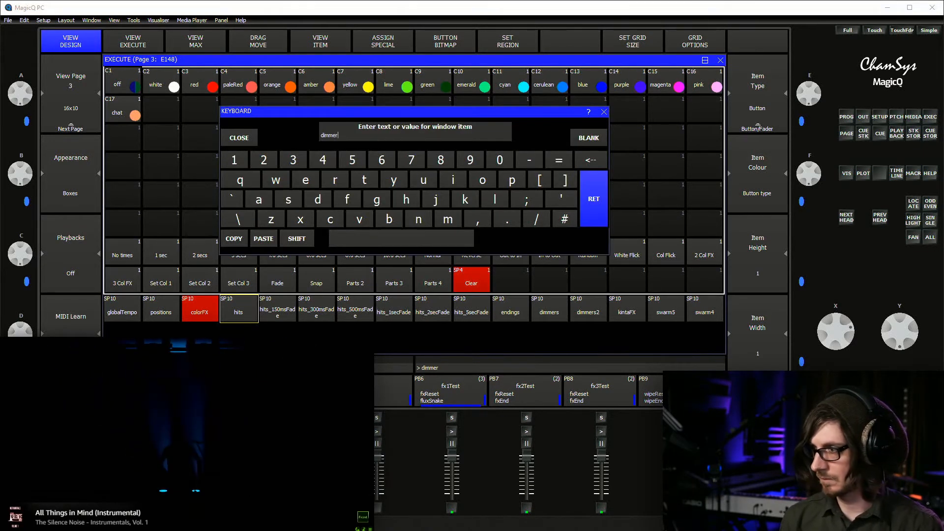
key(Escape)
Rename the hits page button as dimmers on the hits_150msFade page, Execute page 5
click(278, 309)
click(238, 309)
click(239, 309)
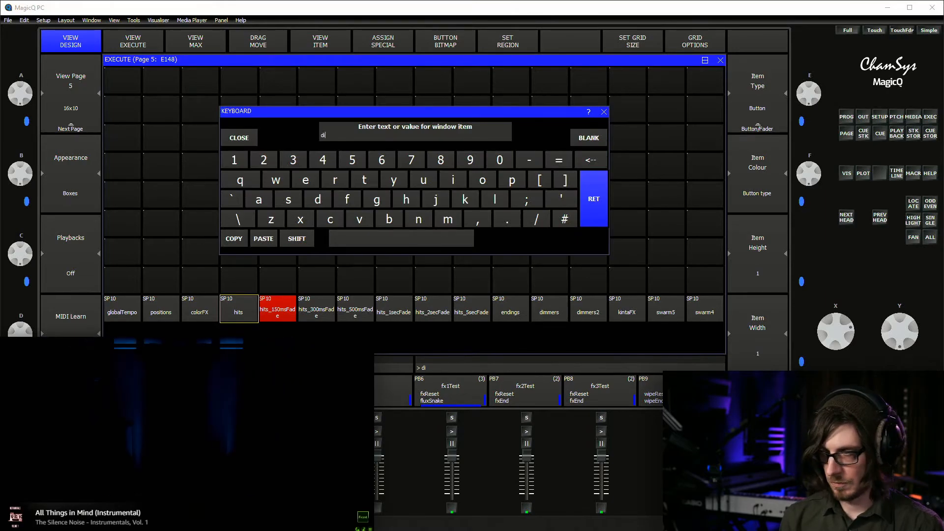
key(Escape)
Try to rename the hits page button as dimmers on the hits_300msFade page, Execute page 6
key(Right)
key(Right)
key(Left)
key(Left)
text(dimmers)
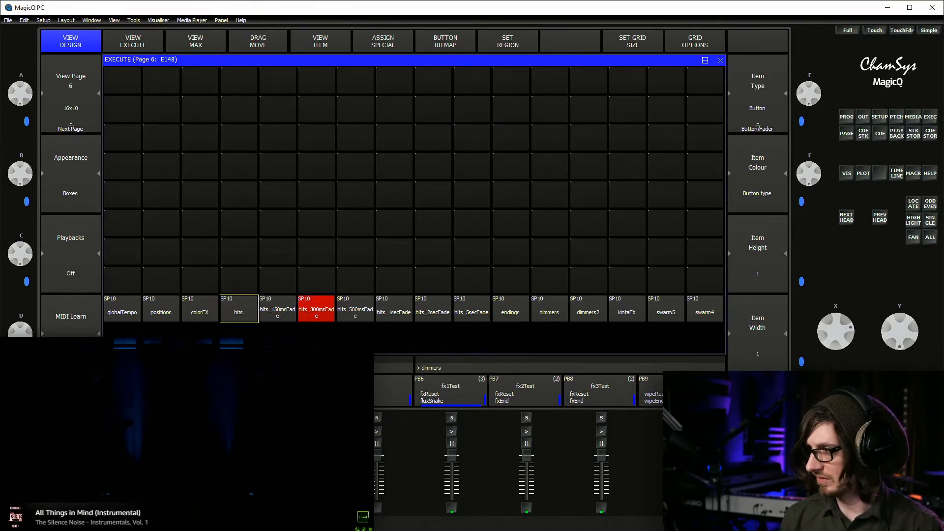
key(Return)
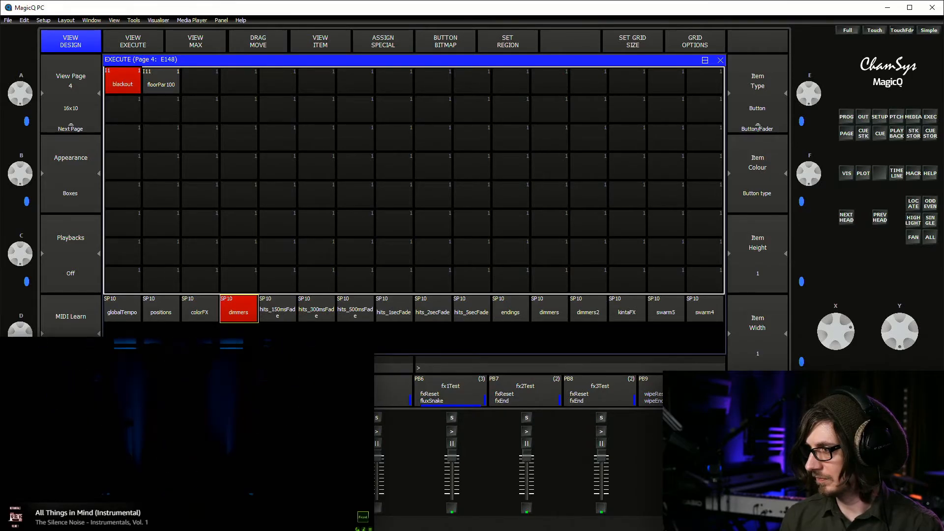
Return to Execute page 6 and rename its hits page button as dimmers
key(Right)
key(Right)
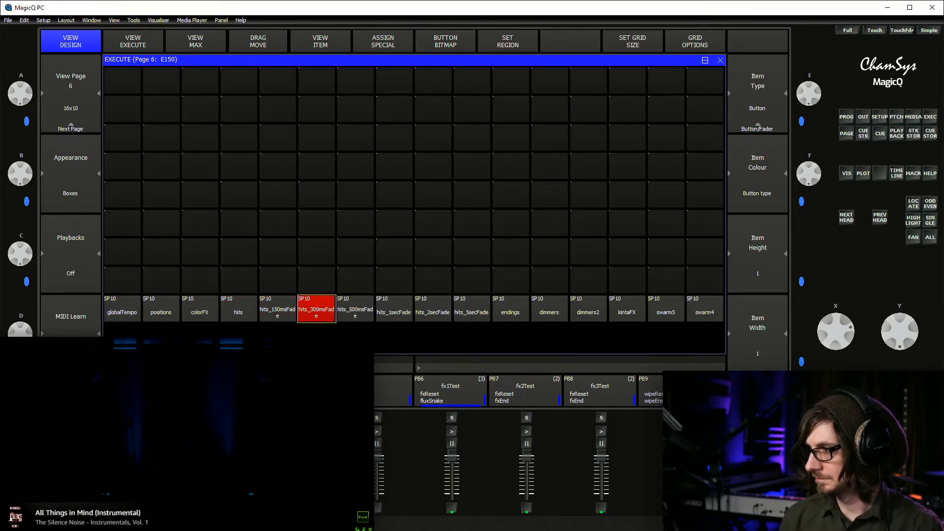
key(Left)
key(Left)
key(Return)
text(dimmers)
key(Return)
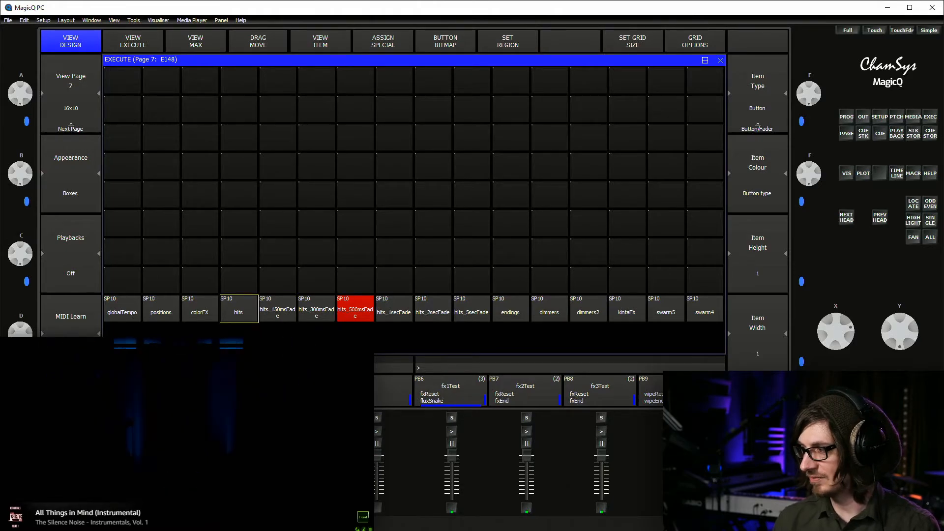
Rename the hits page button as dimmers on the hits_500msFade page, Execute page 7
text(dimmers)
key(Return)
Rename the hits page button as dimmers on the hits_1secFade page, Execute page 8
key(Right)
key(Right)
key(Right)
key(Right)
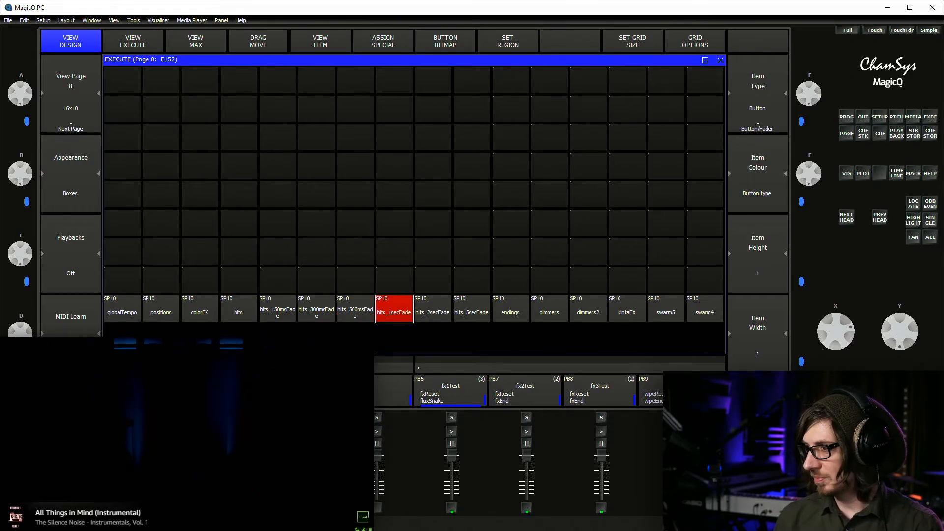
key(Left)
key(Left)
key(Left)
key(Left)
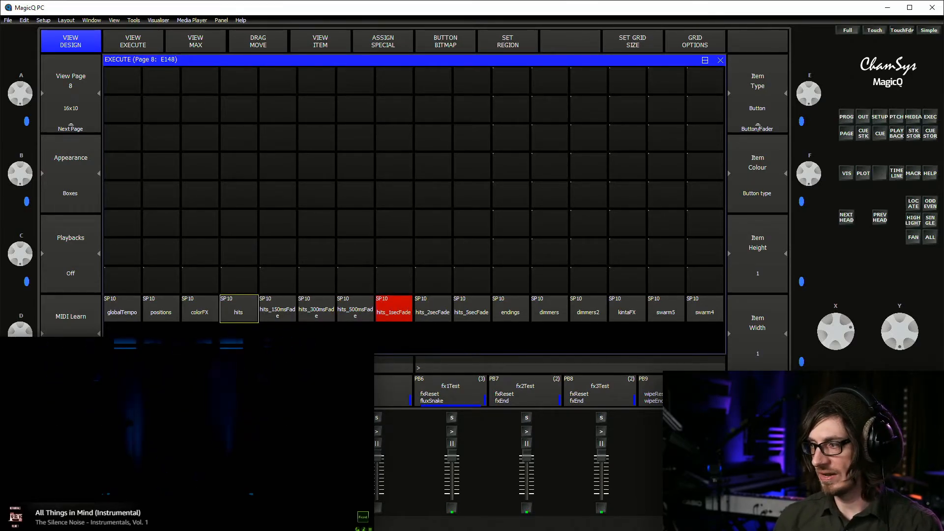
text(dimmer)
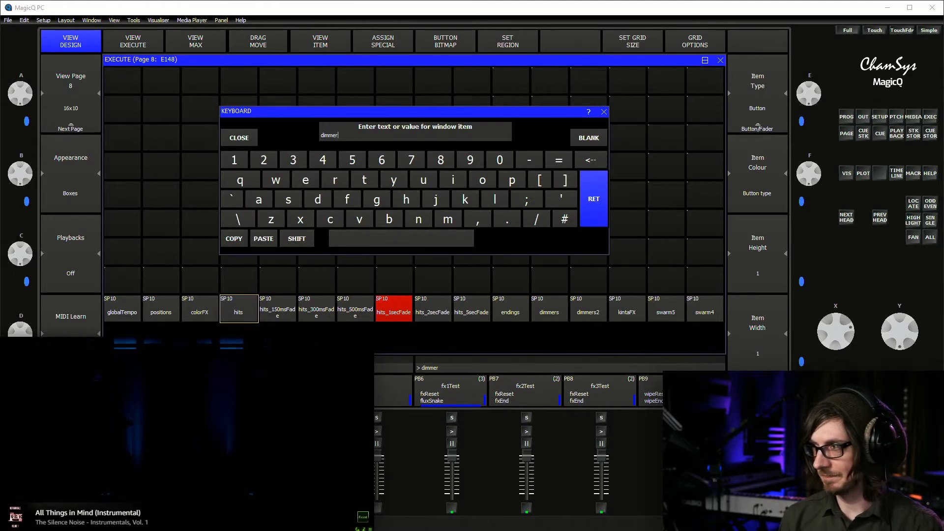
key(Escape)
Rename the hits page button as dimmers on the hits_2secFade page, Execute page 9
key(Right)
key(Right)
key(Right)
key(Right)
key(Right)
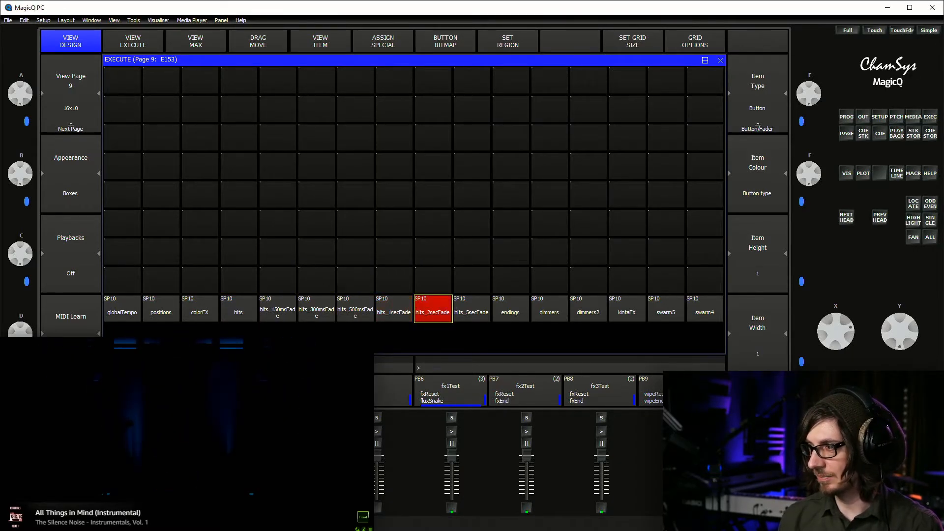
key(Left)
key(Left)
key(Left)
key(Left)
key(Left)
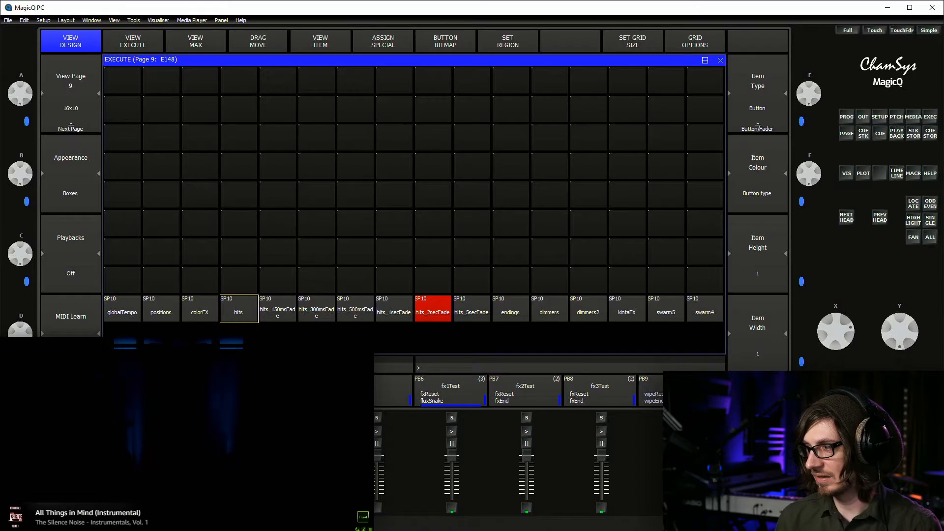
text(dimmers)
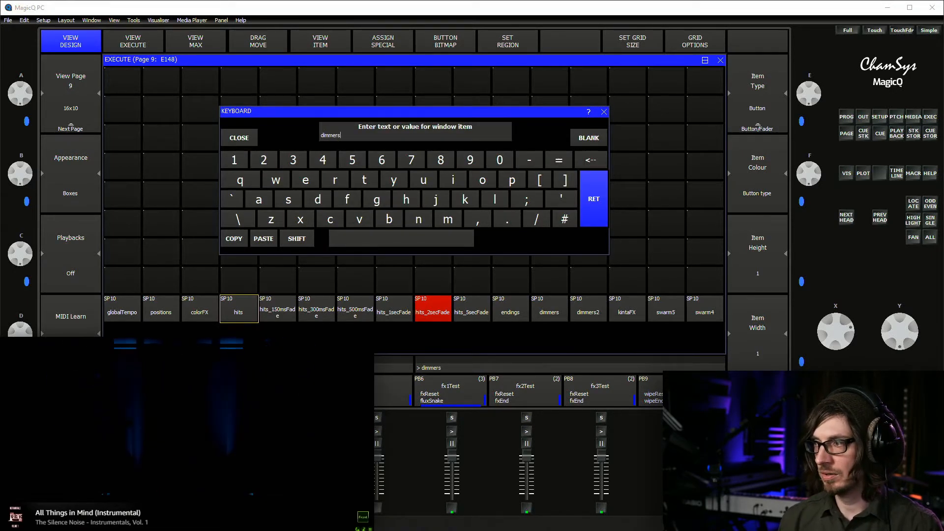
key(Return)
Rename the hits_5secFade page button as dimmers on Execute page 9
key(Right)
key(Right)
key(Right)
key(Right)
key(Right)
key(Right)
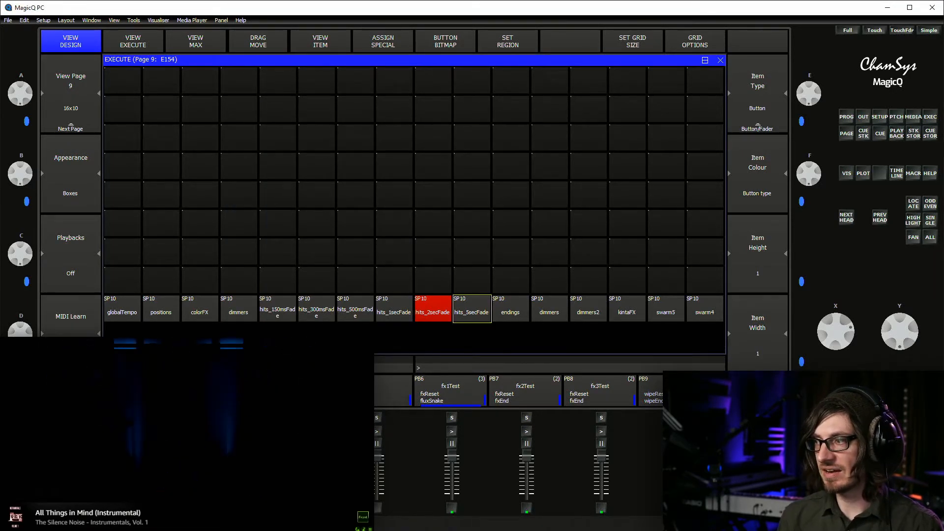
text(dim)
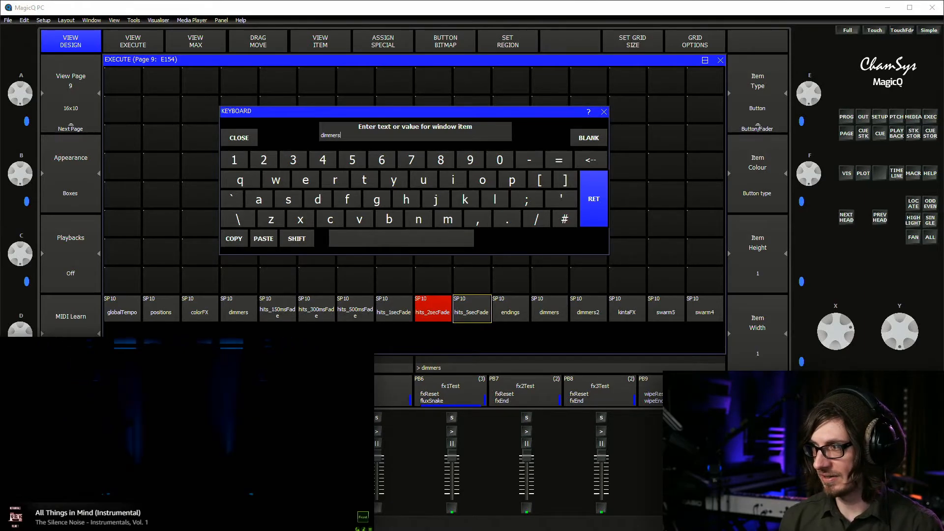
text(mers)
key(Return)
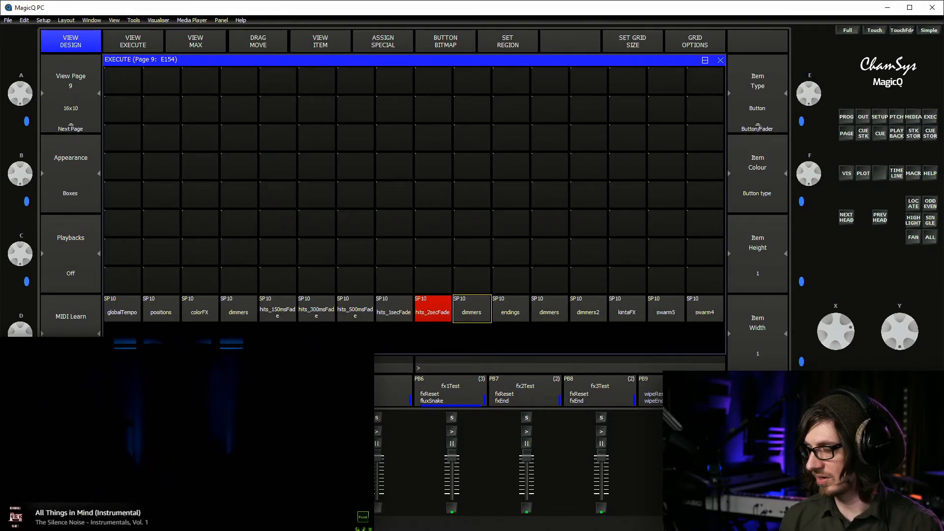
Restore the name hits_5secFade on the page button next to hits_2secFade on Execute page 9
key(Return)
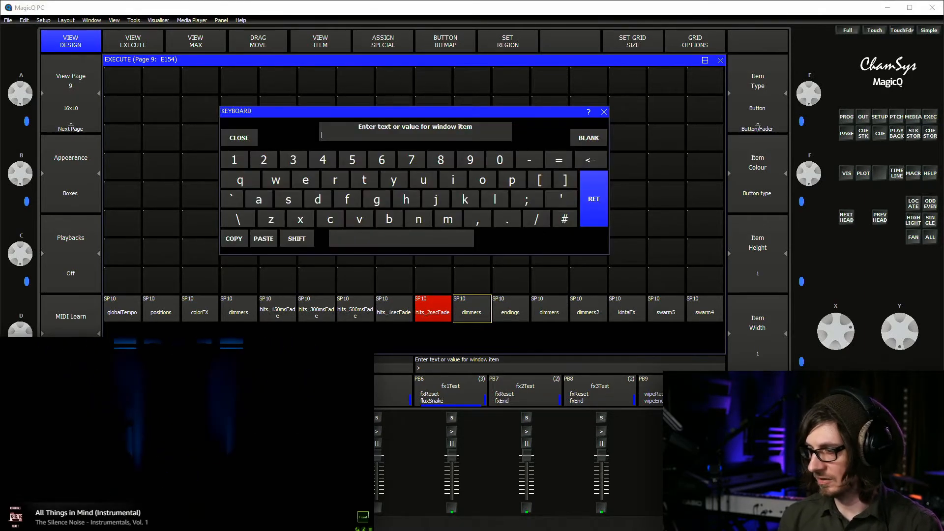
text(hits)
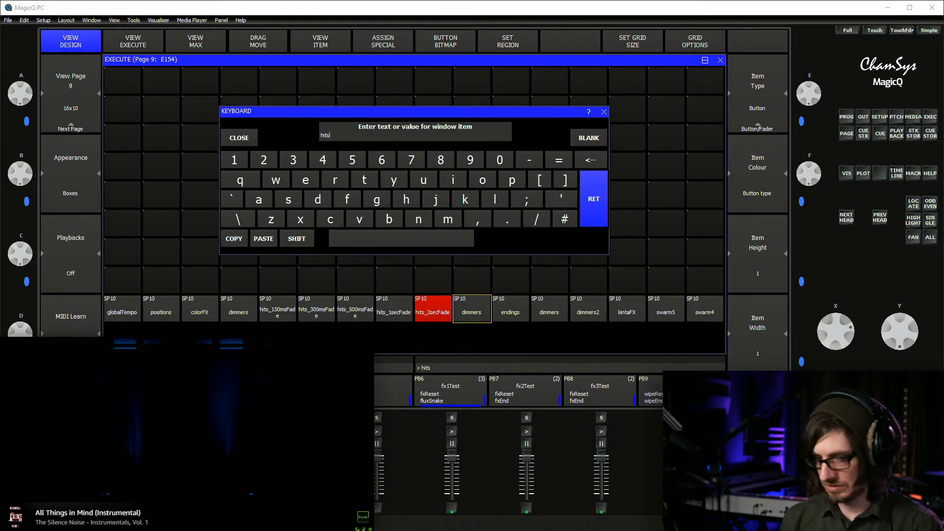
text(_5secFade)
key(Return)
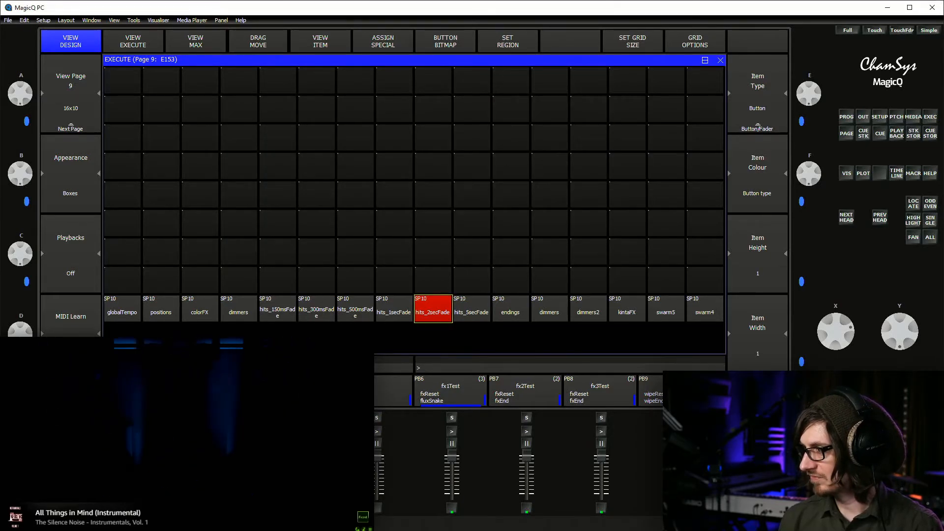
key(Right)
key(Right)
key(Return)
key(Left)
key(Left)
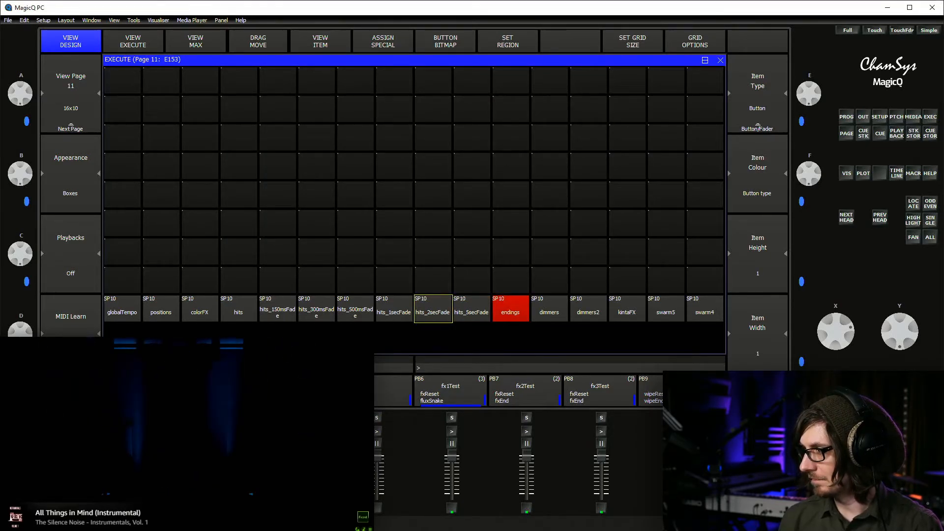
key(Return)
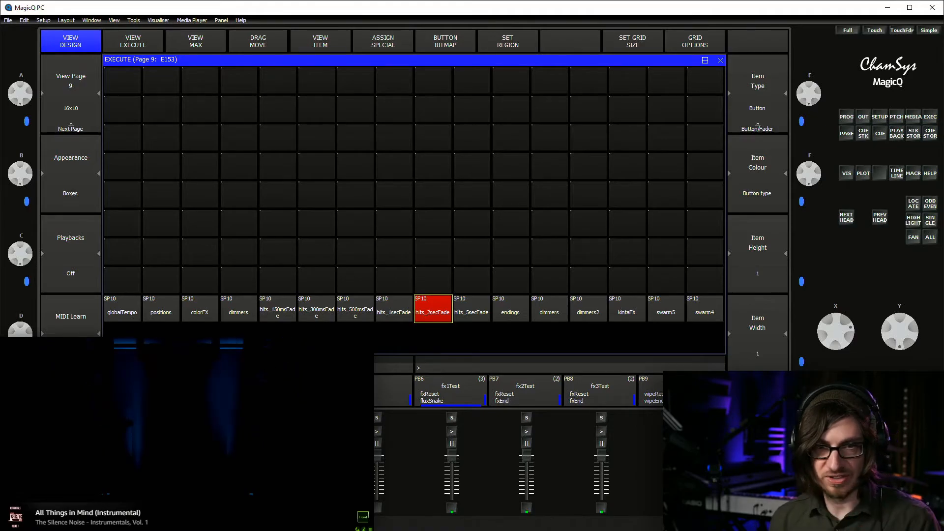
Rename the hits page button as dimmers on the hits_5secFade page, Execute page 10
key(Right)
key(Return)
key(Left)
key(Left)
key(Left)
key(Left)
key(Left)
key(Left)
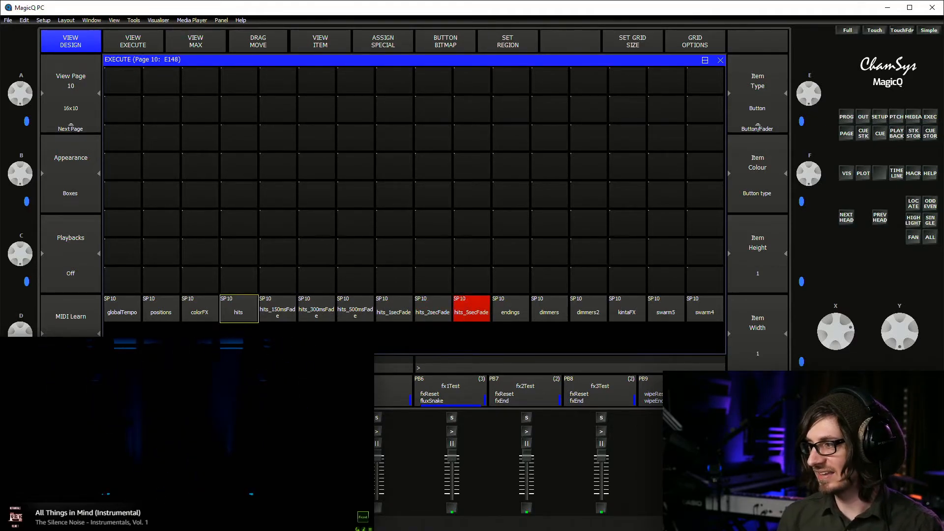
text(dimmers)
key(Return)
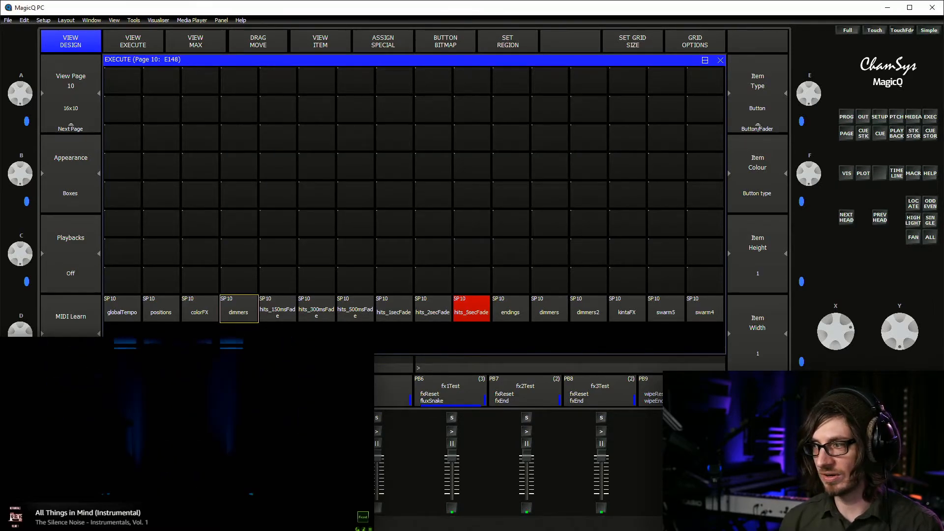
Rename the hits page button as dimmers on the endings page, Execute page 11
key(Right)
key(Right)
key(Right)
key(Right)
key(Right)
key(Right)
key(Page_Down)
key(Left)
key(Left)
key(Left)
key(Left)
key(Left)
key(Left)
key(Return)
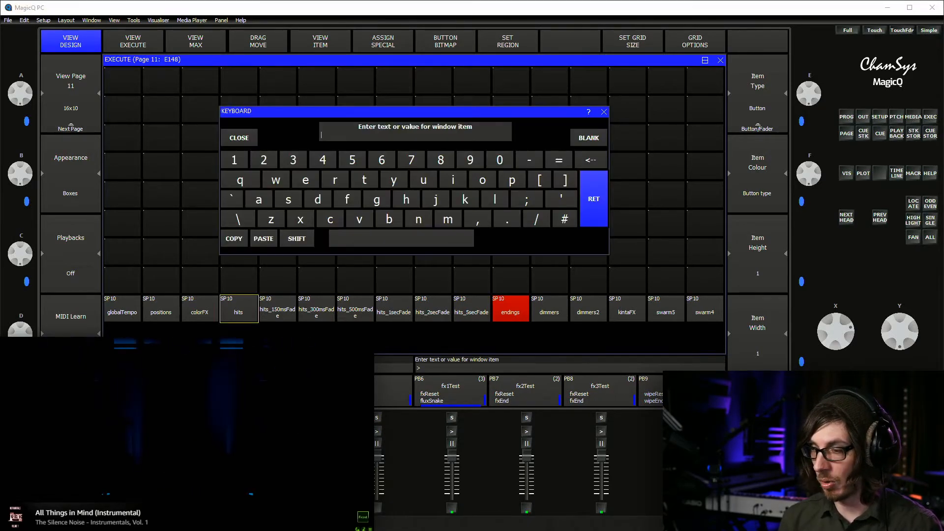
text(dimmers)
key(Return)
Open the existing dimmers page, Execute page 12, and examine its items and its hits page button
key(Right)
key(Right)
key(Right)
key(Right)
key(Right)
key(Right)
key(Right)
key(Right)
key(Page_Down)
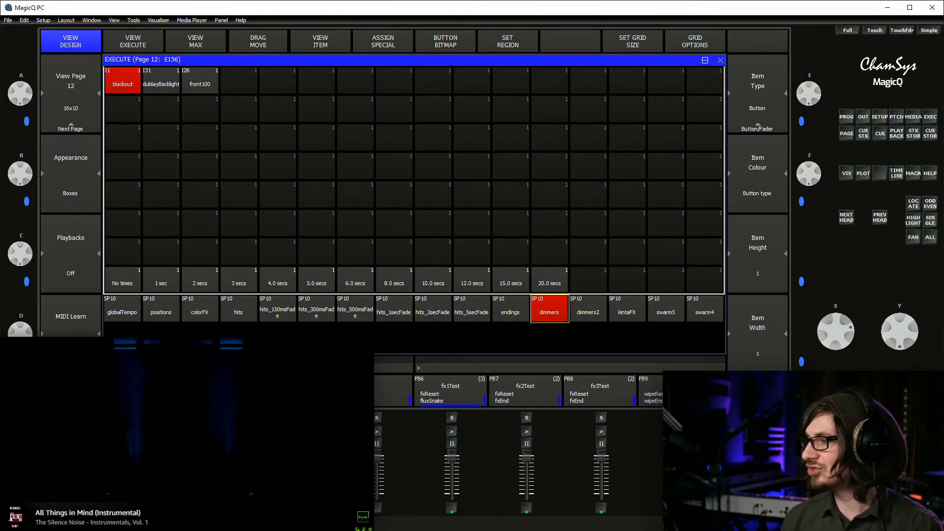
click(238, 309)
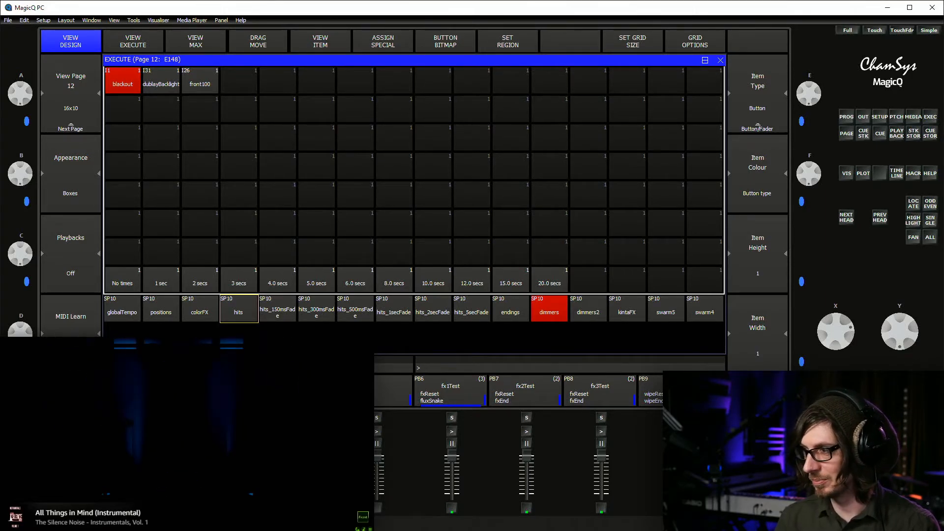
Return to the endings page, Execute page 11, and rename the dimmers button beside colorFX back to hits
key(Right)
key(Right)
key(Right)
key(Right)
key(Right)
key(Right)
key(Right)
key(Return)
key(Left)
key(Left)
key(Left)
key(Left)
key(Left)
key(Left)
text(h)
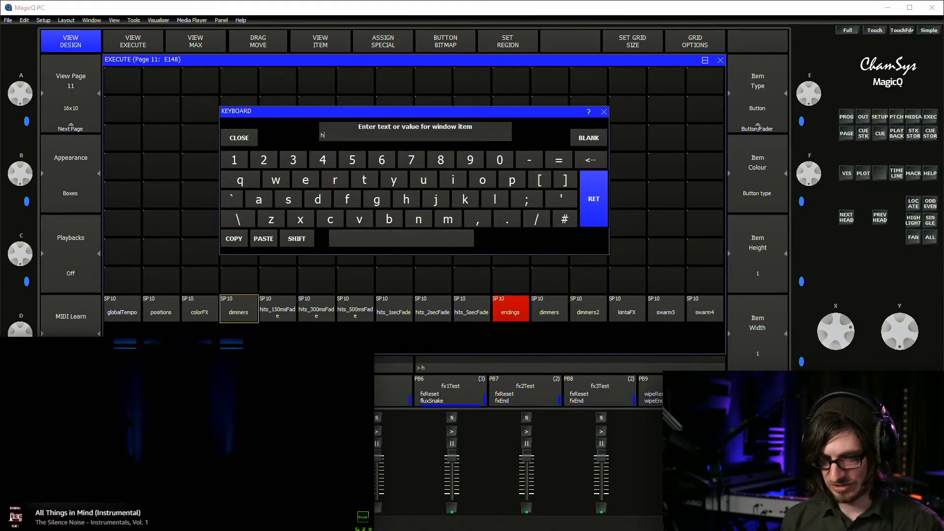
text(its)
key(Return)
Rename the dimmers button beside colorFX back to hits on the hits_5secFade page, Execute page 10
key(Right)
key(Right)
key(Right)
key(Right)
key(Right)
key(Right)
key(Return)
key(Left)
key(Left)
key(Left)
key(Left)
key(Left)
key(Left)
key(Return)
text(hits)
key(Return)
Rename the dimmers button beside colorFX back to hits on the hits_2secFade page, Execute page 9
key(Right)
key(Right)
key(Right)
key(Right)
key(Right)
key(Return)
key(Left)
key(Left)
key(Left)
key(Left)
key(Left)
key(Return)
text(hi)
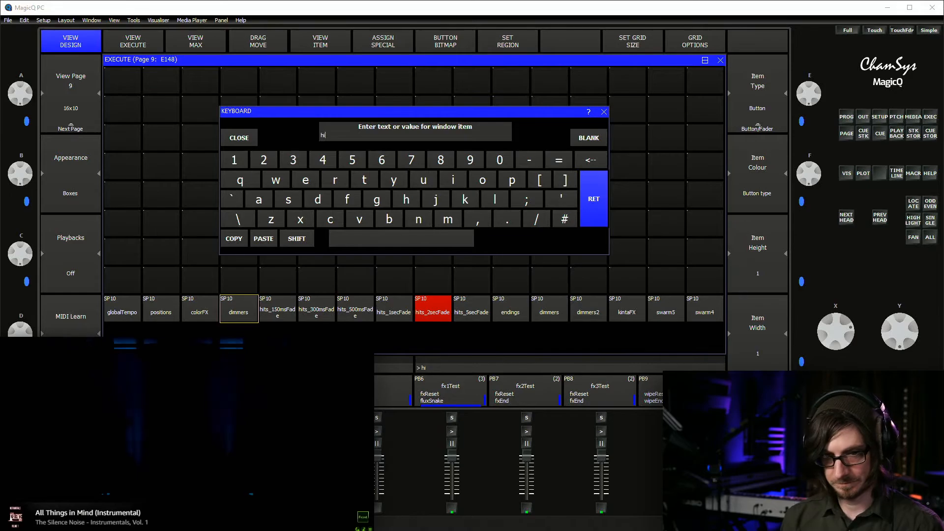
text(ts)
key(Return)
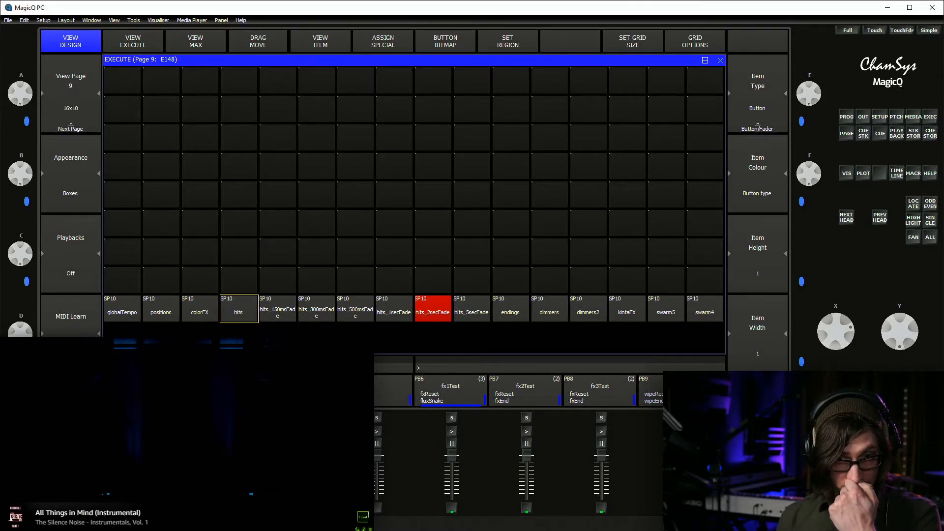
Try to rename the dimmers button beside colorFX on the hits_1secFade page, Execute page 8
key(Right)
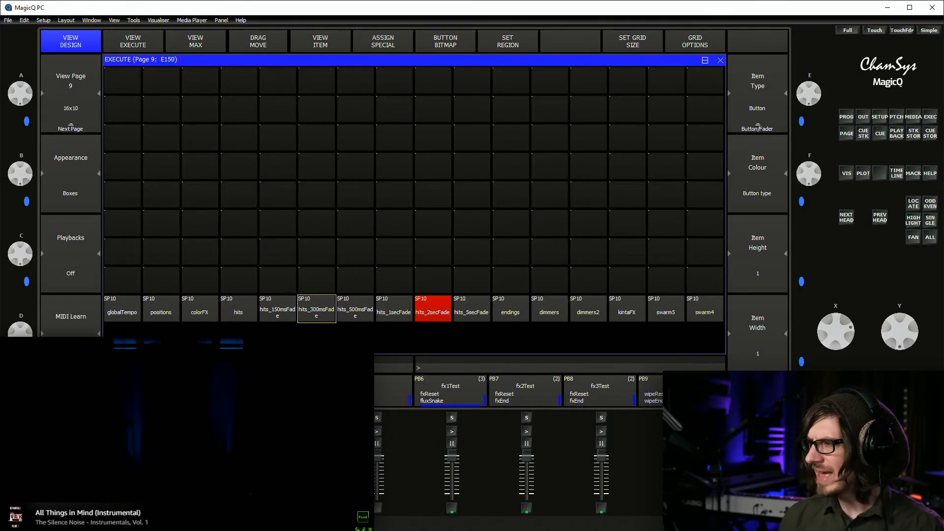
key(Page_Up)
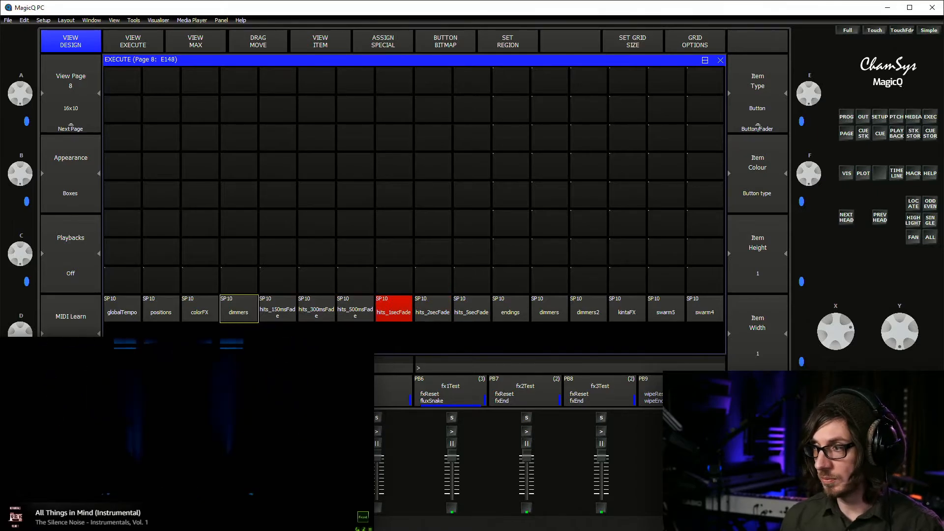
key(Return)
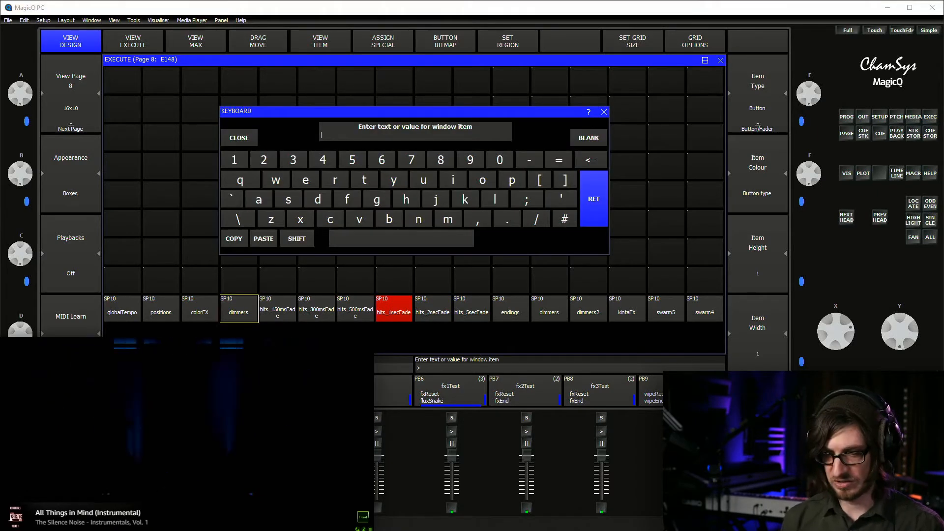
key(Escape)
Rename the dimmers button beside colorFX back to hits on the hits_500msFade page, Execute page 7
key(Right)
key(Page_Up)
key(Right)
key(Left)
key(Left)
key(Return)
text(hits)
key(Return)
Rename the dimmers button beside colorFX back to hits on the hits_300msFade page, Execute page 6
key(Right)
key(Right)
key(Right)
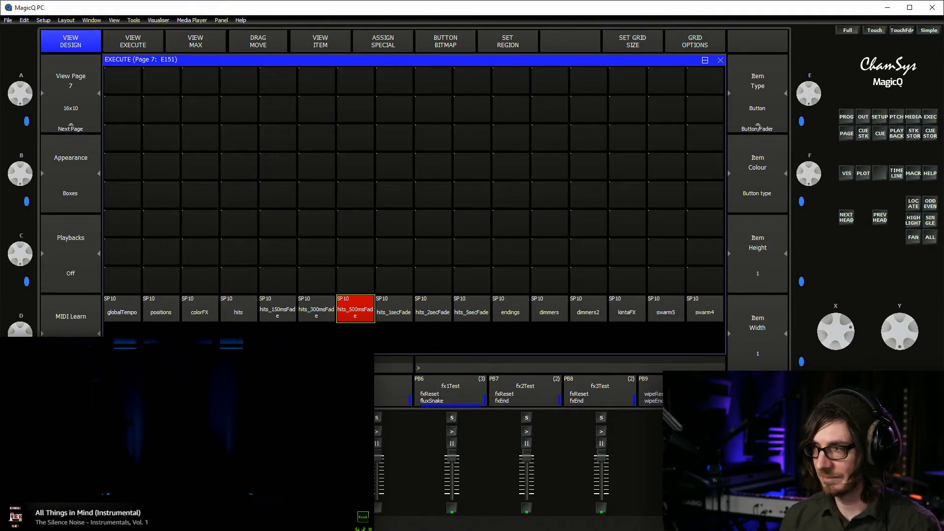
key(Left)
key(Page_Up)
key(Left)
key(Left)
key(Return)
text(hits)
key(Return)
Rename the dimmers button beside colorFX back to hits on the hits_150msFade page, Execute page 5
key(Page_Up)
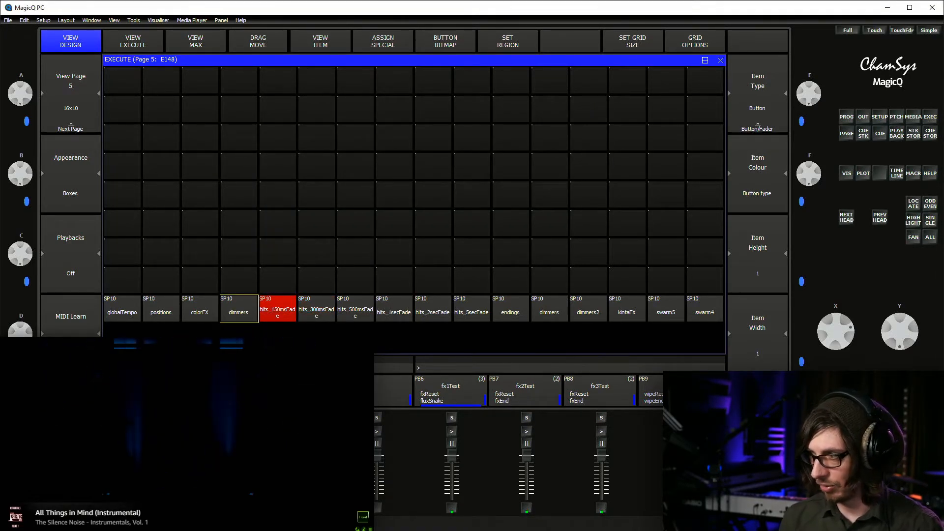
key(Return)
text(hits)
key(Return)
Rename the dimmers button beside colorFX back to hits on Execute page 4
key(Right)
key(Page_Up)
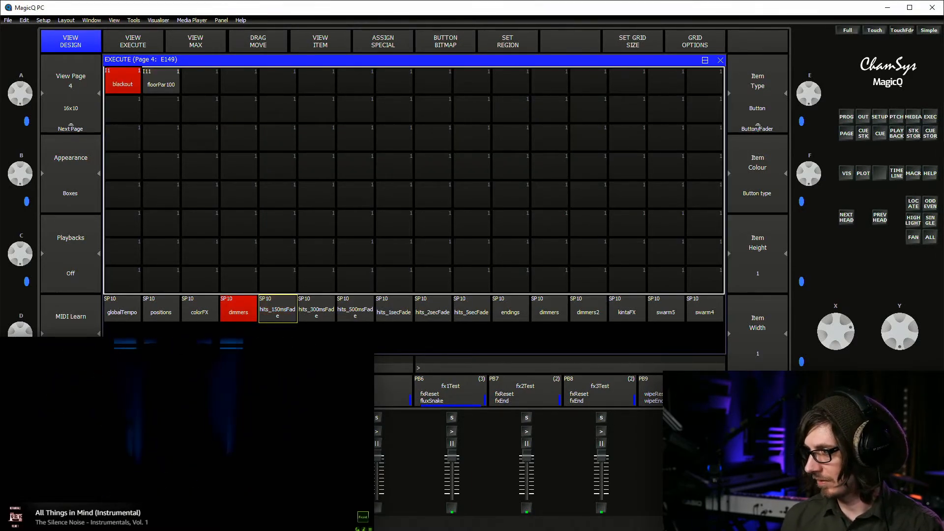
key(Left)
key(Return)
text(hits)
key(Return)
key(Left)
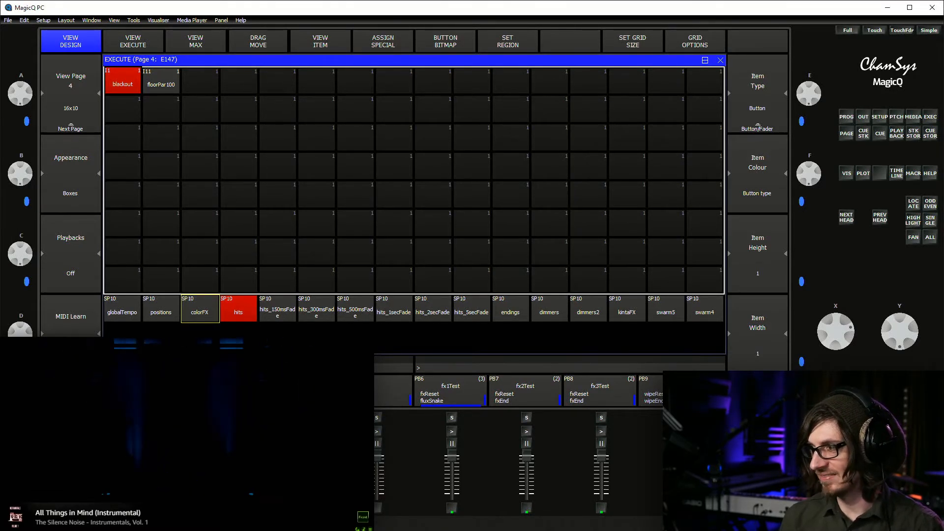
Rename the dimmers button beside colorFX back to hits on the colorFX page, Execute page 3
key(Page_Up)
key(Right)
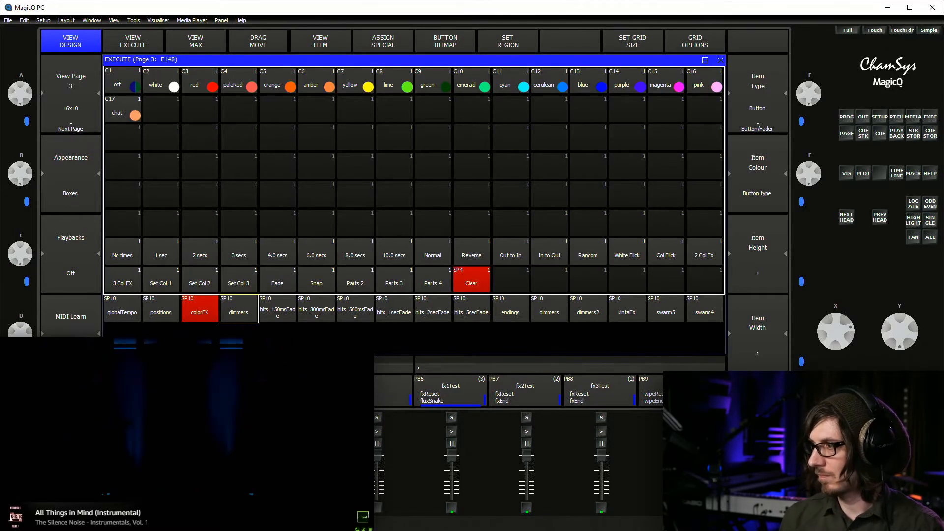
key(Return)
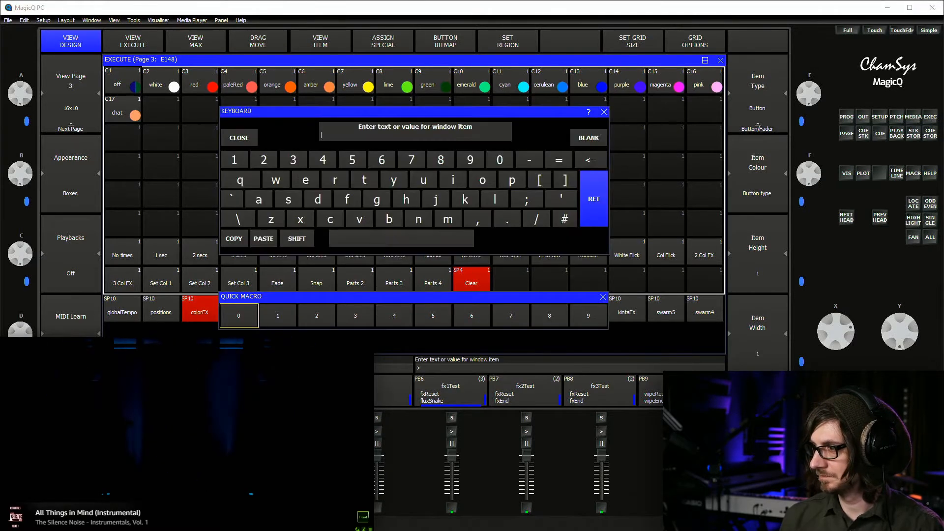
text(hits0)
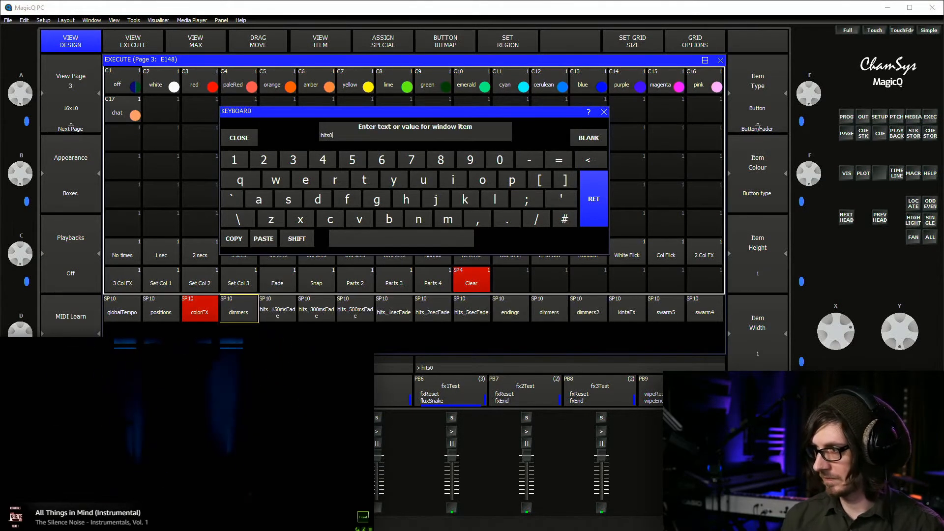
key(BackSpace)
key(Return)
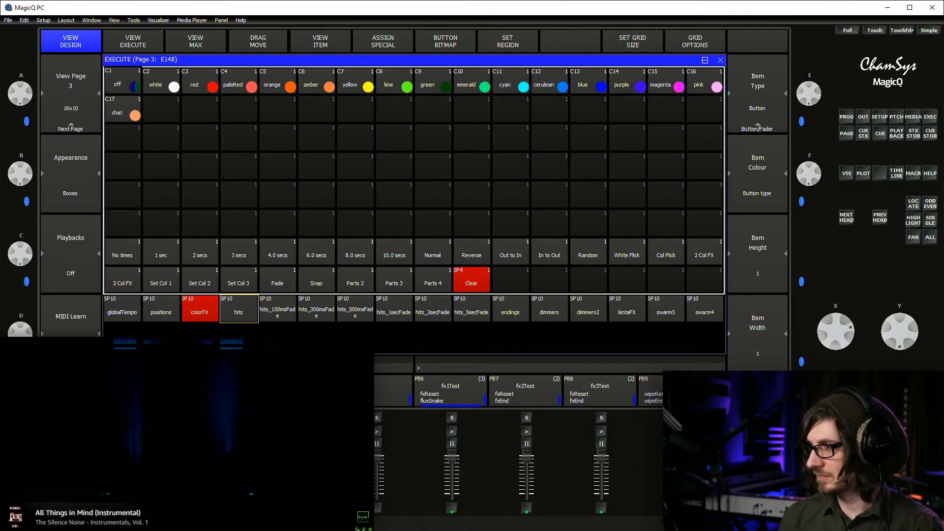
Rename the dimmers button beside colorFX back to hits on the positions page, Execute page 2
key(Page_Up)
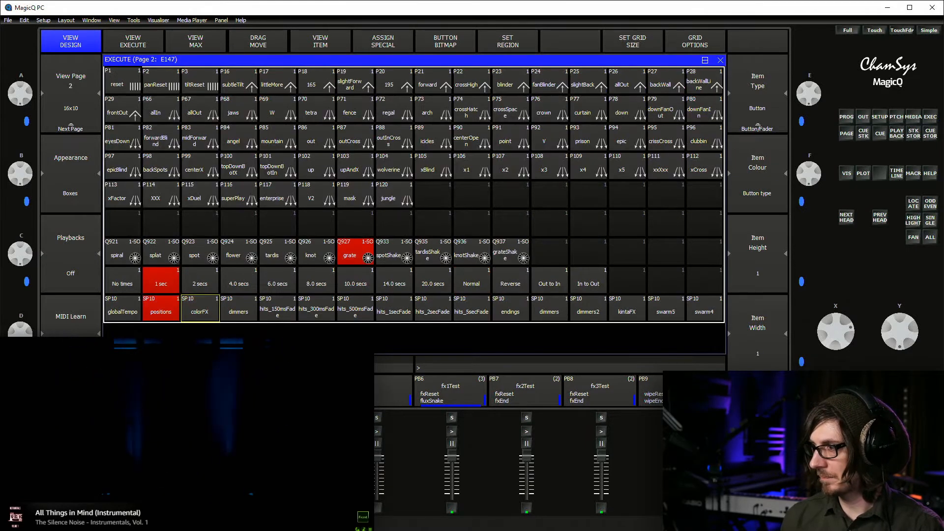
click(239, 309)
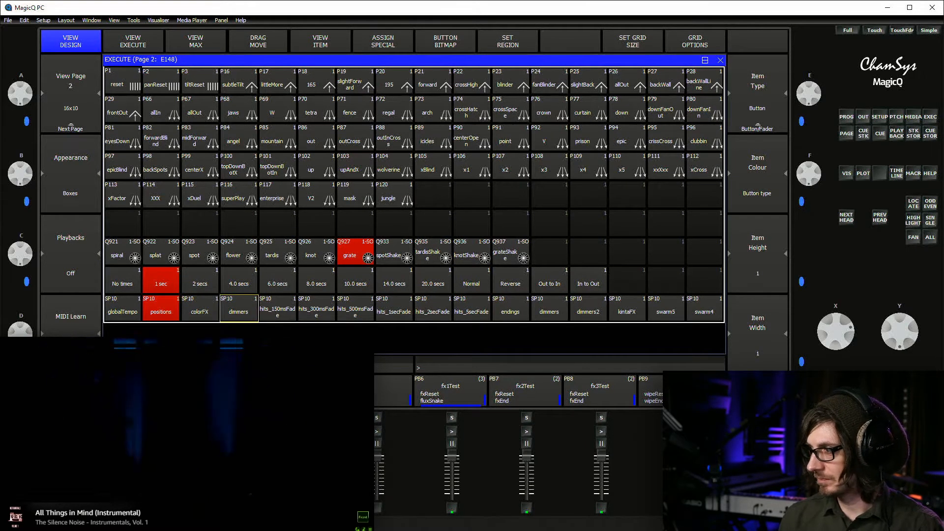
text(hits)
key(Return)
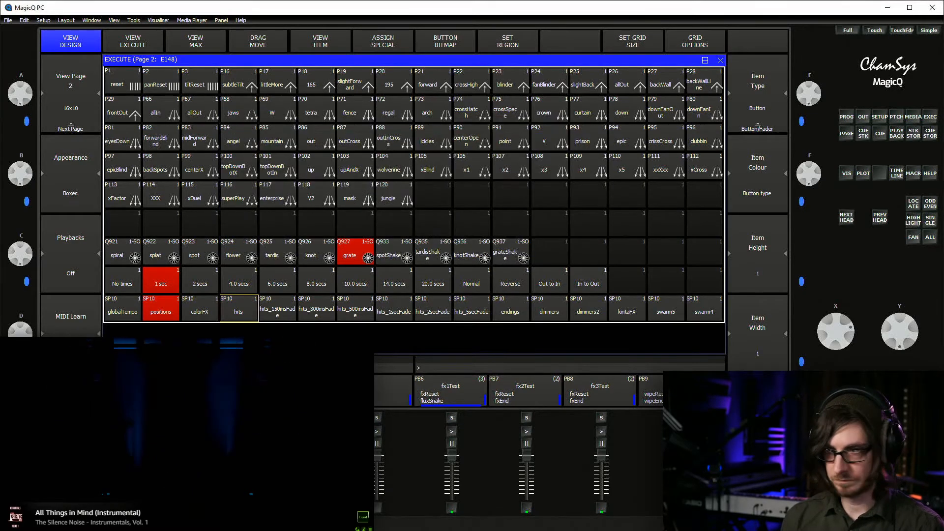
Rename the dimmers button beside colorFX back to hits on the globalTempo page, Execute page 1
key(Page_Up)
key(Right)
key(Right)
key(Right)
key(Return)
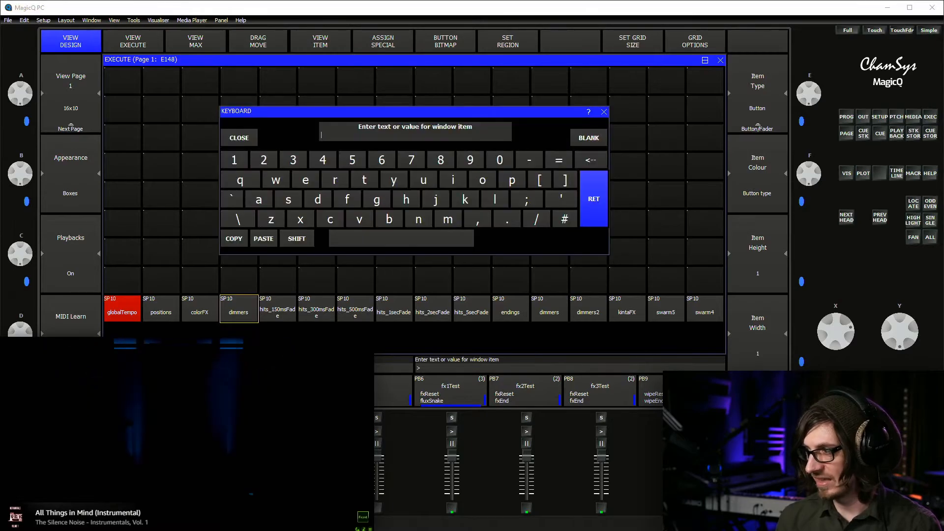
text(hits)
key(Return)
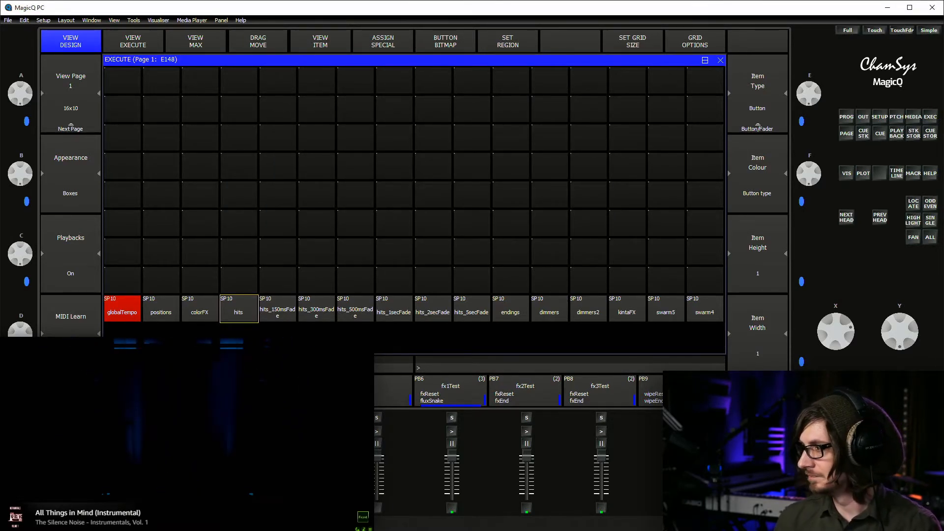
Preview the dublayBacklight and front100 intensity palettes on the dimmers page, Execute page 12, separately and together, and clear the programmer
key(Page_Up)
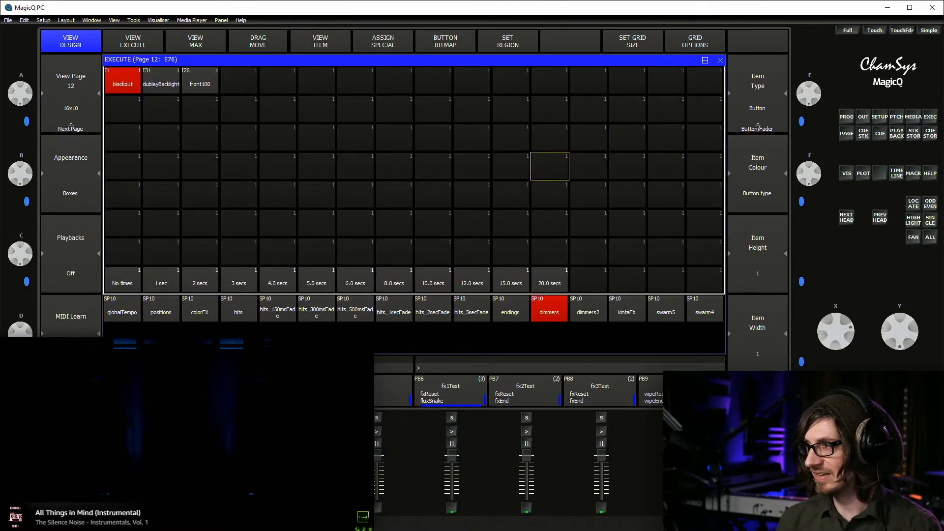
scroll(413, 182, up, 1)
click(161, 81)
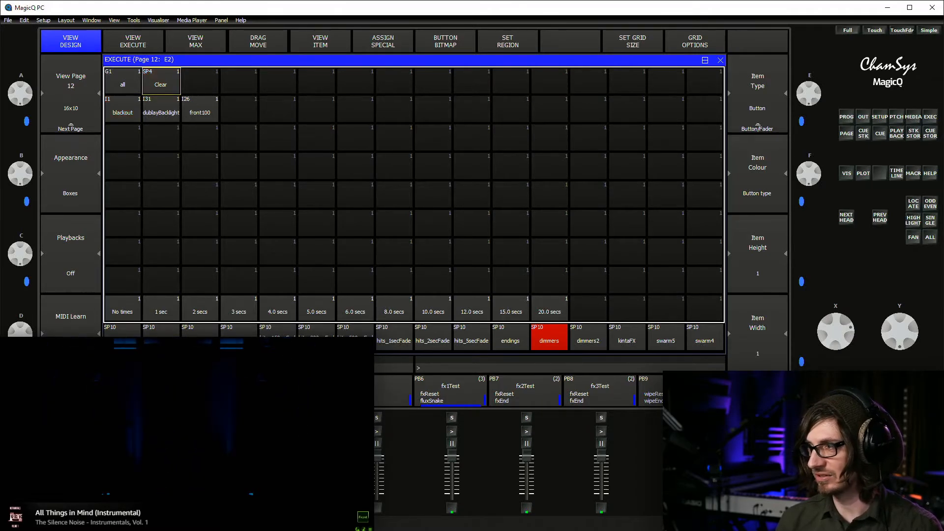
click(161, 109)
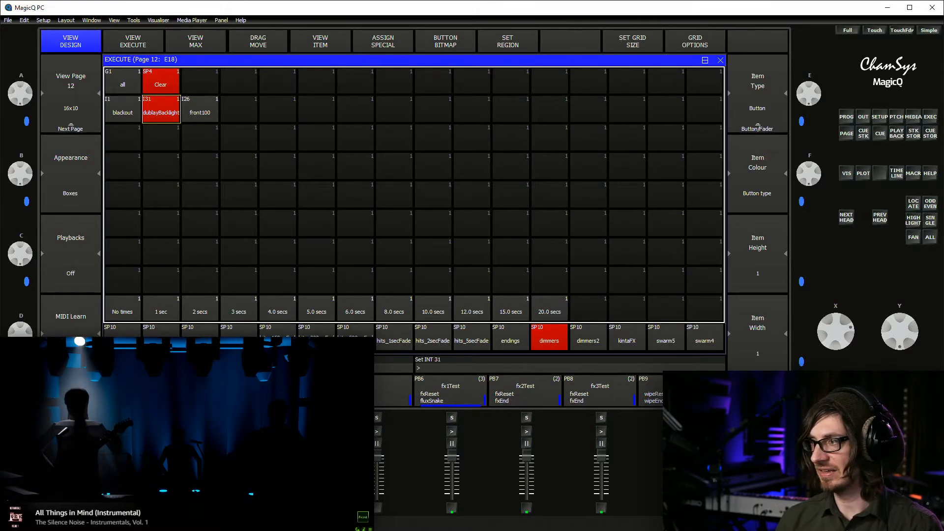
click(200, 109)
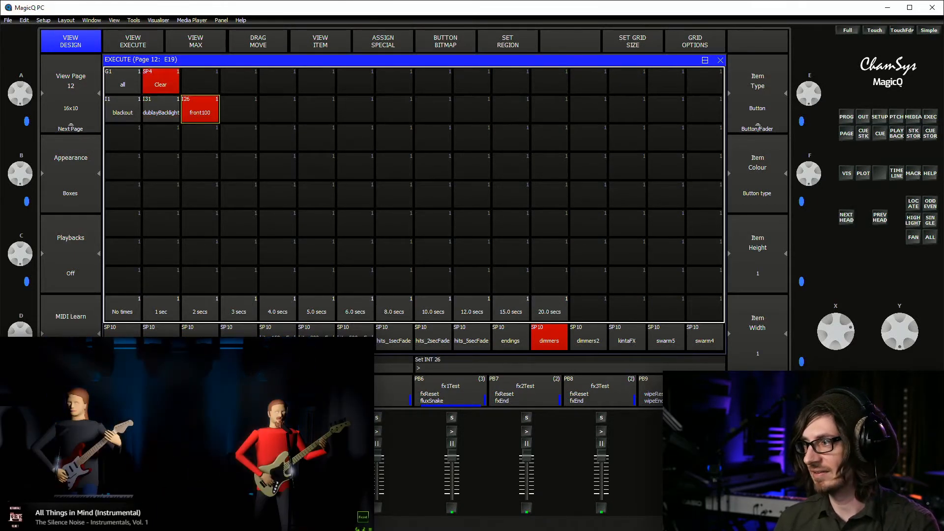
click(161, 109)
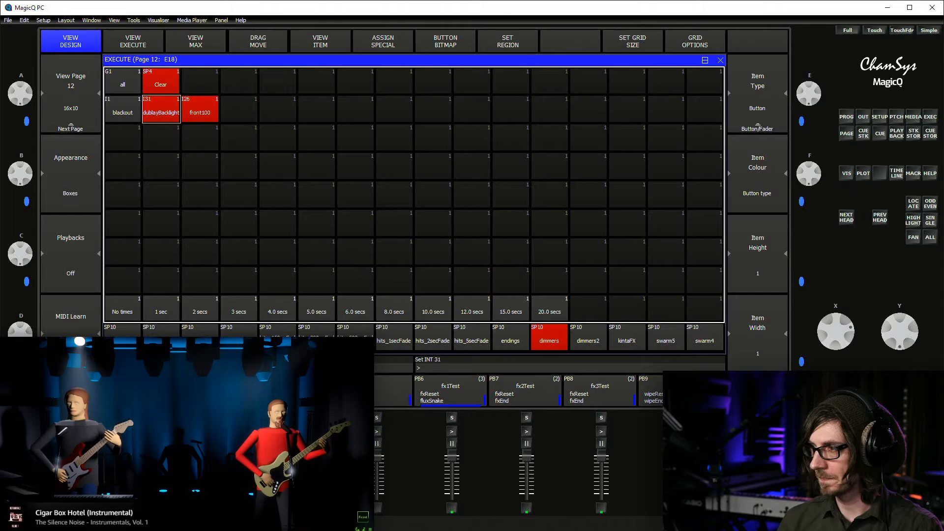
click(160, 81)
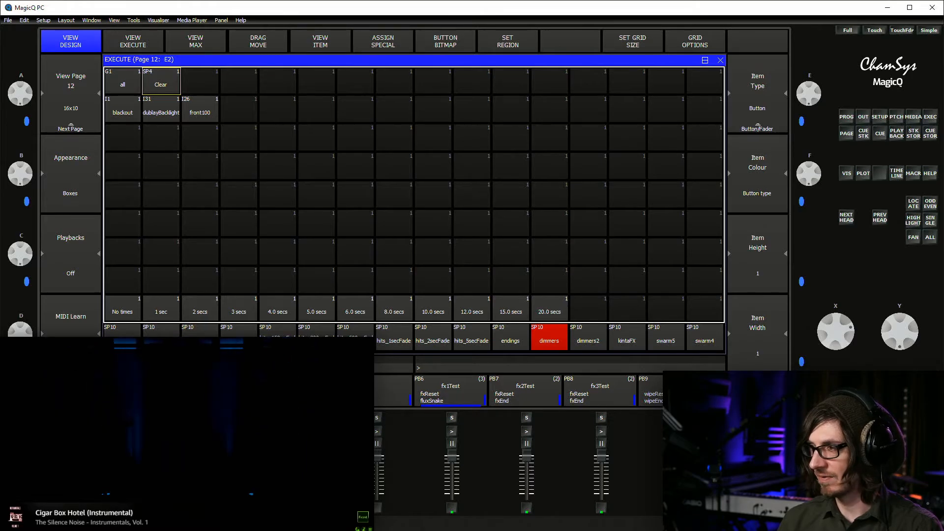
Apply the blackout, dublayBacklight and front100 palettes in turn to check how they combine on the dimmers page
click(122, 110)
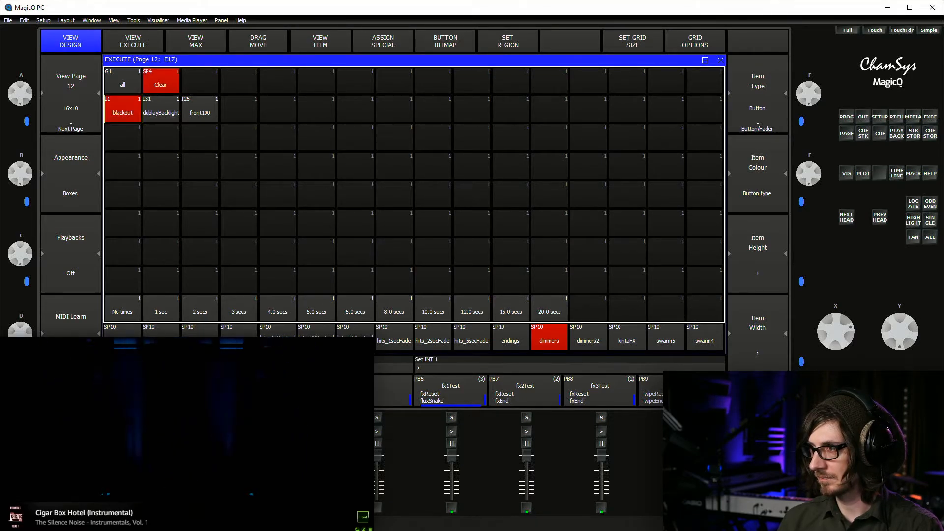
click(161, 112)
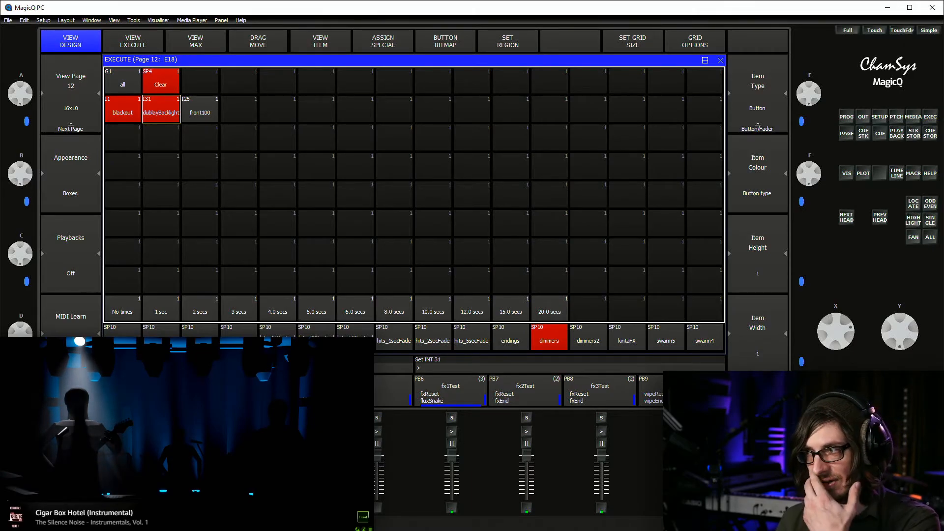
click(200, 110)
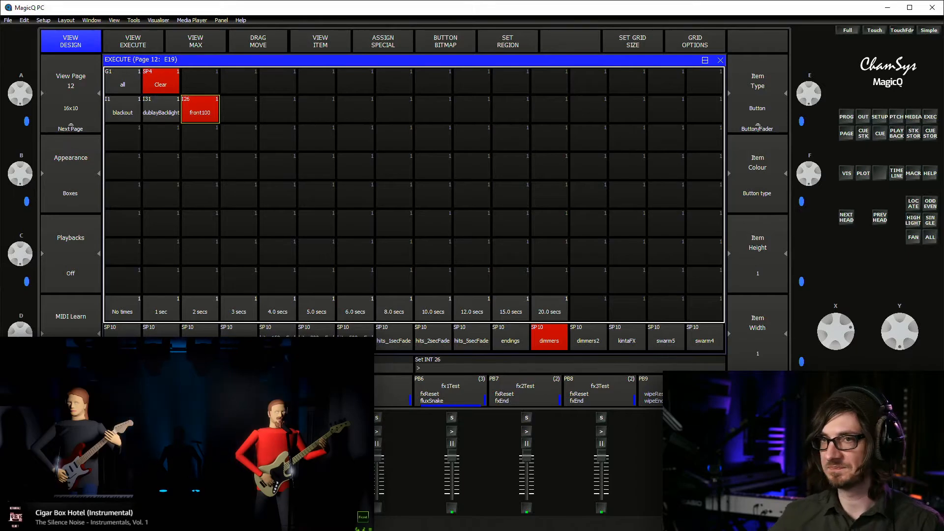
Save the show over the existing stream_030921.shw file and return to the Execute window
key(ctrl+s)
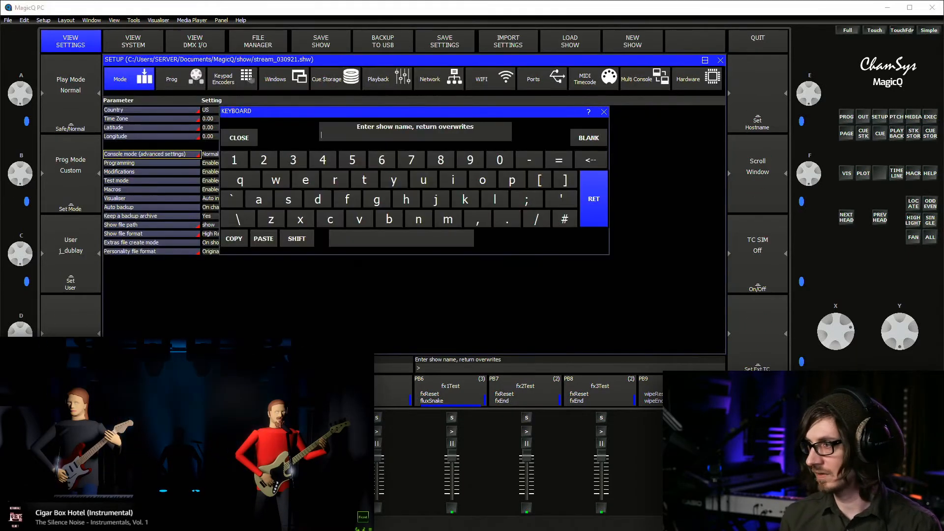
key(Return)
key(y)
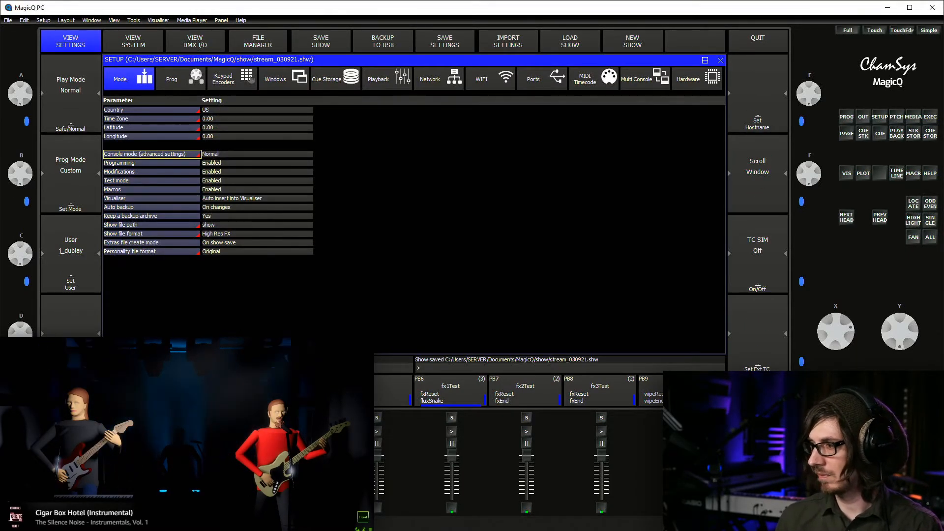
key(alt+q)
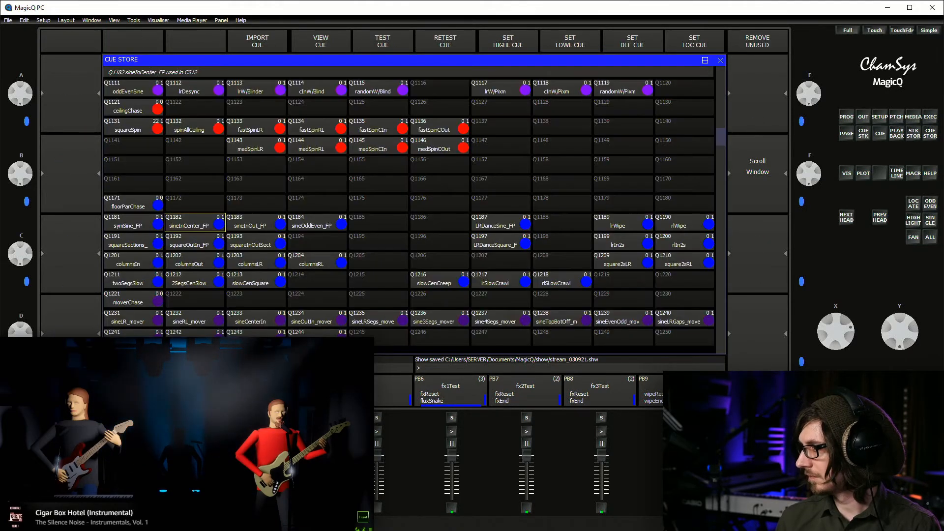
key(alt+e)
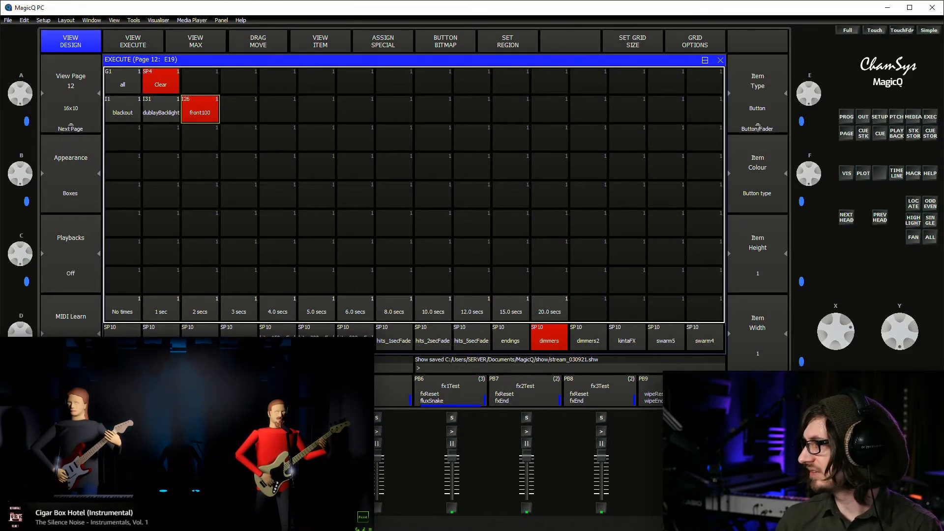
Preview combinations of blackout, dublayBacklight and front100 on the dimmers page again, and clear the programmer
scroll(757, 93, up, 1)
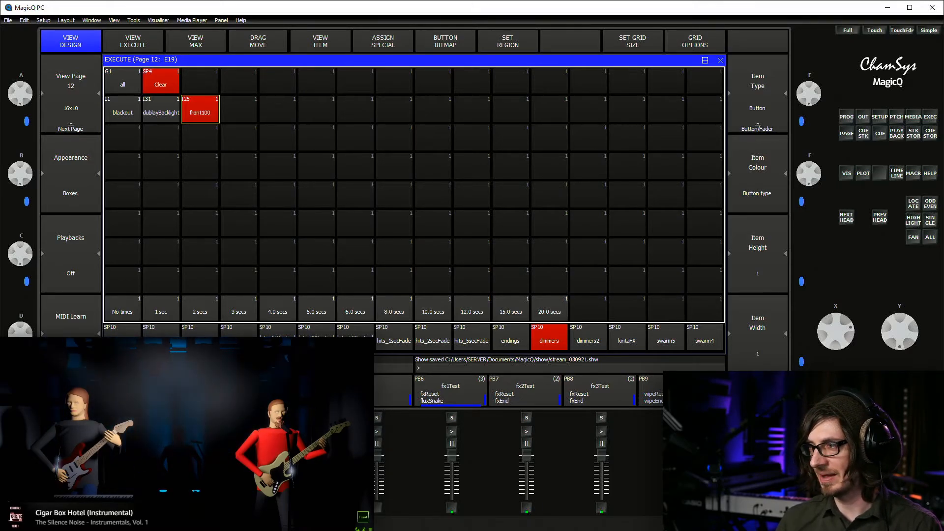
click(160, 110)
click(122, 110)
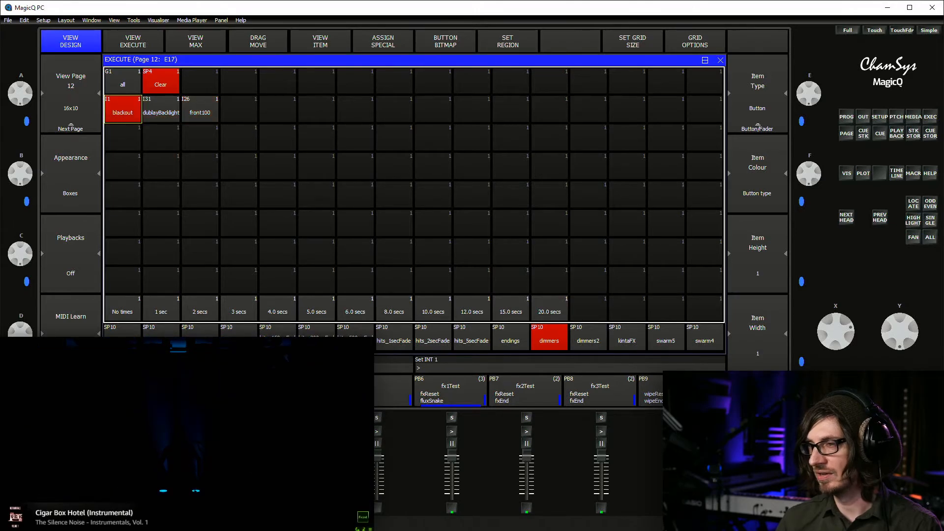
click(160, 109)
click(238, 110)
click(199, 110)
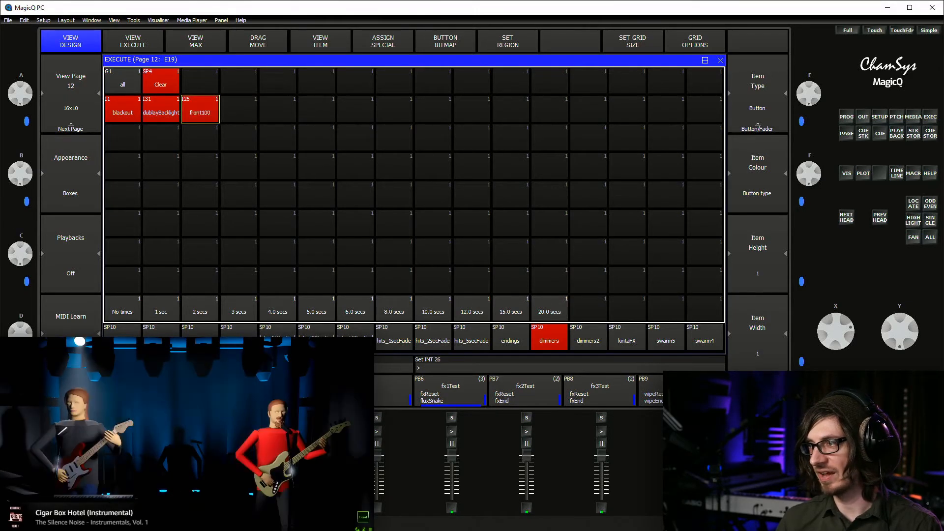
click(122, 110)
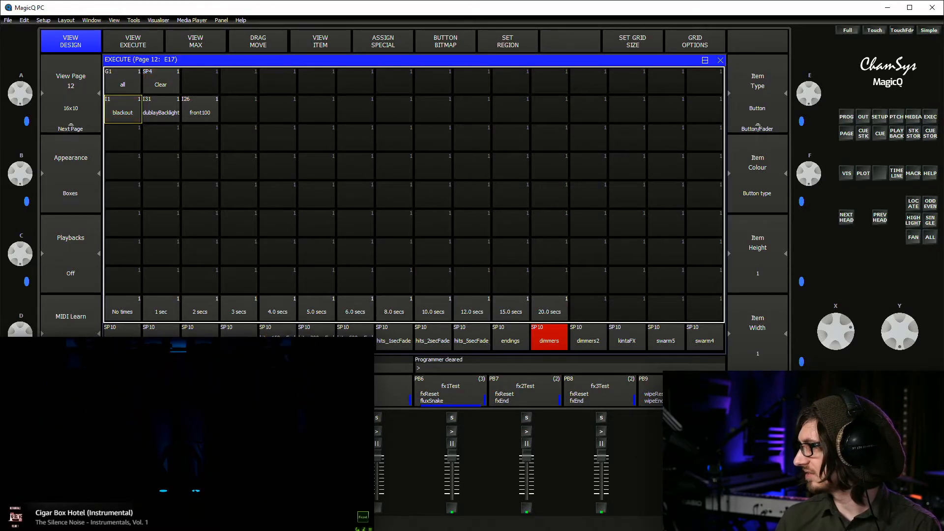
Select the all group, bring the floorPars group to 100% intensity, and record it over the floorPar100 intensity palette
key(shift+BackSpace)
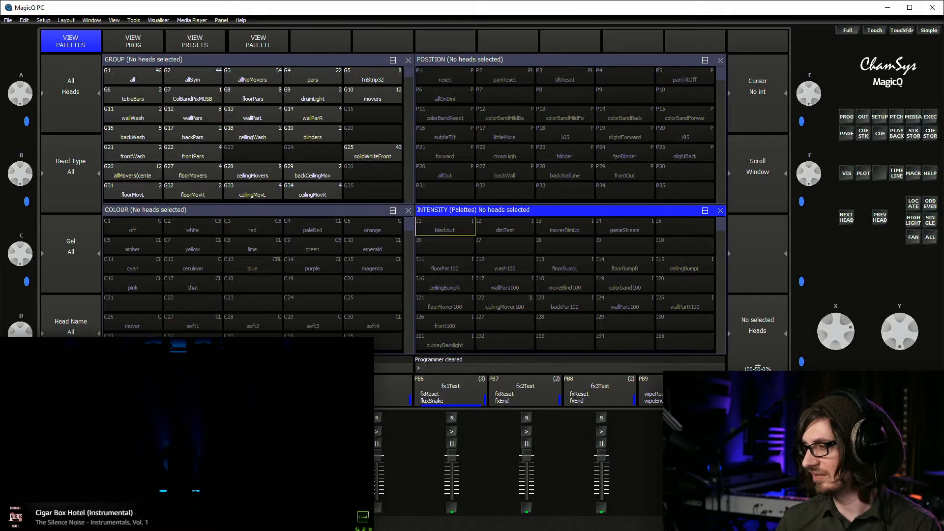
click(132, 76)
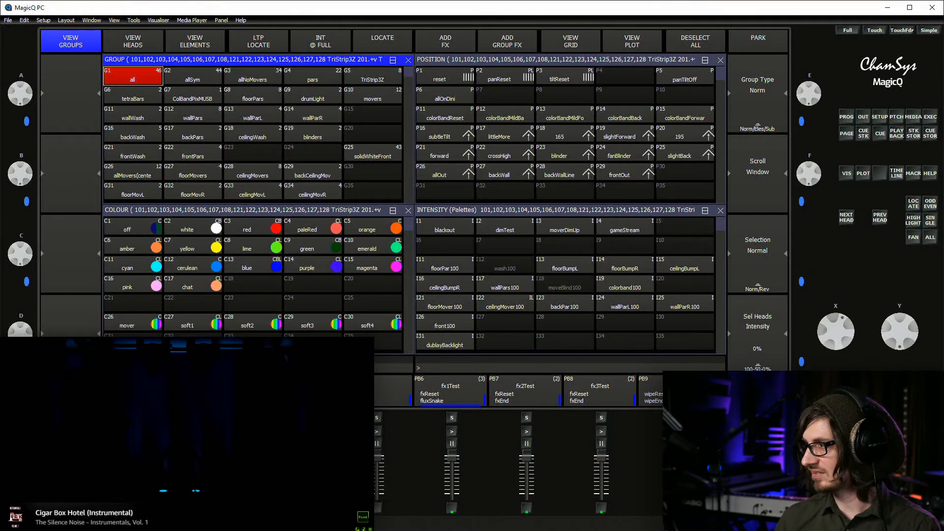
click(253, 94)
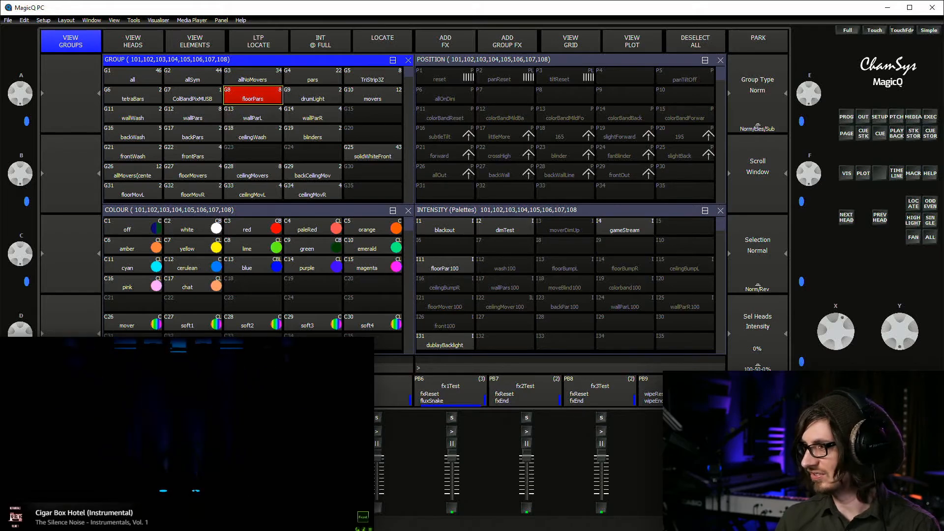
scroll(836, 331, up, 10)
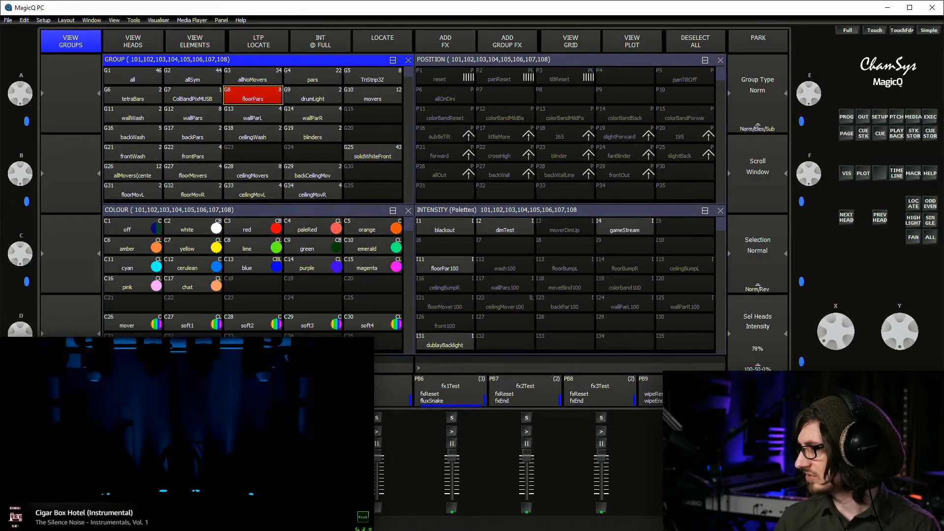
scroll(836, 331, up, 1)
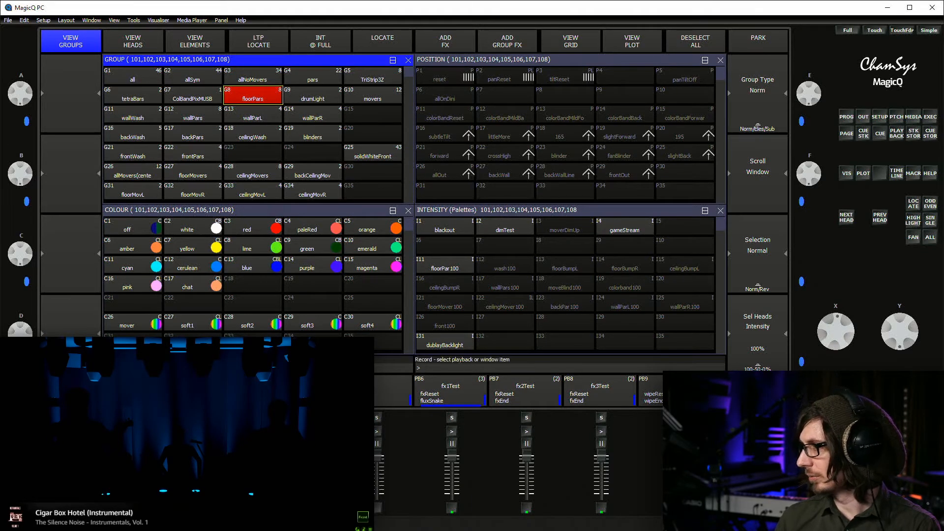
click(445, 265)
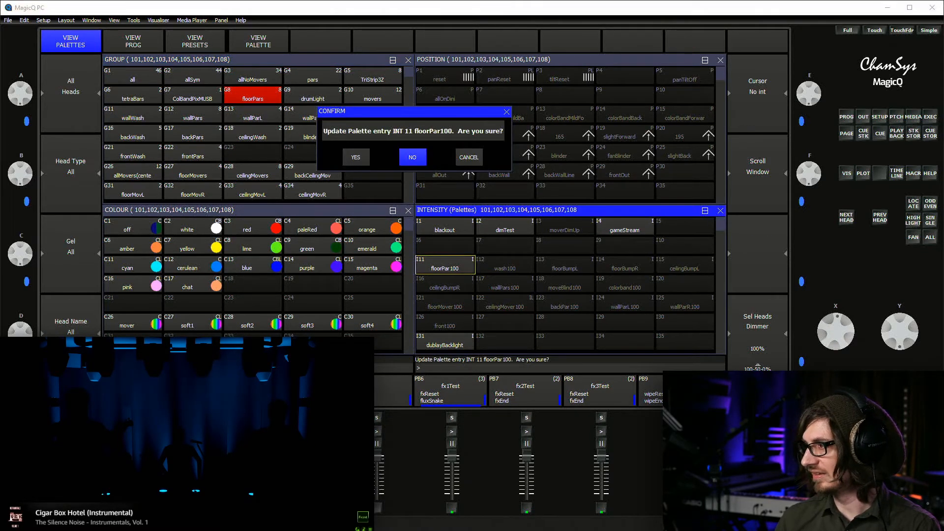
key(Return)
Record over the floorPar100 intensity palette again with the all group selected, and clear the programmer
click(132, 76)
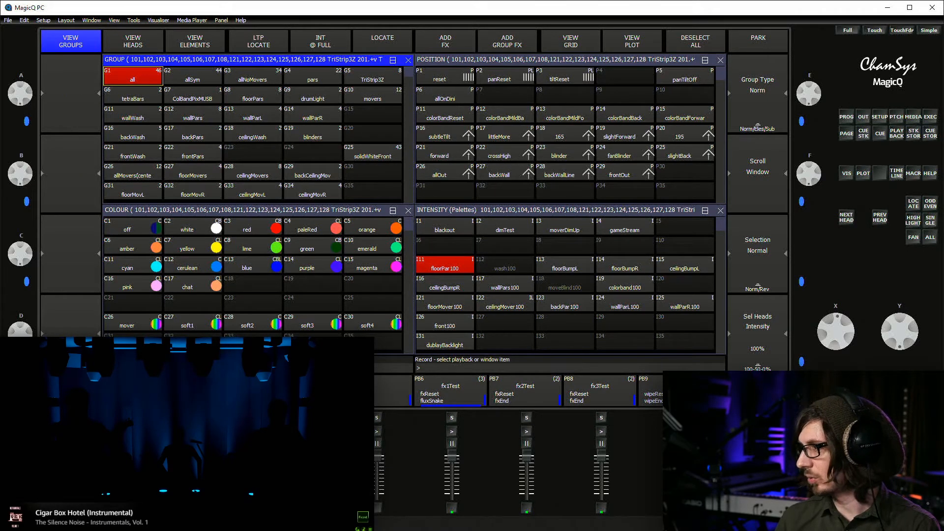
click(445, 264)
key(Return)
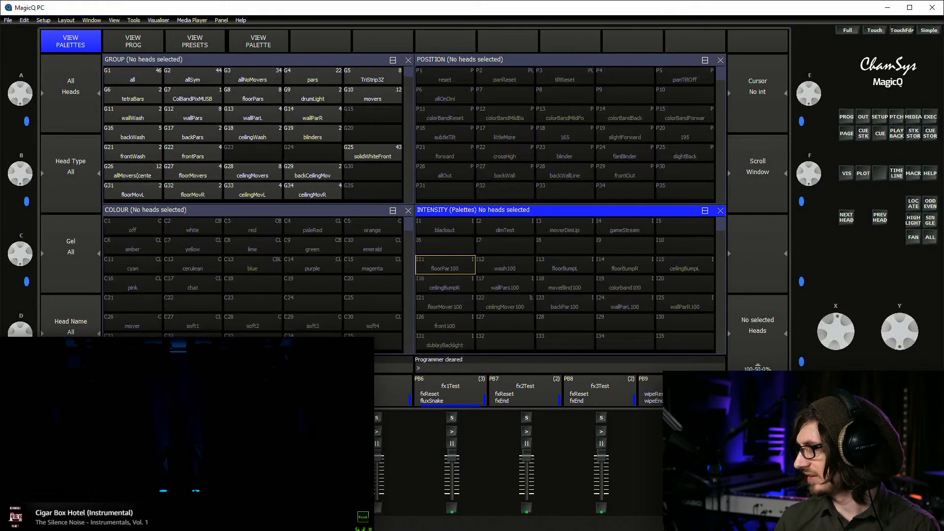
Record over the front100 intensity palette with the all group selected, reapply it, and clear the programmer
key(alt+g)
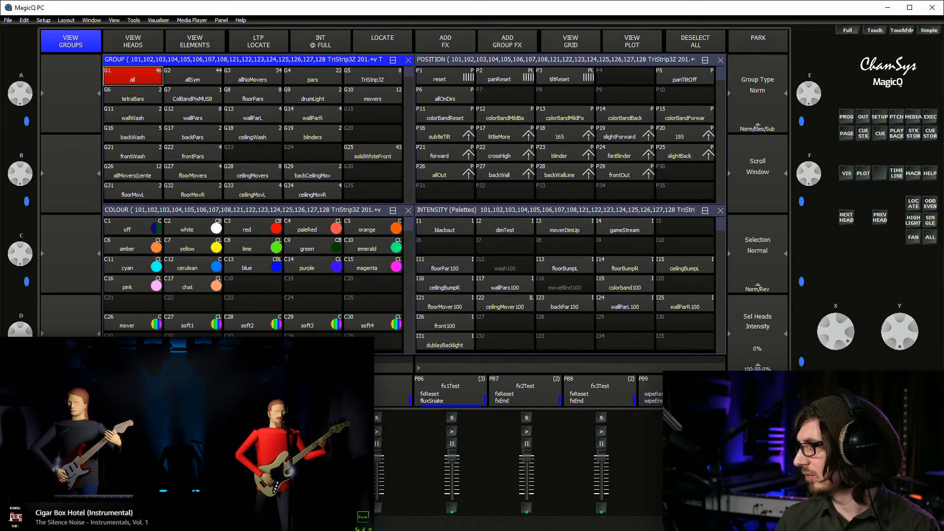
key(alt+p)
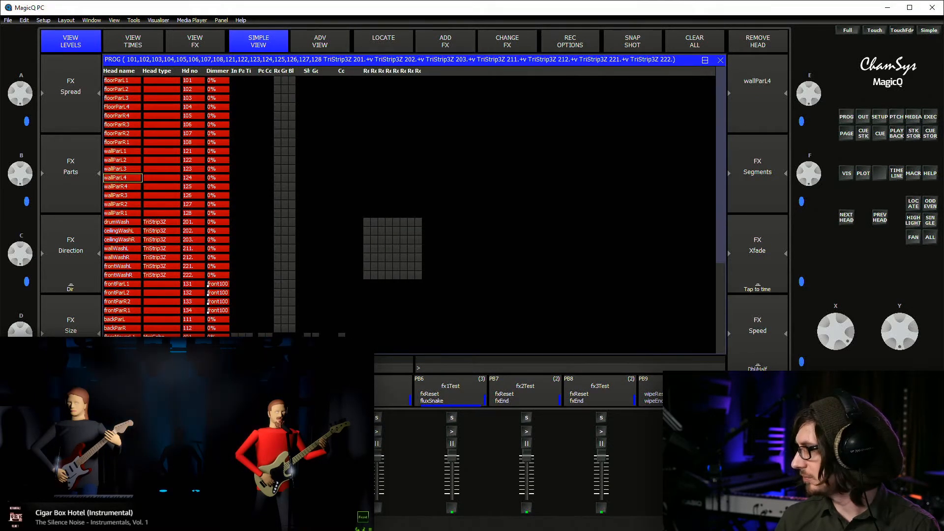
key(Escape)
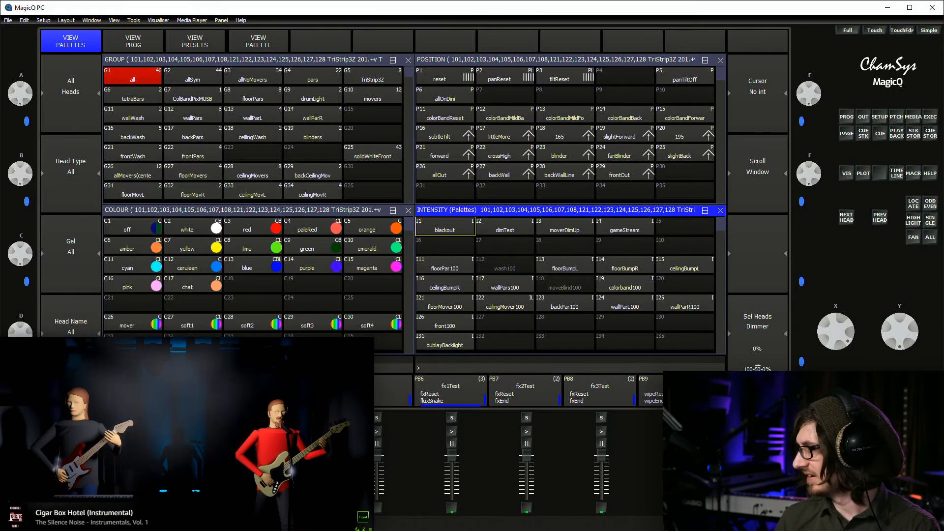
key(ctrl+r)
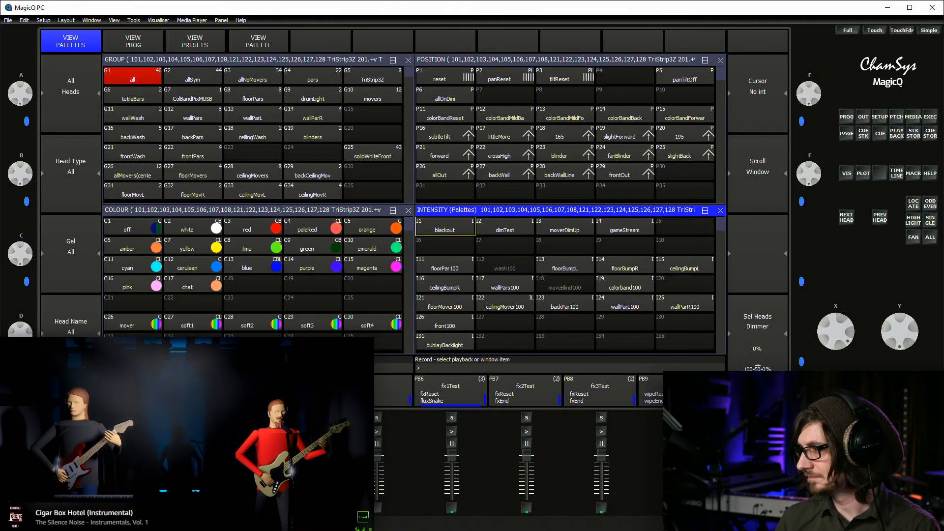
click(445, 322)
key(Return)
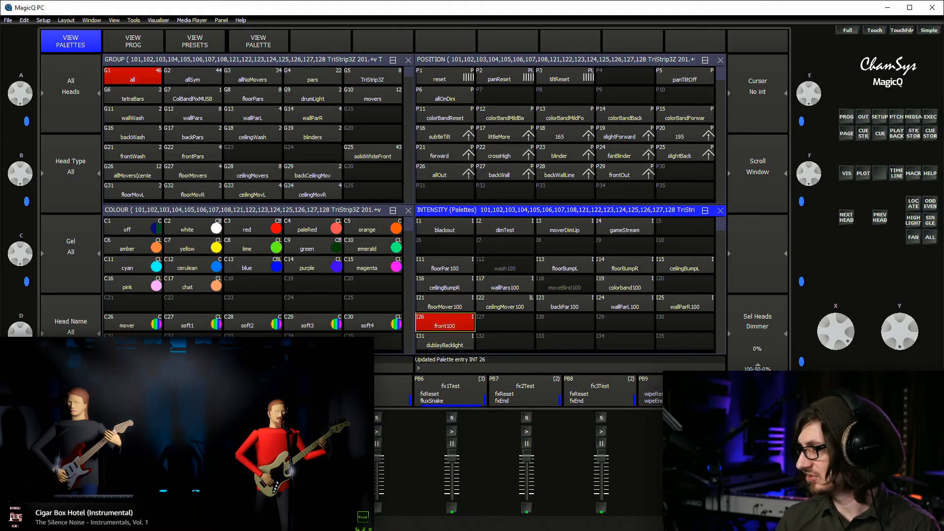
key(ctrl+BackSpace)
click(445, 322)
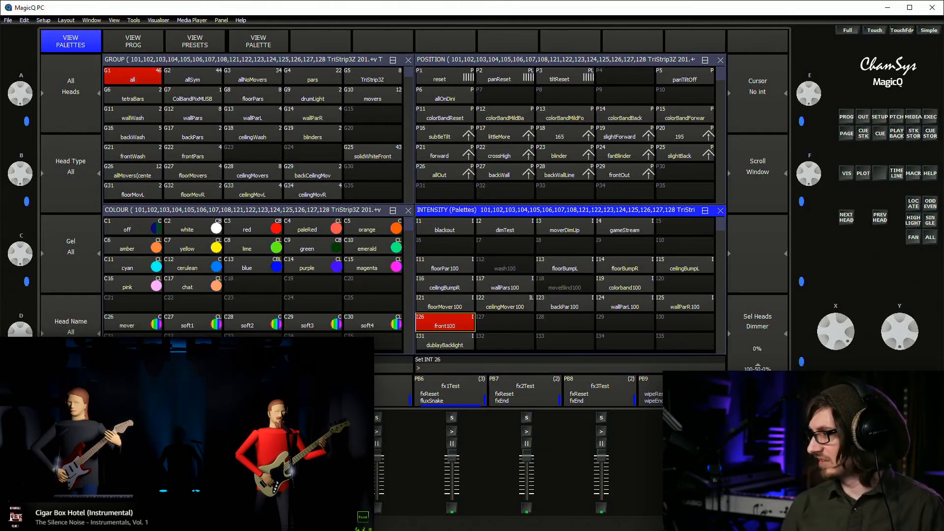
key(BackSpace)
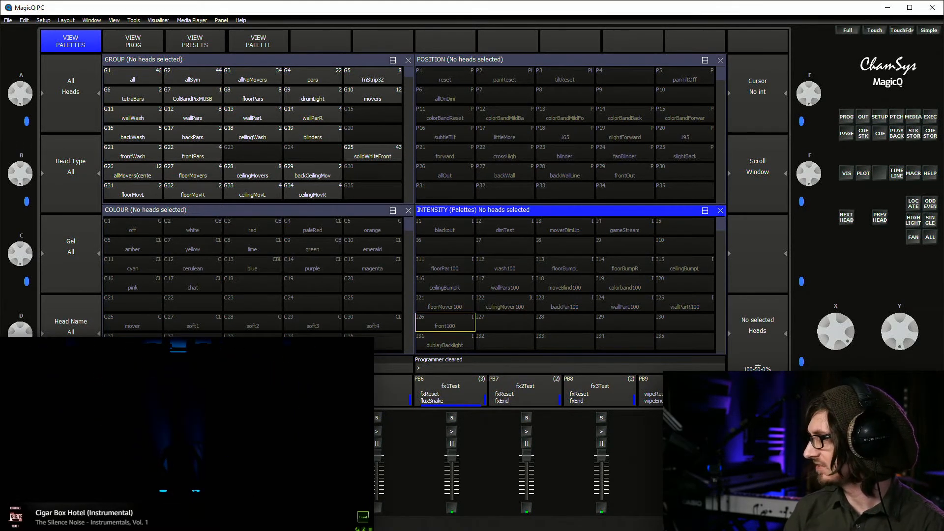
Preview combinations of dublayBacklight, front100 and blackout on the dimmers page
key(alt+e)
click(161, 109)
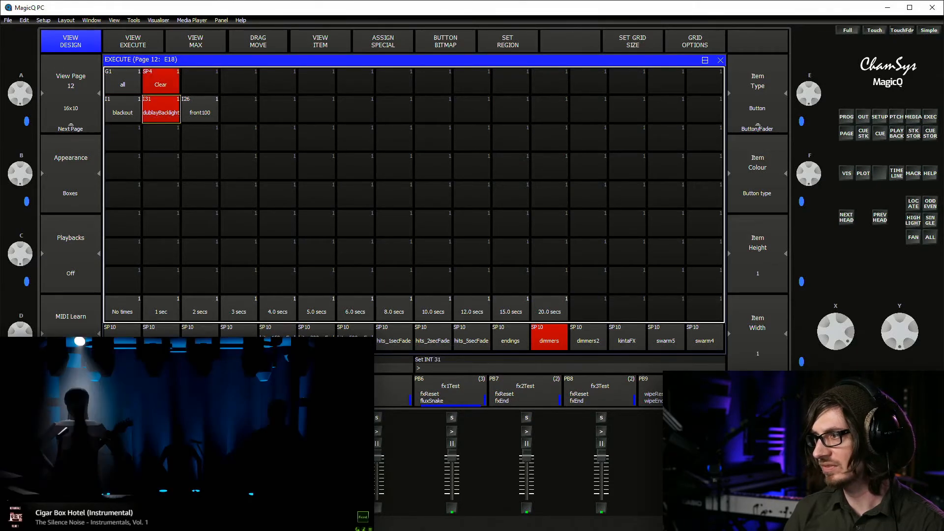
click(200, 109)
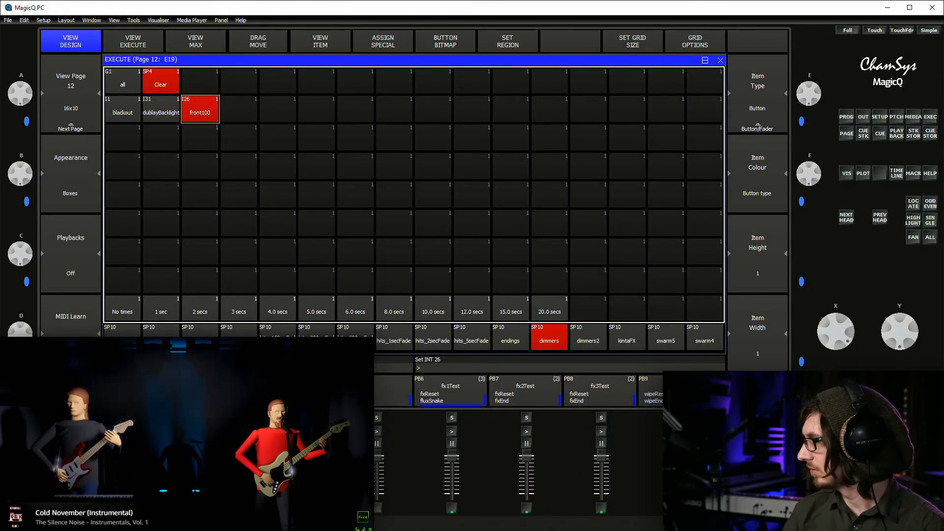
click(161, 109)
click(161, 109)
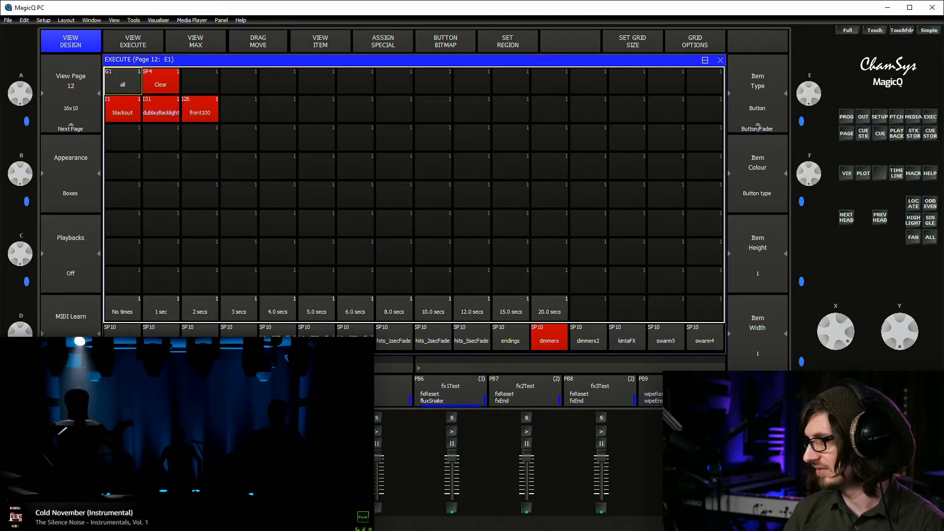
click(161, 83)
click(200, 109)
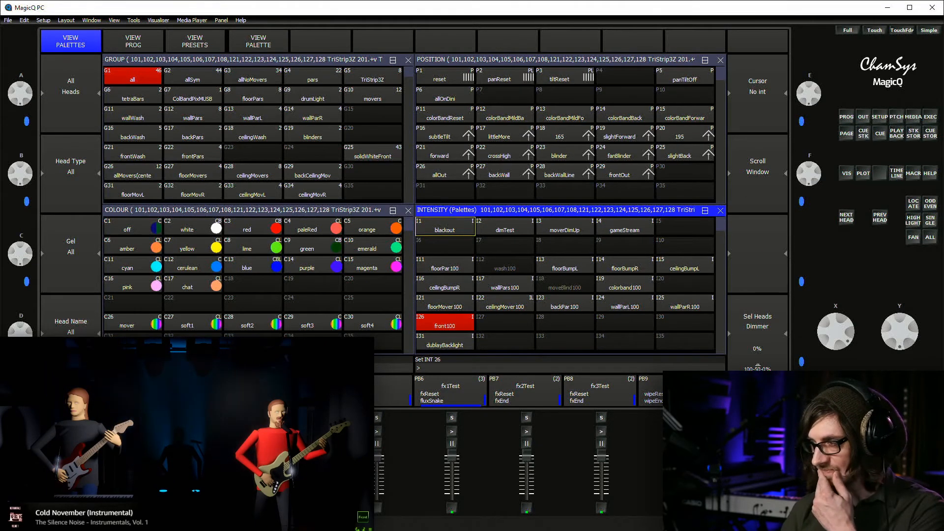
Apply dublayBacklight to the all group, record over the dublayBacklight intensity palette, and clear the programmer
key(shift+BackSpace)
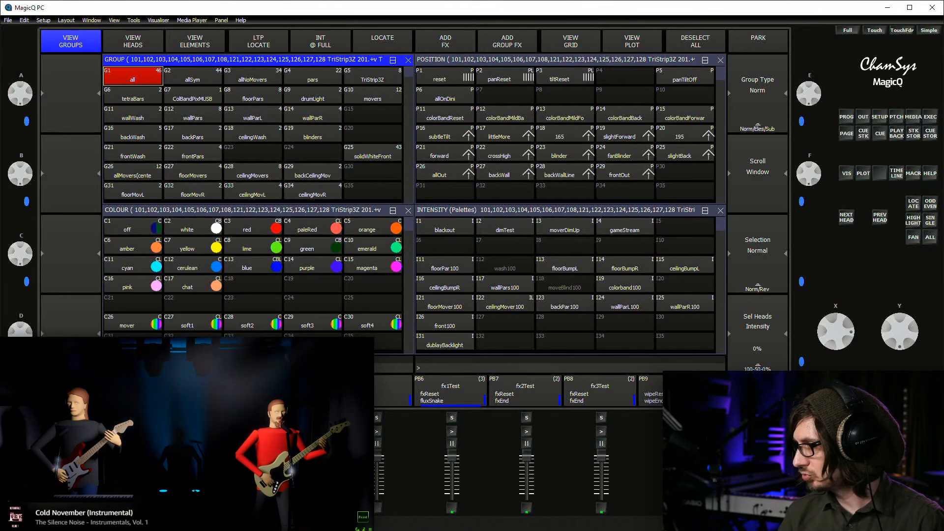
click(445, 342)
key(BackSpace)
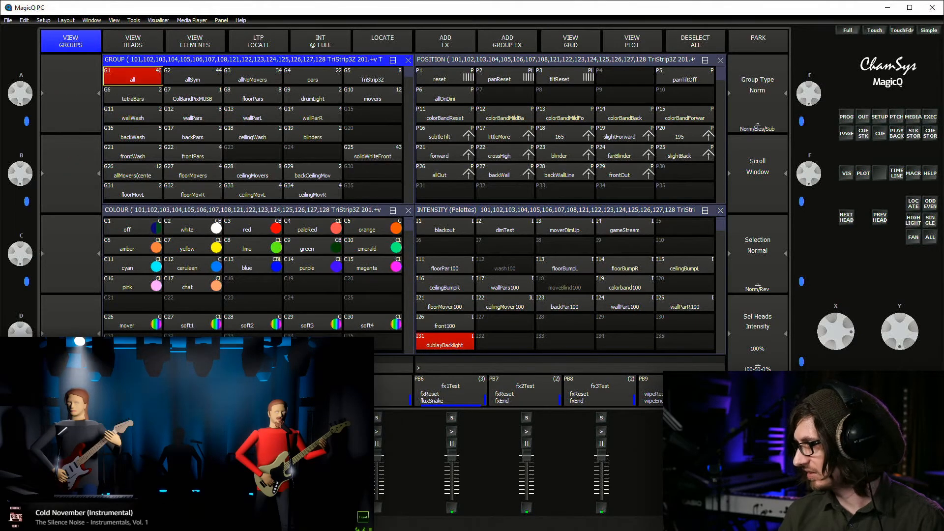
click(445, 342)
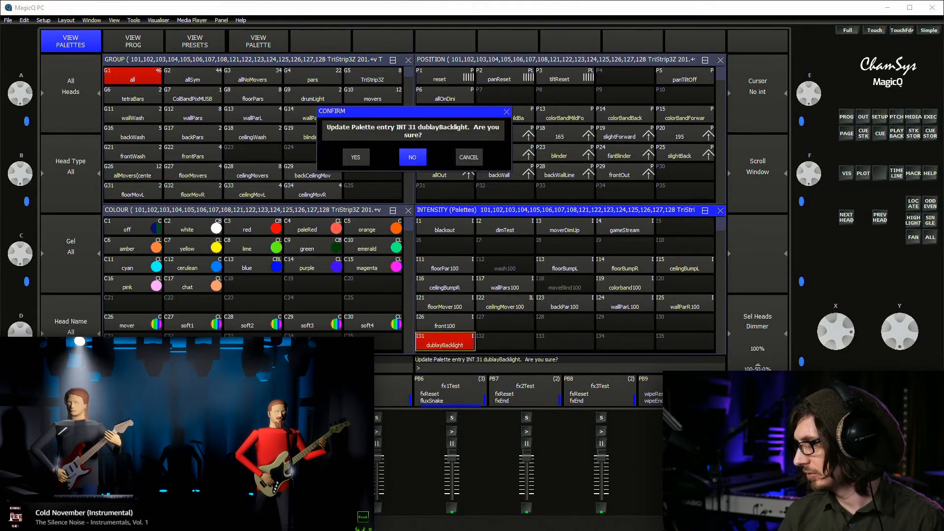
key(Return)
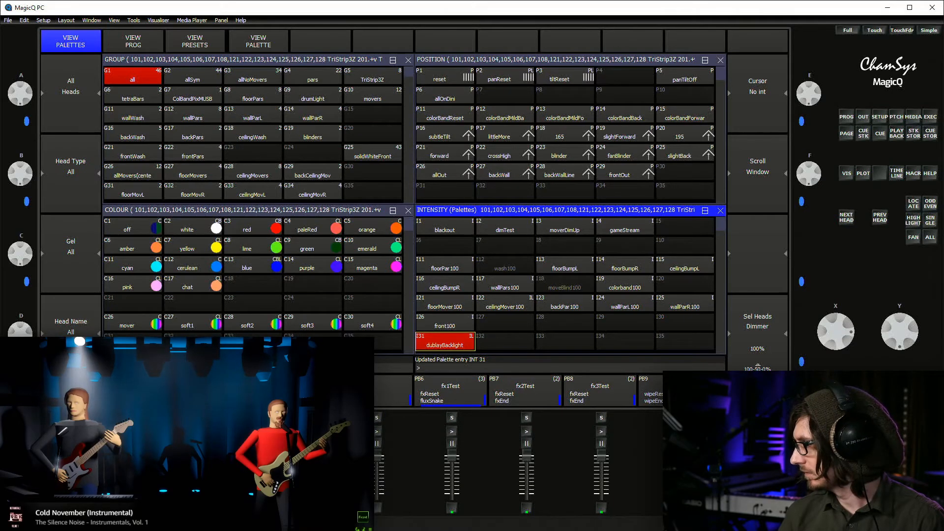
key(BackSpace)
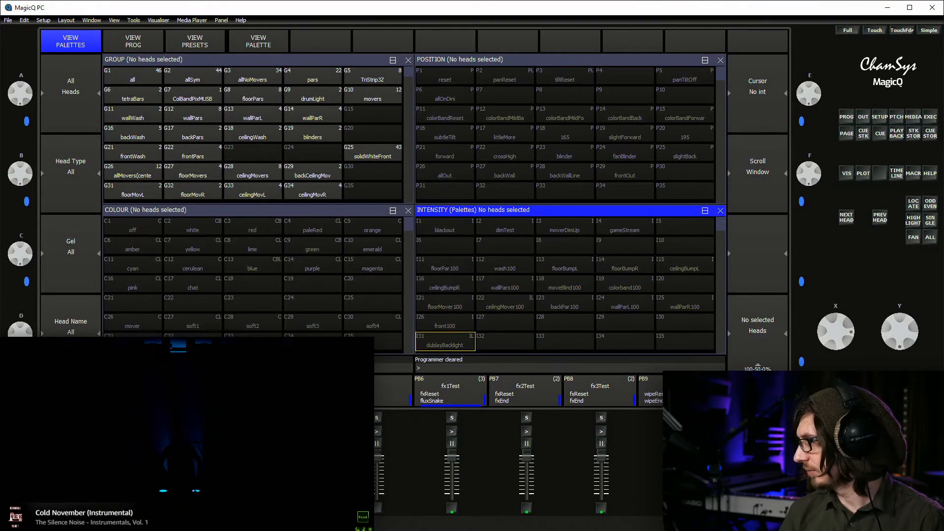
Preview dublayBacklight, blackout and front100 on the dimmers page, and delete these three palette buttons from it
key(alt+e)
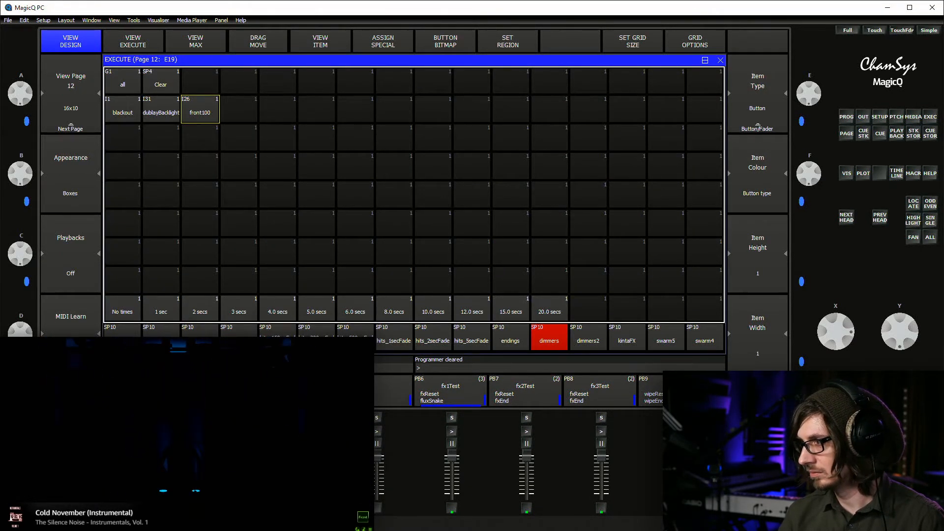
click(161, 109)
click(123, 109)
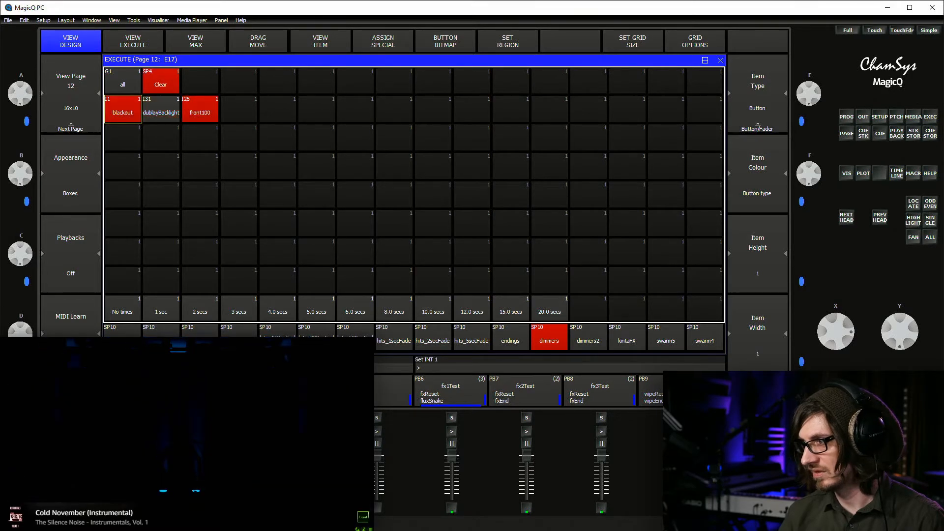
click(200, 110)
shift+click(122, 110)
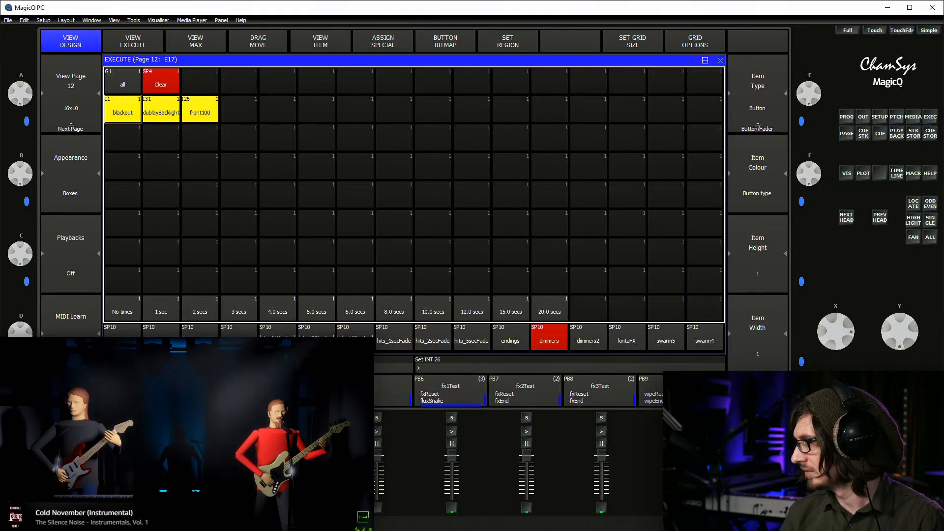
key(Delete)
Include the dublayBacklight palette in the programmer, examine the dimmer values of all heads, and clear the programmer
key(ctrl+1)
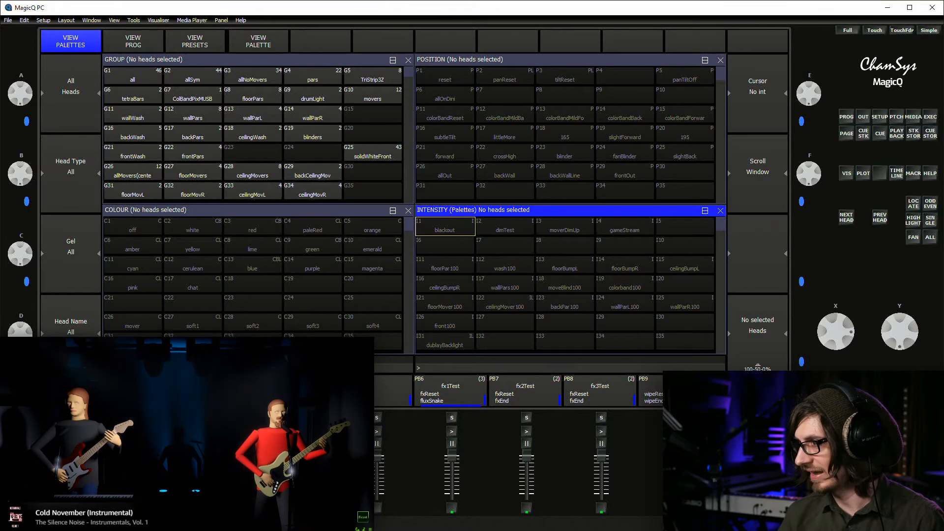
key(ctrl+z)
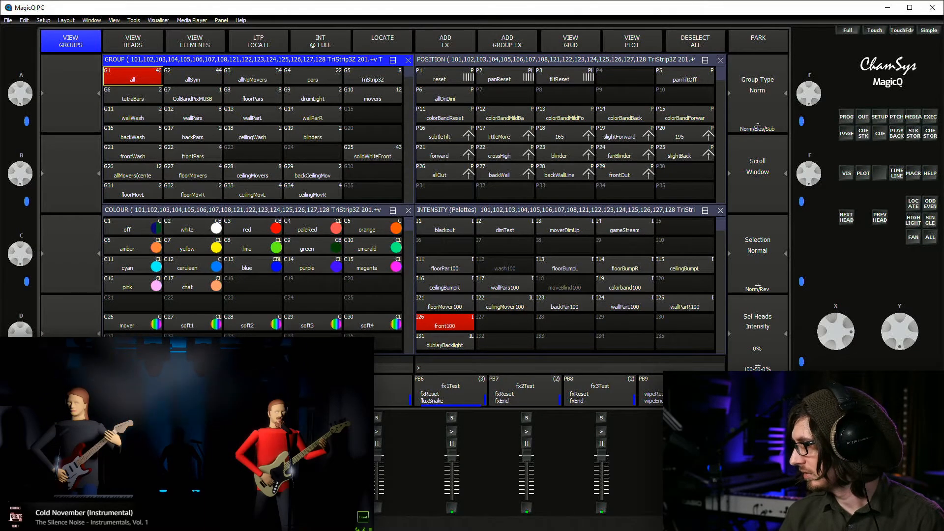
key(ctrl+BackSpace)
click(132, 76)
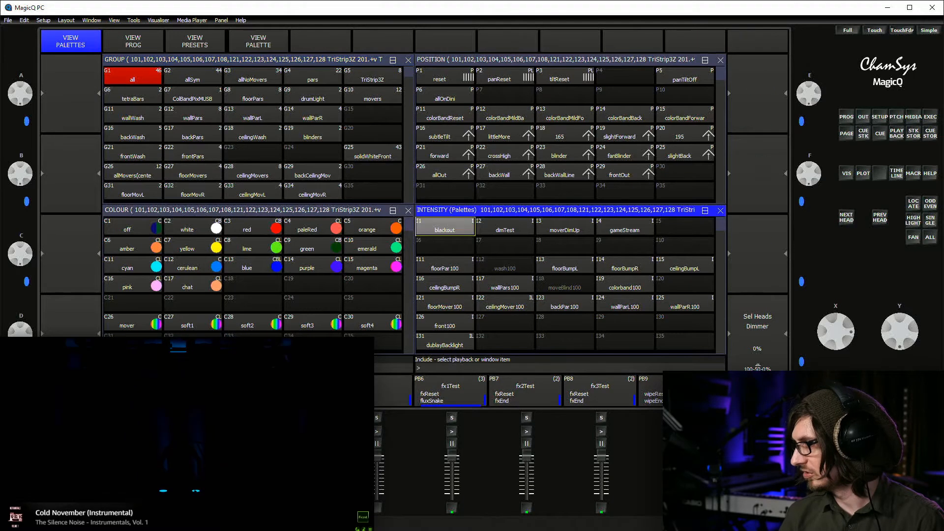
click(445, 342)
key(alt+p)
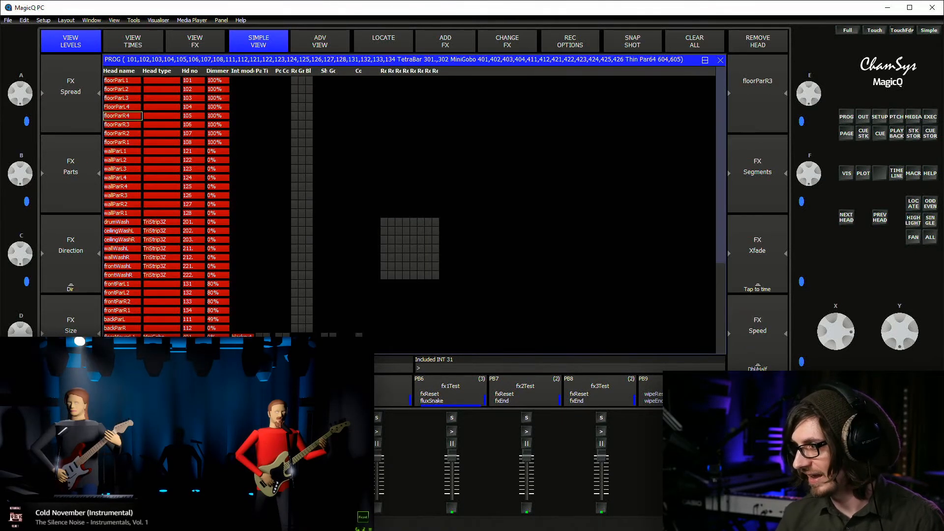
scroll(409, 207, down, 5)
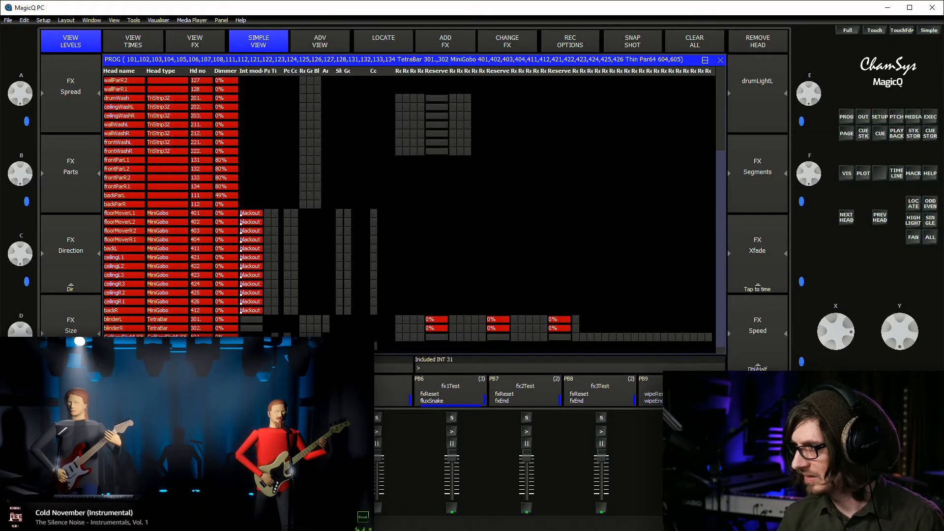
scroll(408, 206, down, 1)
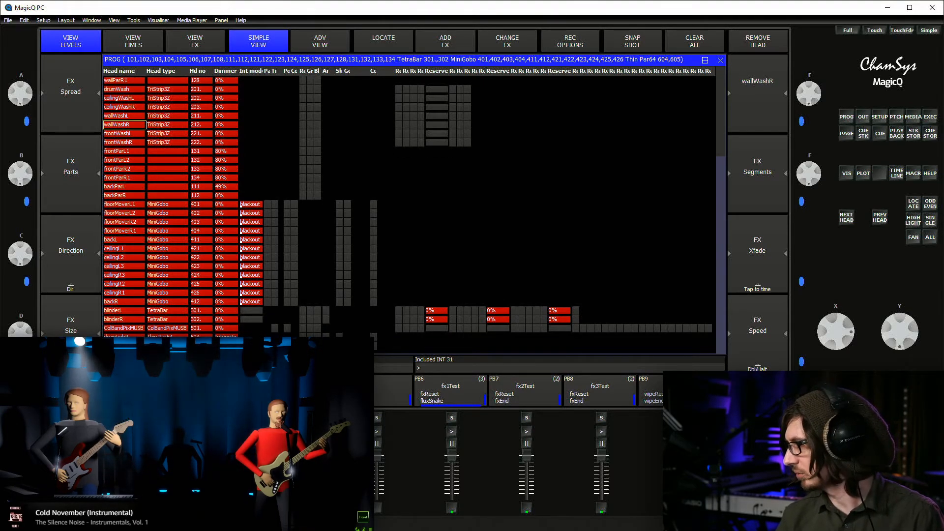
key(alt+1)
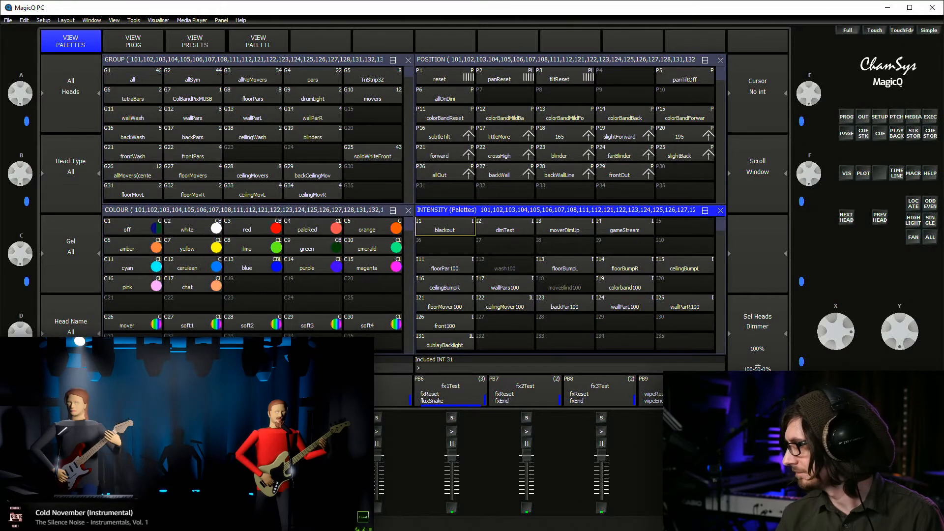
key(ctrl+BackSpace)
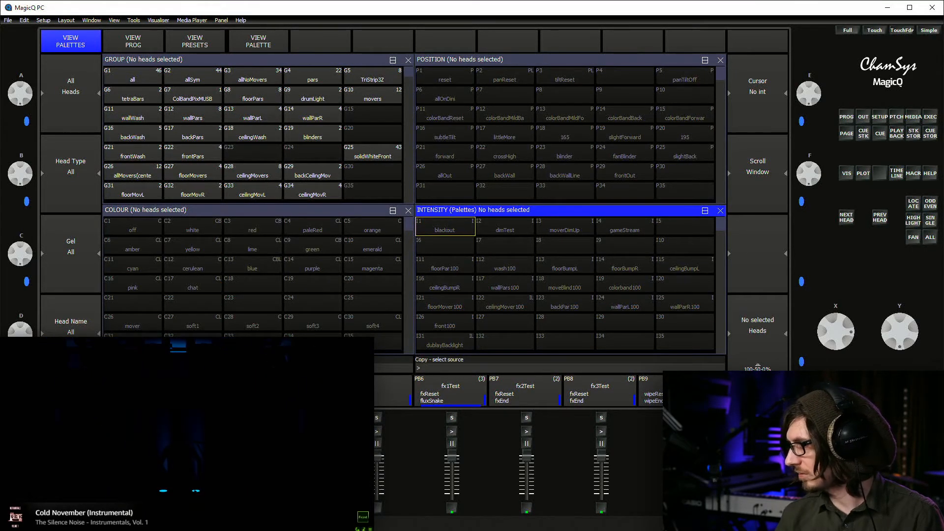
Copy the blackout and floorPar100 intensity palettes to the first two buttons in the second row of the dimmers page
key(ctrl+r)
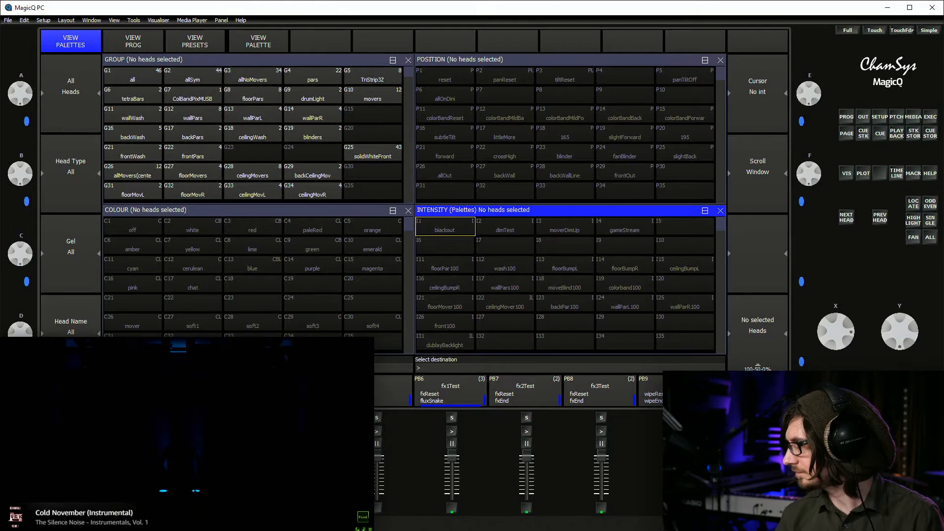
key(alt+x)
click(123, 110)
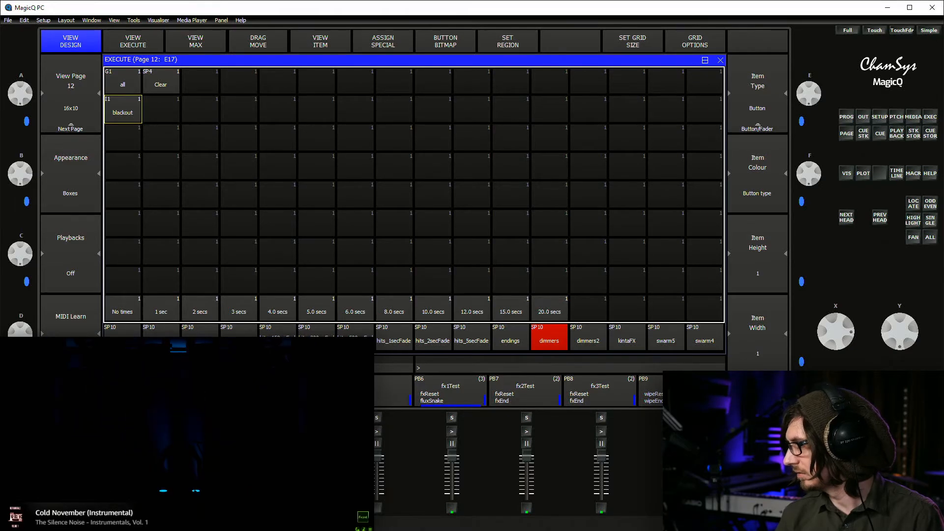
key(Escape)
key(ctrl+c)
click(445, 264)
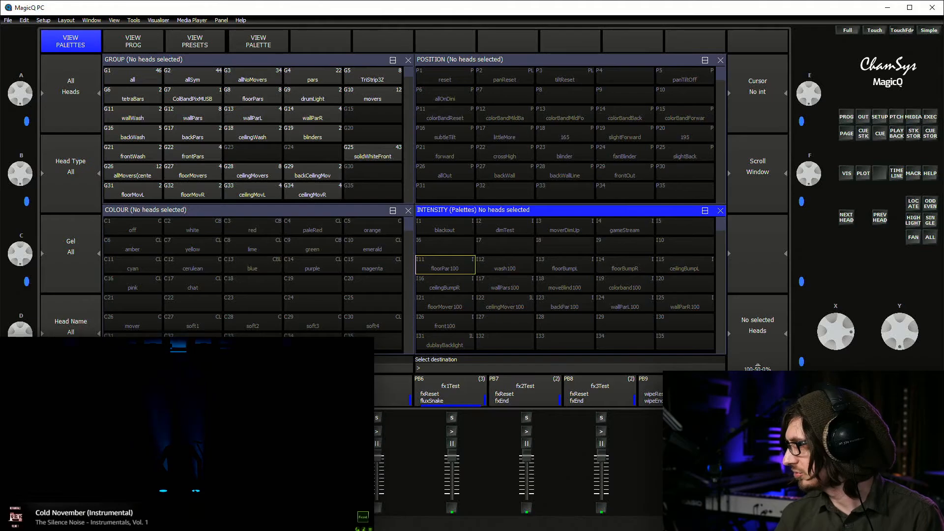
click(930, 117)
click(161, 109)
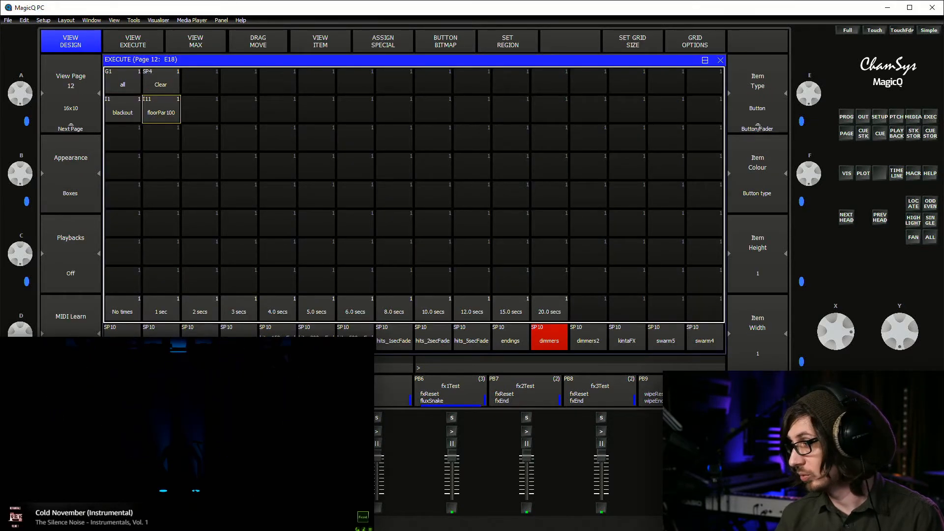
Copy the dublayBacklight intensity palette to the button beside floorPar100 on the dimmers page
key(Escape)
key(ctrl+c)
click(445, 342)
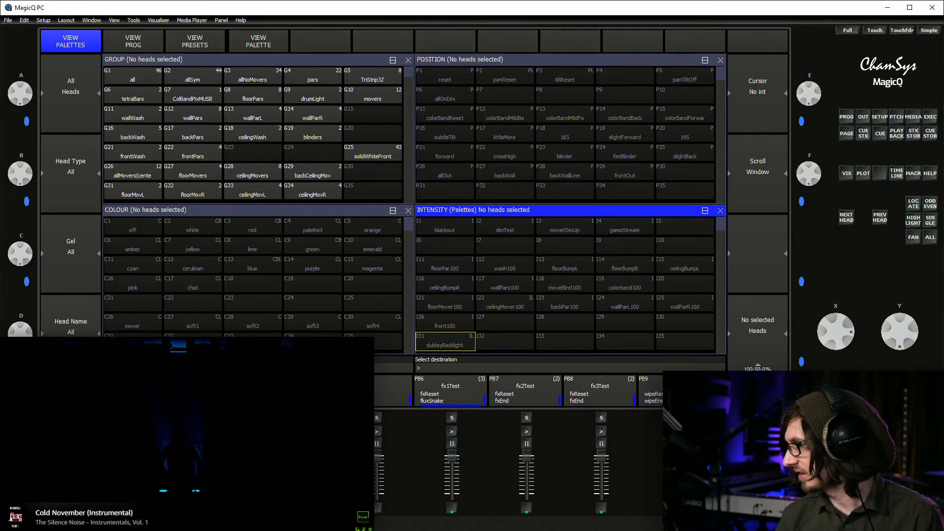
click(930, 117)
click(200, 109)
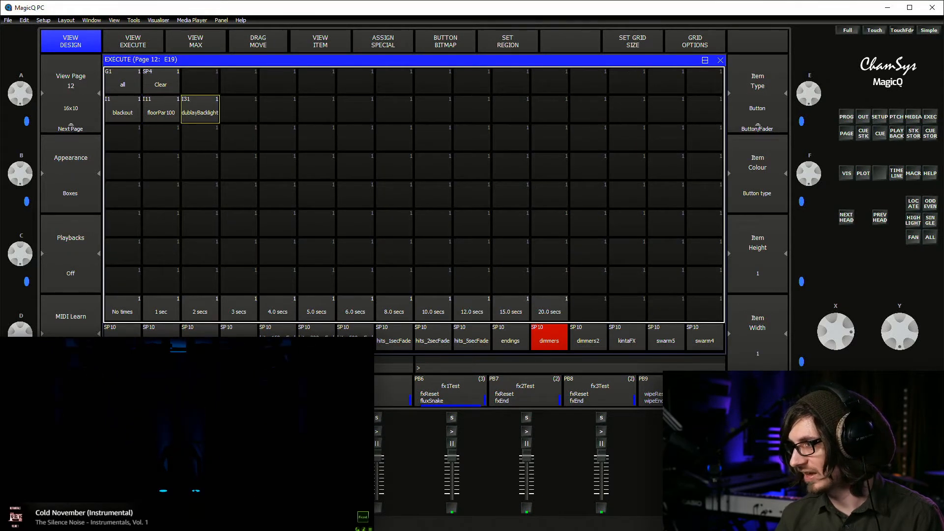
Preview dublayBacklight and floorPar100 on the dimmers page to compare how they combine
click(161, 109)
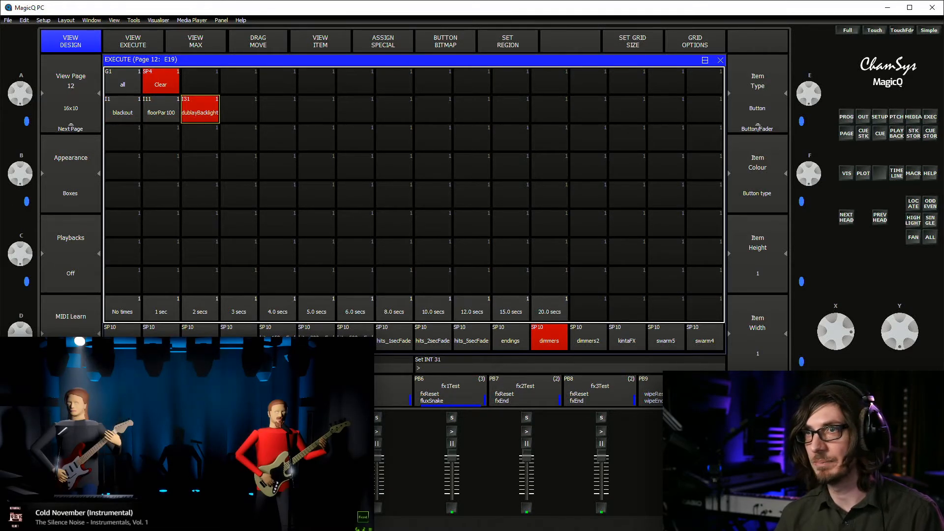
click(161, 109)
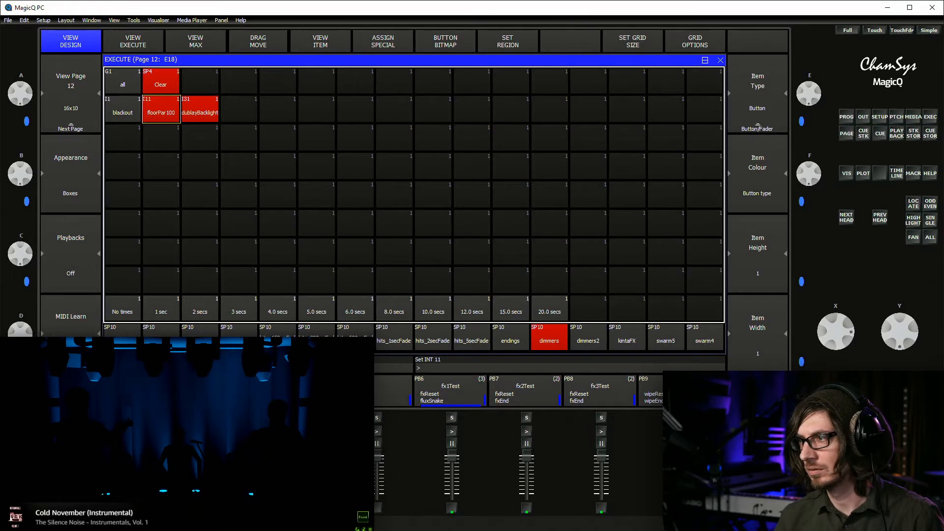
Preview the blackout, floorPar100 and dublayBacklight intensity palettes in turn on the dimmers page
click(123, 109)
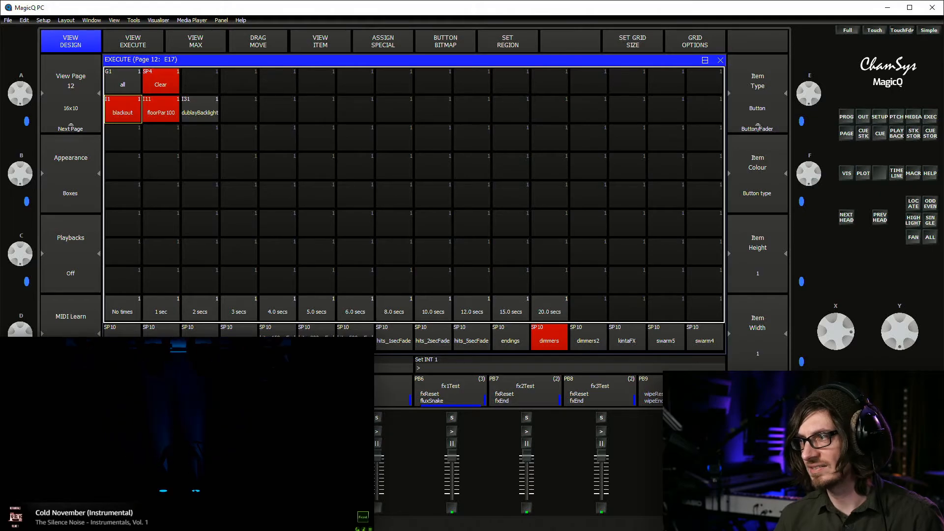
click(161, 109)
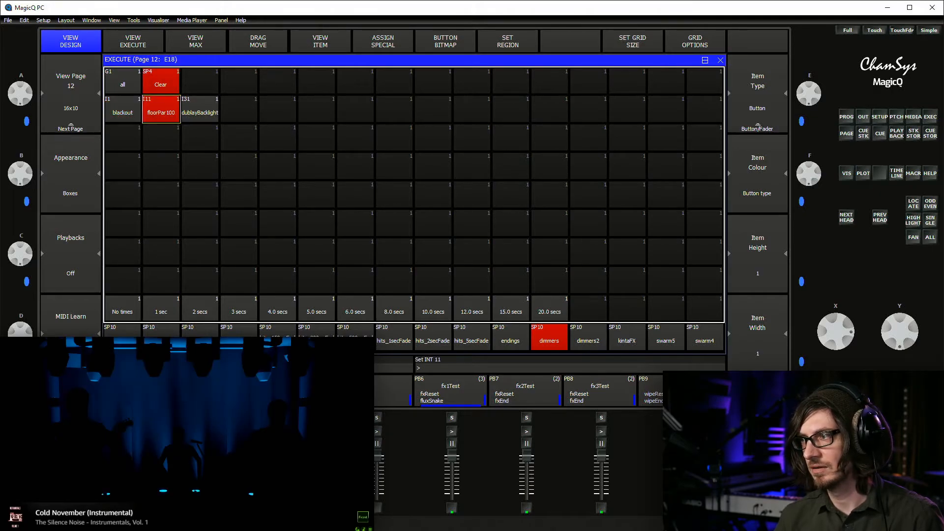
click(200, 109)
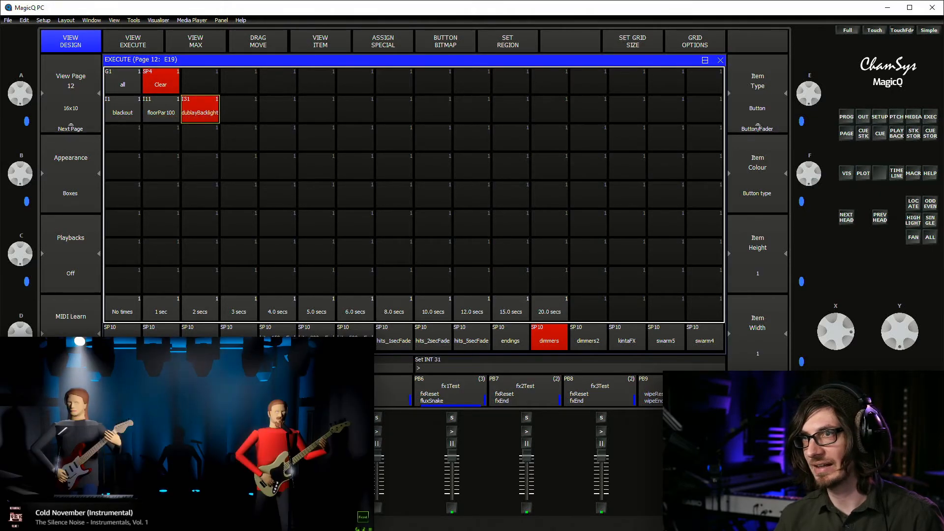
click(122, 109)
click(161, 109)
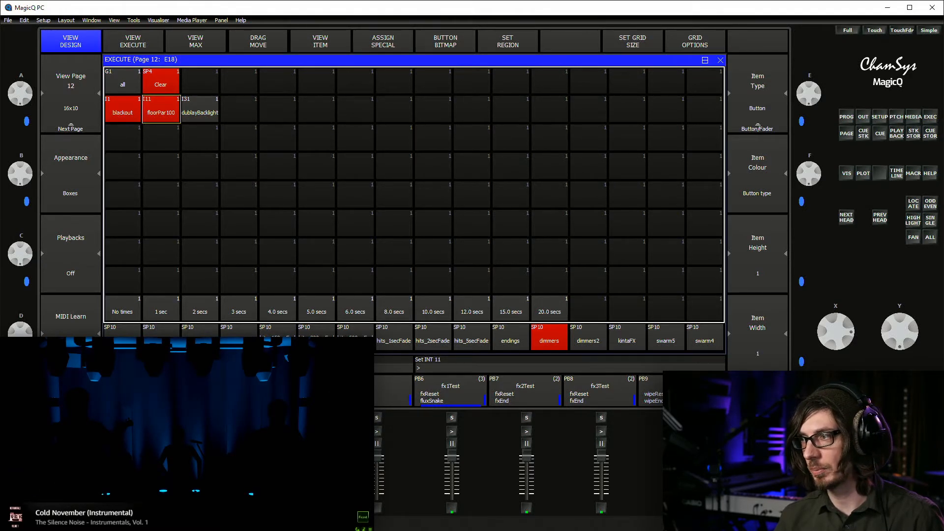
click(122, 110)
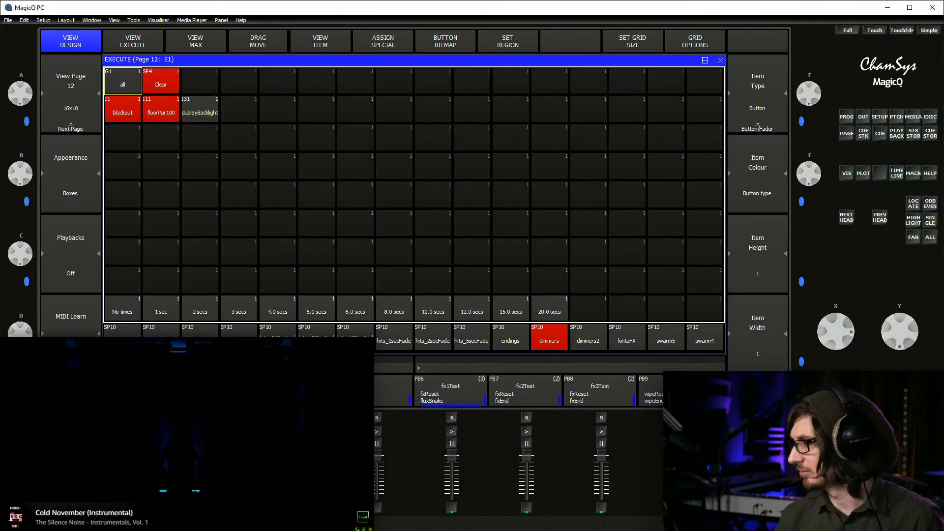
With the programmer cleared, select the all group and apply the wallPars100 intensity palette to it
key(ctrl+1)
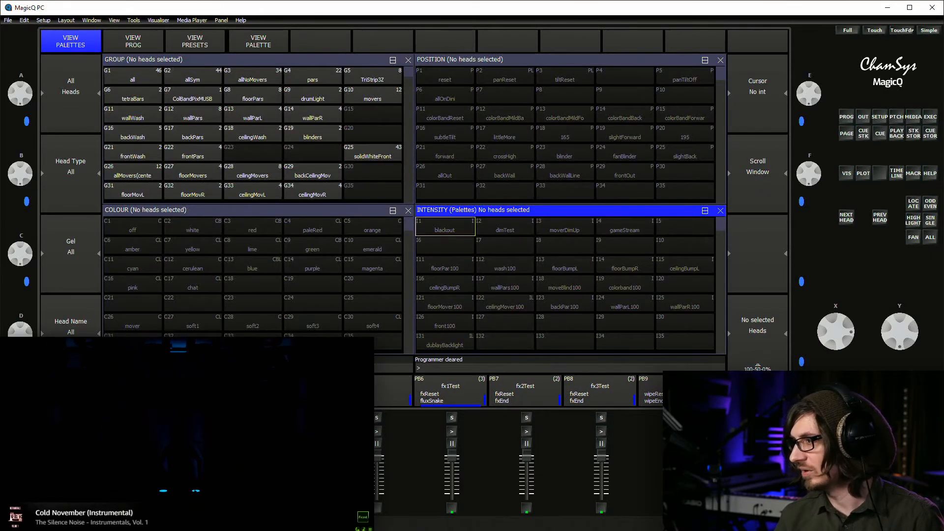
click(132, 76)
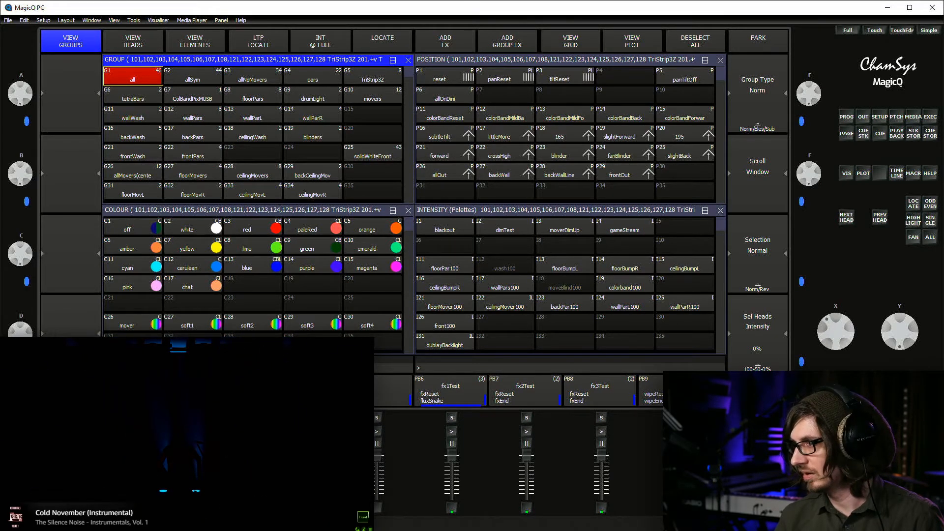
click(505, 284)
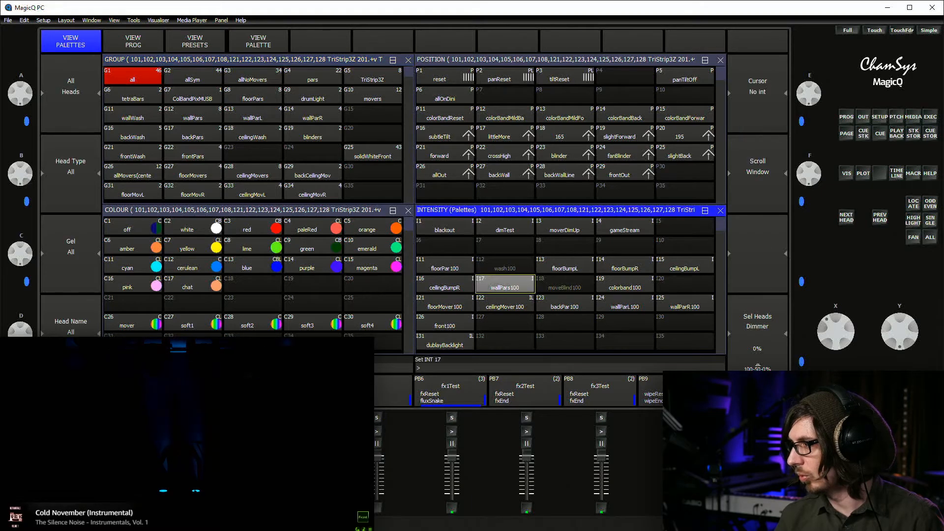
click(133, 76)
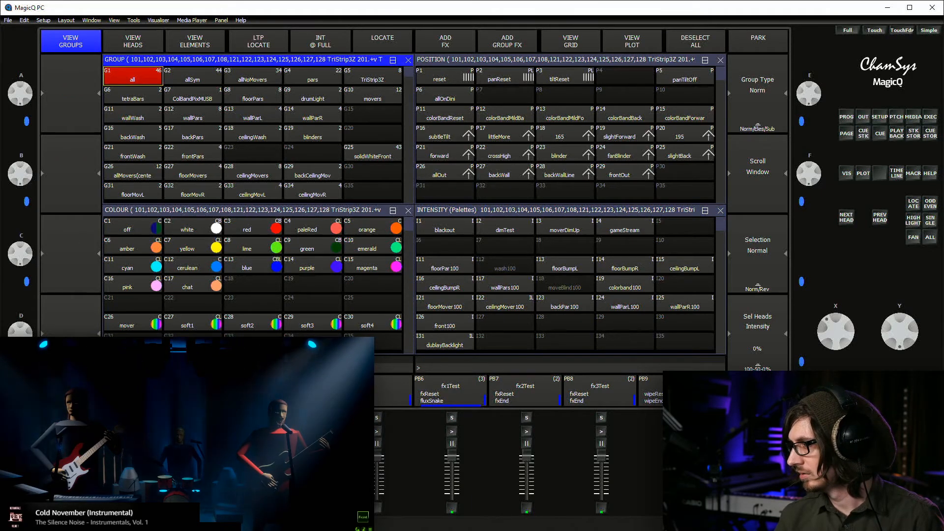
Examine the dimmer values of all heads in the programmer, from the floor pars down to the ceiling movers
key(alt+p)
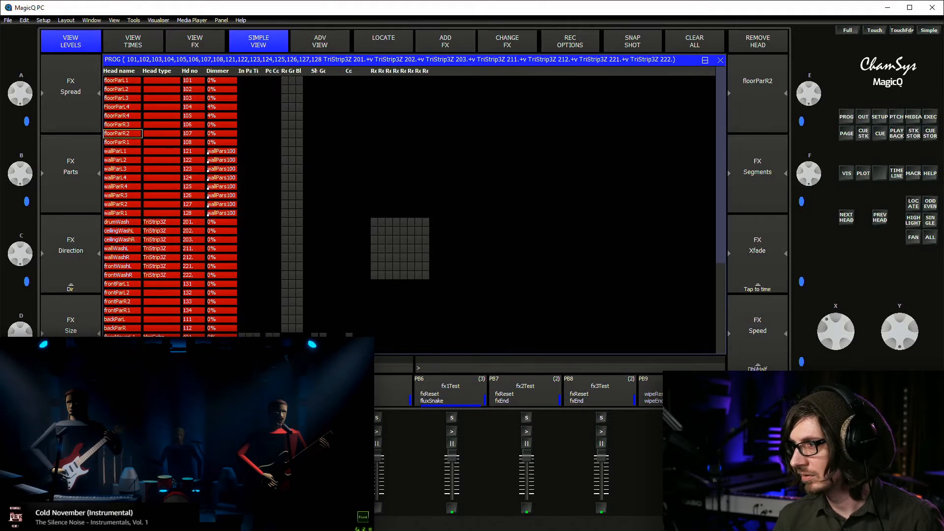
click(122, 106)
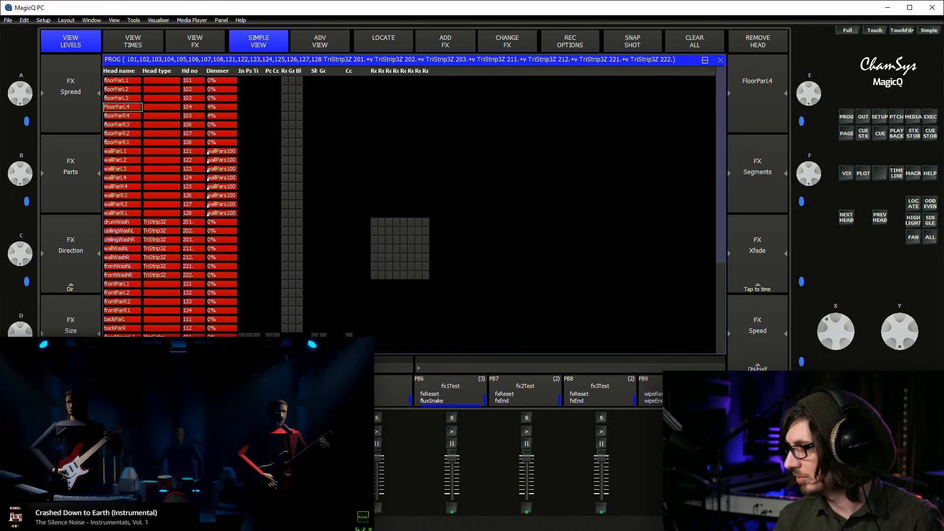
key(alt+i)
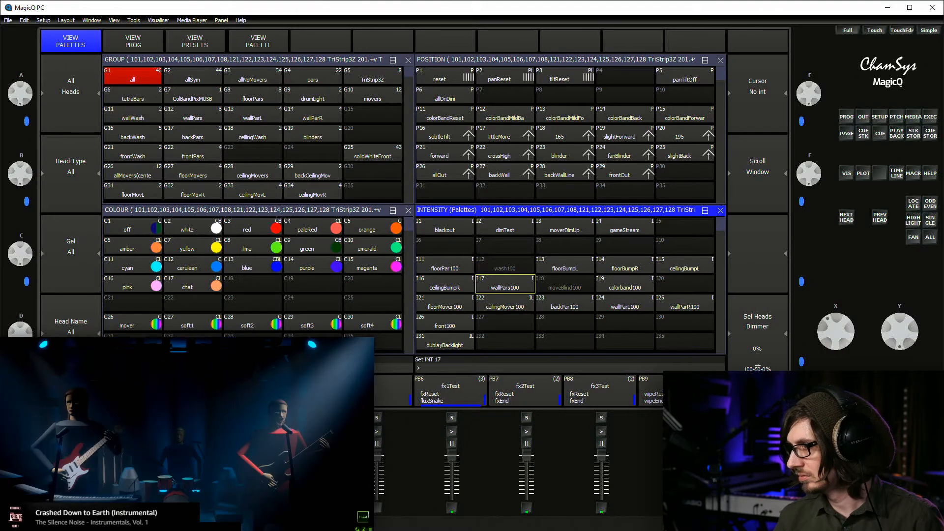
key(alt+g)
key(alt+r)
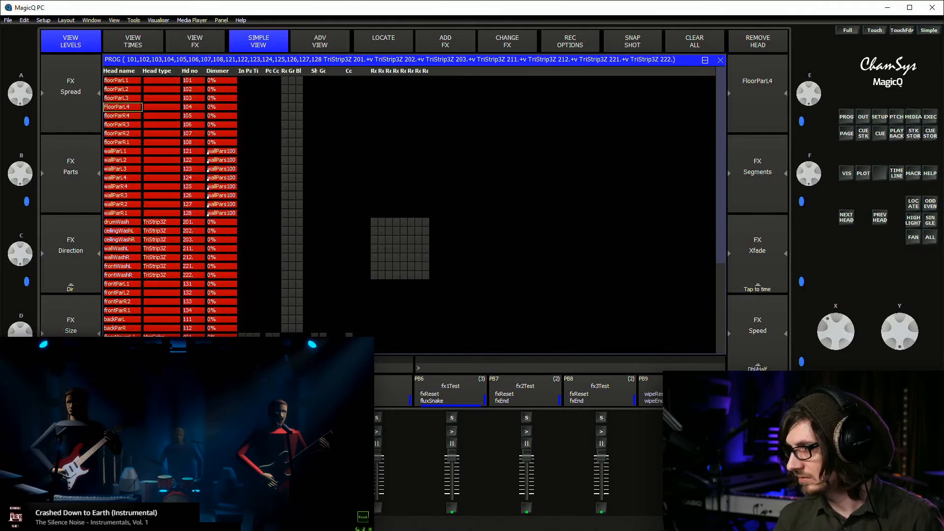
click(122, 142)
scroll(408, 207, down, 7)
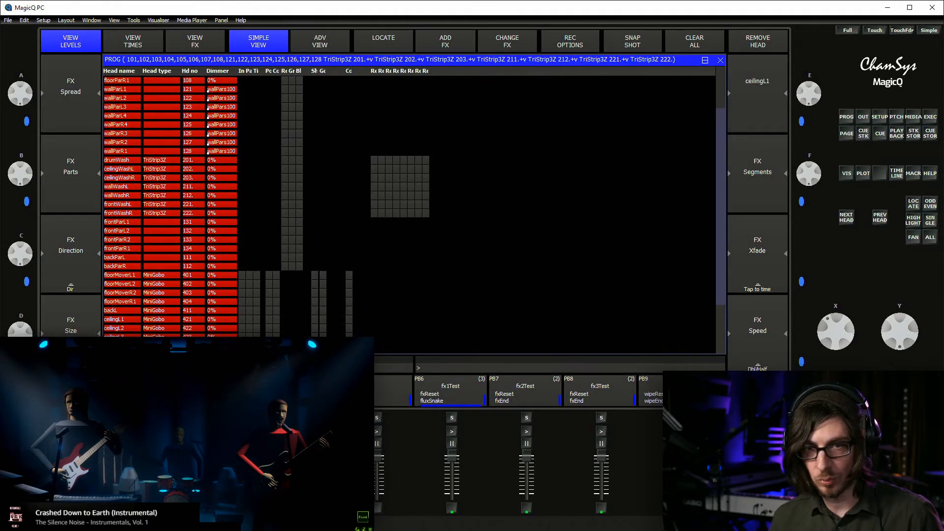
click(122, 187)
scroll(408, 207, up, 7)
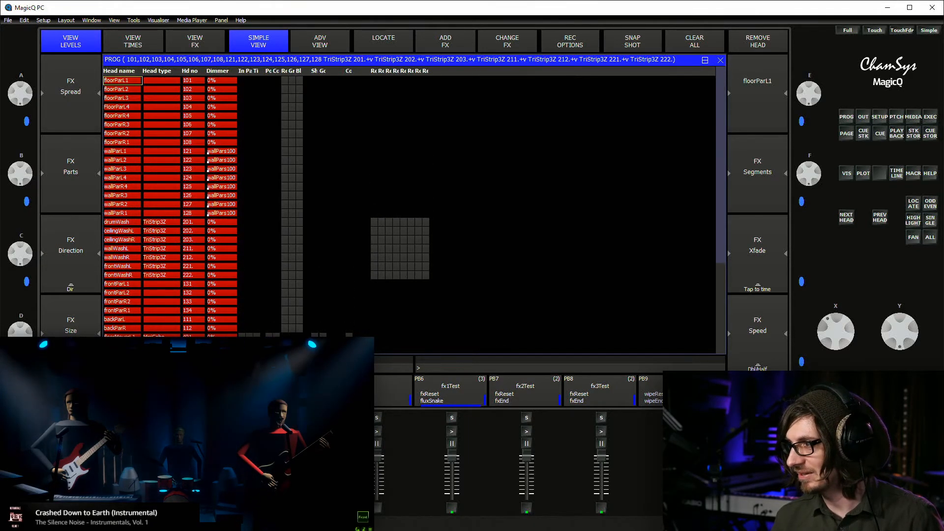
Re-record the wallPars100 intensity palette with all heads included, and clear the programmer
key(ctrl+1)
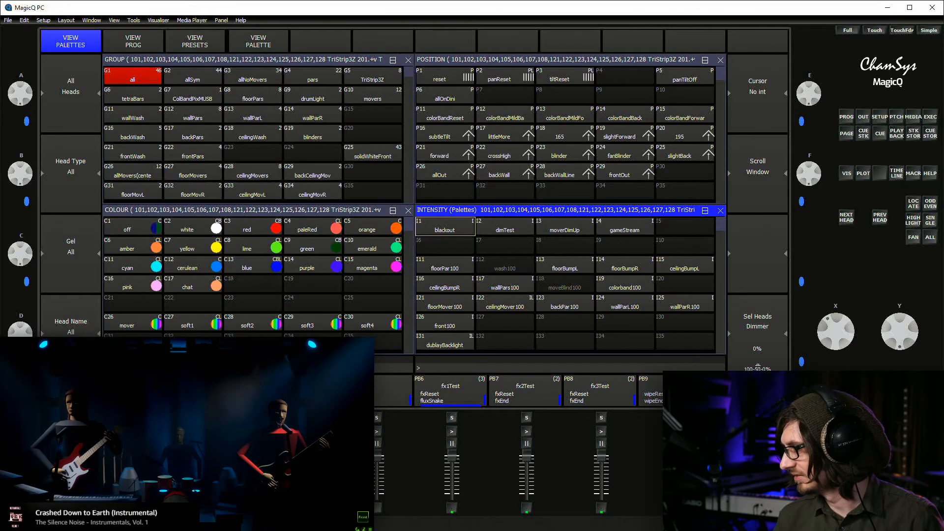
key(ctrl+u)
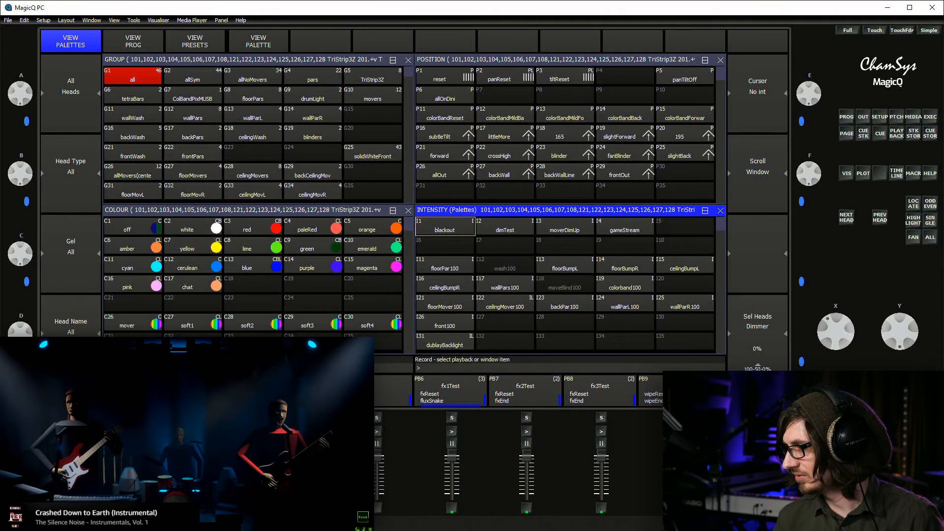
click(505, 284)
key(Return)
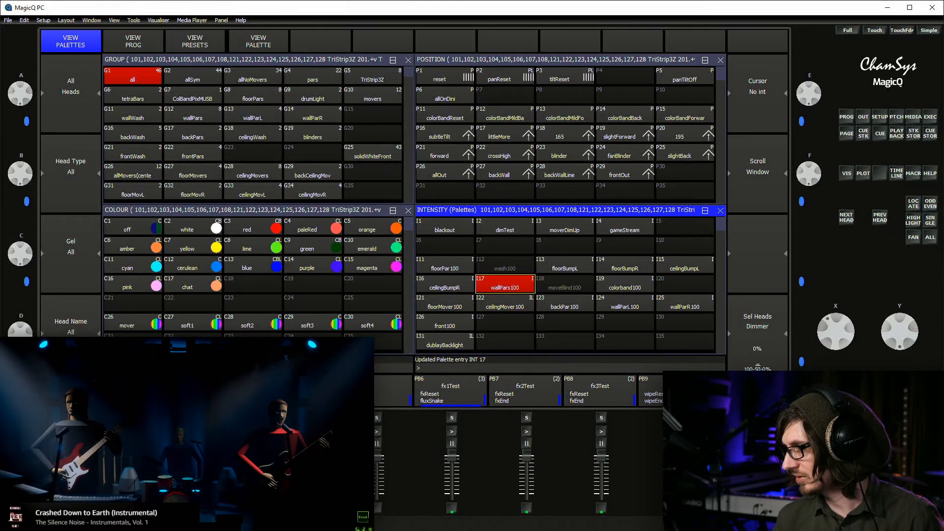
key(ctrl+BackSpace)
Copy the wallPars100 intensity palette to the empty button beside dublayBacklight on the dimmers page
key(ctrl+c)
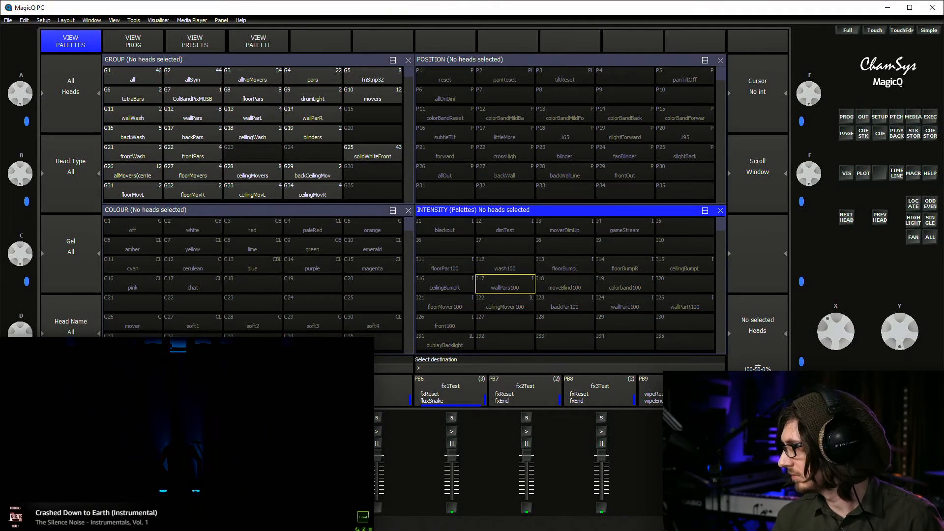
key(alt+e)
click(238, 109)
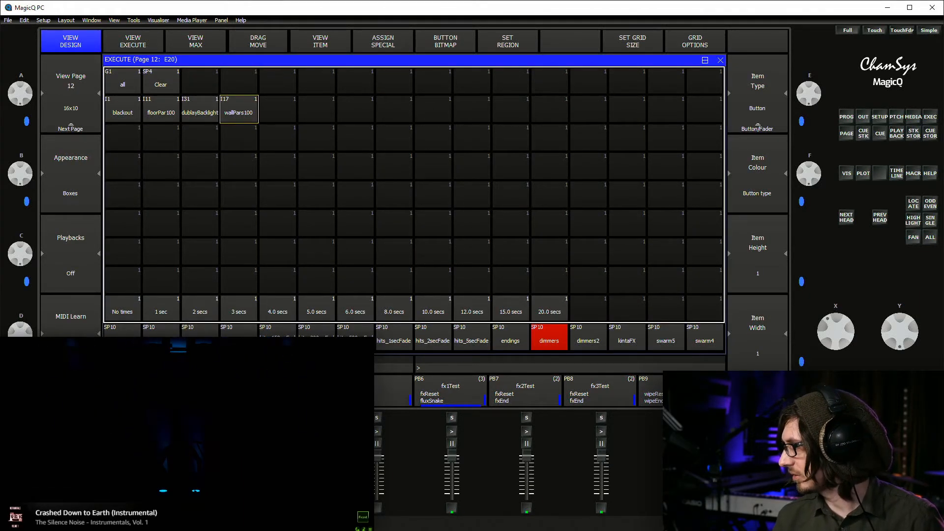
Swap the wallPars100 and dublayBacklight buttons so wallPars100 sits directly after floorPar100 in the second row
key(ctrl+m)
click(200, 138)
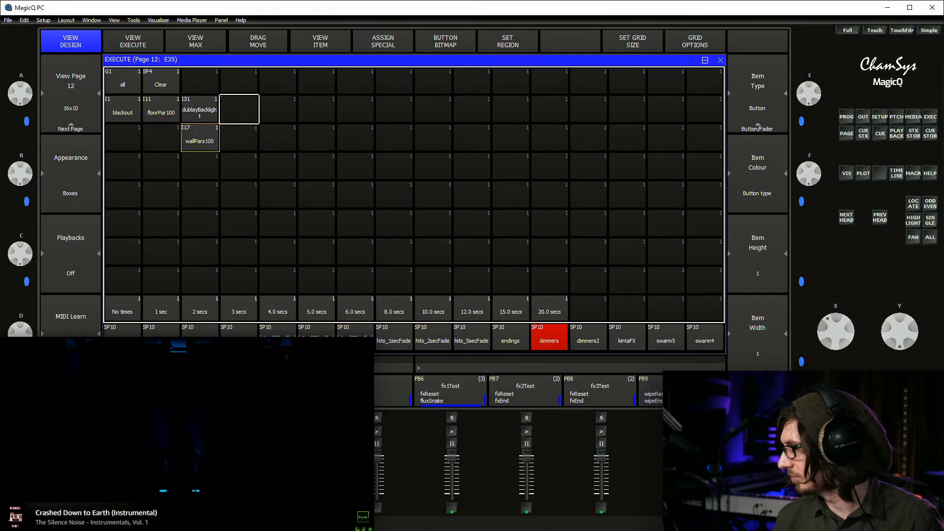
key(ctrl+m)
click(200, 109)
click(239, 109)
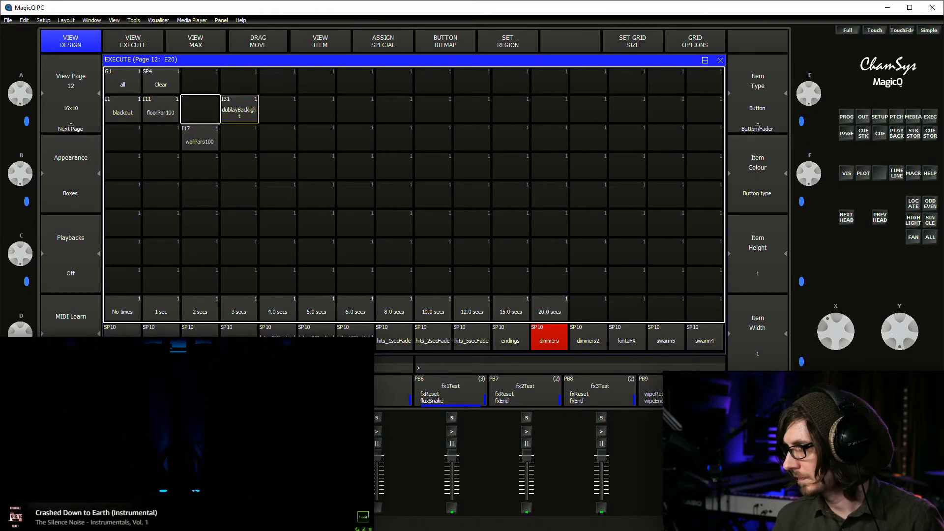
key(ctrl+m)
click(200, 138)
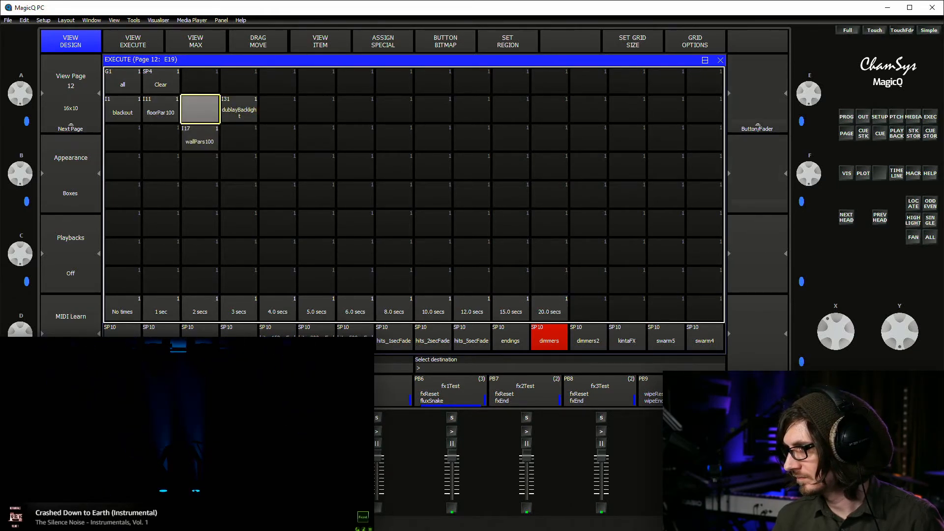
click(200, 110)
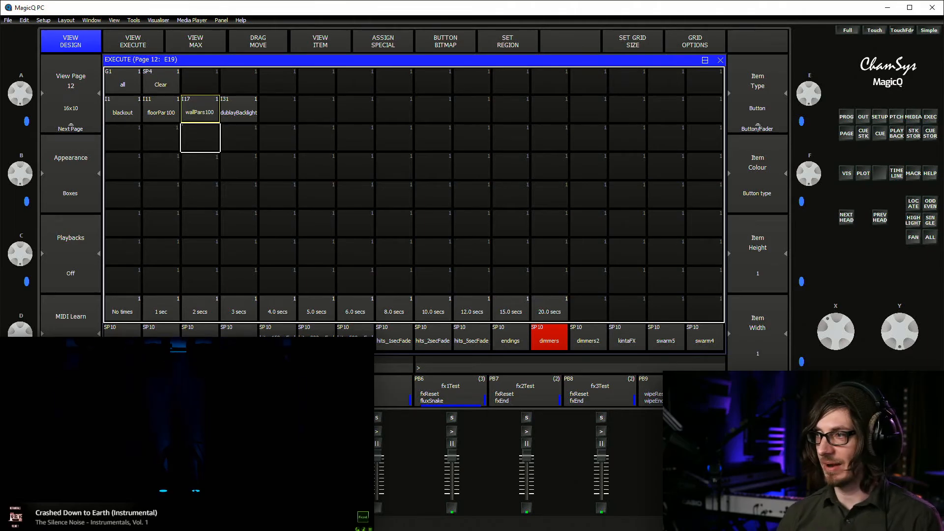
Set the empty first-row buttons beside Clear as a separate region from the palette buttons on the dimmers page
drag(123, 81, 705, 308)
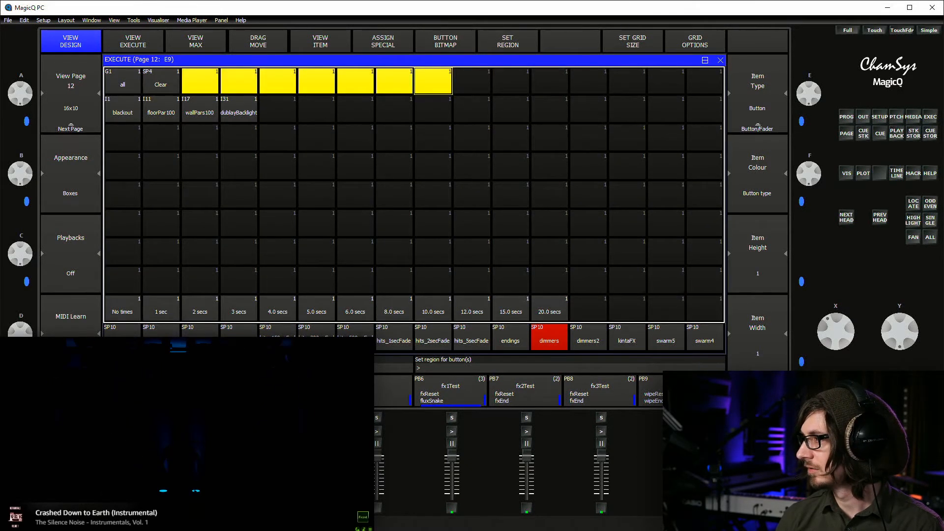
click(317, 138)
Test switching among floorPar100, wallPars100 and dublayBacklight on the dimmers page, using blackout between looks
click(123, 110)
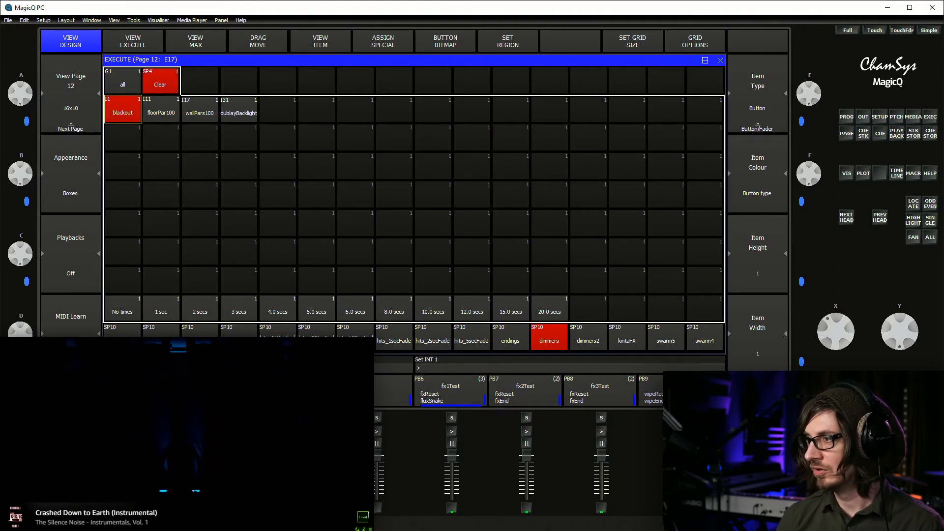
click(123, 81)
click(160, 111)
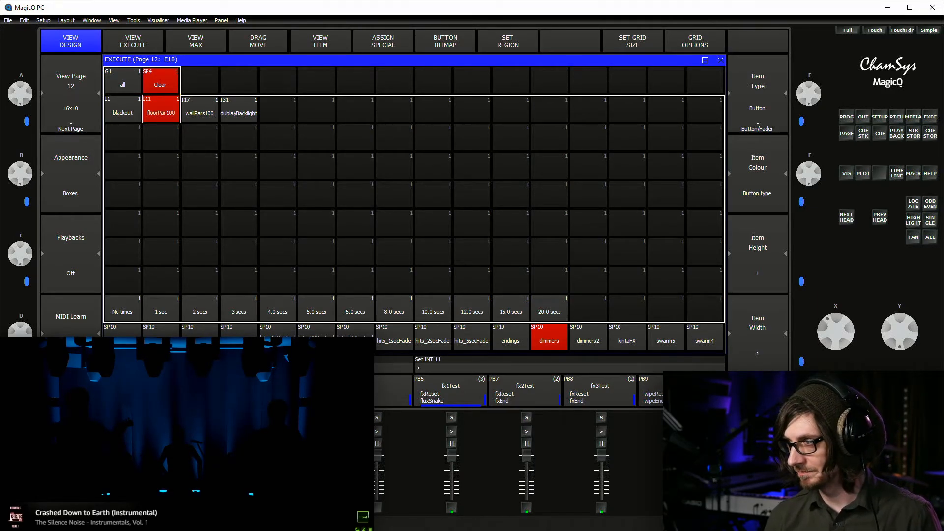
click(123, 111)
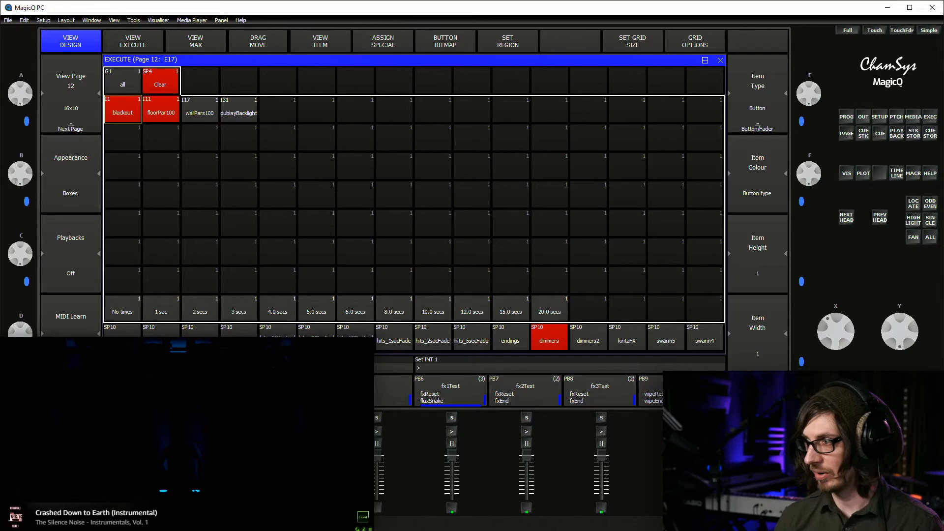
click(239, 110)
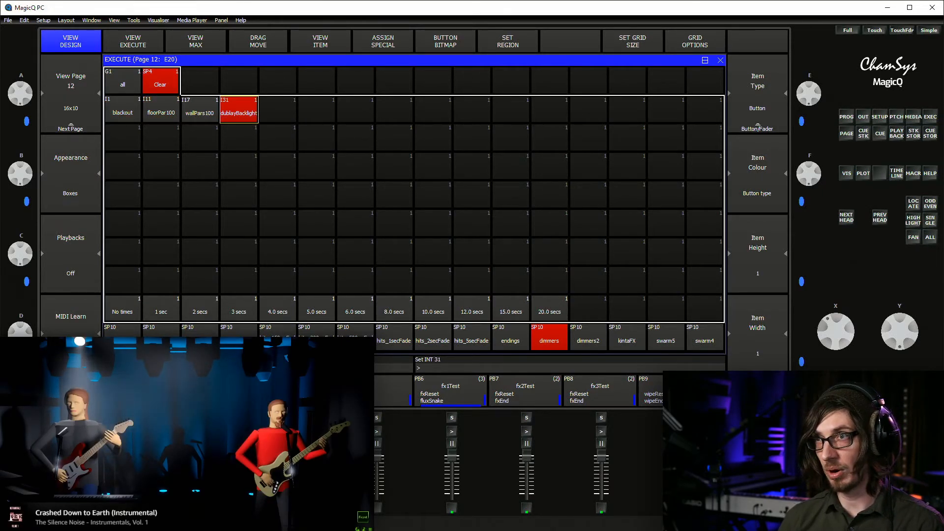
click(123, 111)
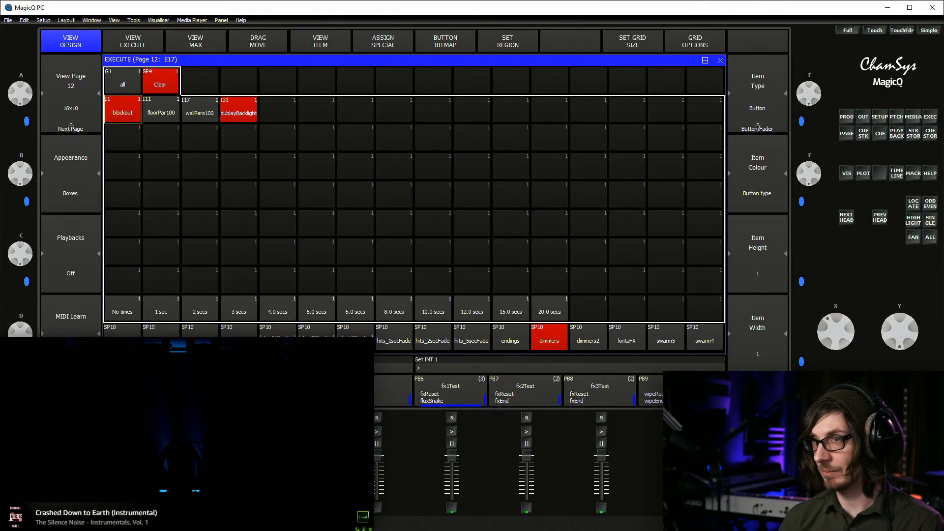
click(200, 111)
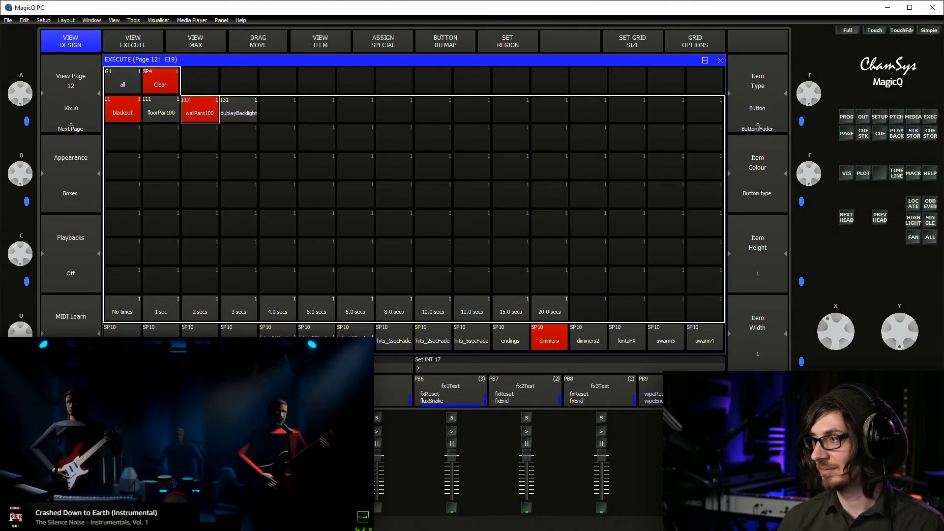
click(239, 110)
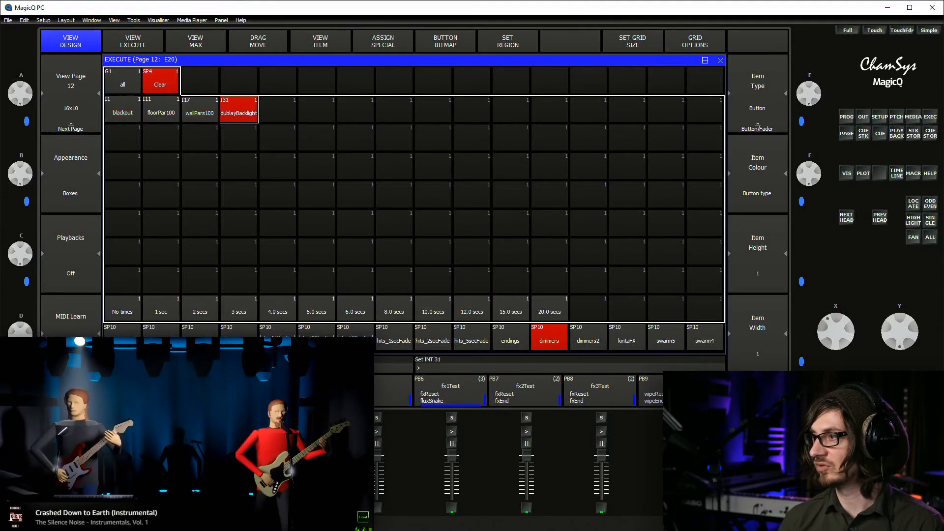
Preview wallPars100, dublayBacklight and blackout fading into one another with the 4.0 secs time active
click(200, 110)
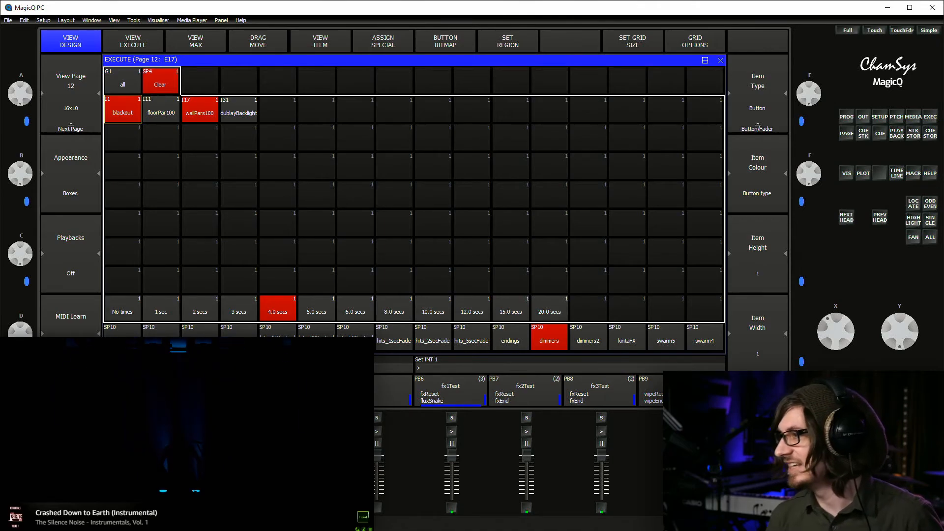
click(239, 110)
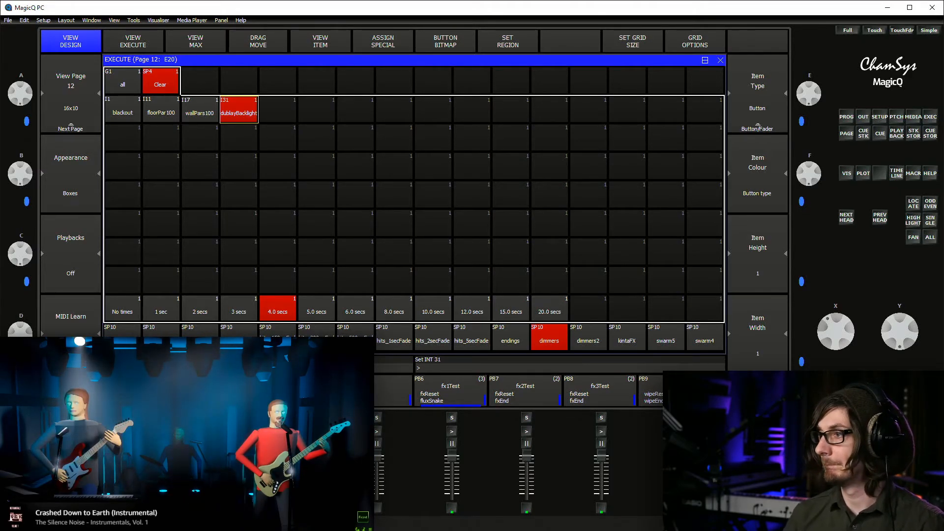
click(123, 109)
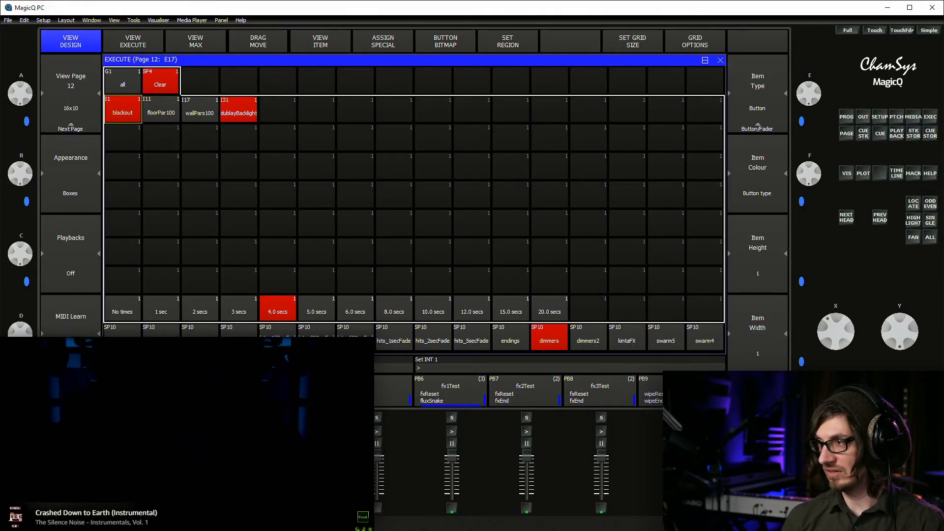
Fade in dublayBacklight, check the heads' dimmer levels in the programmer, and clear the programmer
click(239, 110)
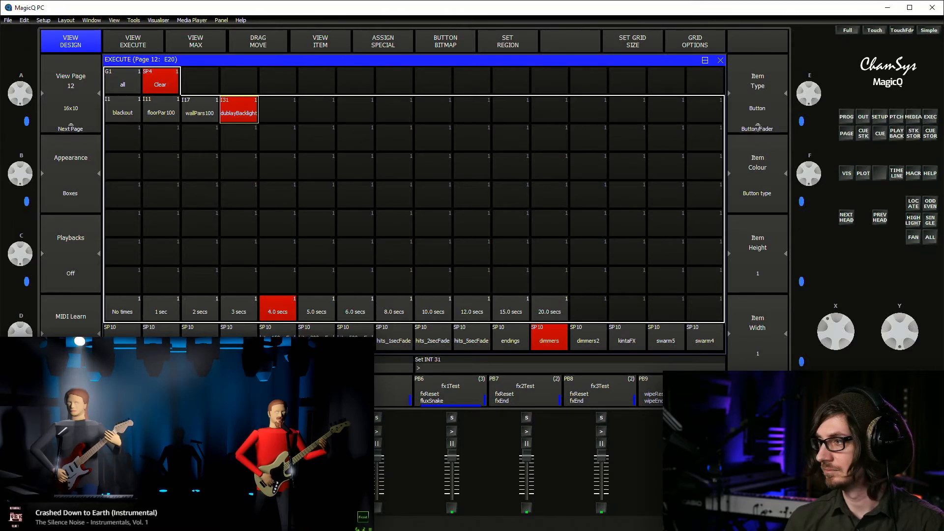
key(ctrl+BackSpace)
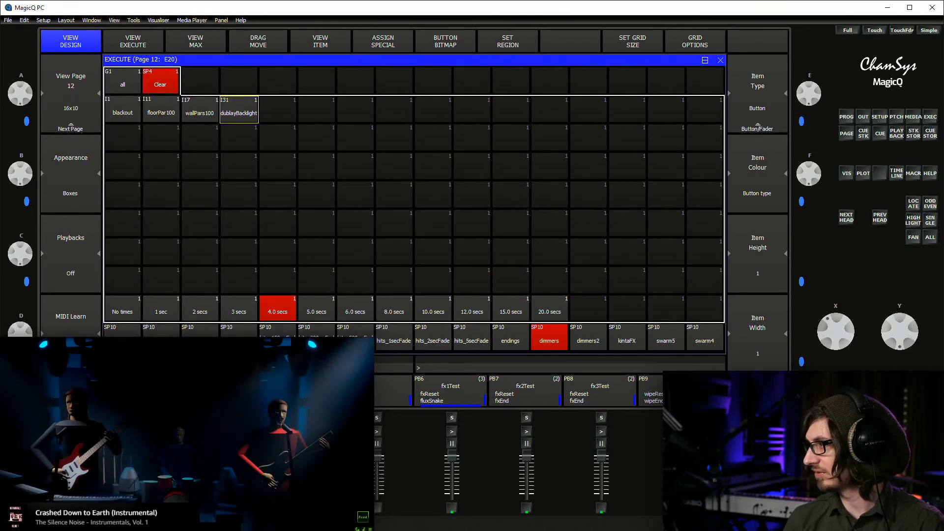
key(alt+p)
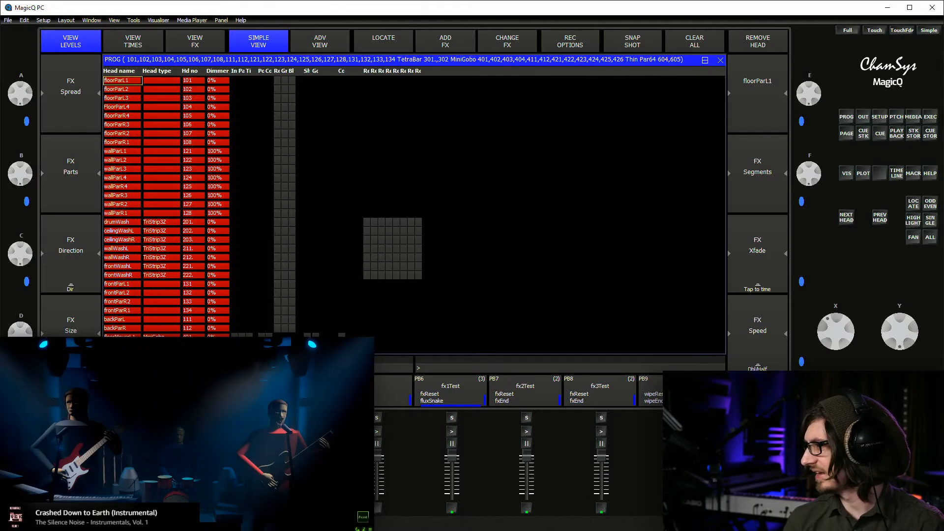
key(shift+BackSpace)
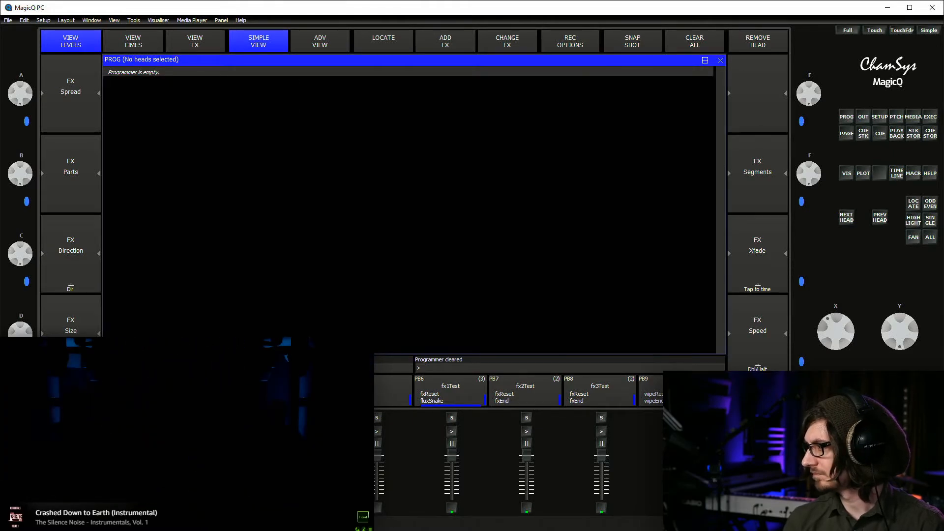
Preview wallPars100, floorPar100 and dublayBacklight fading into one another on the dimmers page at 4.0 secs
key(alt+e)
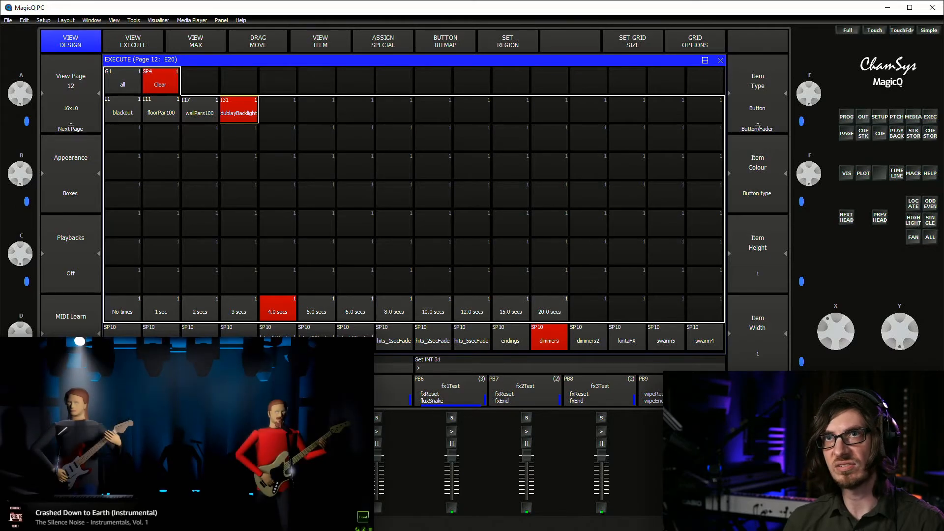
click(199, 109)
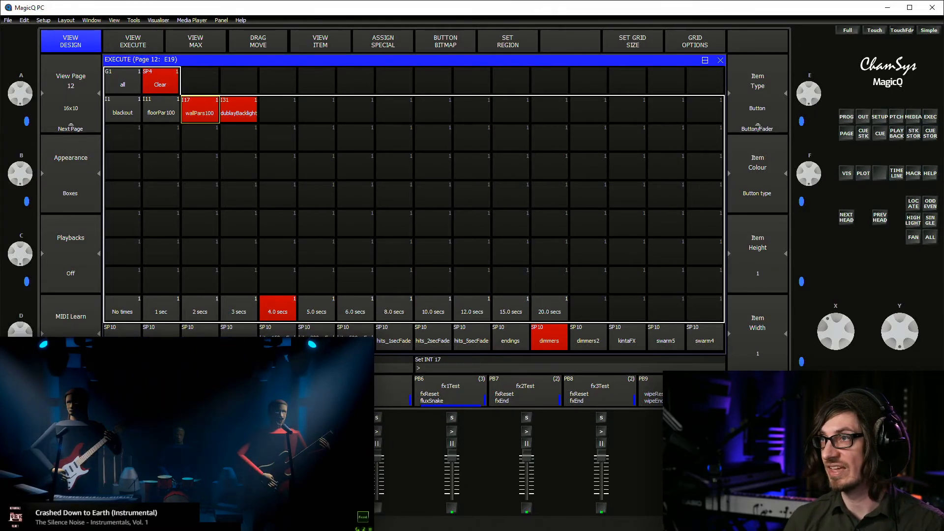
click(161, 112)
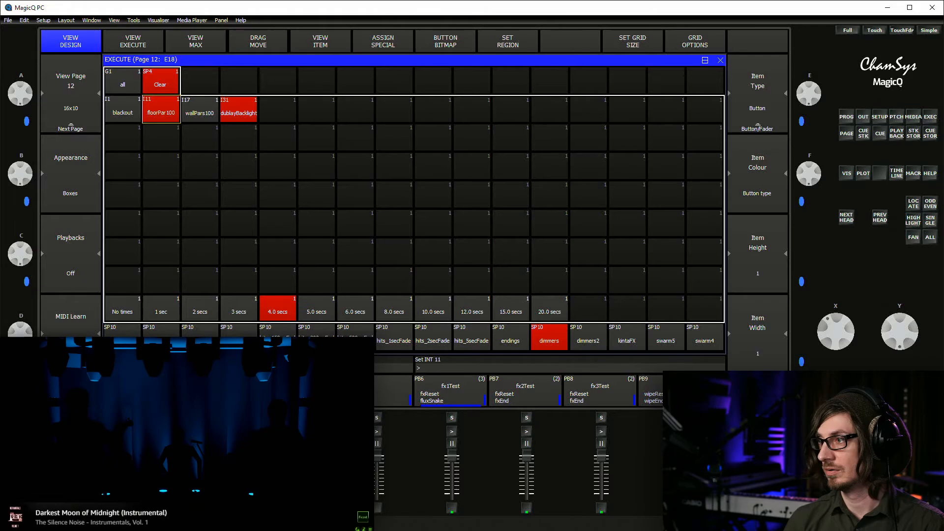
click(239, 113)
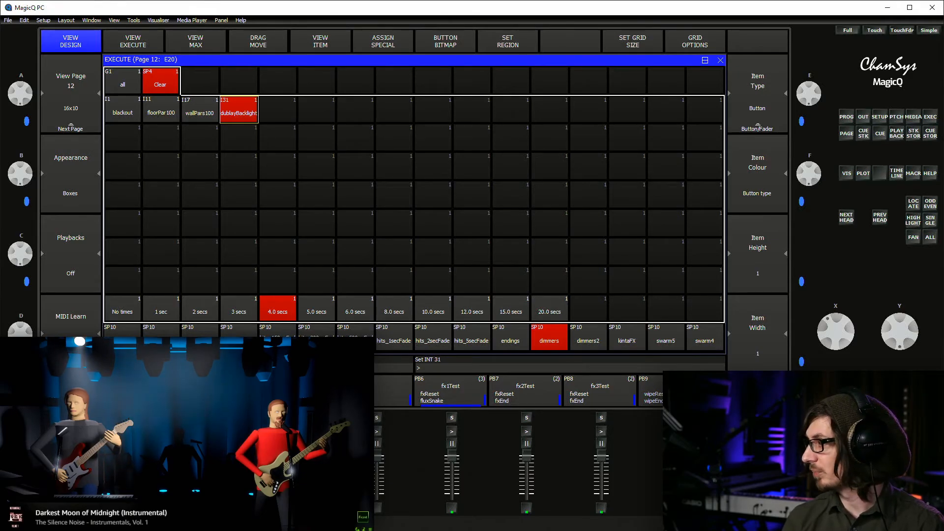
Clear the programmer and activate No times on the dimmers page
key(Escape)
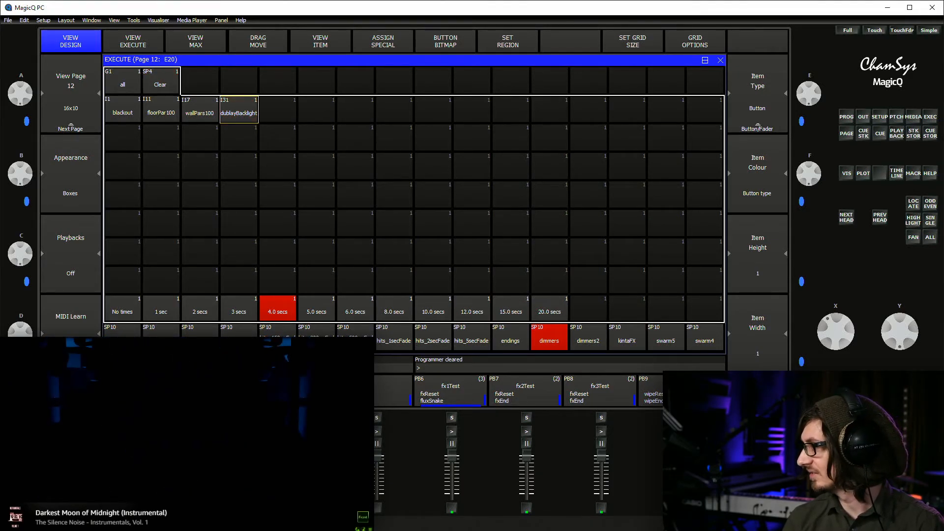
click(122, 309)
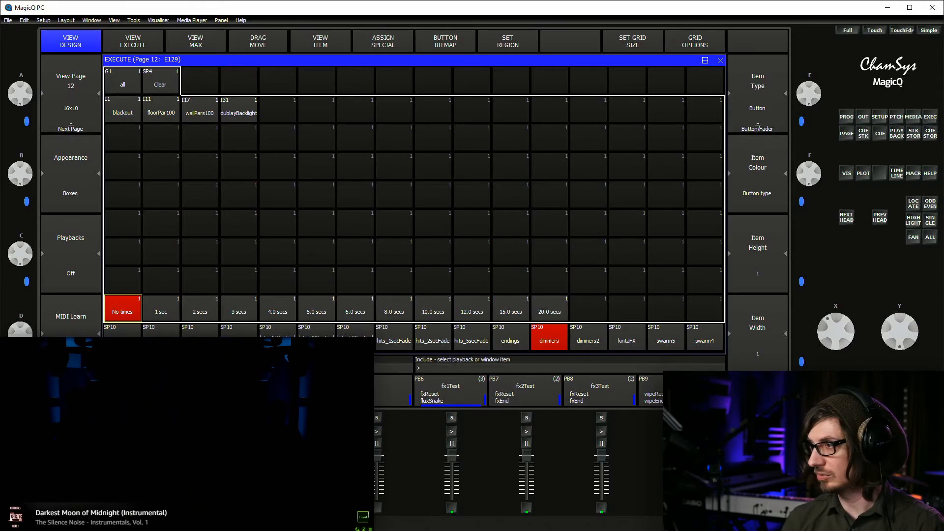
click(239, 113)
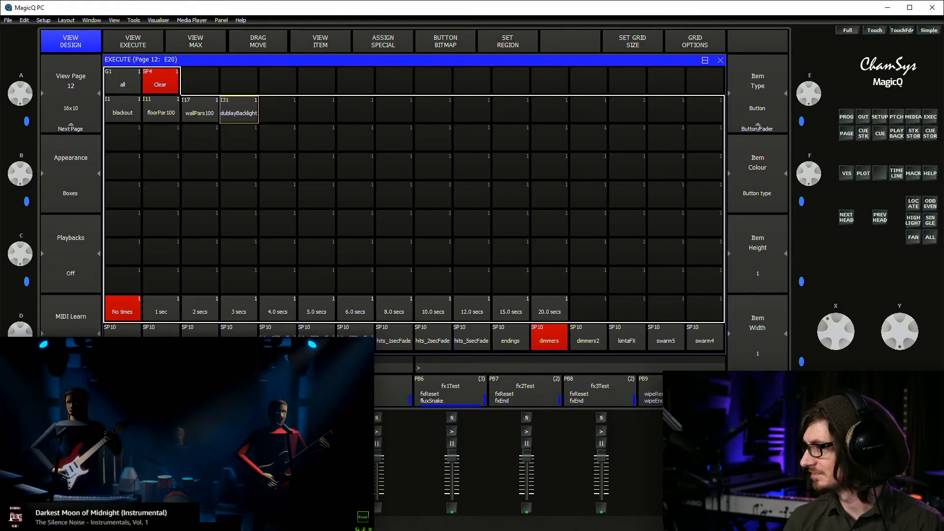
click(199, 113)
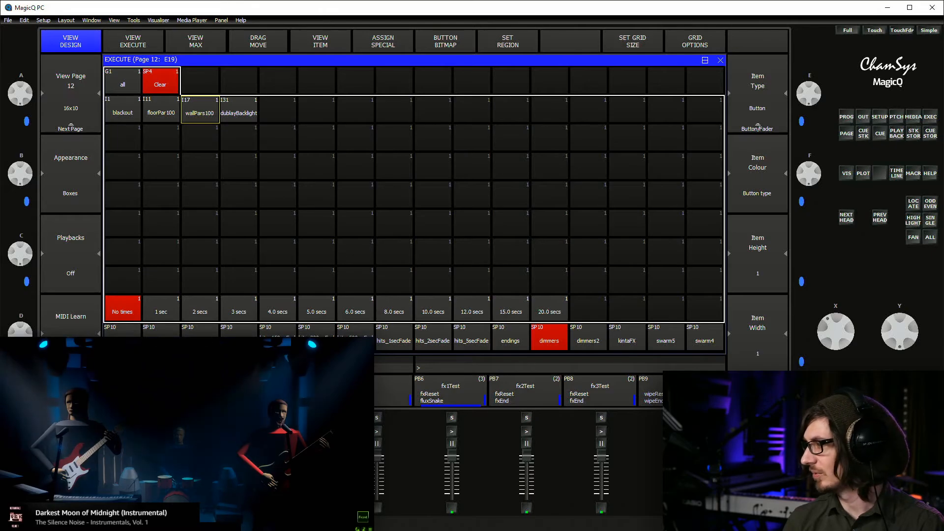
key(ctrl+BackSpace)
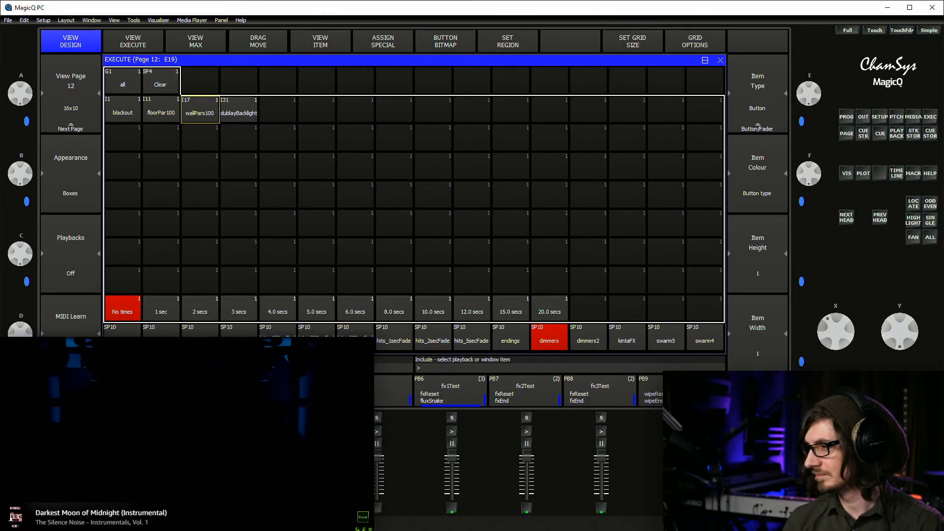
click(239, 112)
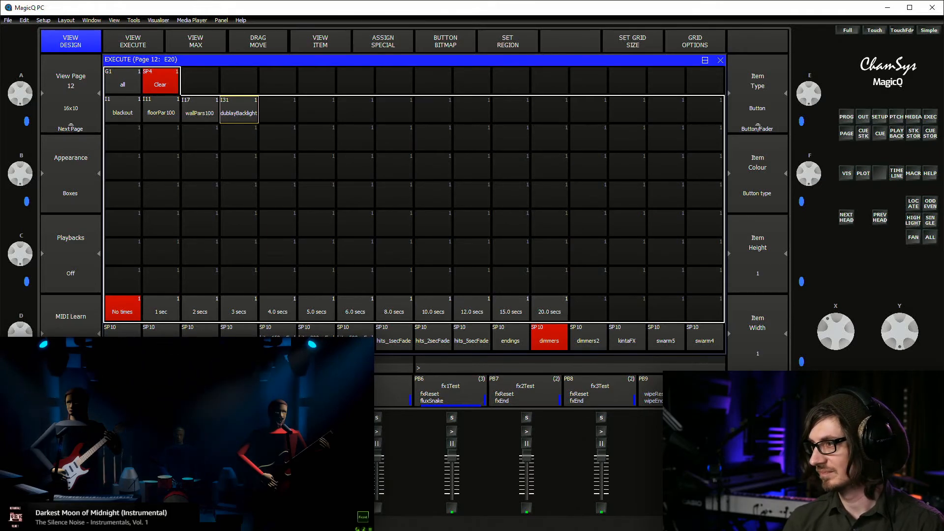
click(160, 84)
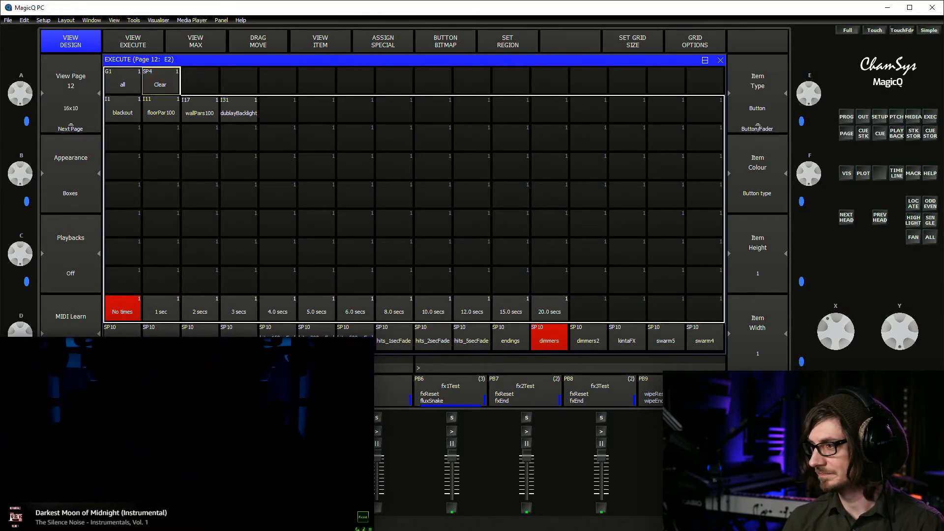
Clear the programmer, select the all group and include the dublayBacklight intensity palette
key(alt+p)
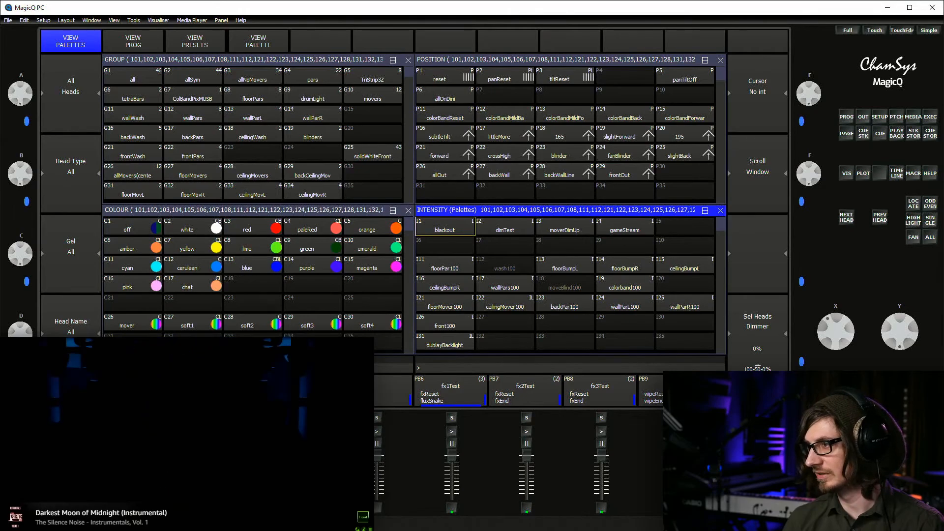
click(132, 76)
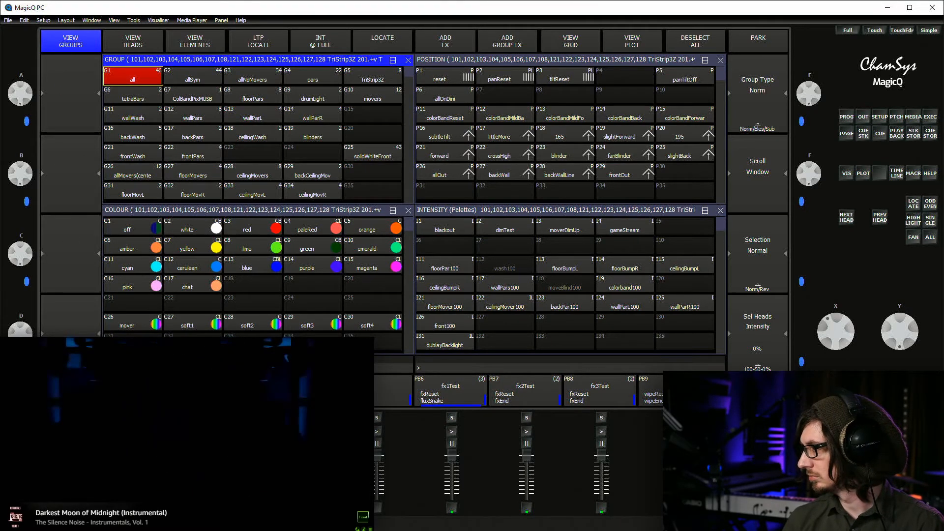
key(ctrl+BackSpace)
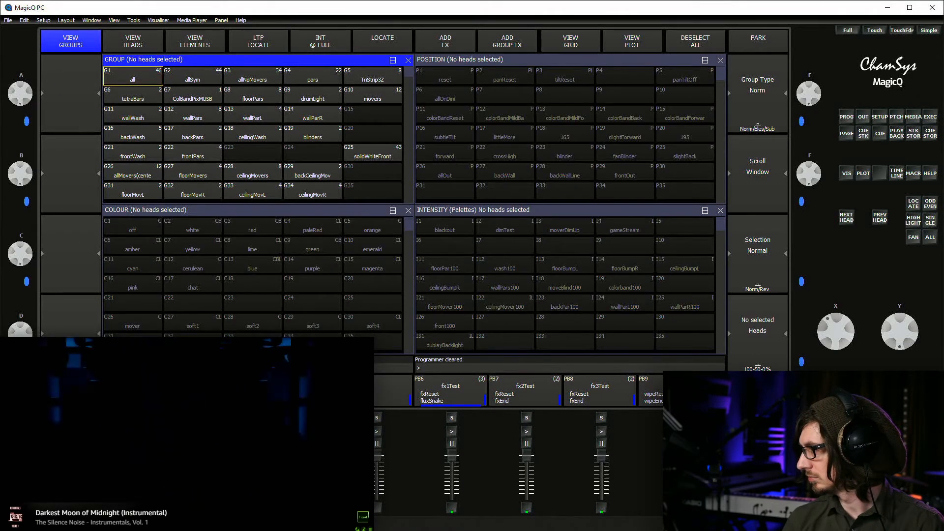
key(ctrl+i)
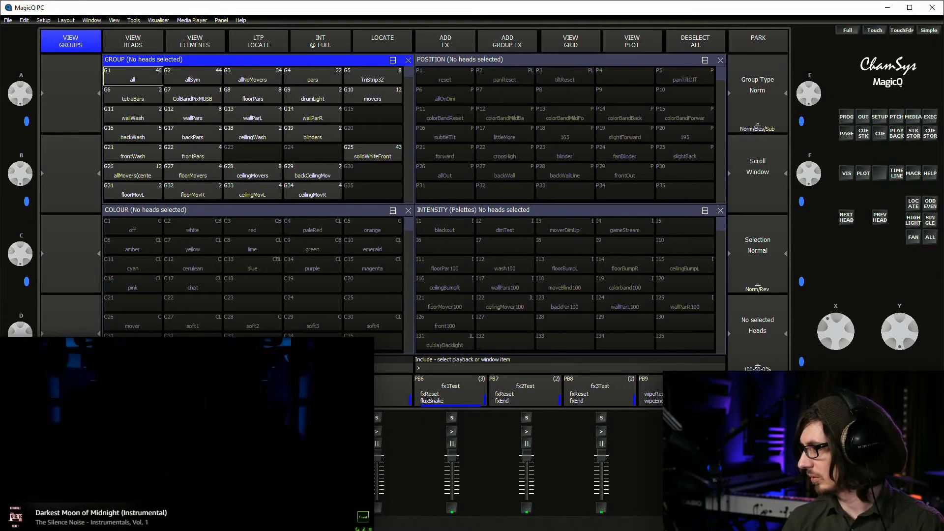
click(133, 76)
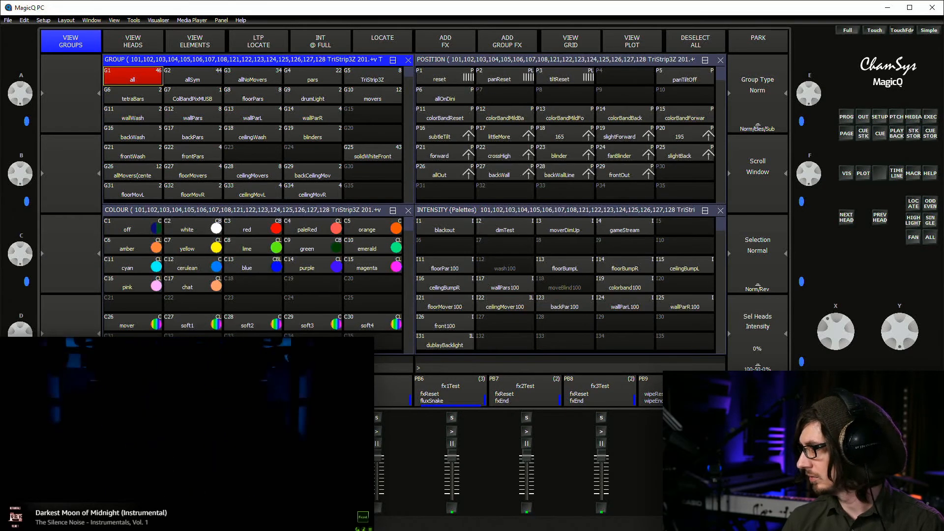
key(ctrl+i)
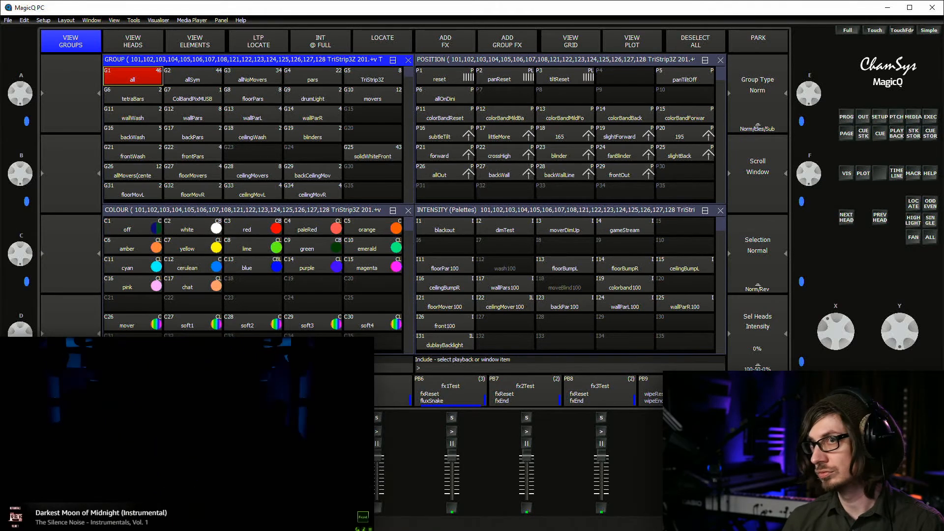
click(445, 341)
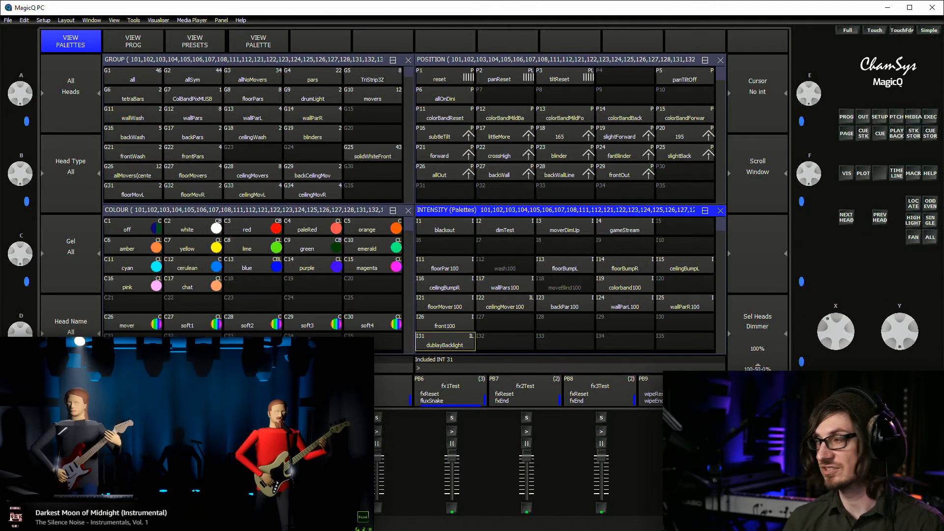
Check the front pars' dimmer levels in the programmer and set the frontPars group's intensity to 0%
key(alt+p)
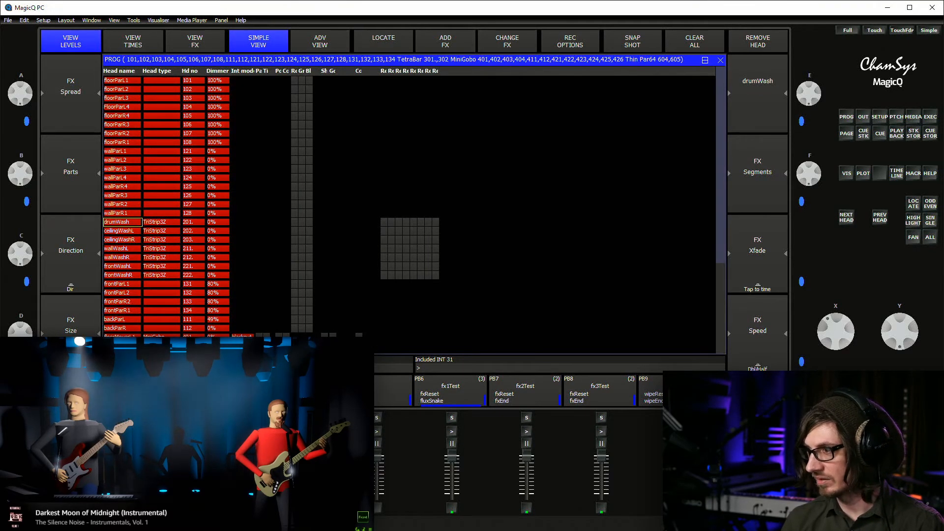
click(219, 284)
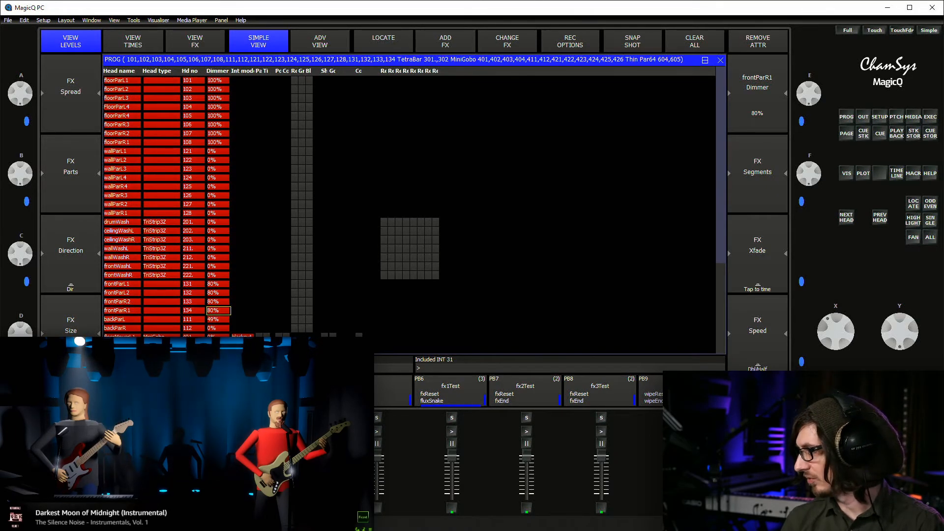
key(alt+i)
key(alt+g)
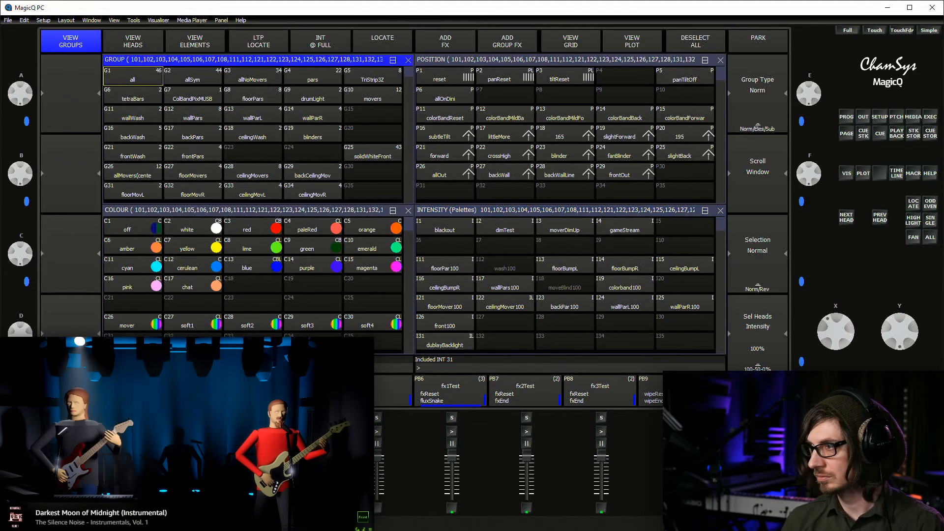
click(193, 152)
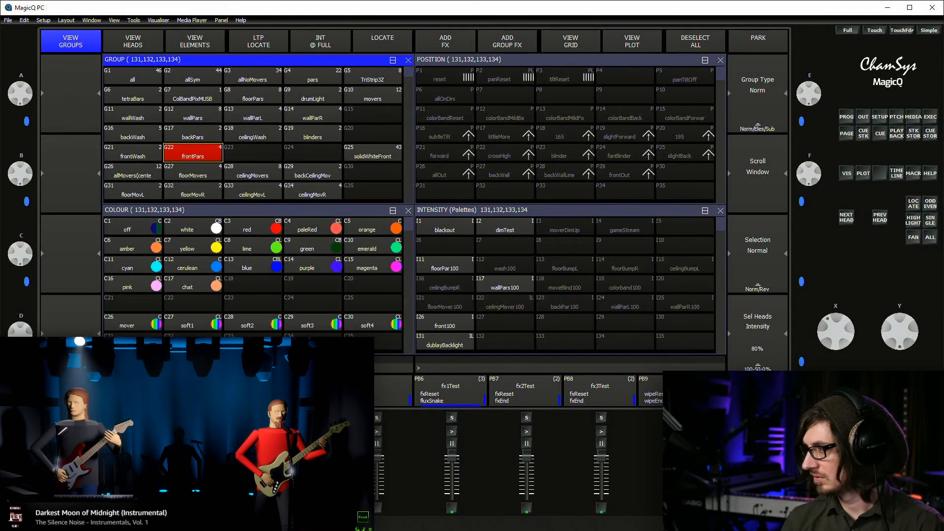
scroll(836, 331, down, 8)
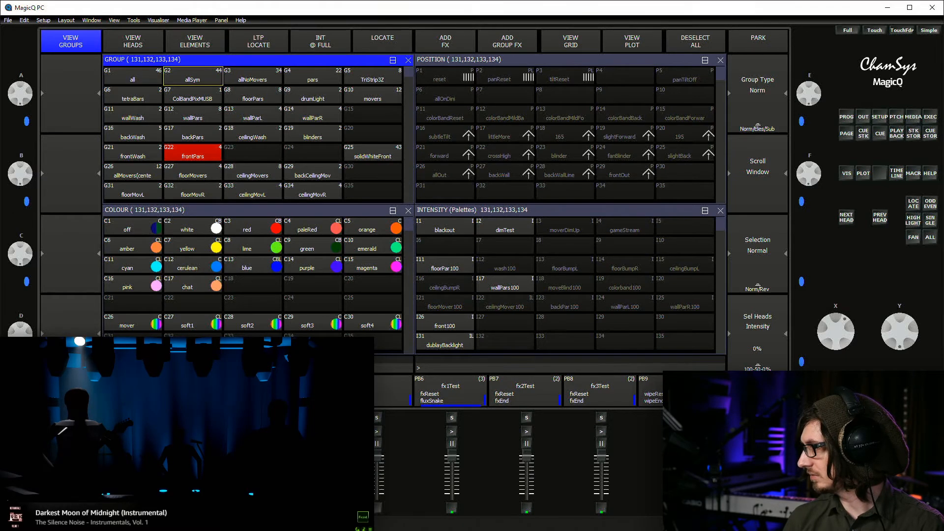
Re-record the dublayBacklight intensity palette with the all group selected, and clear the programmer
click(132, 76)
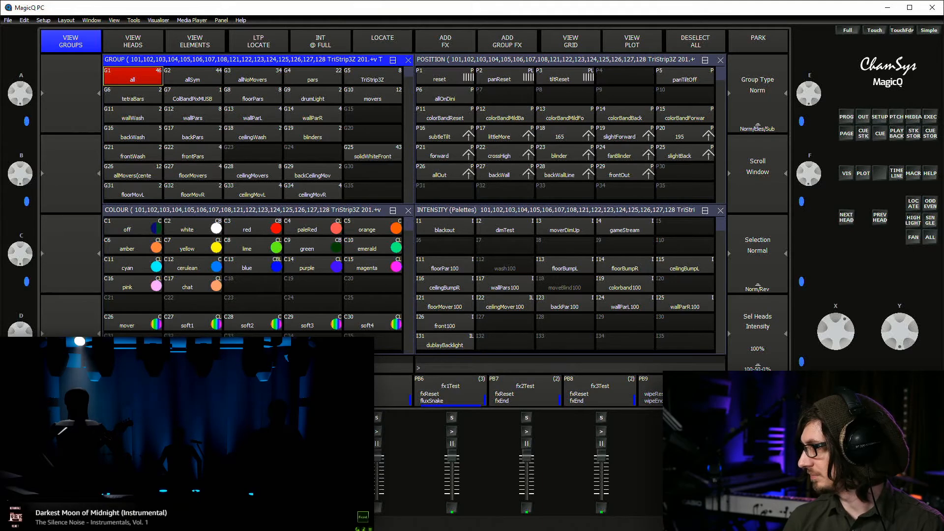
key(r)
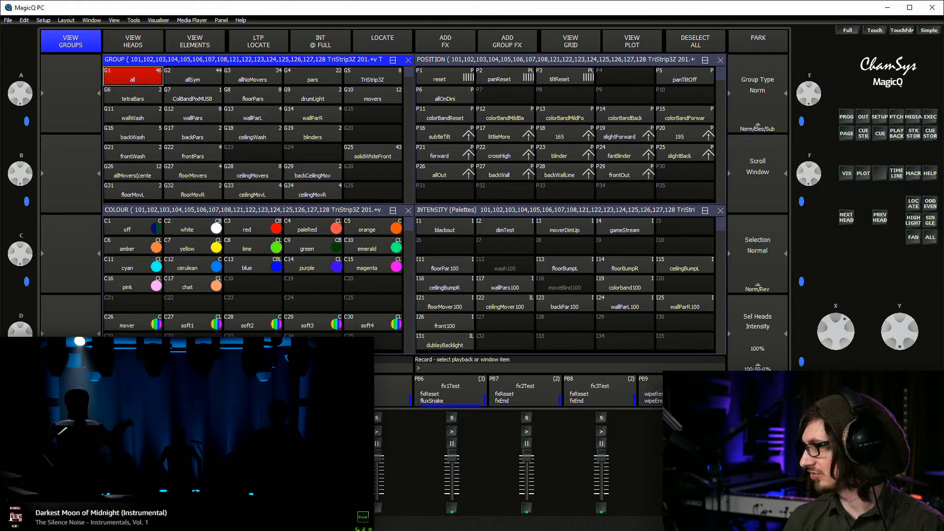
click(445, 341)
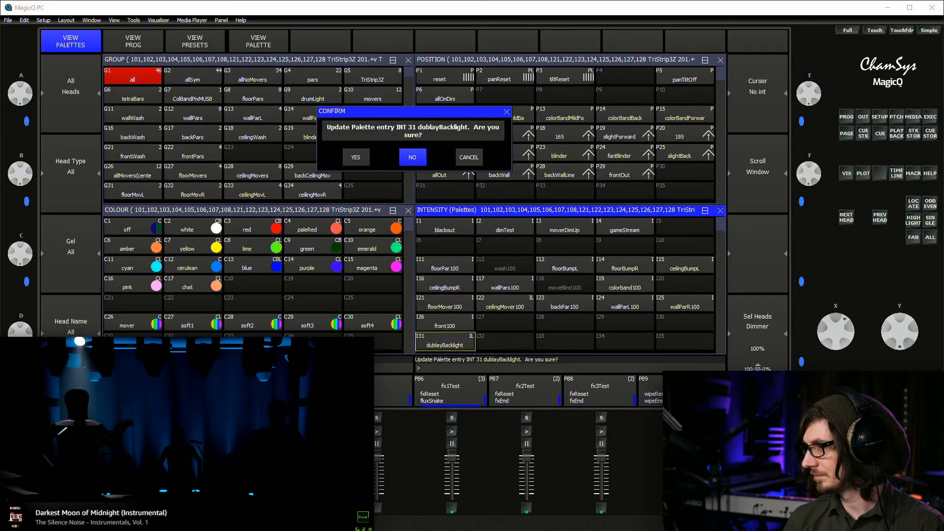
key(Return)
key(c)
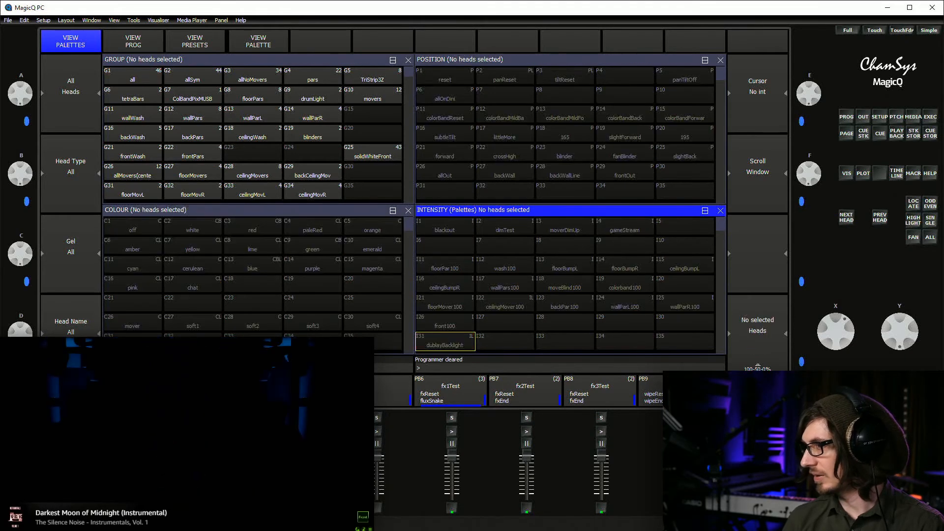
Test the updated dublayBacklight and blackout on the dimmers page, fading back into dublayBacklight with the 4.0 secs time
key(x)
click(239, 110)
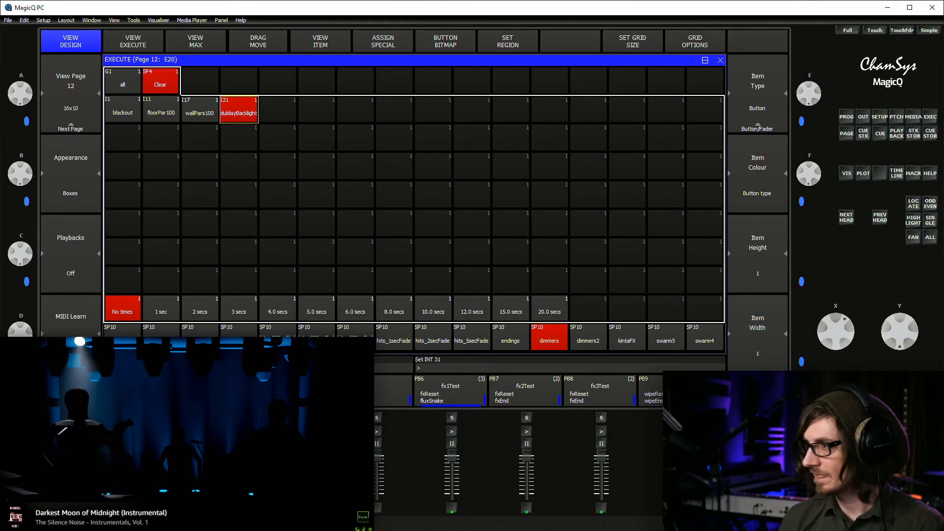
click(123, 110)
click(277, 308)
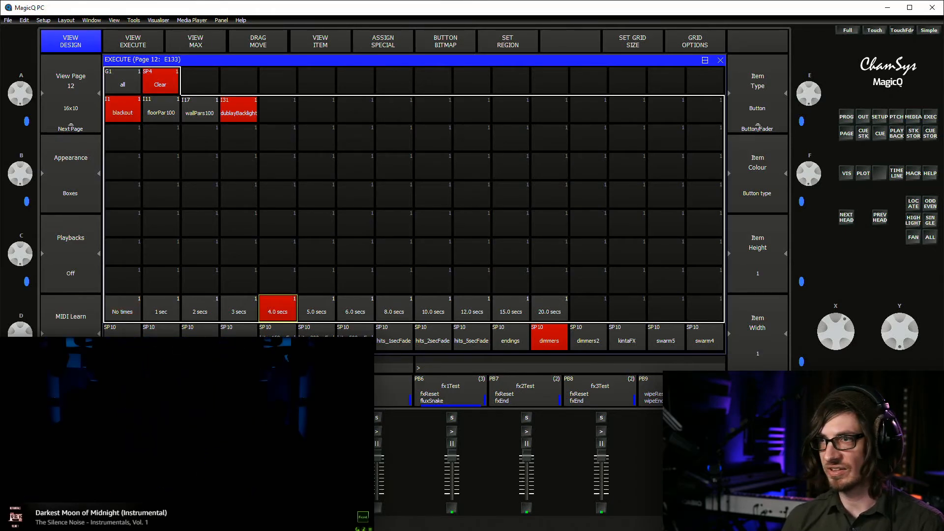
click(238, 109)
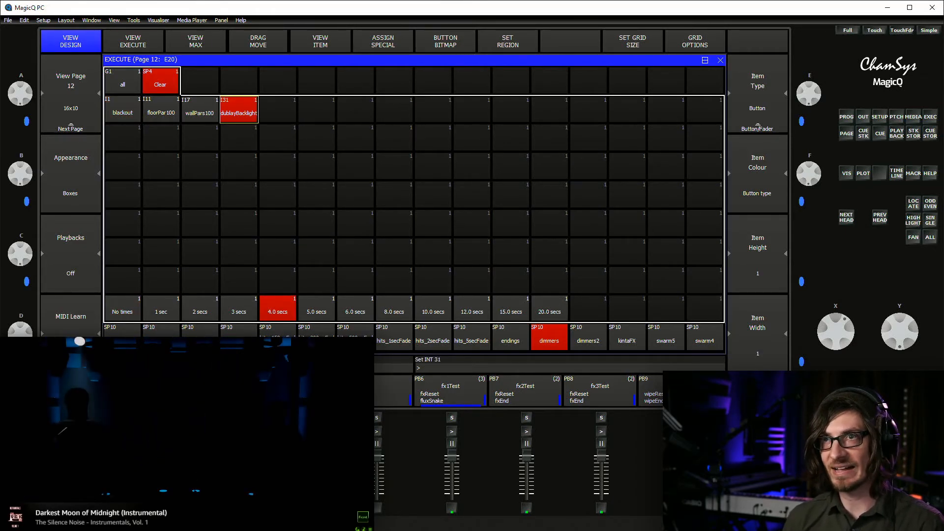
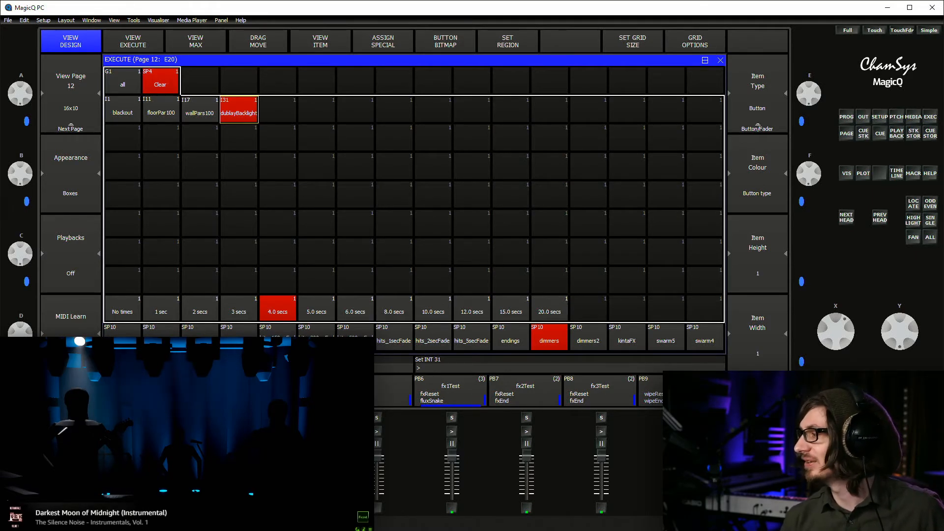
Open the palettes layout with a cleared programmer, select the all group and apply the dublayBacklight intensity palette
key(alt+1)
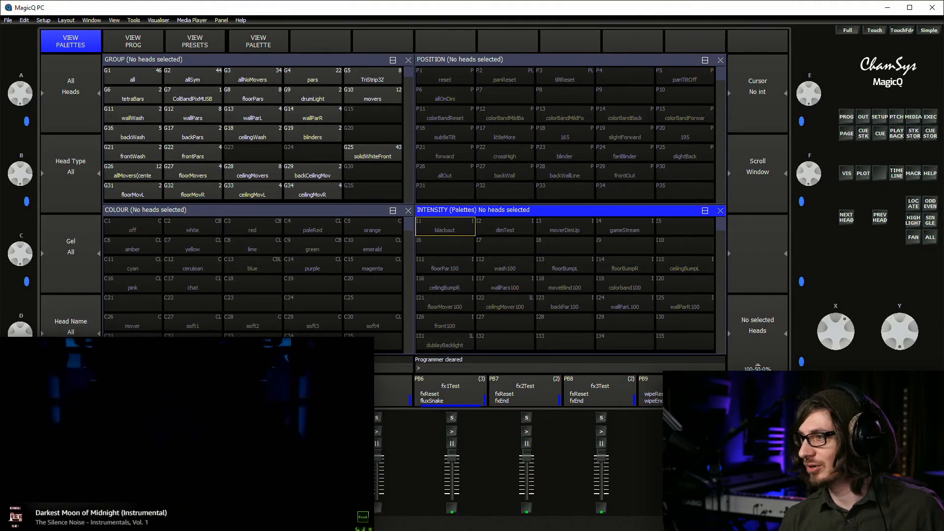
click(133, 76)
scroll(132, 96, down, 1)
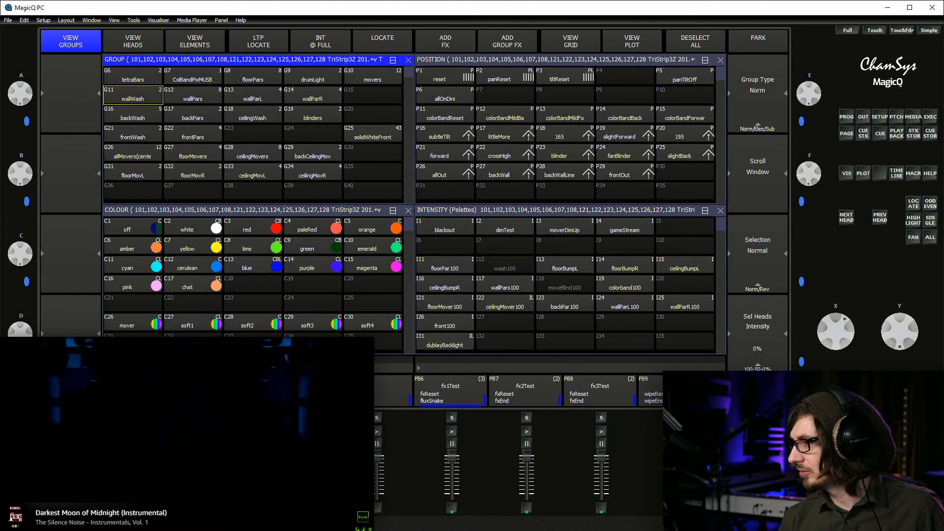
scroll(566, 280, down, 2)
click(445, 303)
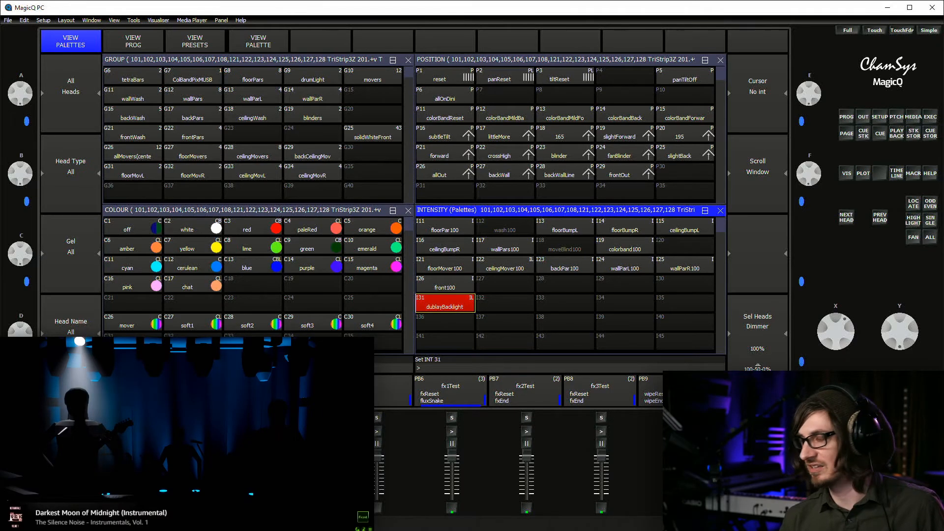
List the individual heads instead of groups and look through them for the back pars
click(246, 59)
click(133, 41)
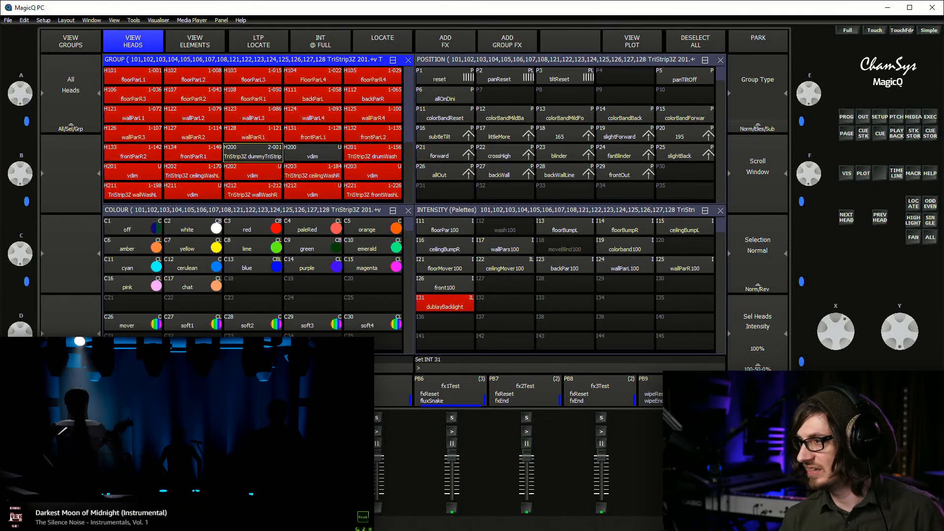
scroll(253, 130, down, 2)
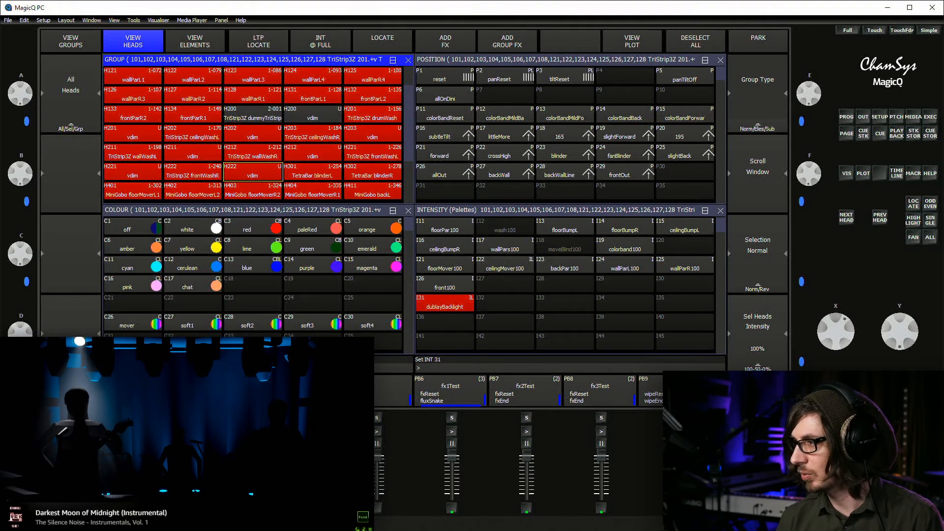
scroll(253, 133, down, 3)
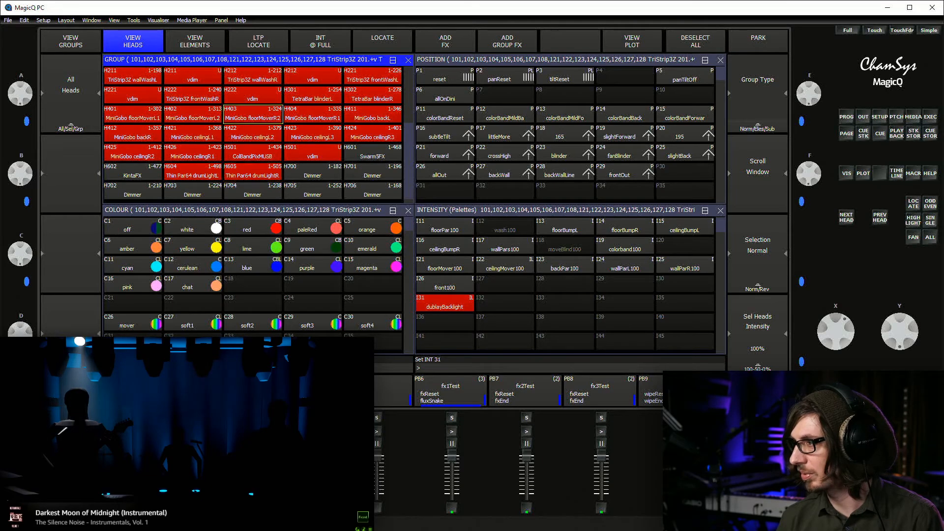
scroll(253, 133, up, 2)
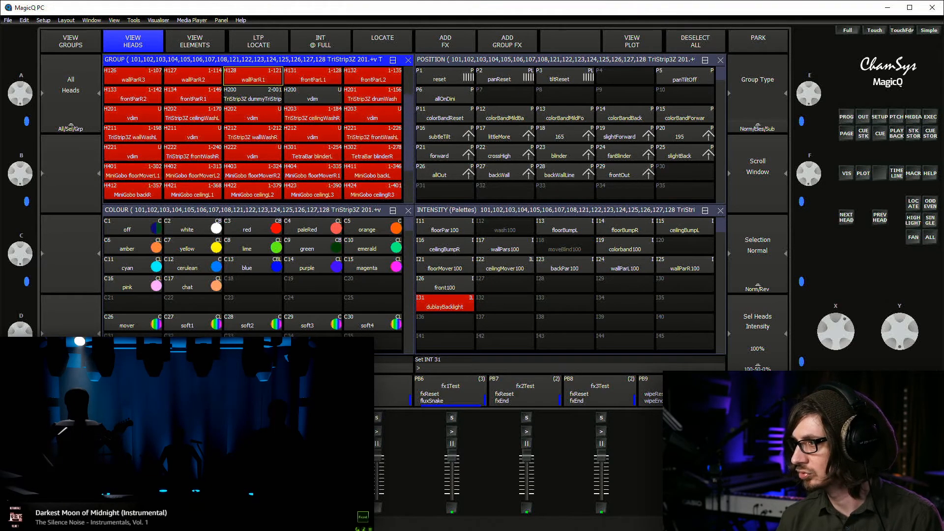
scroll(253, 132, up, 3)
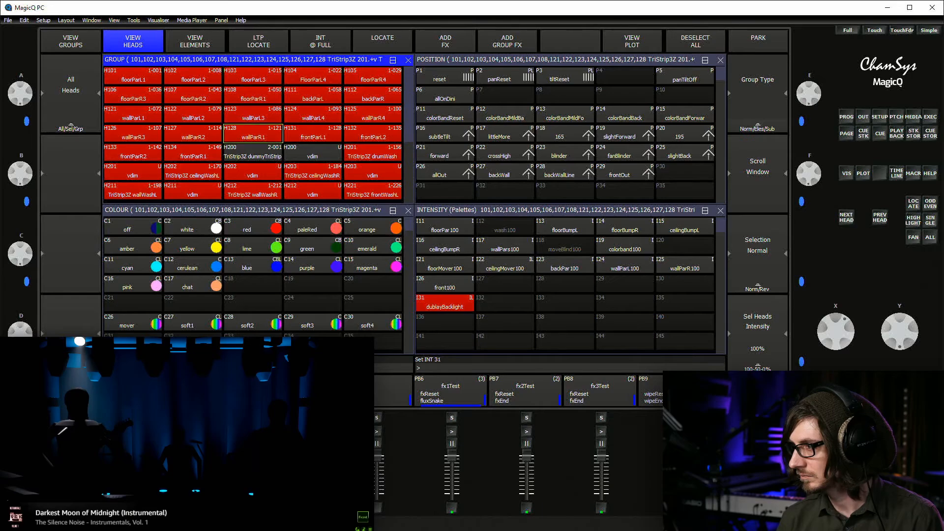
scroll(253, 172, down, 4)
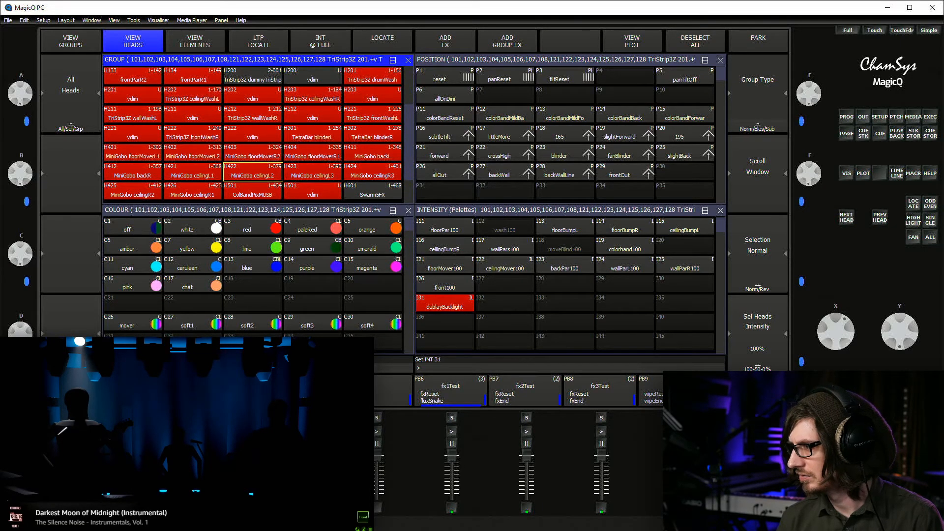
scroll(253, 172, down, 3)
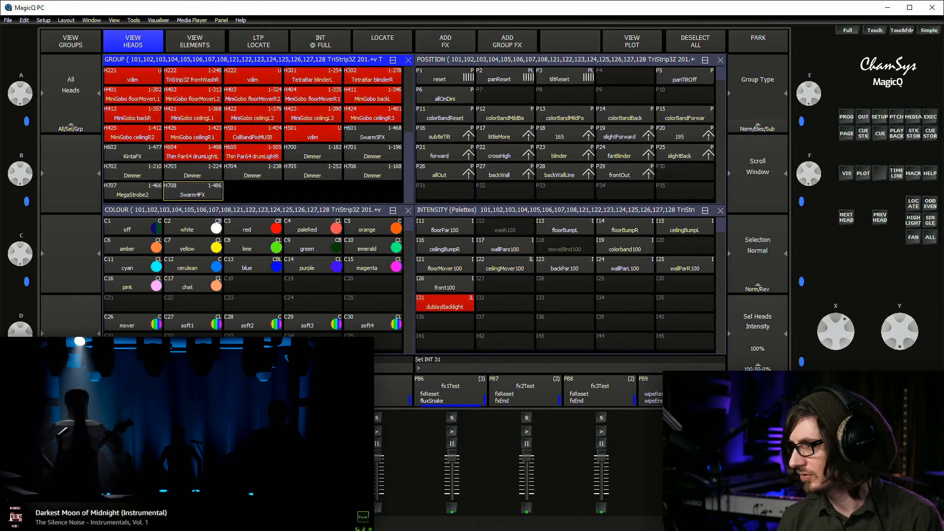
scroll(193, 77, up, 7)
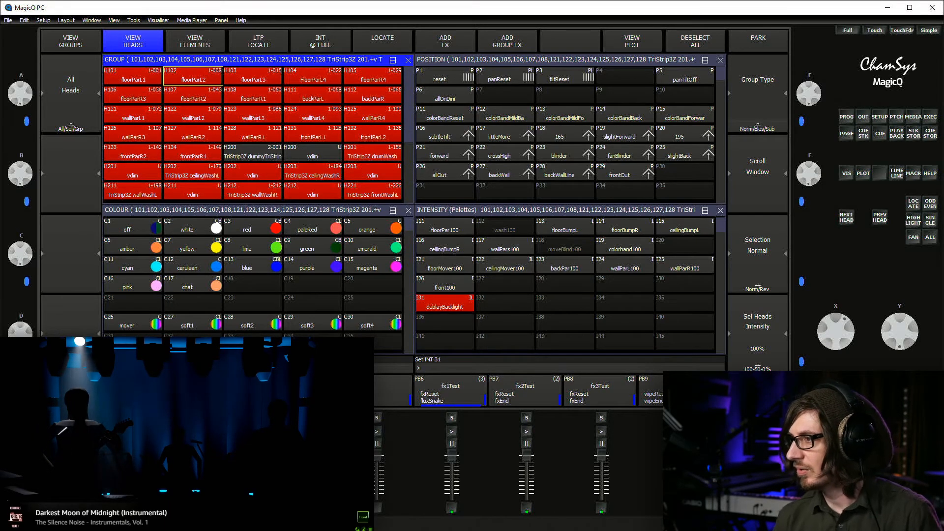
Set the backParL head's intensity to 0% and the backParR head's intensity to 70%
click(312, 94)
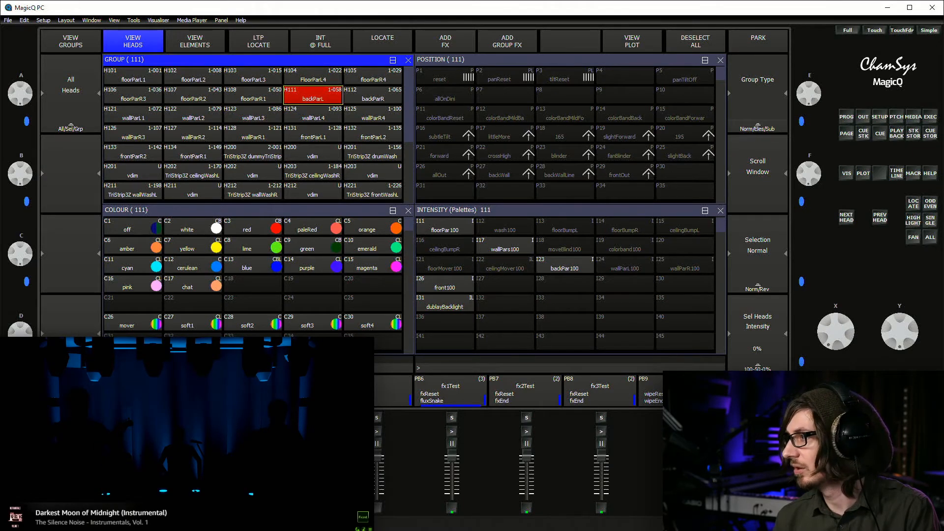
click(373, 95)
scroll(836, 331, up, 10)
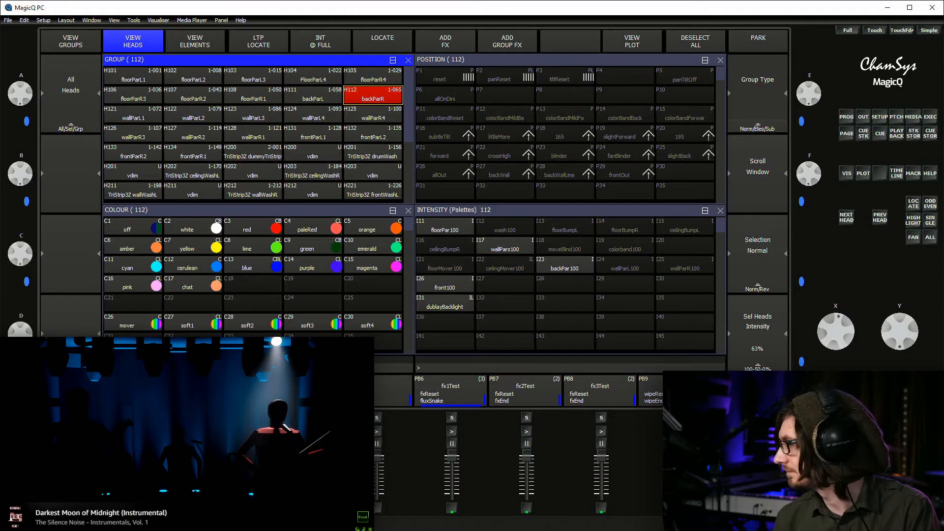
scroll(836, 330, up, 1)
scroll(836, 331, up, 2)
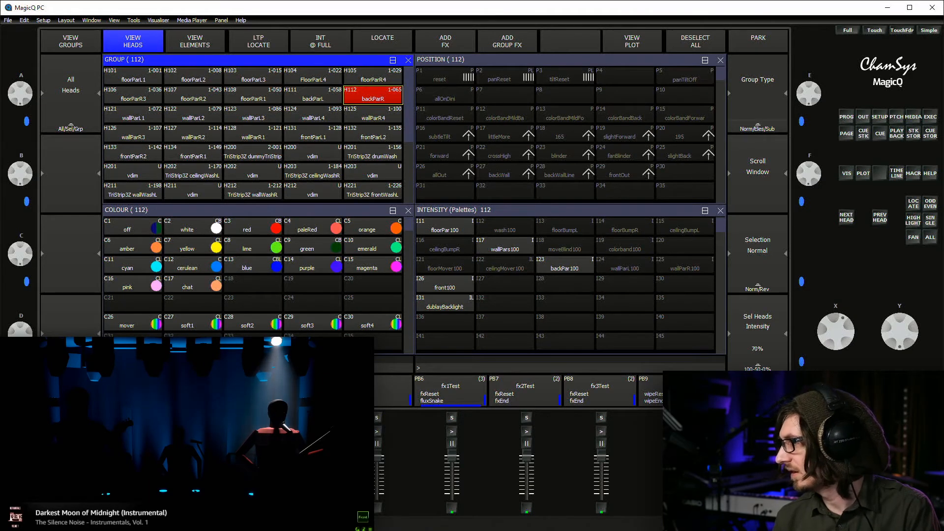
Record the look for the all group as intensity palette darthBacklight and move it to slot I32 beside dublayBacklight
click(133, 76)
click(445, 302)
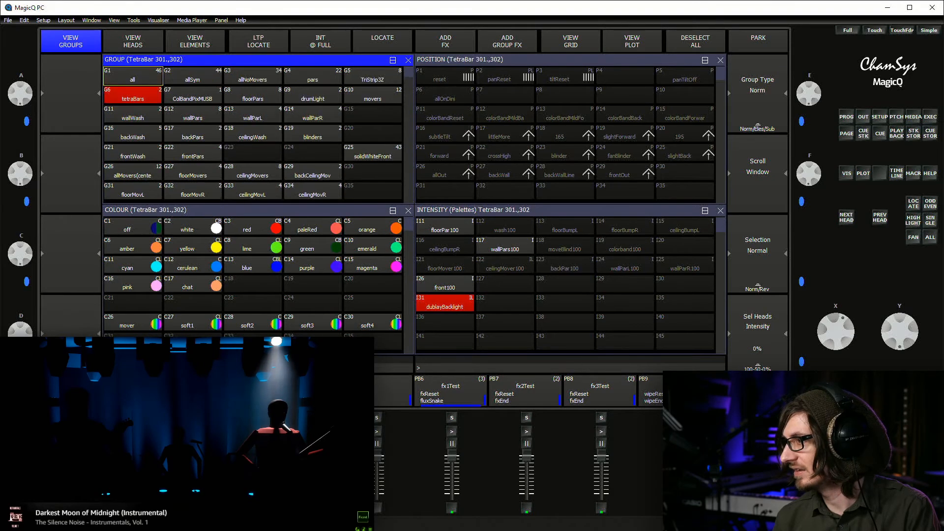
text(darthBacklight)
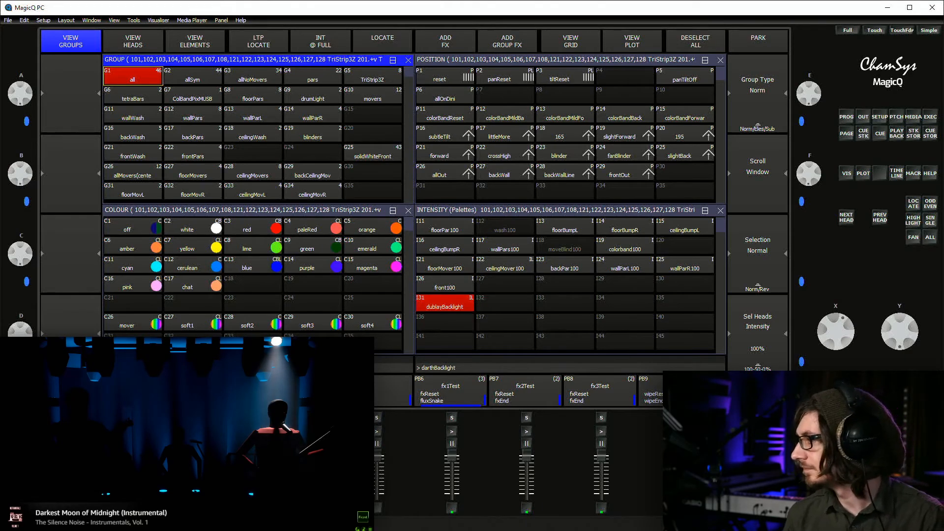
click(505, 283)
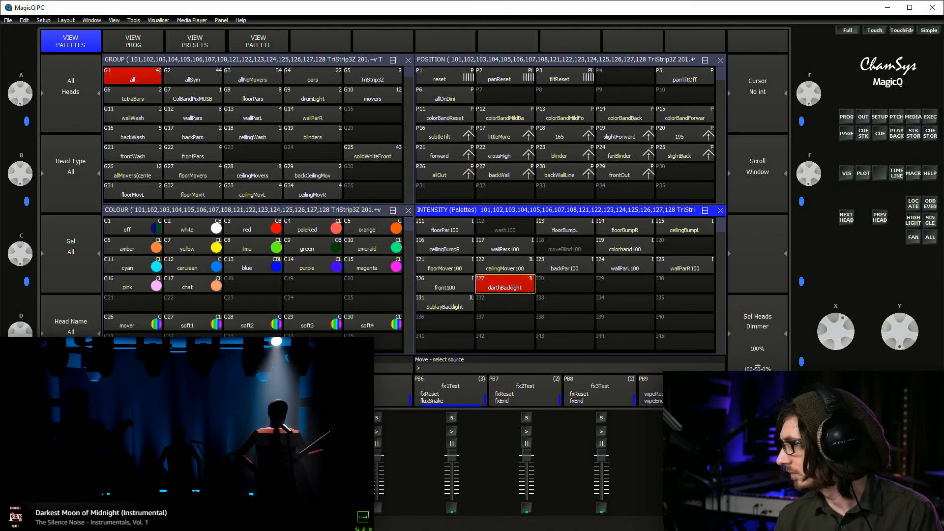
drag(505, 283, 505, 302)
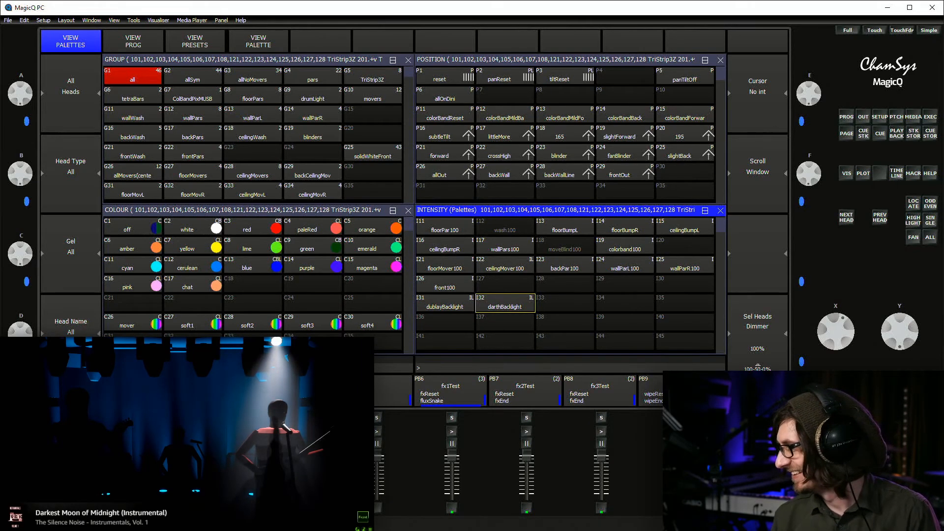
Clear the programmer, include the dublayBacklight intensity palette and select the all group
key(BackSpace)
click(445, 322)
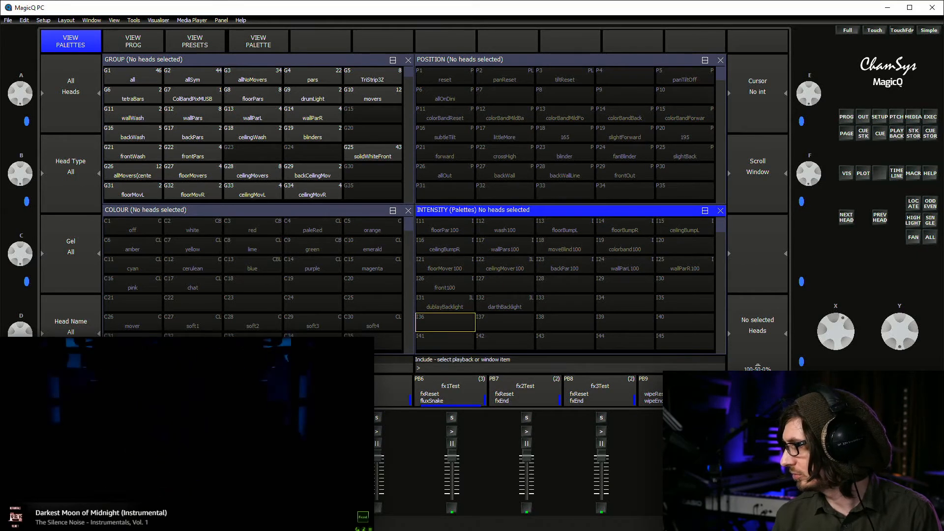
click(445, 303)
click(132, 76)
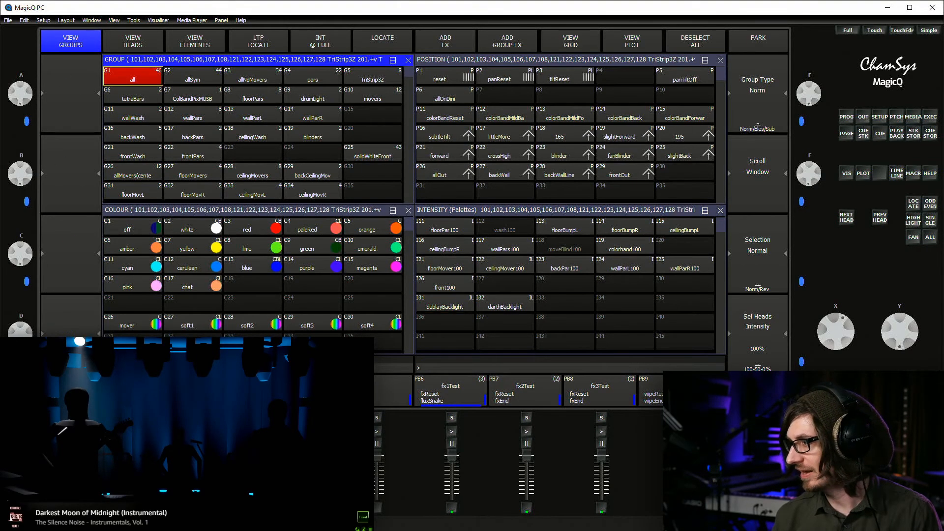
Set only the backParL head's intensity to 70% and start recording the look
click(133, 41)
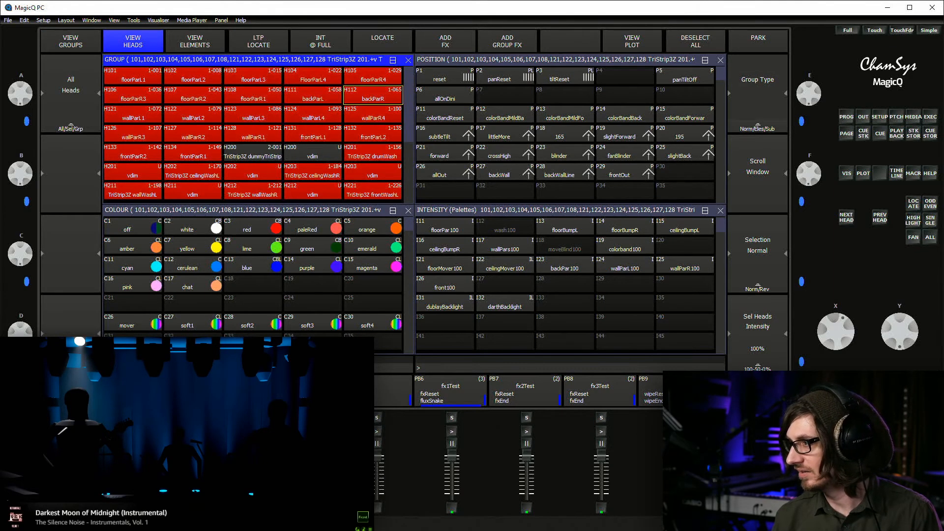
click(312, 94)
scroll(836, 331, up, 6)
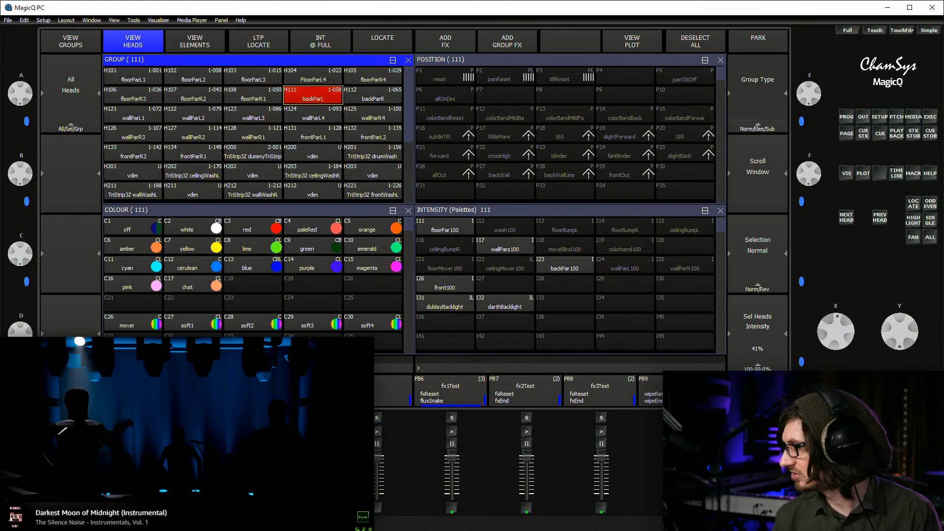
scroll(836, 331, up, 4)
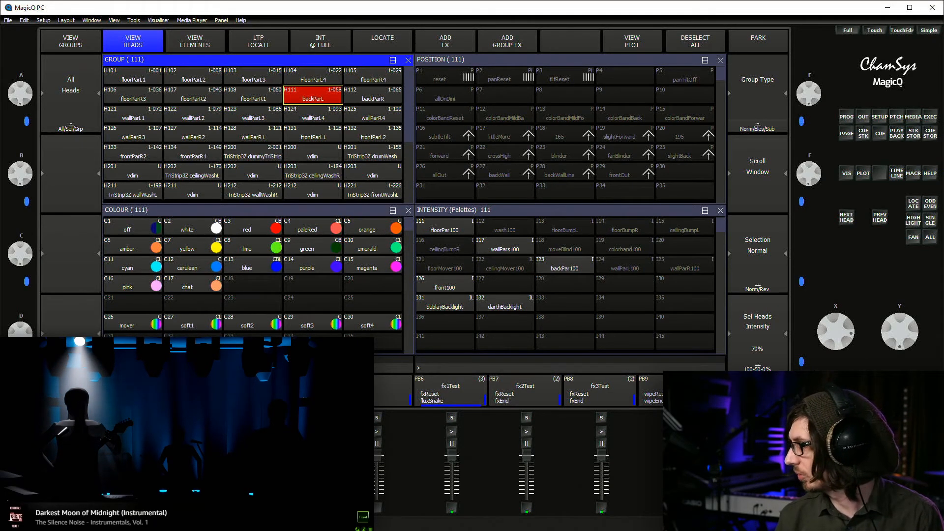
key(ctrl+r)
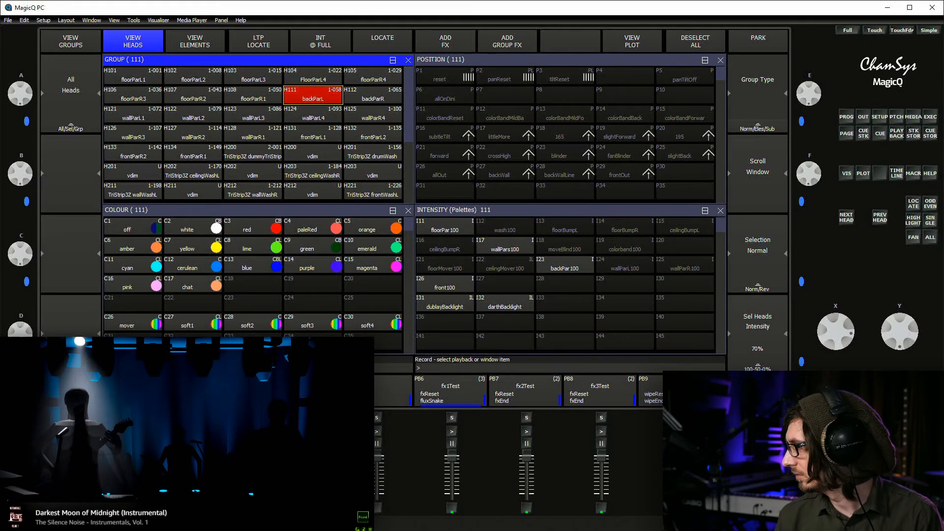
Clear the programmer, decline replacing the existing group, and apply the dublayBacklight intensity palette to the all group
key(ctrl+BackSpace)
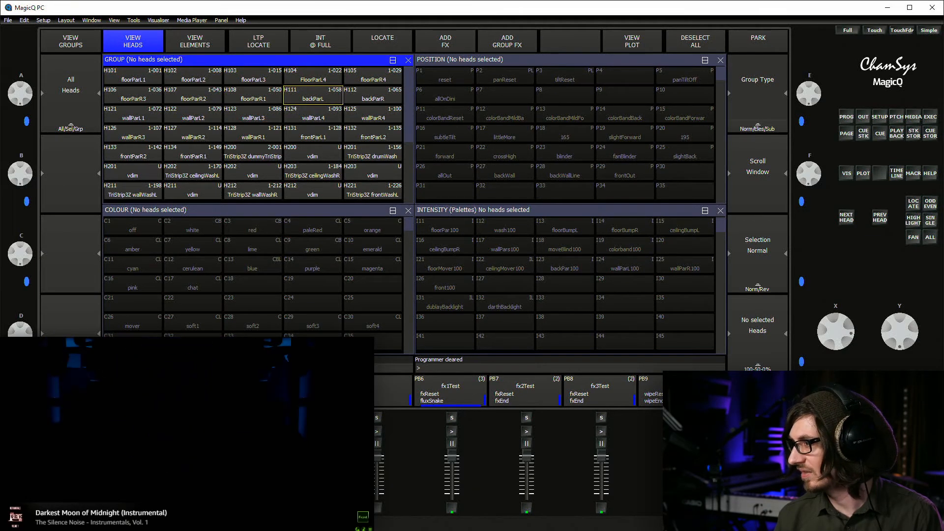
click(70, 42)
click(132, 78)
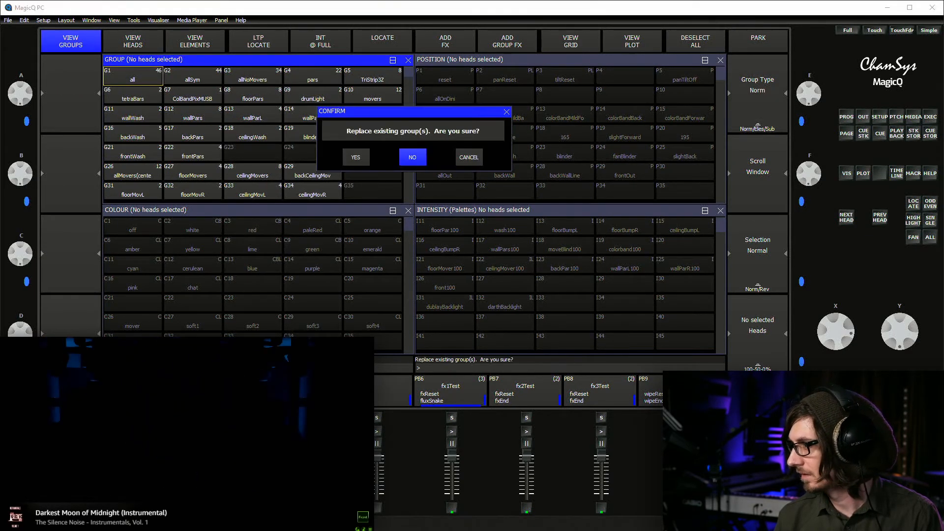
key(Return)
click(132, 77)
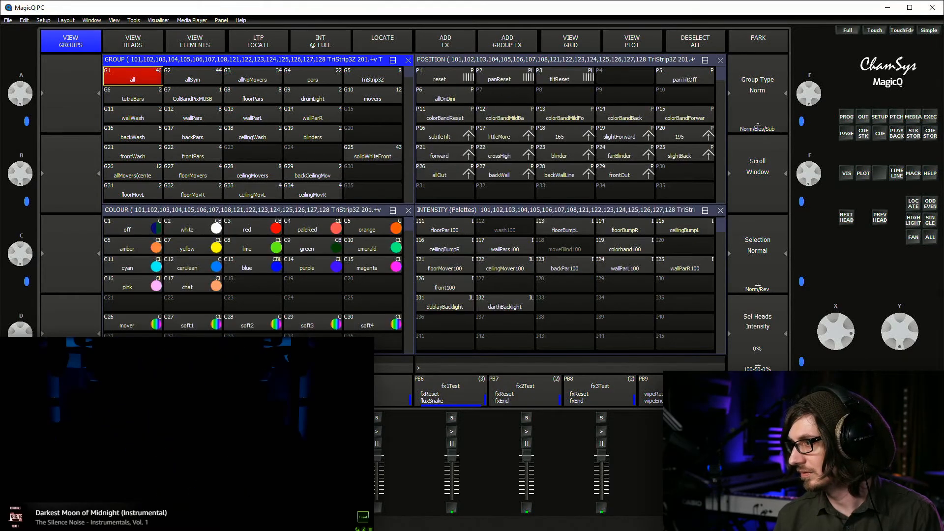
click(445, 302)
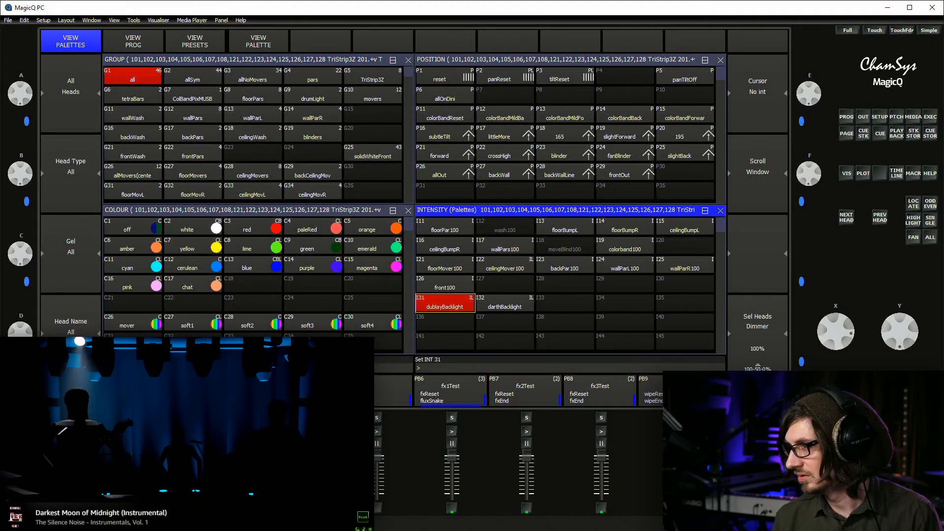
List the individual heads and set the backParL head's intensity to 70%
key(alt+g)
key(alt+g)
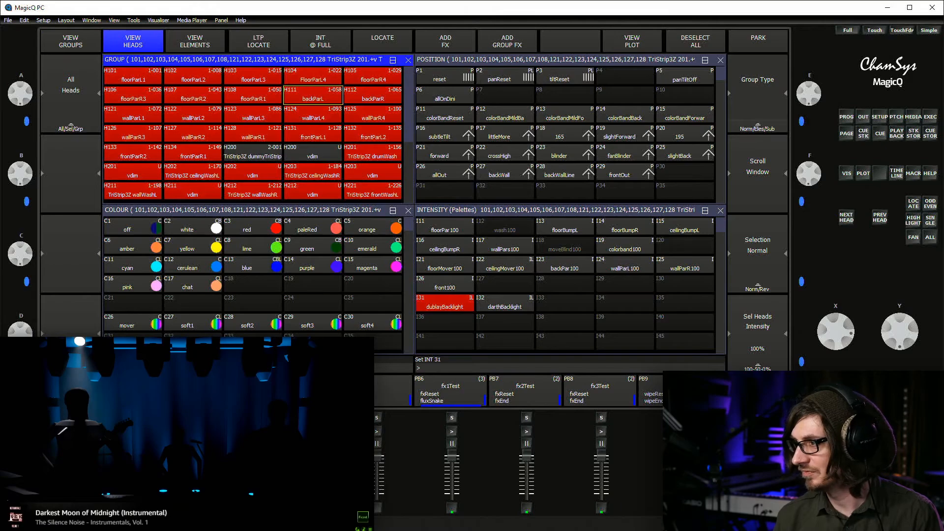
click(312, 94)
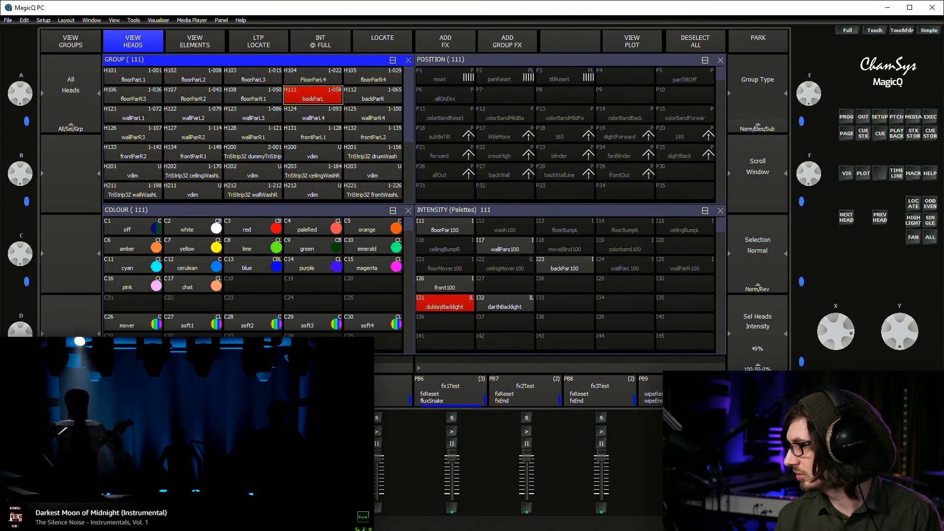
scroll(835, 331, up, 8)
scroll(836, 330, down, 1)
Update the dublayBacklight intensity palette with the backParL change
key(ctrl+u)
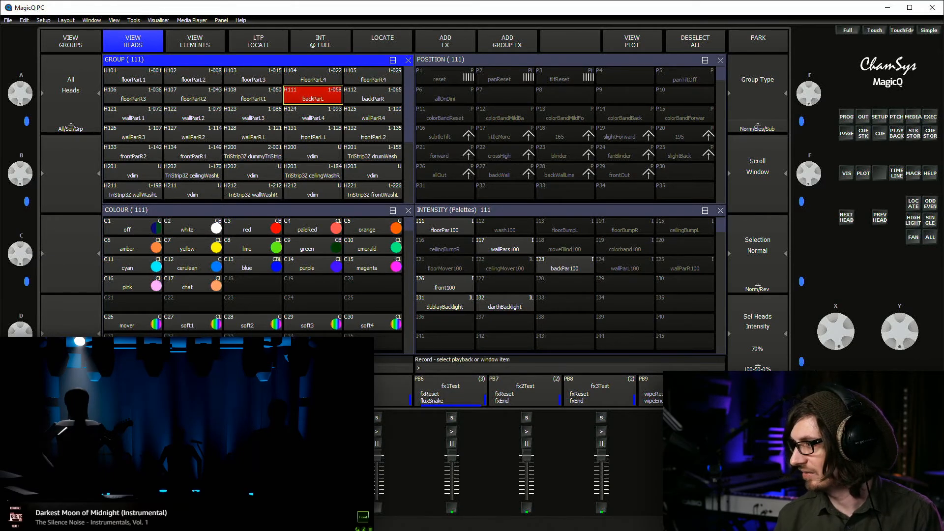
click(445, 302)
key(Return)
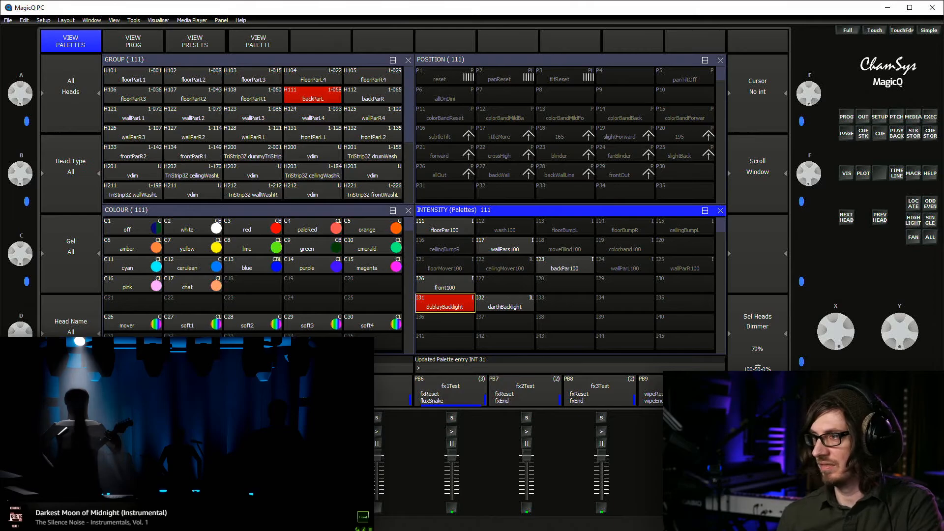
Close the other palette windows and maximise the list of individual heads
key(Escape)
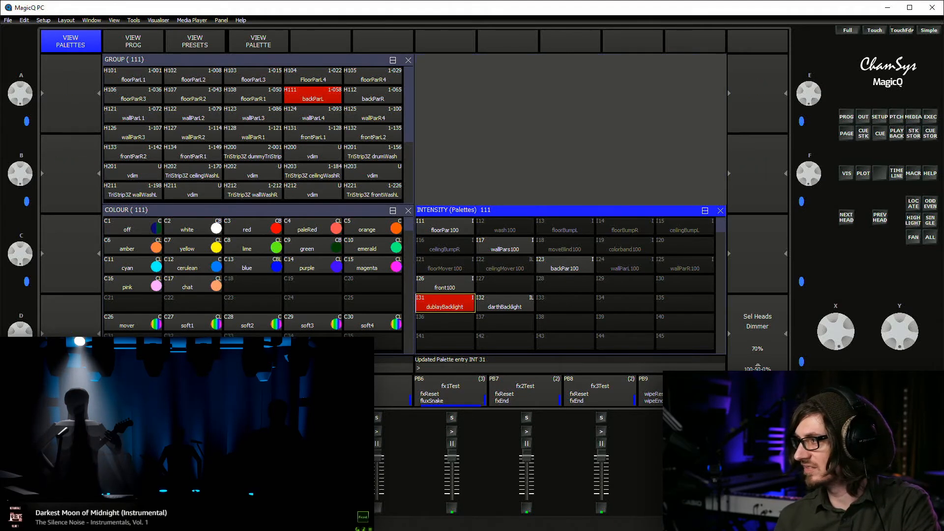
key(Escape)
key(Escape)
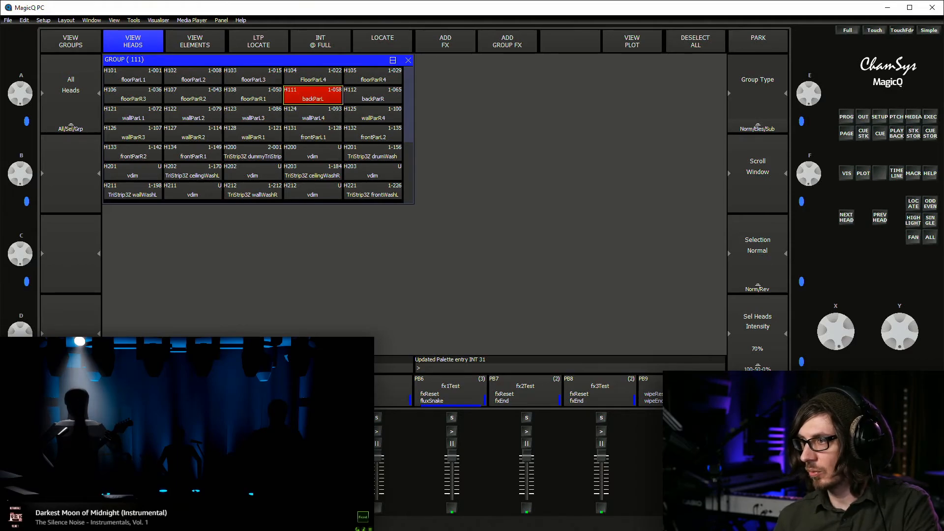
click(92, 20)
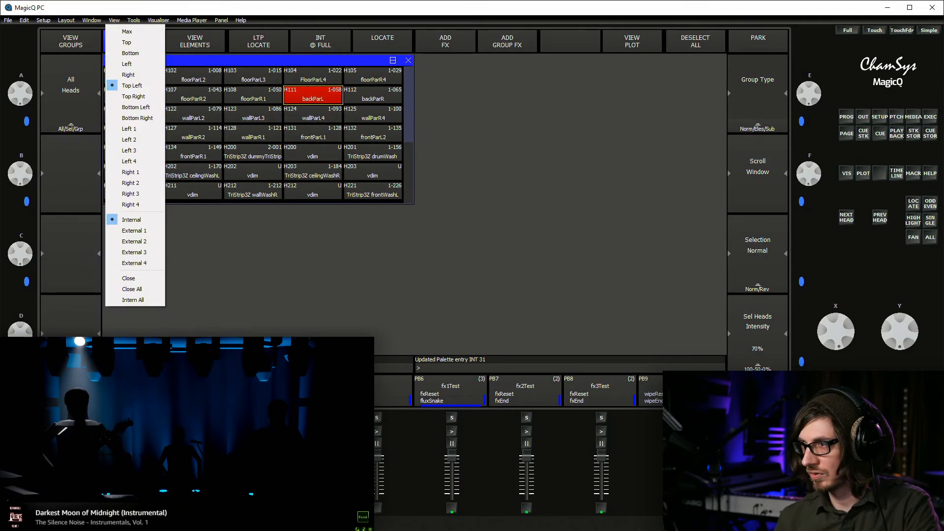
click(127, 31)
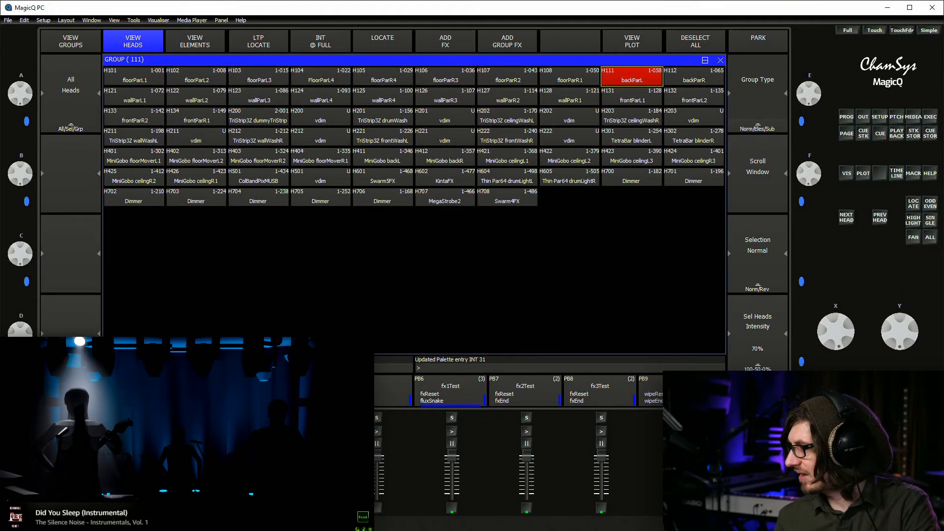
Restore the palette layout with groups, then switch to Layout 4 and on to the empty Layout 5
key(ctrl+F2)
key(ctrl+F1)
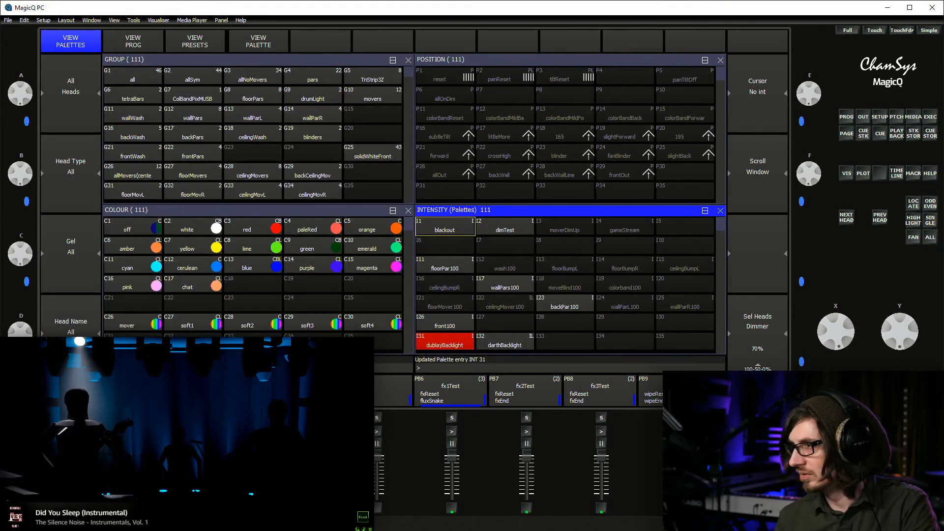
click(66, 20)
click(81, 64)
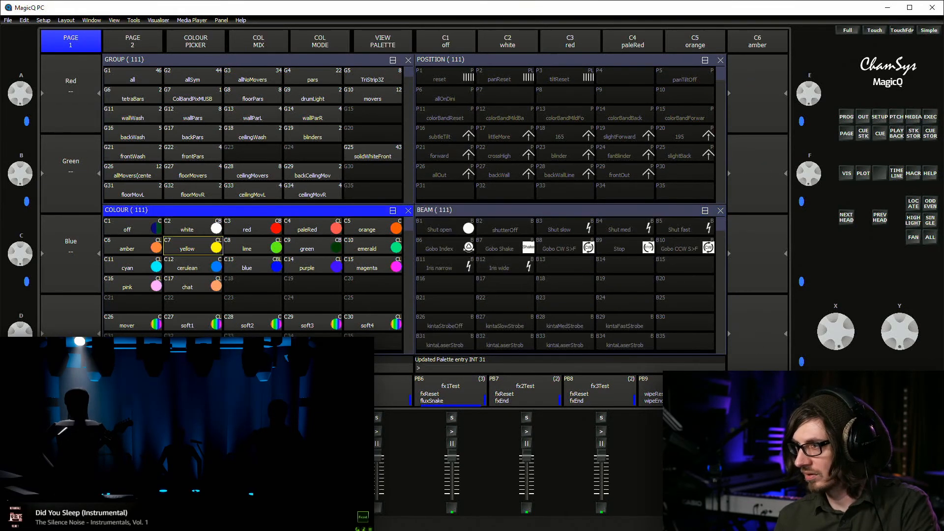
click(66, 20)
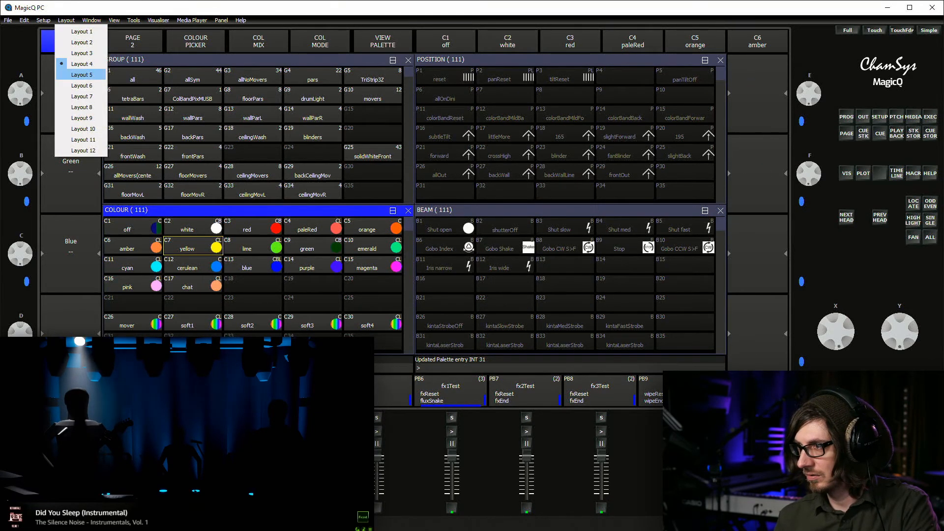
click(81, 74)
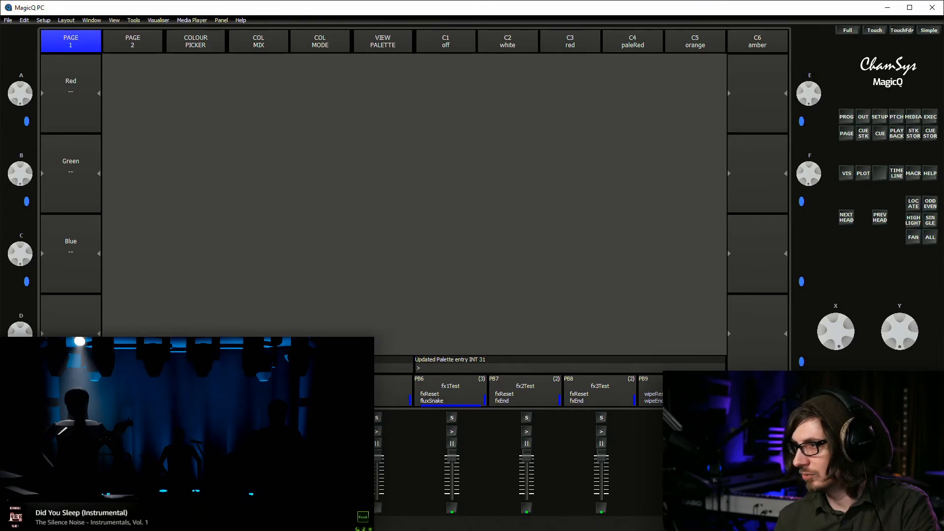
Open the Media and Beam windows in Layout 5, then return to the intensity palette layout
click(91, 20)
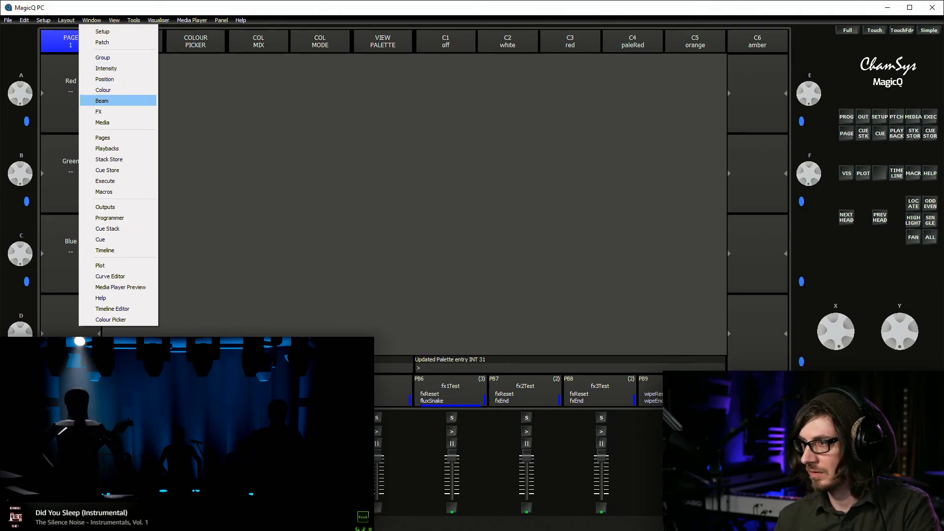
click(102, 122)
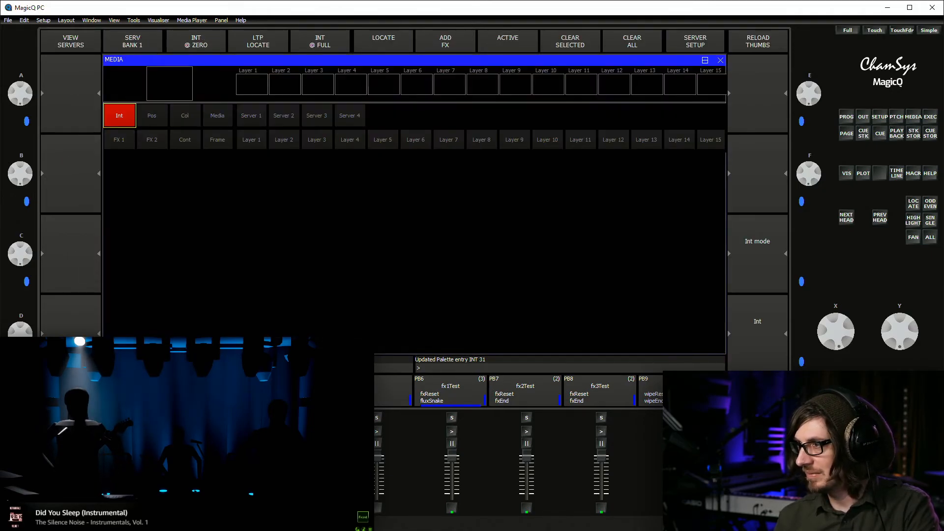
click(66, 20)
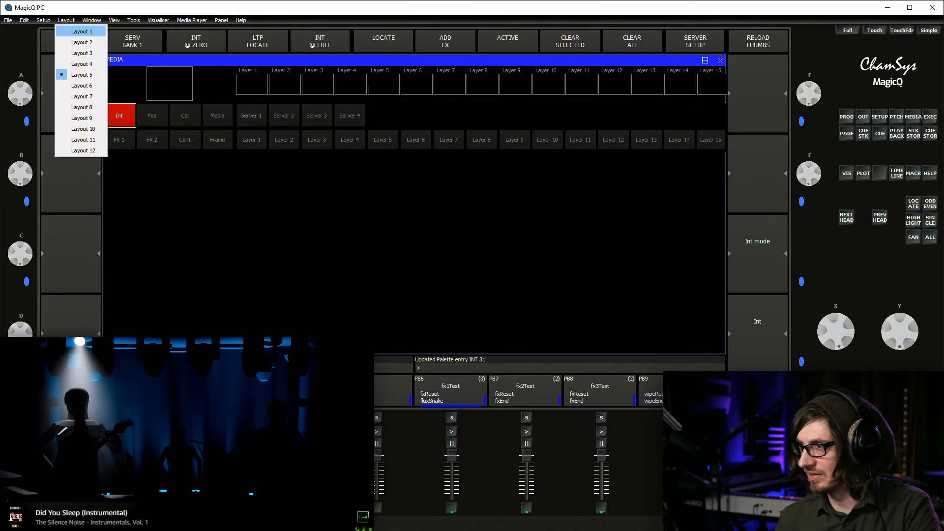
mouse_move(92, 20)
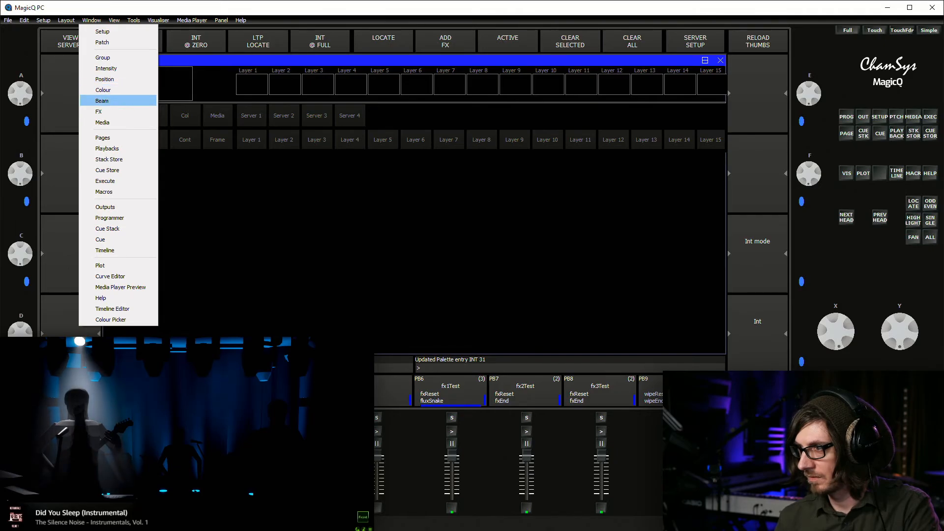
click(102, 100)
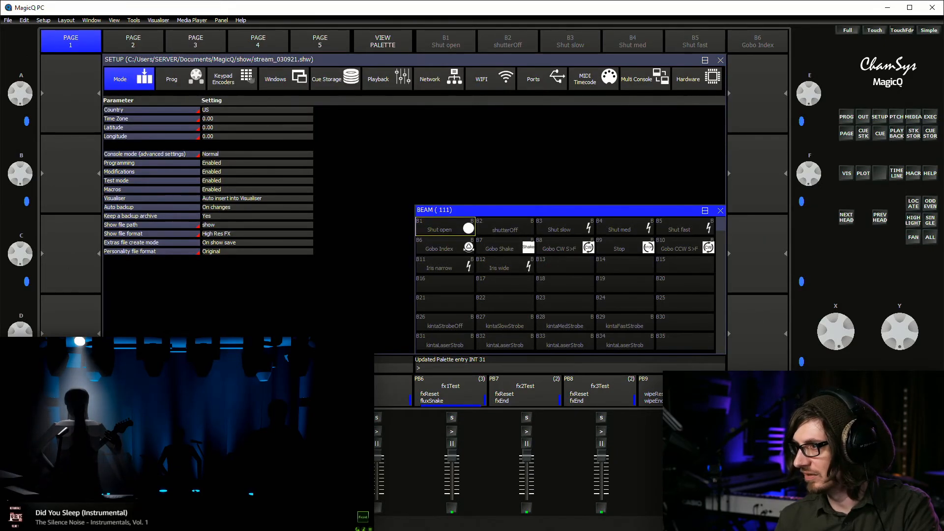
key(alt+i)
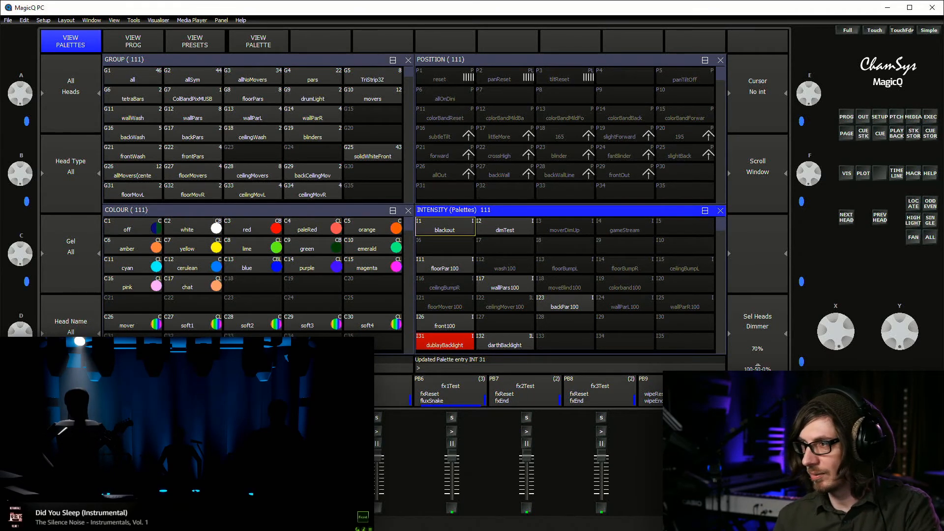
Switch to Layout 4 with its beam palettes and then to the empty Layout 5
key(alt+l)
key(Down)
key(Down)
key(Down)
key(Return)
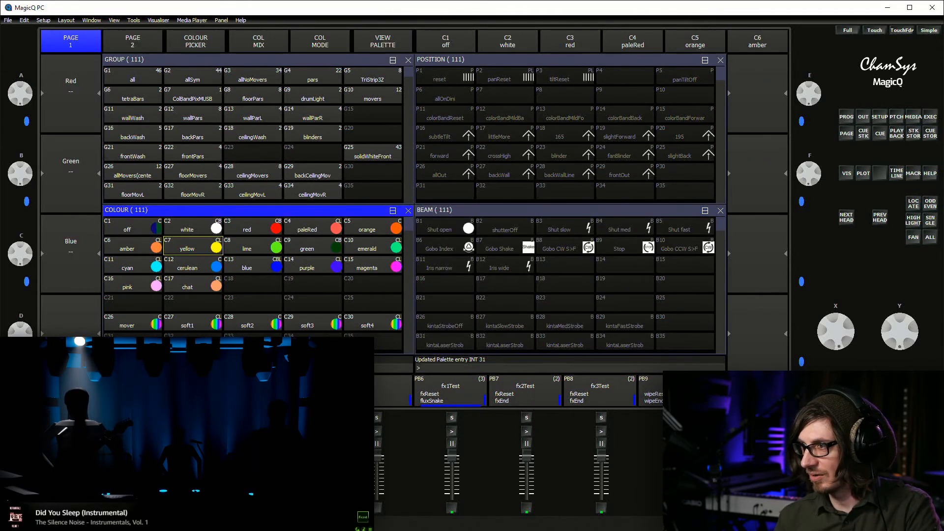
key(alt+l)
key(Down)
key(Down)
key(Down)
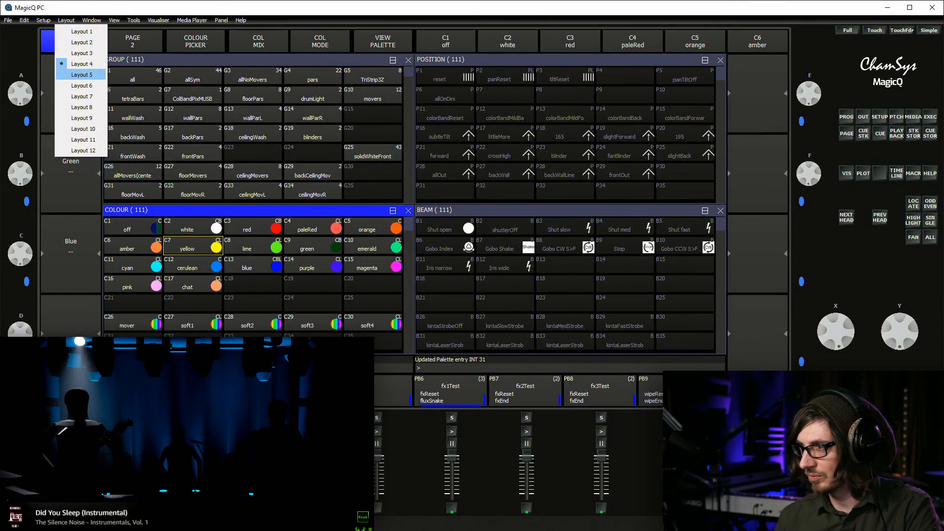
key(Return)
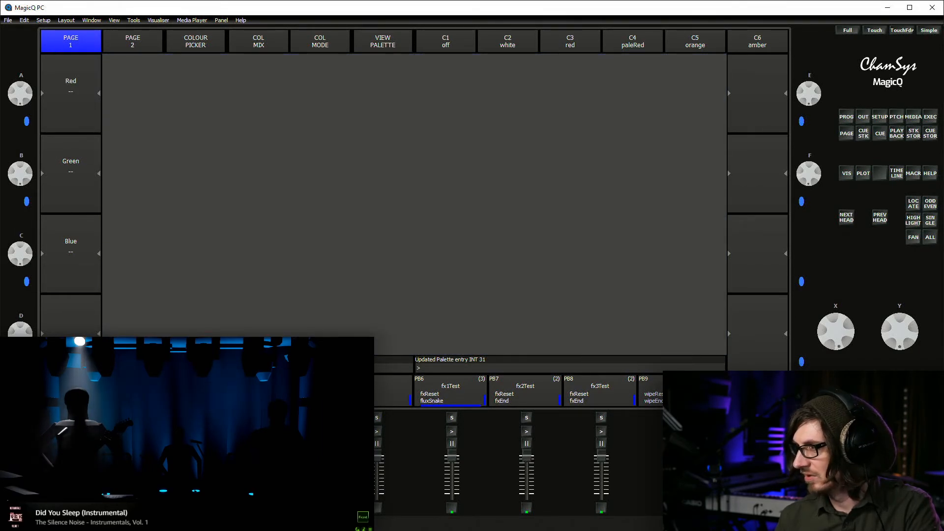
Bring up the Group window and close windows to alternate between it and Setup
key(alt+w)
key(Down)
key(Escape)
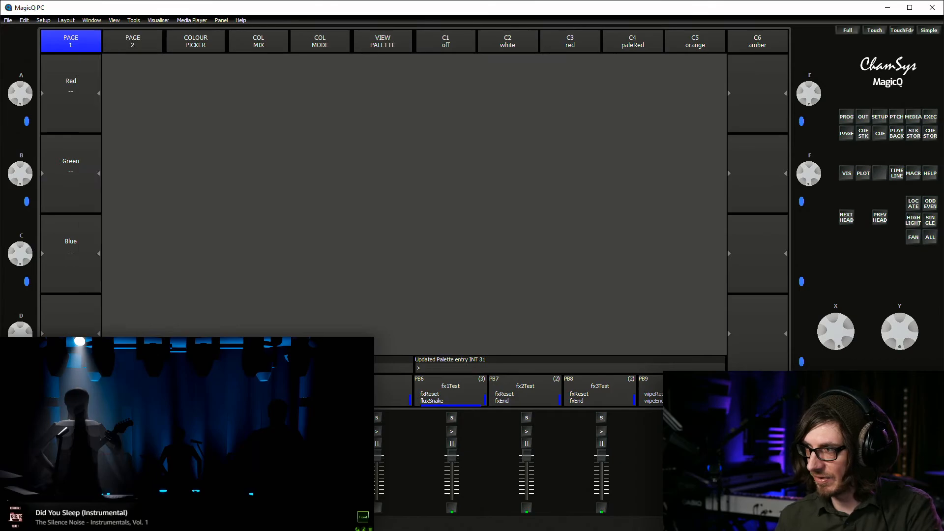
key(ctrl+1)
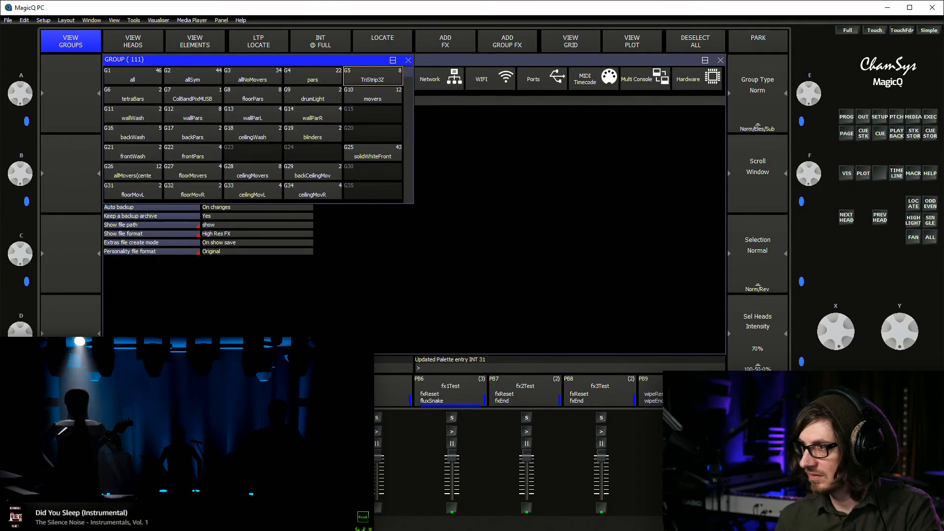
key(Escape)
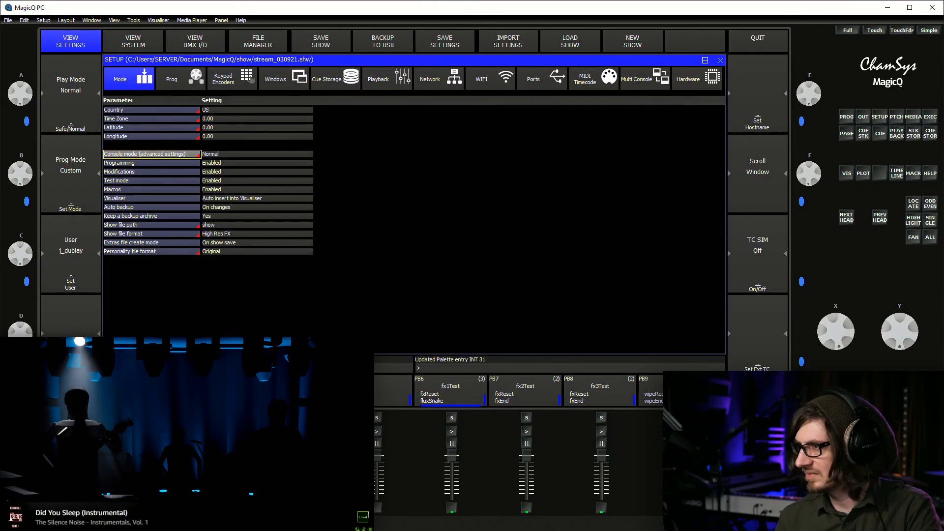
key(Escape)
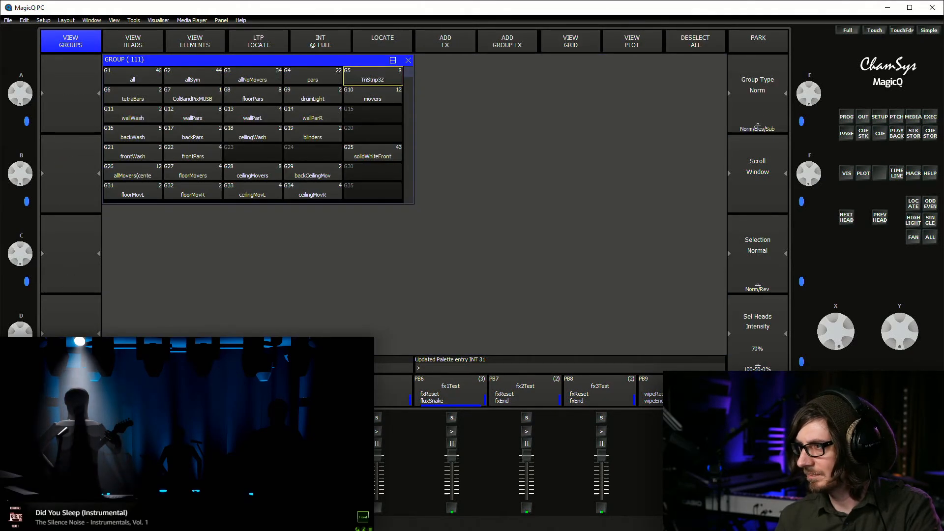
key(Escape)
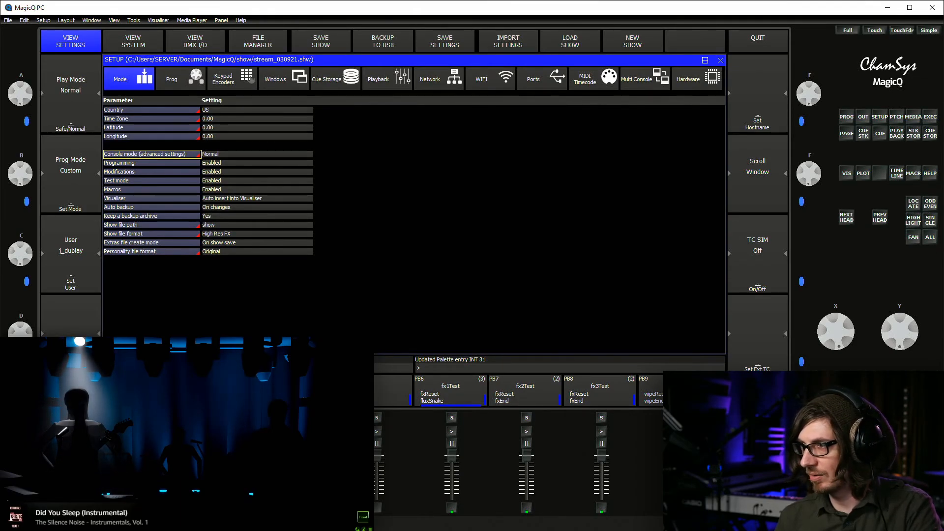
Switch to another empty layout and restore the layout with group, position, colour and intensity palettes
key(alt+l)
key(Down)
key(Down)
key(Down)
key(Down)
key(Down)
key(Return)
key(alt+l)
key(Escape)
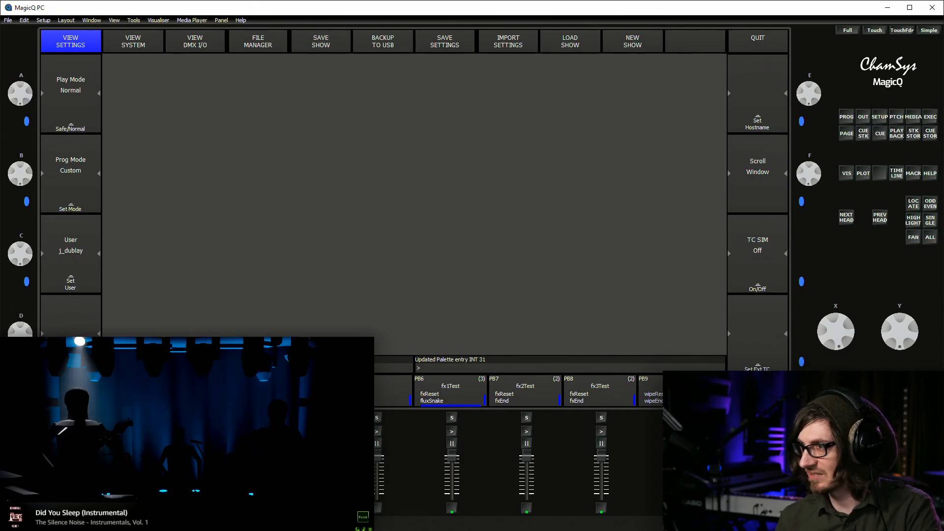
key(ctrl+1)
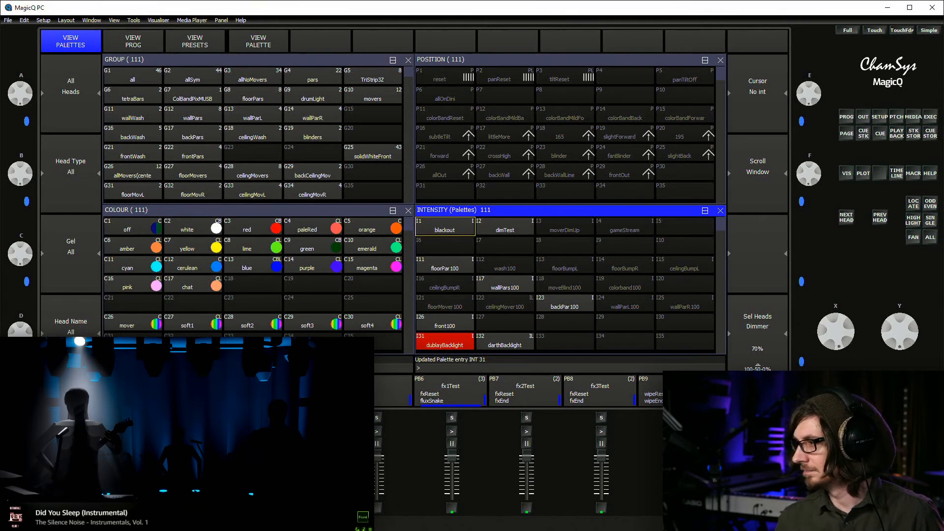
Go down to the unused intensity palette slots and clear the dublayBacklight look from the programmer
click(444, 285)
click(444, 323)
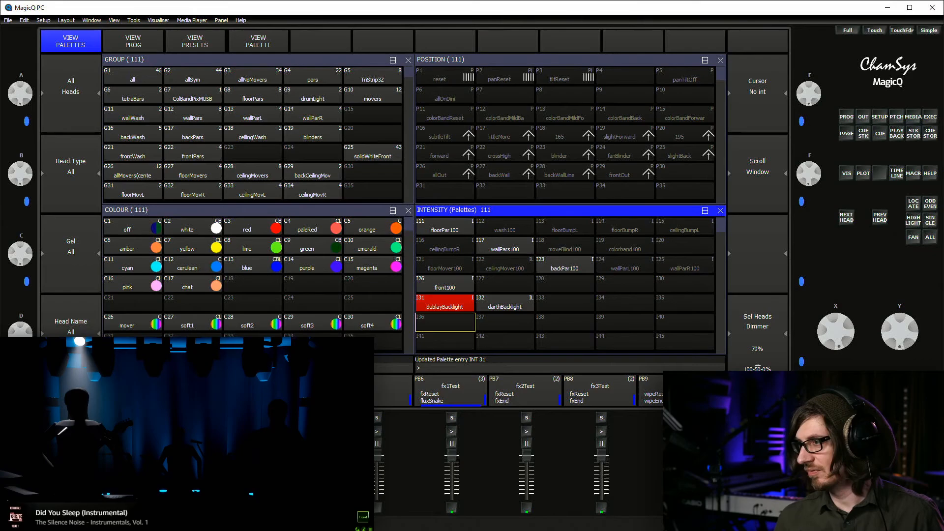
click(132, 76)
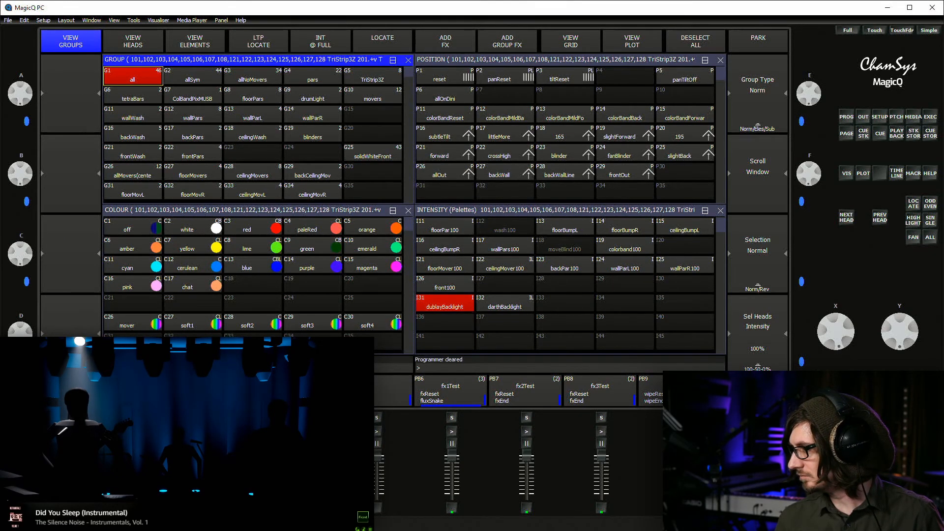
key(shift+BackSpace)
Test the wallPars100 intensity palette on the all group, check it on the dimmers Execute page, and clear the programmer
click(505, 244)
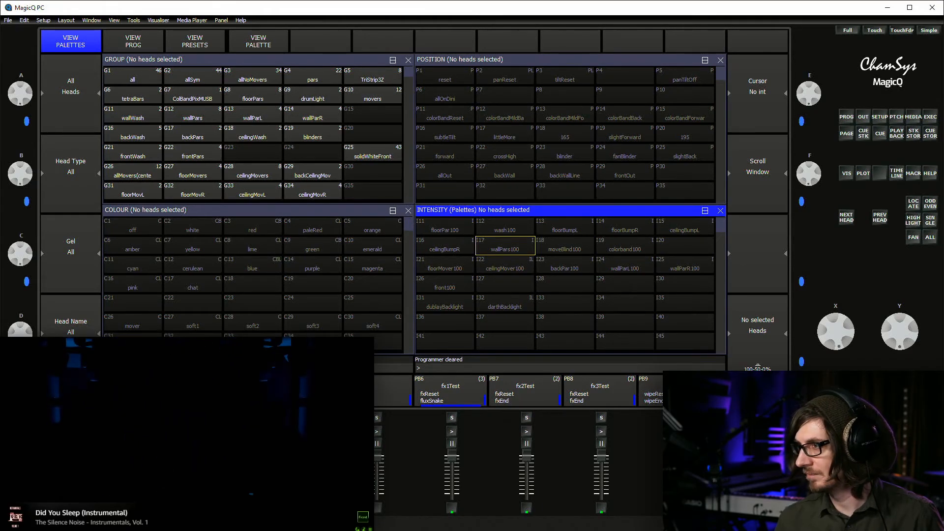
click(133, 77)
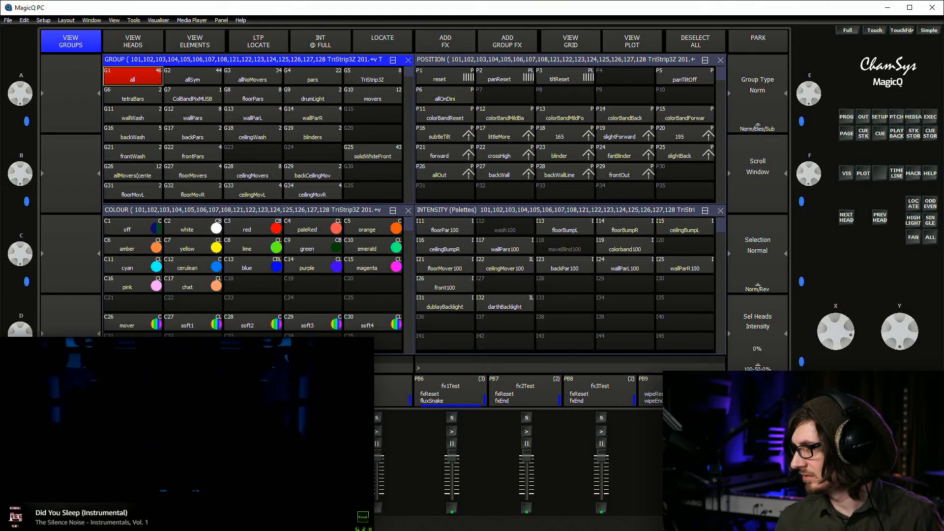
click(505, 245)
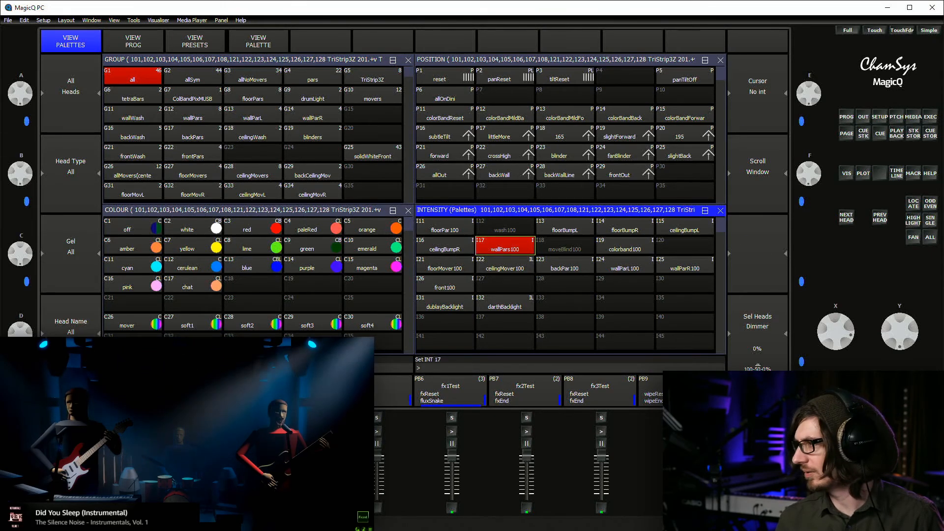
key(alt+e)
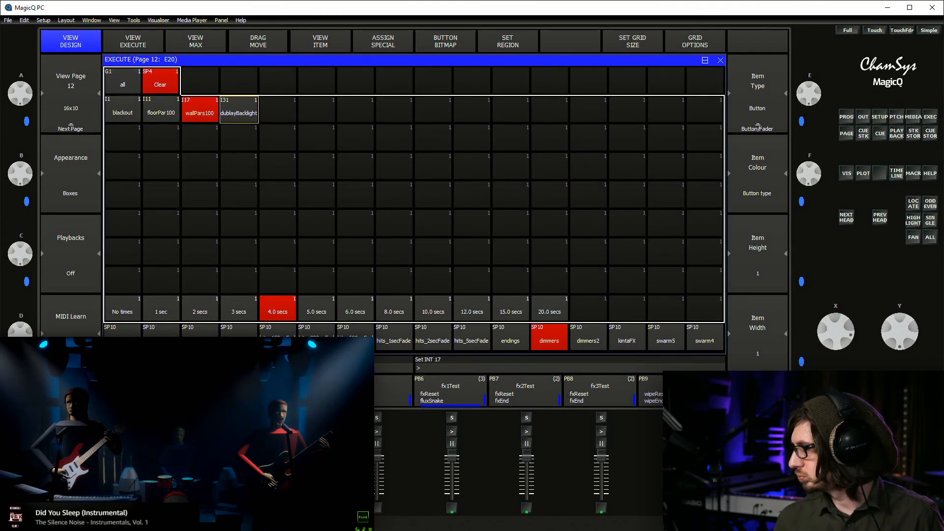
key(alt+i)
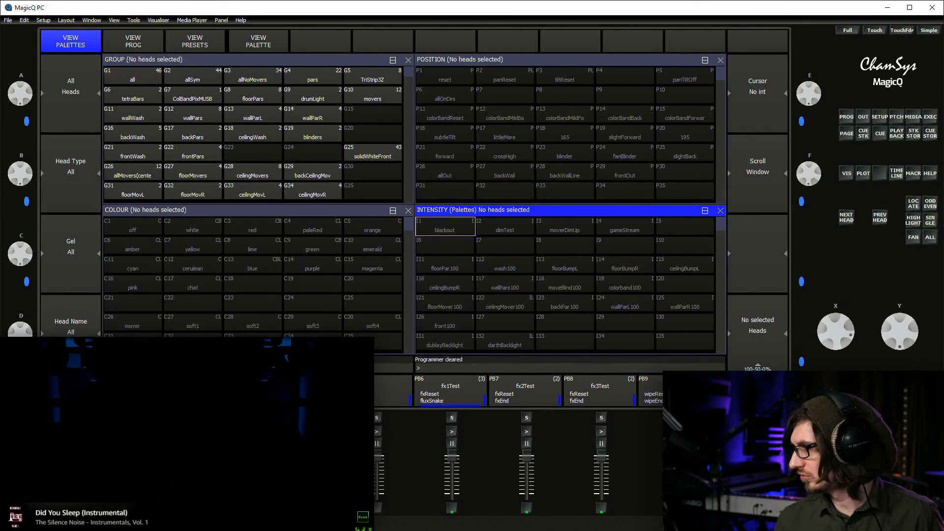
Select the all group and go to the empty intensity palette slot 41
click(133, 76)
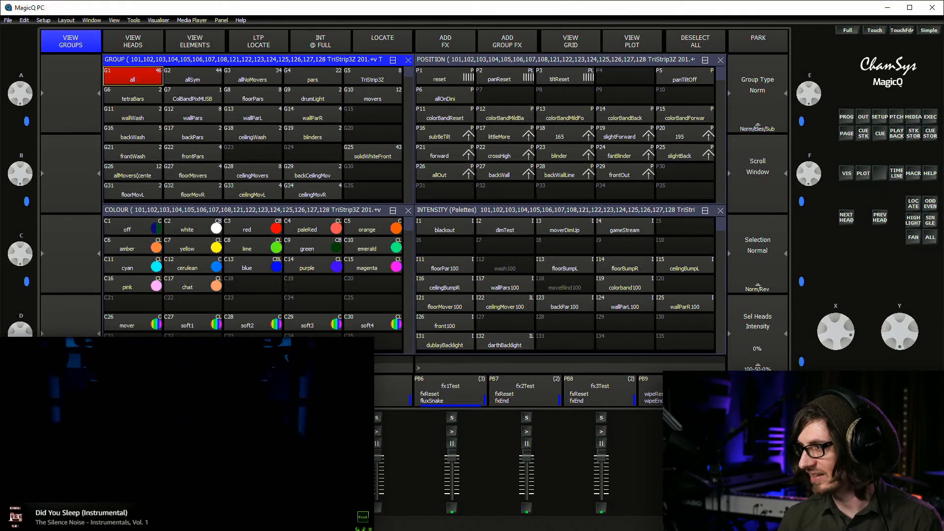
click(556, 210)
click(445, 284)
key(Down)
key(Down)
key(Down)
key(Down)
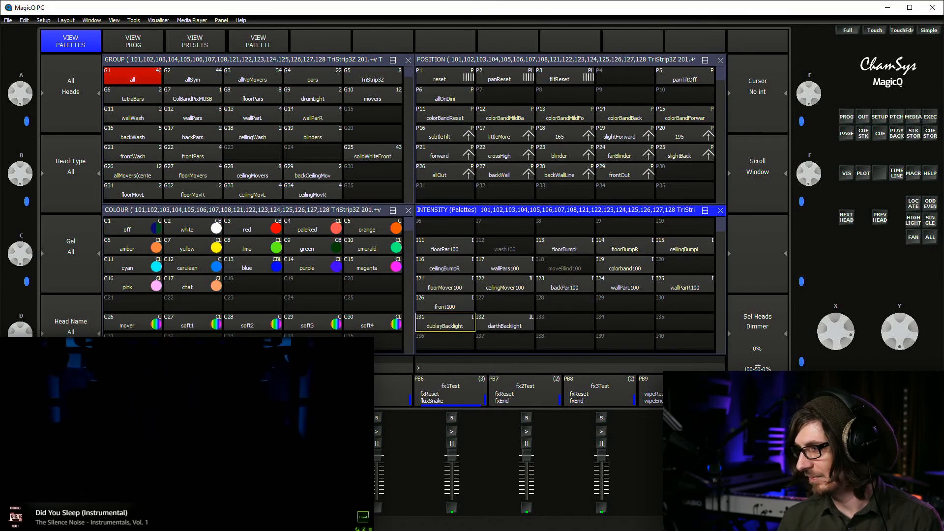
key(Down)
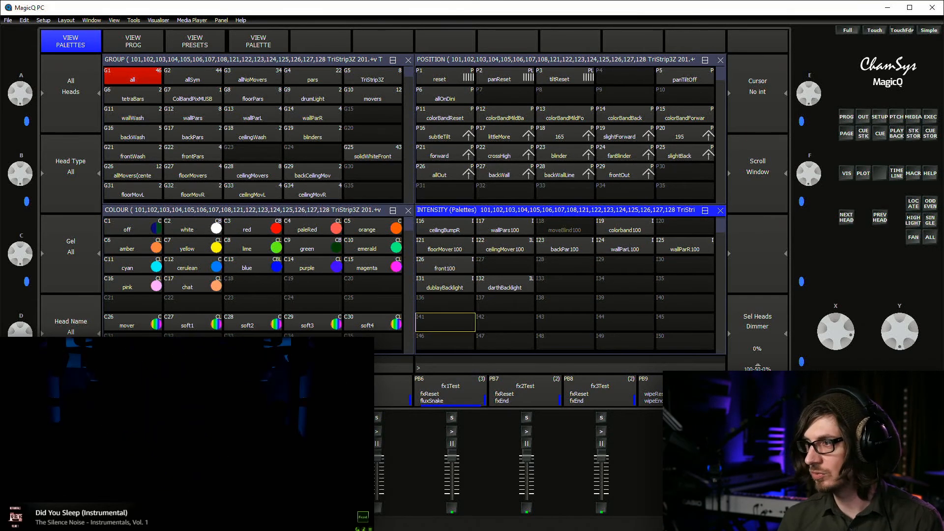
Examine the groups further down the Group window
key(alt+g)
key(Down)
key(Down)
key(Down)
key(Down)
key(Down)
key(Down)
key(Down)
key(Down)
key(Down)
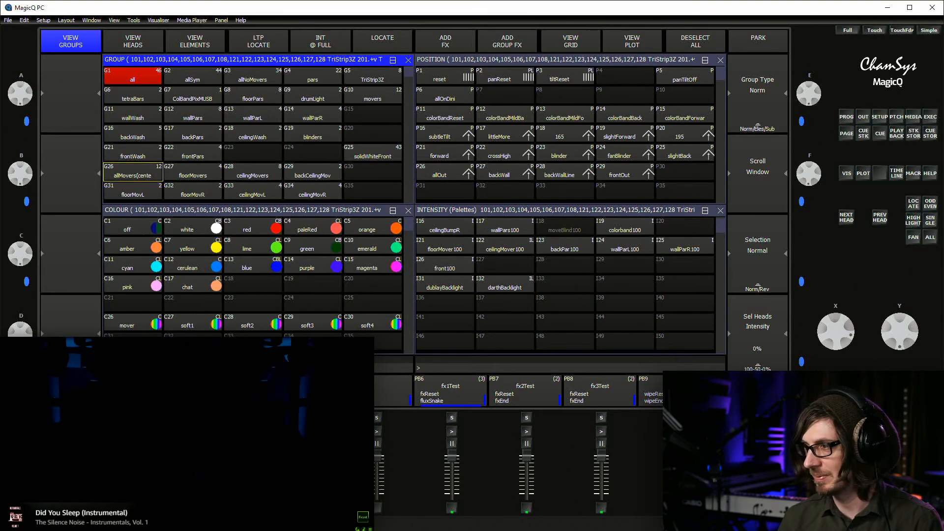
key(Down)
key(Down)
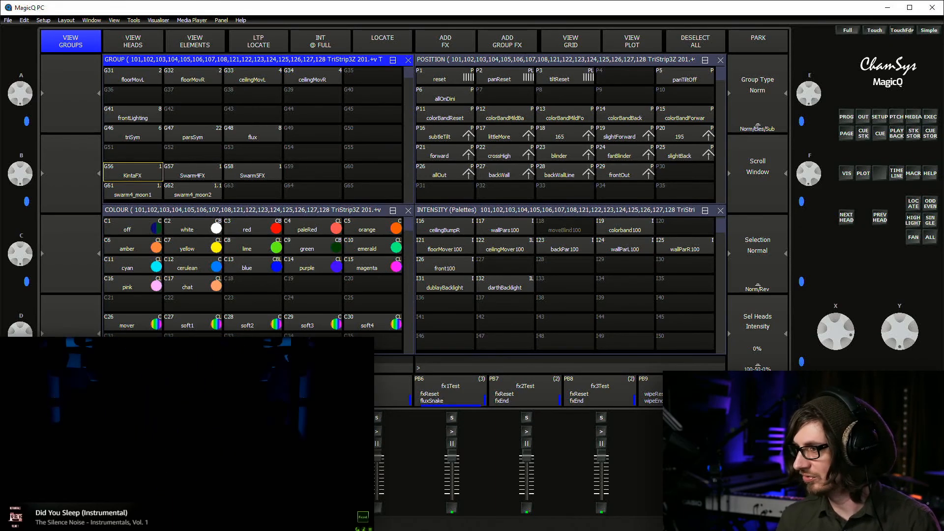
Save the show, overwriting the existing stream_030921.shw file
key(ctrl+s)
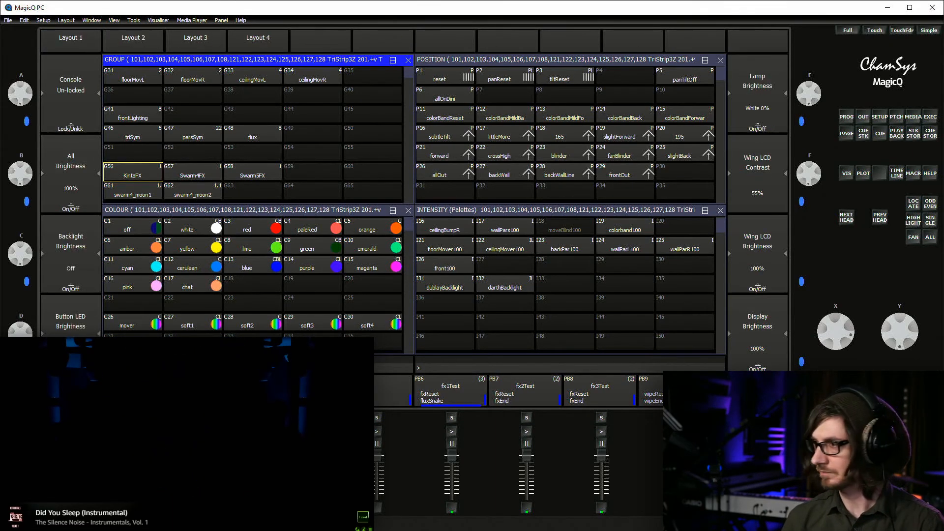
key(Return)
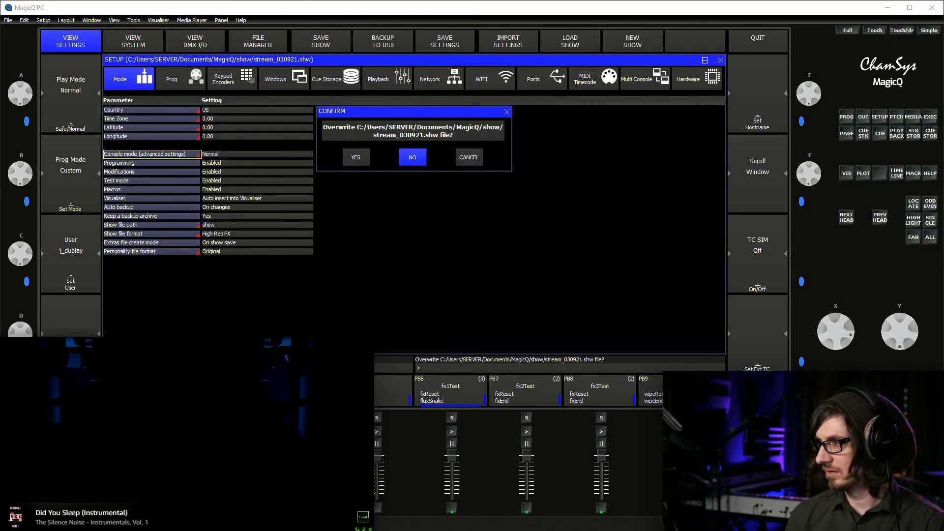
key(y)
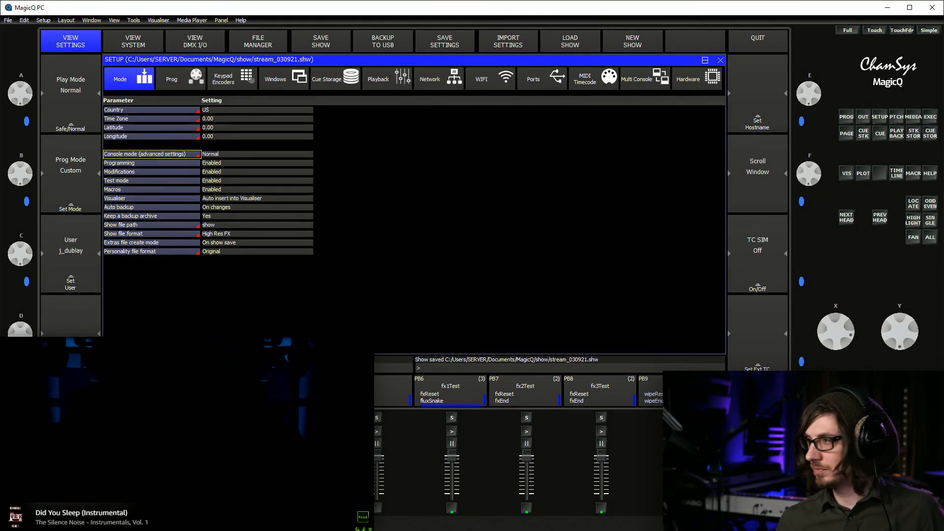
Move dublayBacklight on the dimmers Execute page to the first slot of the row two below blackout
key(alt+g)
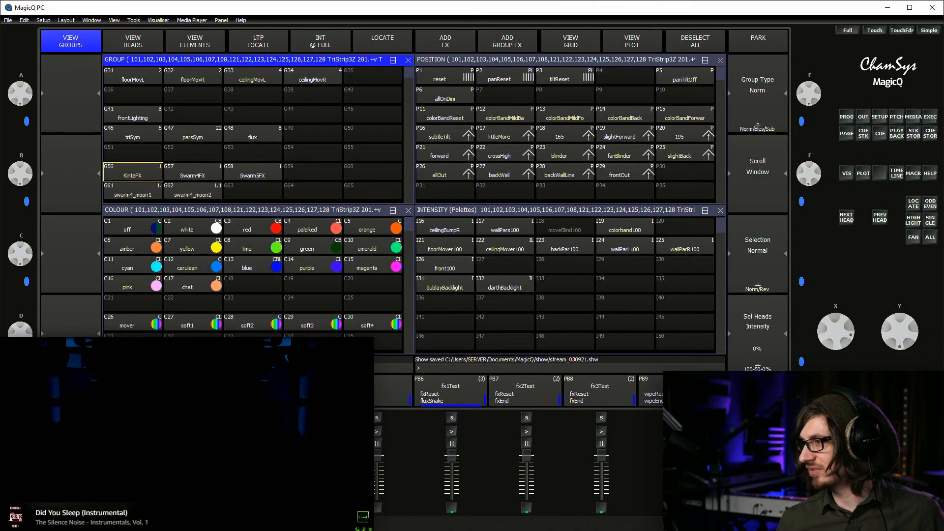
key(alt+x)
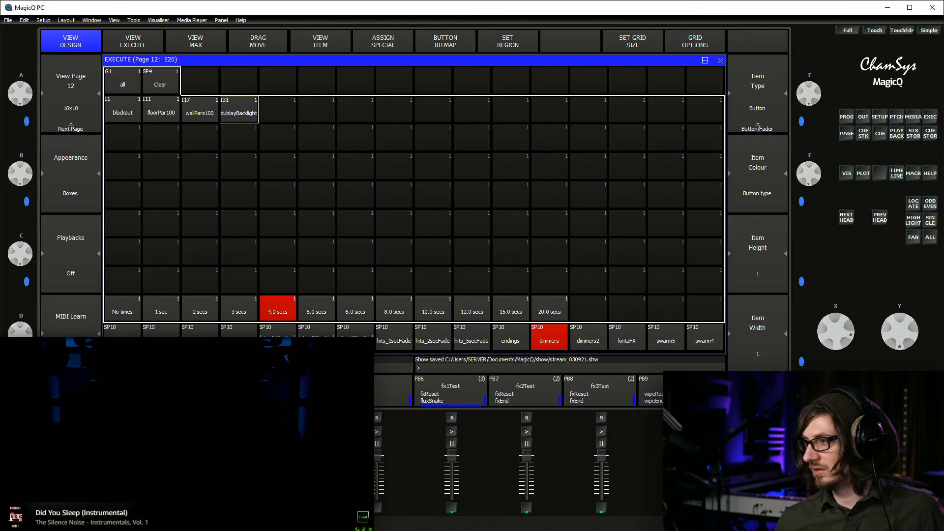
key(ctrl+m)
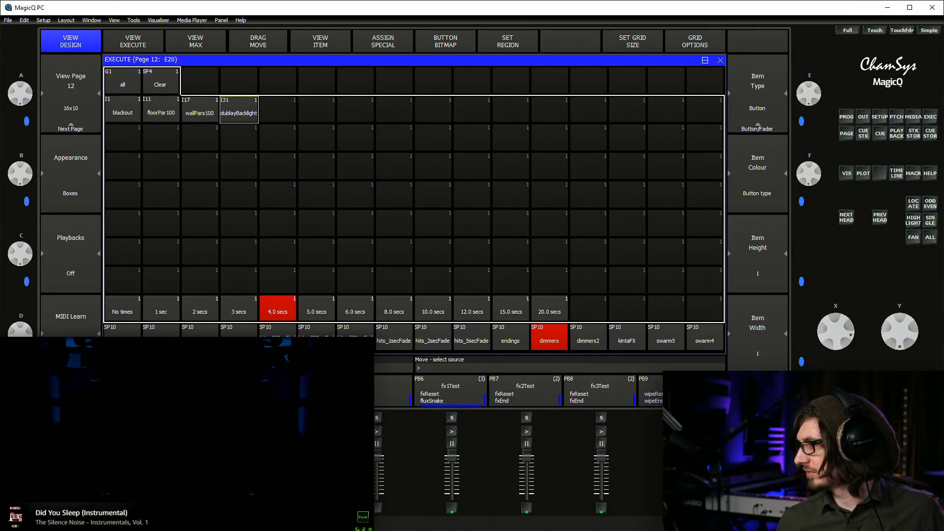
click(122, 166)
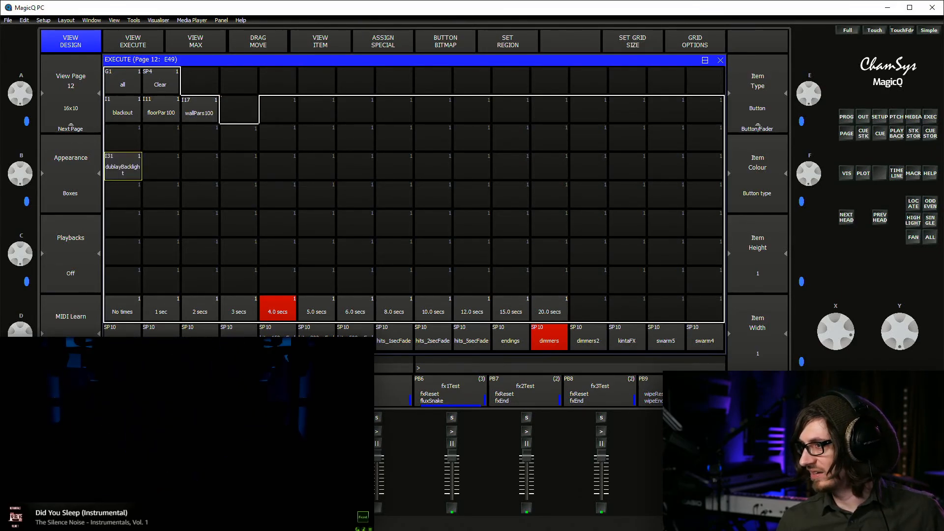
Copy the darthBacklight intensity palette onto the dimmers Execute page beside dublayBacklight
key(alt+1)
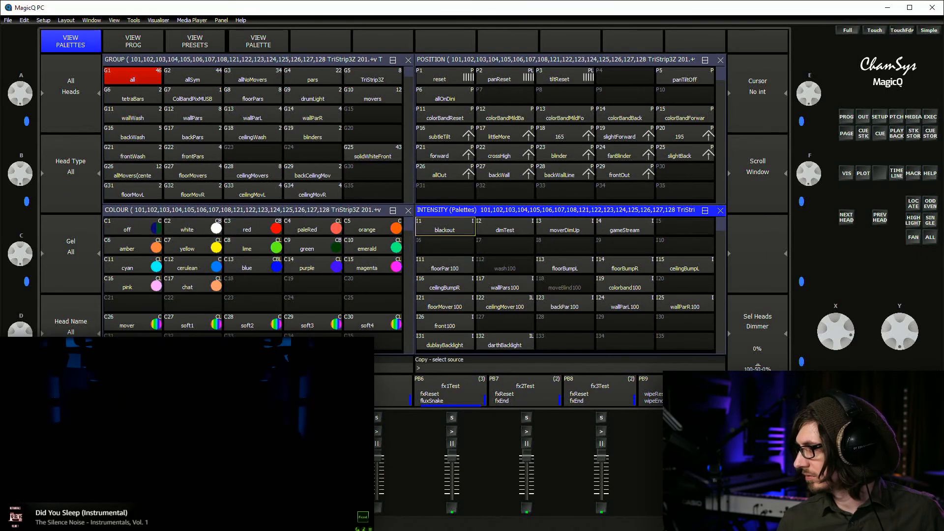
click(505, 341)
key(ctrl+e)
key(ctrl+F1)
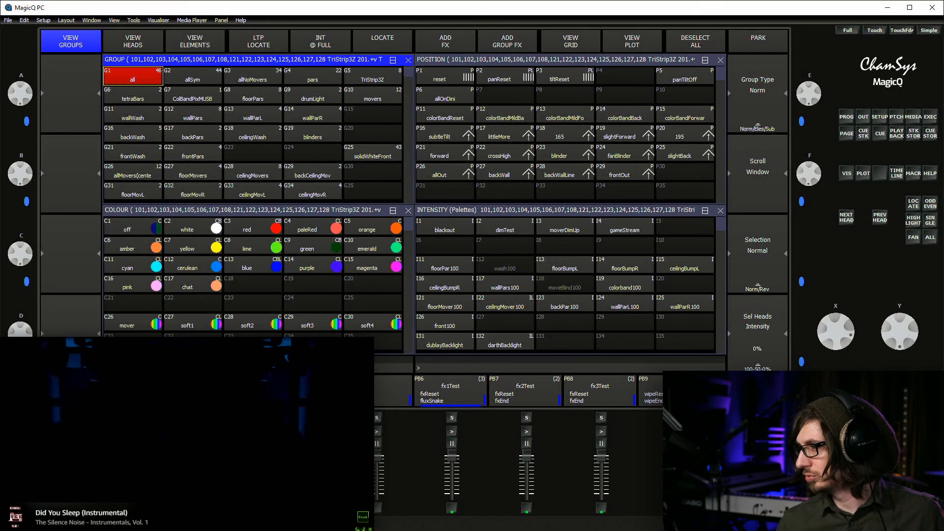
Test the darthBacklight palette on the all group, and list the individual heads to select backParR
click(505, 341)
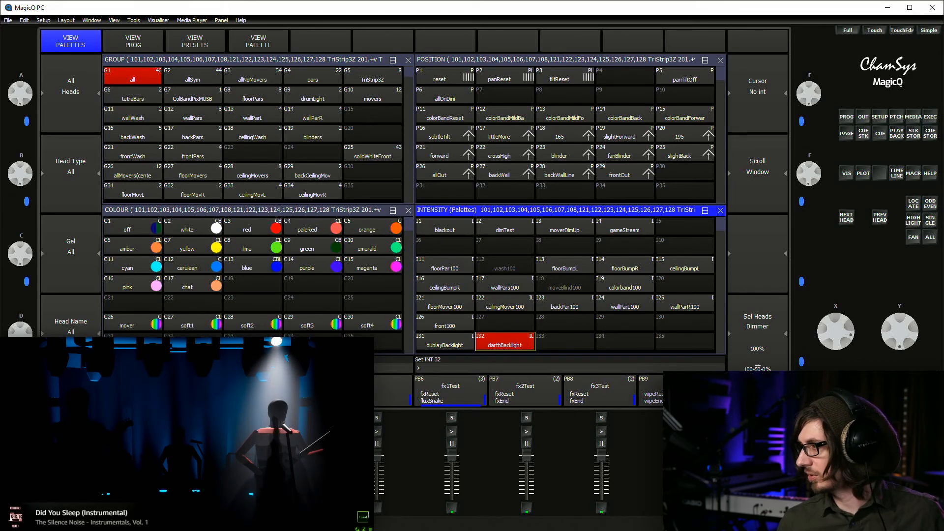
click(133, 42)
click(246, 59)
click(133, 41)
click(373, 95)
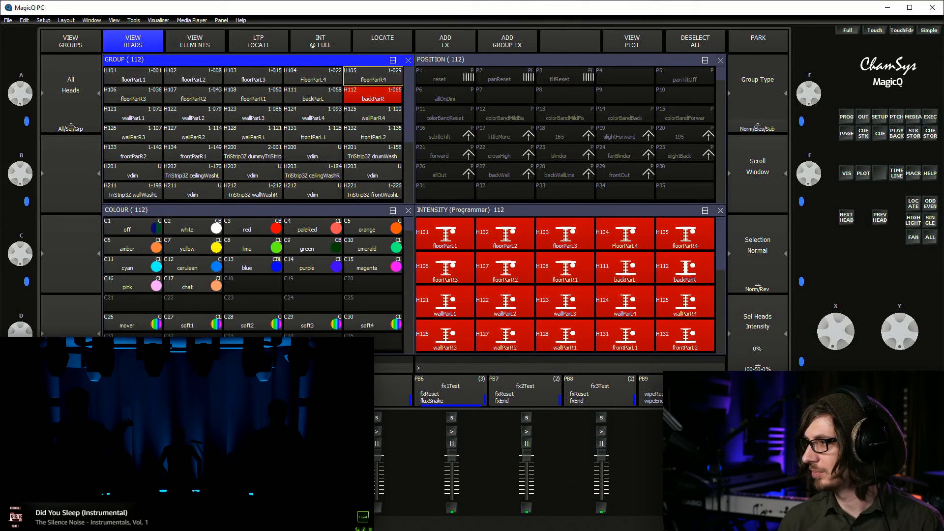
Return the Intensity window to its palettes, and list the individual heads in the Group window
click(565, 210)
click(71, 41)
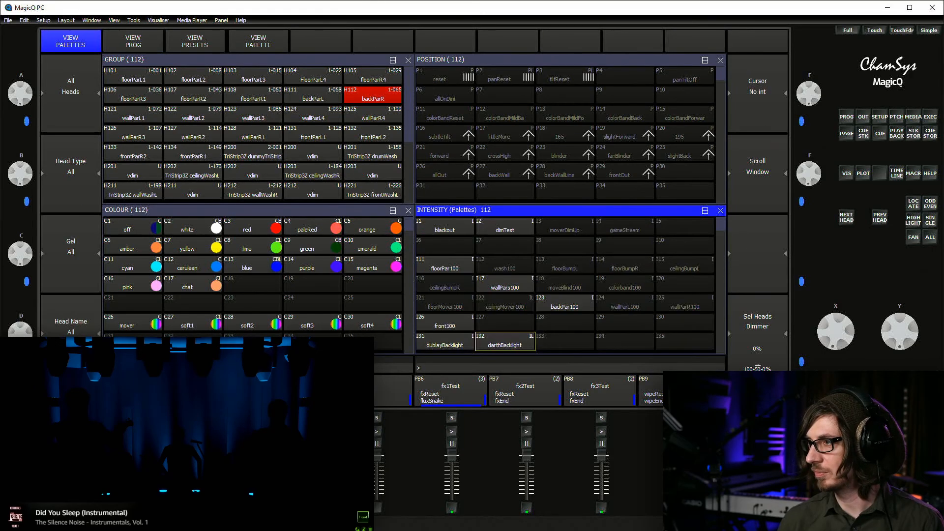
click(246, 59)
click(71, 41)
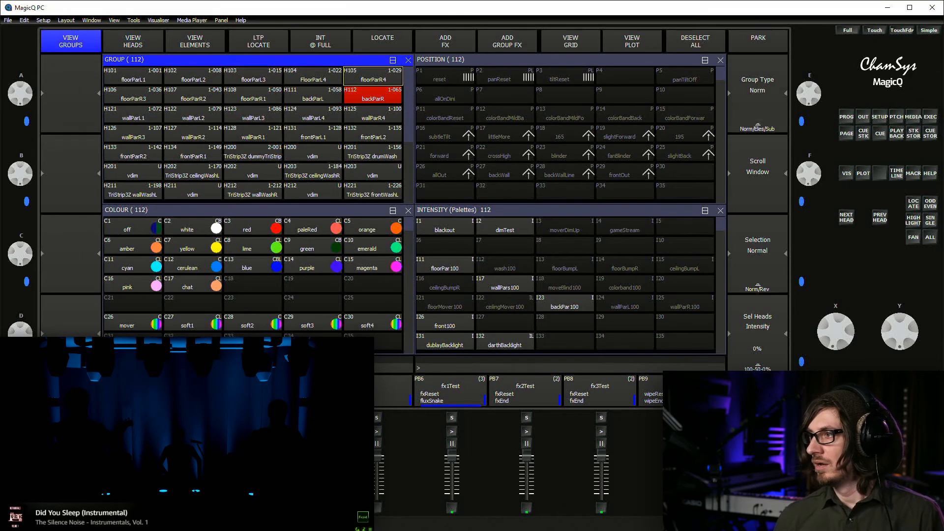
click(133, 41)
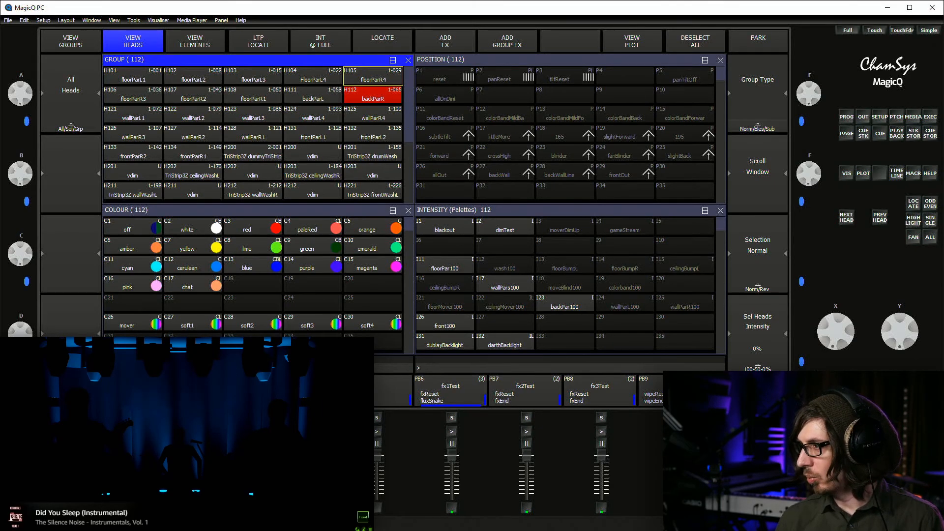
Set the TriStrip3Z drumWash head to 60% intensity and record the look for the all group as intensity palette 33, diniBacklight
click(373, 151)
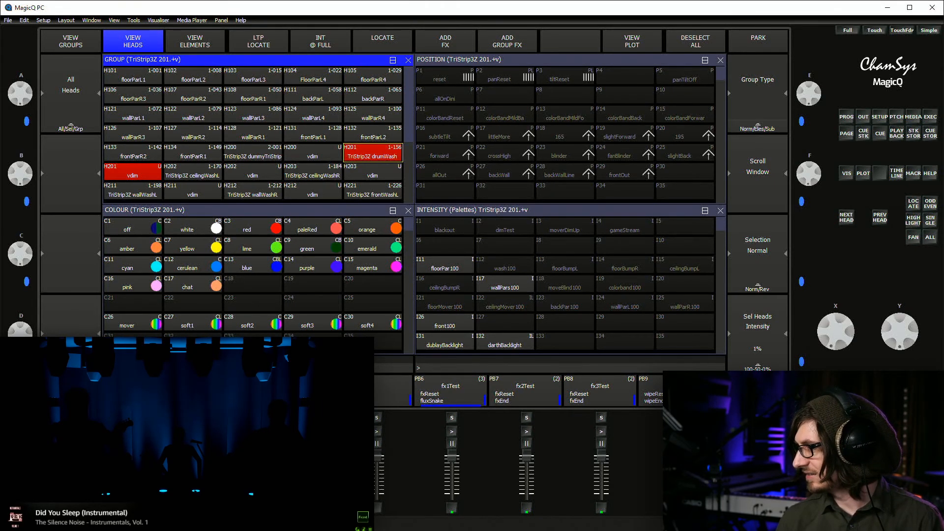
scroll(836, 331, up, 10)
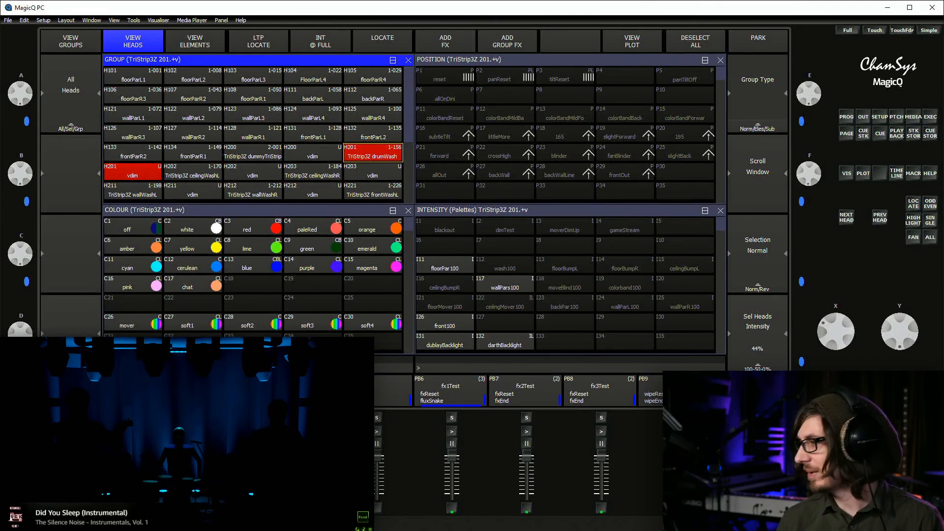
scroll(836, 331, up, 3)
scroll(835, 331, up, 5)
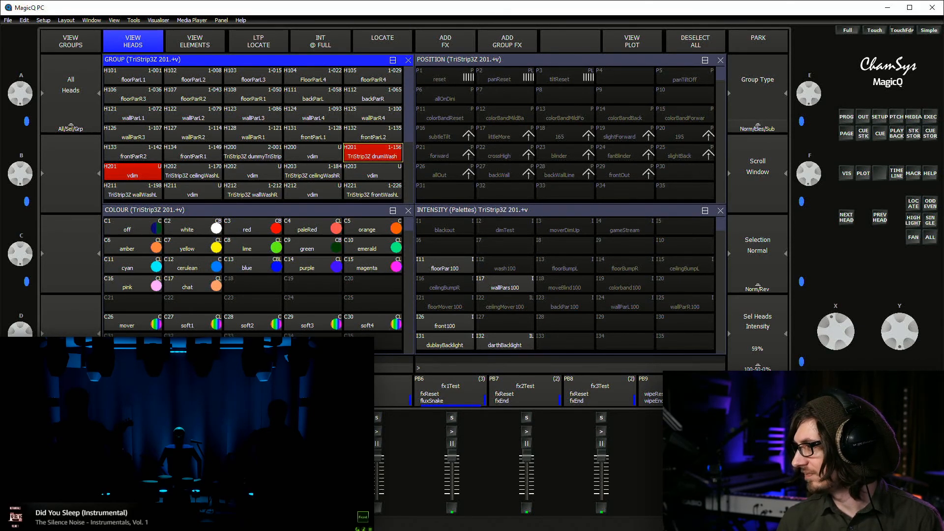
scroll(836, 331, up, 1)
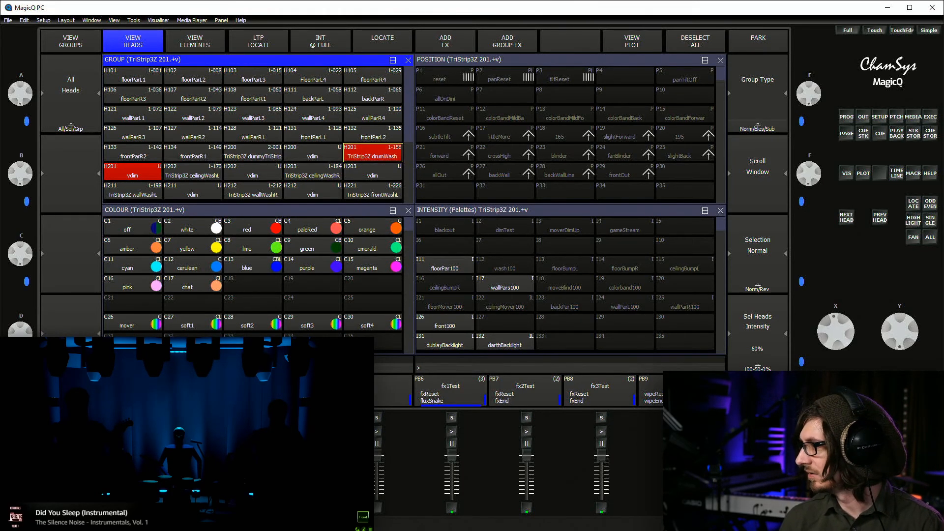
click(565, 302)
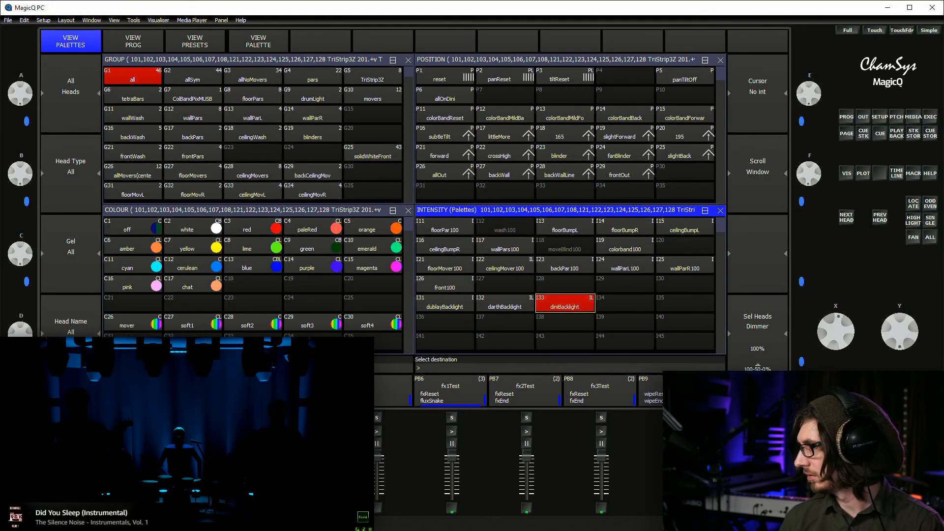
Place diniBacklight beside darthBacklight on the Execute page, and shift floorPar100 and wallPars100 one slot along to free the slot after blackout
click(199, 166)
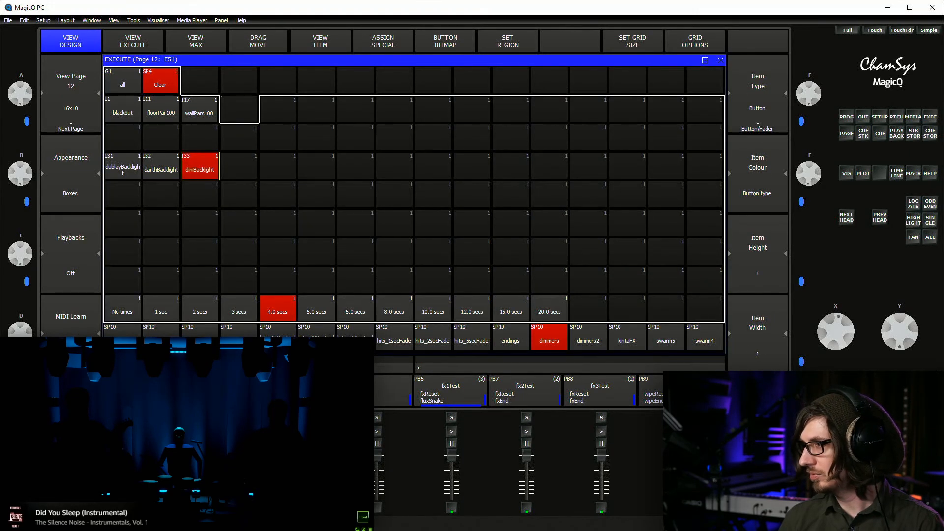
drag(239, 109, 161, 109)
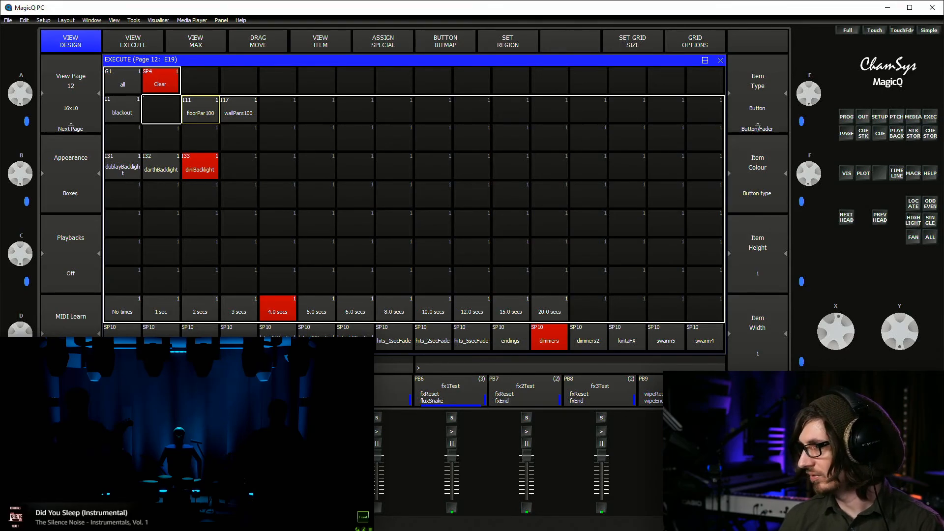
Clear the programmer and test the floorPar100 intensity palette on the all group
key(alt+i)
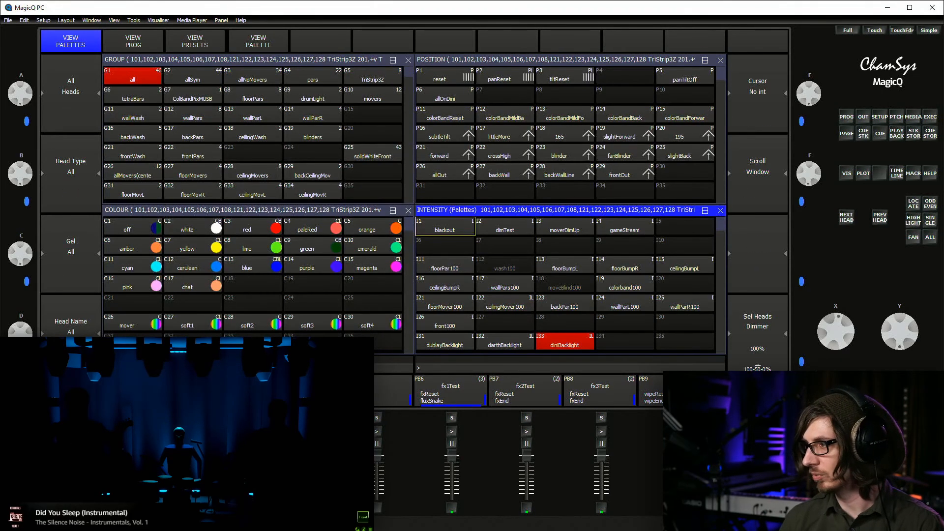
key(alt+g)
key(BackSpace)
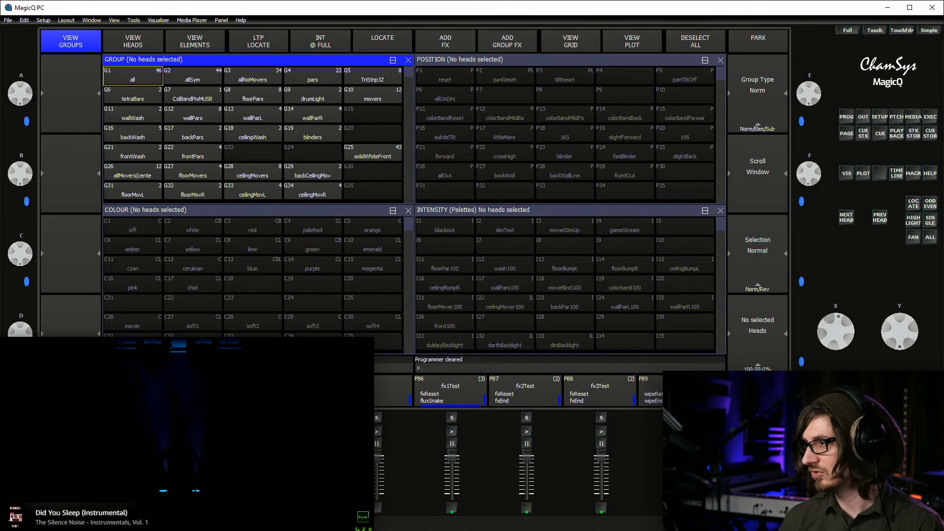
click(132, 75)
click(444, 264)
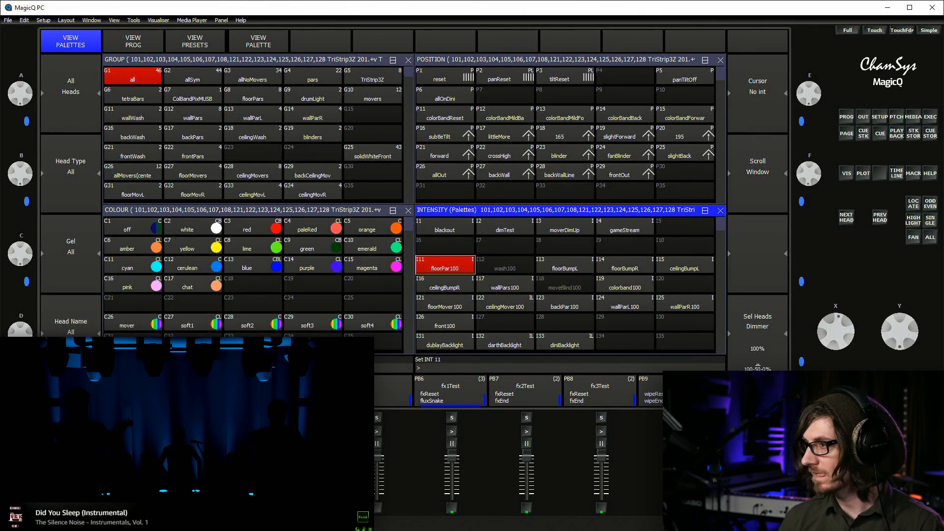
Set the frontPars group to 100% intensity and update the front100 palette with the all group selected
click(253, 95)
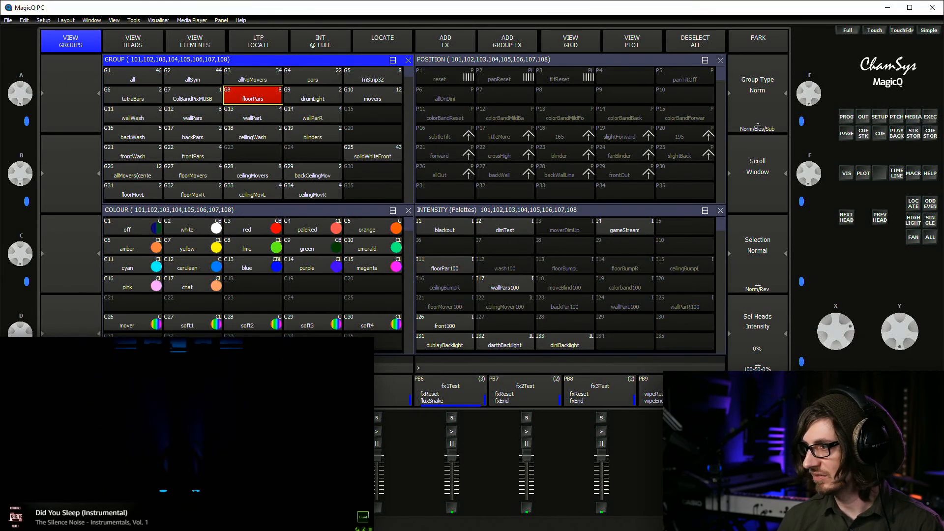
click(192, 153)
click(444, 266)
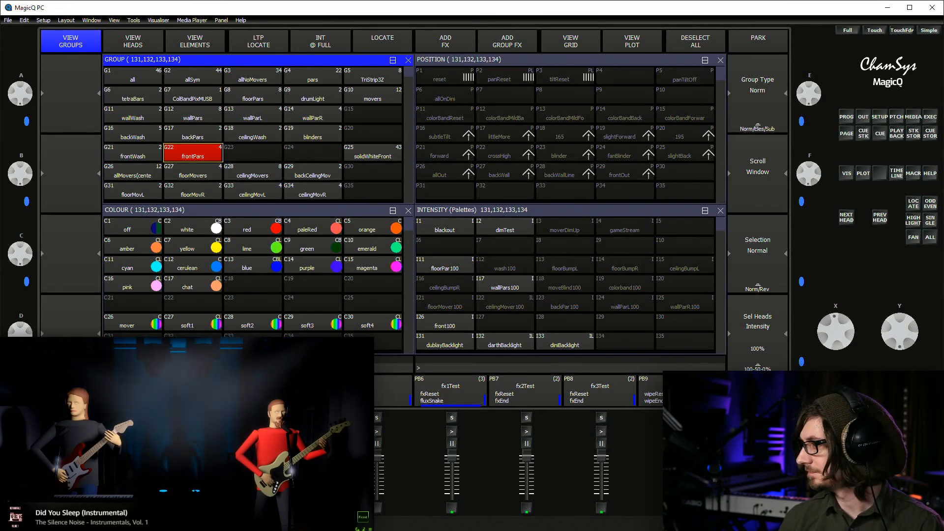
click(133, 76)
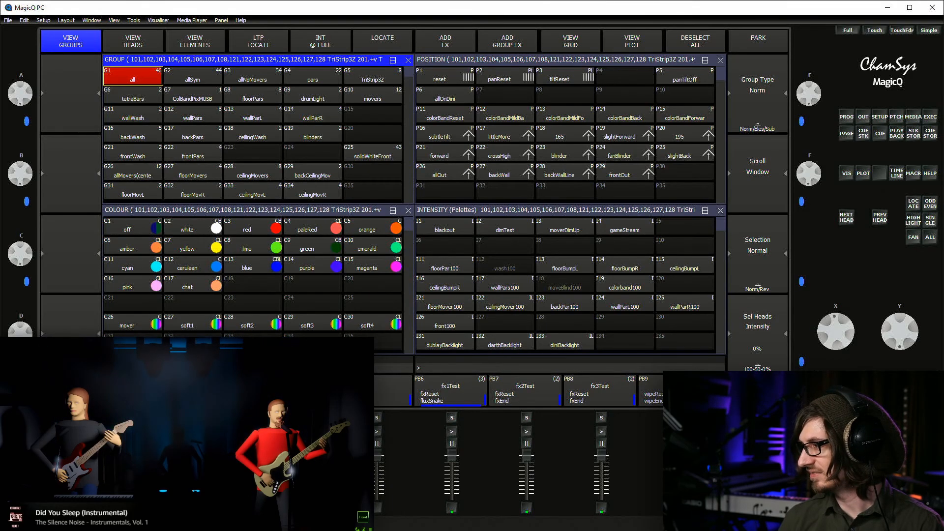
key(ctrl+r)
click(445, 322)
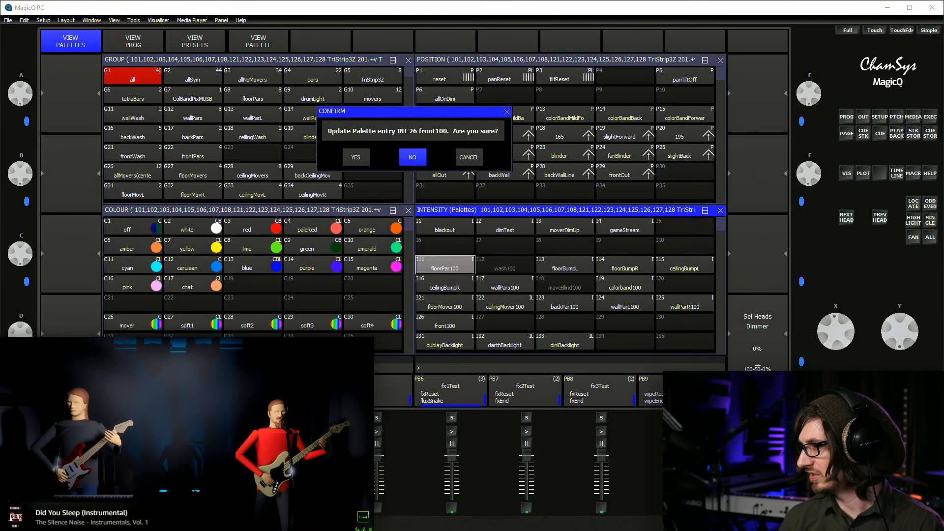
key(Return)
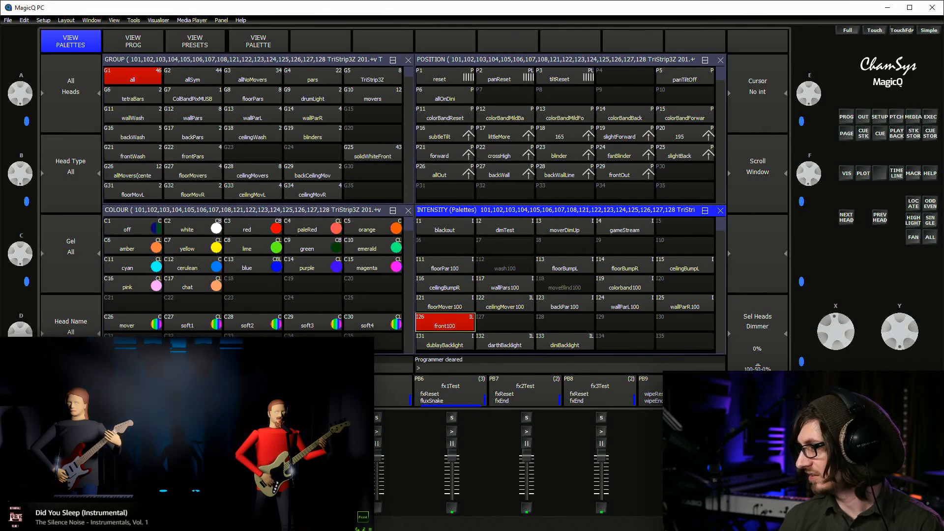
Clear the programmer and copy the front100 palette into the Execute page slot after blackout
key(ctrl+BackSpace)
key(ctrl+c)
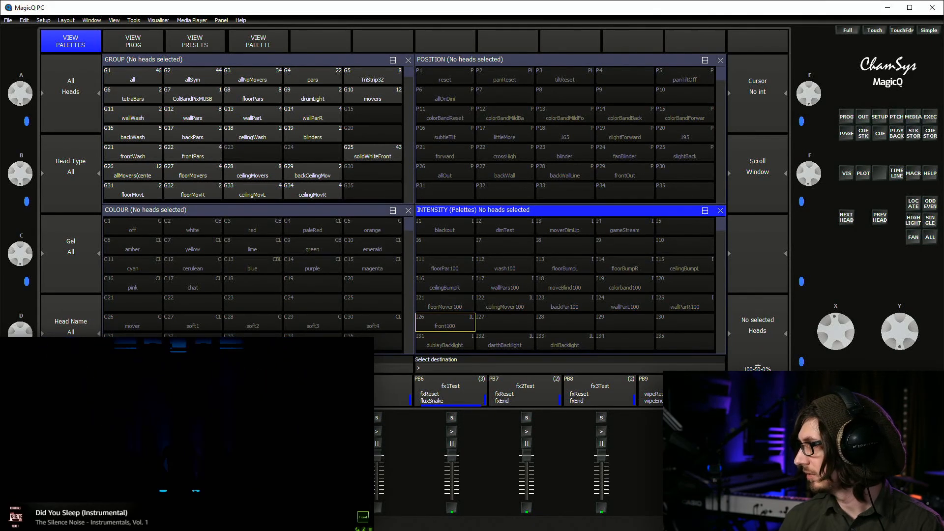
click(444, 322)
key(alt+e)
click(160, 109)
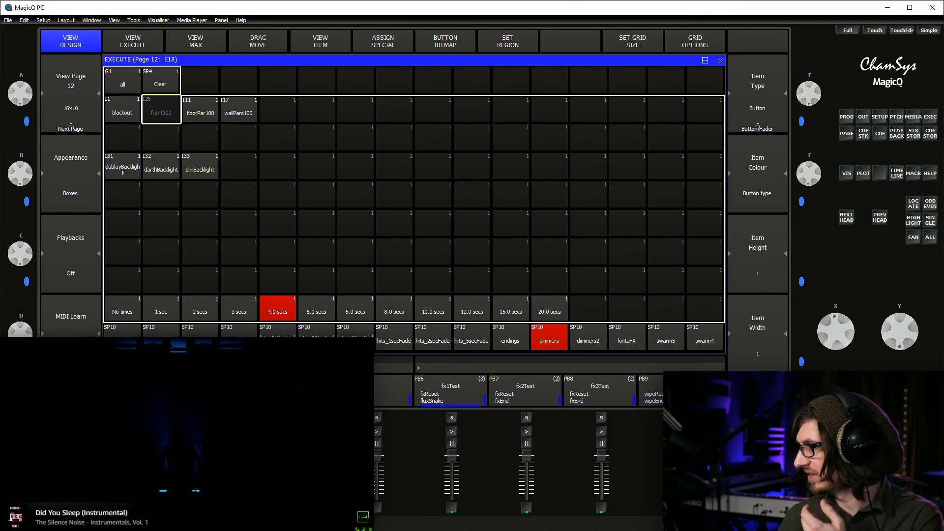
Move floorPar100 and wallPars100 together one slot further from front100 on the Execute page
key(ctrl+m)
drag(200, 110, 238, 111)
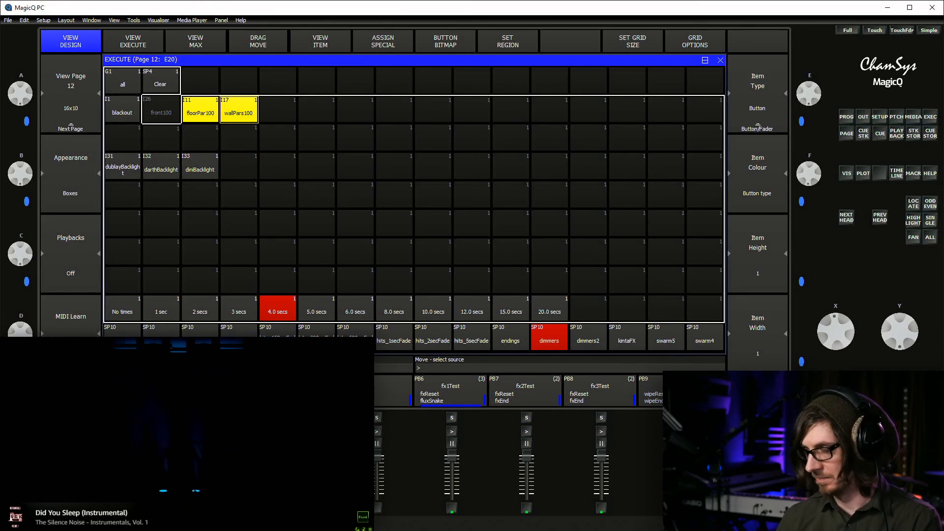
click(239, 111)
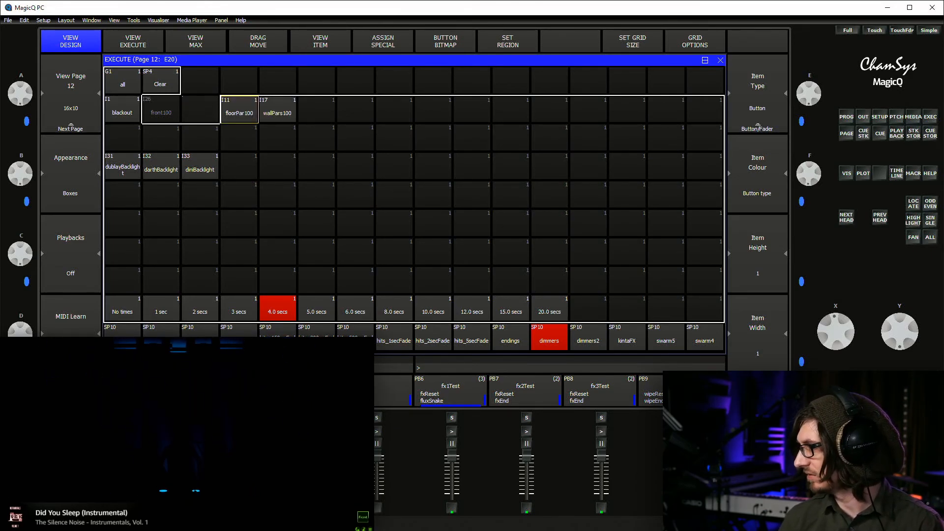
Rename the front100 intensity palette to frontPars100
key(ctrl+1)
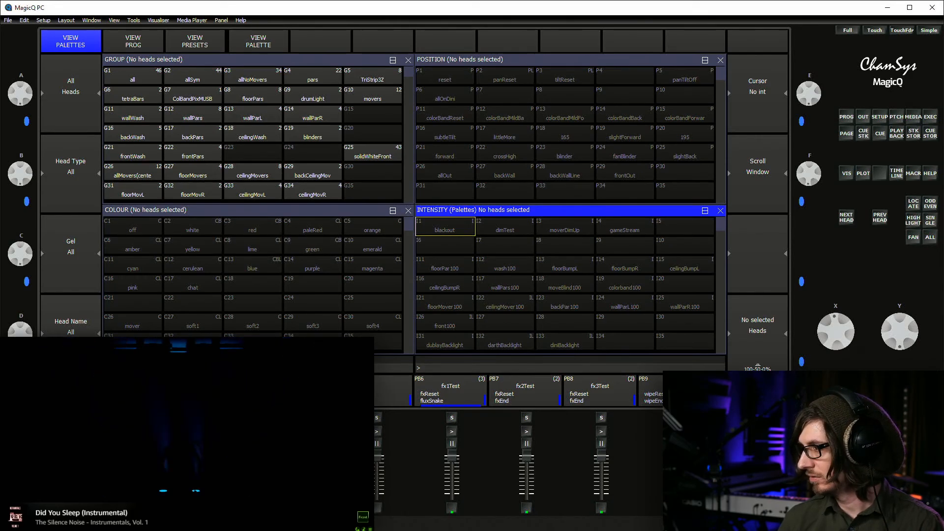
text(27)
key(Return)
key(Left)
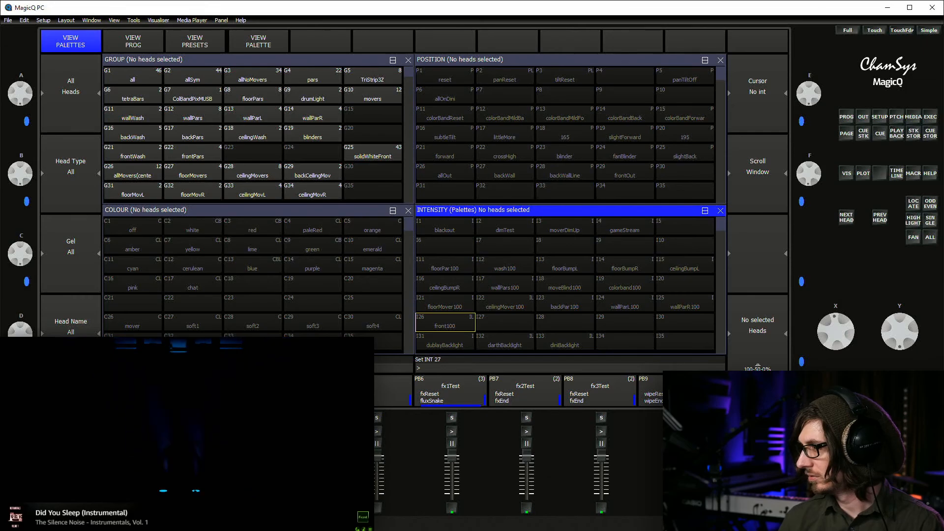
text(frontPars)
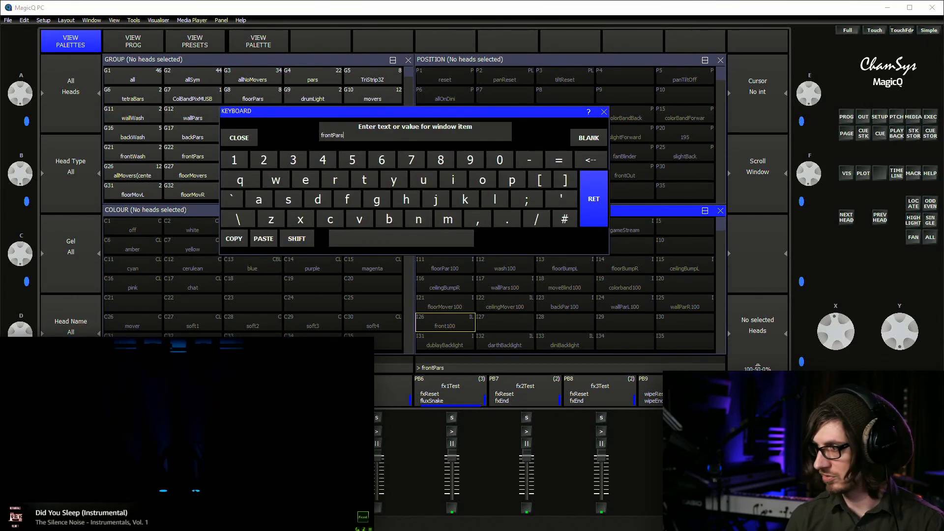
key(Return)
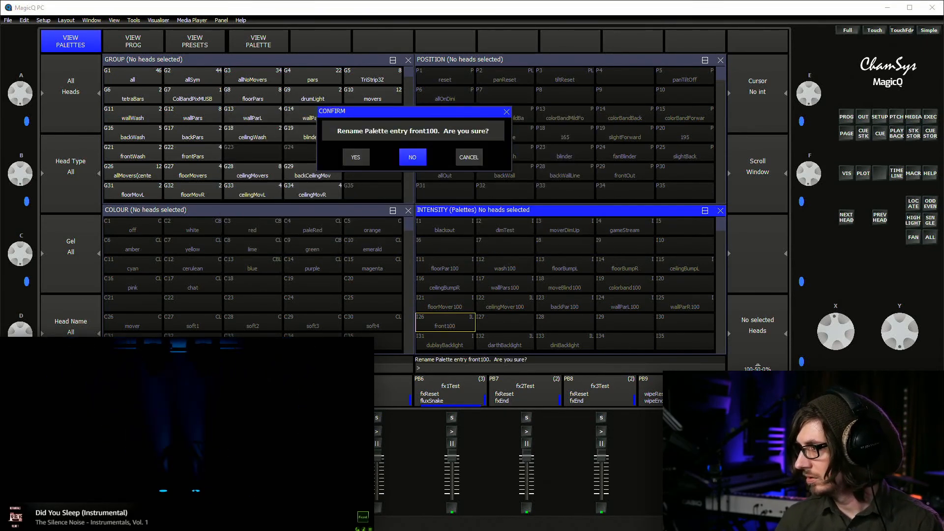
key(Return)
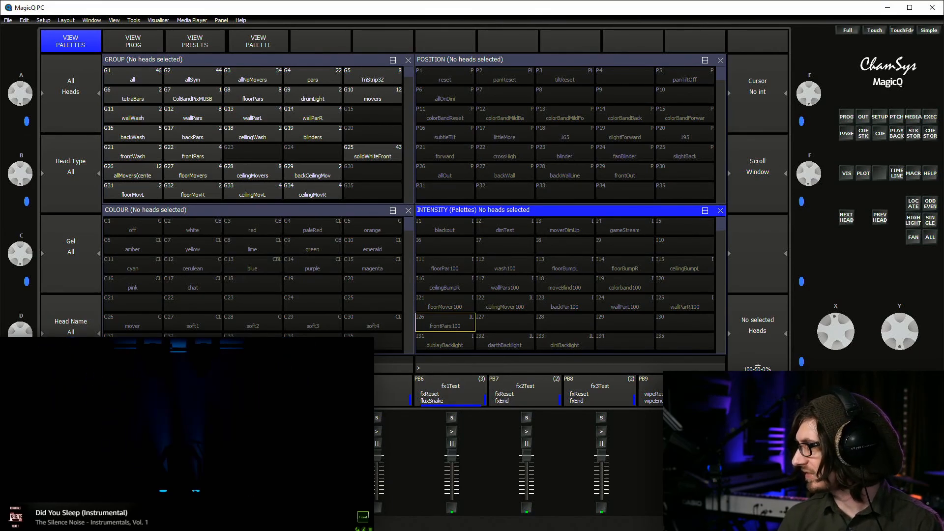
Rename the front100 button on the Execute page to frontPars100
key(alt+e)
click(161, 109)
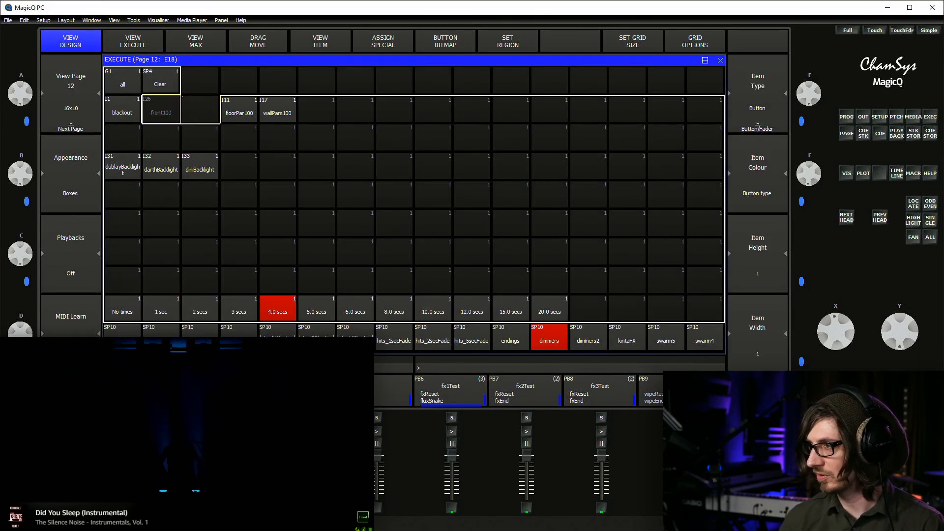
text(front)
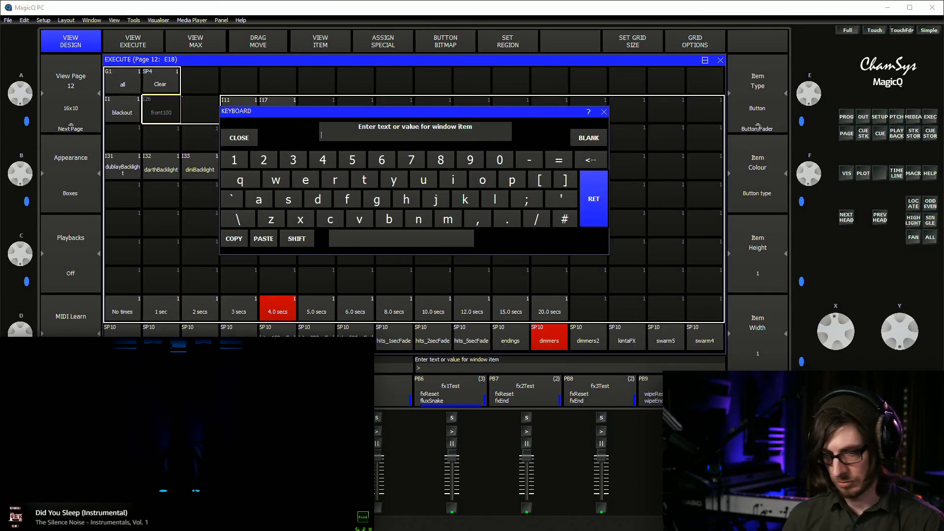
text(Par)
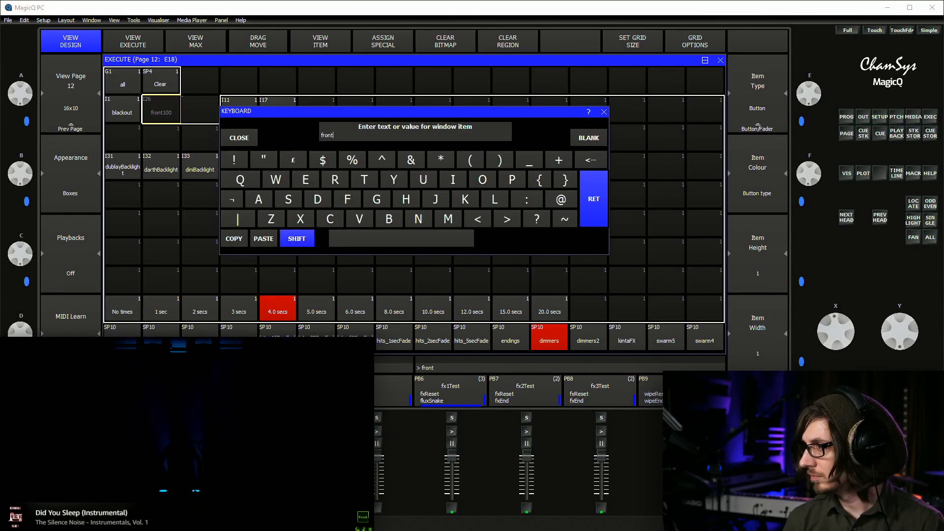
text(s100)
key(Return)
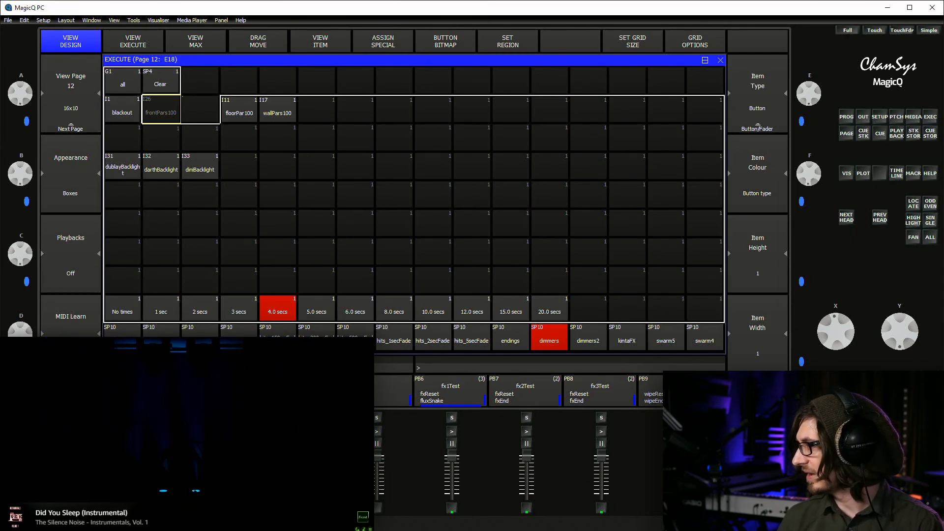
Select the all group and apply the frontPars100 intensity palette to it
key(Escape)
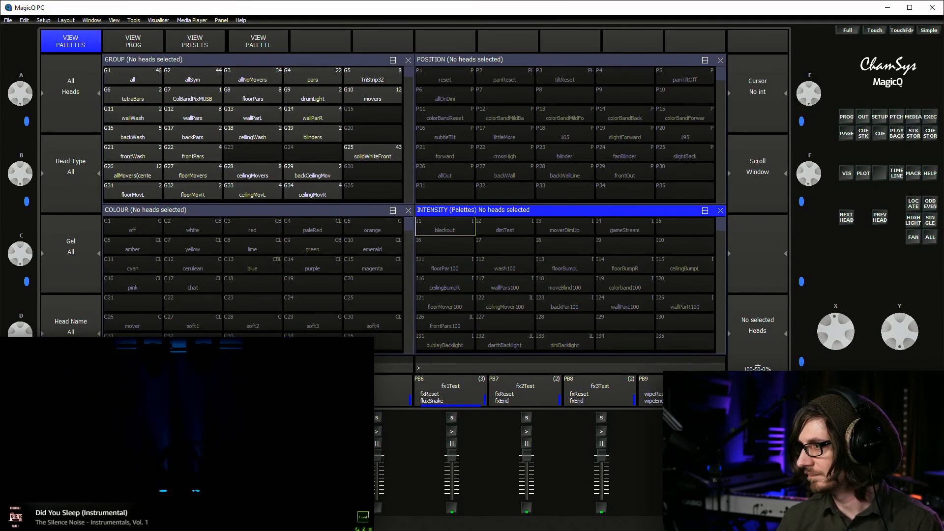
key(alt+g)
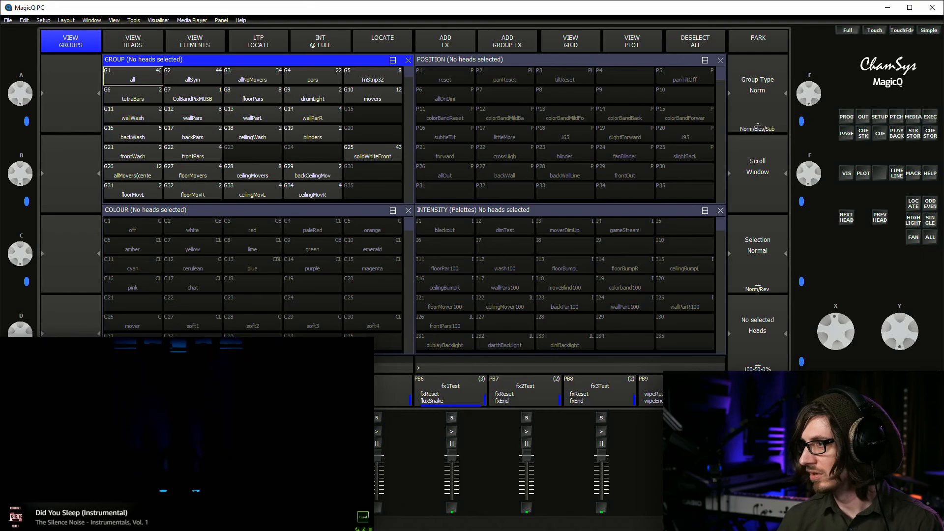
key(Return)
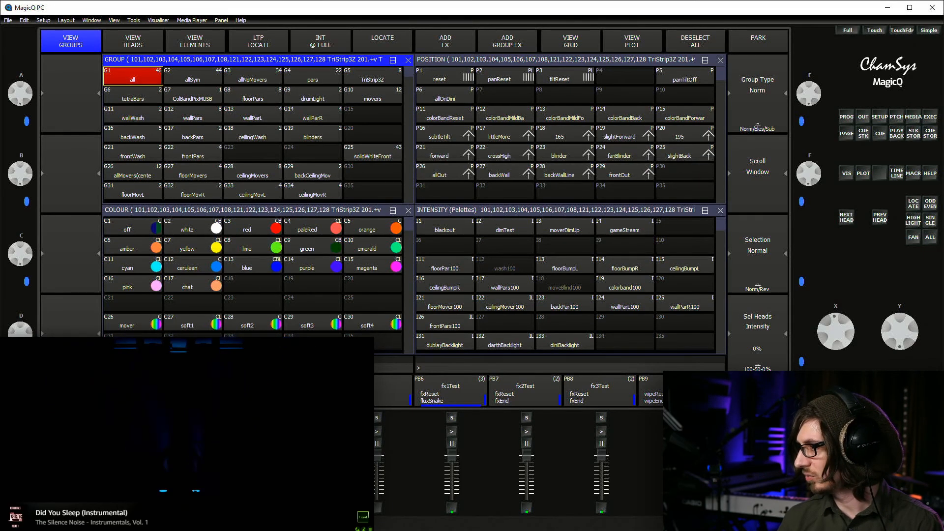
key(alt+i)
text(26)
key(Return)
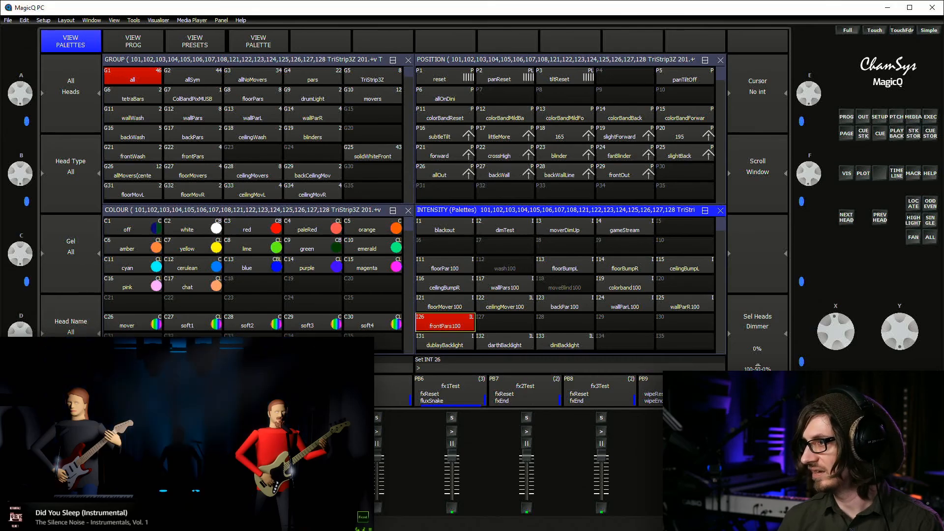
Set the frontWash group to 100% intensity and record intensity palette 27 as frontWash100 with the all group selected
key(alt+g)
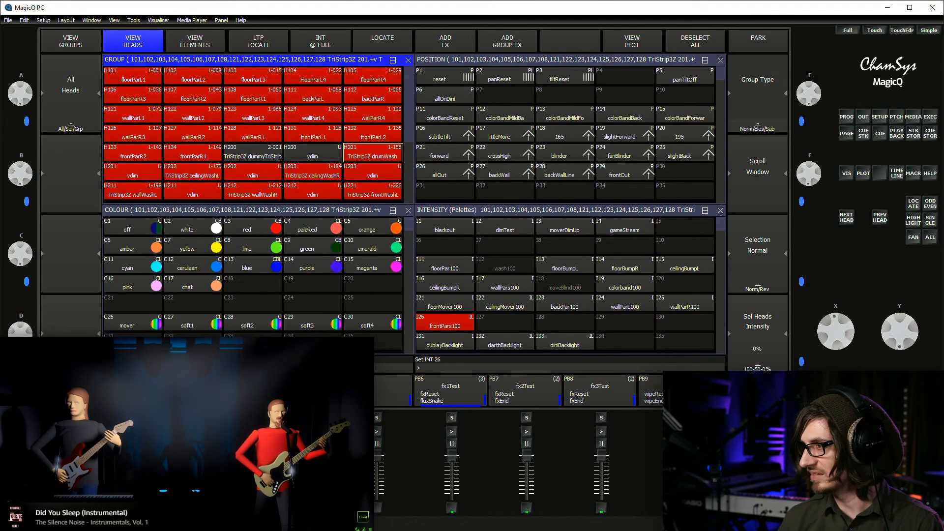
key(alt+g)
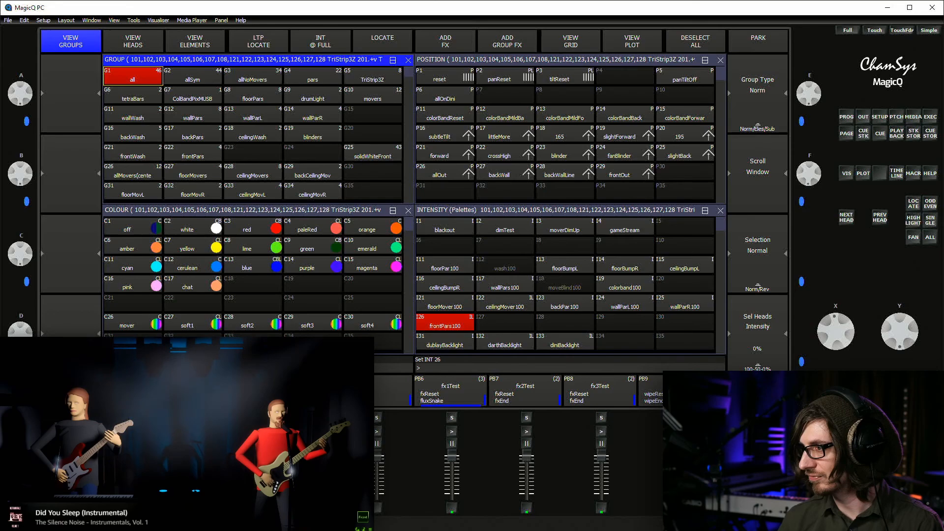
click(133, 152)
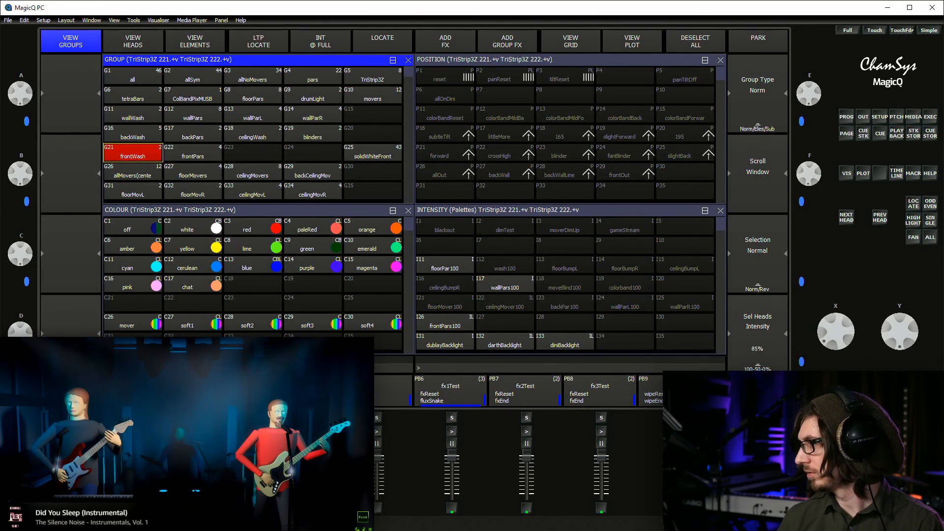
key(f)
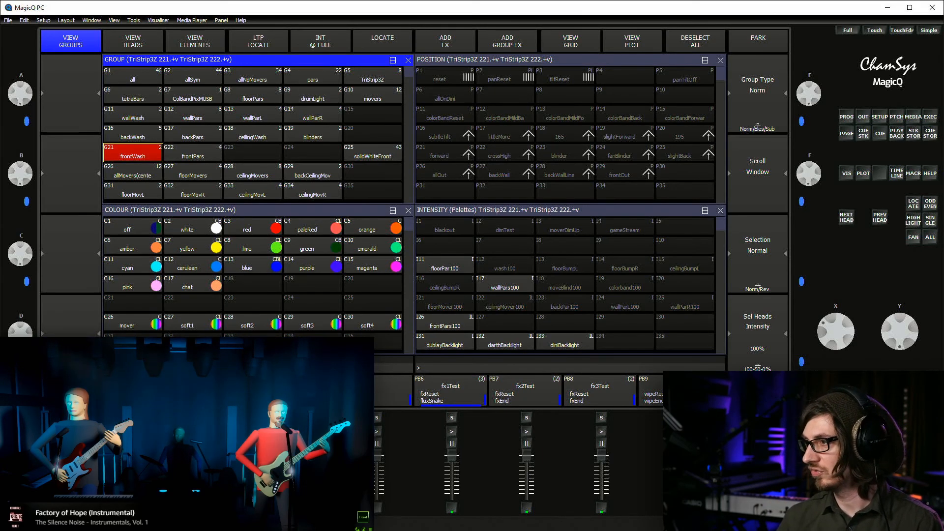
text(f)
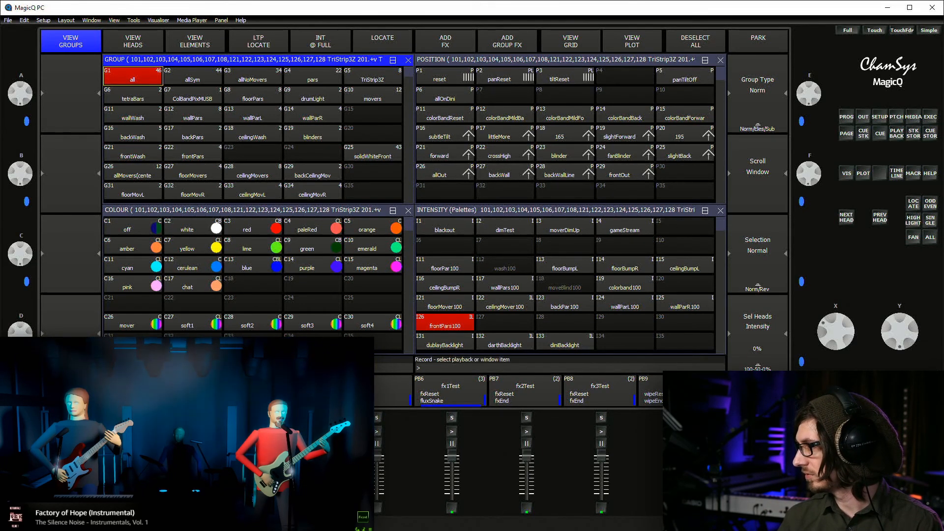
text(rontWash100)
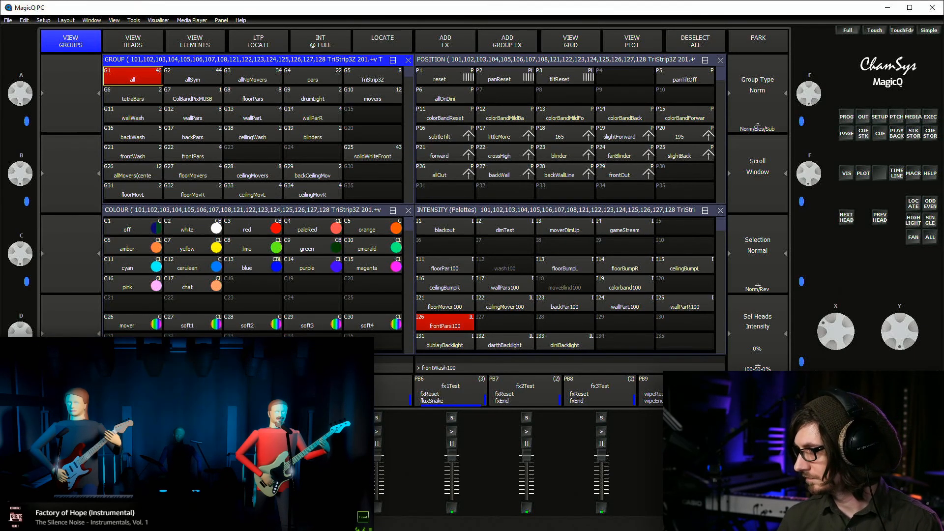
click(505, 322)
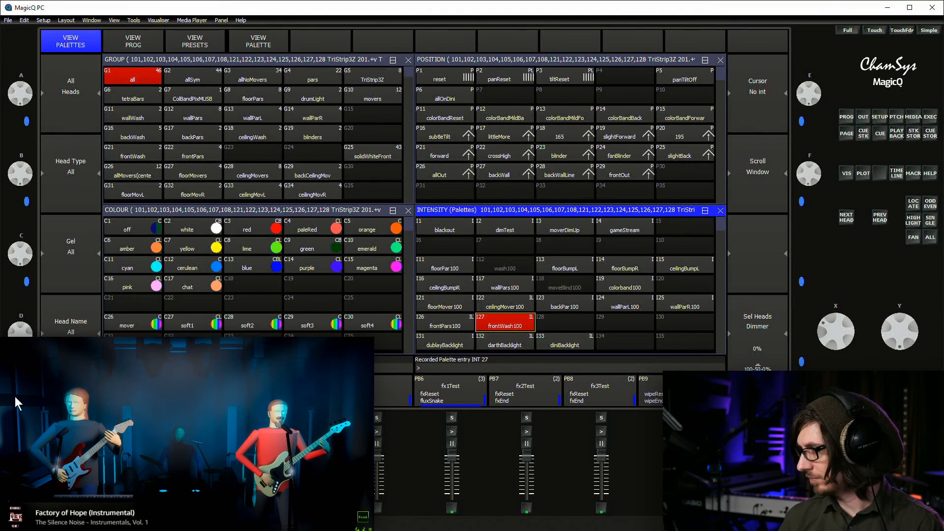
Clear the programmer and copy the frontWash100 palette into the Execute page slot after frontPars100
key(Escape)
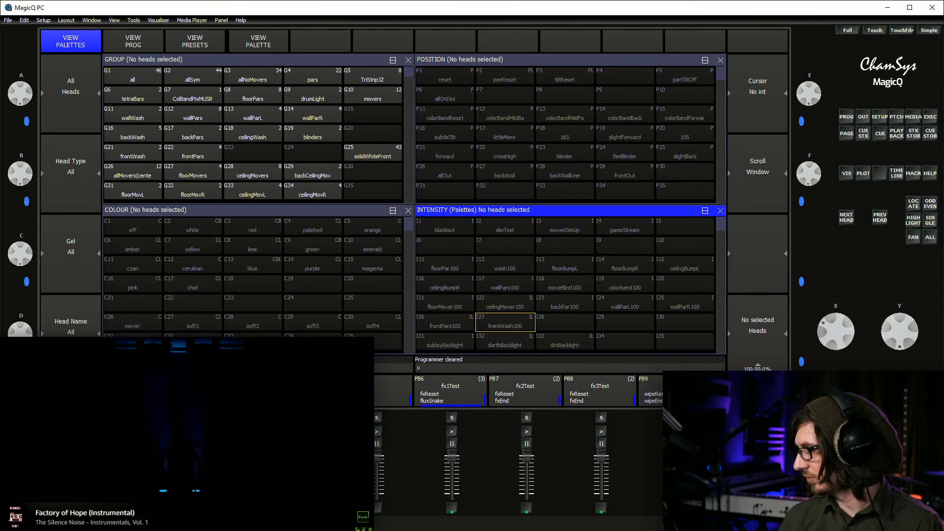
click(505, 322)
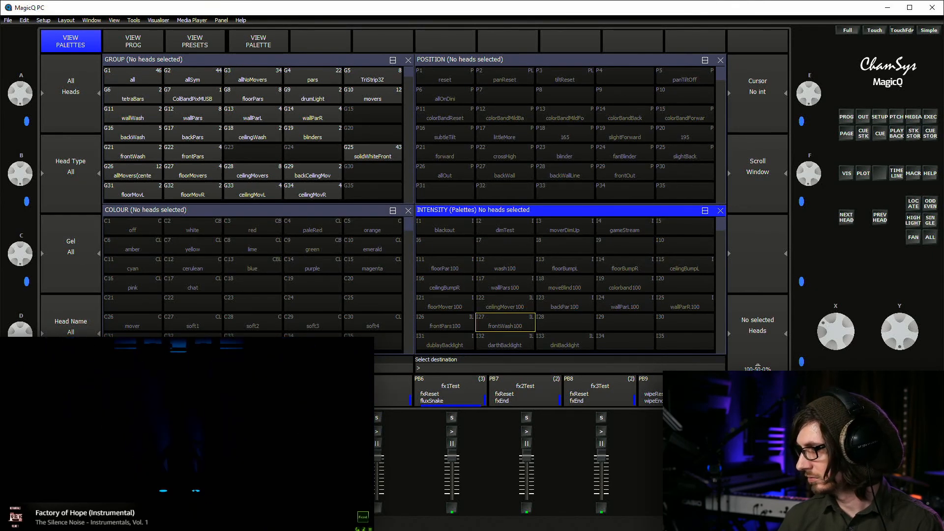
key(alt+e)
click(161, 109)
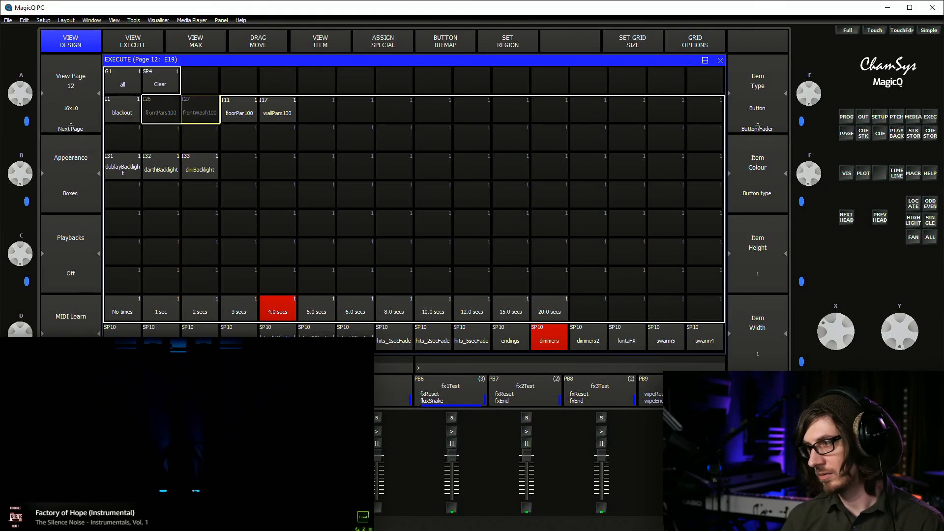
Apply backPar100 to the all group and update the backPar100 intensity palette with all heads selected
key(alt+i)
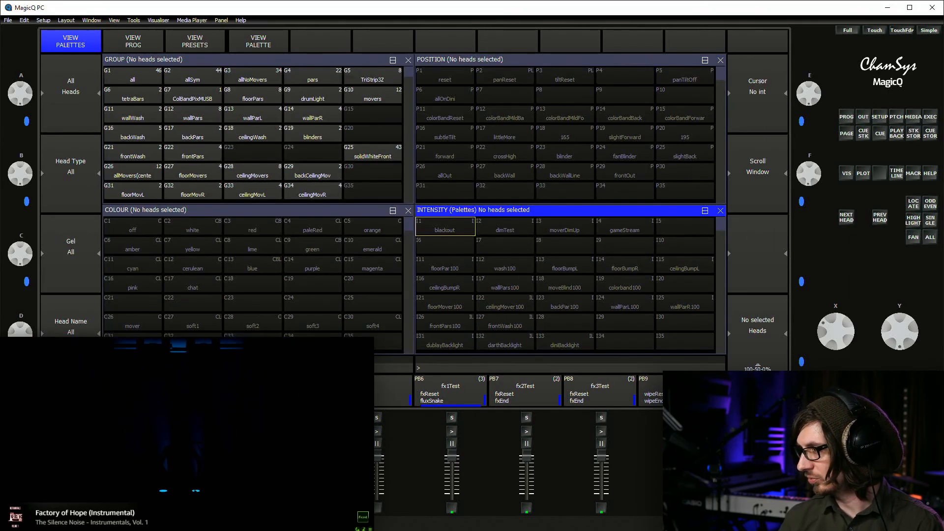
click(133, 76)
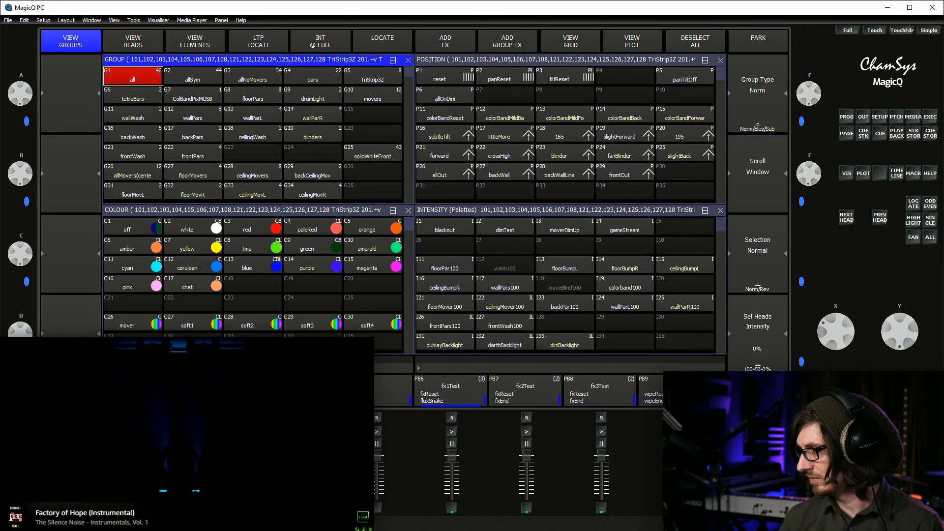
click(565, 303)
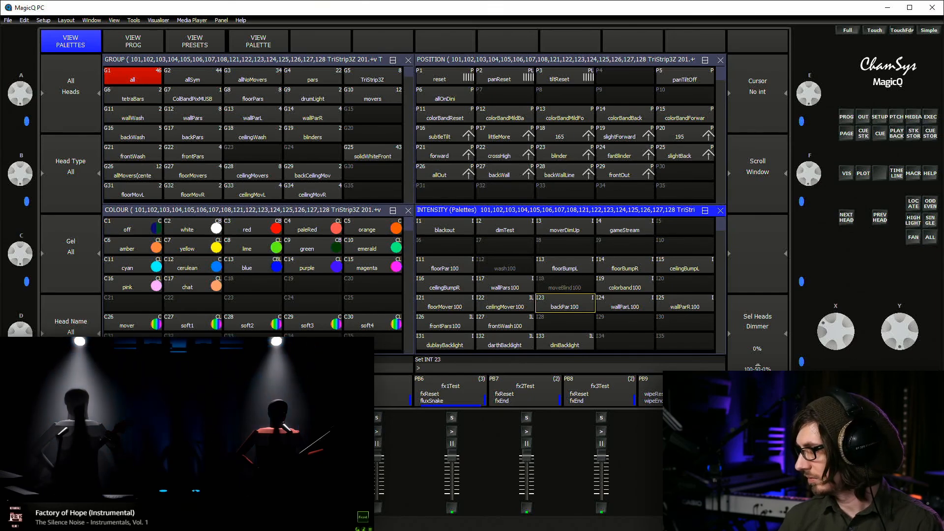
click(132, 77)
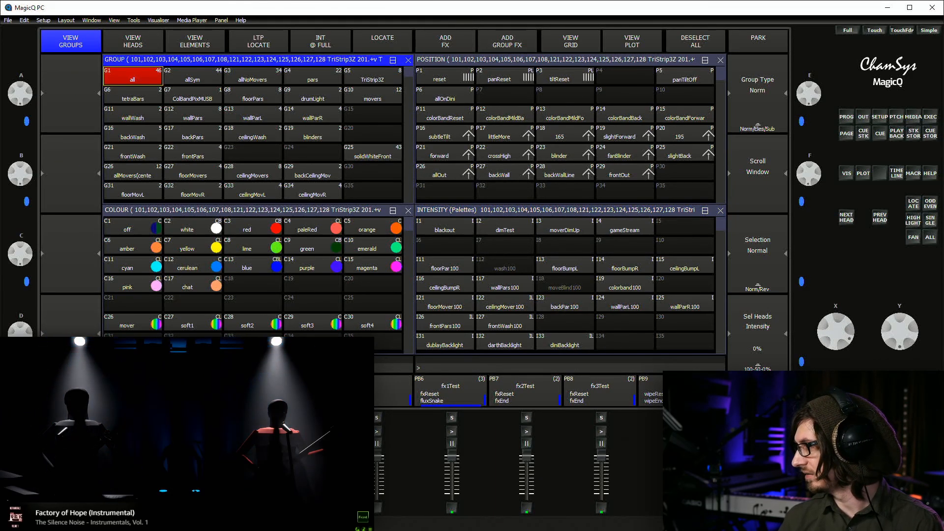
click(565, 302)
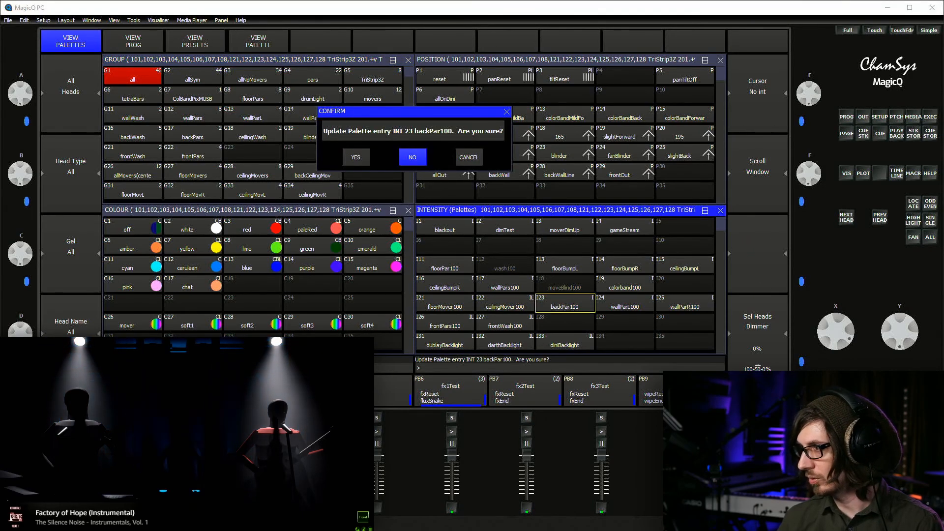
key(Return)
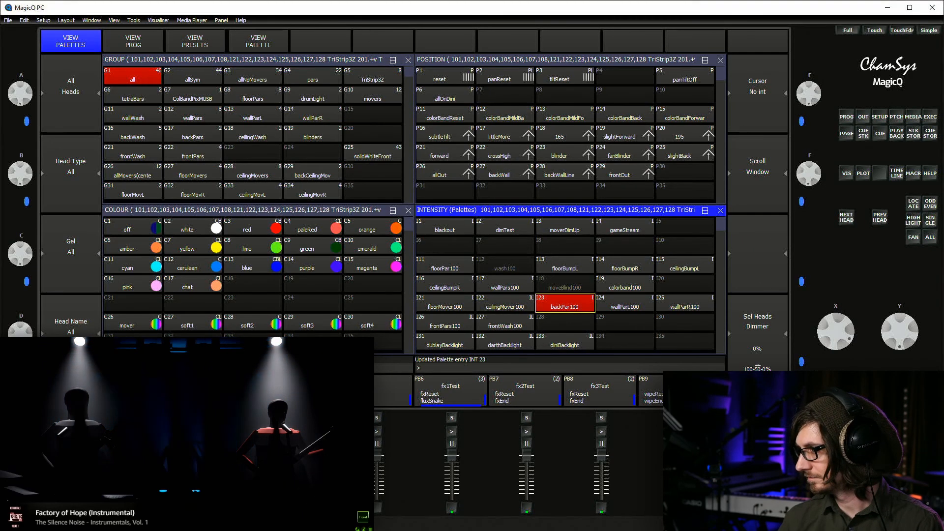
Clear the programmer and copy the backPar100 palette into the Execute page slot after wallPars100
key(ctrl+BackSpace)
key(ctrl+c)
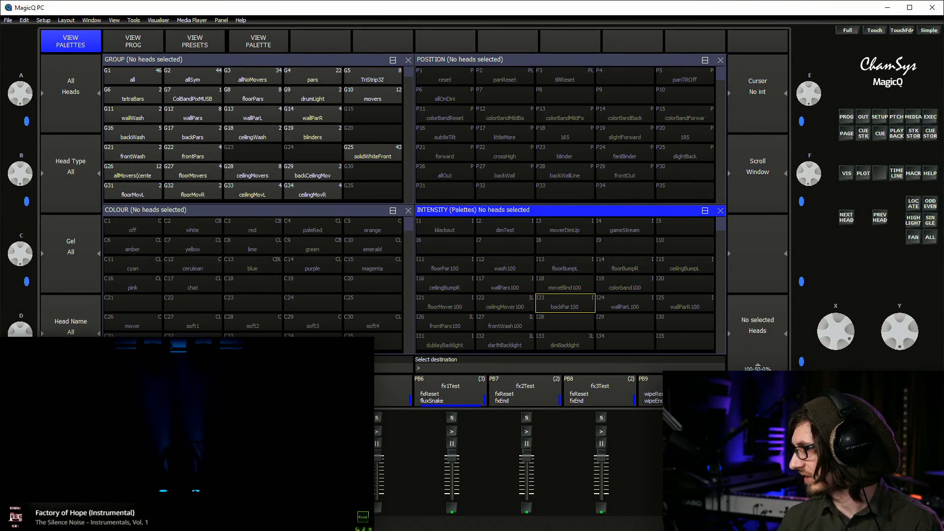
key(alt+e)
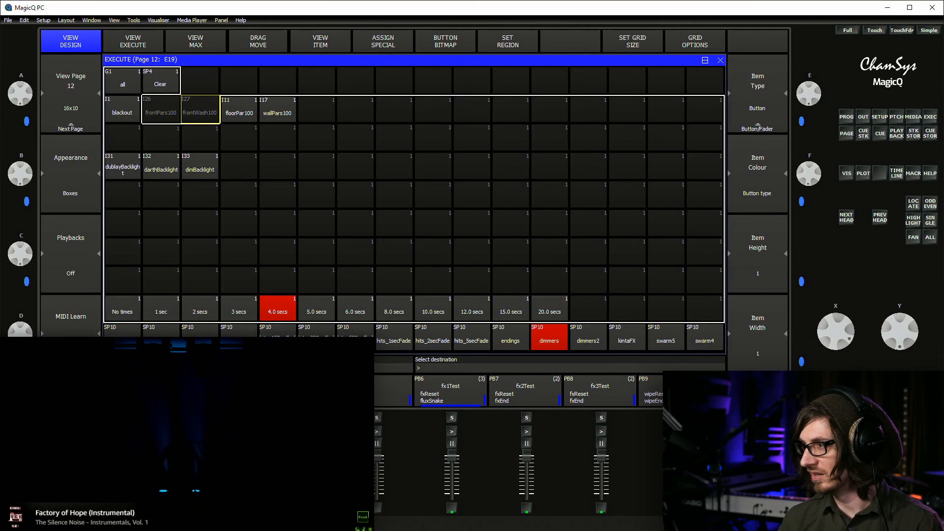
click(316, 111)
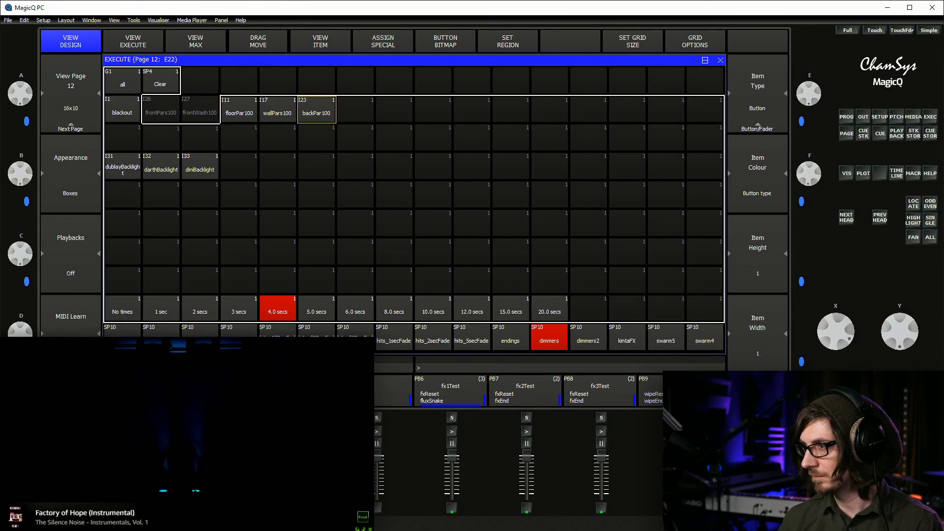
Clear the separate button region around frontPars100 and frontWash100 on the Execute page
drag(122, 81, 705, 308)
click(508, 41)
drag(123, 81, 705, 308)
drag(199, 81, 705, 82)
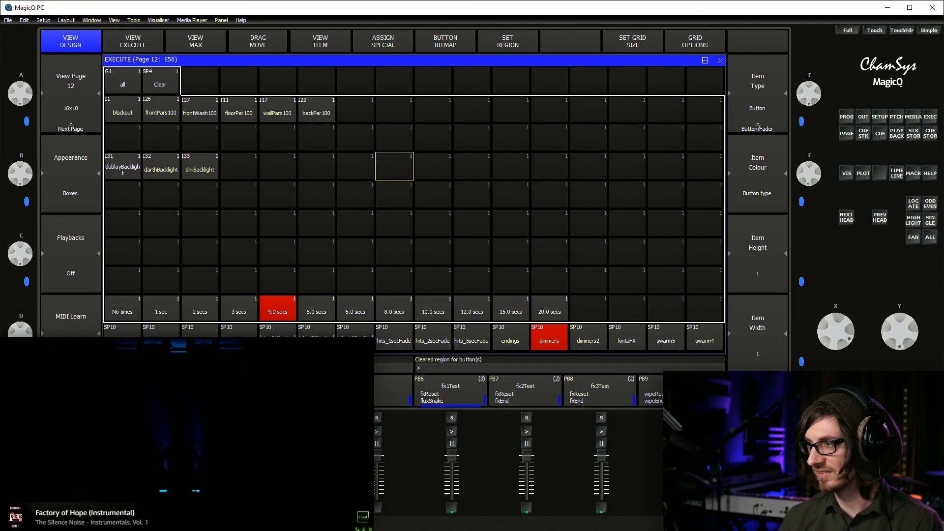
Test the blackout, floorPar100, frontPars100, backPar100, wallPars100 and diniBacklight palettes on the Execute page against the visualiser
click(123, 112)
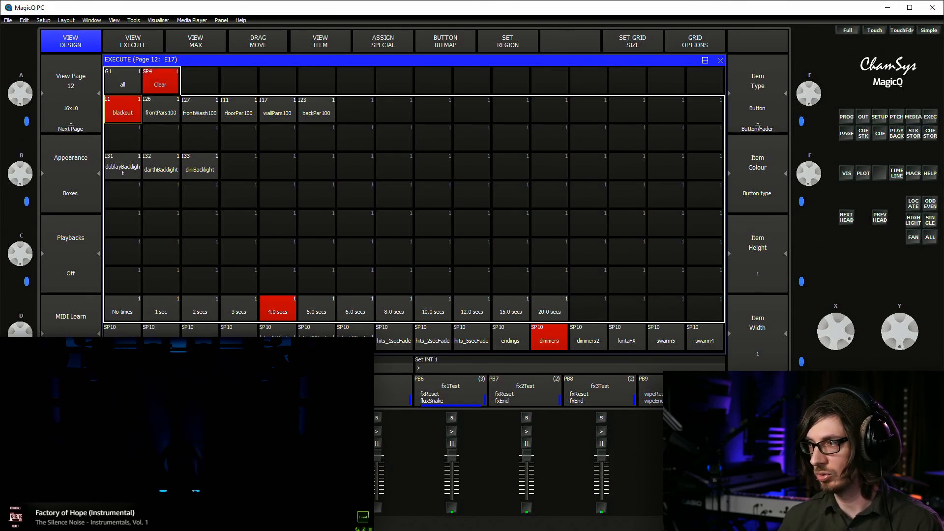
click(239, 113)
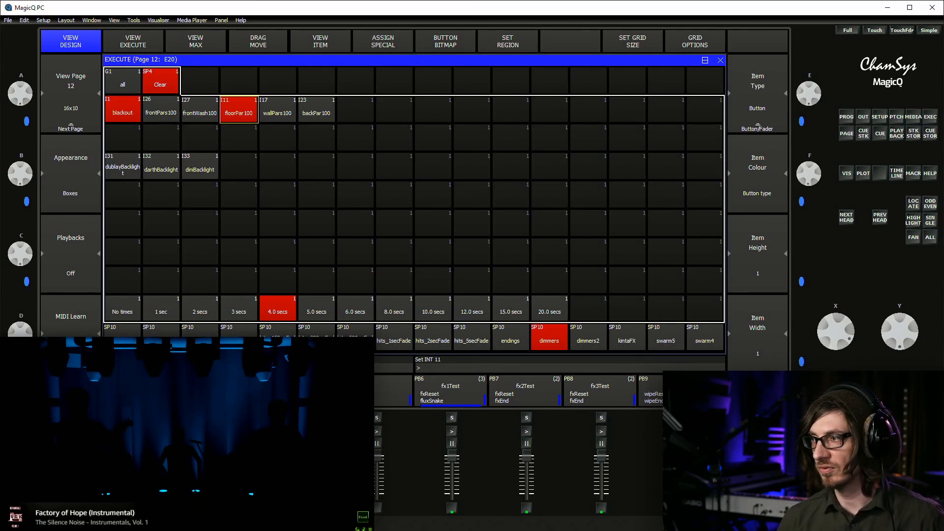
click(161, 112)
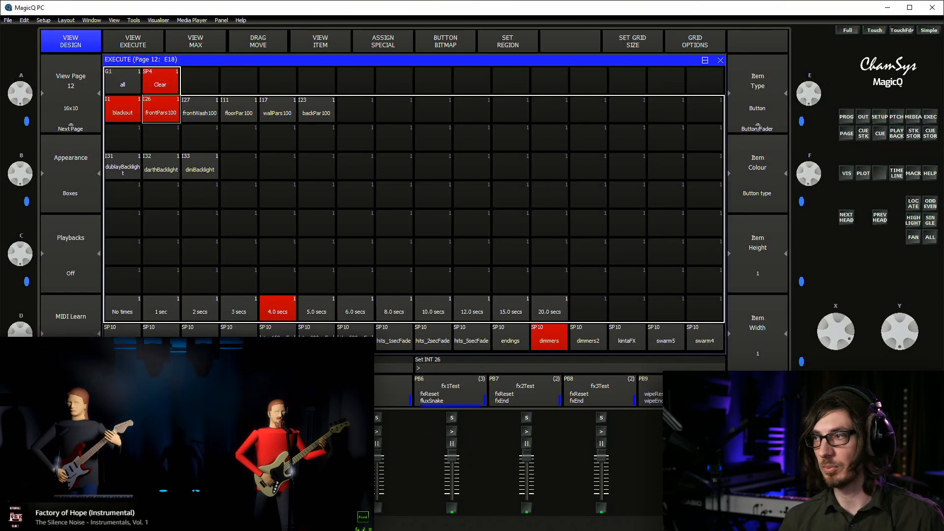
click(317, 112)
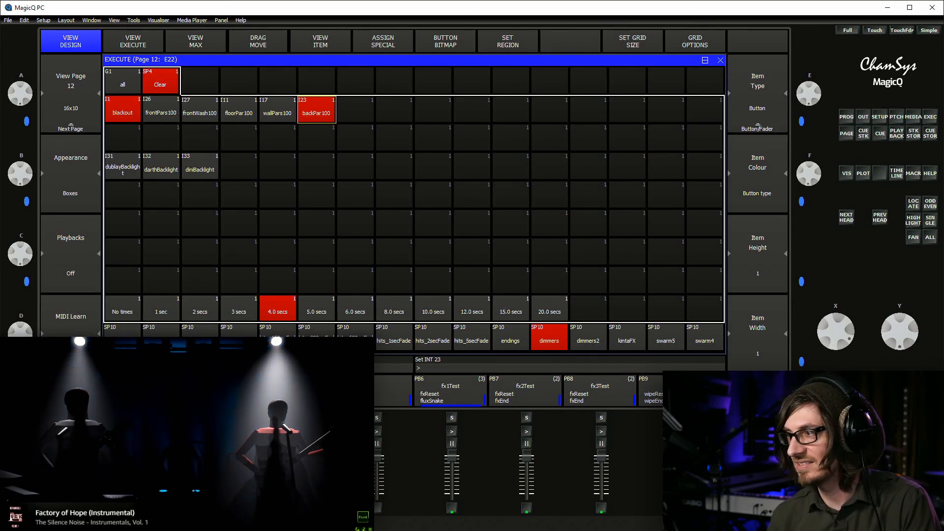
click(278, 109)
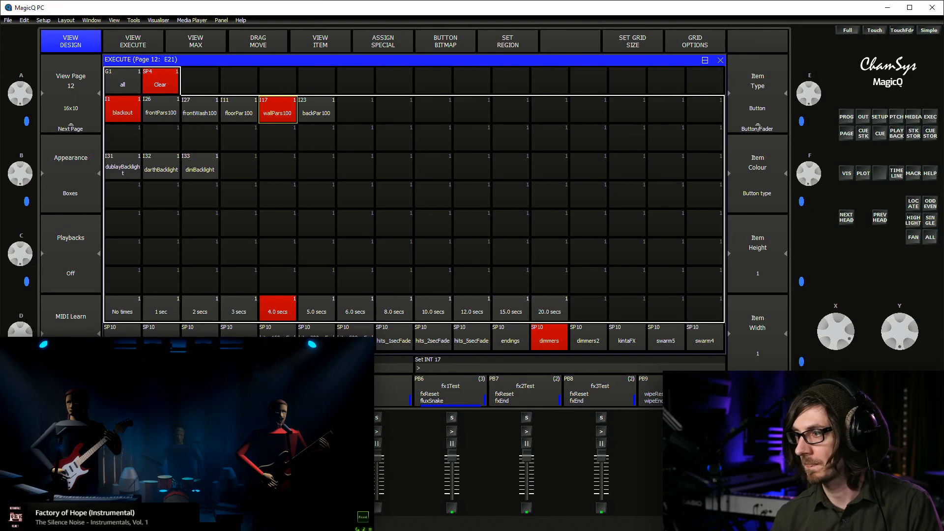
click(199, 167)
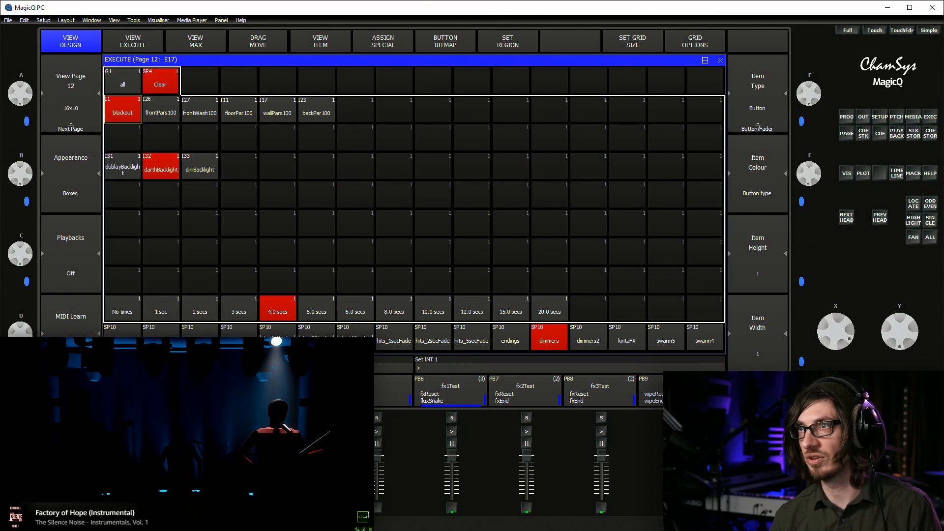
Try the 6.0 secs and 8.0 secs fade times on the dimmers page and switch to Capture's Beta view
click(355, 309)
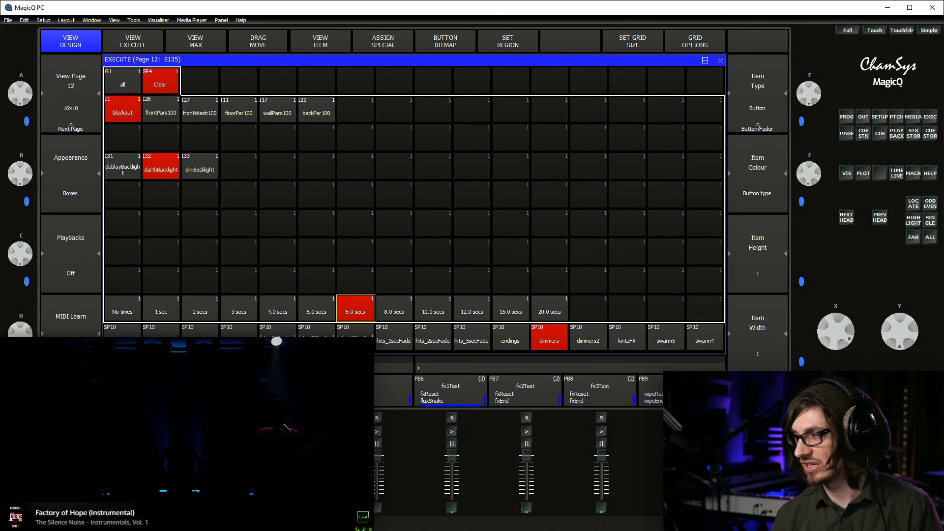
click(393, 309)
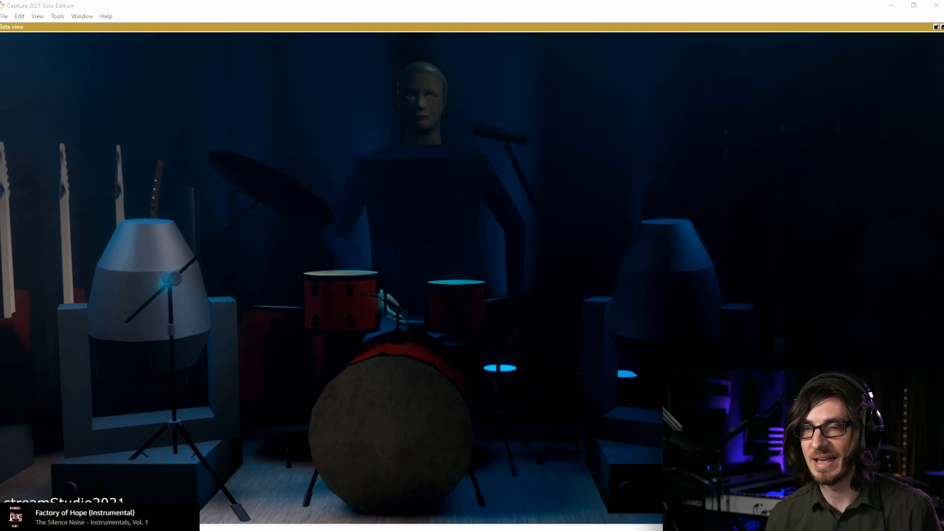
click(187, 27)
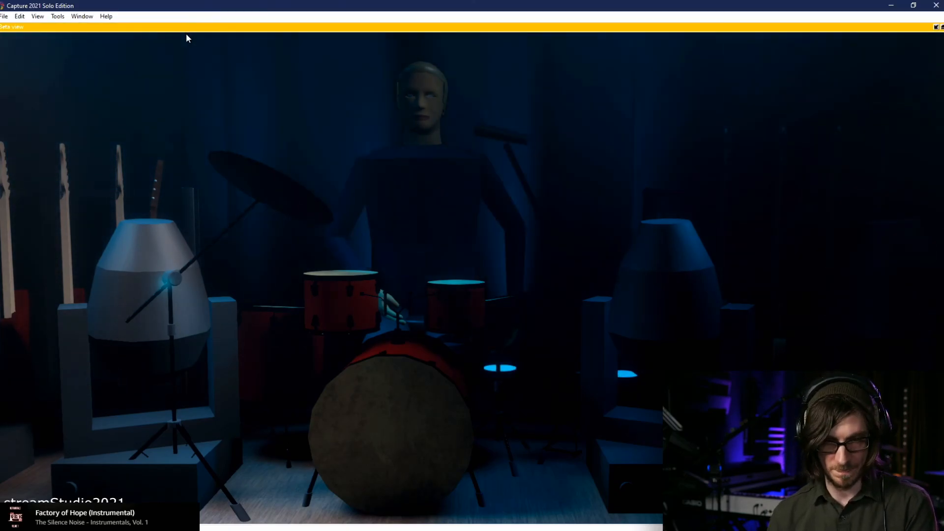